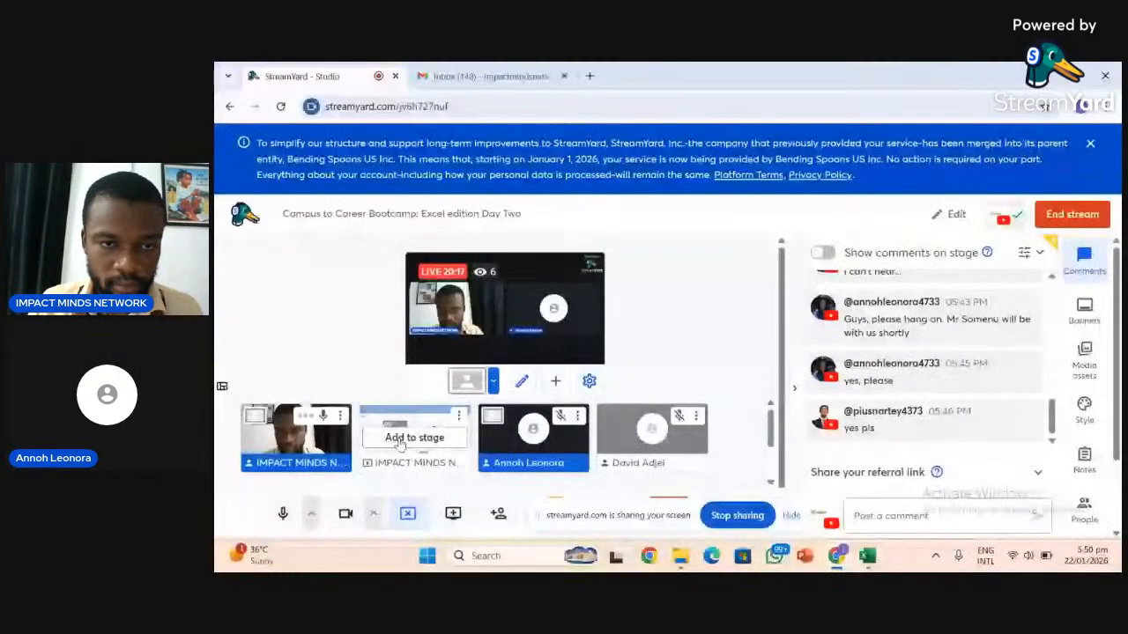
Add the shared screen to the stream stage, switch to the Excel workbook and clear cell J6 on the DATA sheet.
{"action": "left_click", "coordinate": [401, 438]}
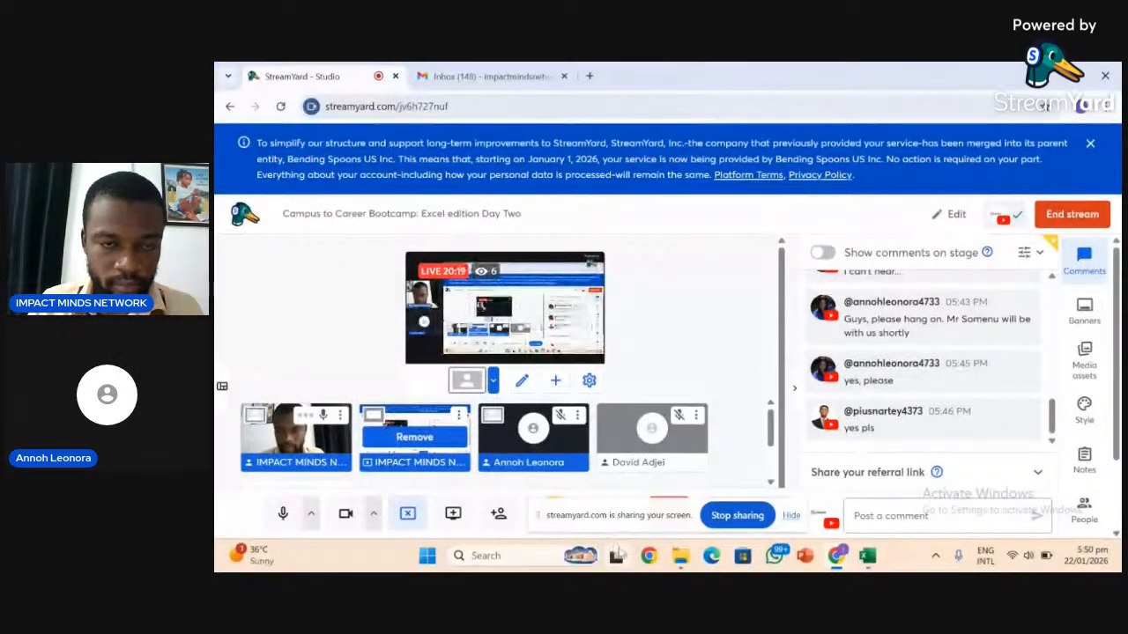
{"action": "left_click", "coordinate": [867, 556]}
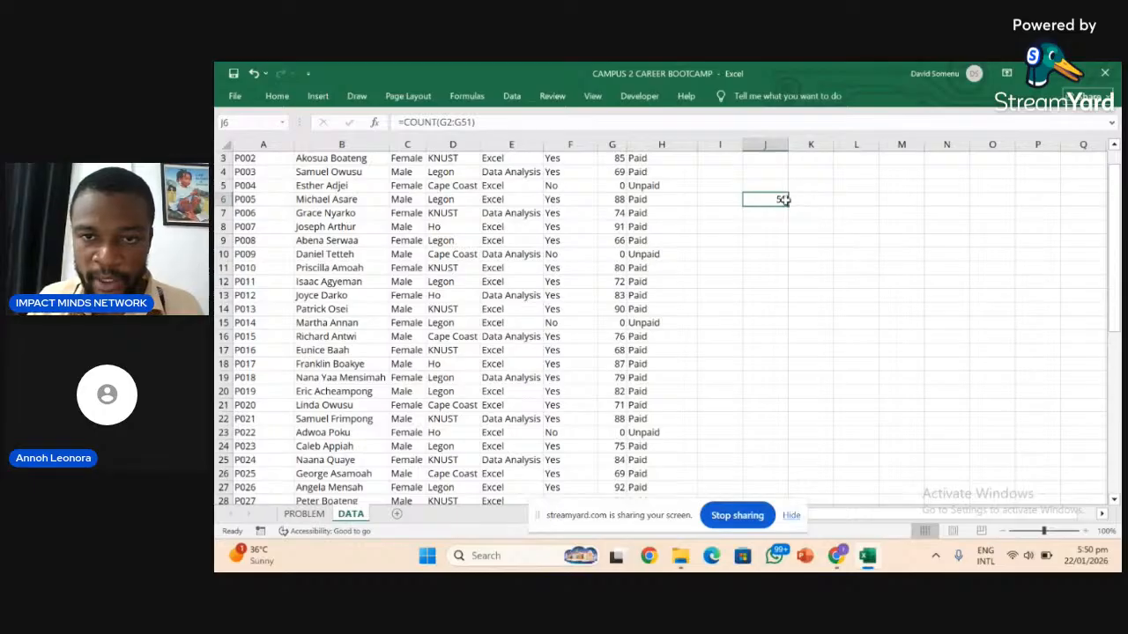
{"action": "key", "text": "BackSpace"}
{"action": "left_click", "coordinate": [722, 227]}
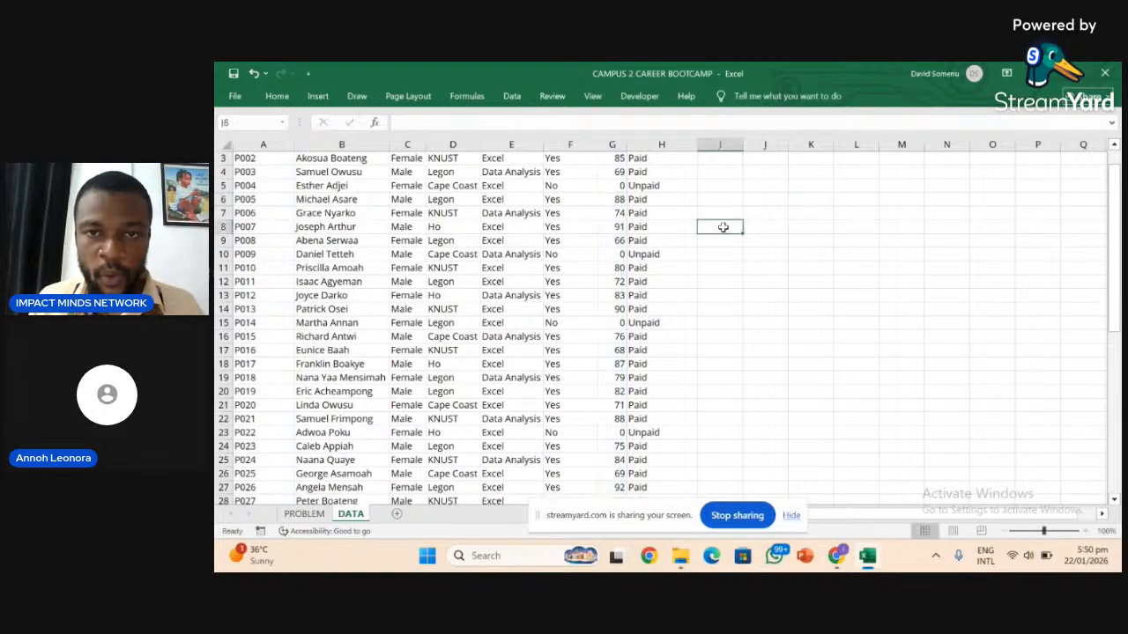
Read the bootcamp scenario and its list of questions on the PROBLEM sheet.
{"action": "left_click", "coordinate": [304, 514]}
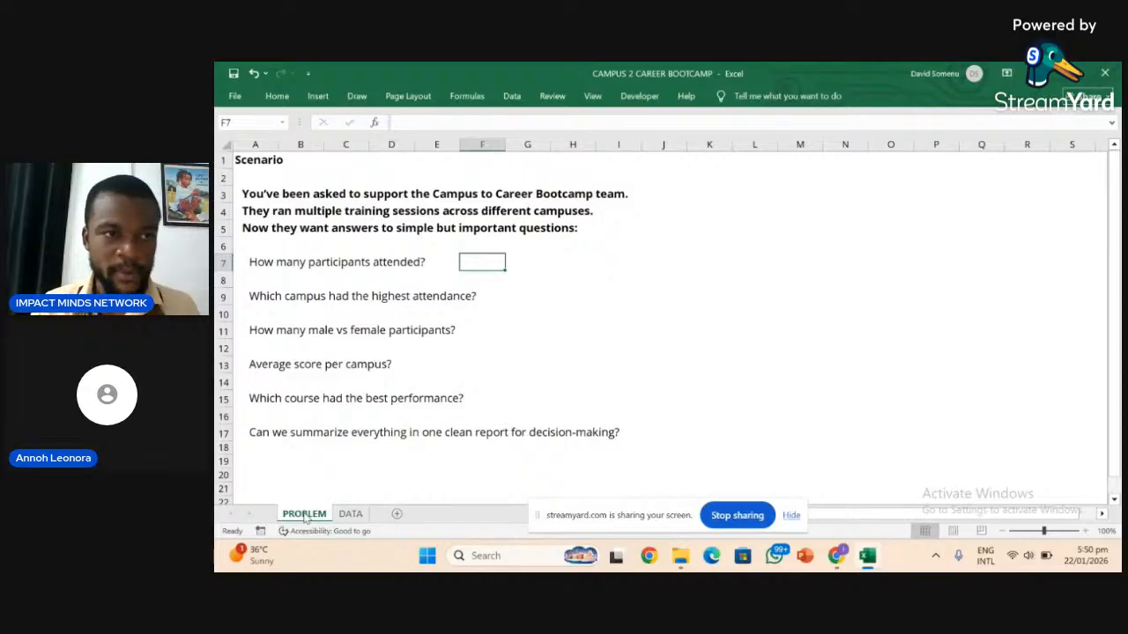
{"action": "left_click", "coordinate": [256, 195]}
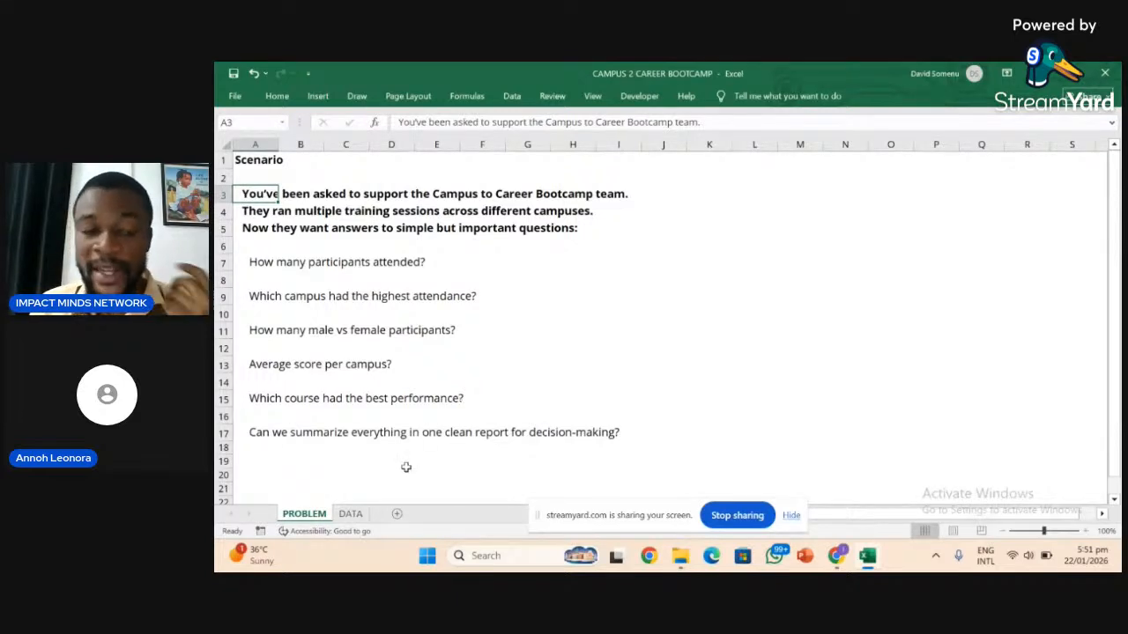
Go through the column headers of the DATA sheet from ParticipantID to PaymentStatus.
{"action": "left_click", "coordinate": [350, 515]}
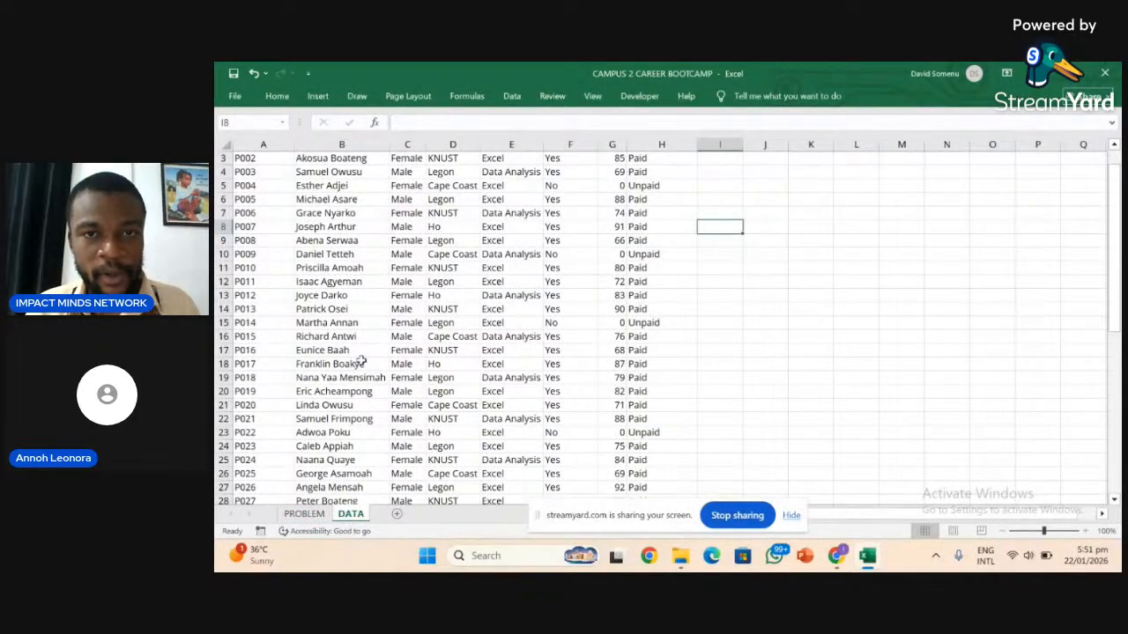
{"action": "scroll", "coordinate": [360, 362], "scroll_direction": "up", "scroll_amount": 1}
{"action": "left_click", "coordinate": [275, 158]}
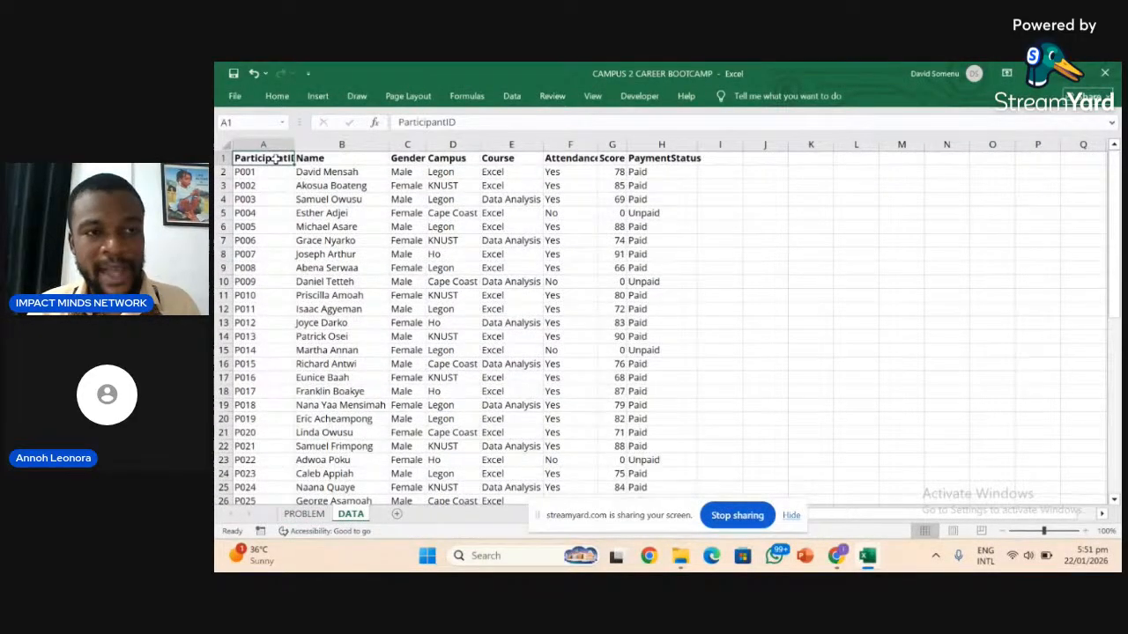
{"action": "left_click", "coordinate": [328, 158]}
{"action": "left_click", "coordinate": [407, 159]}
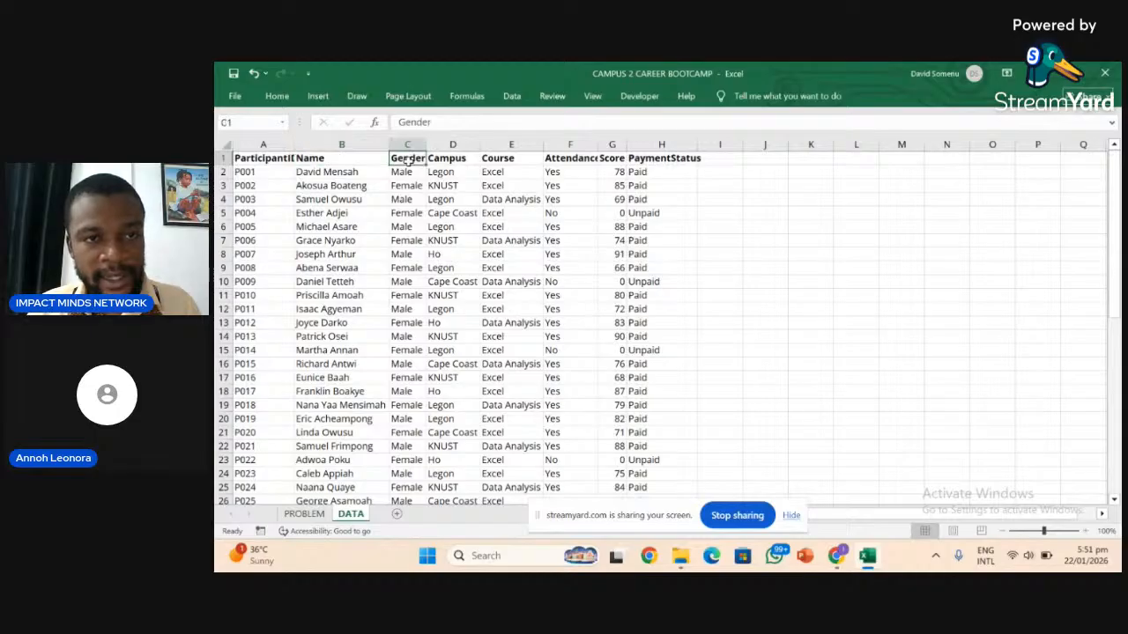
{"action": "left_click", "coordinate": [443, 158]}
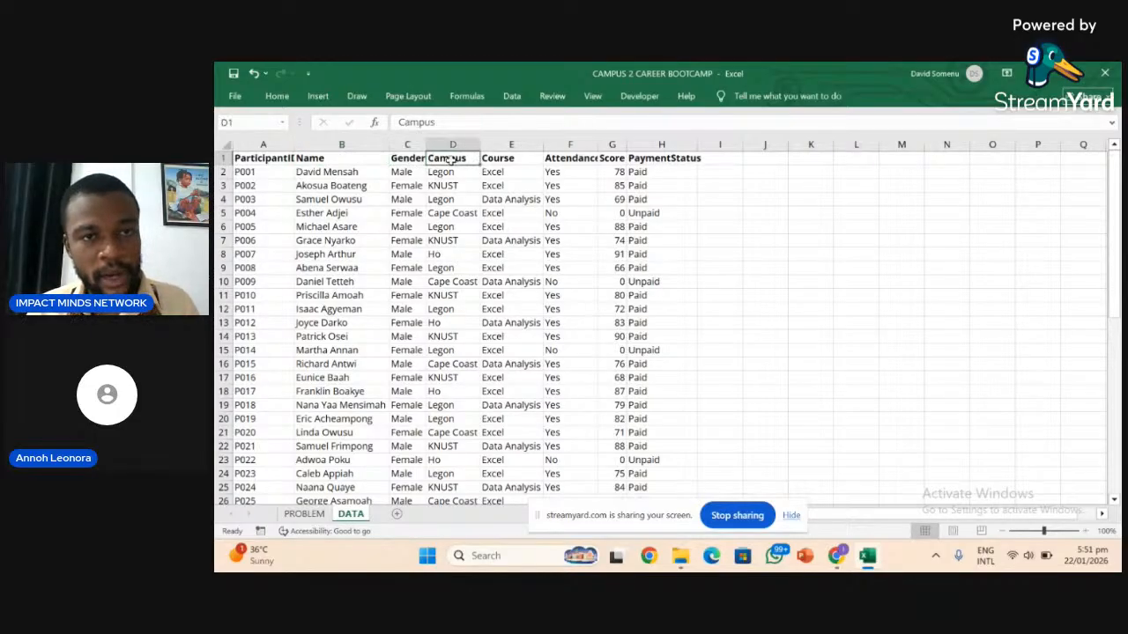
{"action": "left_click", "coordinate": [511, 158]}
{"action": "left_click", "coordinate": [569, 160]}
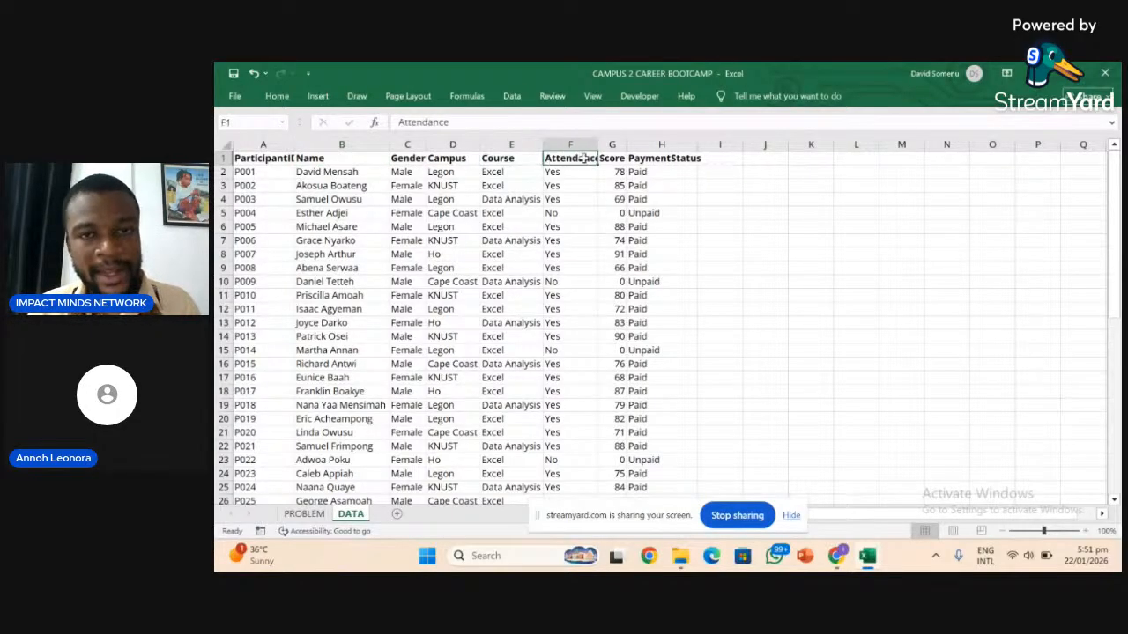
{"action": "left_click", "coordinate": [629, 156]}
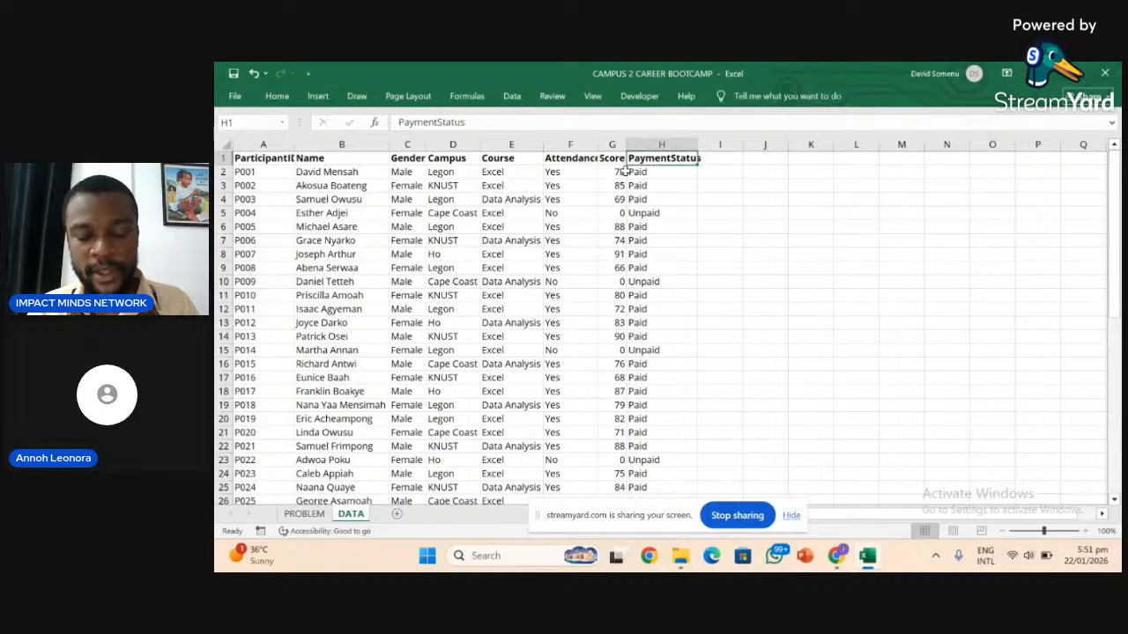
Hide the screen-sharing notice and review the PROBLEM sheet's question about how many participants attended.
{"action": "left_click", "coordinate": [791, 517]}
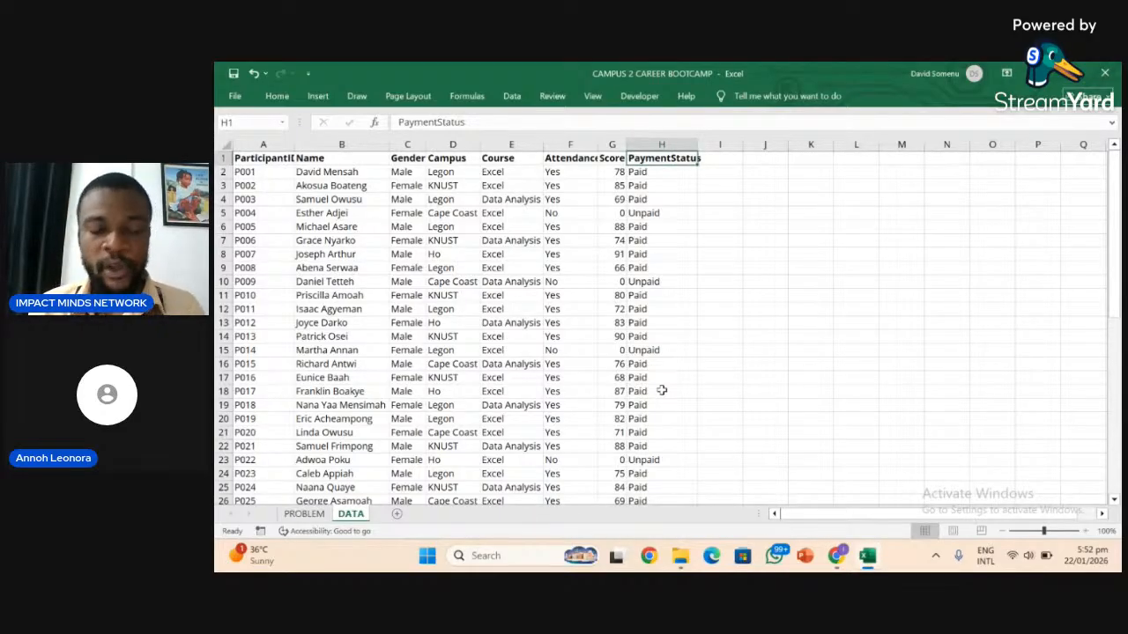
{"action": "left_click", "coordinate": [304, 515]}
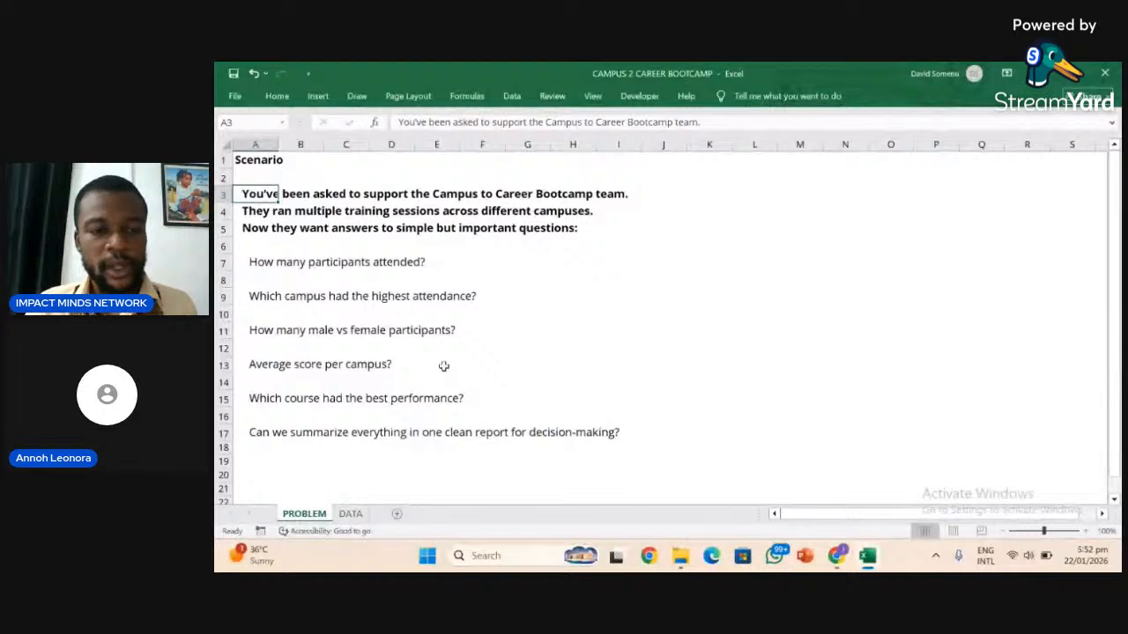
{"action": "left_click", "coordinate": [352, 516]}
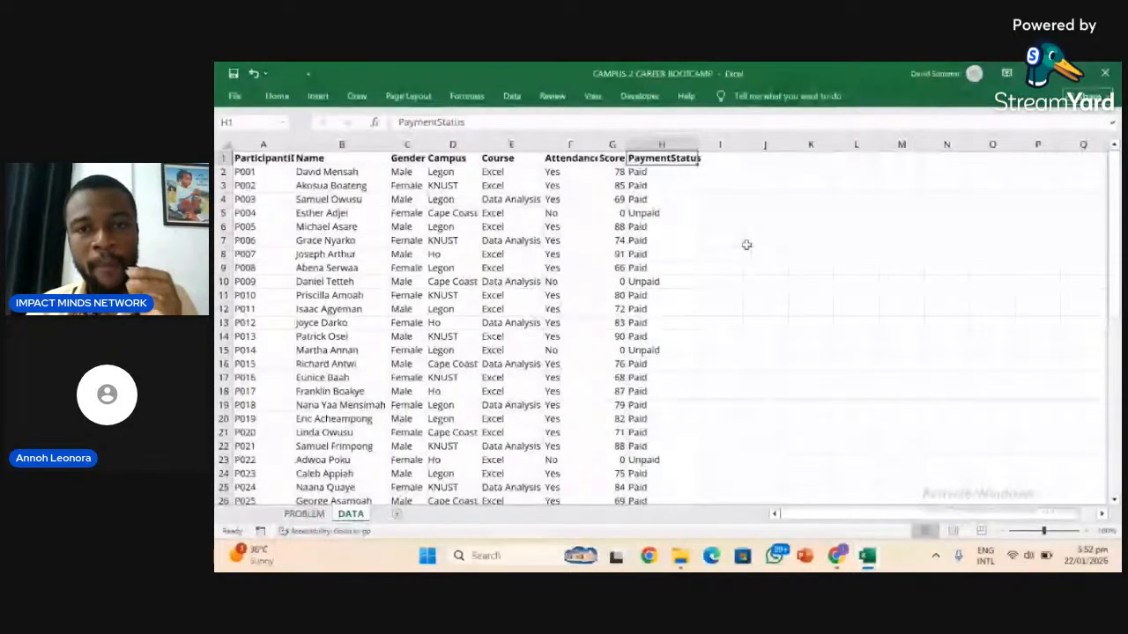
{"action": "left_click", "coordinate": [758, 197]}
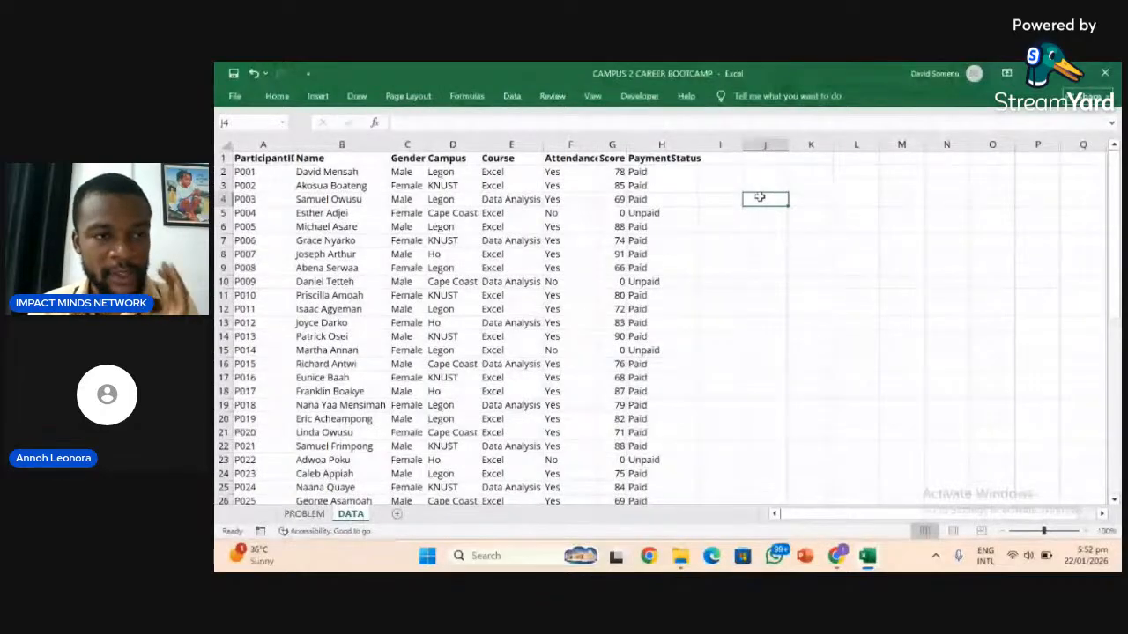
{"action": "left_click", "coordinate": [304, 514]}
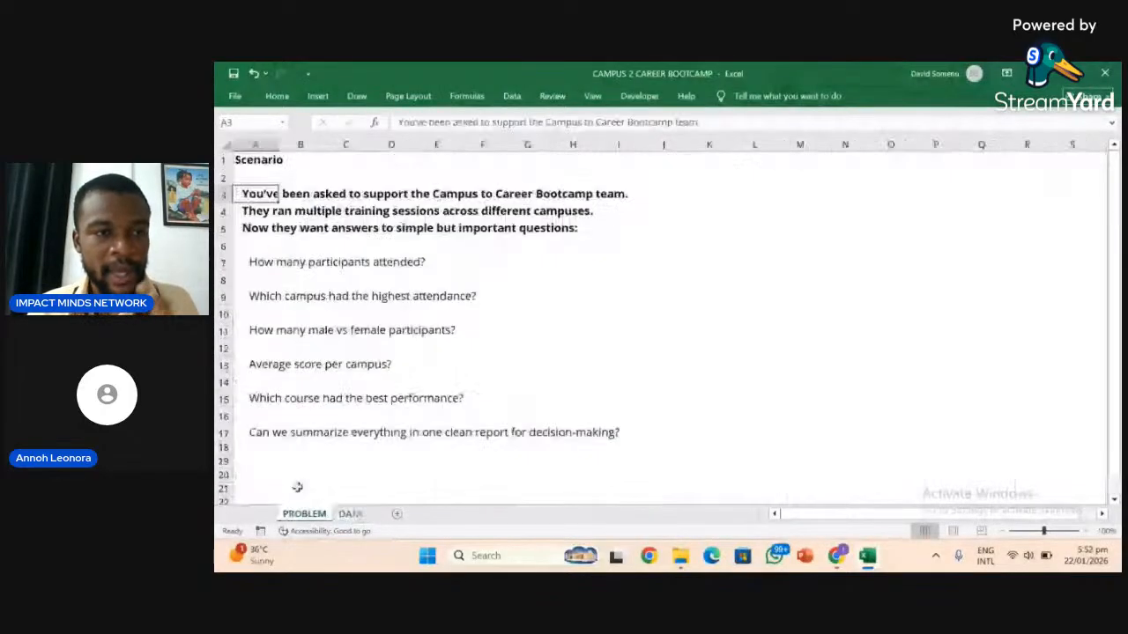
{"action": "left_click", "coordinate": [275, 263]}
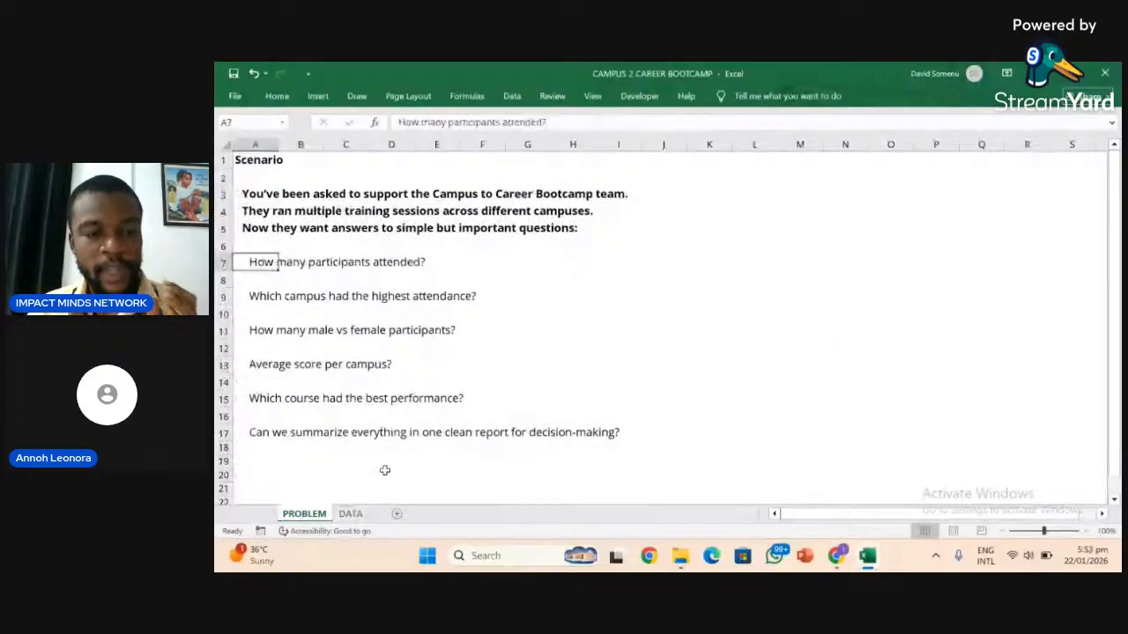
Count the Score entries in G2:G51 with a COUNT formula in cell J4 of the DATA sheet, and return to the PROBLEM sheet.
{"action": "left_click", "coordinate": [350, 513]}
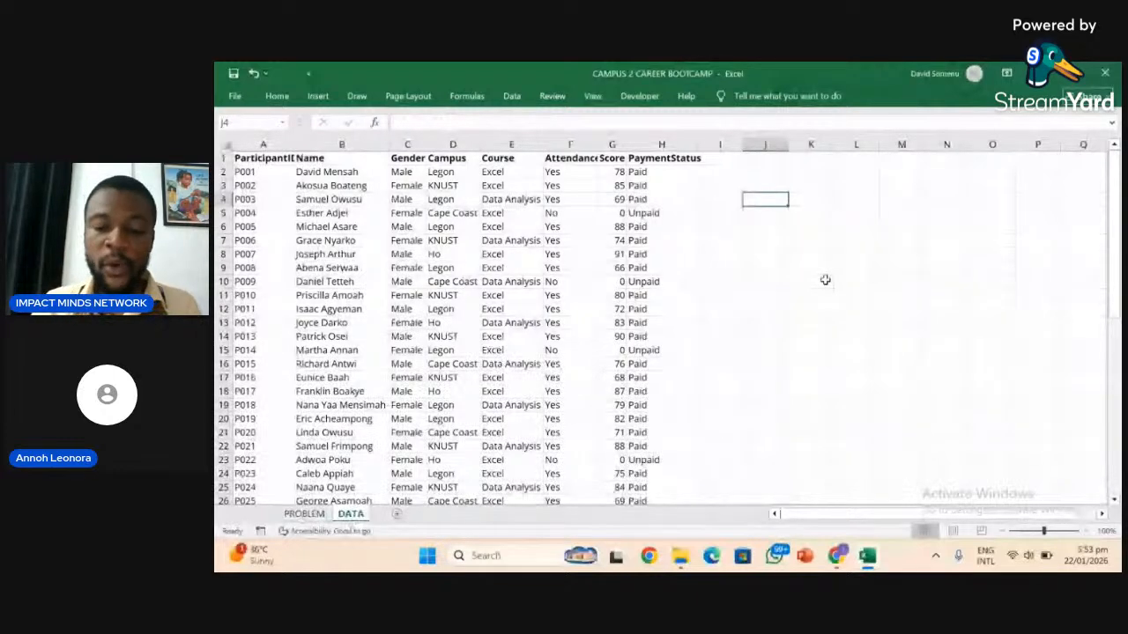
{"action": "type", "text": "="}
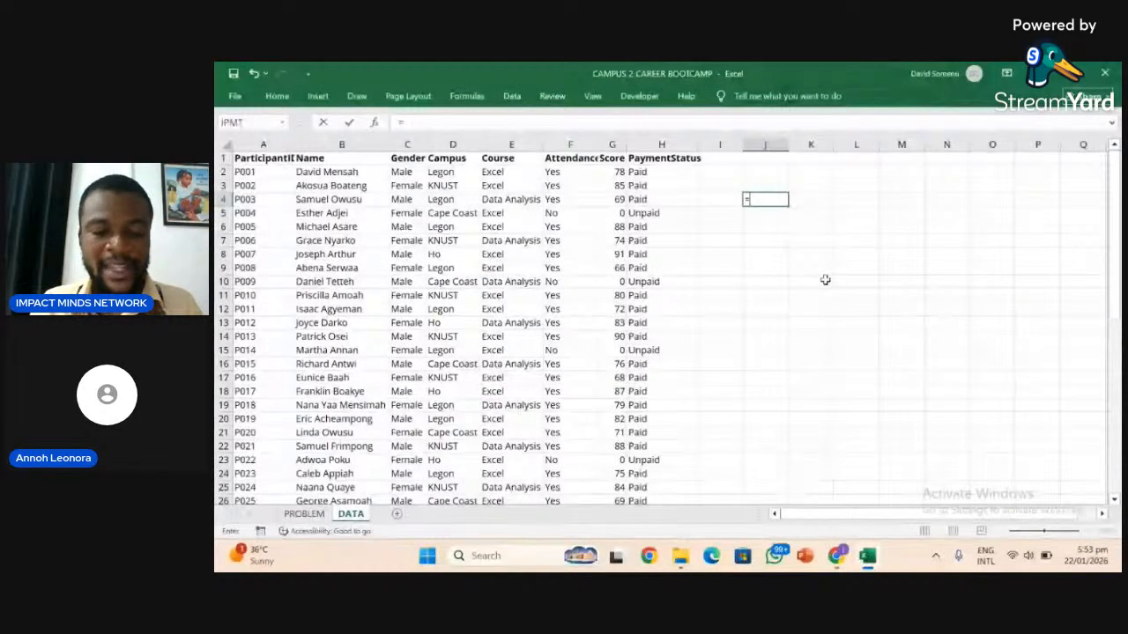
{"action": "type", "text": "count"}
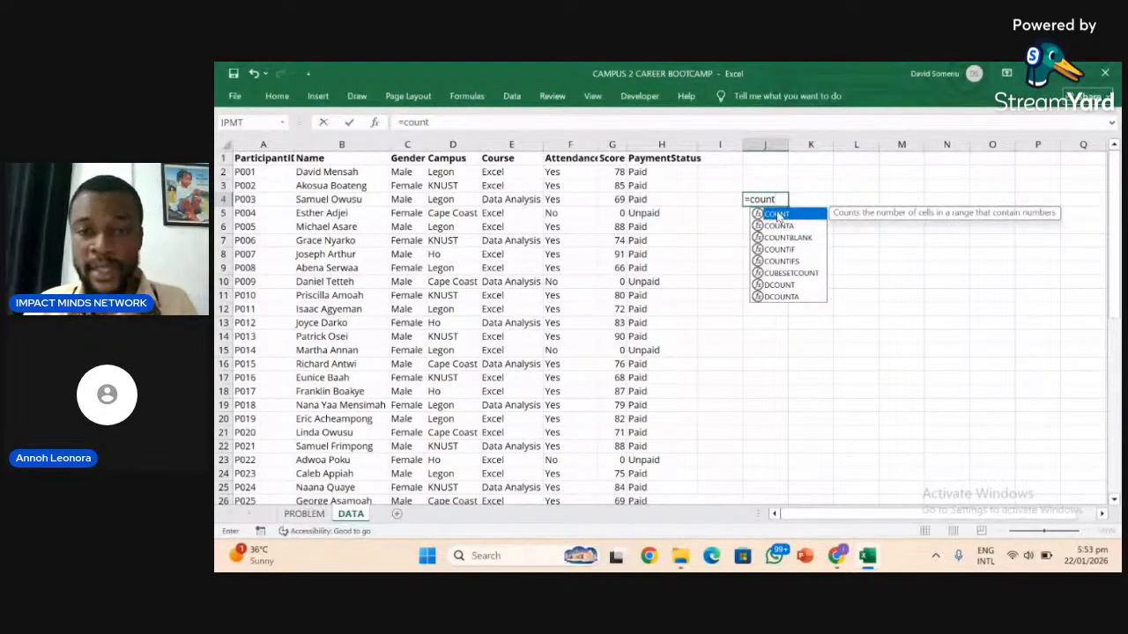
{"action": "double_click", "coordinate": [777, 214]}
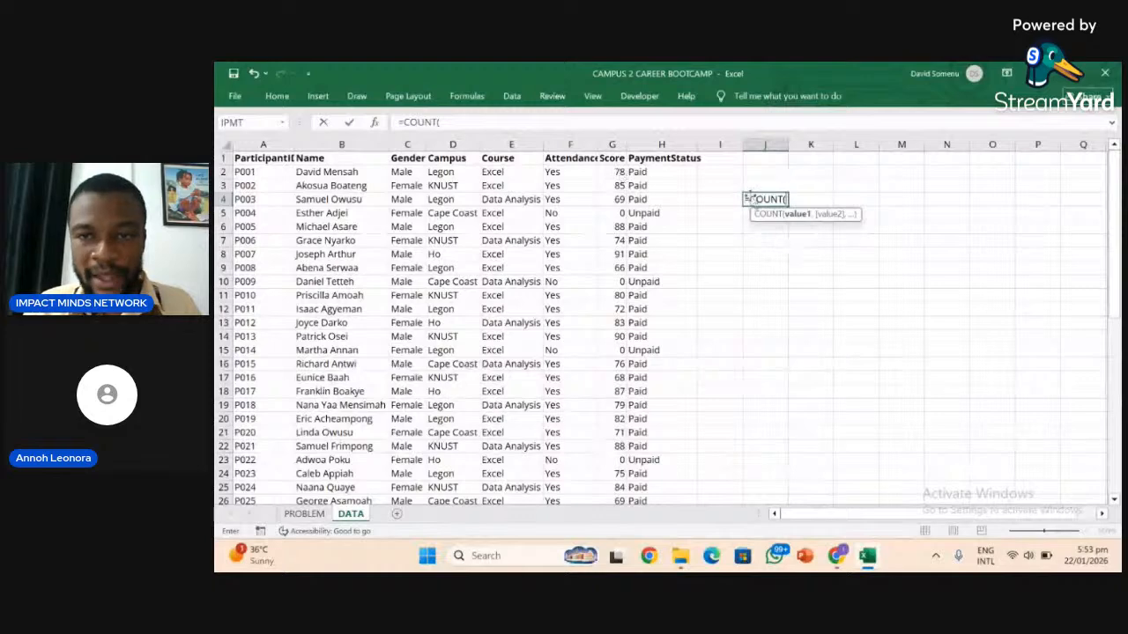
{"action": "left_click", "coordinate": [610, 173]}
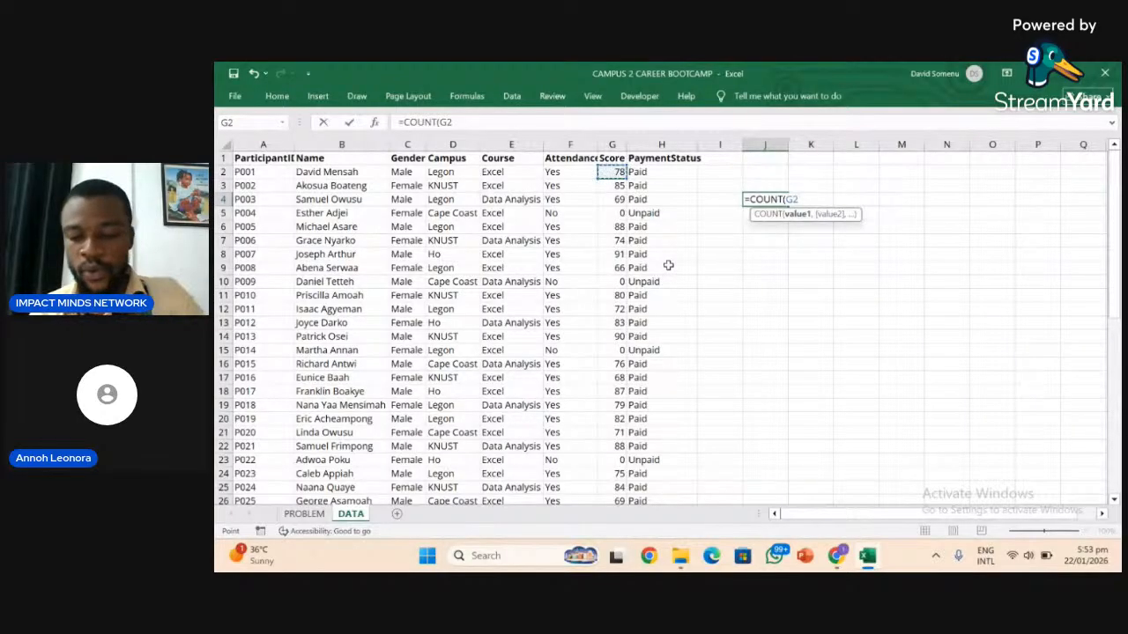
{"action": "key", "text": "ctrl+shift+Down"}
{"action": "scroll", "coordinate": [668, 265], "scroll_direction": "down", "scroll_amount": 1}
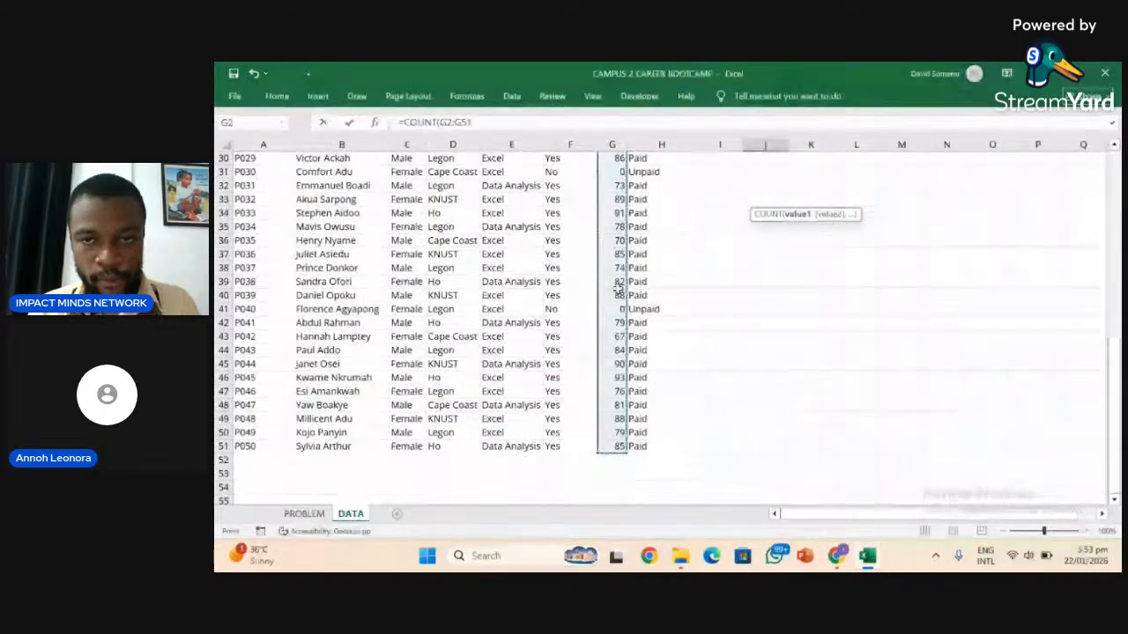
{"action": "key", "text": "Return"}
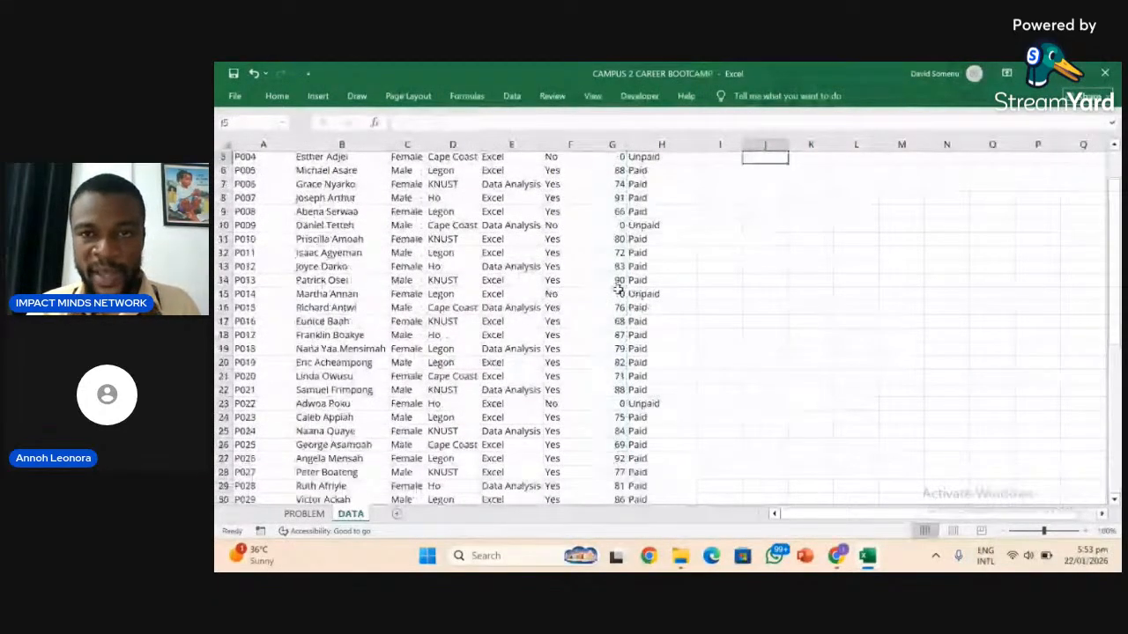
{"action": "scroll", "coordinate": [838, 189], "scroll_direction": "up", "scroll_amount": 2}
{"action": "left_click", "coordinate": [776, 200]}
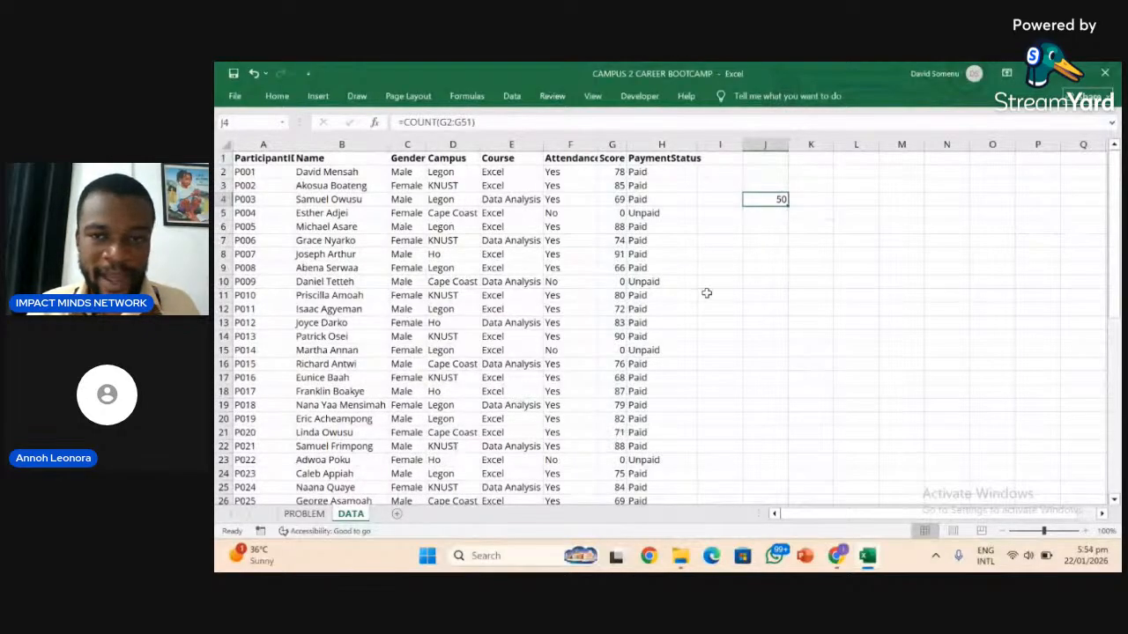
{"action": "left_click", "coordinate": [304, 515]}
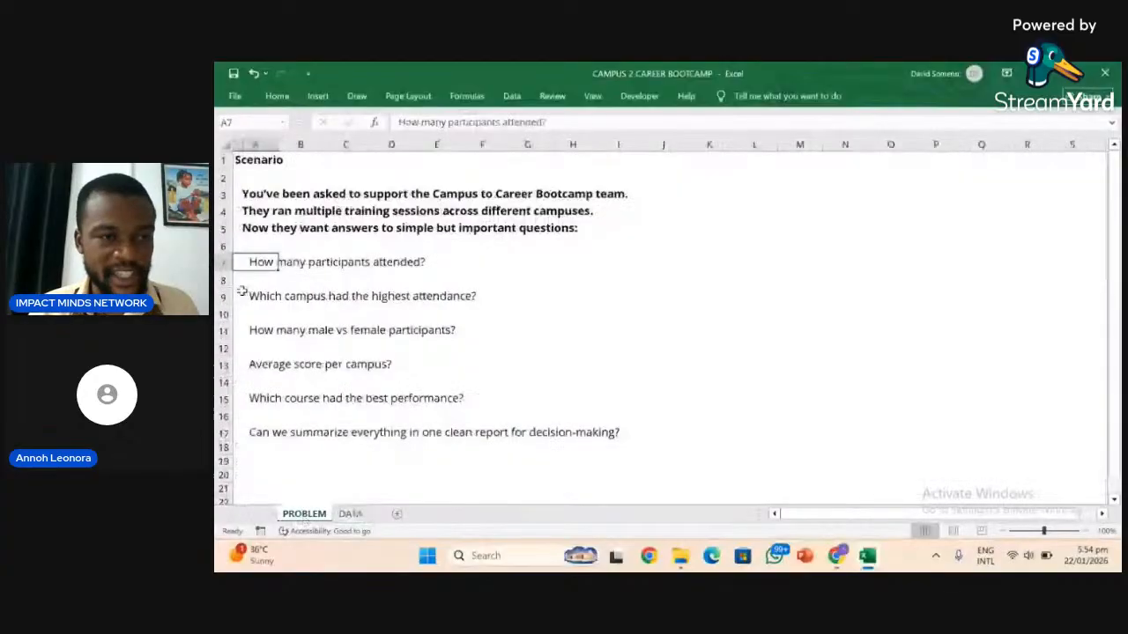
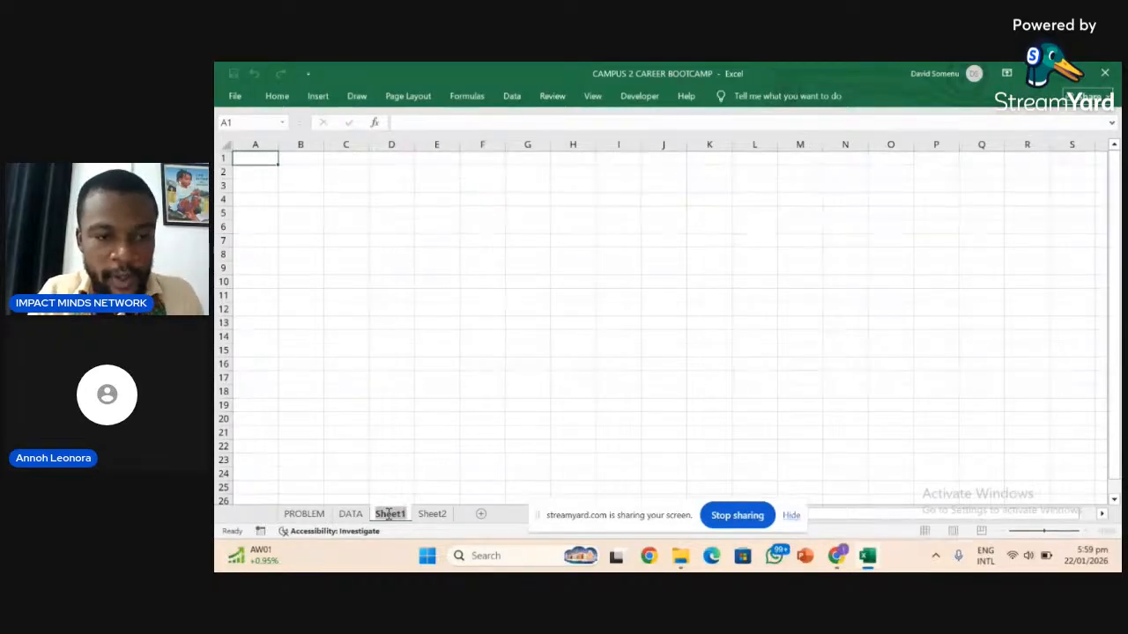
Rename Sheet1 as TUTORIAL and make its cell A1 the active cell.
{"action": "double_click", "coordinate": [387, 515]}
{"action": "type", "text": "TU"}
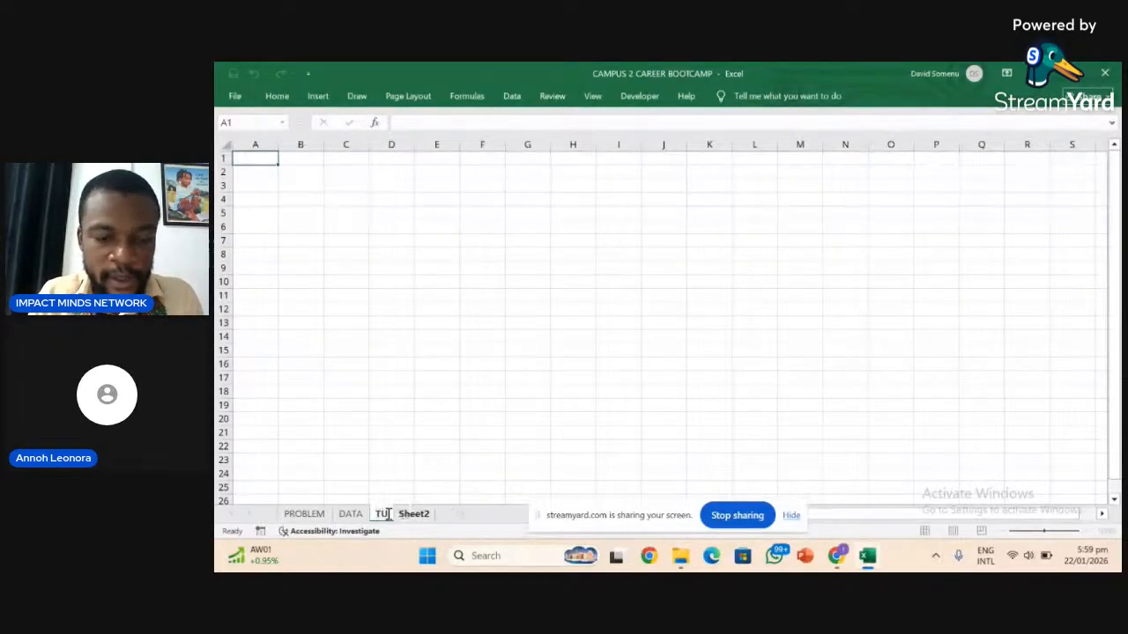
{"action": "type", "text": "TORIAL"}
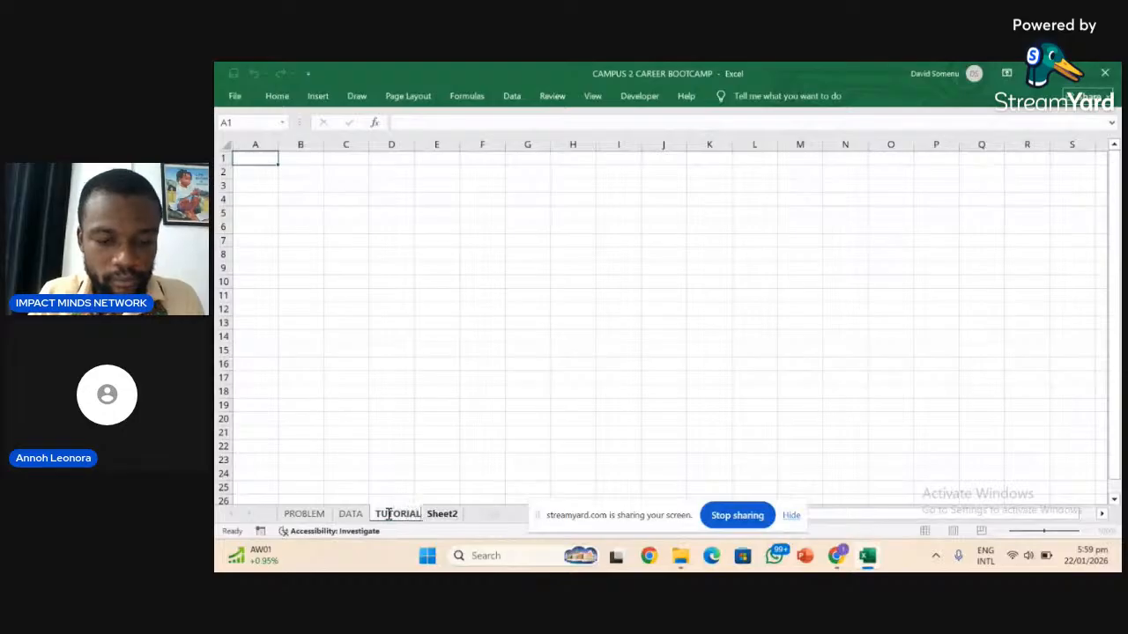
{"action": "key", "text": "Return"}
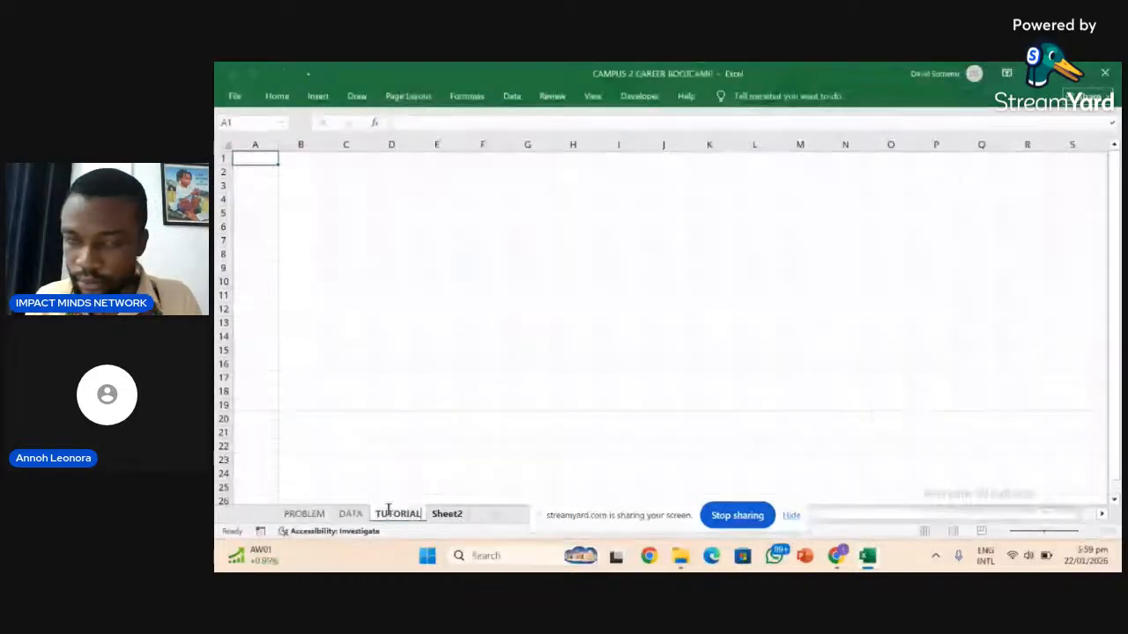
{"action": "left_click", "coordinate": [300, 226]}
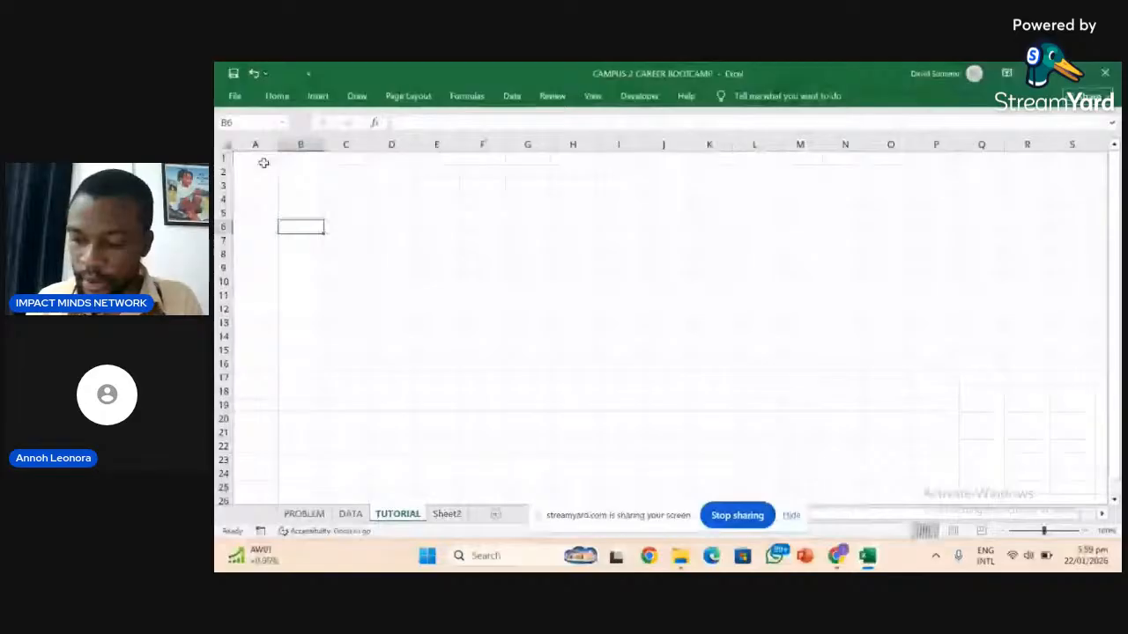
{"action": "left_click", "coordinate": [264, 163]}
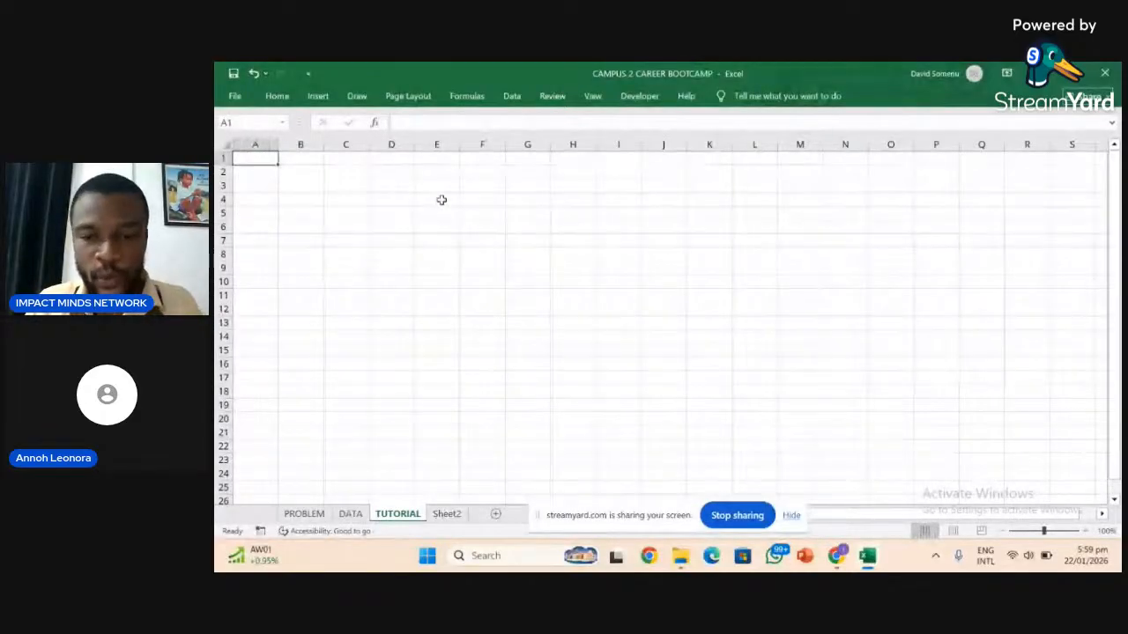
Hide the screen-sharing notice and look at the Conditional Formatting command for the TUTORIAL sheet.
{"action": "left_click", "coordinate": [791, 515]}
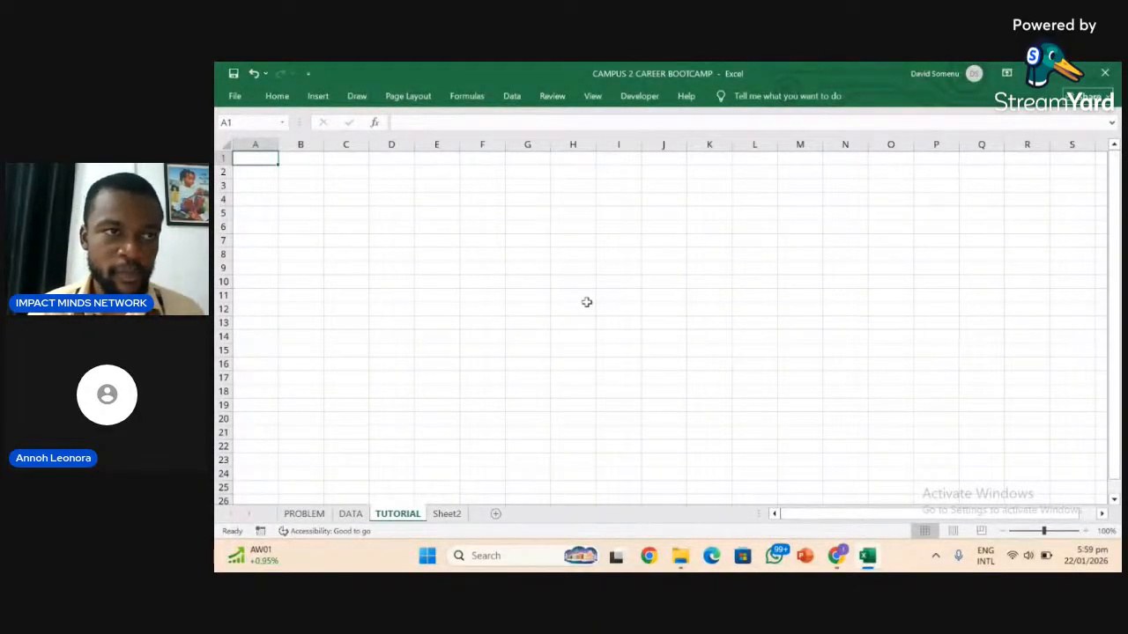
{"action": "left_click", "coordinate": [277, 95]}
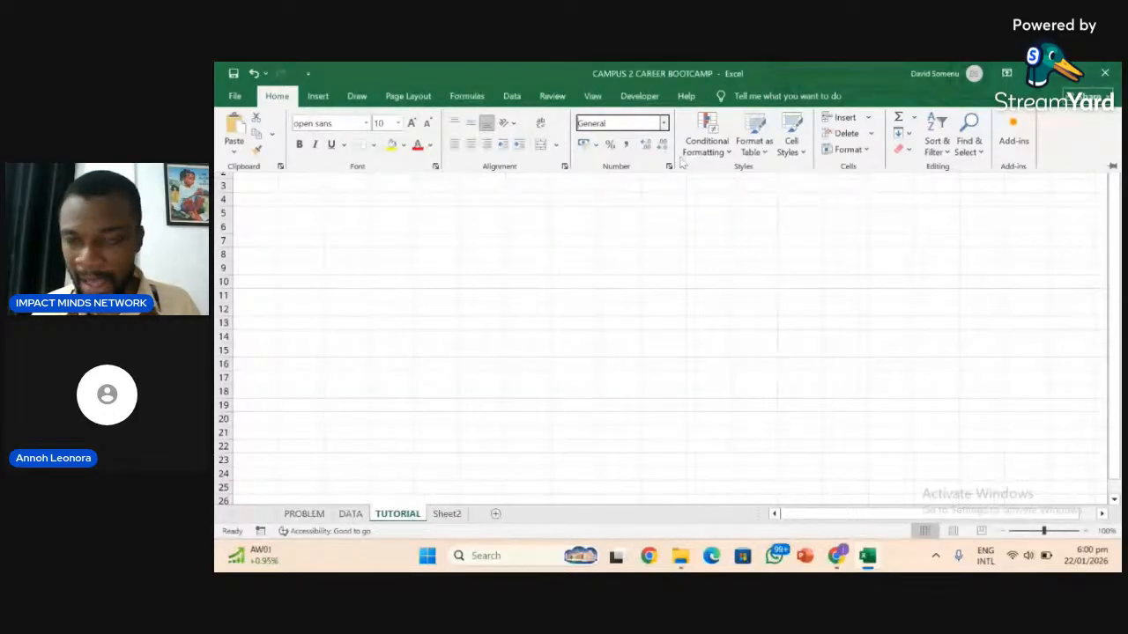
{"action": "left_click", "coordinate": [728, 155]}
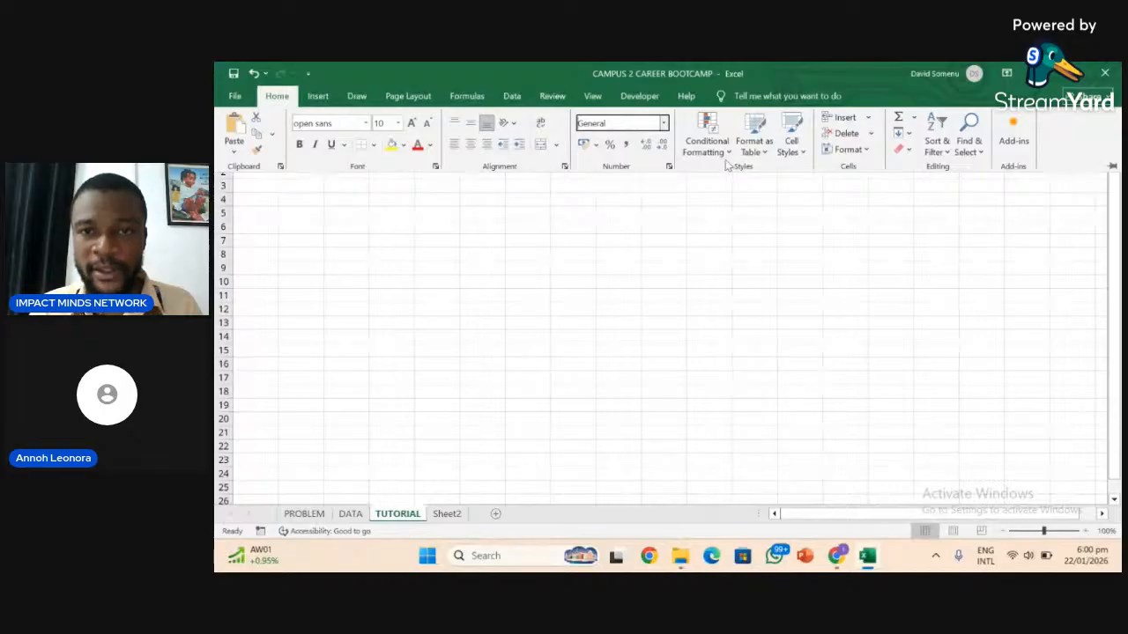
Look through the options for Conditional Formatting, Sort & Filter, Find & Select and fill colour.
{"action": "left_click", "coordinate": [728, 155]}
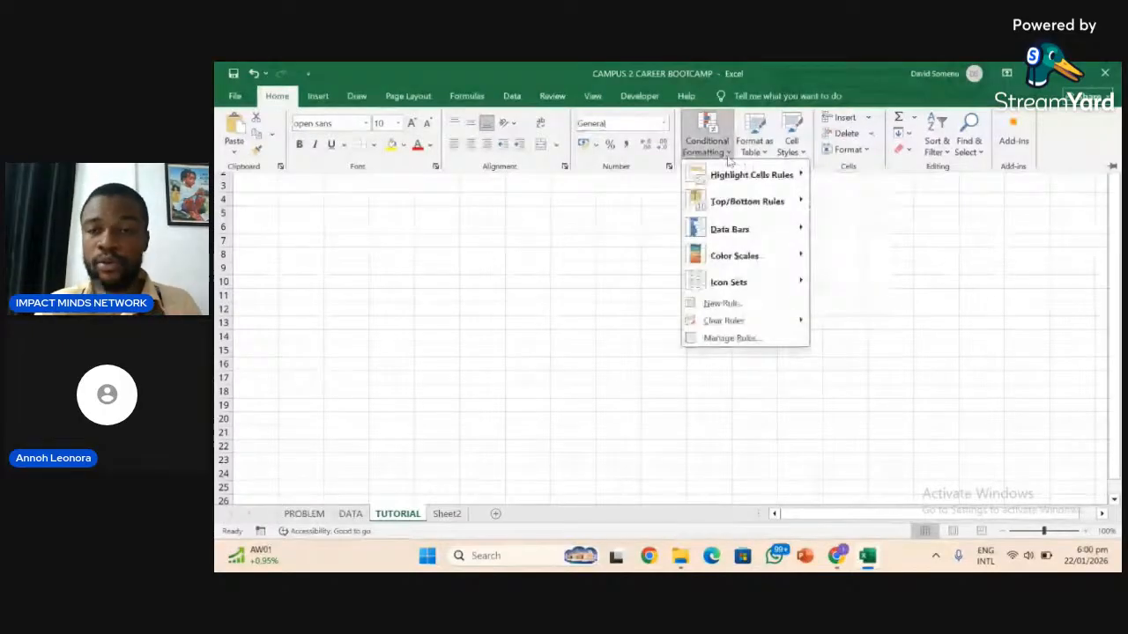
{"action": "mouse_move", "coordinate": [752, 319]}
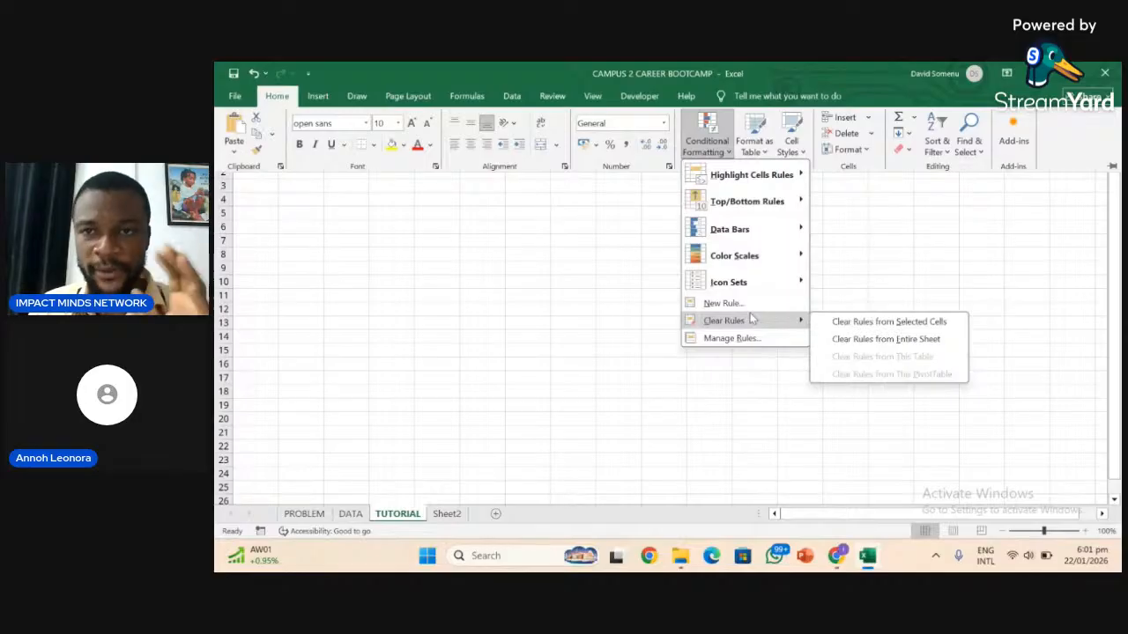
{"action": "left_click", "coordinate": [848, 279]}
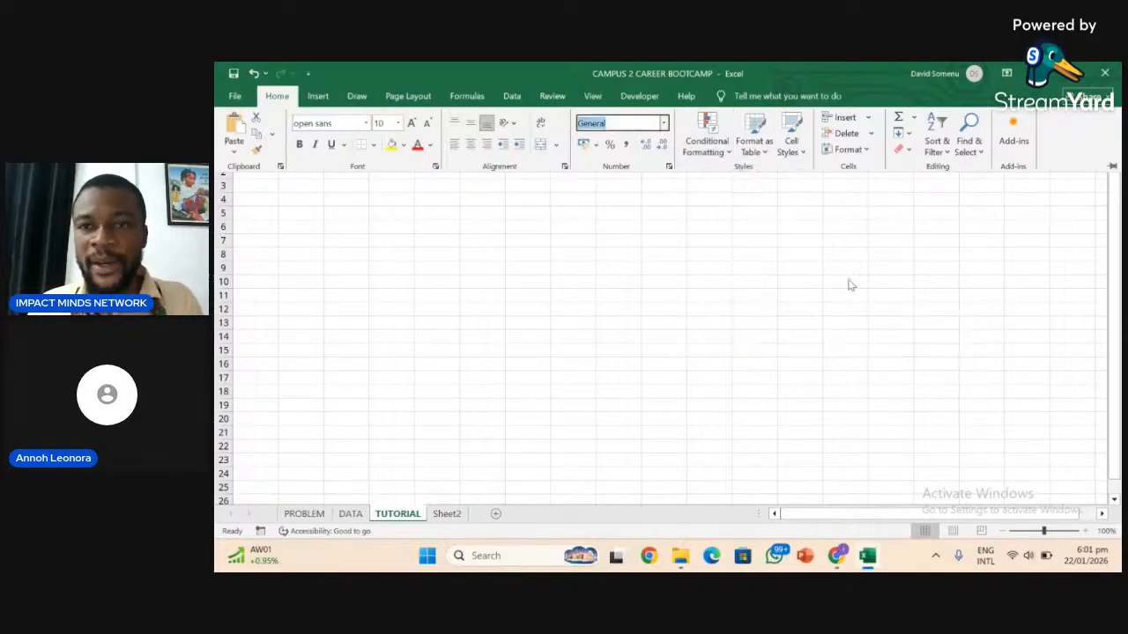
{"action": "left_click", "coordinate": [944, 155]}
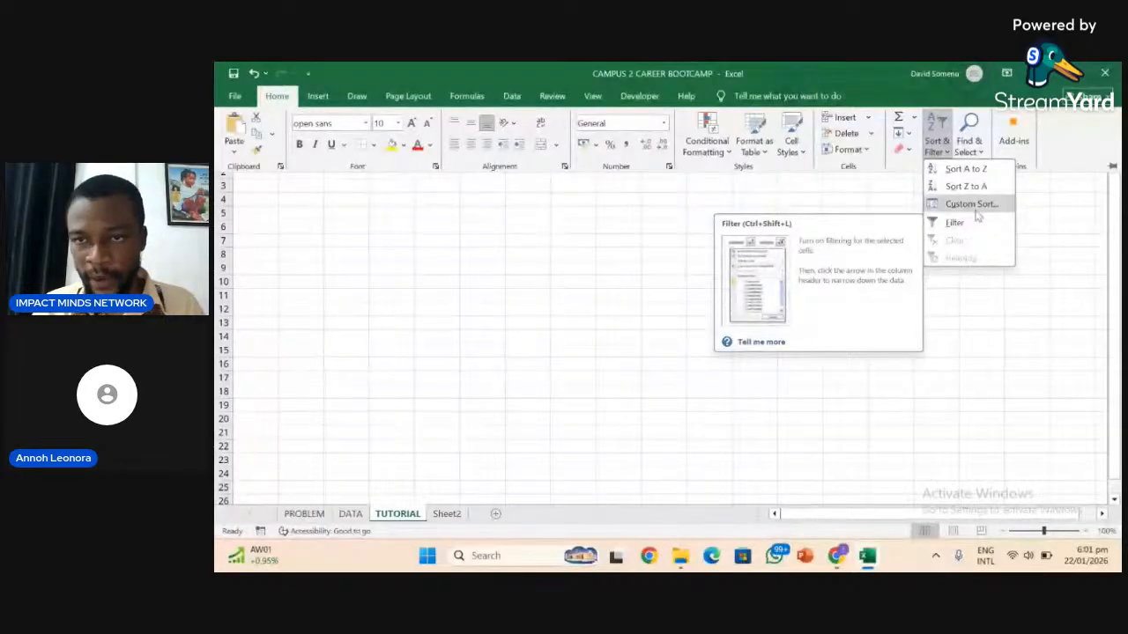
{"action": "left_click", "coordinate": [980, 150]}
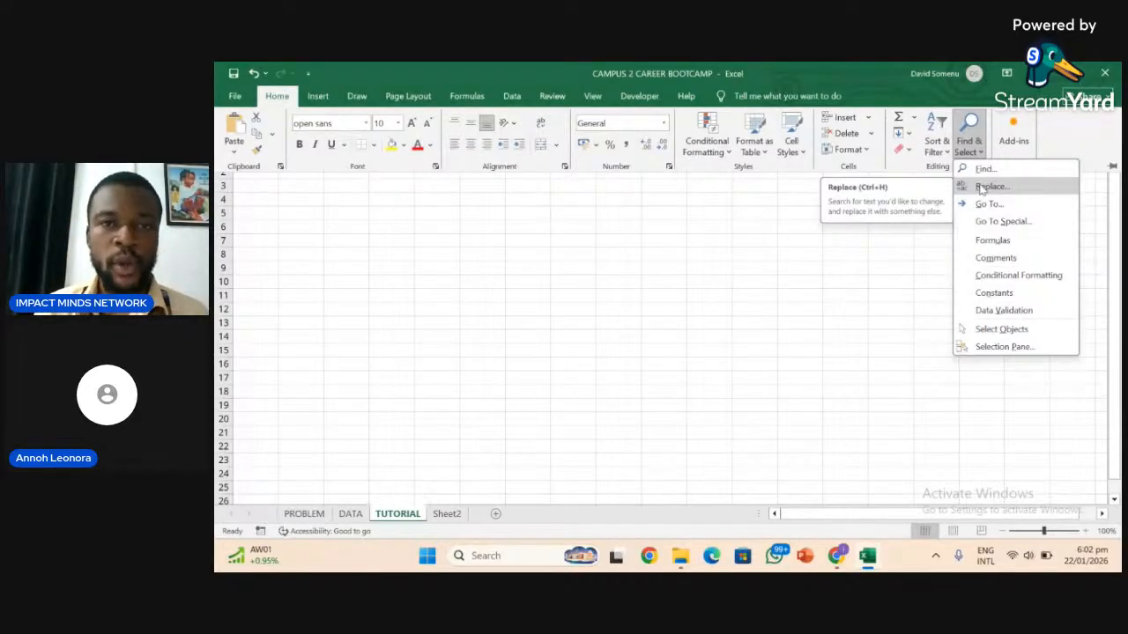
{"action": "left_click", "coordinate": [617, 124]}
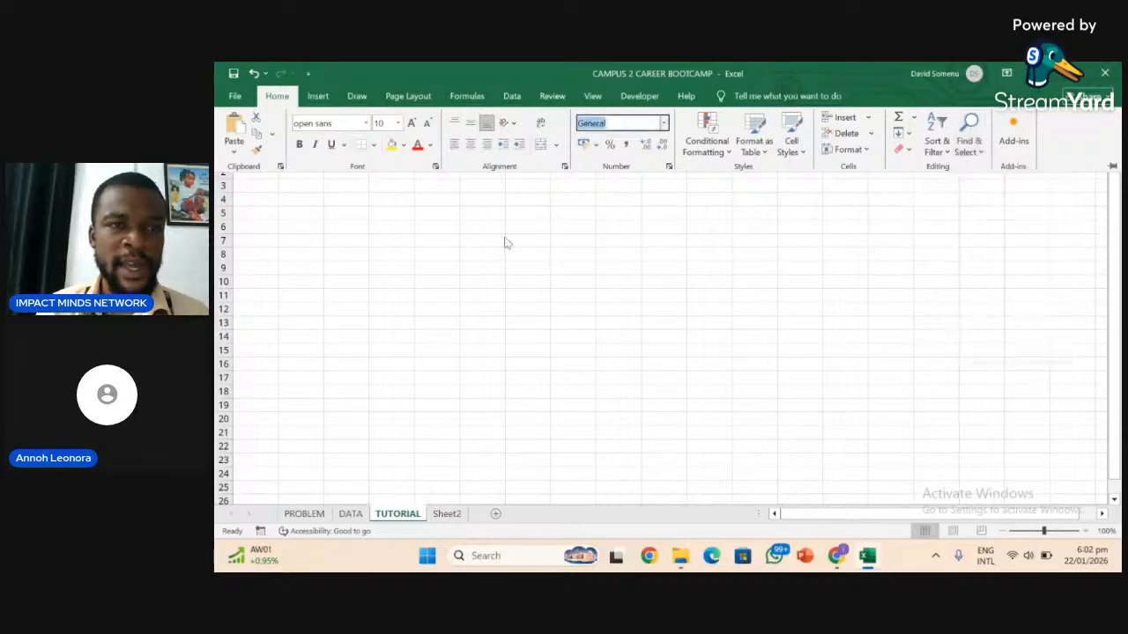
{"action": "left_click", "coordinate": [405, 146]}
{"action": "key", "text": "Escape"}
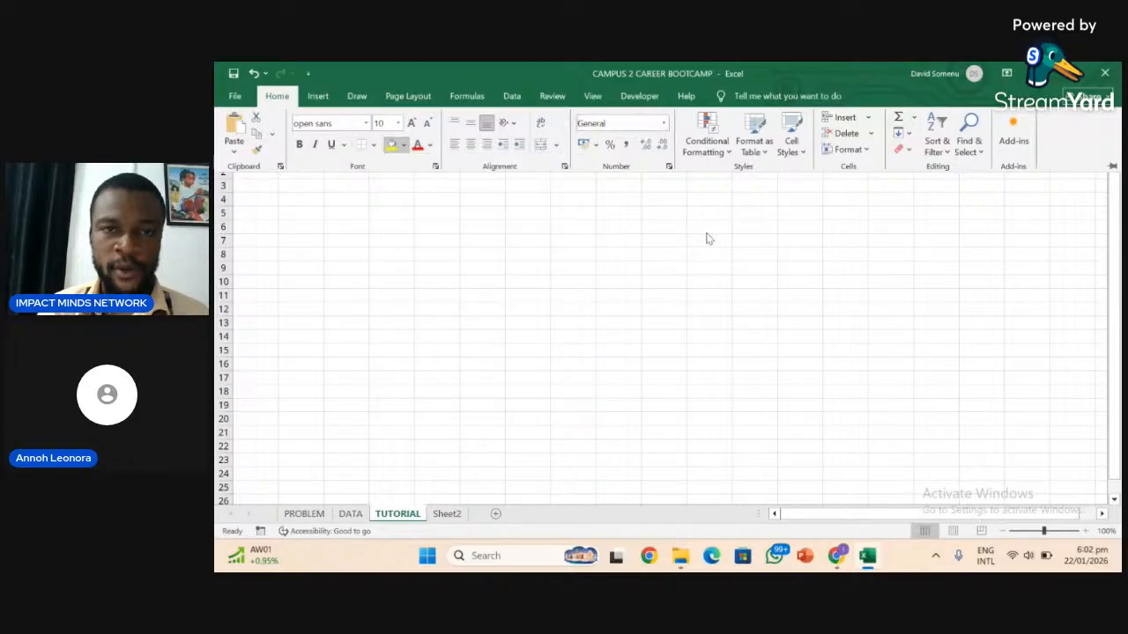
{"action": "key", "text": "Escape"}
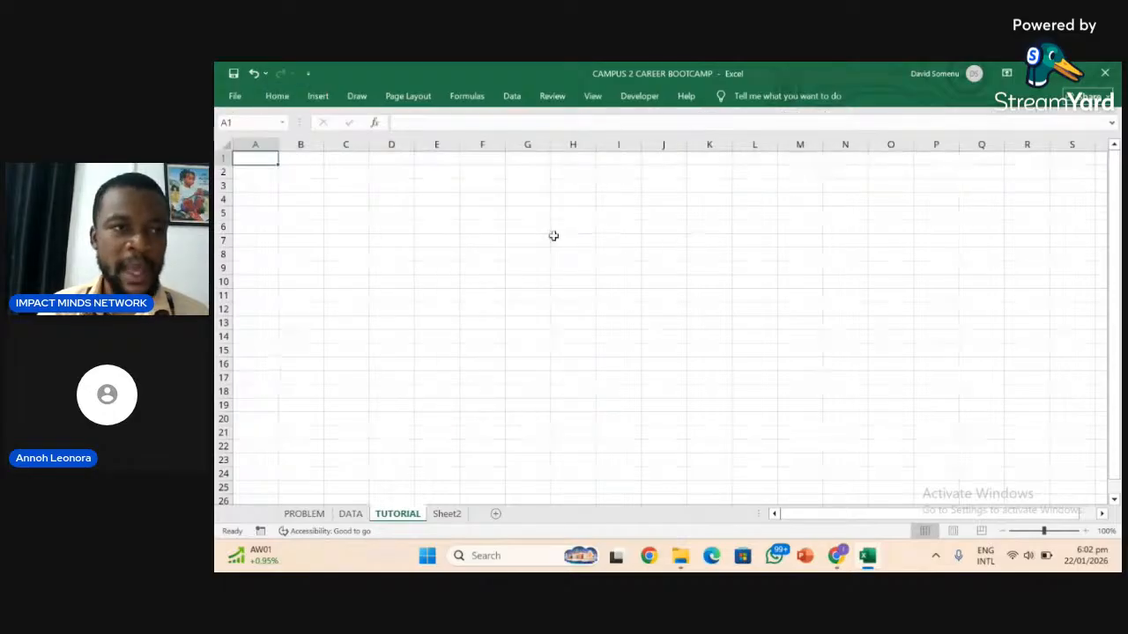
Fill cell D5 of the TUTORIAL sheet with the standard colour Red.
{"action": "left_click", "coordinate": [391, 213]}
{"action": "left_click", "coordinate": [277, 95]}
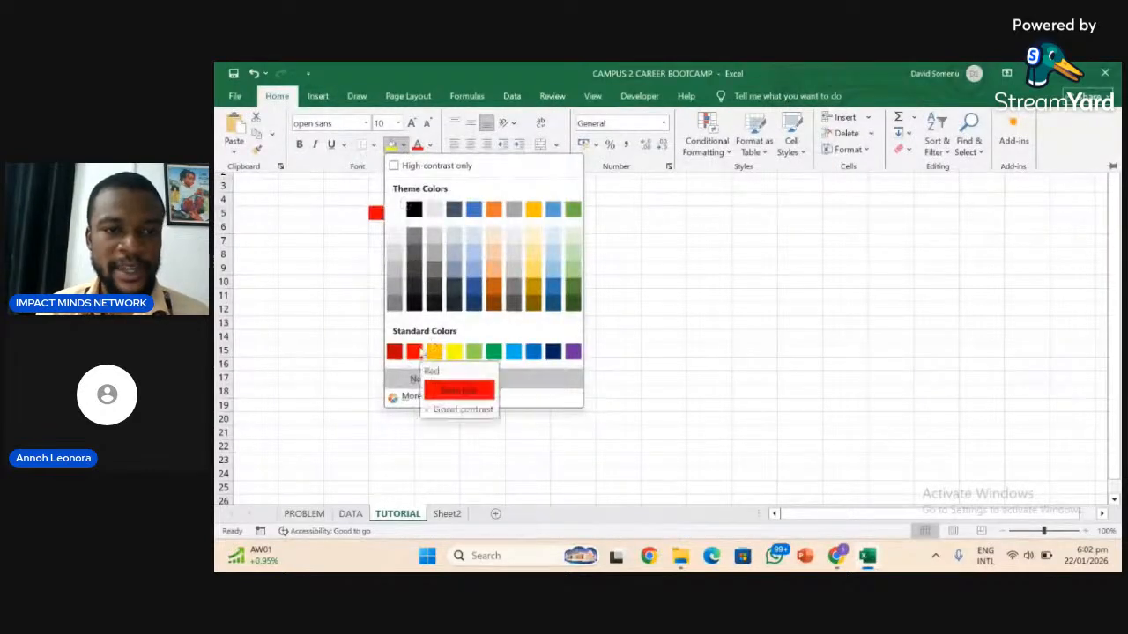
{"action": "left_click", "coordinate": [418, 351]}
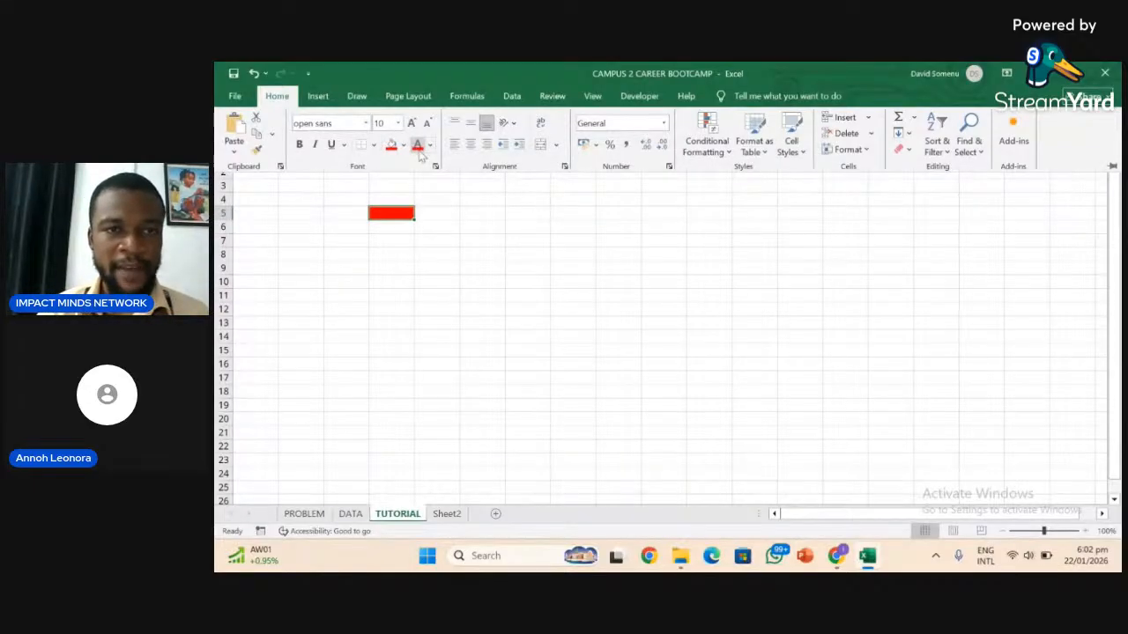
{"action": "left_click", "coordinate": [480, 213]}
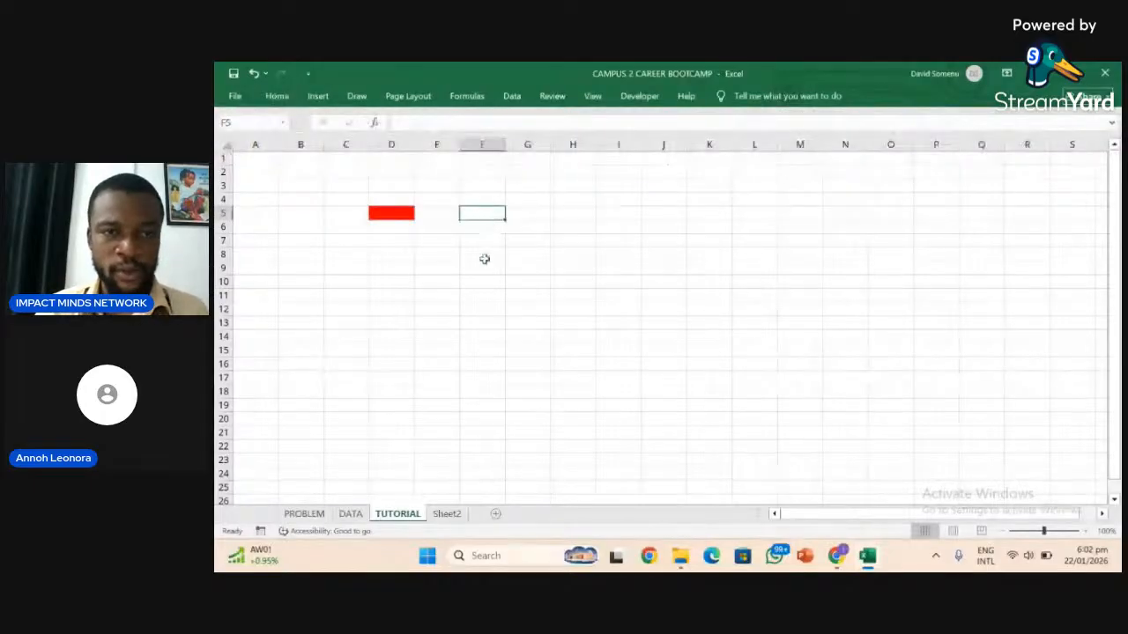
{"action": "left_click", "coordinate": [277, 96]}
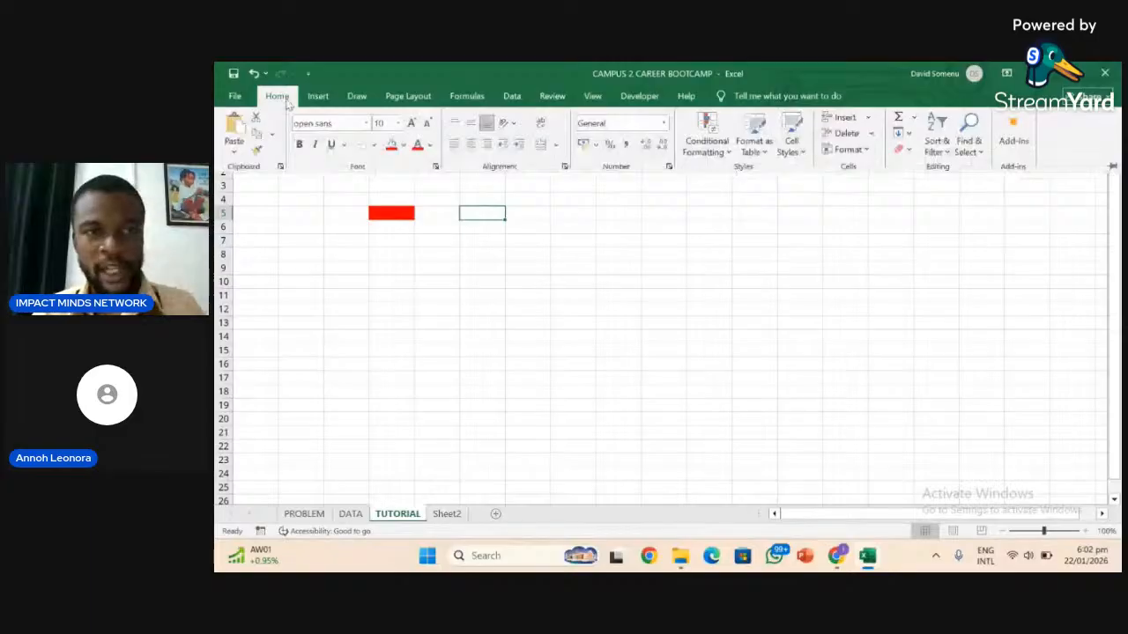
{"action": "left_click", "coordinate": [431, 146]}
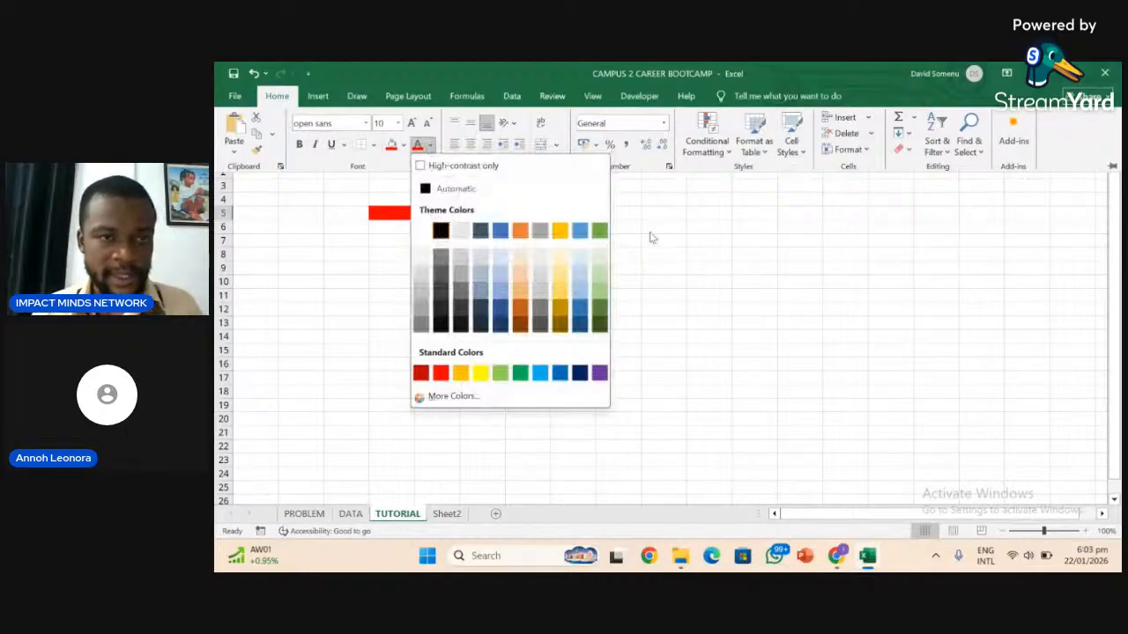
{"action": "left_click", "coordinate": [385, 228]}
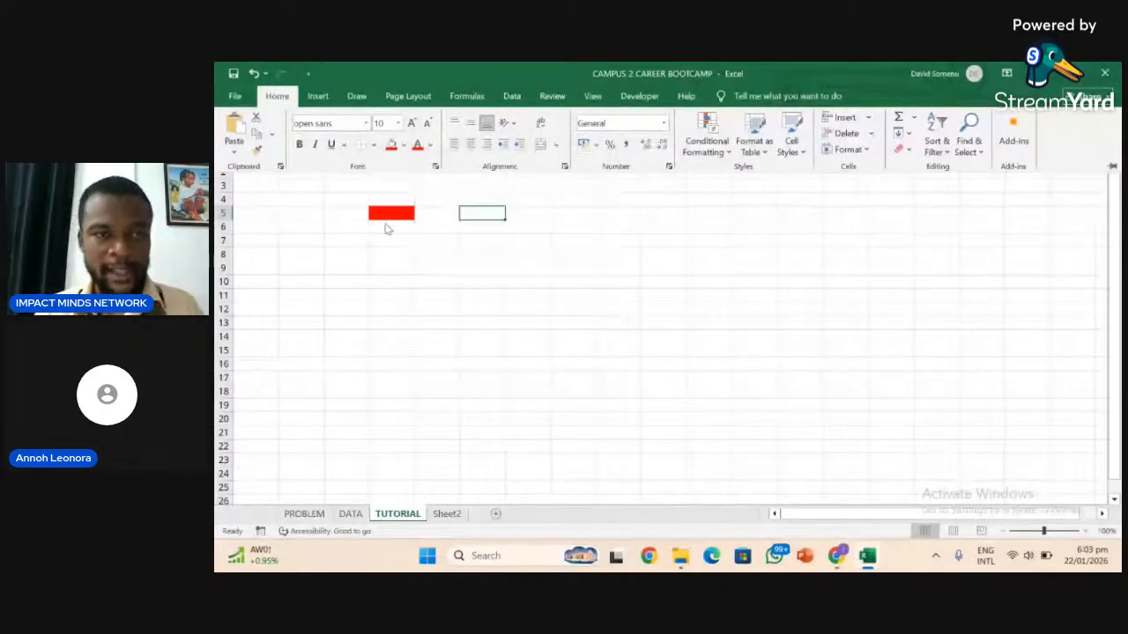
Enter a person's first name in the red-filled cell D5.
{"action": "left_click", "coordinate": [384, 213]}
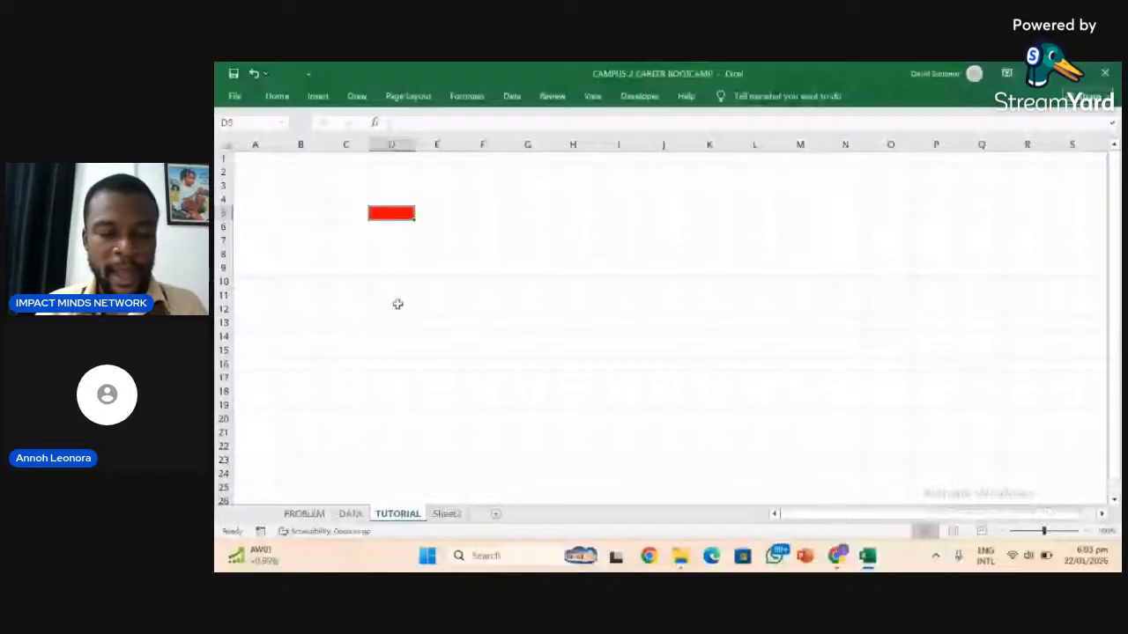
{"action": "type", "text": "Dave"}
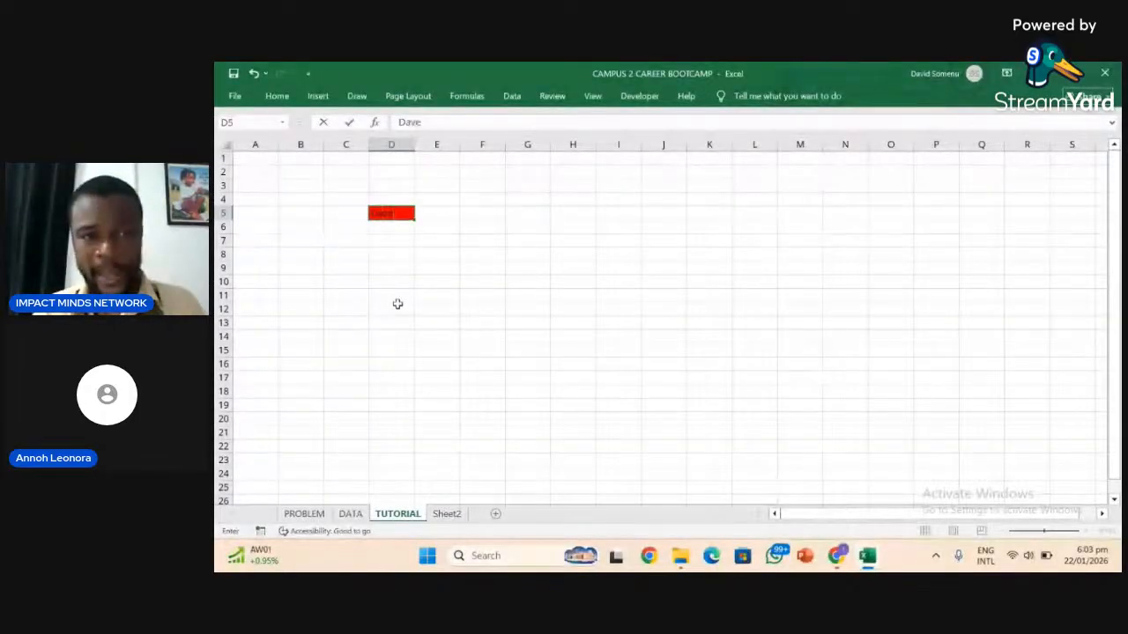
{"action": "key", "text": "Return"}
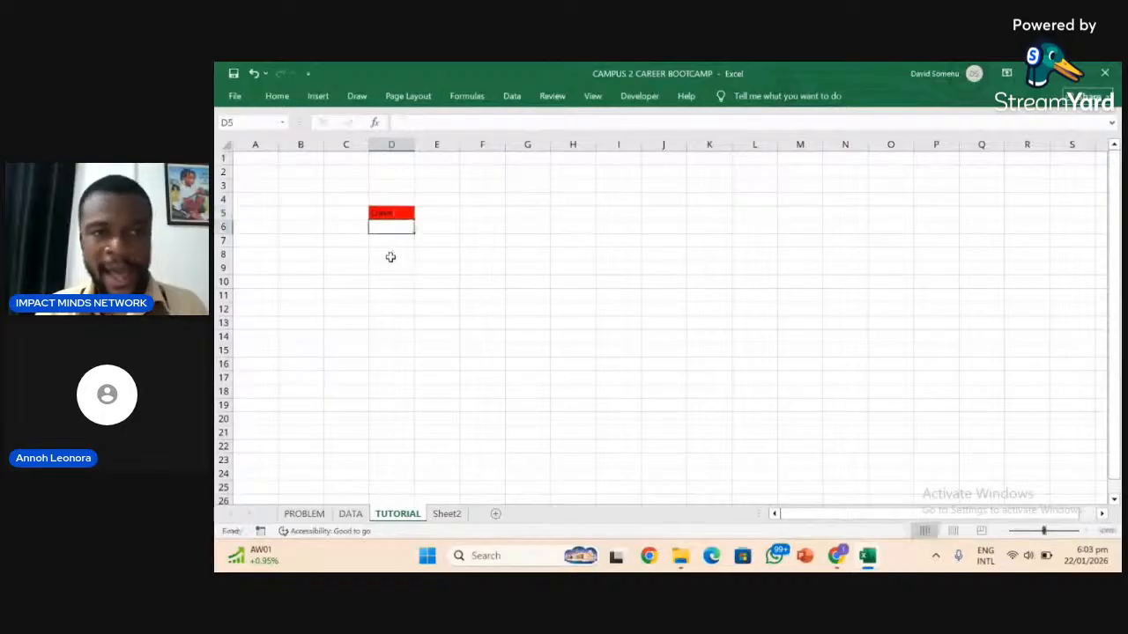
Change the font colour of the name in cell D5 to white.
{"action": "left_click", "coordinate": [384, 215]}
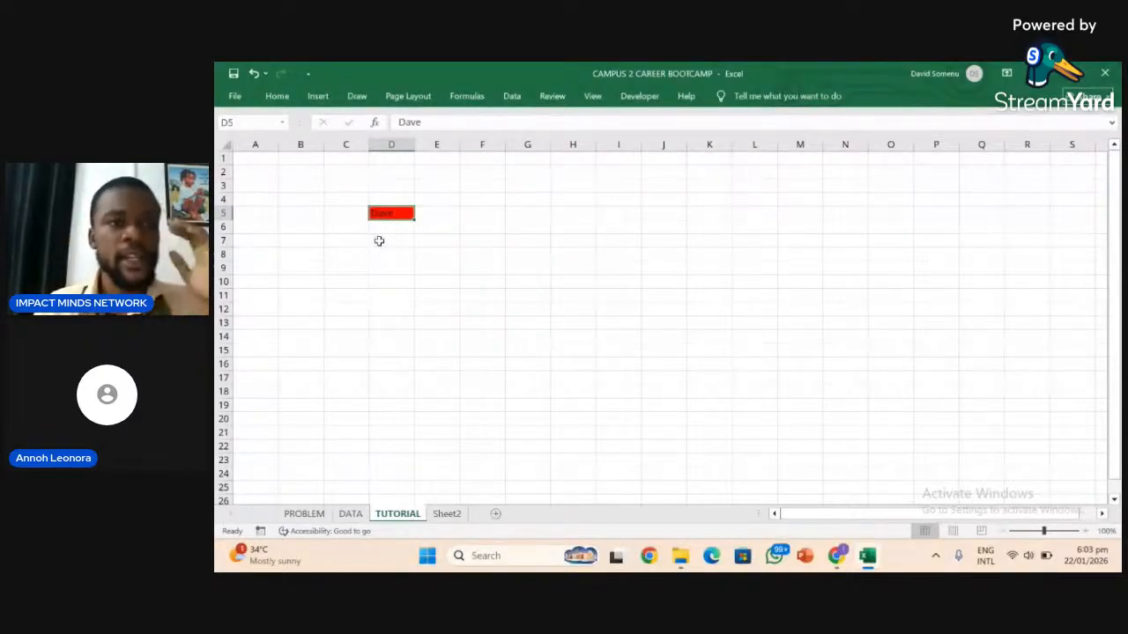
{"action": "left_click", "coordinate": [278, 95]}
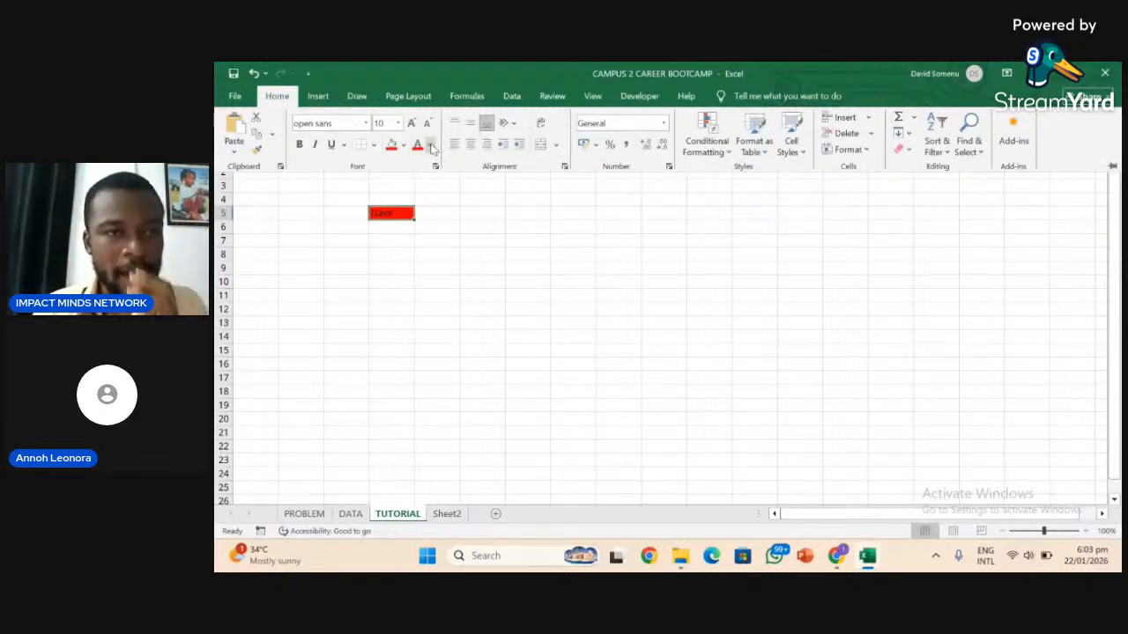
{"action": "left_click", "coordinate": [431, 146]}
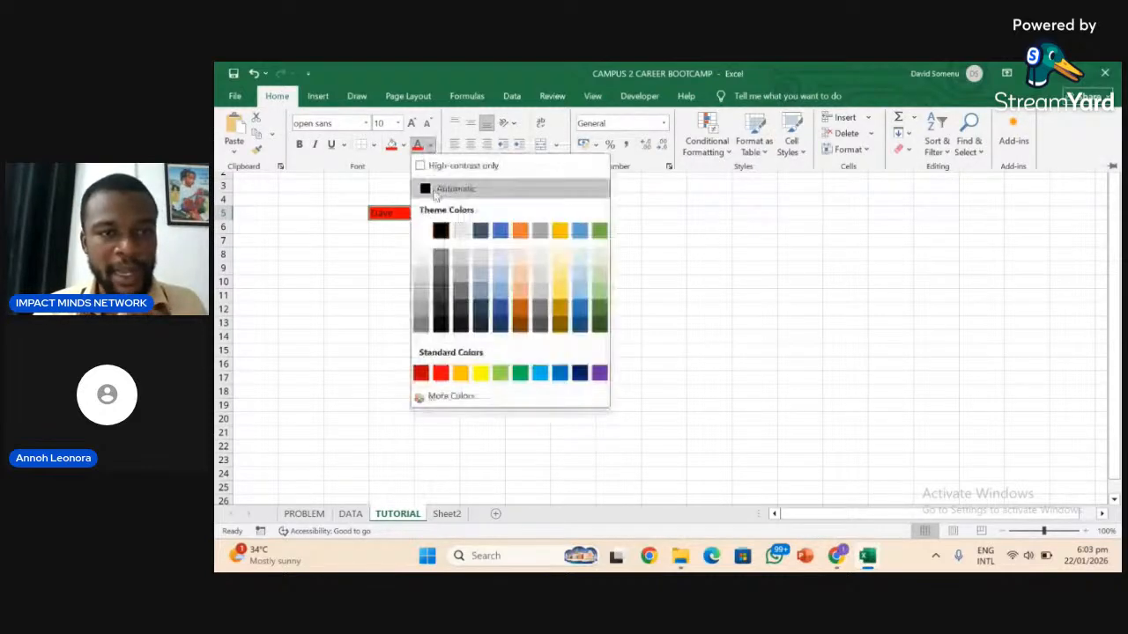
{"action": "left_click", "coordinate": [460, 230]}
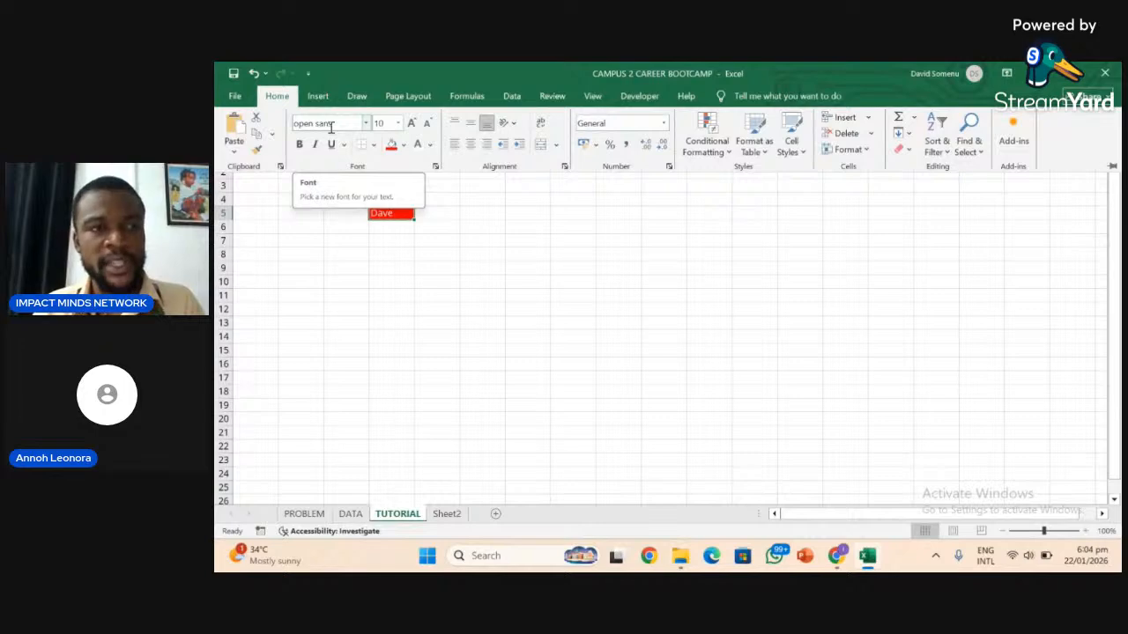
Set the font of the name in cell D5 to Times New Roman.
{"action": "left_click", "coordinate": [331, 123]}
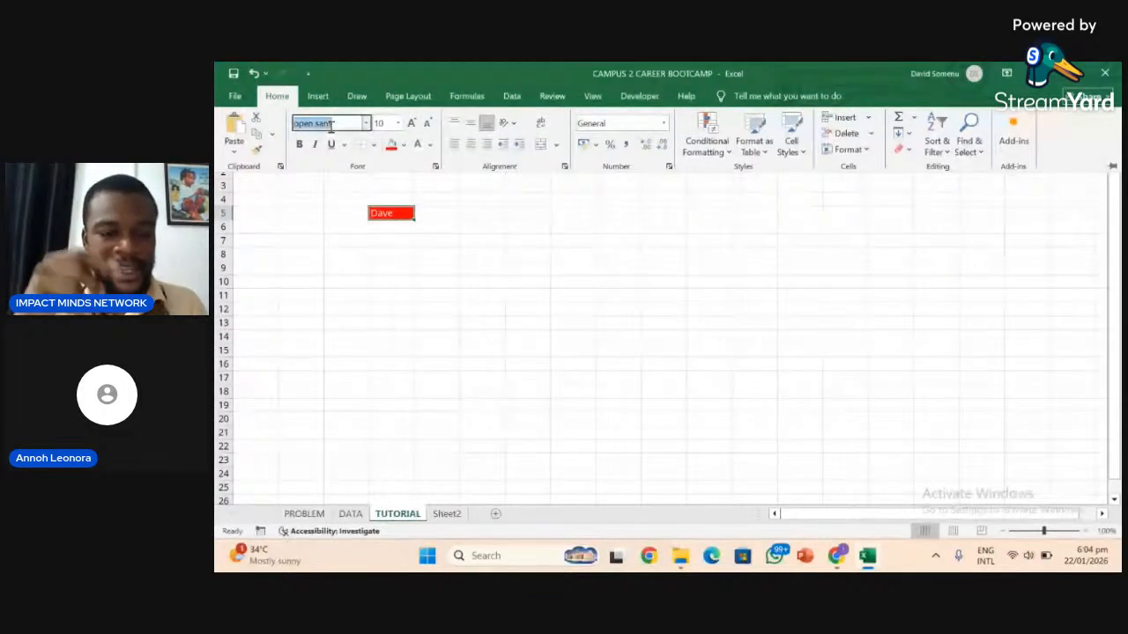
{"action": "type", "text": "t"}
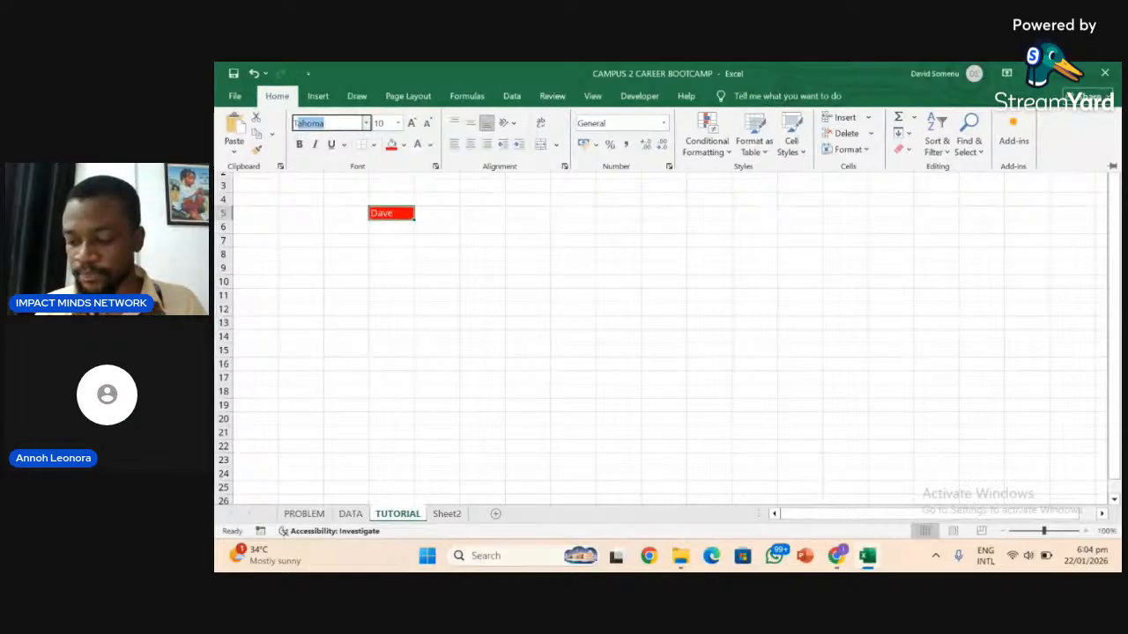
{"action": "type", "text": "imes New R"}
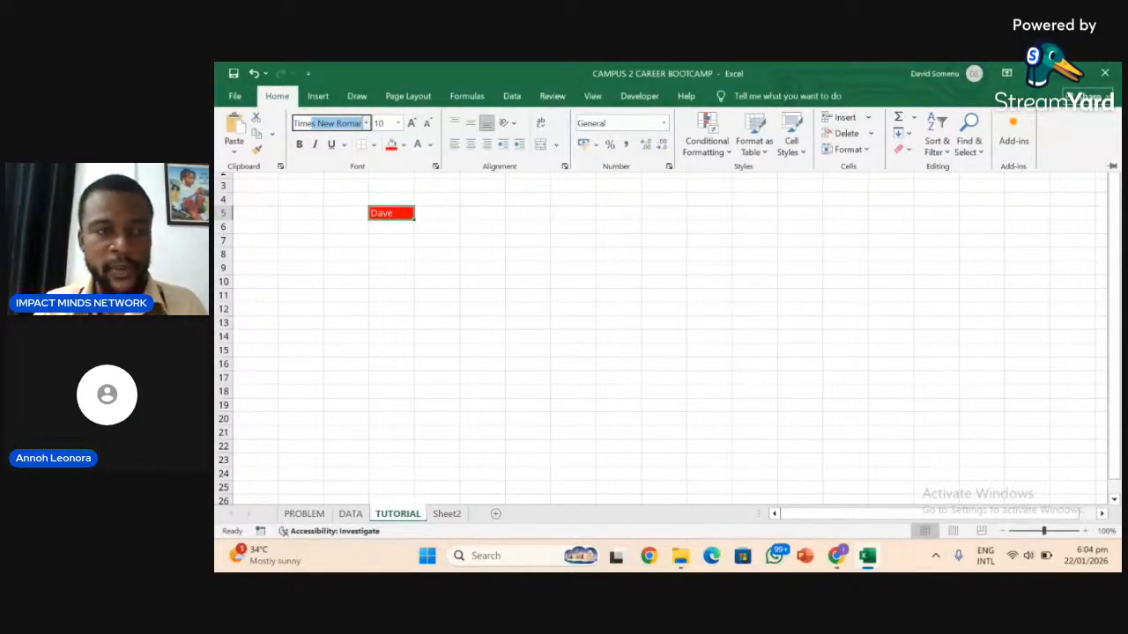
{"action": "key", "text": "Return"}
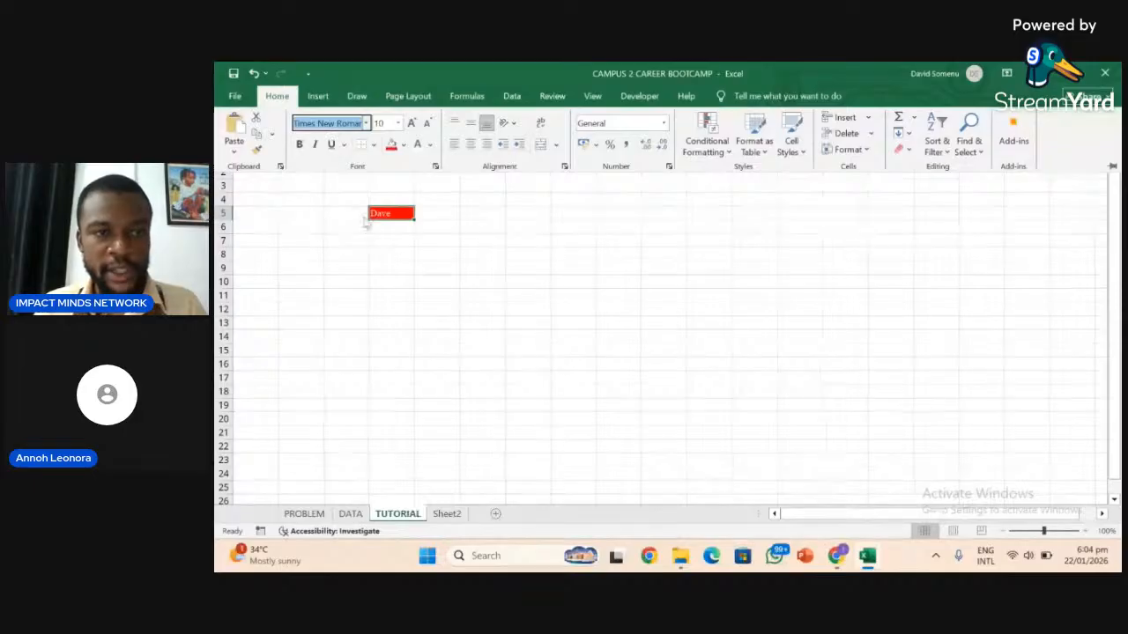
Try font size 36 on the name in cell D5 and set it back to 10.
{"action": "left_click", "coordinate": [399, 124]}
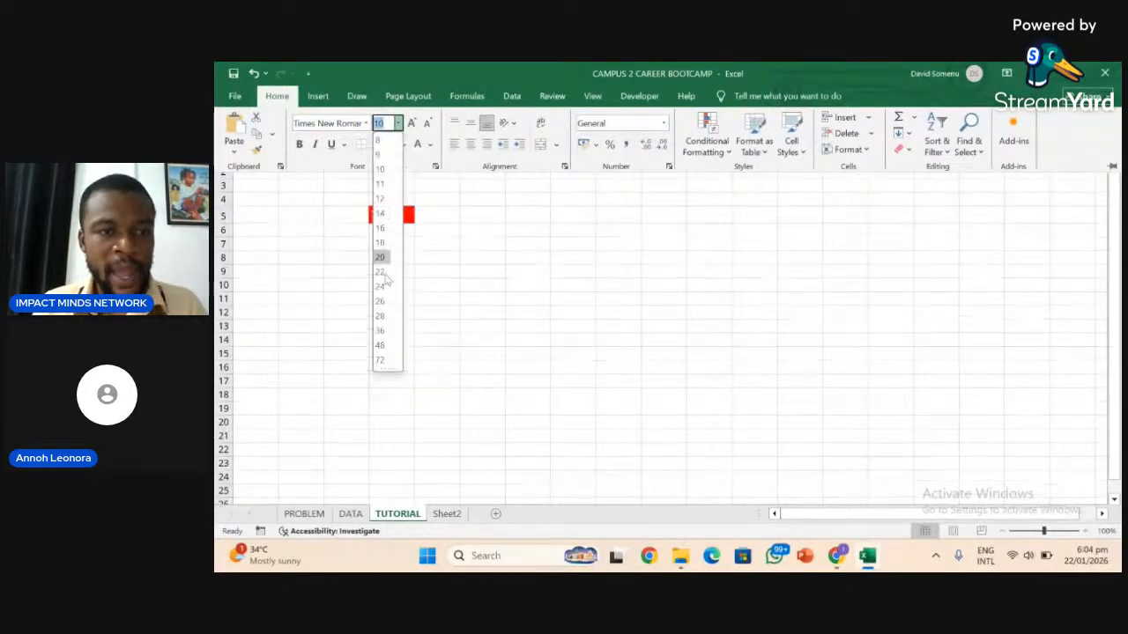
{"action": "left_click", "coordinate": [382, 331]}
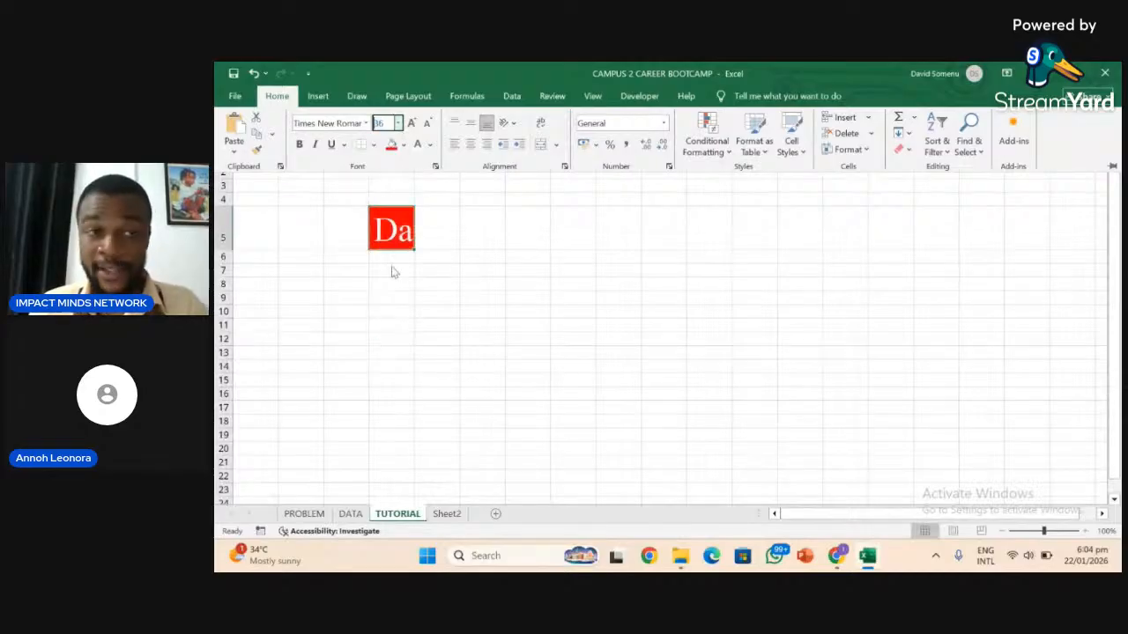
{"action": "left_click", "coordinate": [399, 125]}
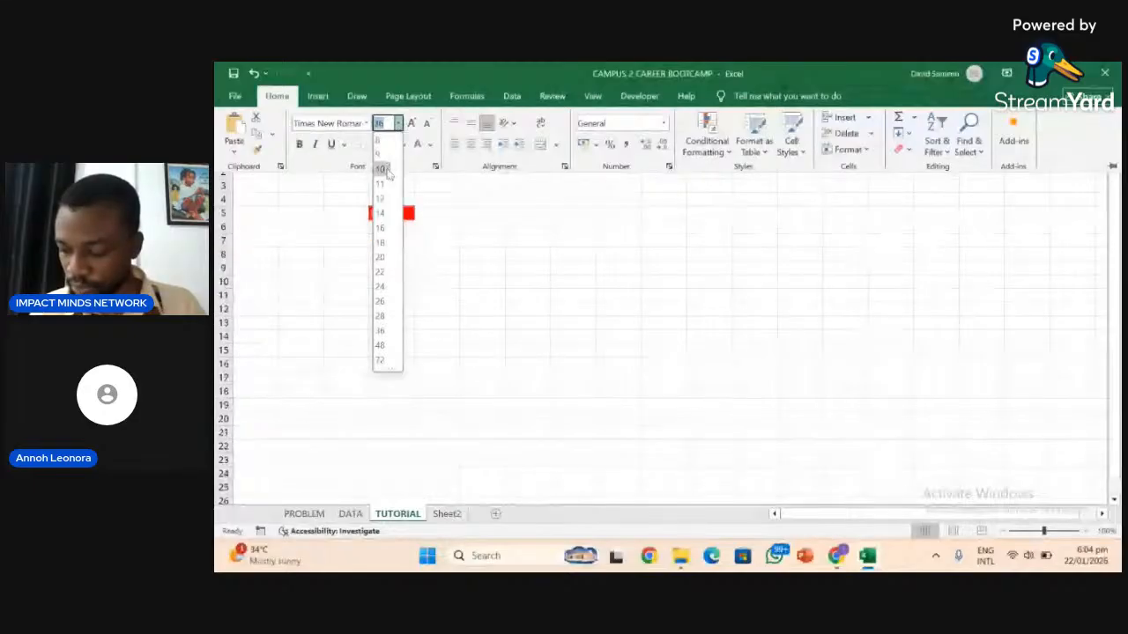
{"action": "left_click", "coordinate": [383, 168]}
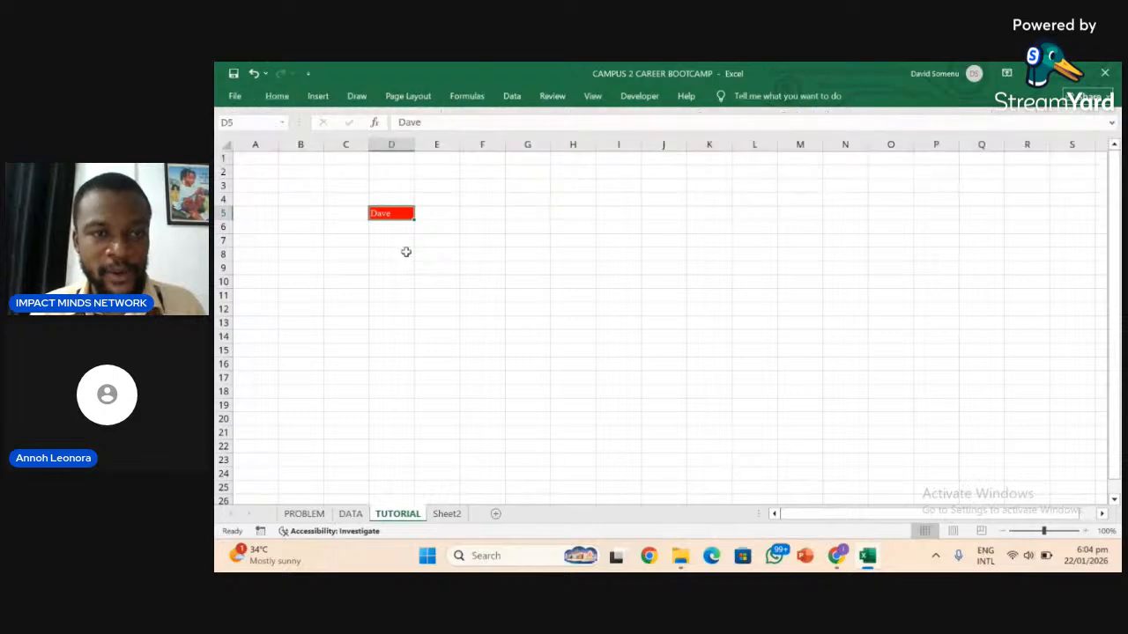
Fill cell F5 on the TUTORIAL sheet with the standard red colour.
{"action": "left_click", "coordinate": [485, 216]}
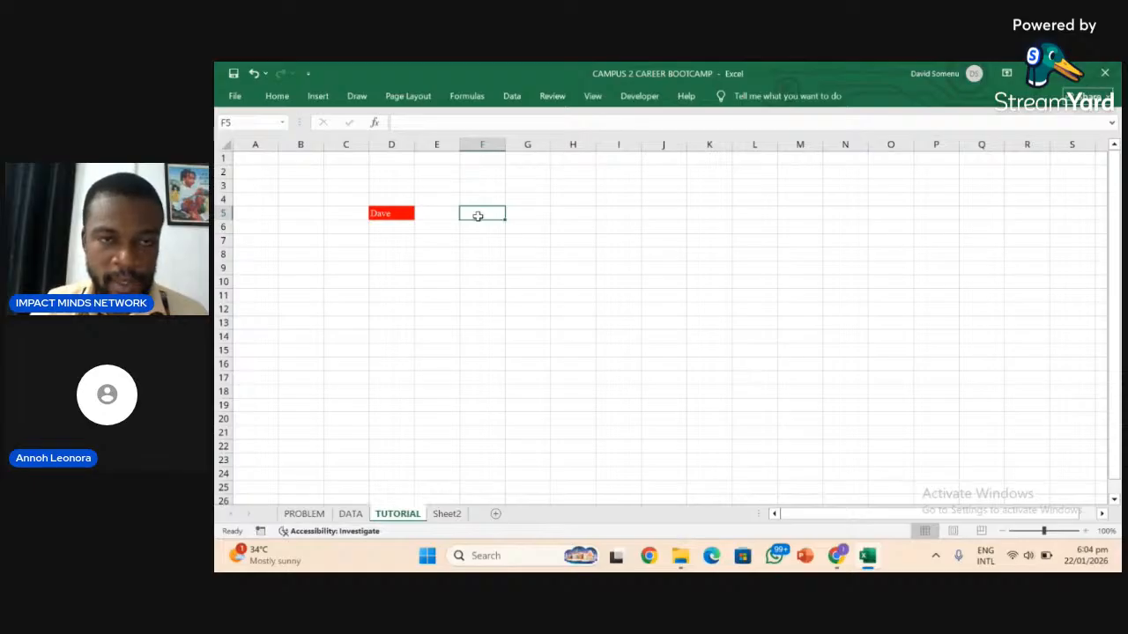
{"action": "scroll", "coordinate": [478, 216], "scroll_direction": "up", "scroll_amount": 1, "text": "ctrl"}
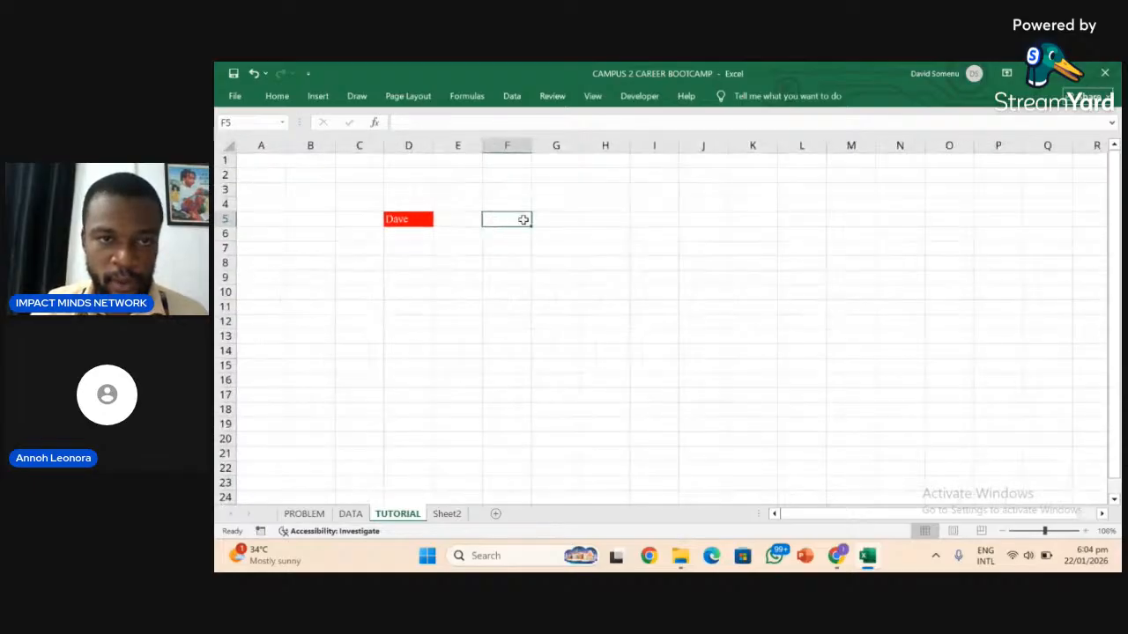
{"action": "scroll", "coordinate": [524, 220], "scroll_direction": "up", "scroll_amount": 10, "text": "ctrl"}
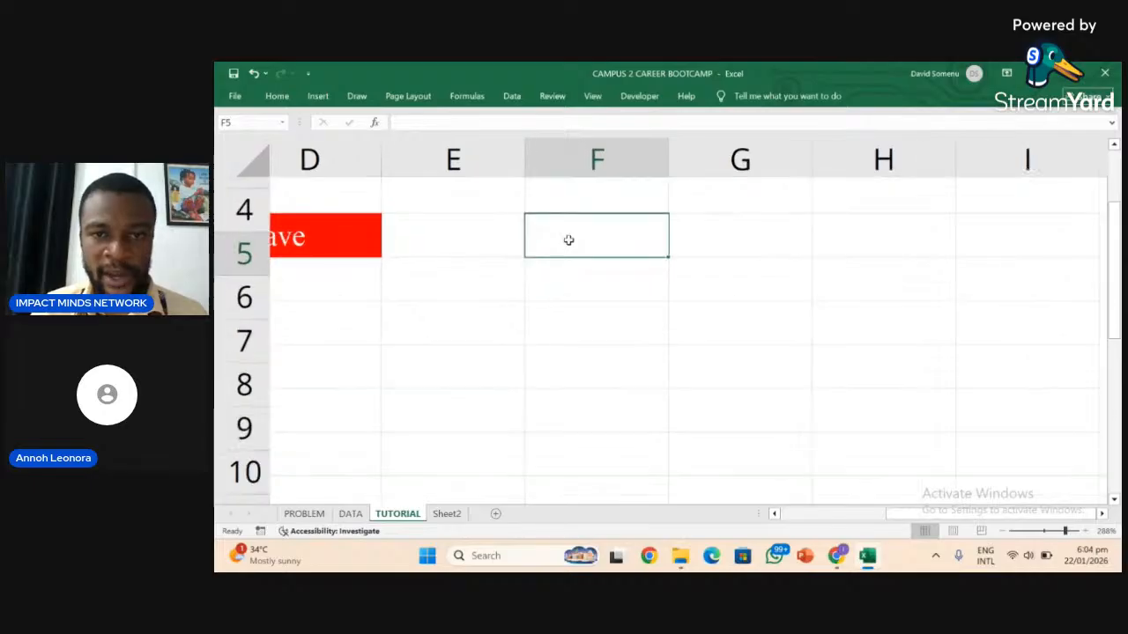
{"action": "scroll", "coordinate": [702, 255], "scroll_direction": "up", "scroll_amount": 4, "text": "ctrl"}
{"action": "left_click", "coordinate": [701, 304]}
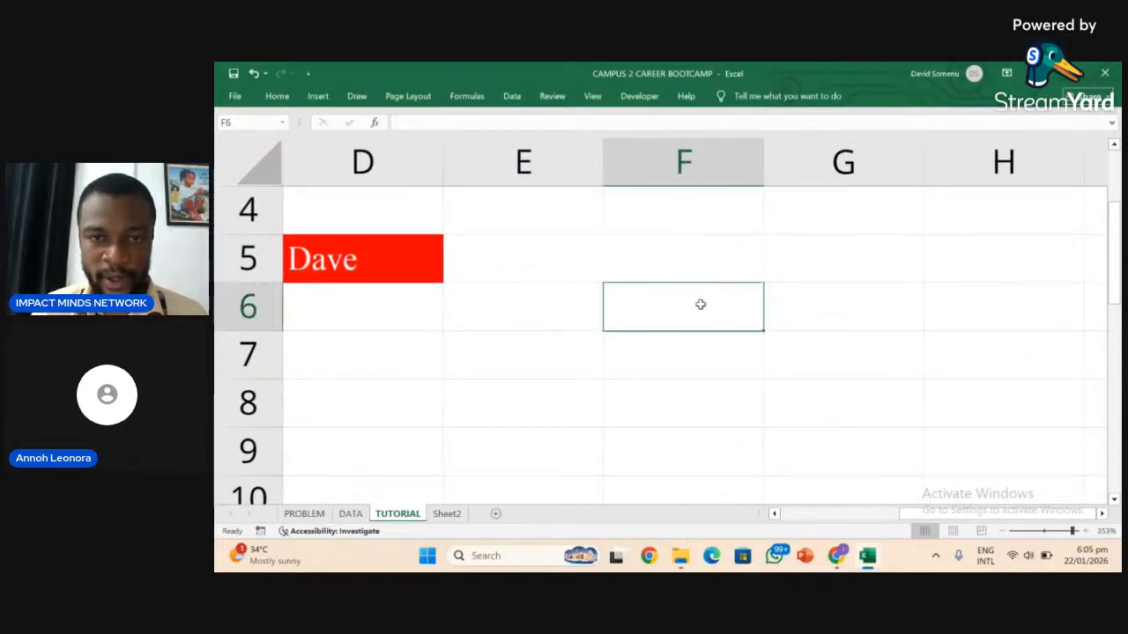
{"action": "left_click_drag", "start_coordinate": [700, 304], "coordinate": [690, 247]}
{"action": "left_click", "coordinate": [689, 250]}
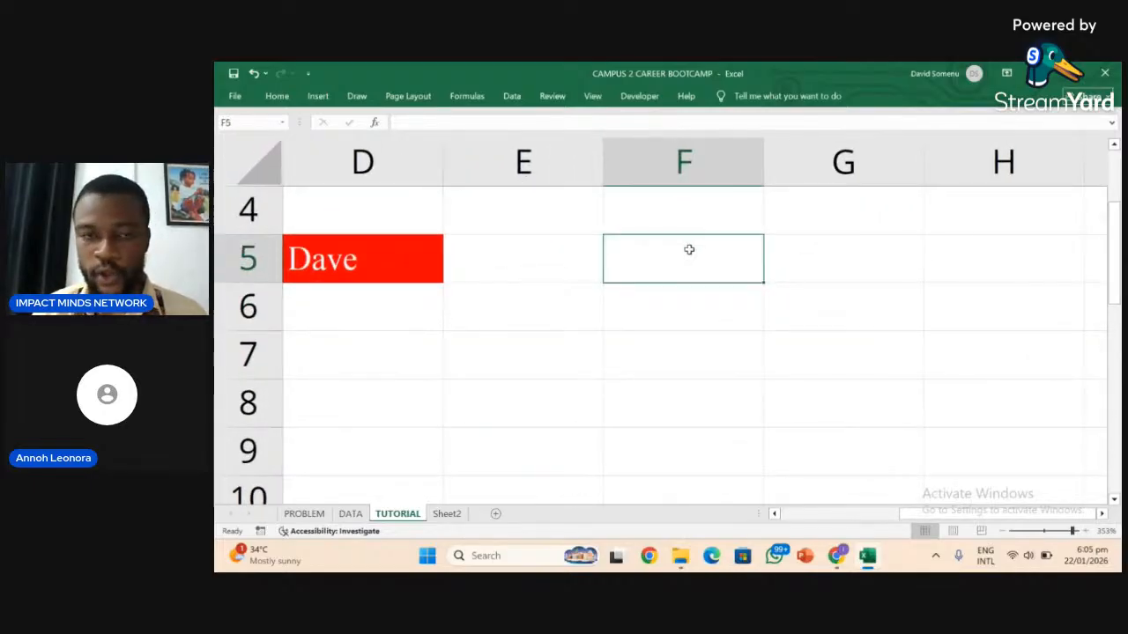
{"action": "left_click", "coordinate": [280, 95]}
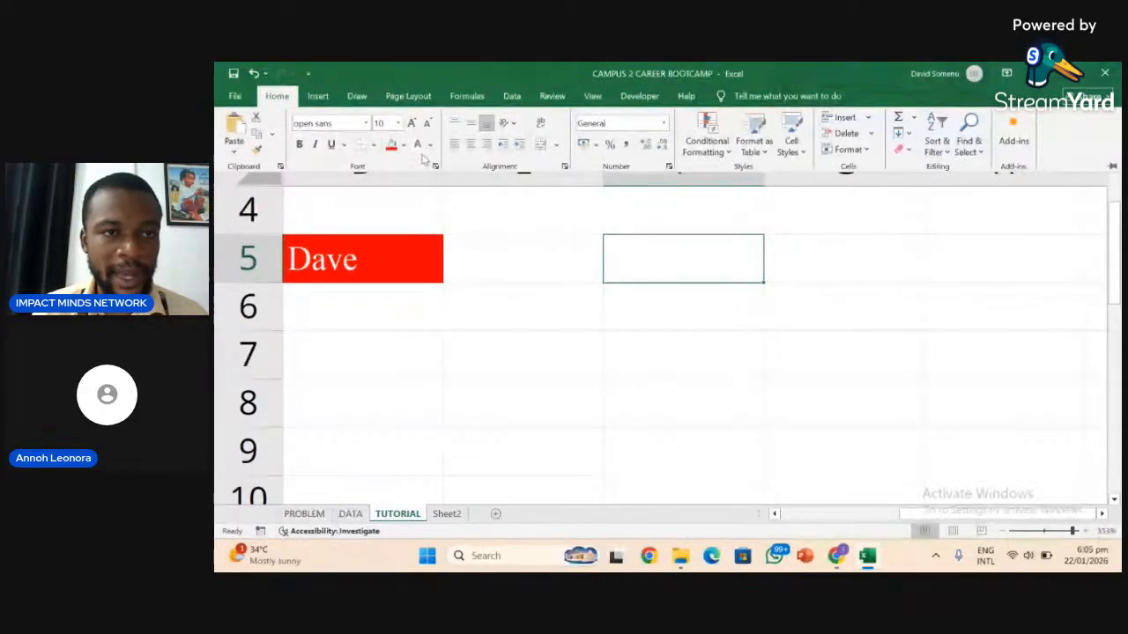
{"action": "left_click", "coordinate": [402, 145]}
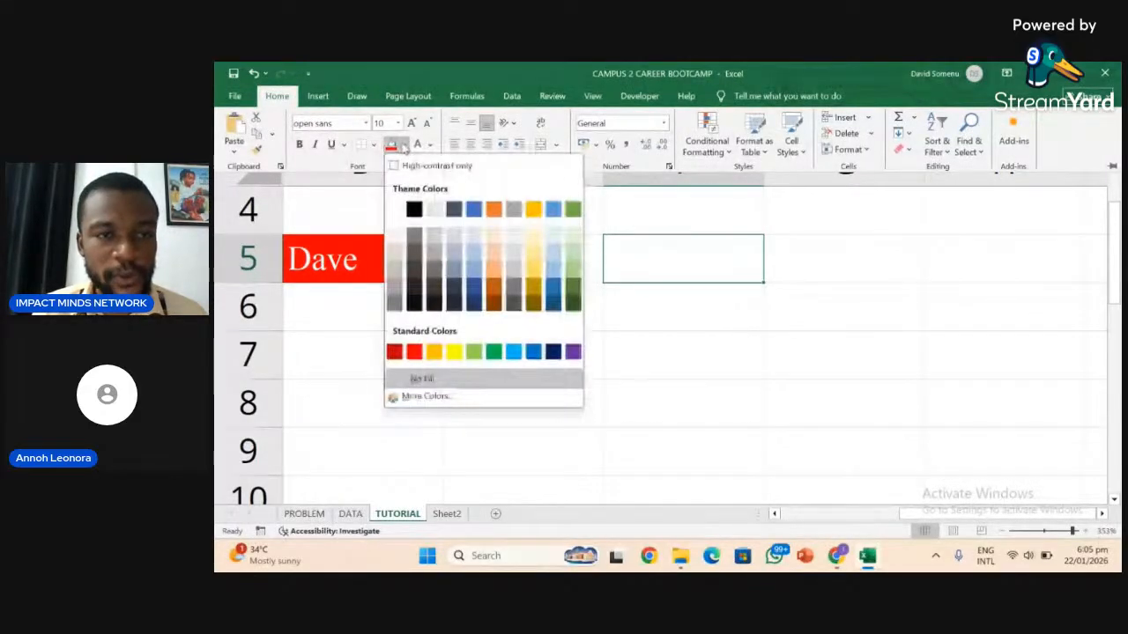
{"action": "left_click", "coordinate": [416, 352]}
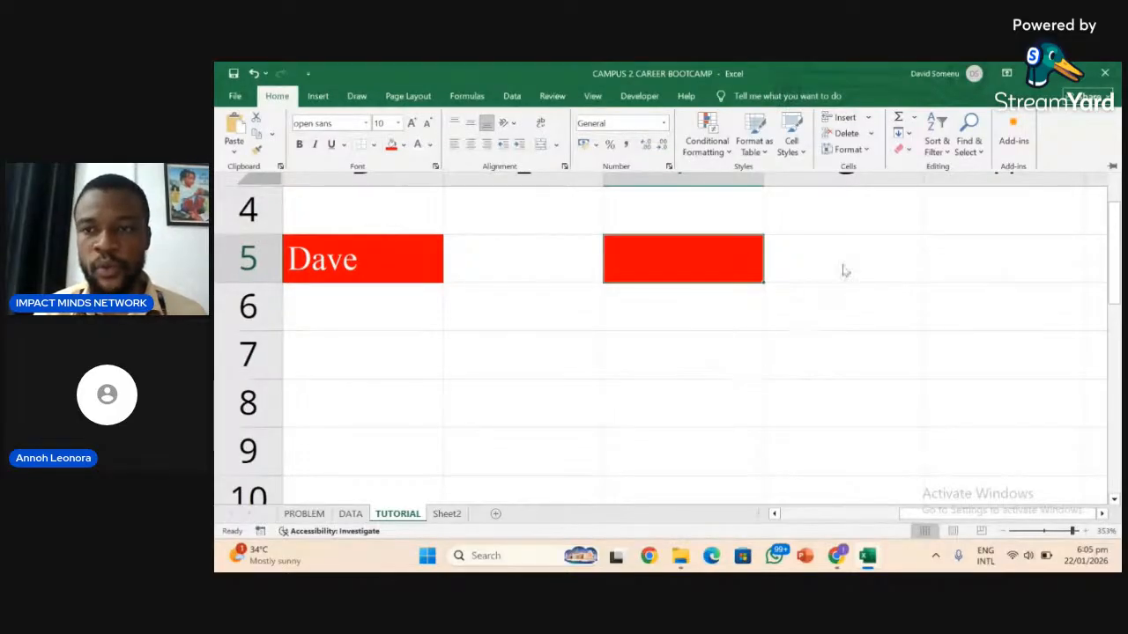
{"action": "key", "text": "ctrl+F1"}
Fill the cell range H5:H8 with the same red colour.
{"action": "left_click", "coordinate": [967, 260]}
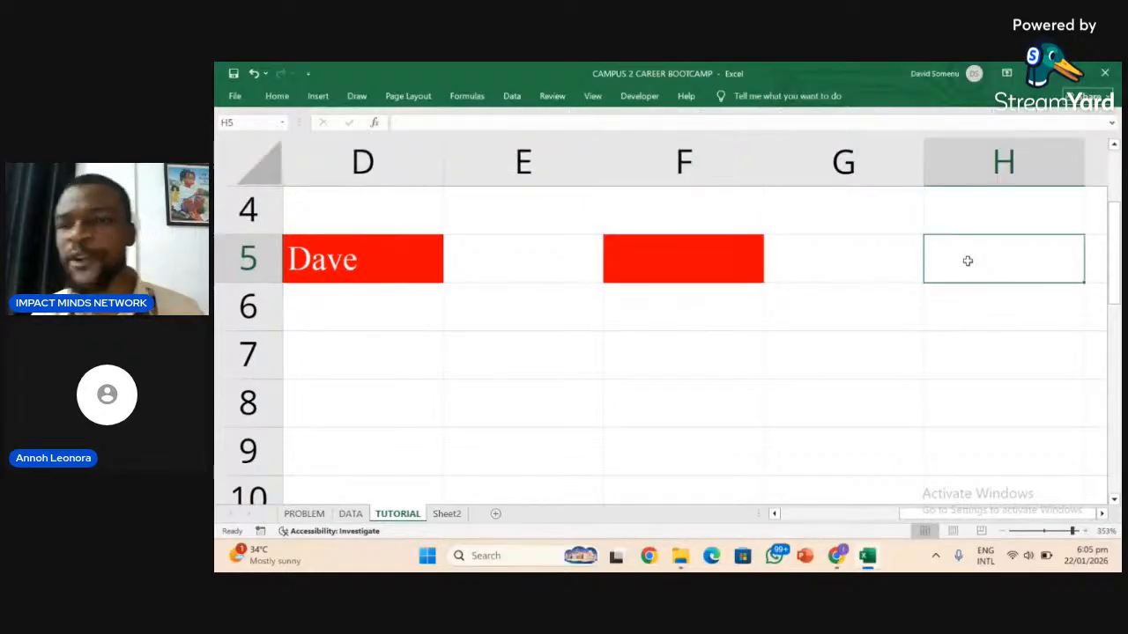
{"action": "scroll", "coordinate": [967, 261], "scroll_direction": "right", "scroll_amount": 1}
{"action": "scroll", "coordinate": [968, 261], "scroll_direction": "left", "scroll_amount": 1}
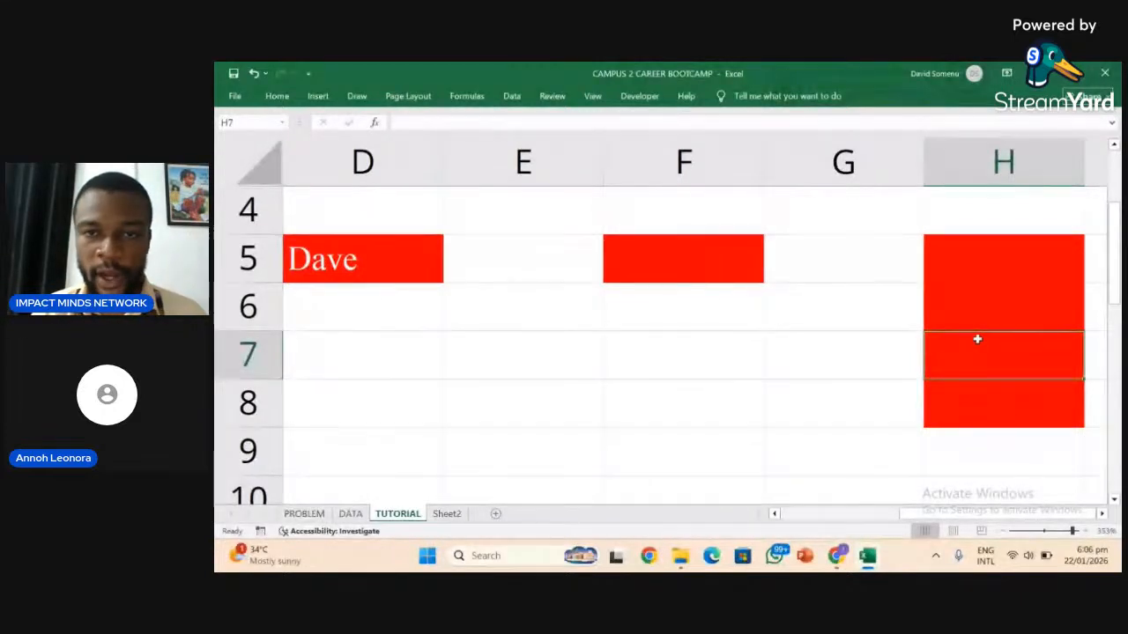
{"action": "scroll", "coordinate": [978, 339], "scroll_direction": "down", "scroll_amount": 6}
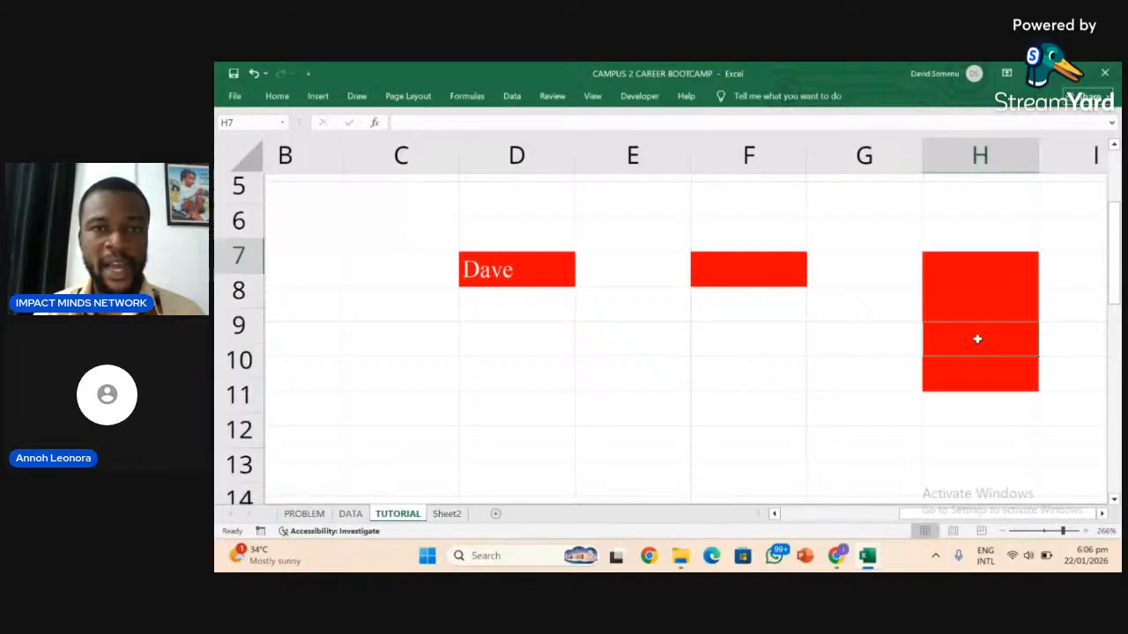
{"action": "scroll", "coordinate": [978, 339], "scroll_direction": "down", "scroll_amount": 3}
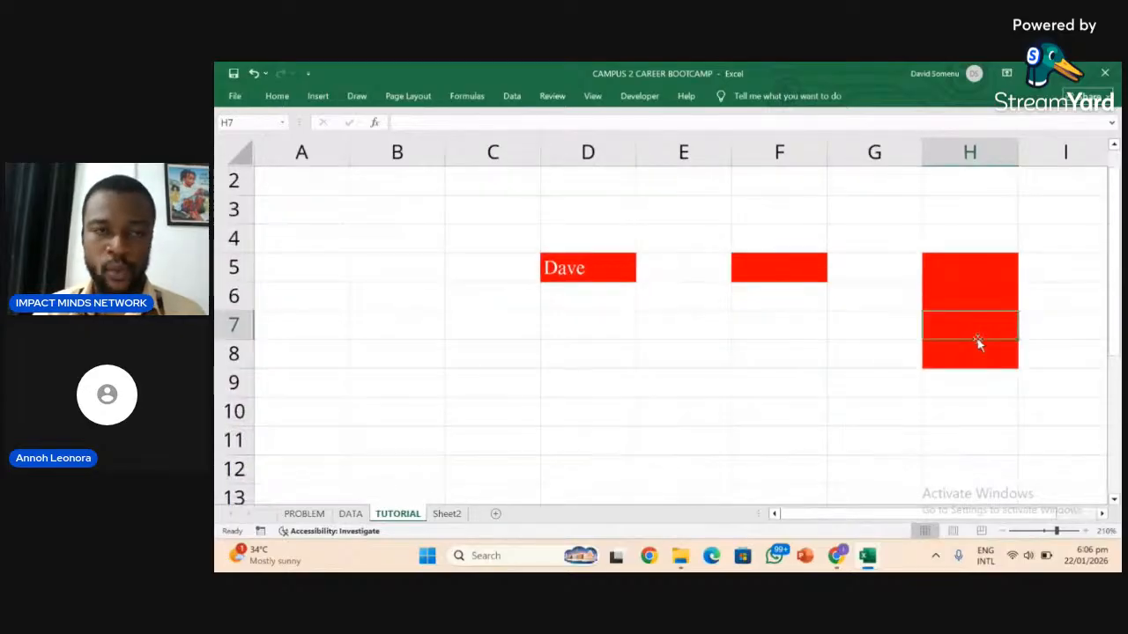
Review the picture insertion sources and the available drawing, page layout, formula and data tools.
{"action": "left_click", "coordinate": [319, 96]}
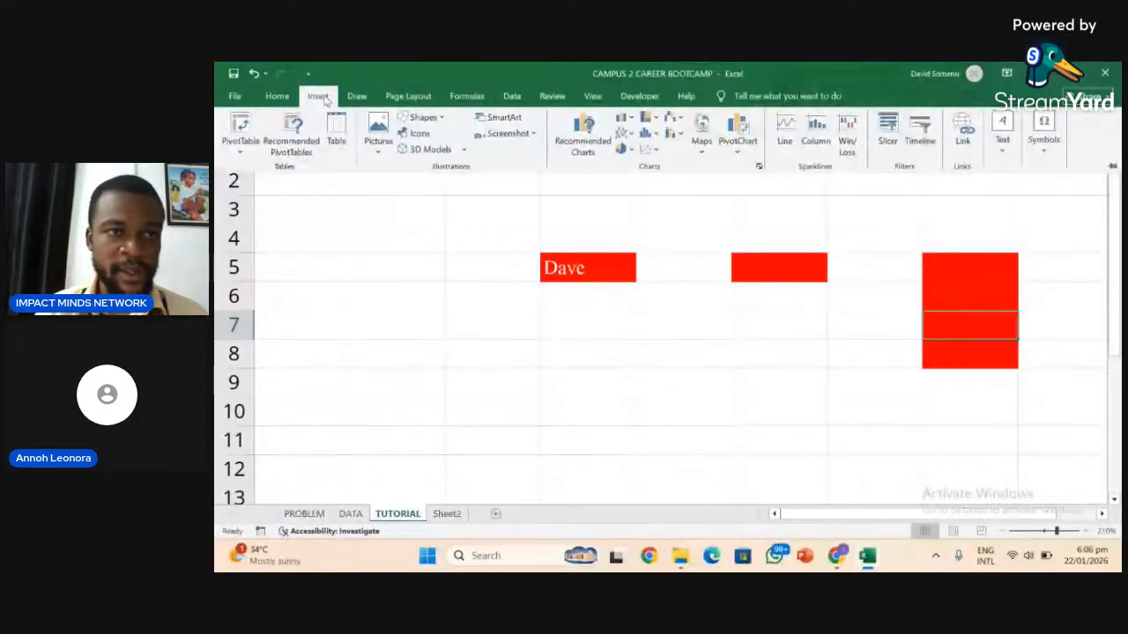
{"action": "left_click", "coordinate": [380, 155]}
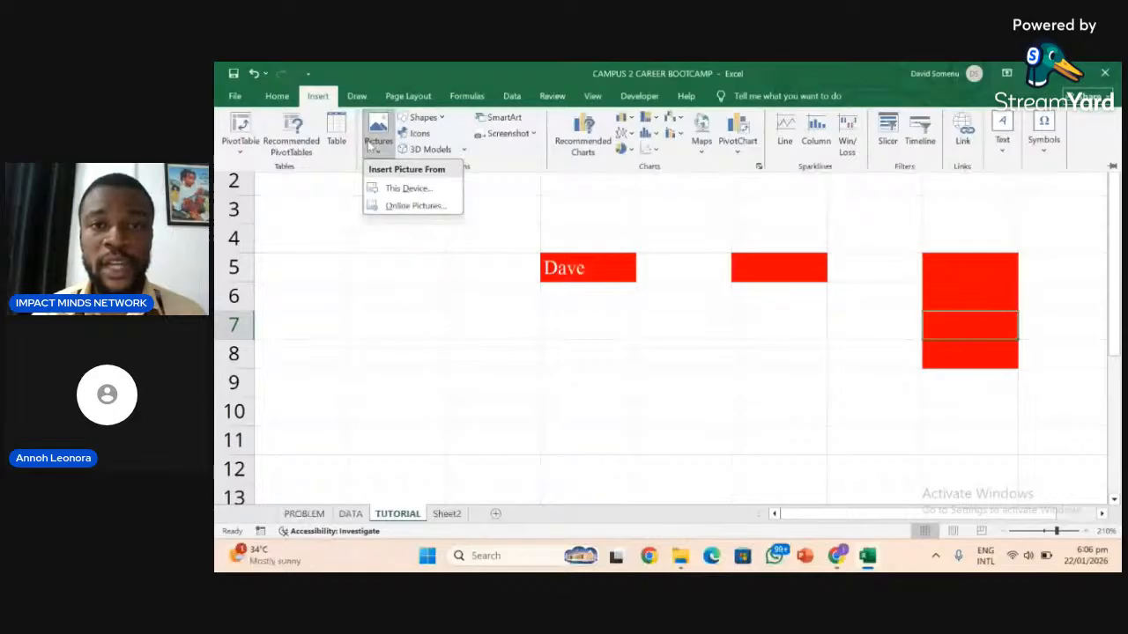
{"action": "left_click", "coordinate": [531, 162]}
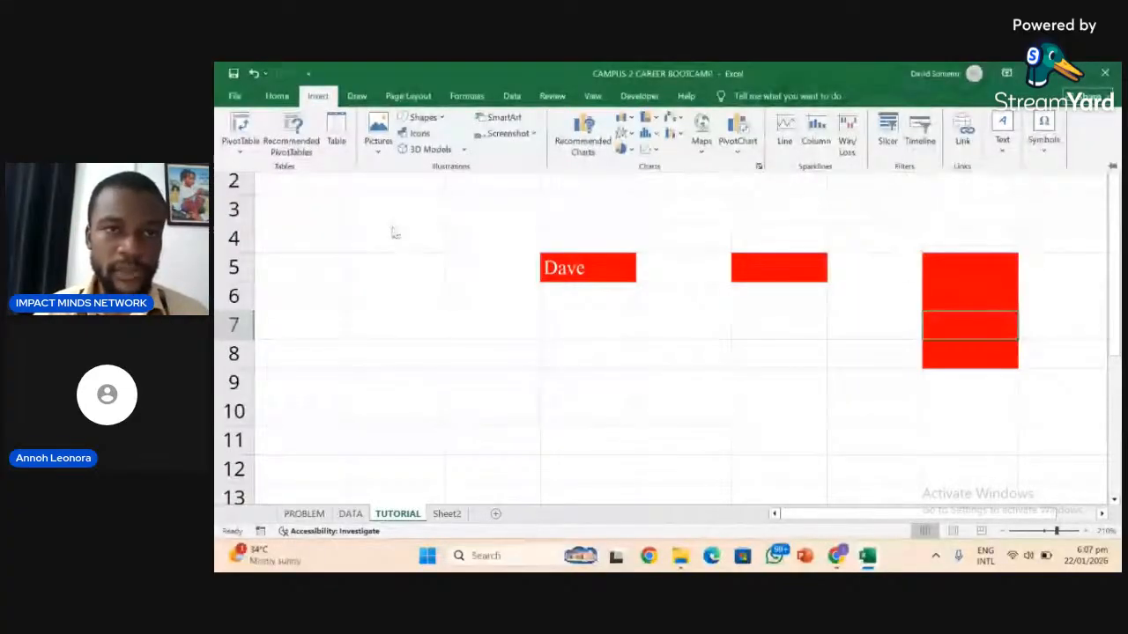
{"action": "left_click", "coordinate": [357, 97]}
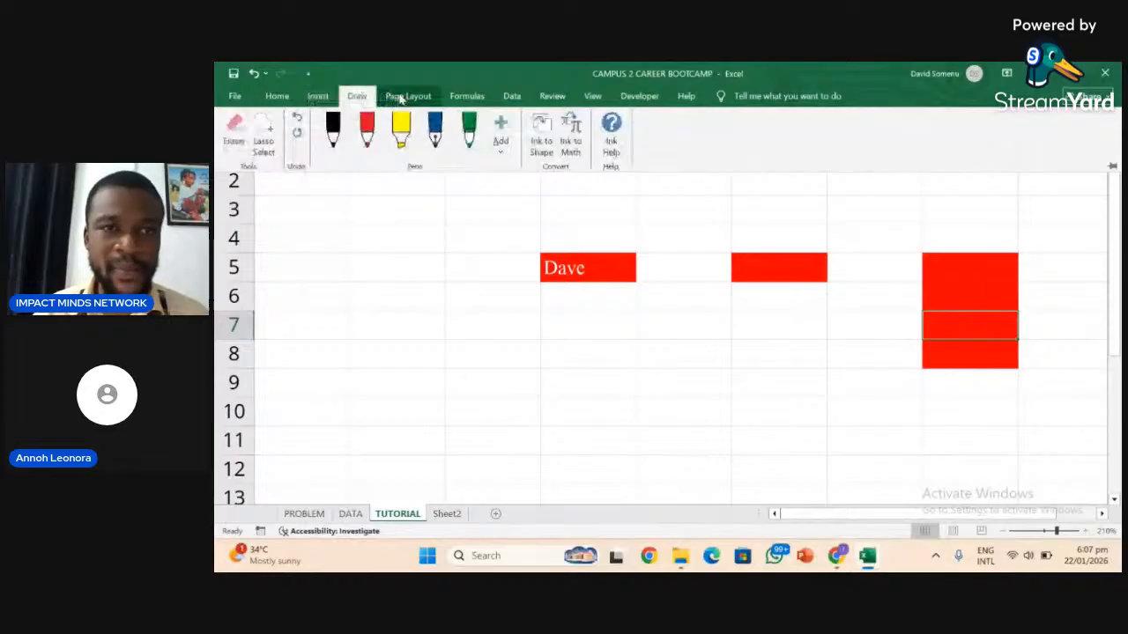
{"action": "left_click", "coordinate": [404, 97]}
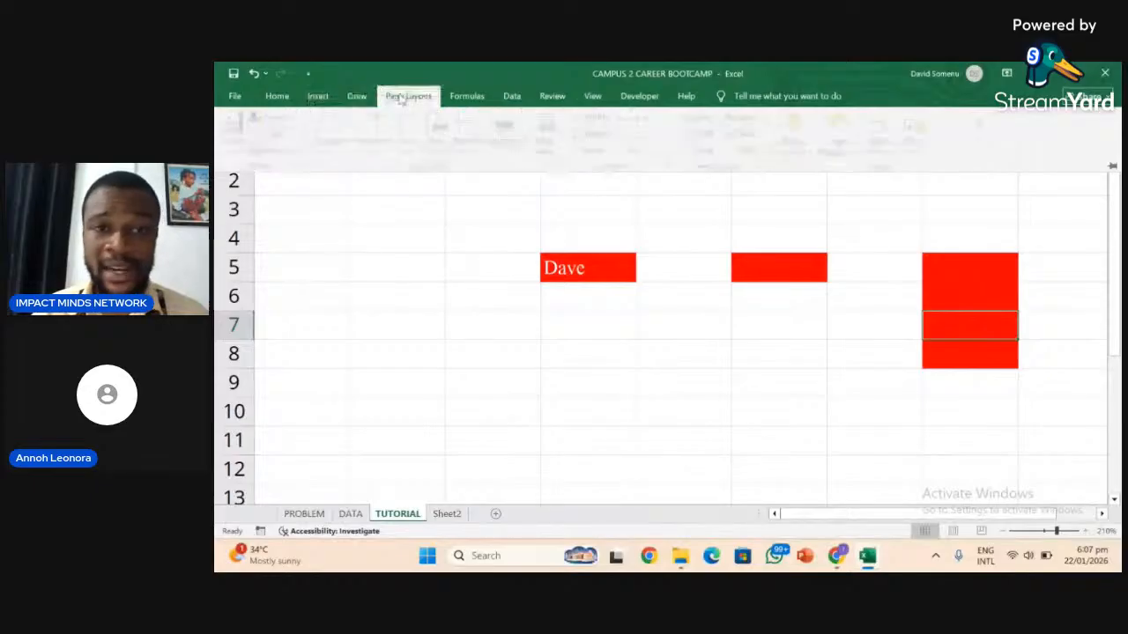
{"action": "left_click", "coordinate": [468, 97]}
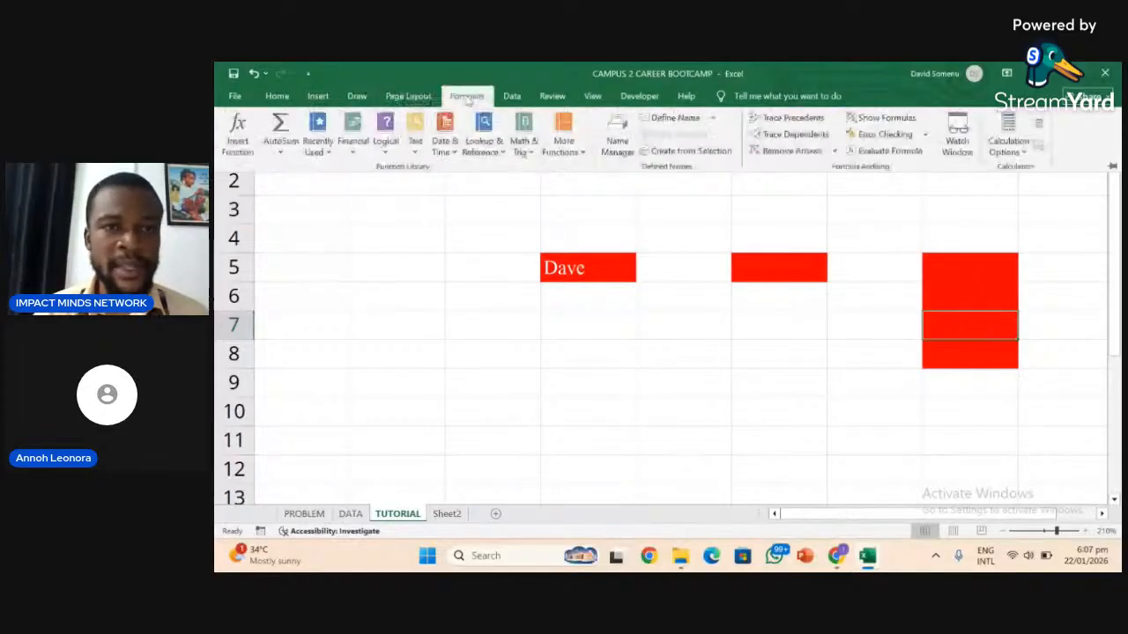
{"action": "left_click", "coordinate": [512, 102]}
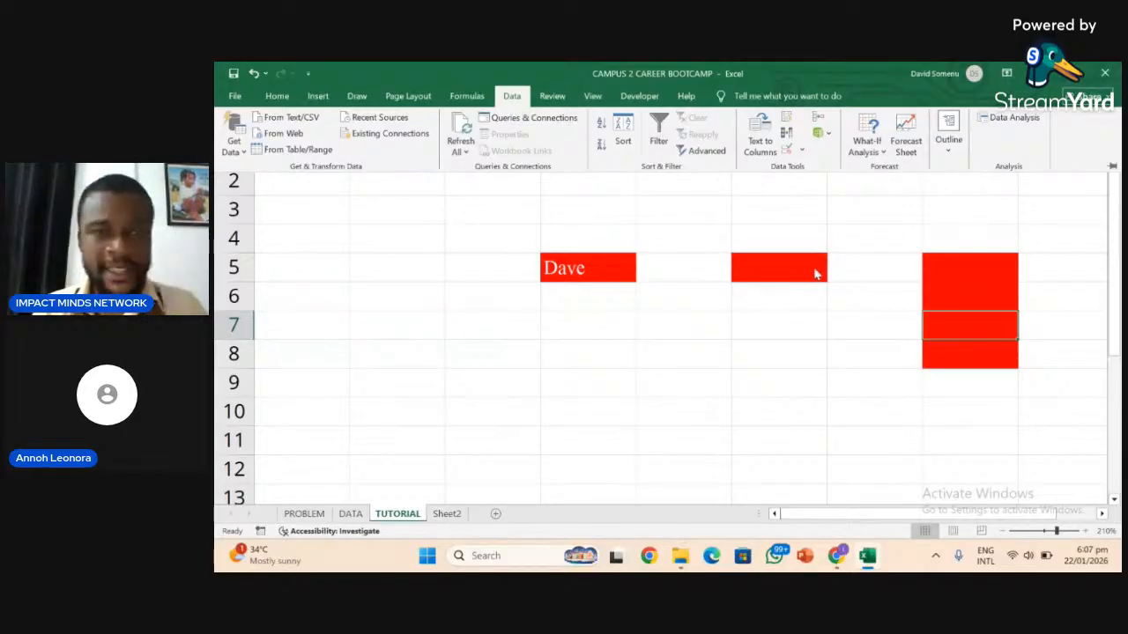
{"action": "left_click", "coordinate": [627, 307]}
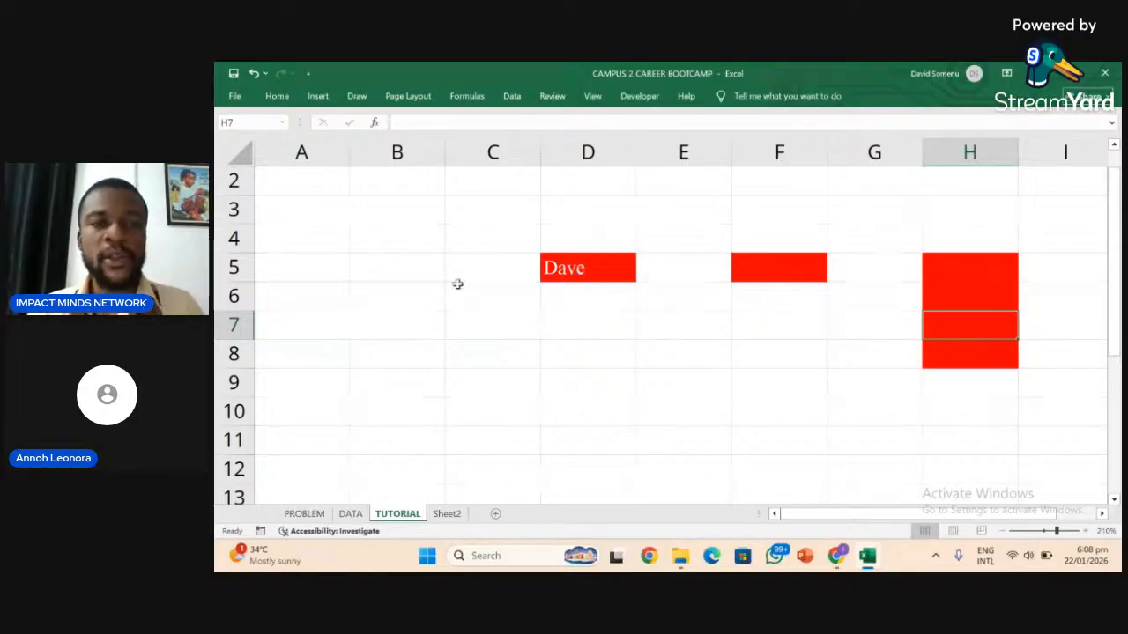
Remove duplicate rows from the entire TUTORIAL sheet, comparing all columns and treating the data as having no headers.
{"action": "left_click", "coordinate": [236, 150]}
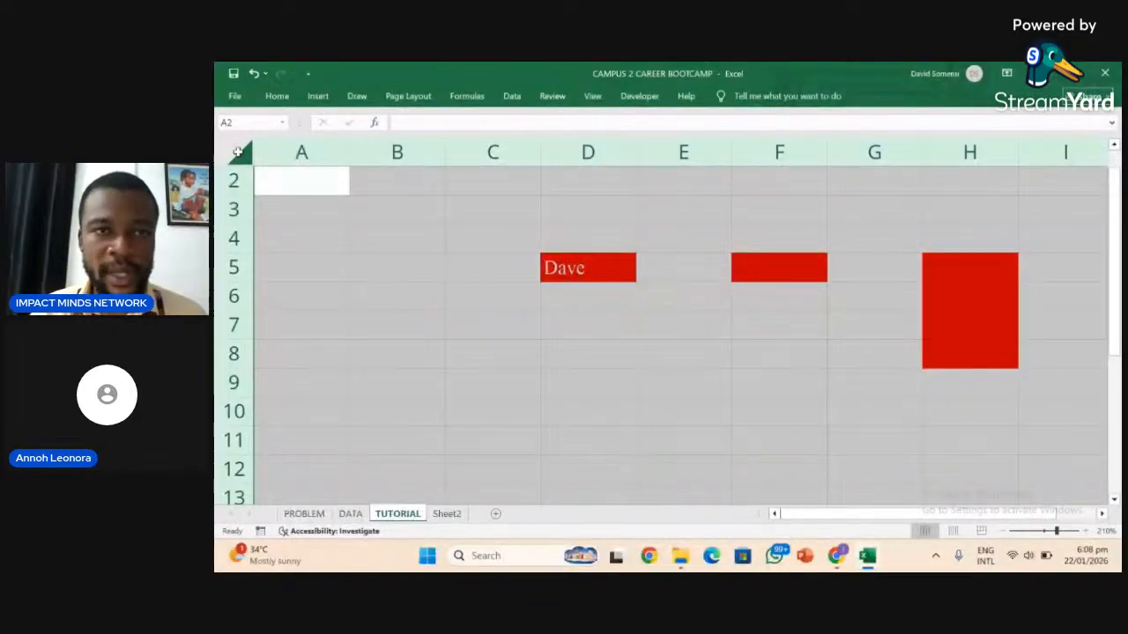
{"action": "left_click", "coordinate": [510, 99]}
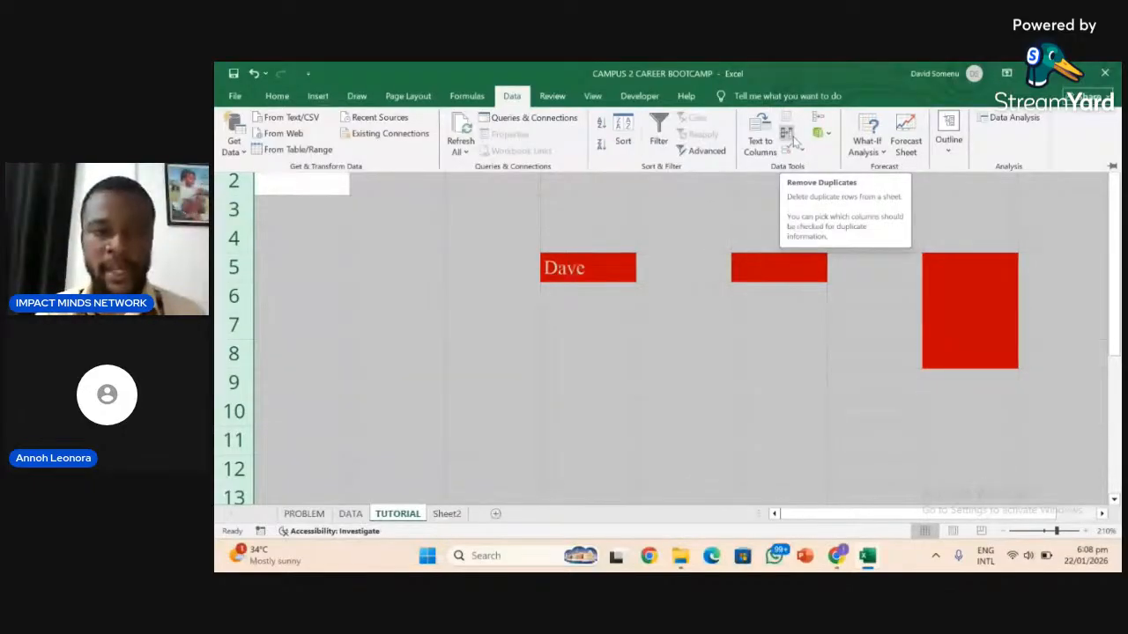
{"action": "left_click", "coordinate": [787, 134]}
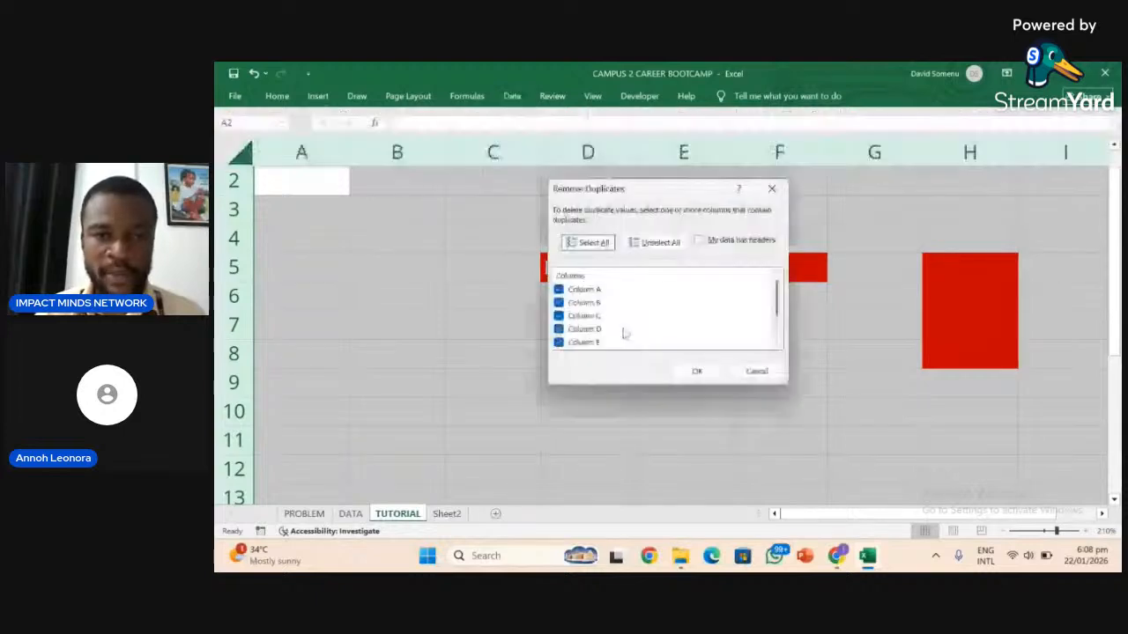
{"action": "scroll", "coordinate": [623, 333], "scroll_direction": "down", "scroll_amount": 1}
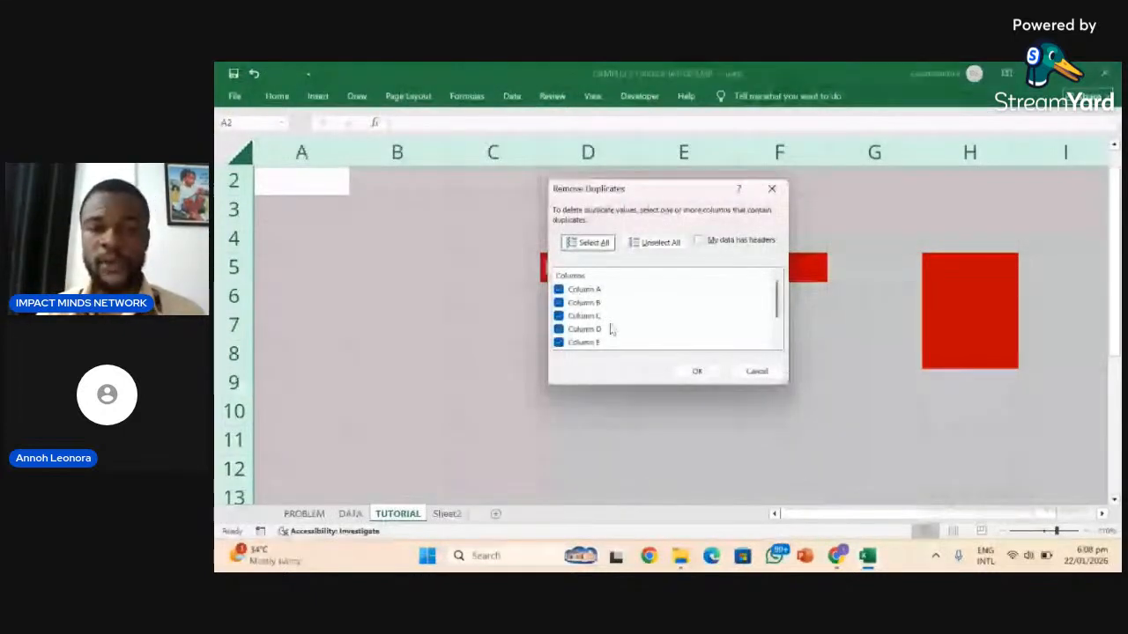
{"action": "scroll", "coordinate": [643, 343], "scroll_direction": "up", "scroll_amount": 1}
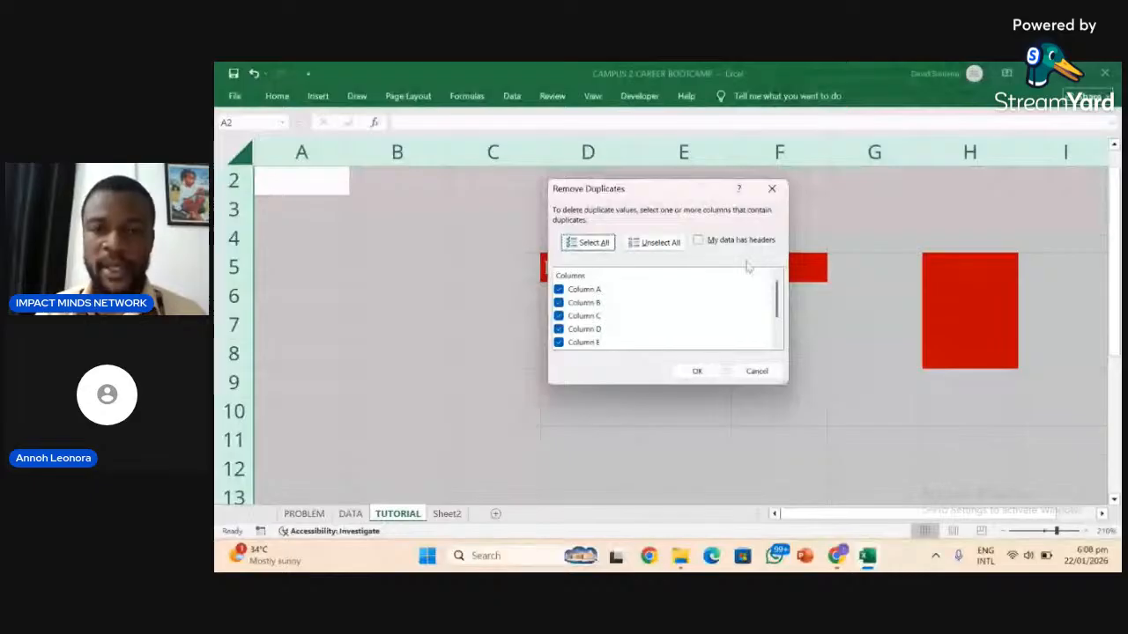
{"action": "left_click", "coordinate": [701, 377]}
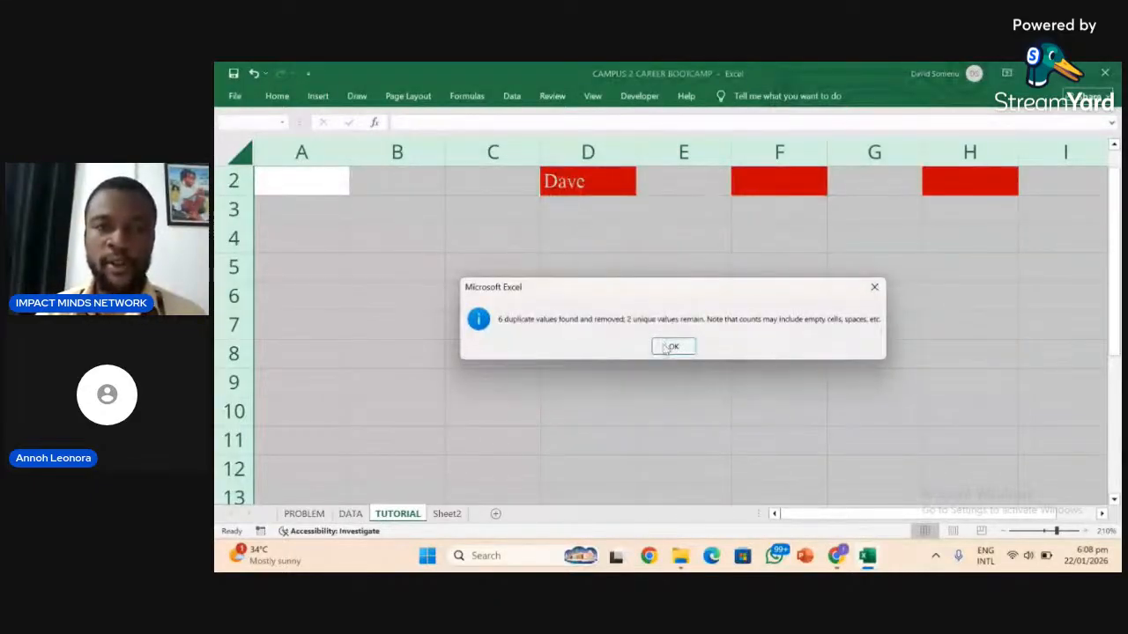
{"action": "left_click", "coordinate": [671, 347]}
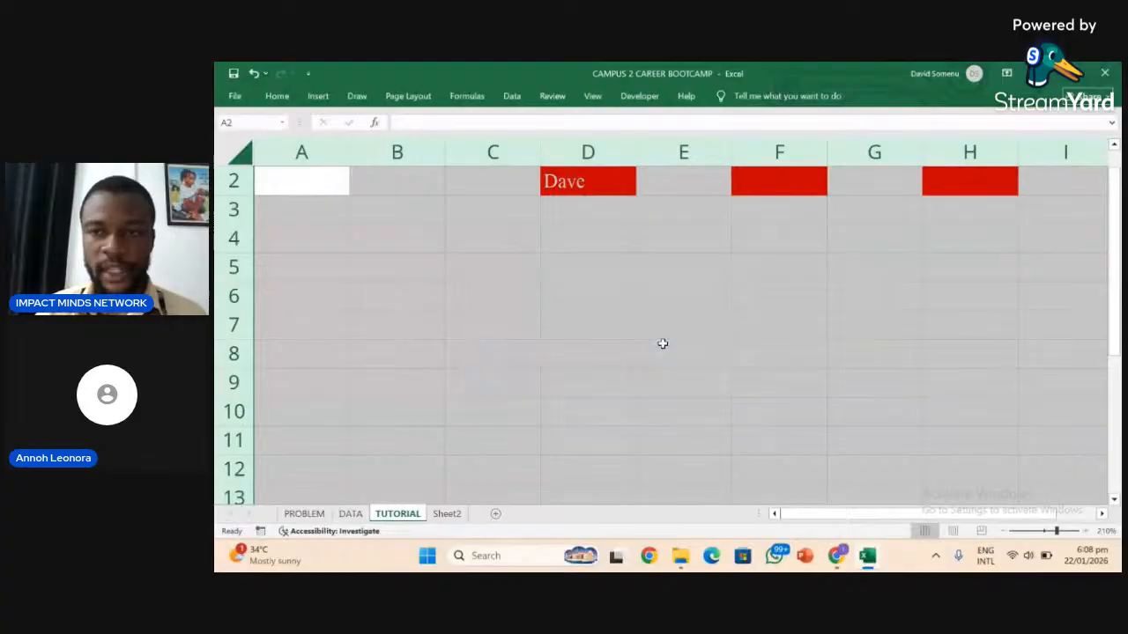
{"action": "scroll", "coordinate": [617, 317], "scroll_direction": "up", "scroll_amount": 1}
{"action": "left_click", "coordinate": [594, 302]}
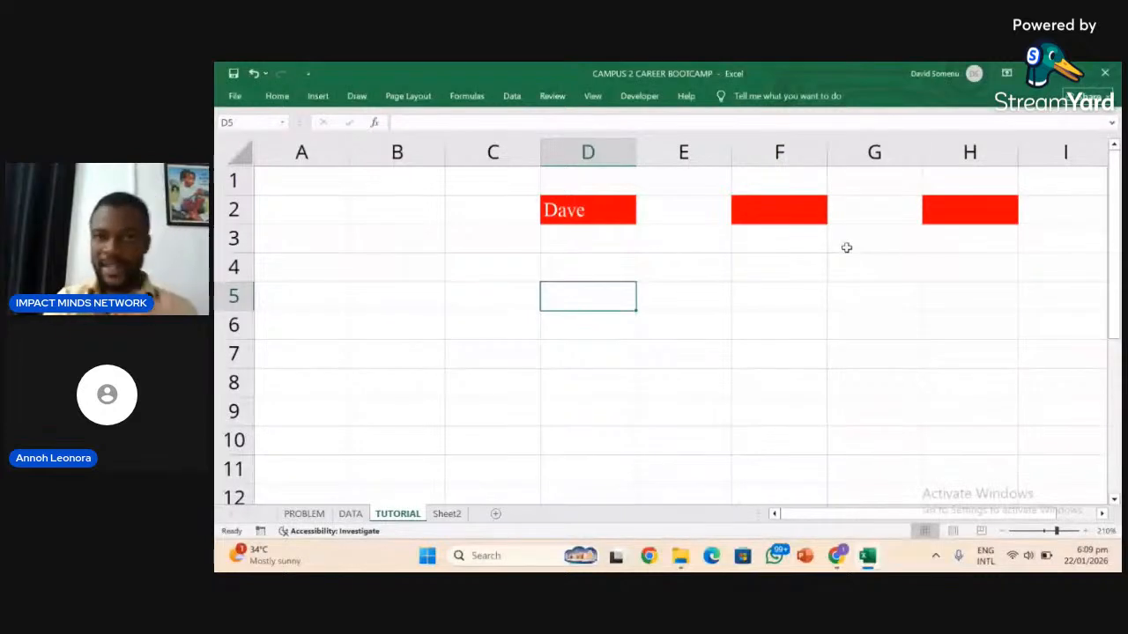
Examine the Text to Columns description and highlight columns A, B, C and D one at a time, finishing with column A selected.
{"action": "left_click", "coordinate": [512, 97]}
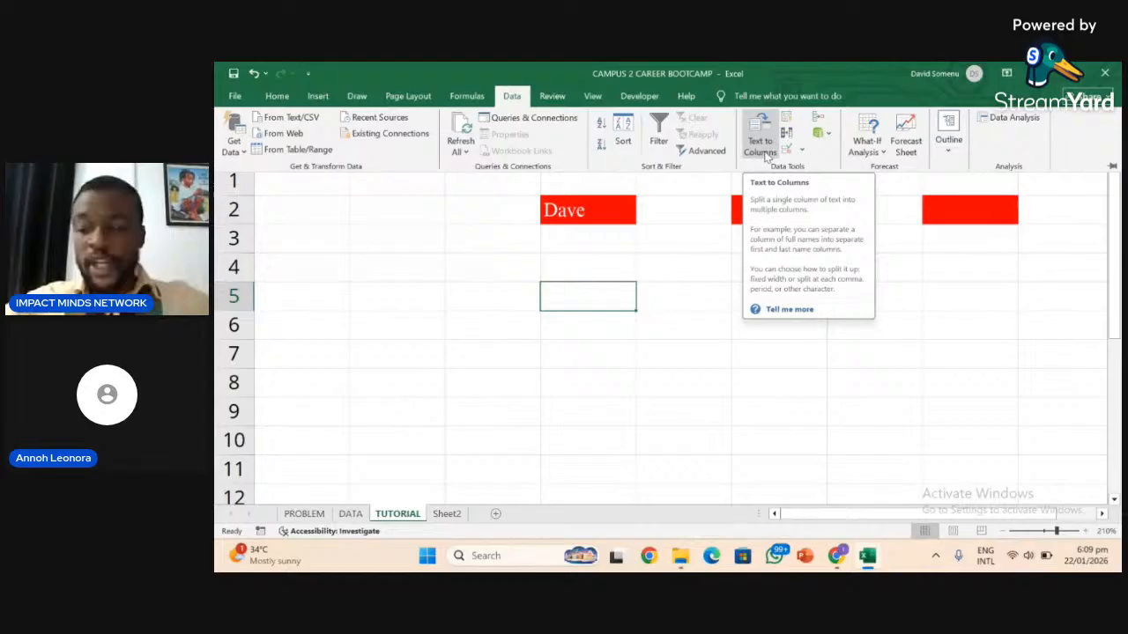
{"action": "left_click", "coordinate": [456, 342]}
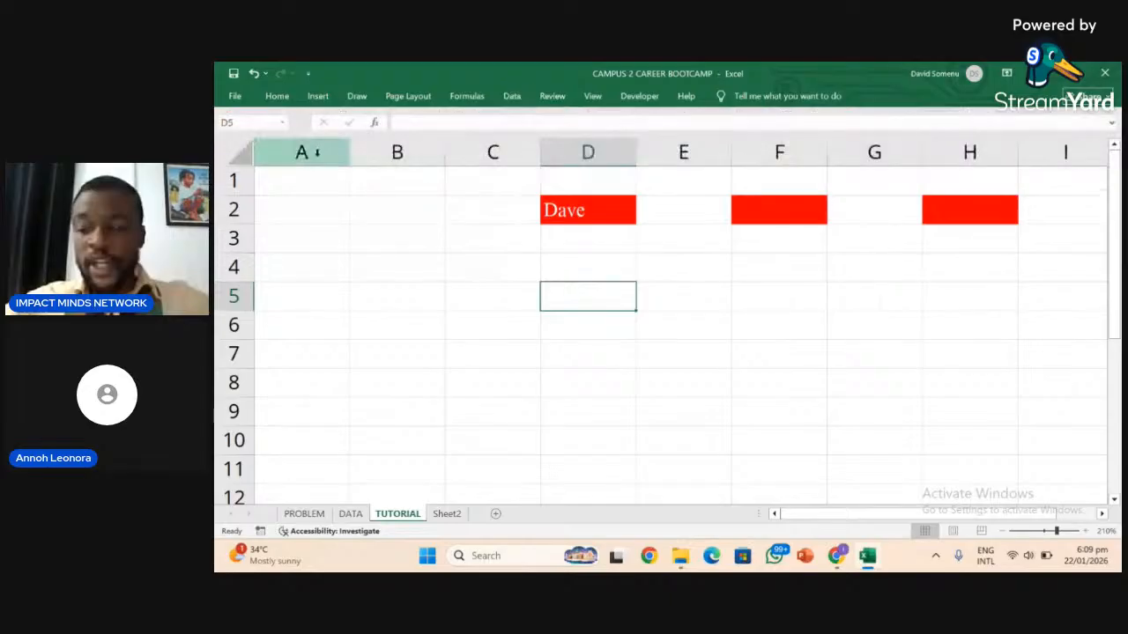
{"action": "left_click", "coordinate": [316, 152]}
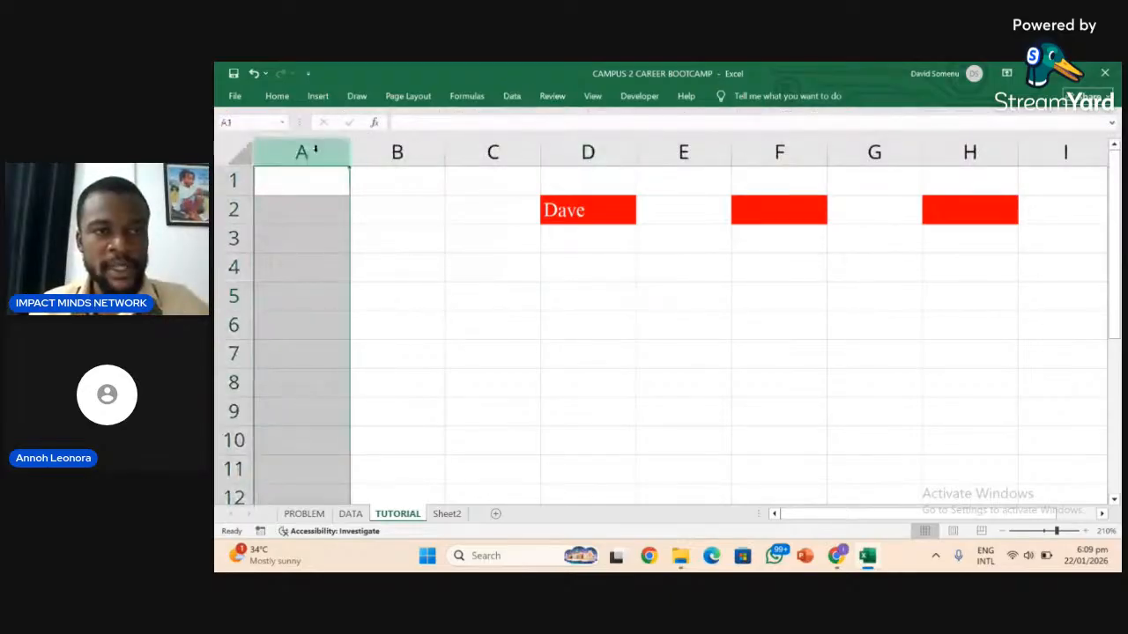
{"action": "left_click", "coordinate": [394, 150]}
{"action": "left_click", "coordinate": [480, 152]}
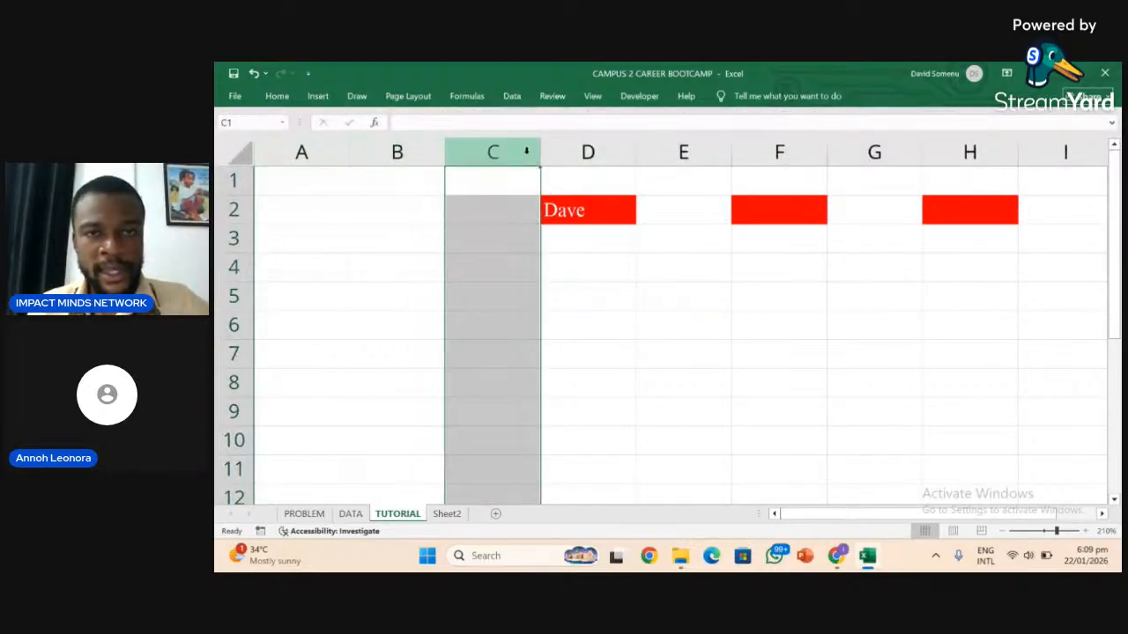
{"action": "left_click", "coordinate": [588, 151]}
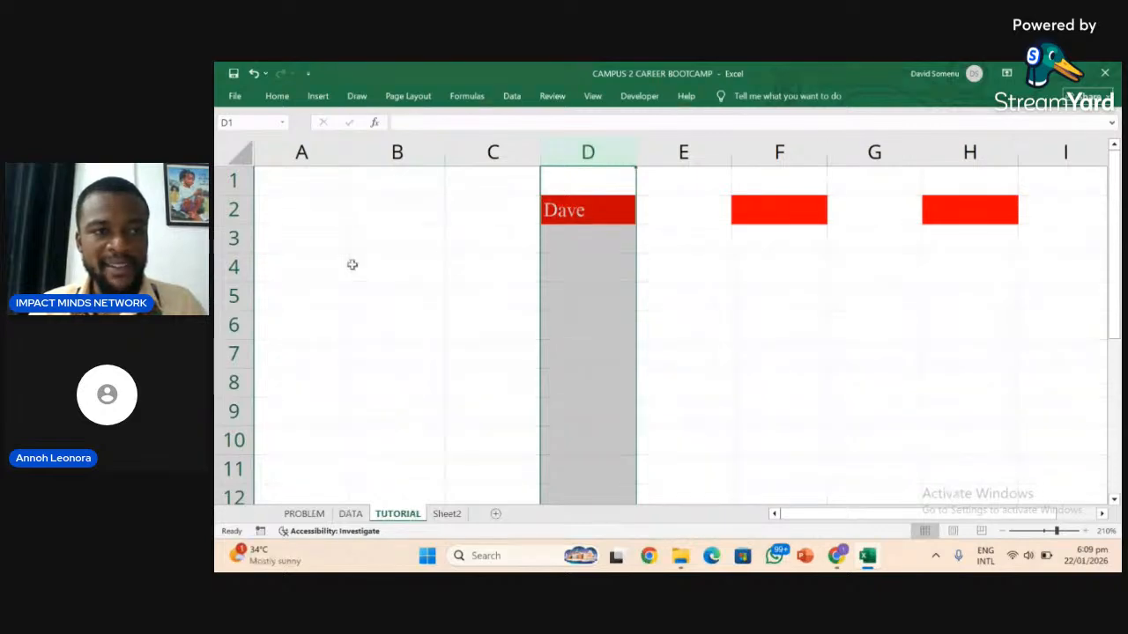
{"action": "left_click", "coordinate": [302, 189]}
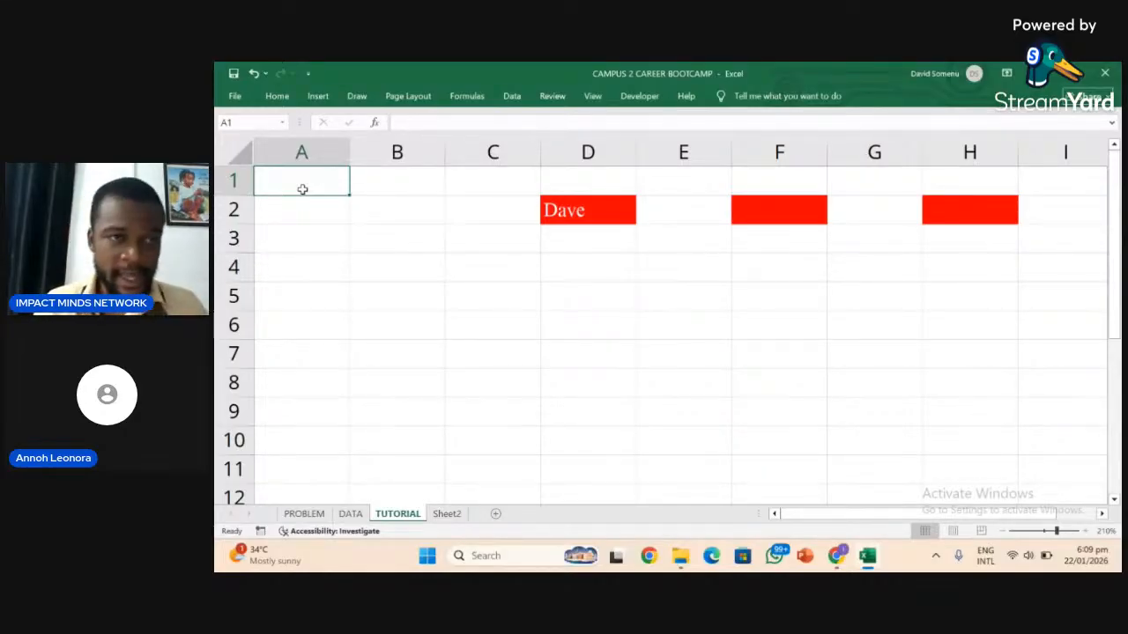
{"action": "left_click", "coordinate": [294, 156]}
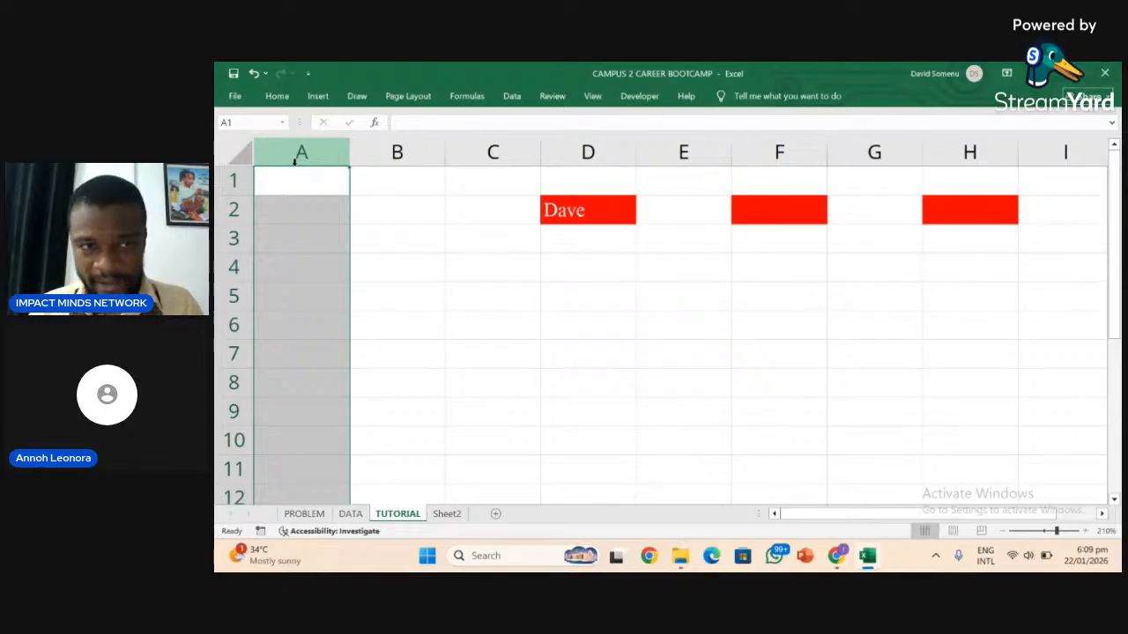
Try to run Text to Columns on empty cell A1 and reread the tool's description.
{"action": "left_click", "coordinate": [295, 181]}
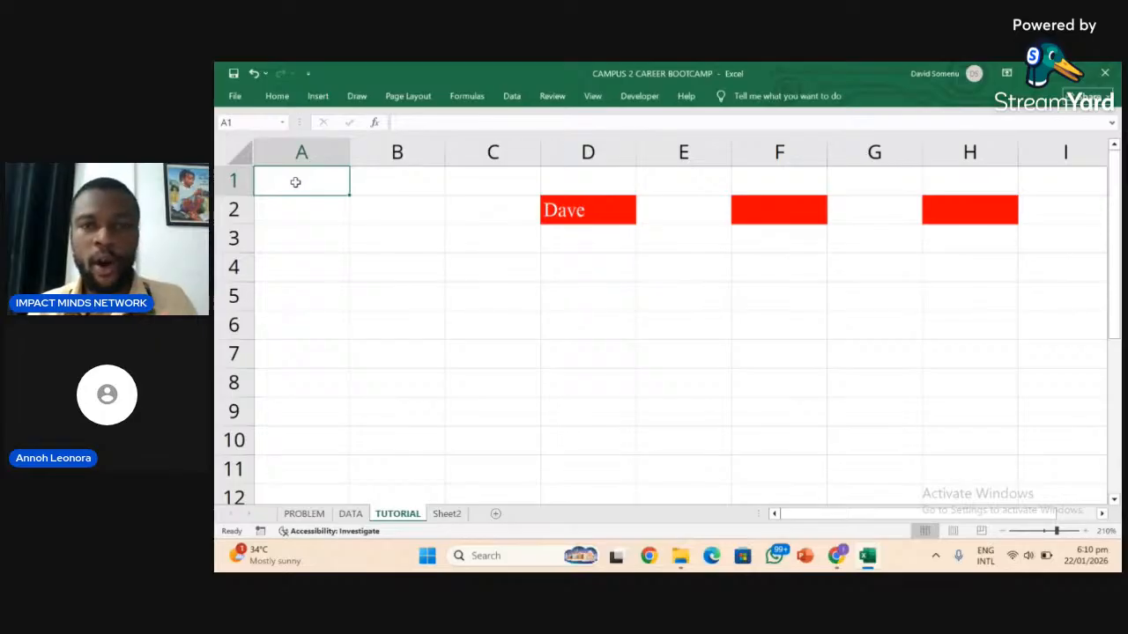
{"action": "left_click", "coordinate": [514, 98]}
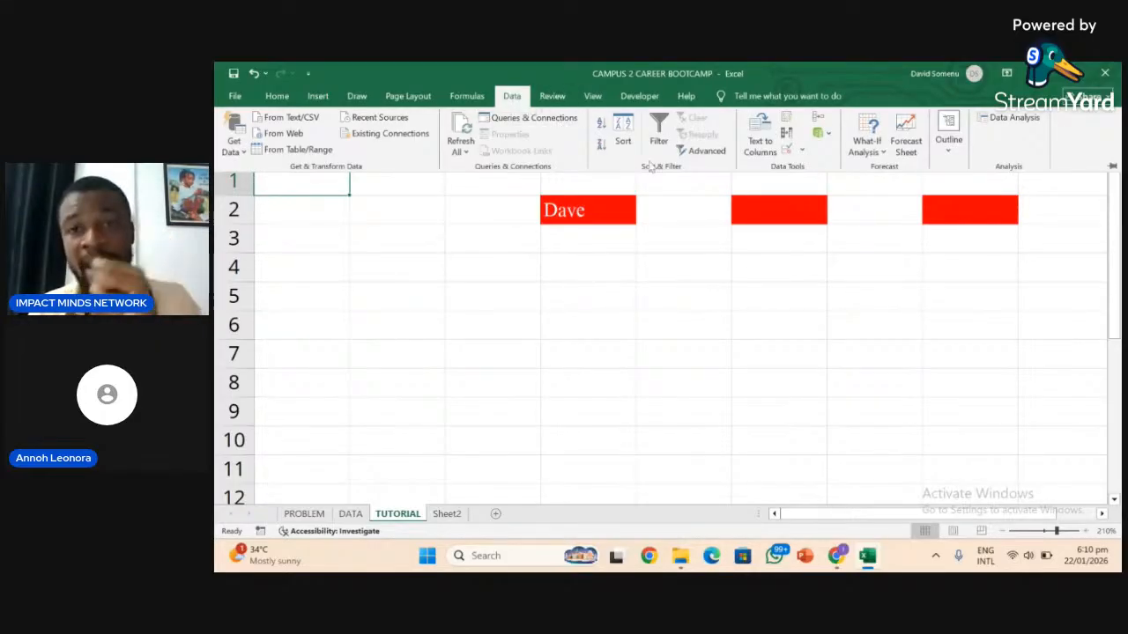
{"action": "left_click", "coordinate": [766, 158]}
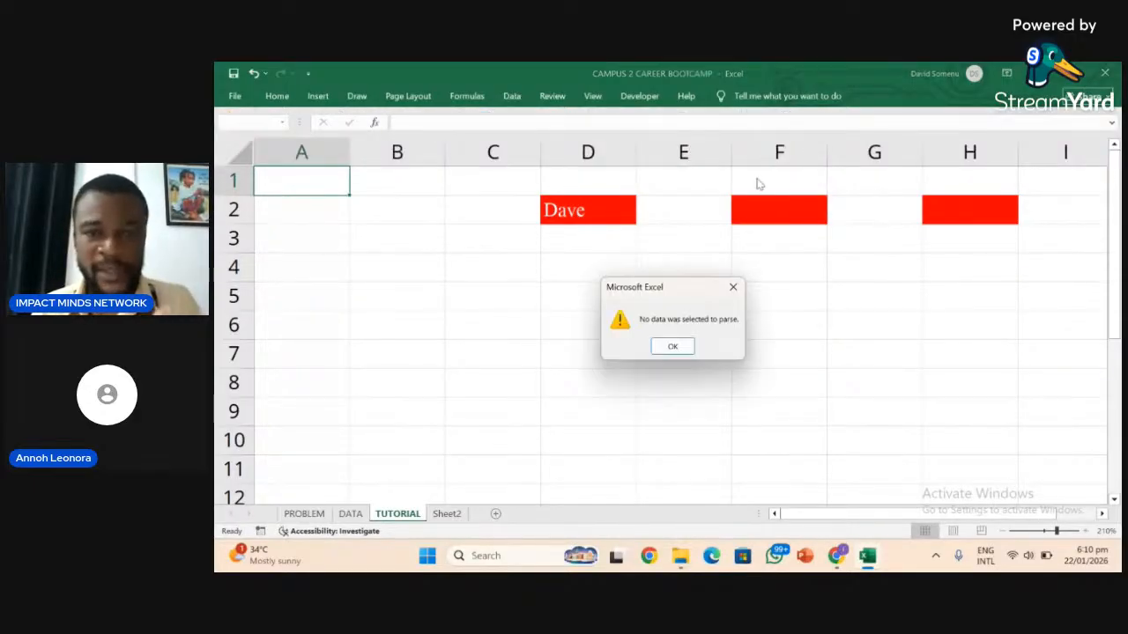
{"action": "left_click", "coordinate": [734, 286]}
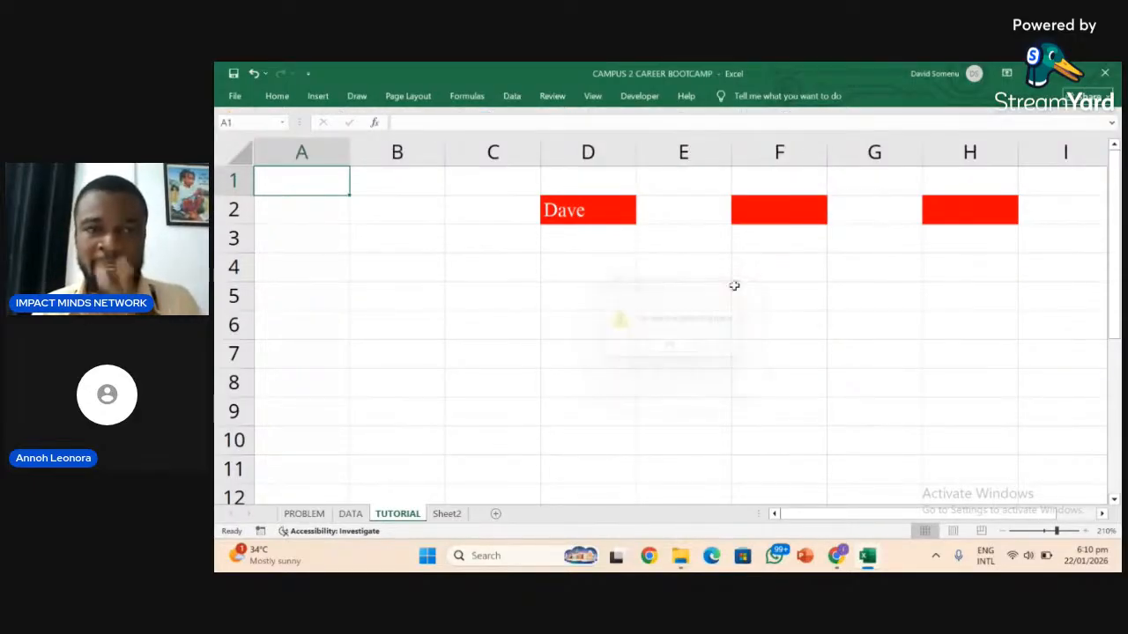
{"action": "left_click", "coordinate": [510, 99]}
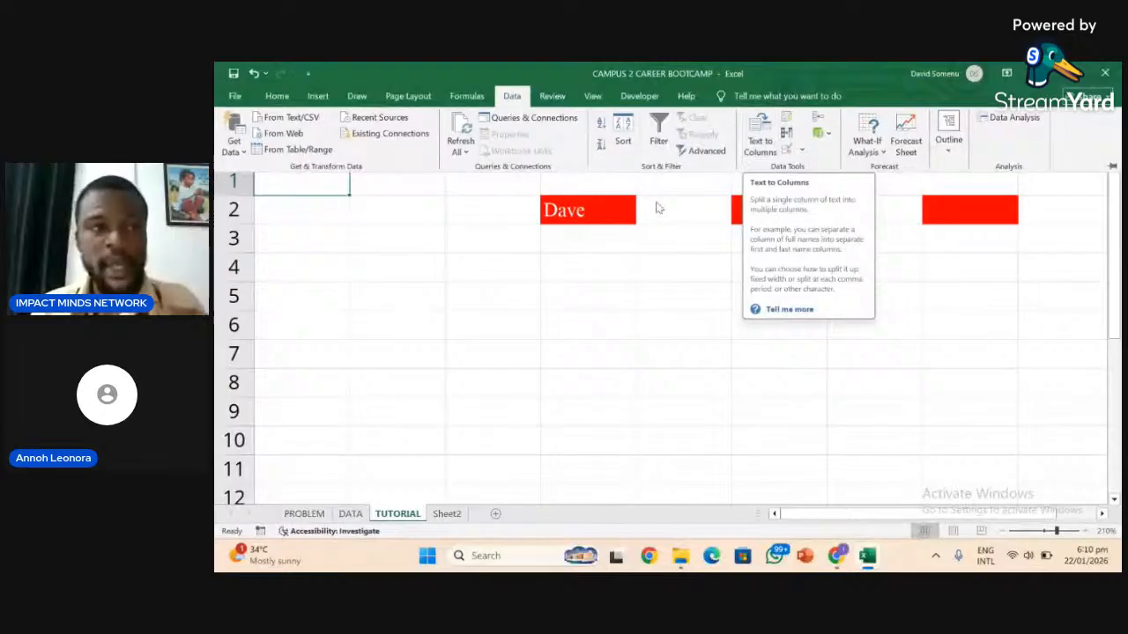
{"action": "left_click", "coordinate": [503, 279]}
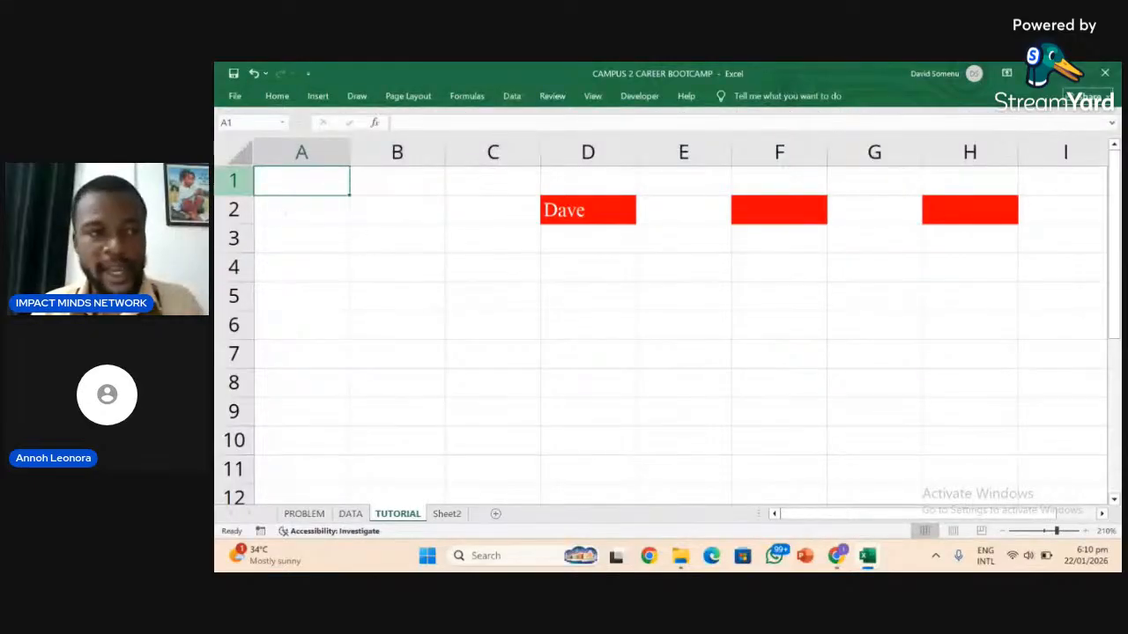
Highlight rows 1, 3 and 4 one at a time to point out the sheet's rows.
{"action": "left_click", "coordinate": [227, 181]}
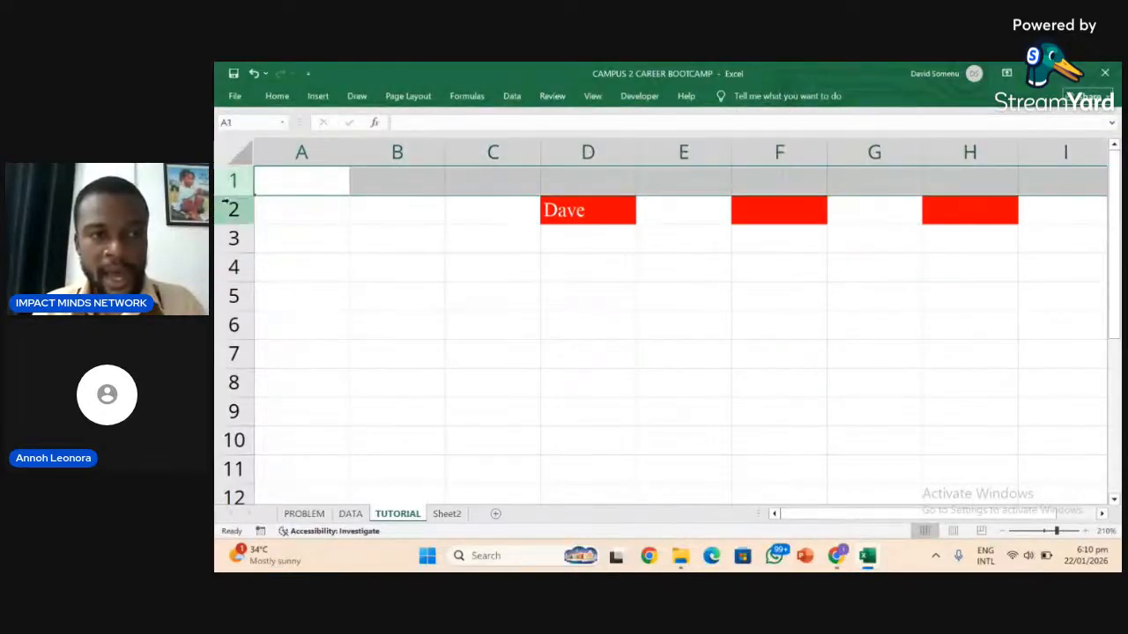
{"action": "left_click", "coordinate": [231, 237]}
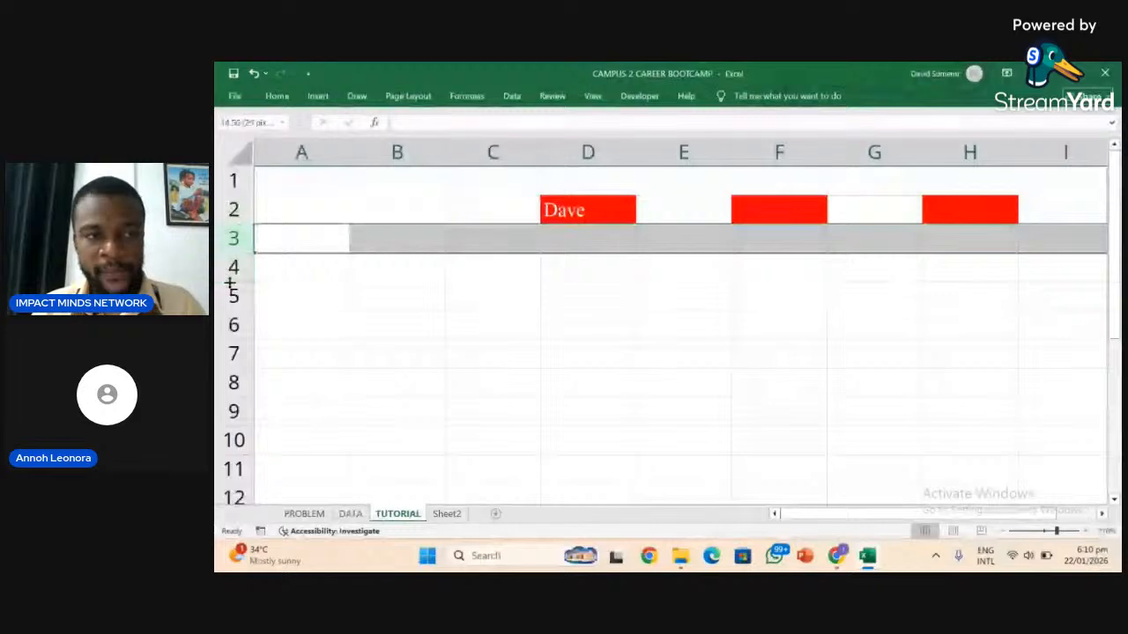
{"action": "left_click", "coordinate": [230, 277]}
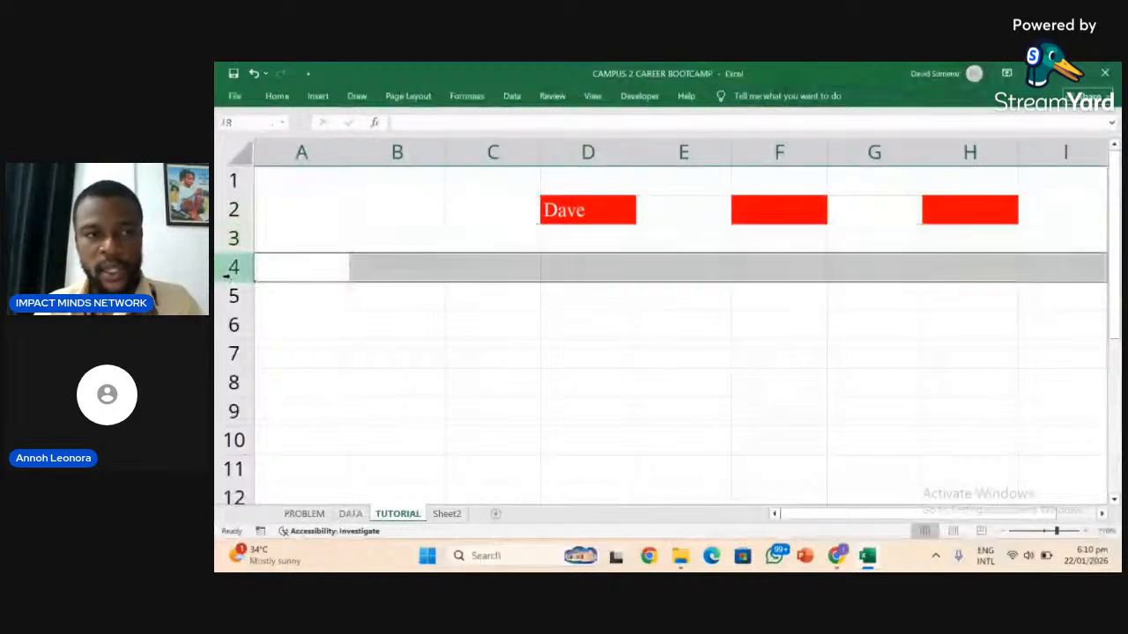
Examine the cell references of B2, B3, C2, C5 and C6 by selecting these cells one at a time.
{"action": "left_click", "coordinate": [379, 198]}
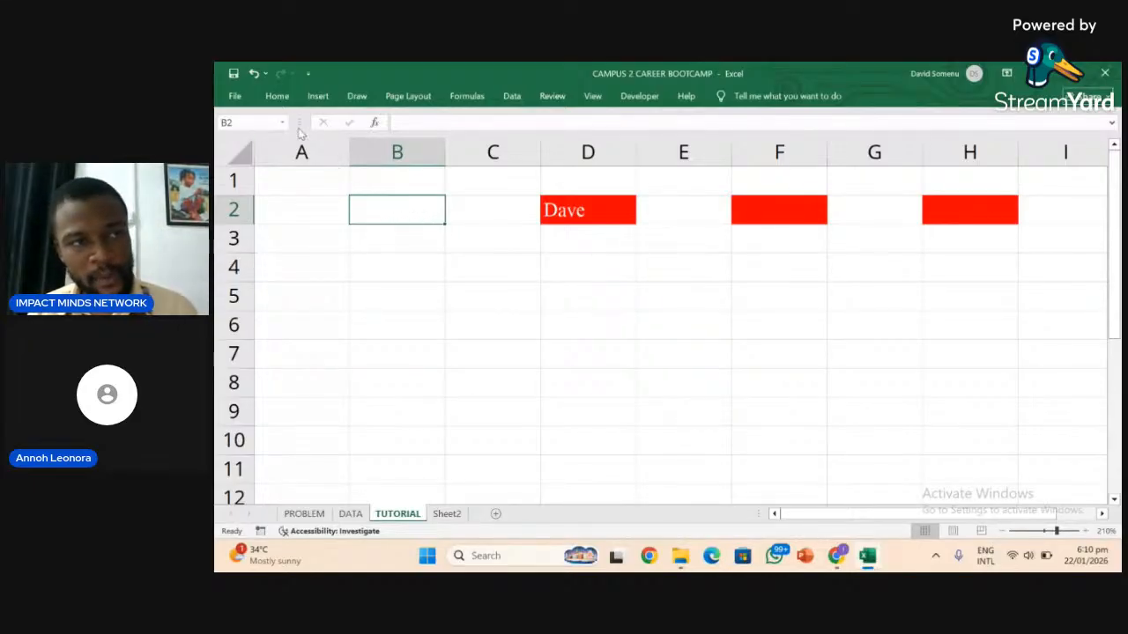
{"action": "scroll", "coordinate": [235, 114], "scroll_direction": "up", "scroll_amount": 12}
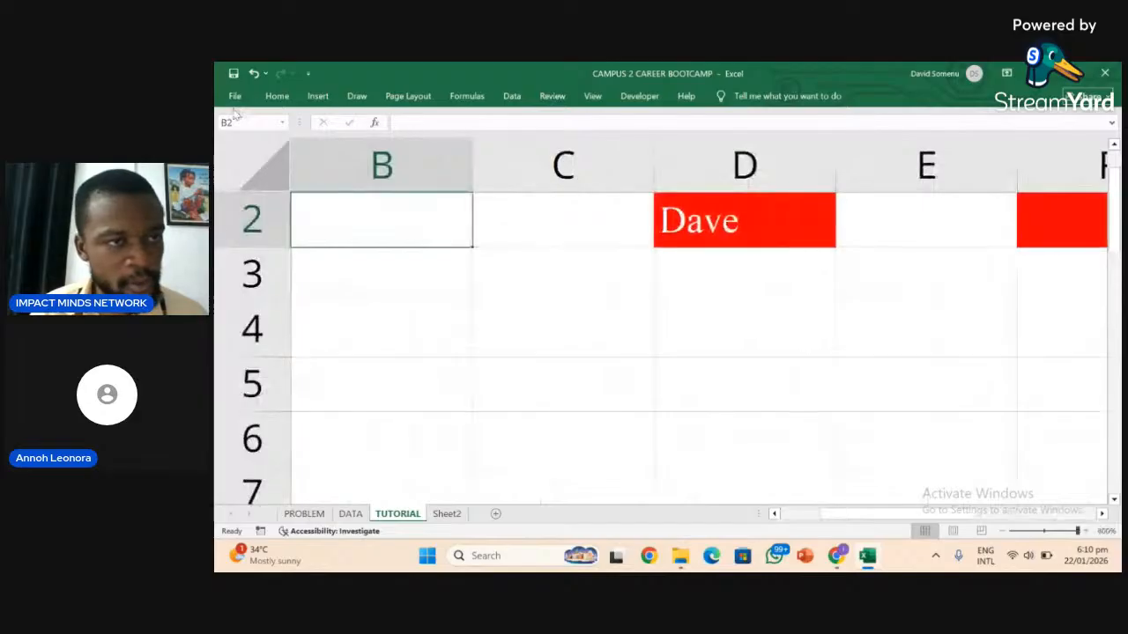
{"action": "scroll", "coordinate": [331, 160], "scroll_direction": "down", "scroll_amount": 5}
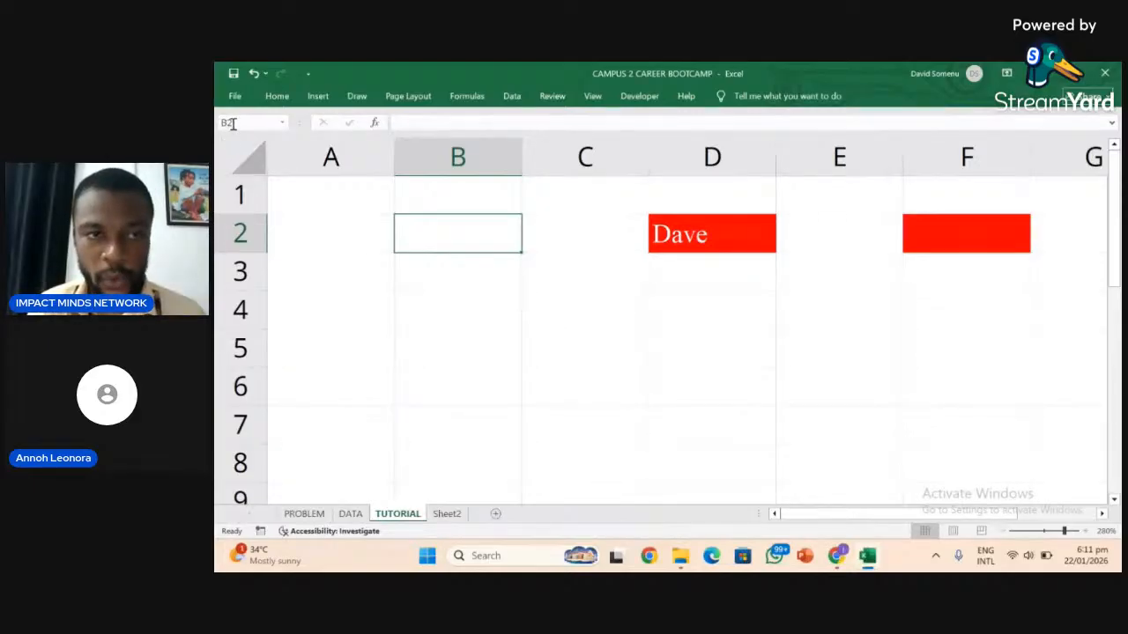
{"action": "left_click", "coordinate": [457, 276]}
{"action": "left_click", "coordinate": [455, 231]}
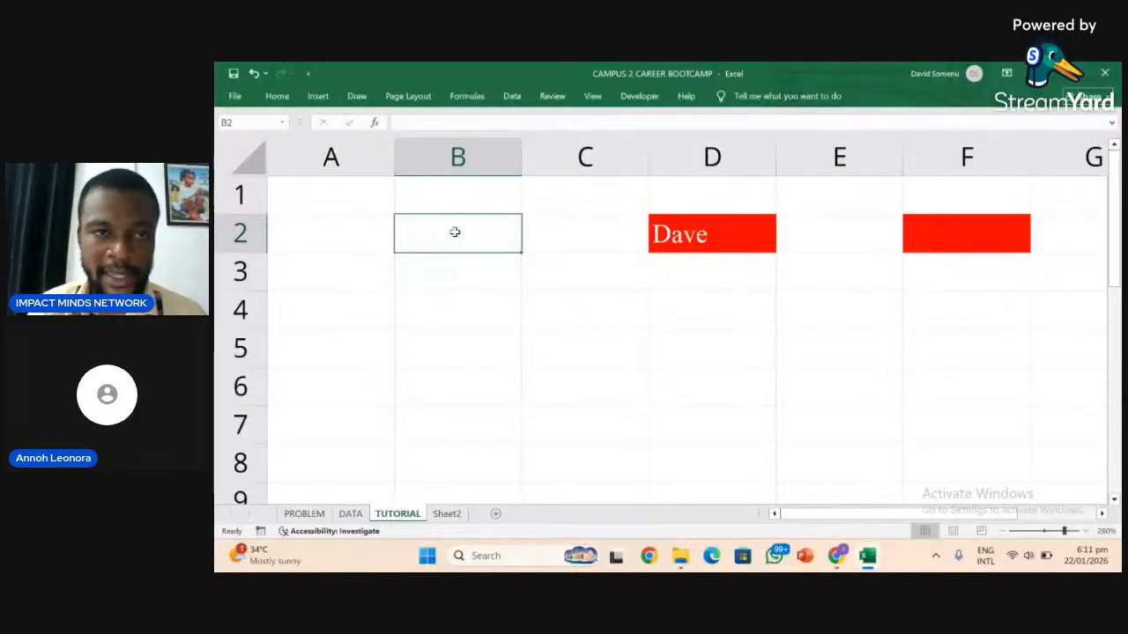
{"action": "scroll", "coordinate": [454, 232], "scroll_direction": "down", "scroll_amount": 2}
{"action": "left_click", "coordinate": [551, 237]}
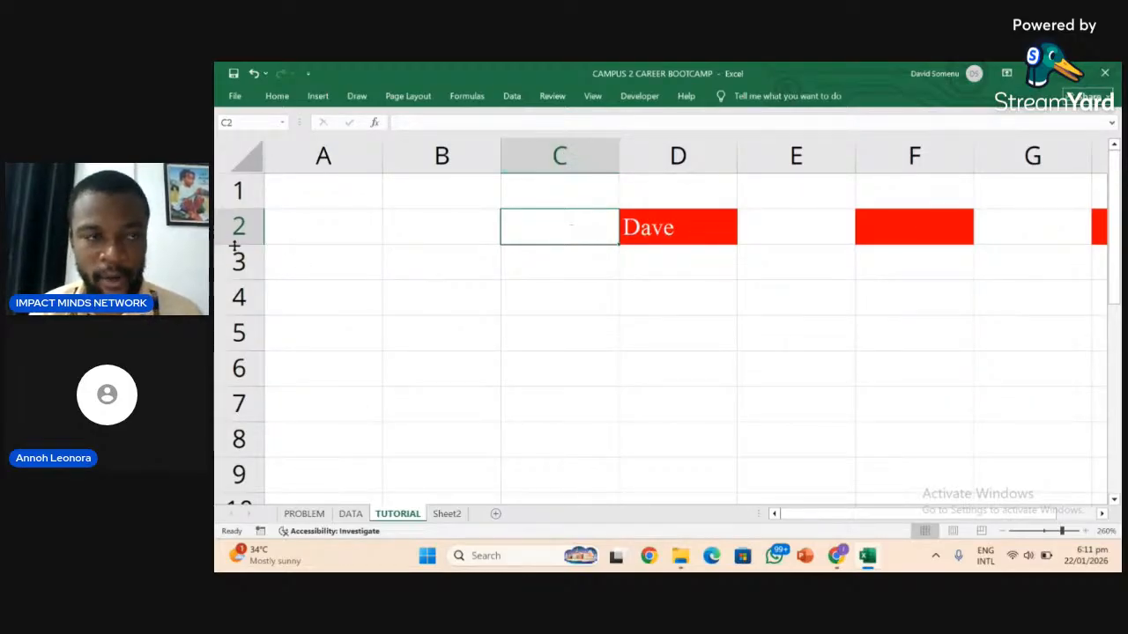
{"action": "left_click", "coordinate": [542, 328]}
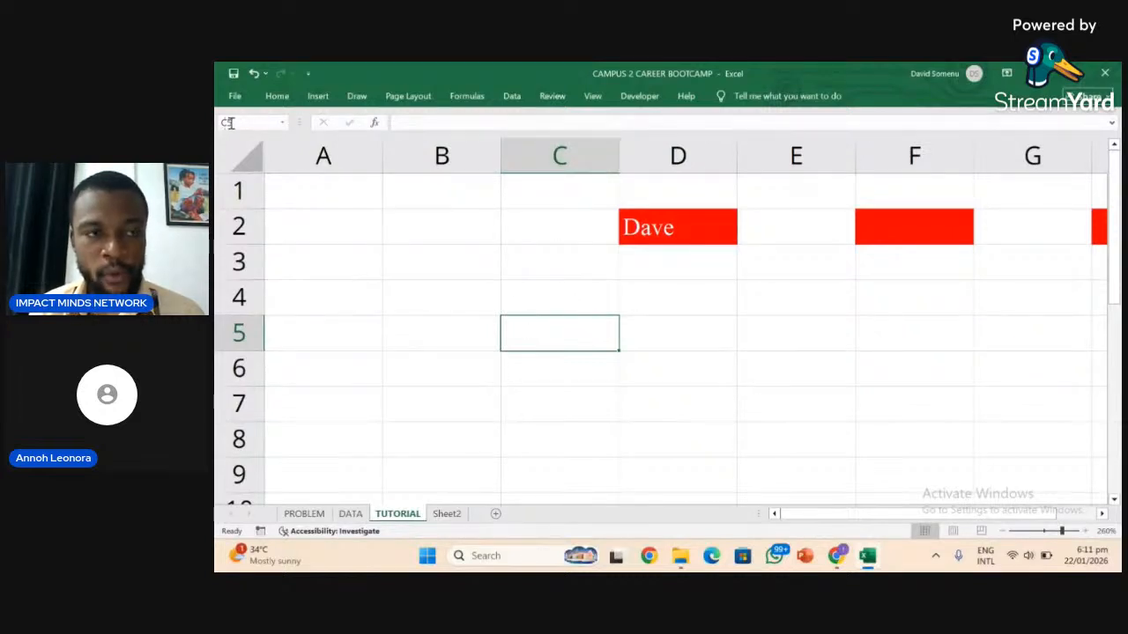
{"action": "left_click", "coordinate": [559, 371]}
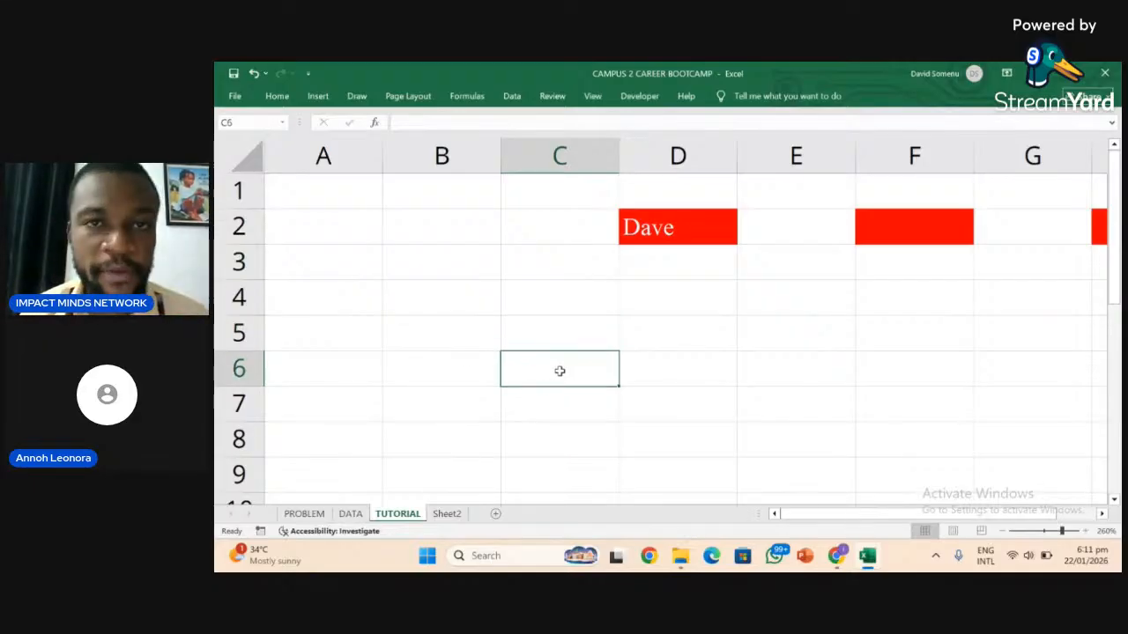
Compare single cells with a range by selecting H5, H7, the range H5:I15, and the filled cell D2.
{"action": "scroll", "coordinate": [560, 371], "scroll_direction": "down", "scroll_amount": 5}
{"action": "scroll", "coordinate": [560, 371], "scroll_direction": "down", "scroll_amount": 3}
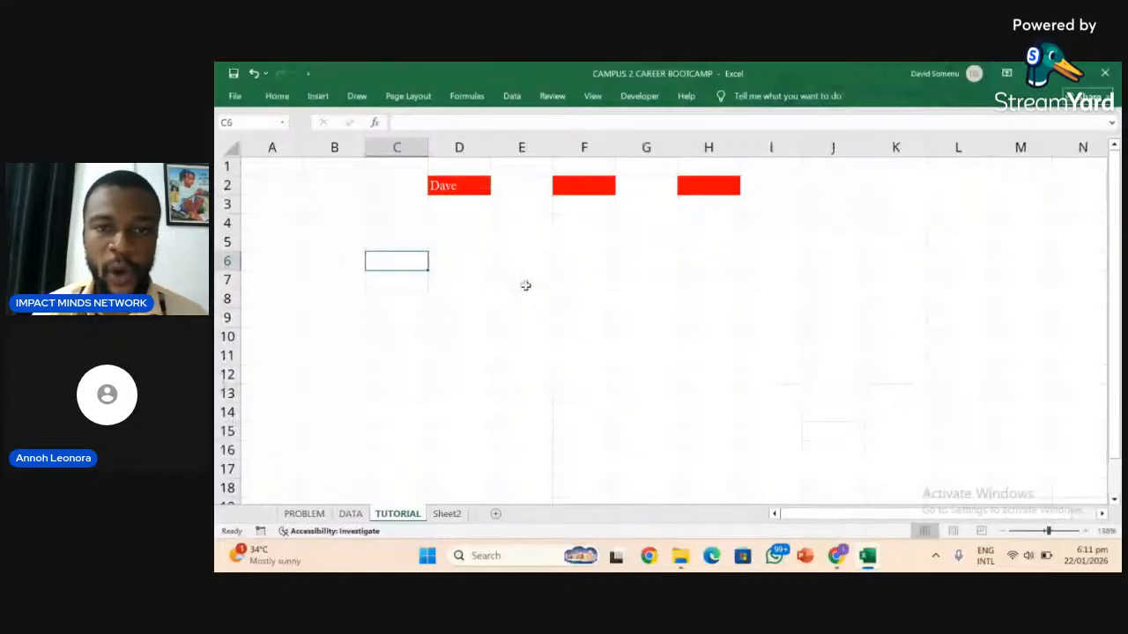
{"action": "double_click", "coordinate": [709, 244]}
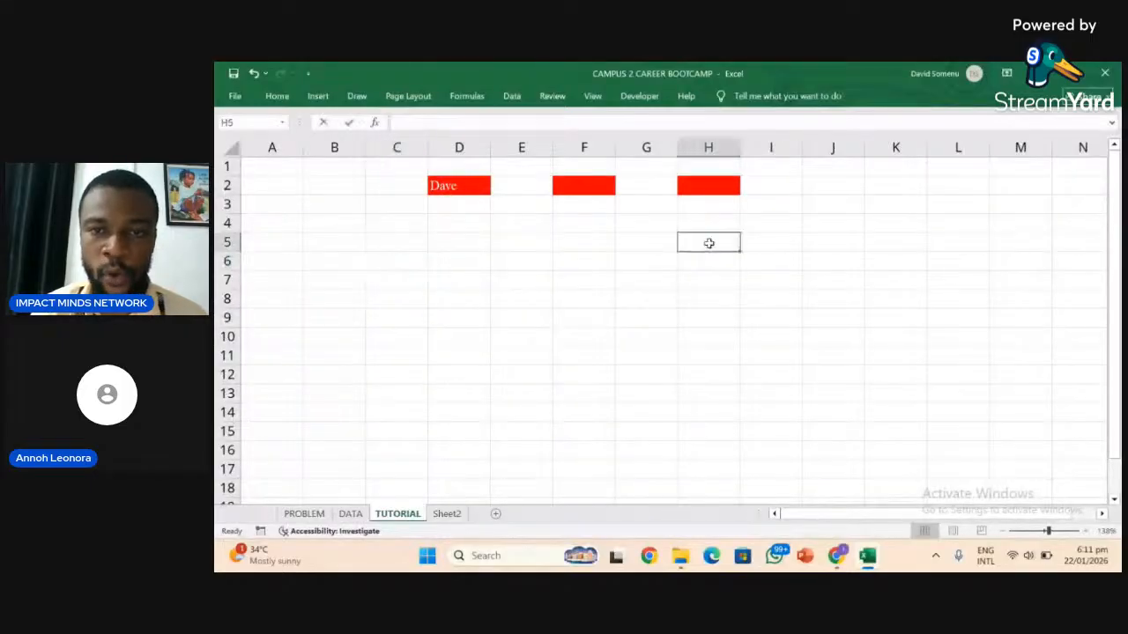
{"action": "left_click", "coordinate": [710, 276]}
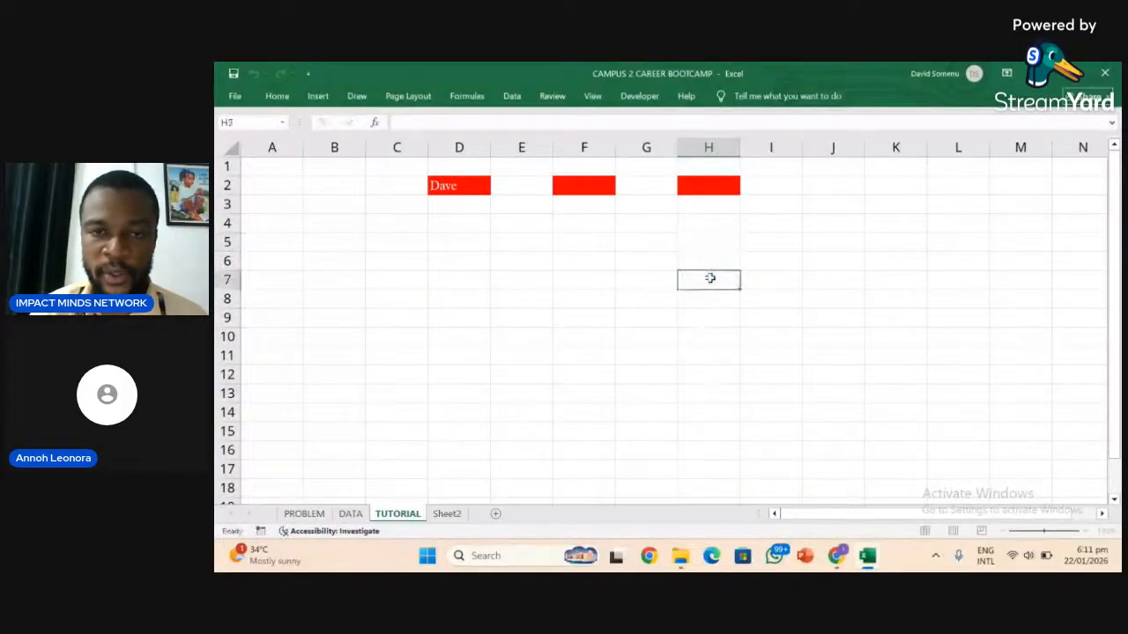
{"action": "left_click", "coordinate": [711, 240]}
{"action": "left_click_drag", "start_coordinate": [710, 246], "coordinate": [743, 425]}
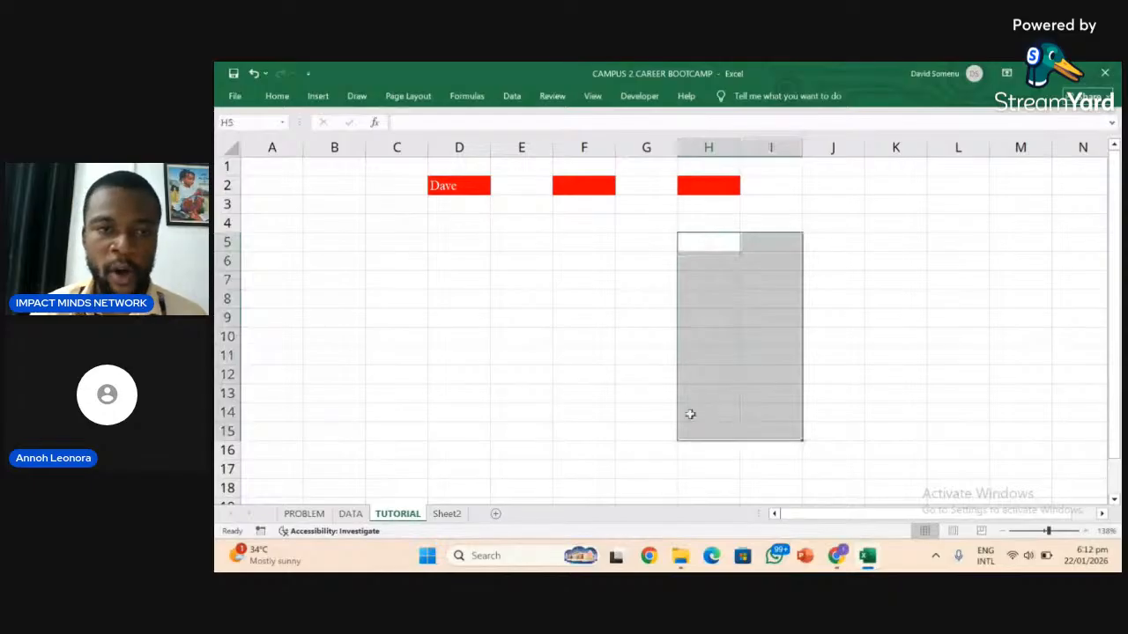
{"action": "left_click", "coordinate": [539, 360]}
{"action": "left_click", "coordinate": [456, 185]}
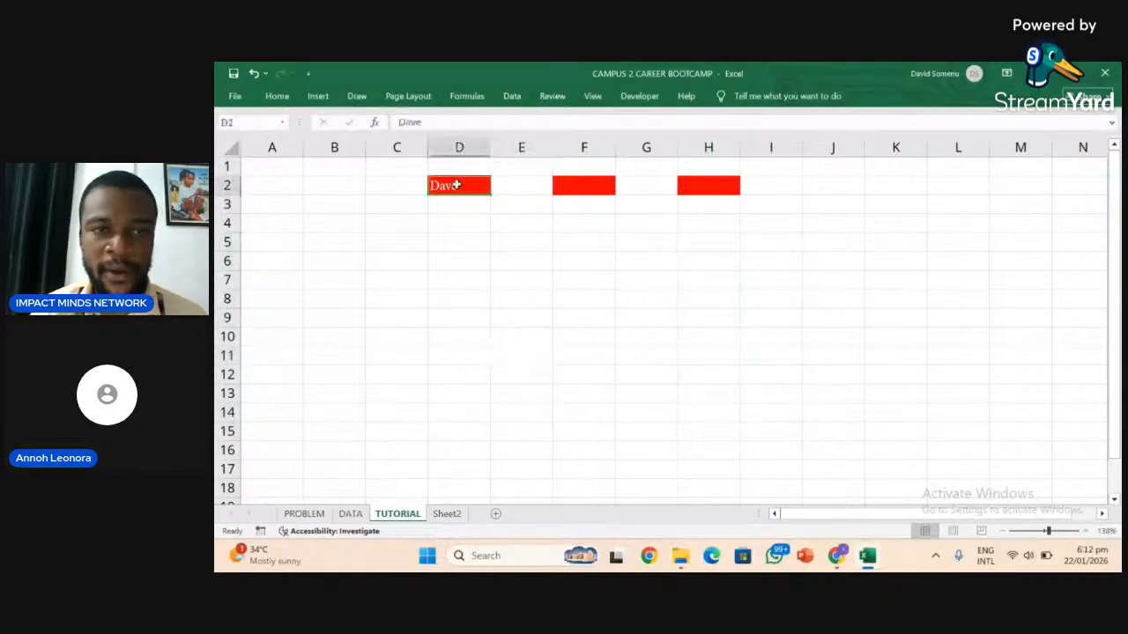
{"action": "left_click", "coordinate": [459, 241]}
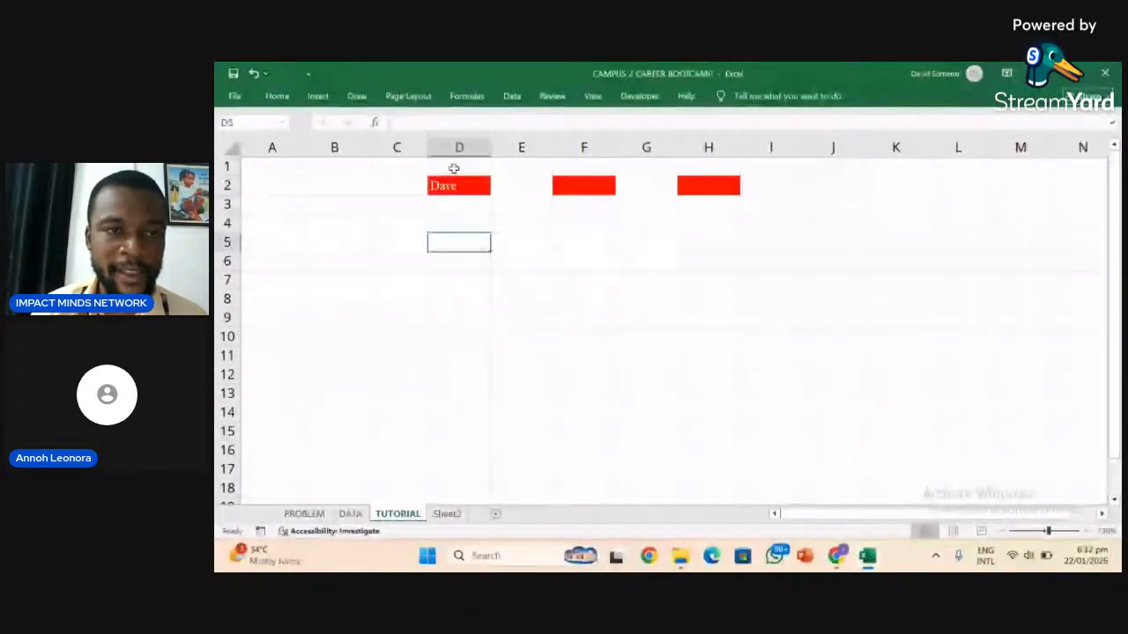
{"action": "left_click", "coordinate": [455, 185]}
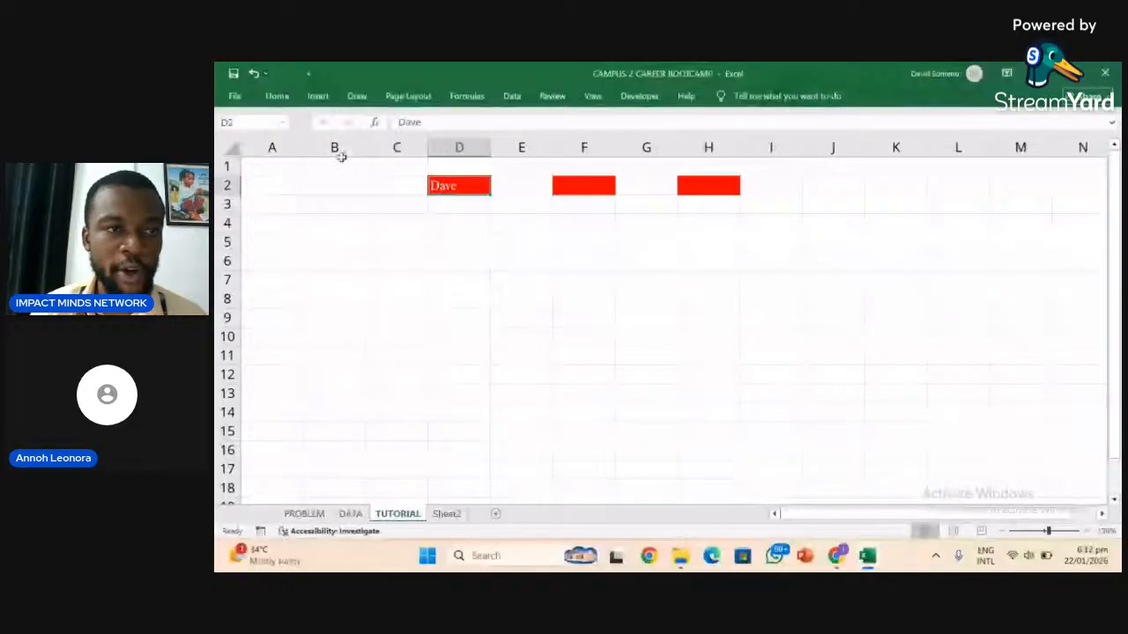
Enter the sample text "vchkdnsd" in cell C5.
{"action": "left_click", "coordinate": [394, 244]}
{"action": "type", "text": "vchkdns"}
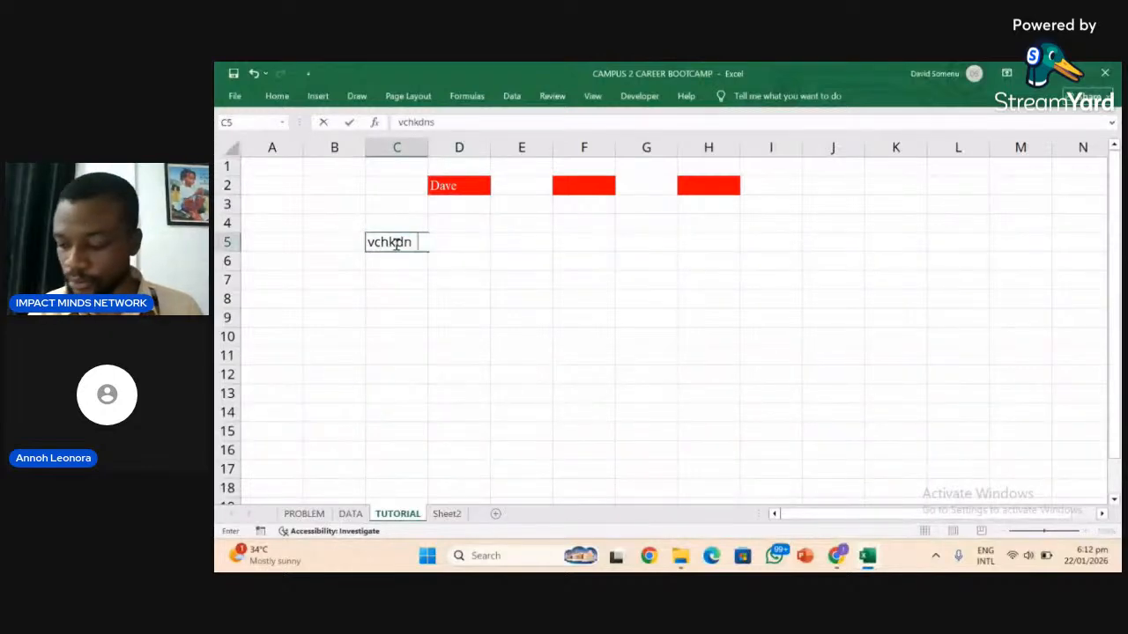
{"action": "type", "text": "d"}
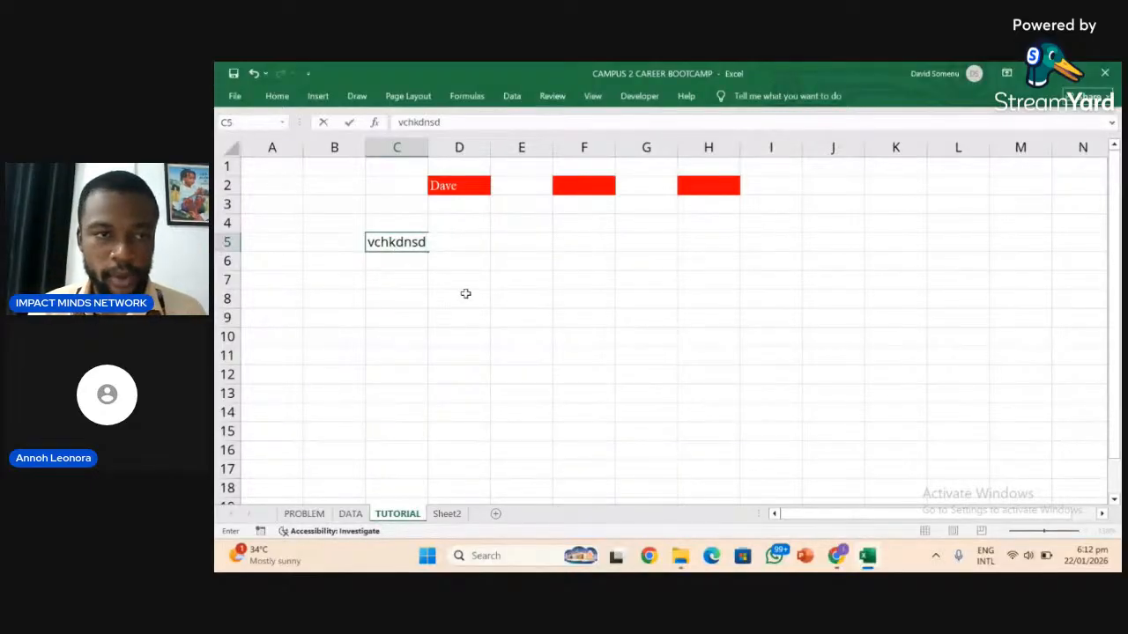
{"action": "key", "text": "Return"}
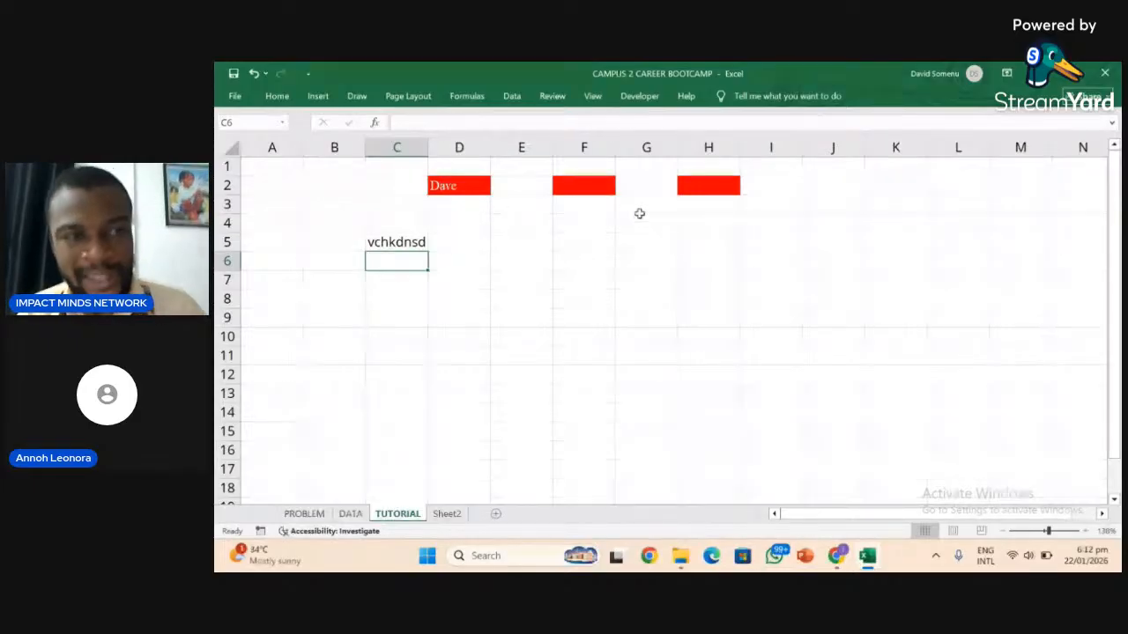
Remove duplicate rows across the whole TUTORIAL sheet again, with every column checked and no header row.
{"action": "left_click", "coordinate": [228, 146]}
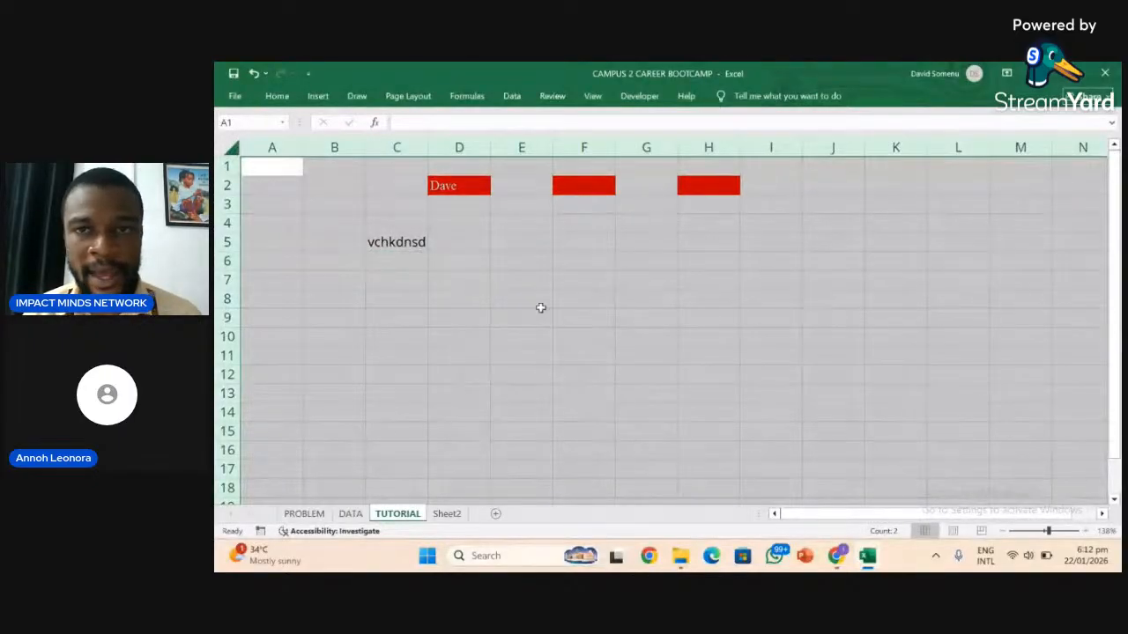
{"action": "left_click", "coordinate": [504, 97]}
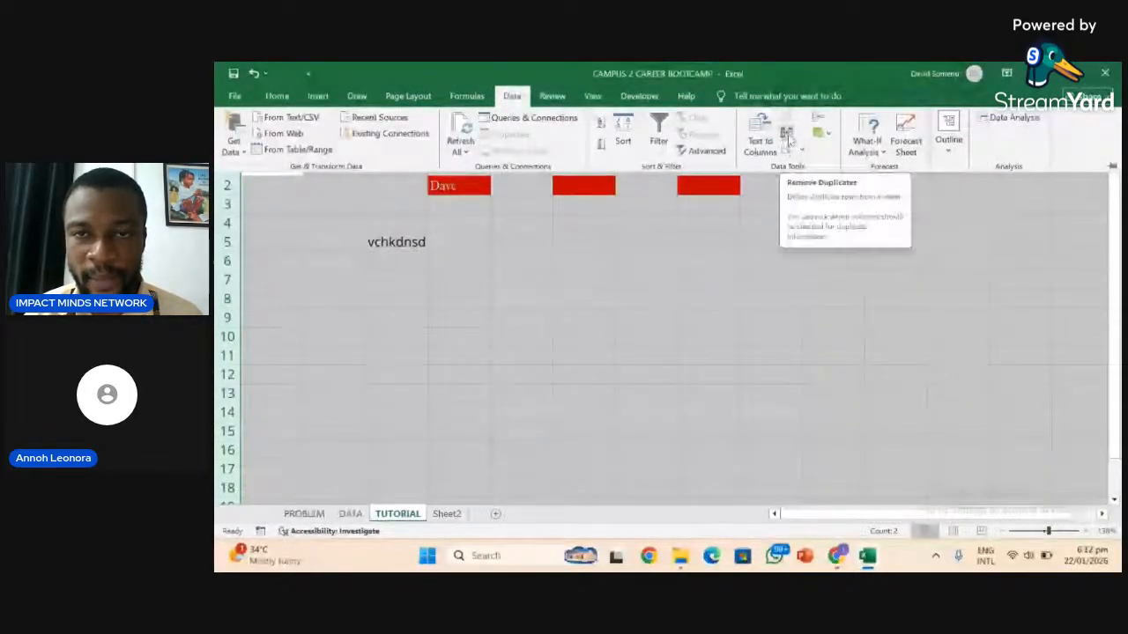
{"action": "left_click", "coordinate": [787, 137]}
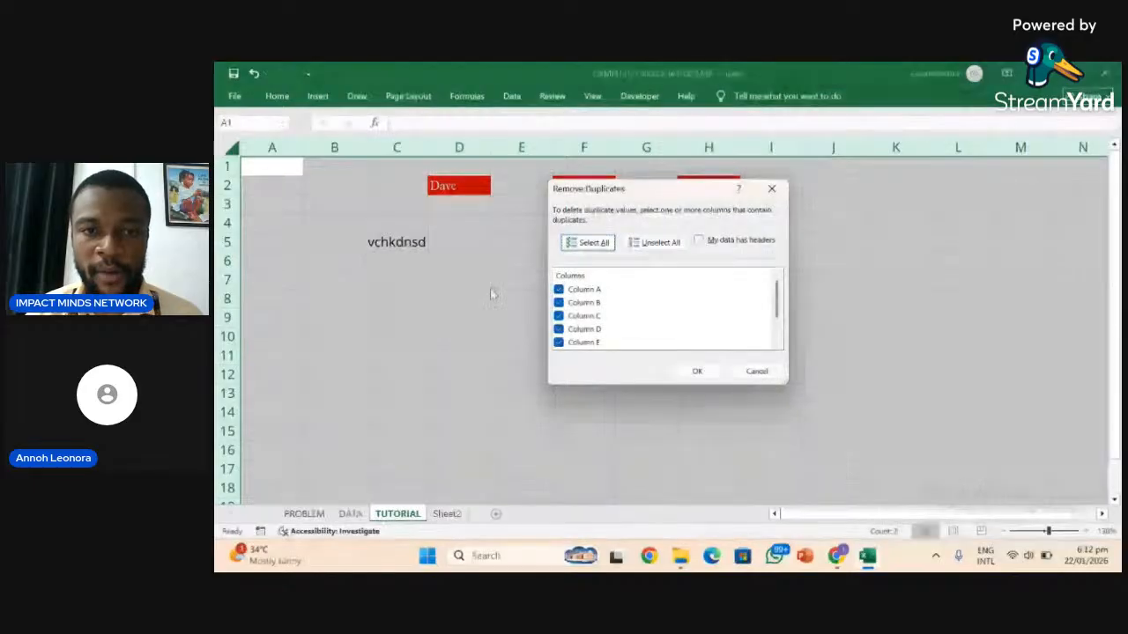
{"action": "scroll", "coordinate": [621, 315], "scroll_direction": "down", "scroll_amount": 1}
{"action": "scroll", "coordinate": [621, 314], "scroll_direction": "up", "scroll_amount": 1}
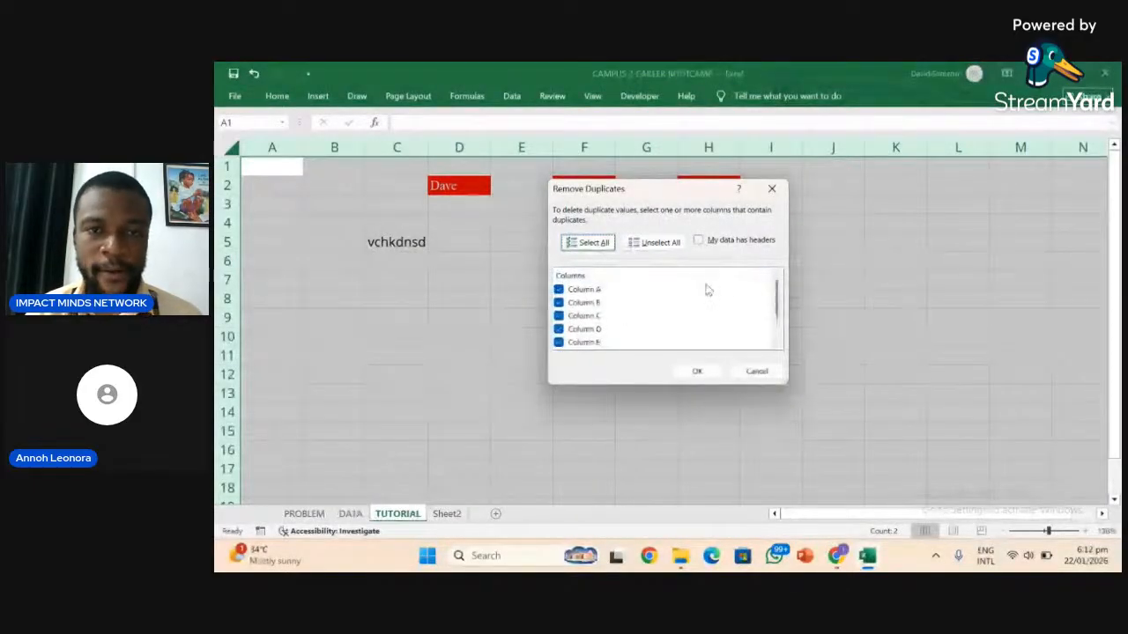
{"action": "left_click", "coordinate": [697, 371]}
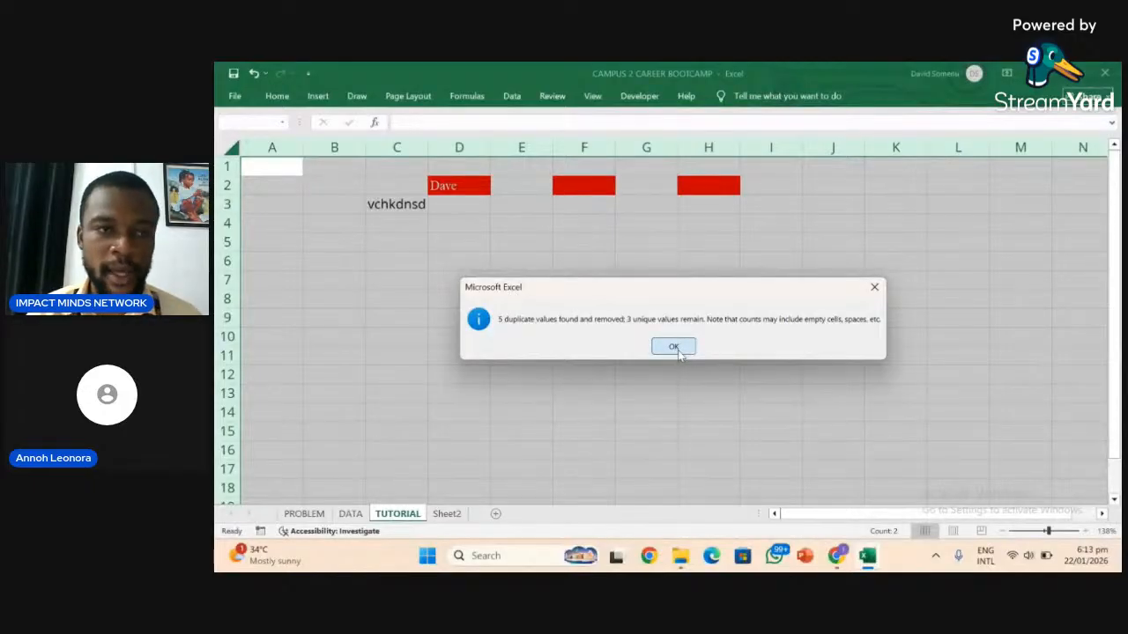
{"action": "left_click", "coordinate": [674, 347]}
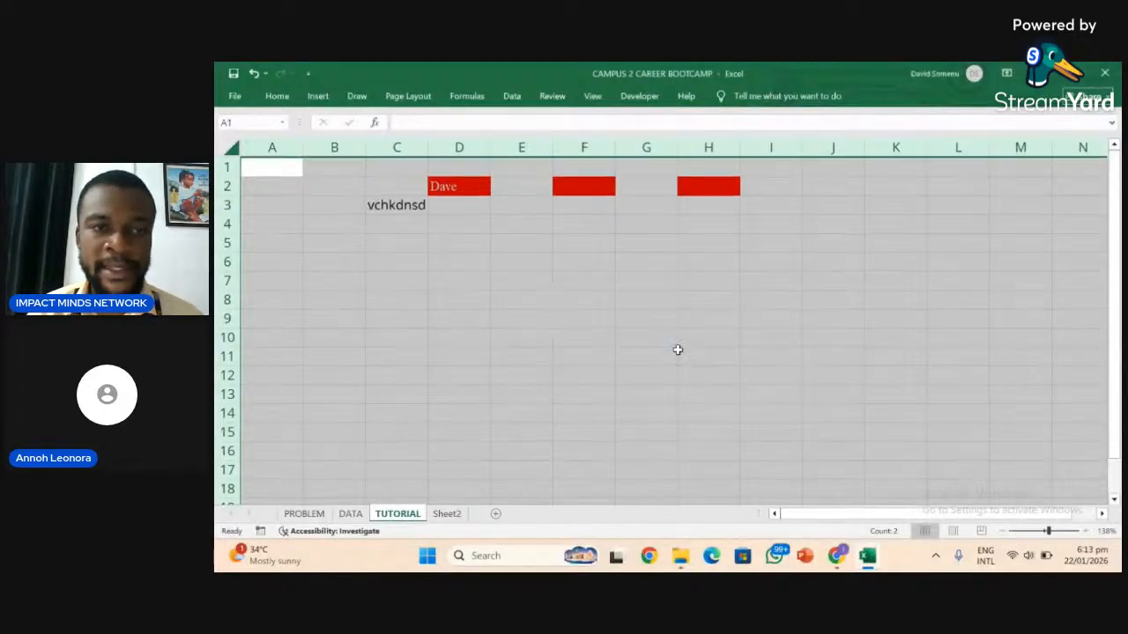
Clear the contents of the cell range C2:H3, keeping the red fills.
{"action": "left_click", "coordinate": [410, 245]}
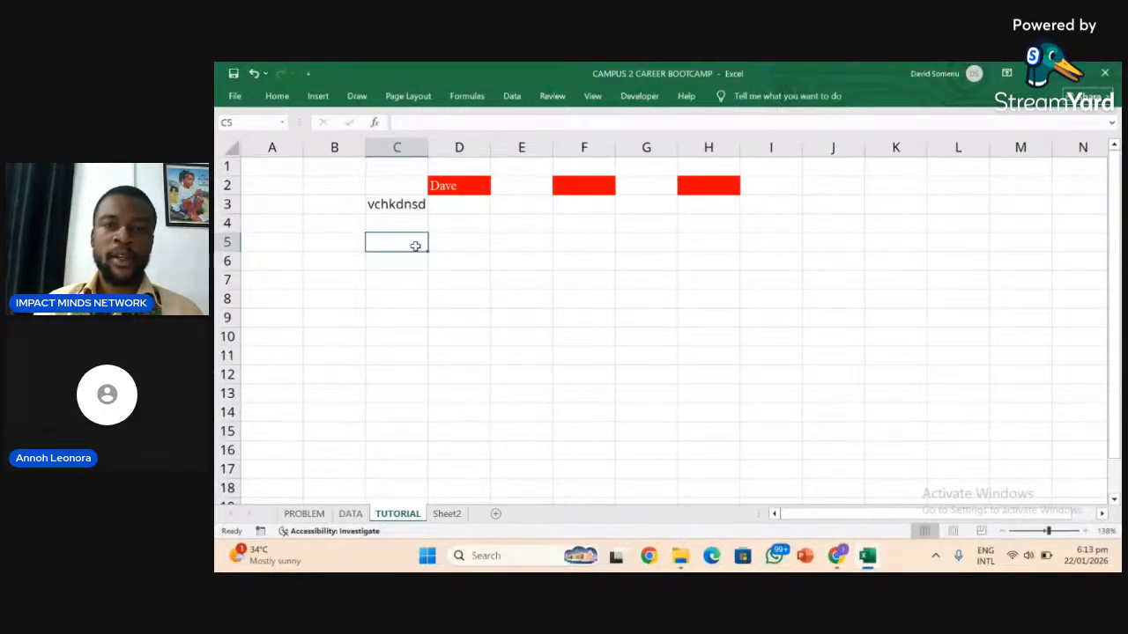
{"action": "left_click", "coordinate": [415, 199]}
{"action": "left_click_drag", "start_coordinate": [415, 199], "coordinate": [710, 181]}
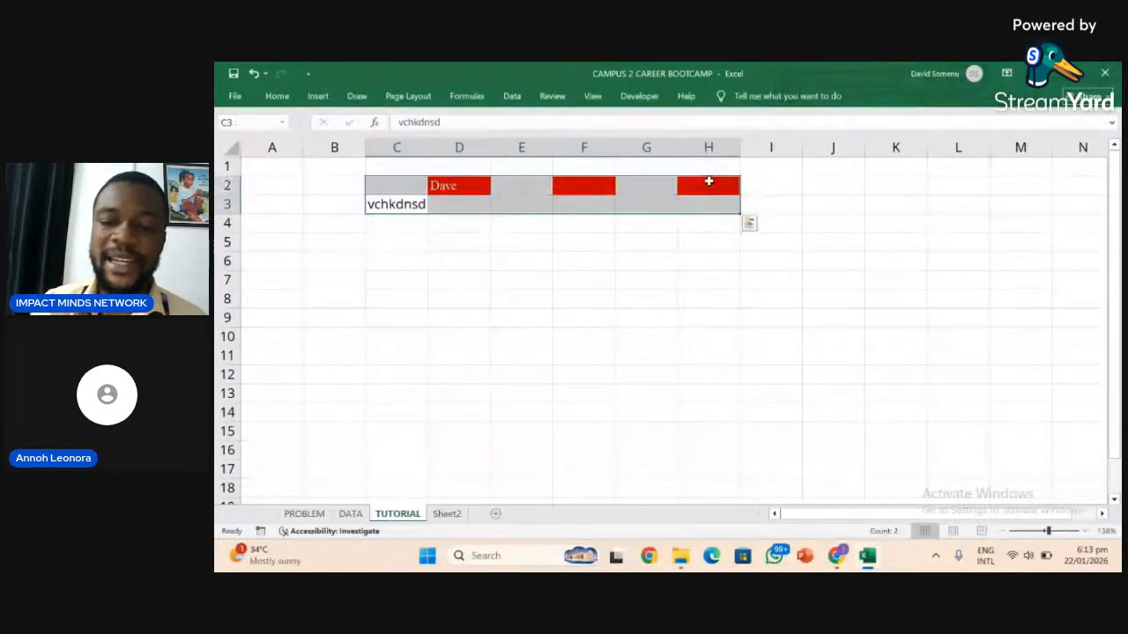
{"action": "key", "text": "Delete"}
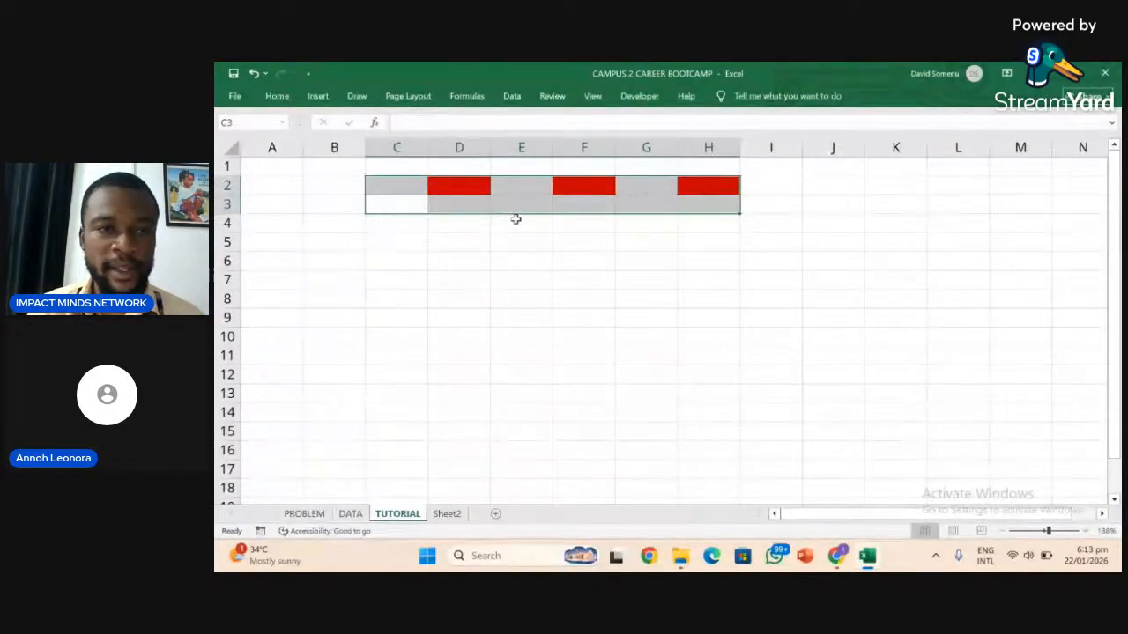
Replace the red fill of cell D2 with white.
{"action": "left_click_drag", "start_coordinate": [466, 191], "coordinate": [692, 191]}
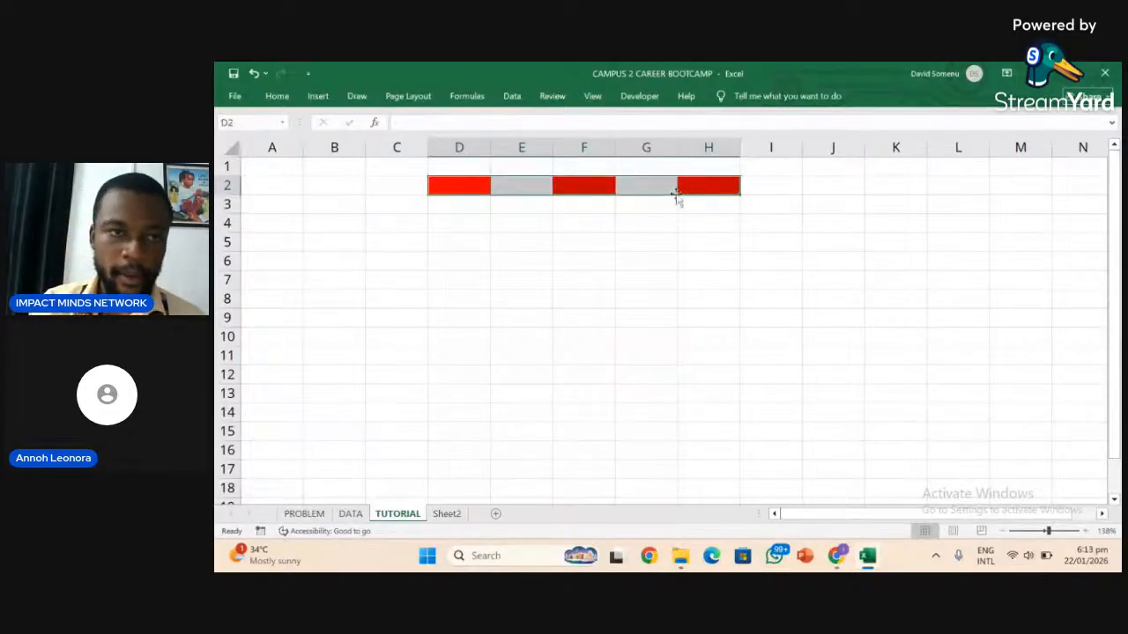
{"action": "left_click", "coordinate": [471, 190]}
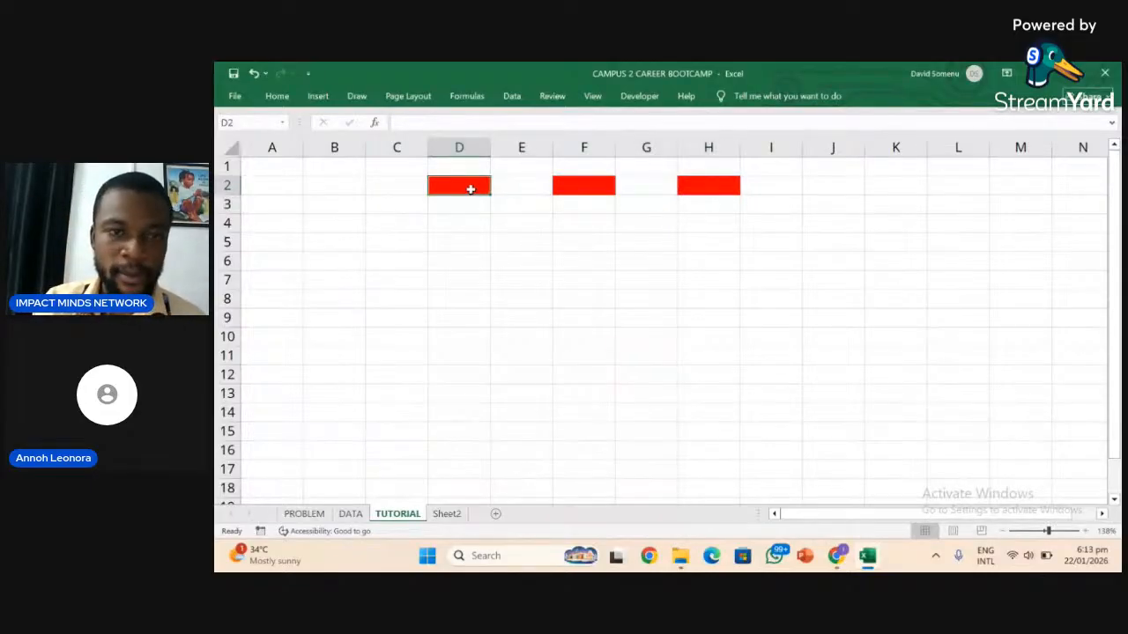
{"action": "double_click", "coordinate": [471, 190]}
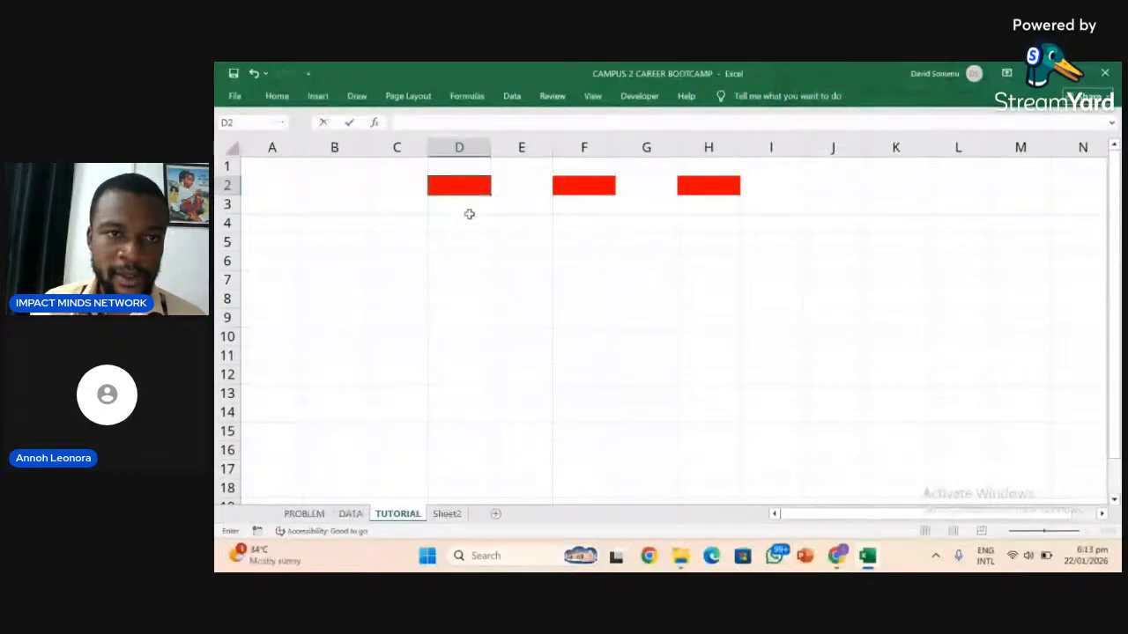
{"action": "left_click", "coordinate": [470, 219]}
{"action": "left_click", "coordinate": [461, 188]}
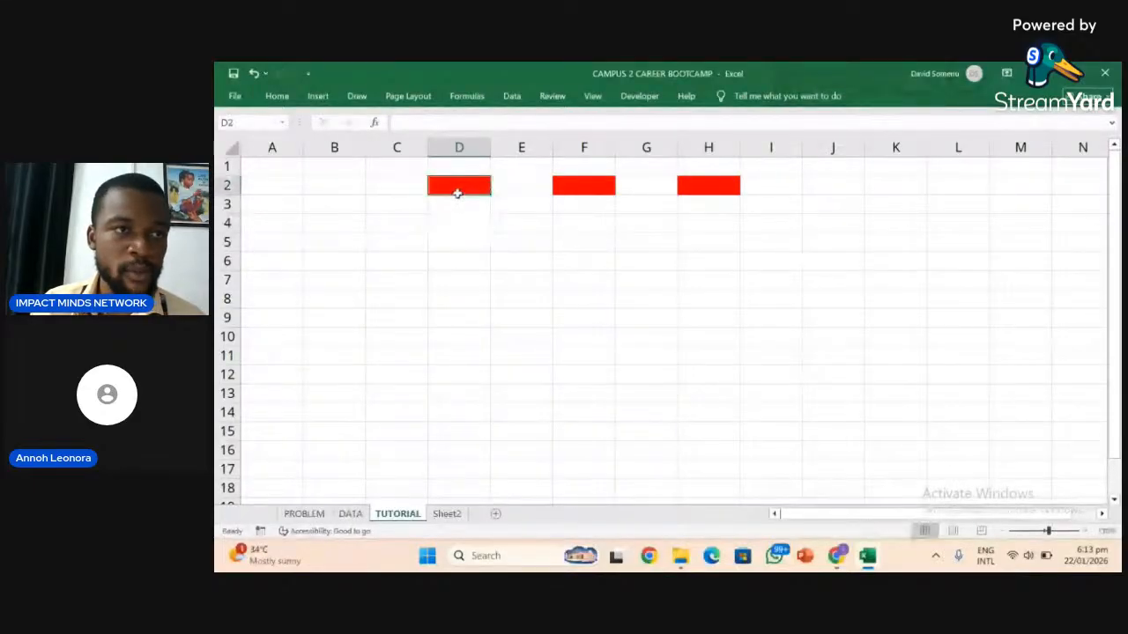
{"action": "left_click", "coordinate": [276, 97]}
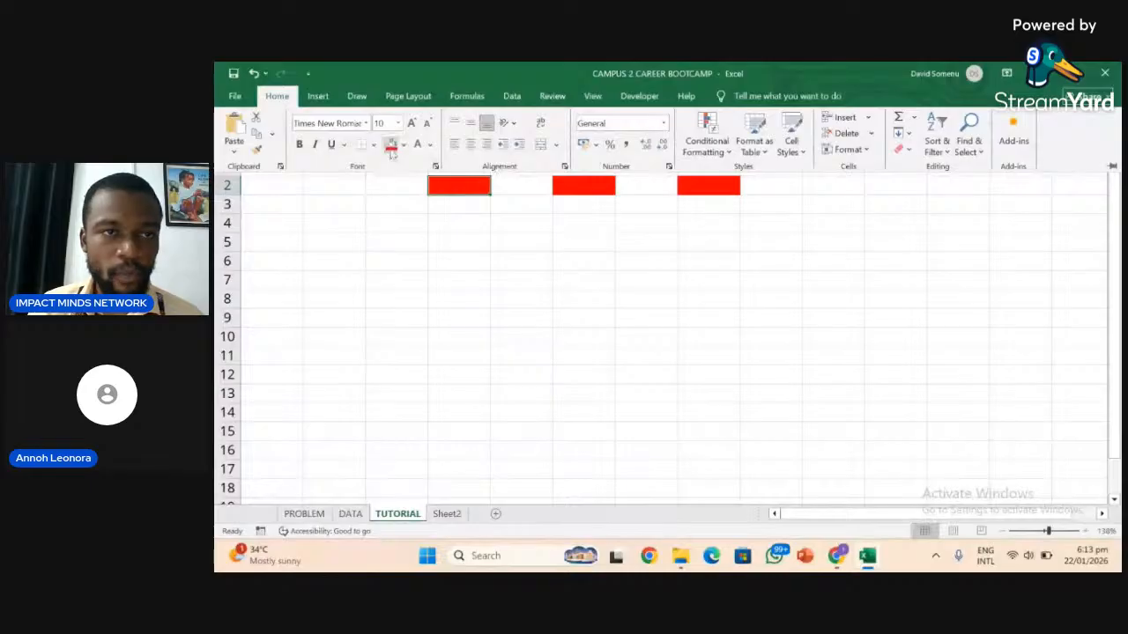
{"action": "left_click", "coordinate": [403, 145]}
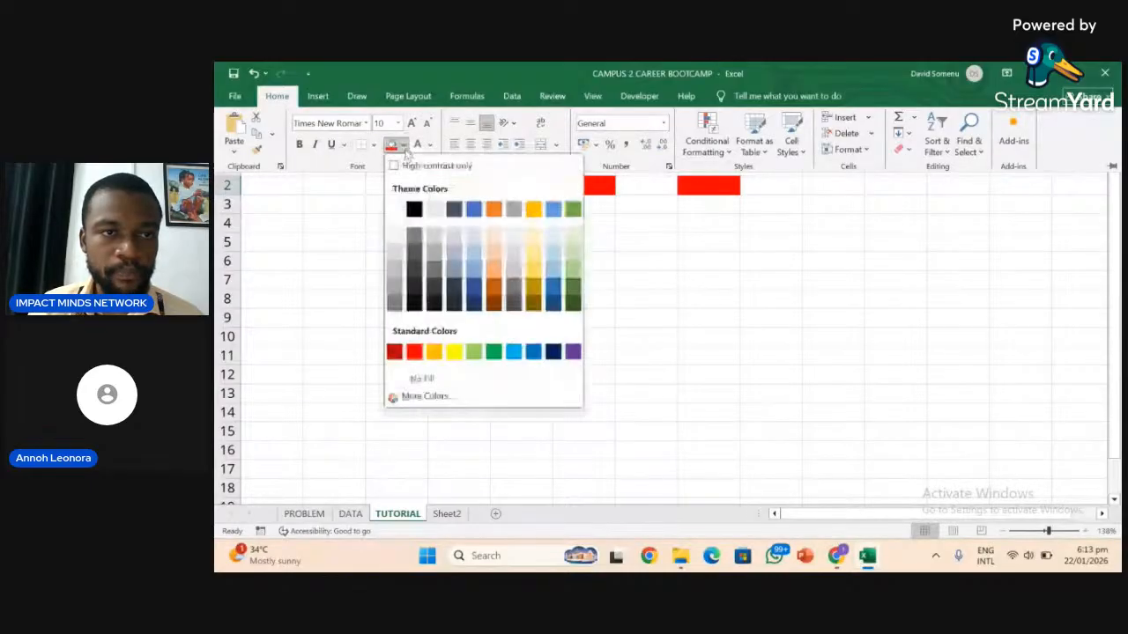
{"action": "left_click", "coordinate": [394, 209]}
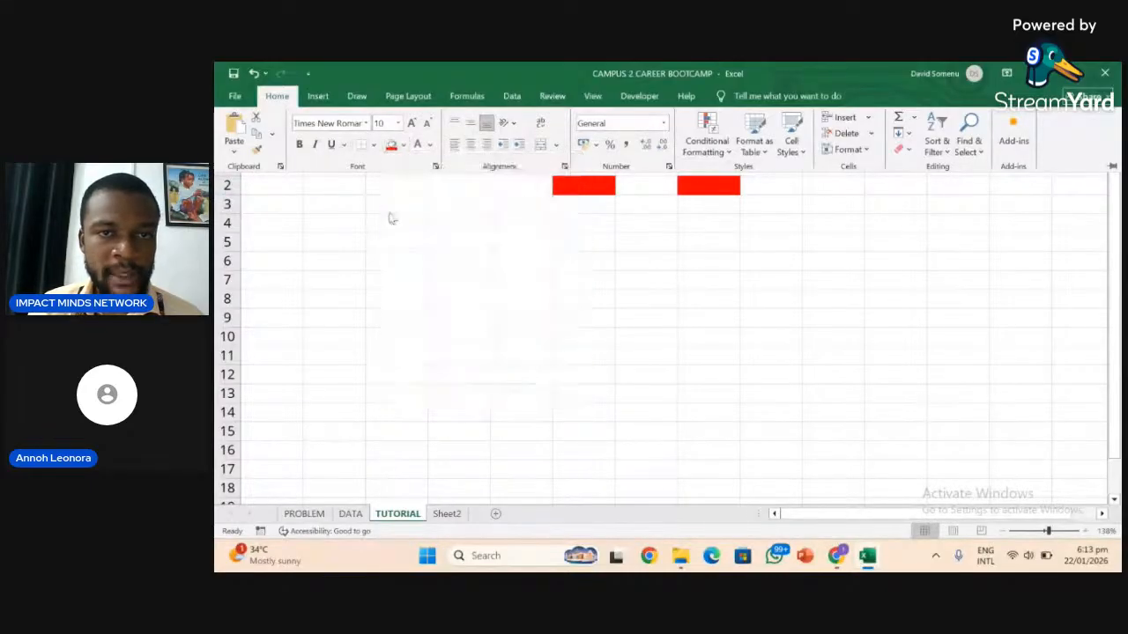
Change the fill color of cell F2 from red to white.
{"action": "left_click", "coordinate": [602, 181]}
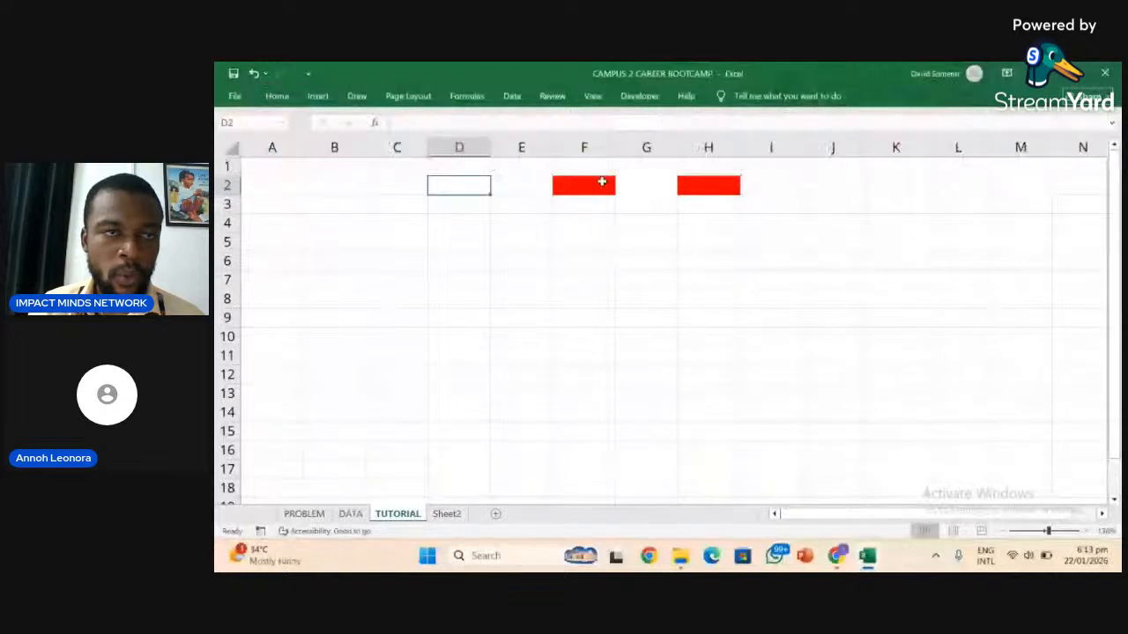
{"action": "left_click", "coordinate": [601, 182]}
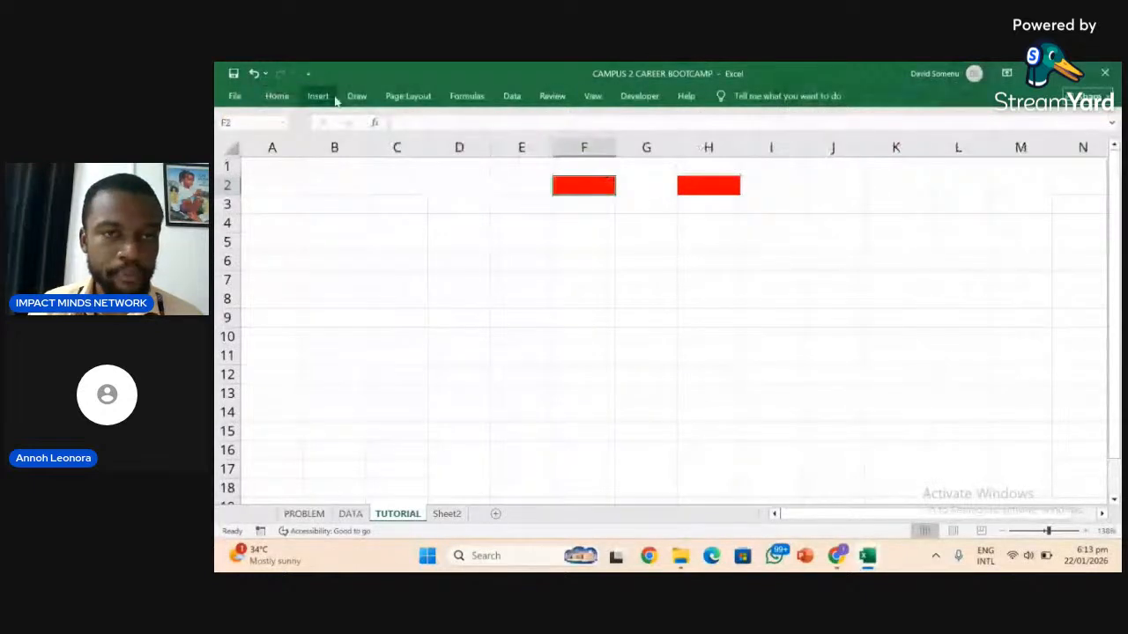
{"action": "left_click", "coordinate": [277, 96]}
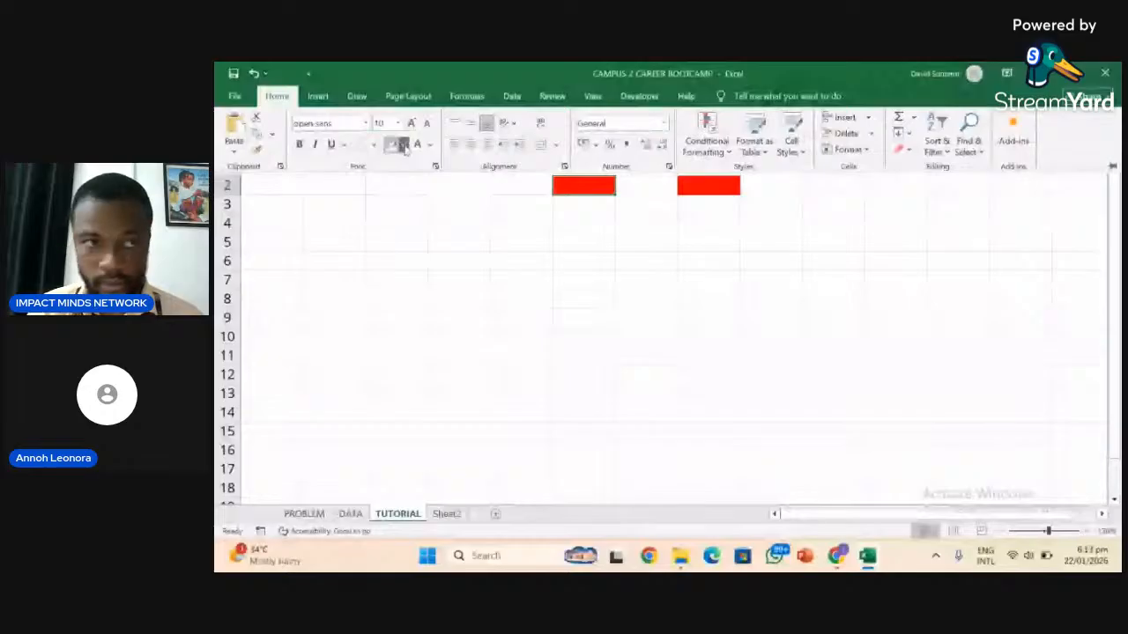
{"action": "left_click", "coordinate": [404, 146]}
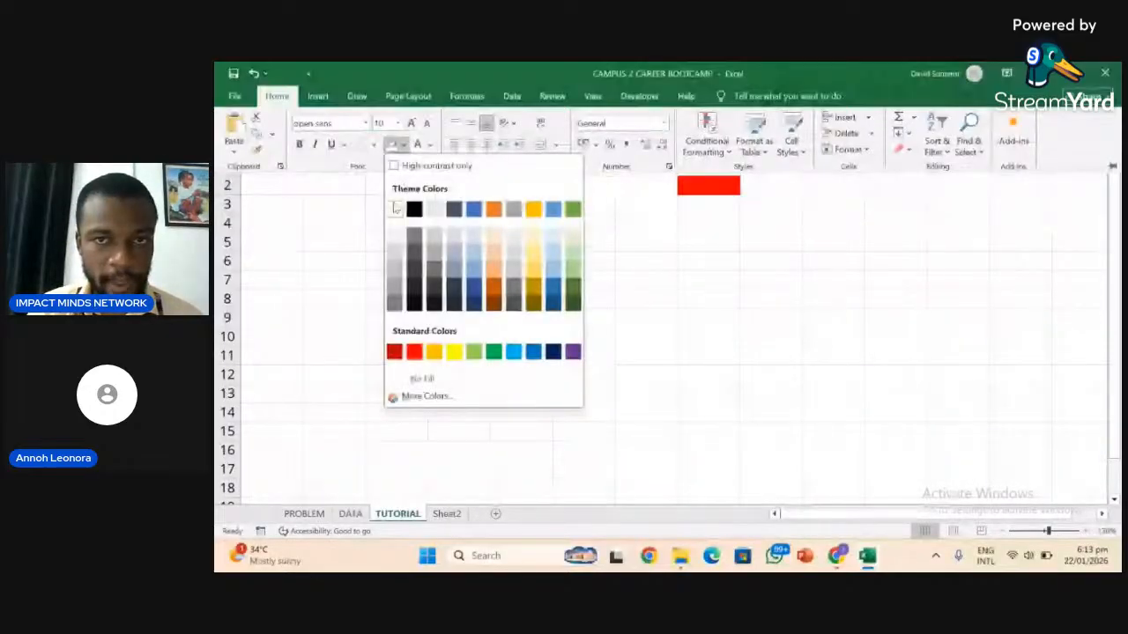
{"action": "left_click", "coordinate": [395, 208]}
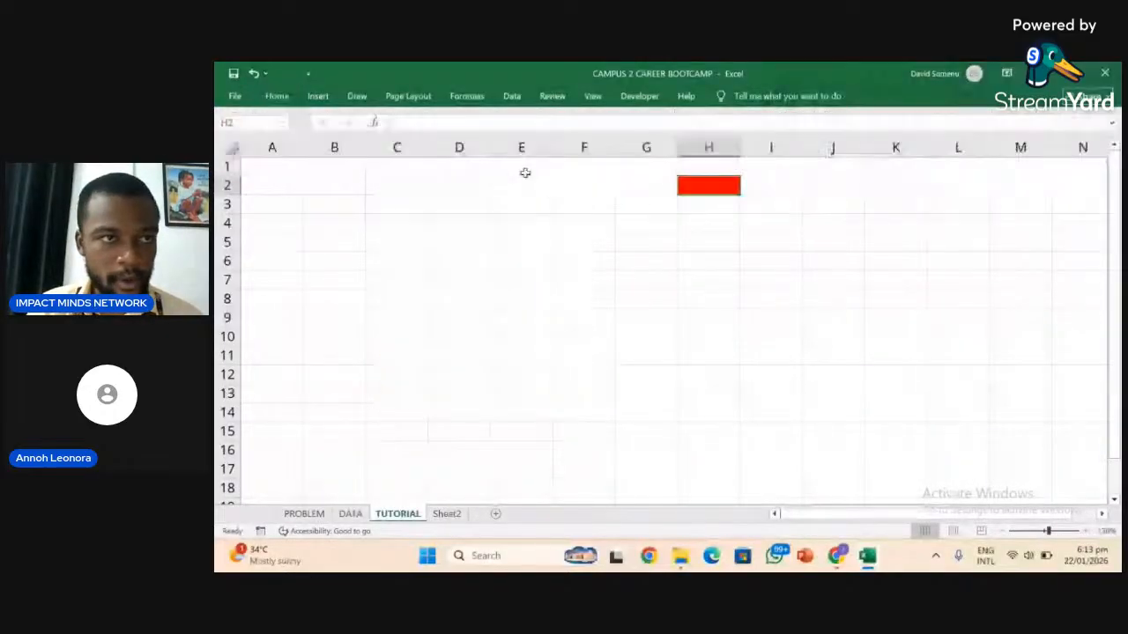
Recolor the remaining red cell, H2, with a white fill and move the selection away from it.
{"action": "left_click", "coordinate": [278, 96]}
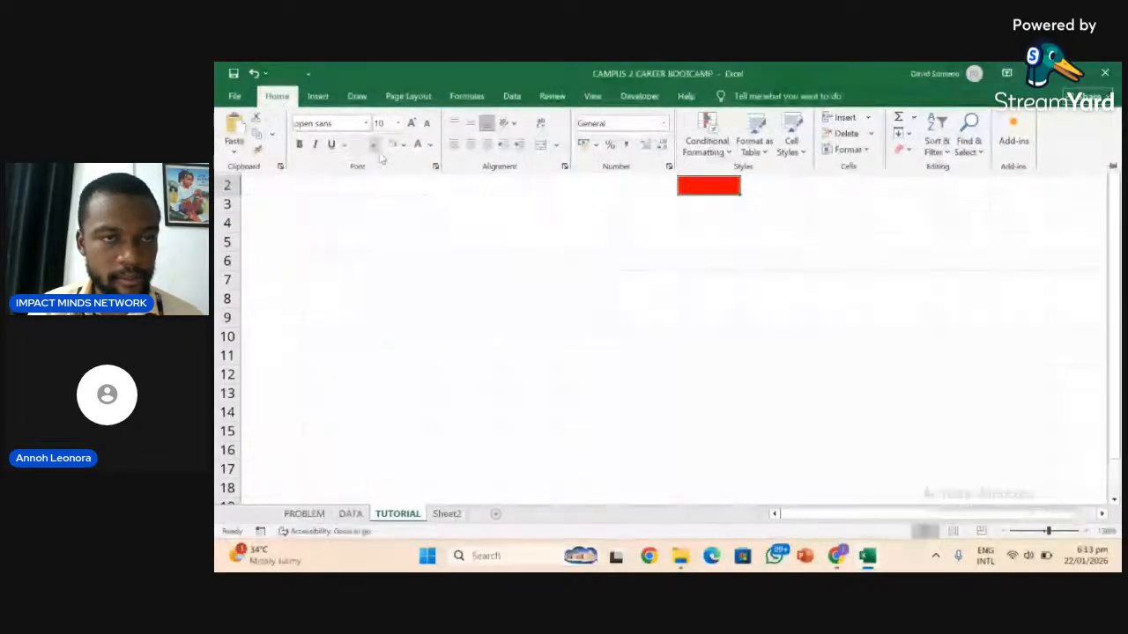
{"action": "left_click", "coordinate": [401, 145]}
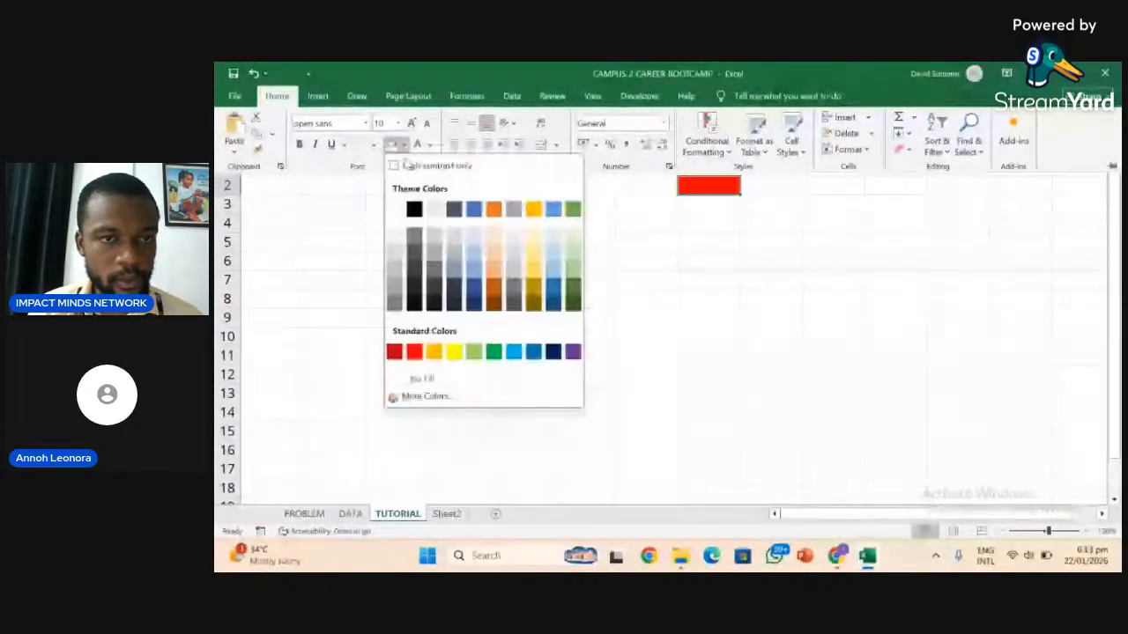
{"action": "left_click", "coordinate": [430, 208]}
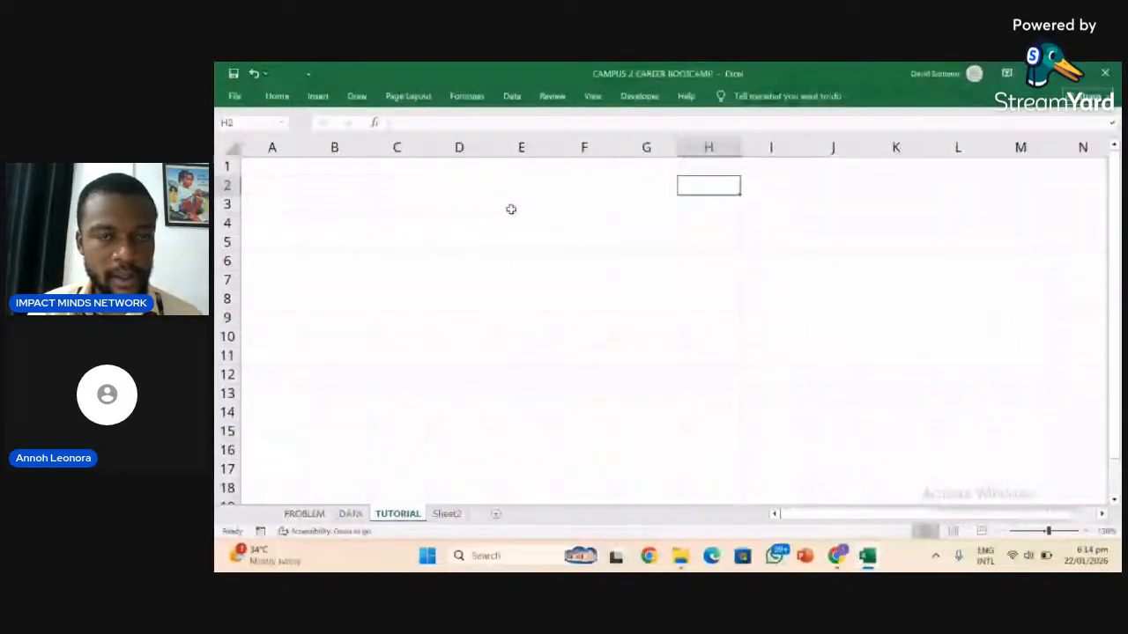
{"action": "left_click", "coordinate": [499, 257]}
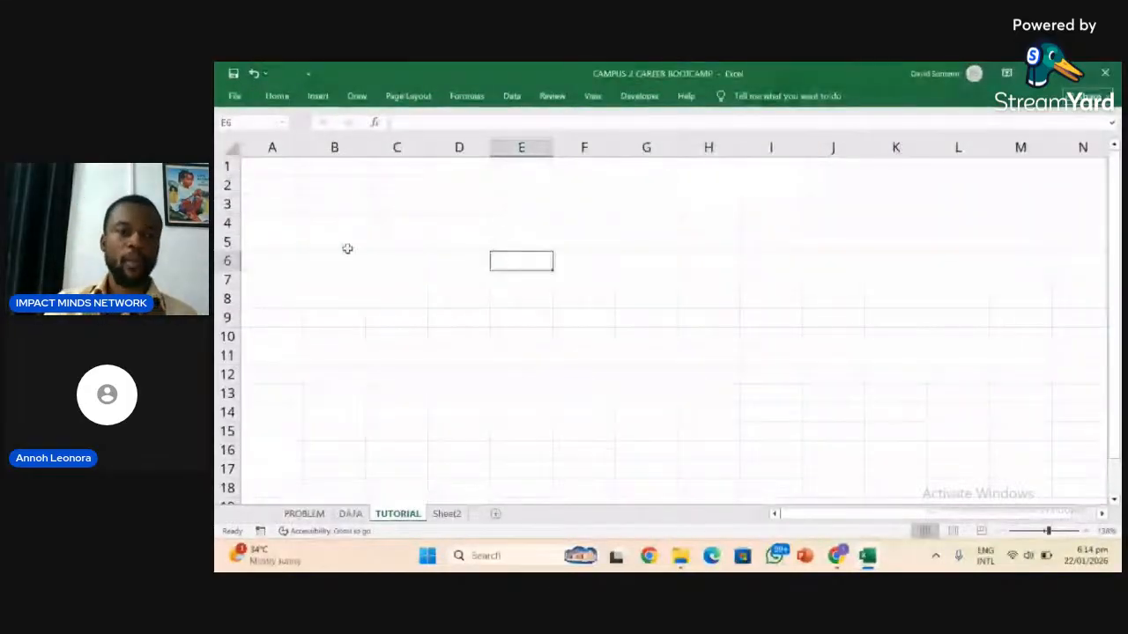
{"action": "left_click", "coordinate": [339, 277]}
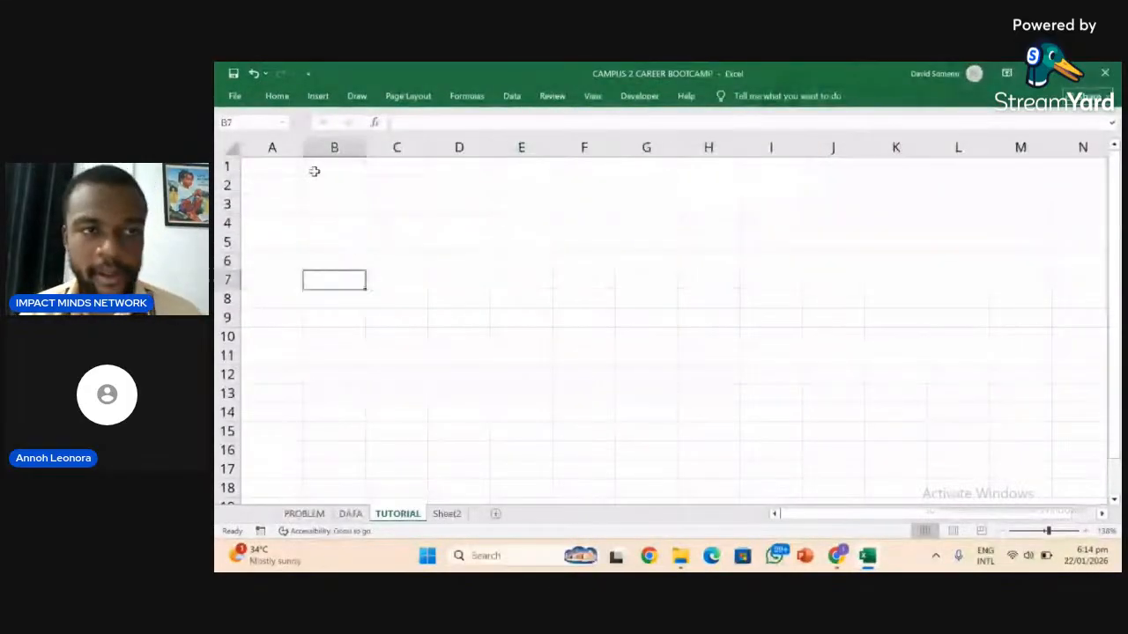
Enter a sample sentence in cell A1 consisting of a first name followed by "goes to school everyday".
{"action": "left_click", "coordinate": [268, 167]}
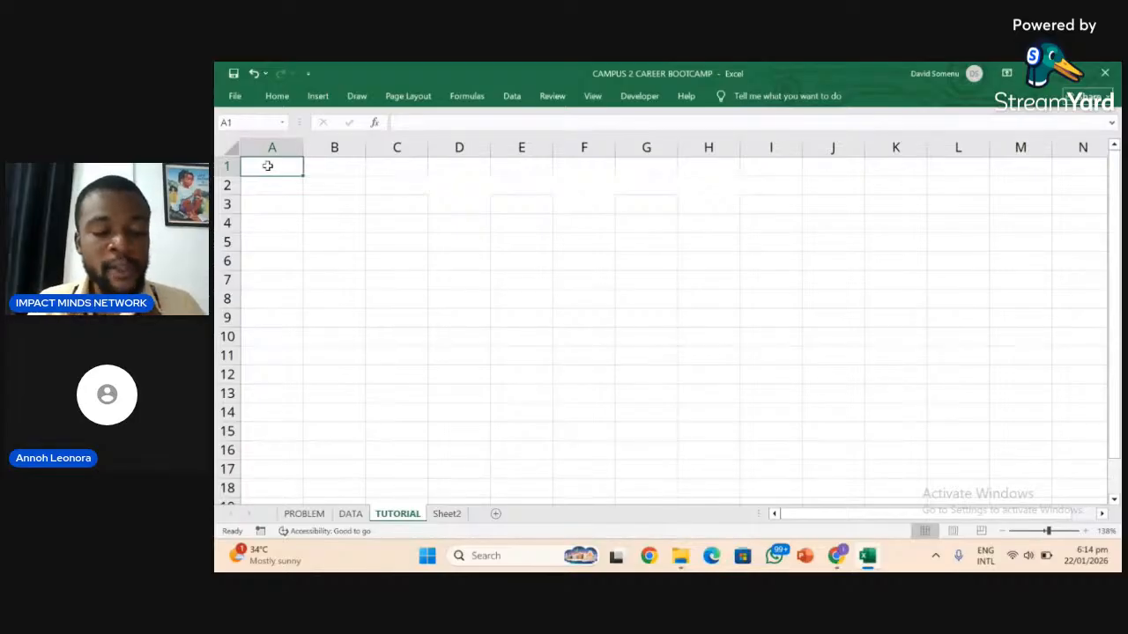
{"action": "double_click", "coordinate": [268, 166]}
{"action": "type", "text": "Adzoa"}
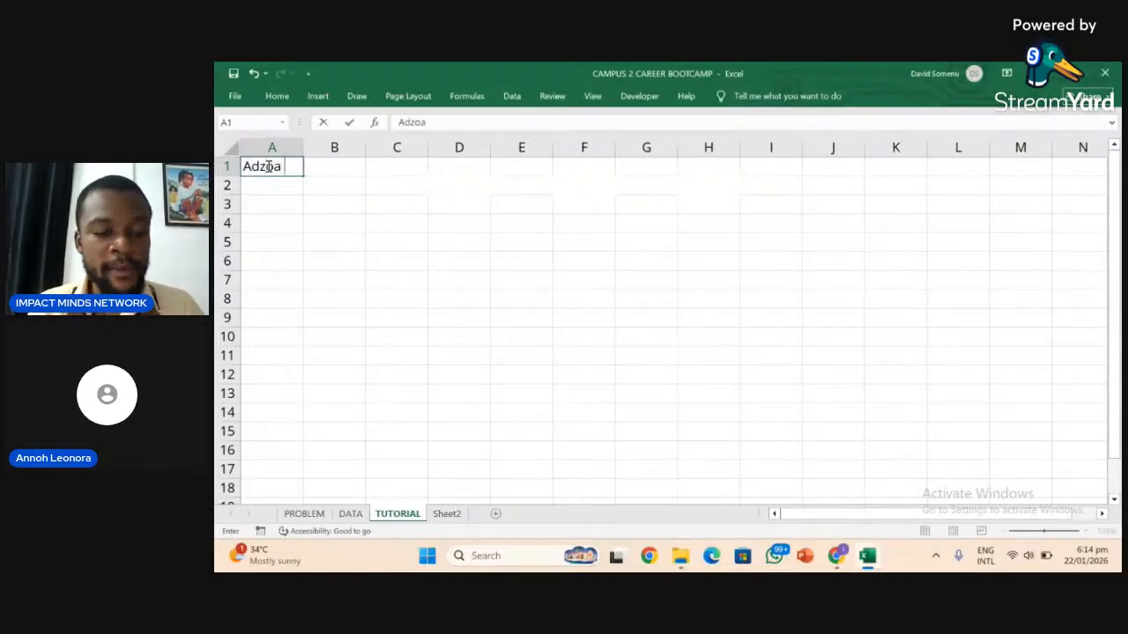
{"action": "type", "text": " go"}
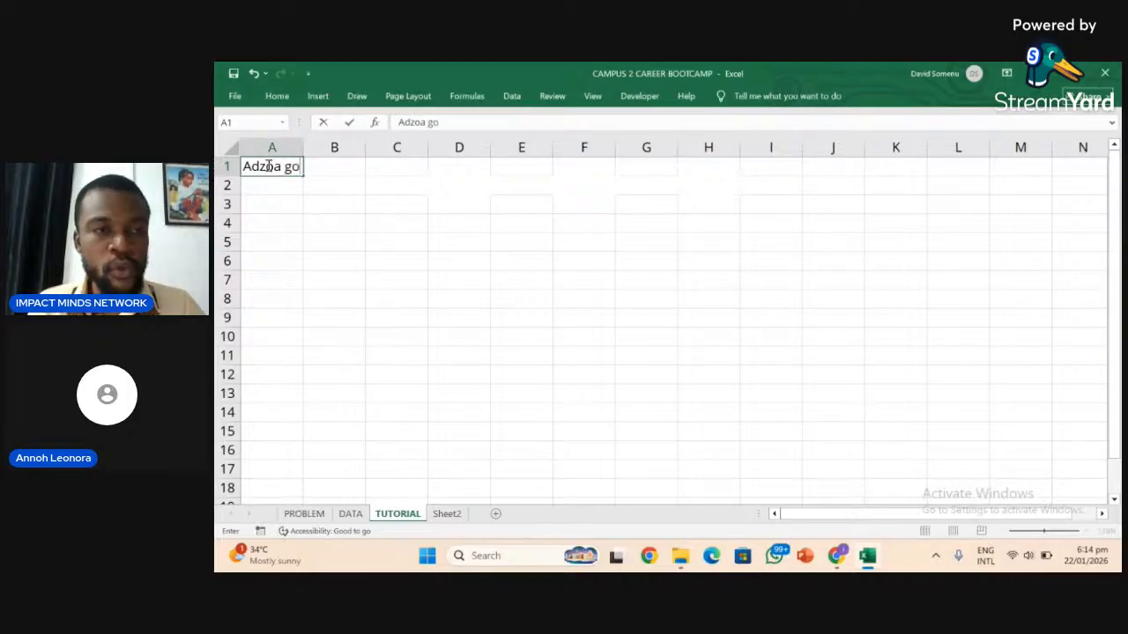
{"action": "type", "text": "es to s"}
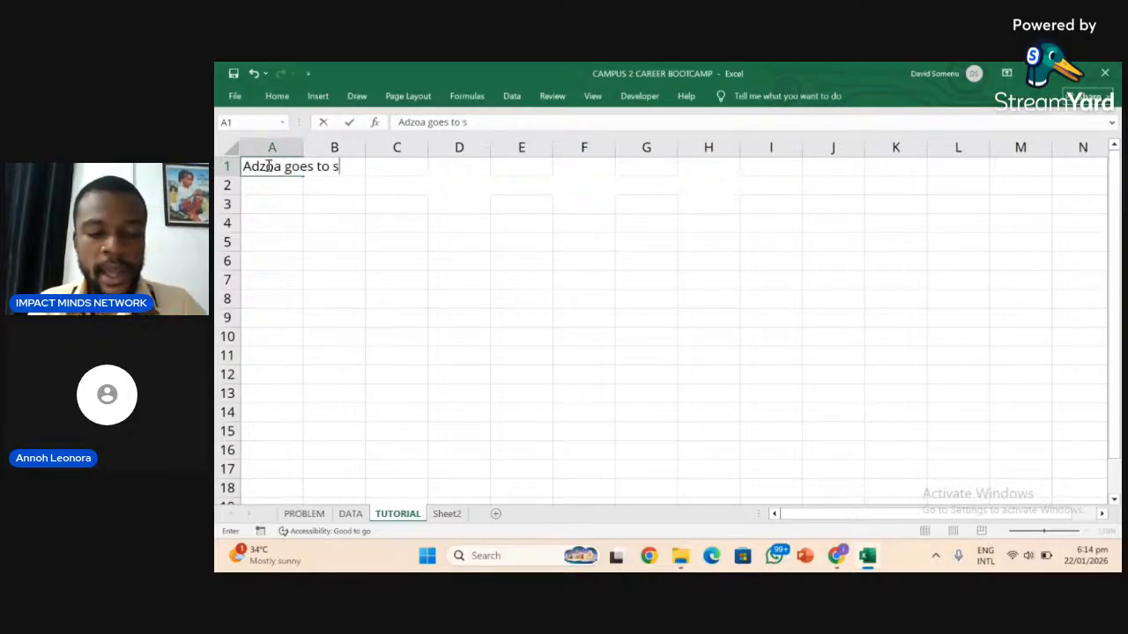
{"action": "type", "text": "chool "}
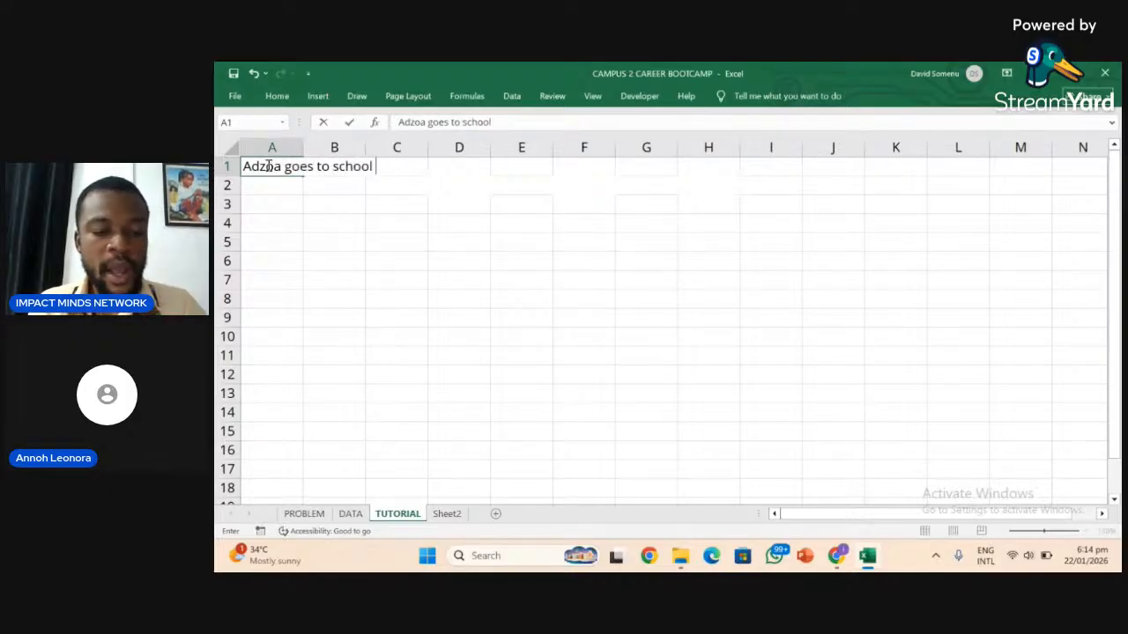
{"action": "type", "text": "every"}
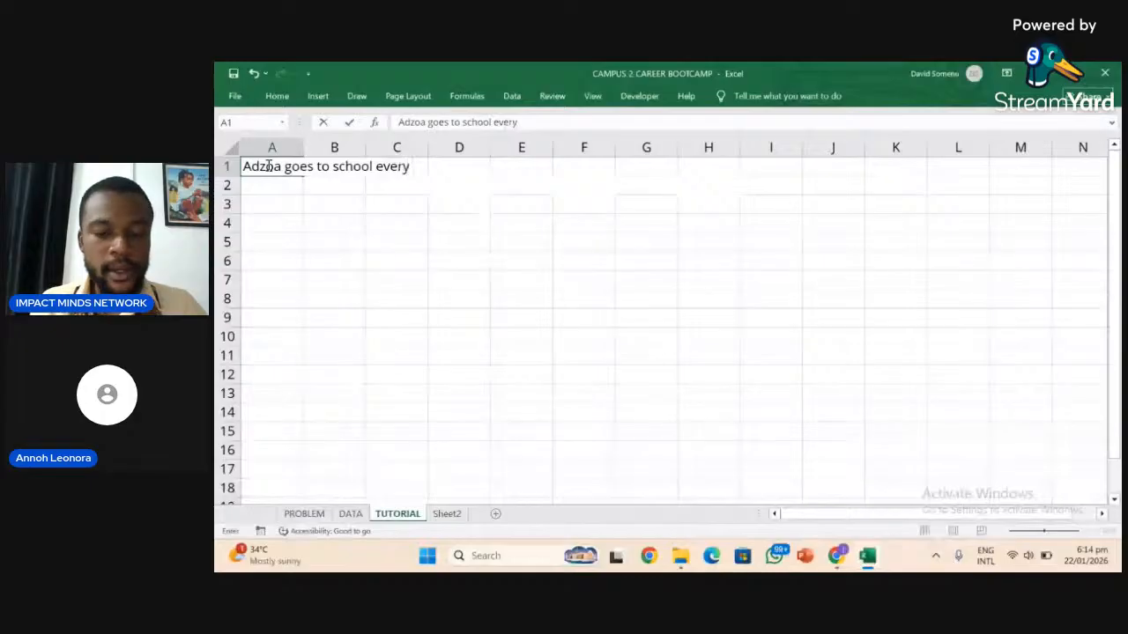
{"action": "type", "text": "day"}
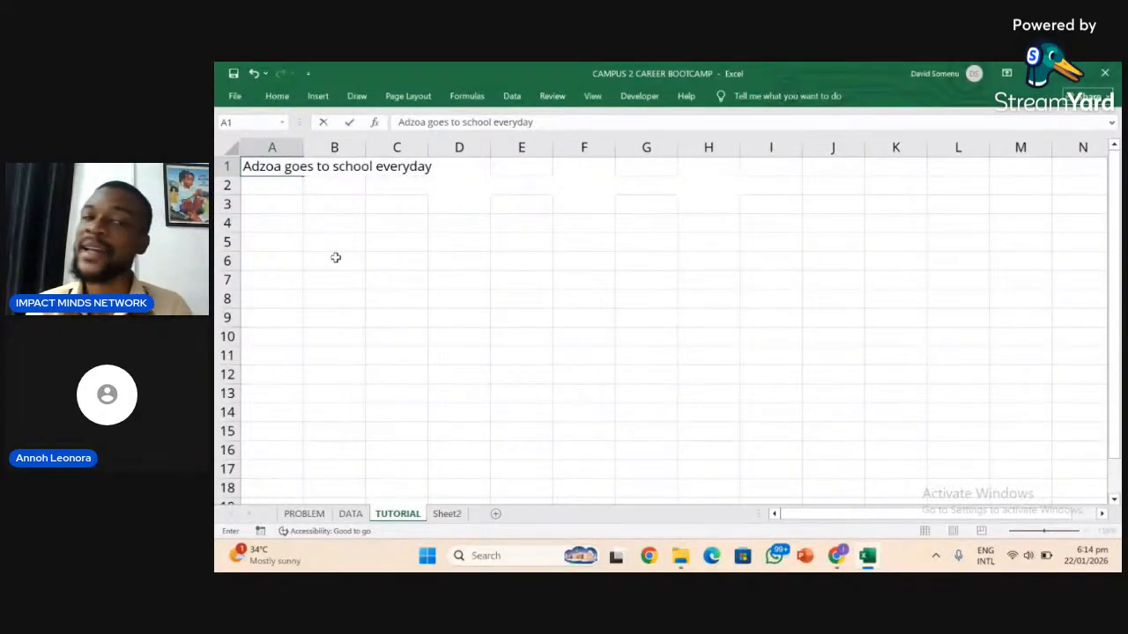
{"action": "key", "text": "Return"}
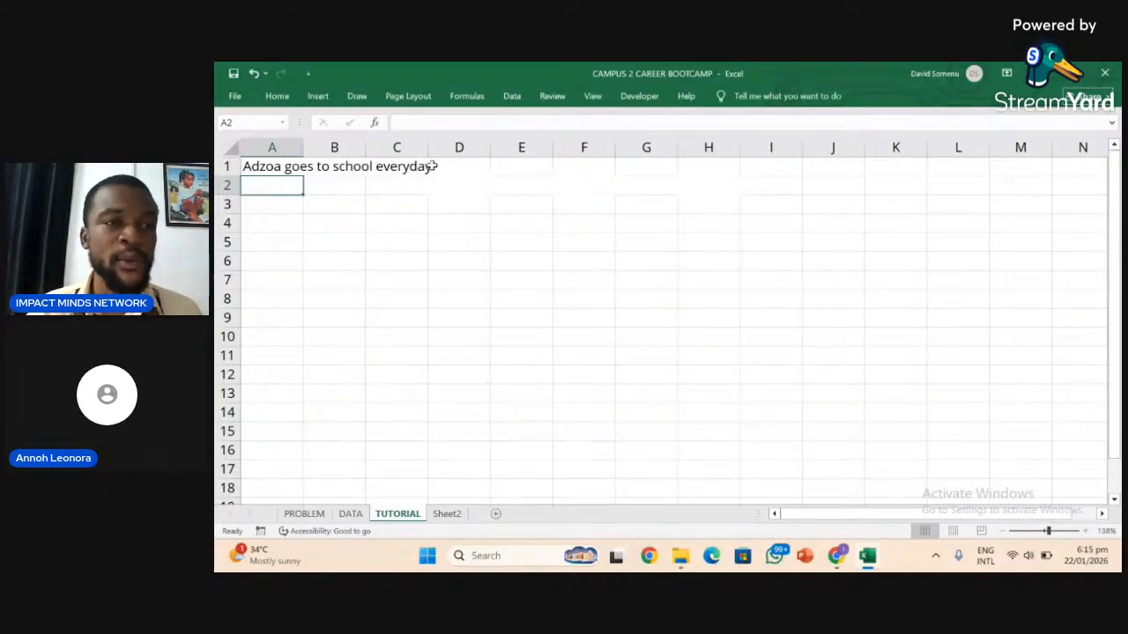
Widen column A by hand until the whole sentence in A1 fits inside the cell.
{"action": "left_click", "coordinate": [260, 167]}
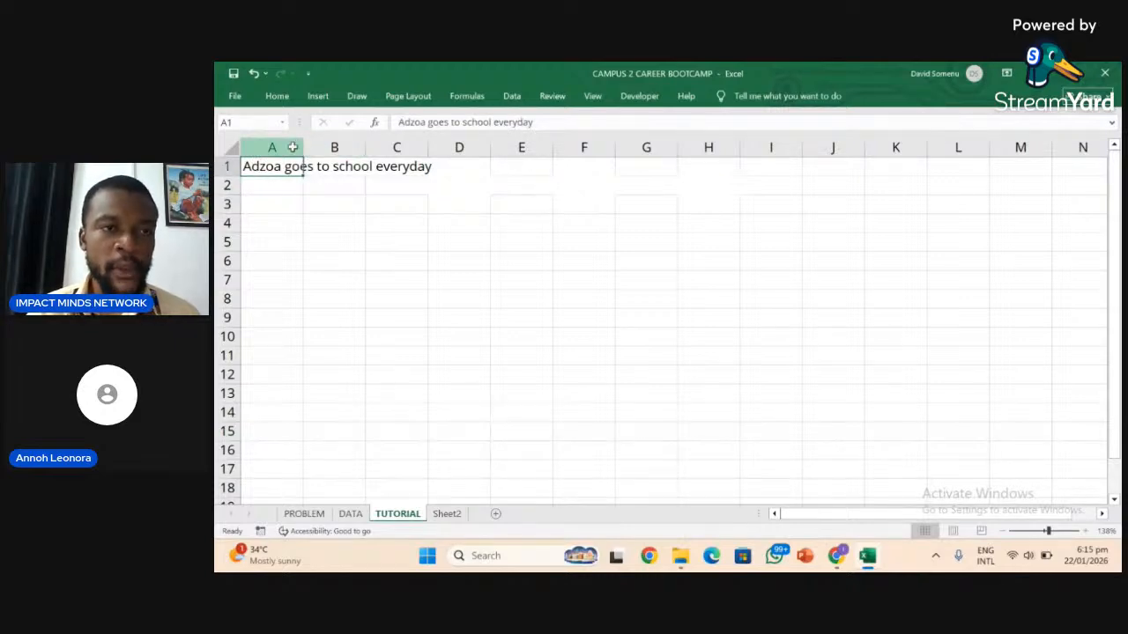
{"action": "left_click", "coordinate": [293, 147]}
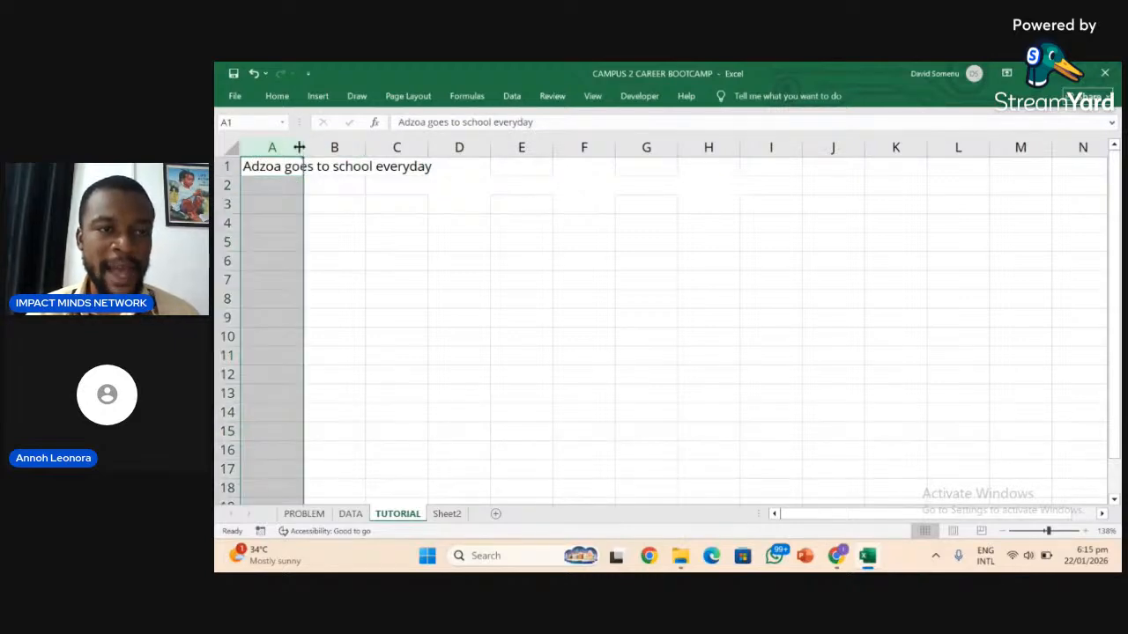
{"action": "left_click", "coordinate": [408, 205]}
{"action": "left_click", "coordinate": [282, 183]}
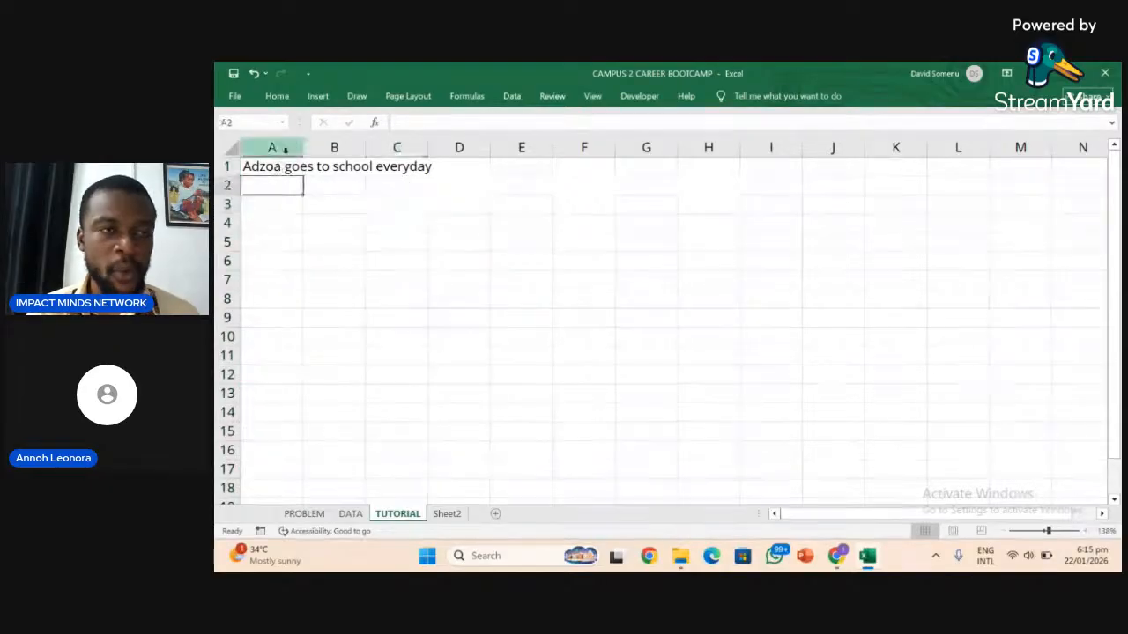
{"action": "left_click", "coordinate": [285, 148]}
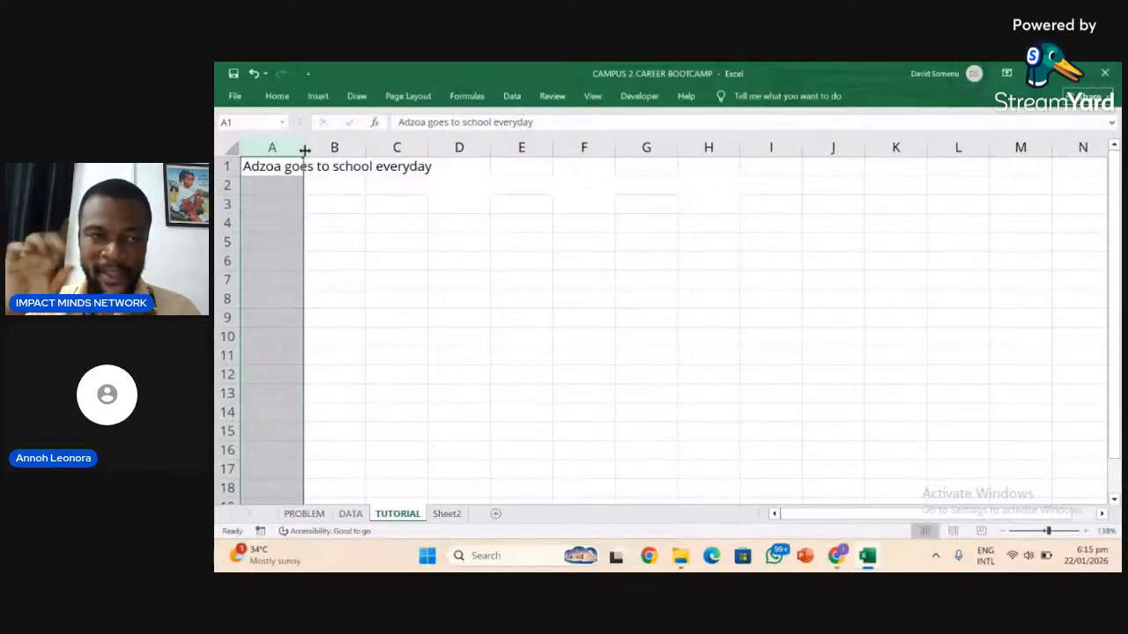
{"action": "left_click_drag", "start_coordinate": [304, 150], "coordinate": [444, 151]}
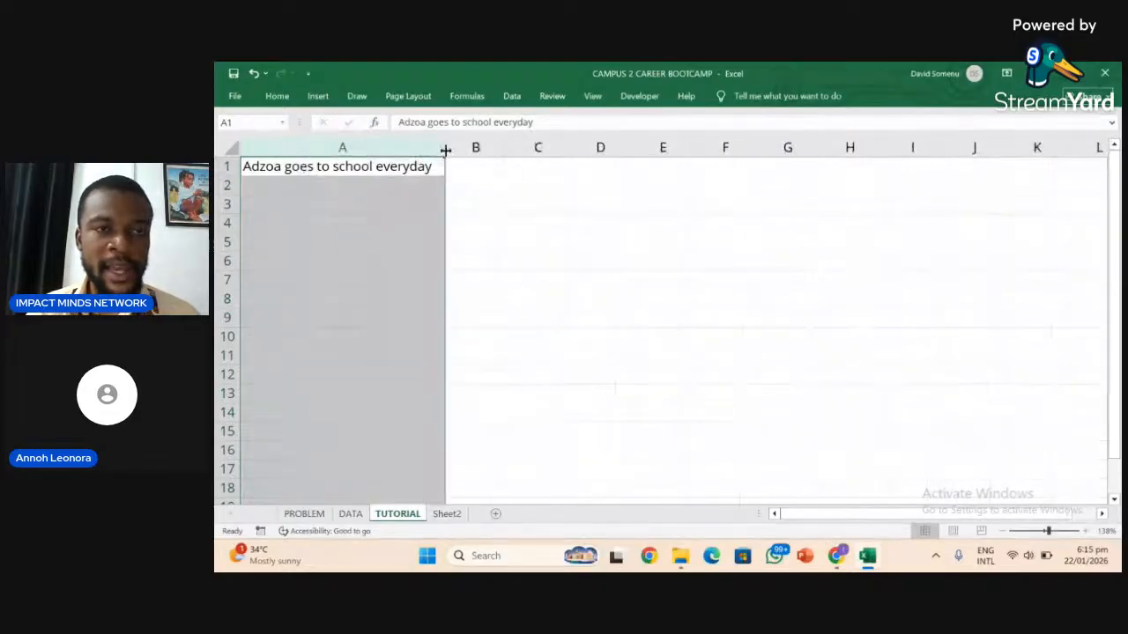
{"action": "left_click", "coordinate": [388, 204]}
{"action": "left_click", "coordinate": [376, 166]}
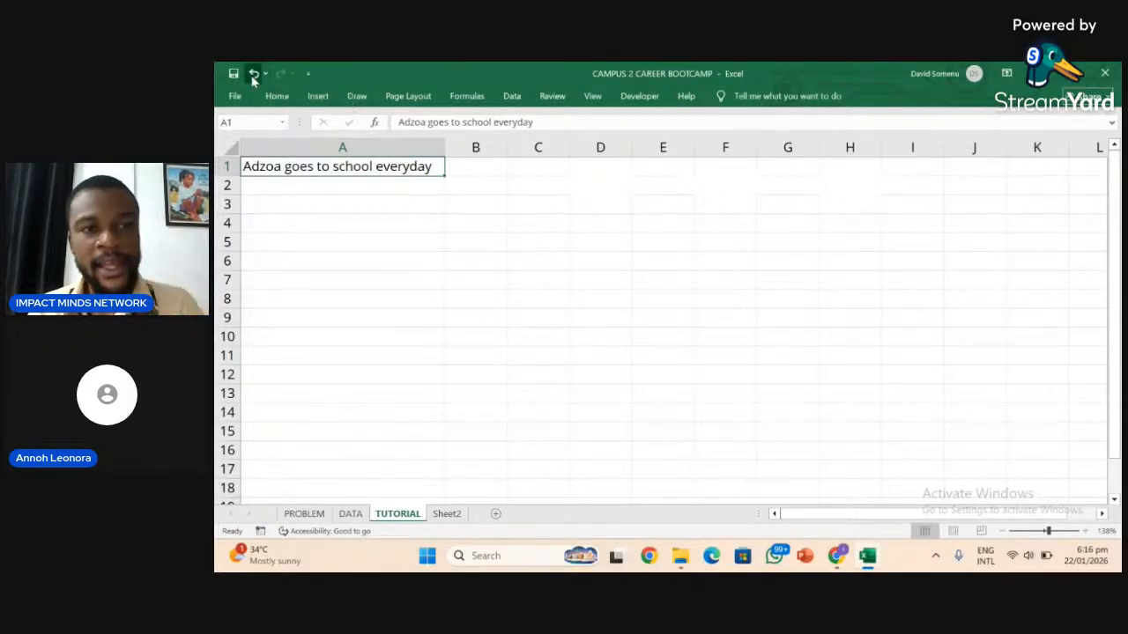
Undo the widening of column A and reselect cell A1.
{"action": "left_click", "coordinate": [252, 75]}
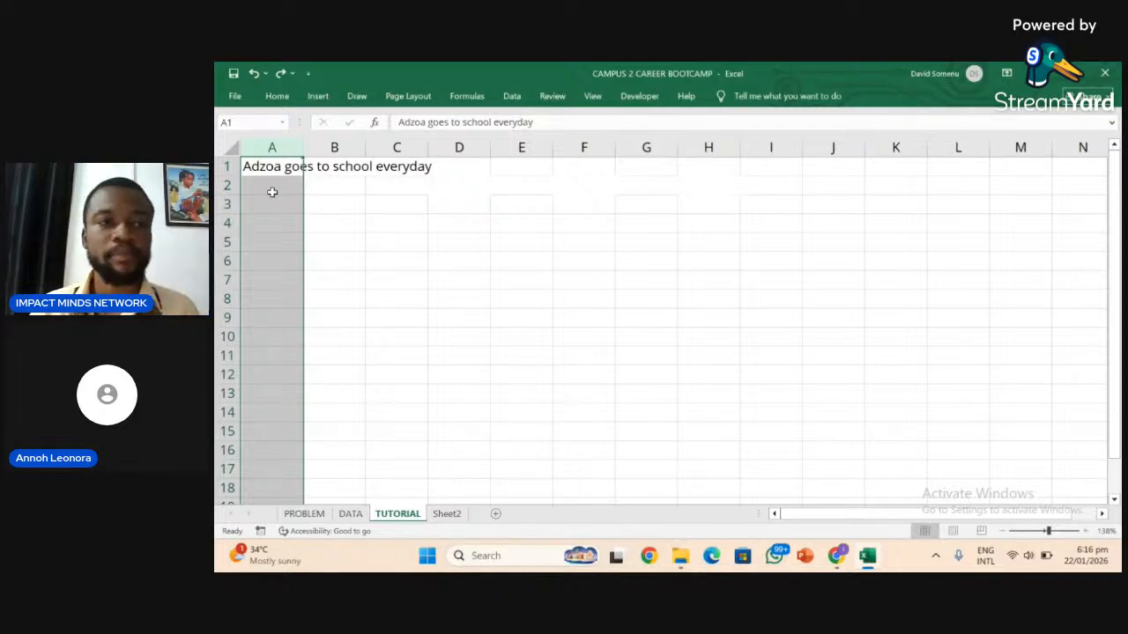
{"action": "left_click", "coordinate": [356, 200]}
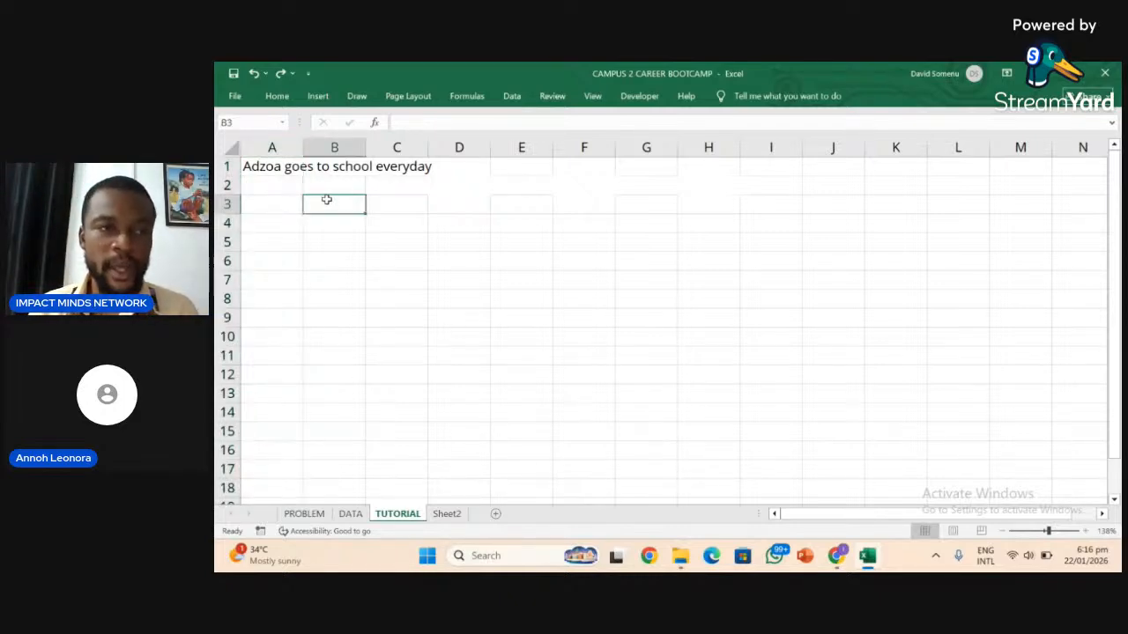
{"action": "left_click", "coordinate": [286, 172]}
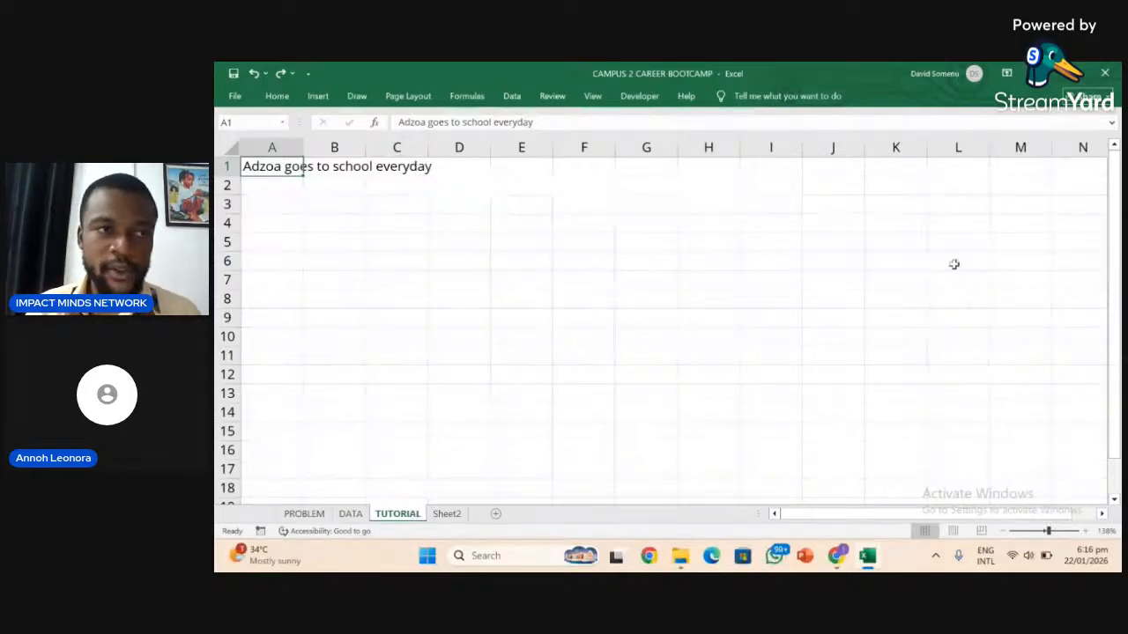
Auto-fit all columns of the TUTORIAL sheet to their contents, and undo the resizing.
{"action": "left_click", "coordinate": [231, 148]}
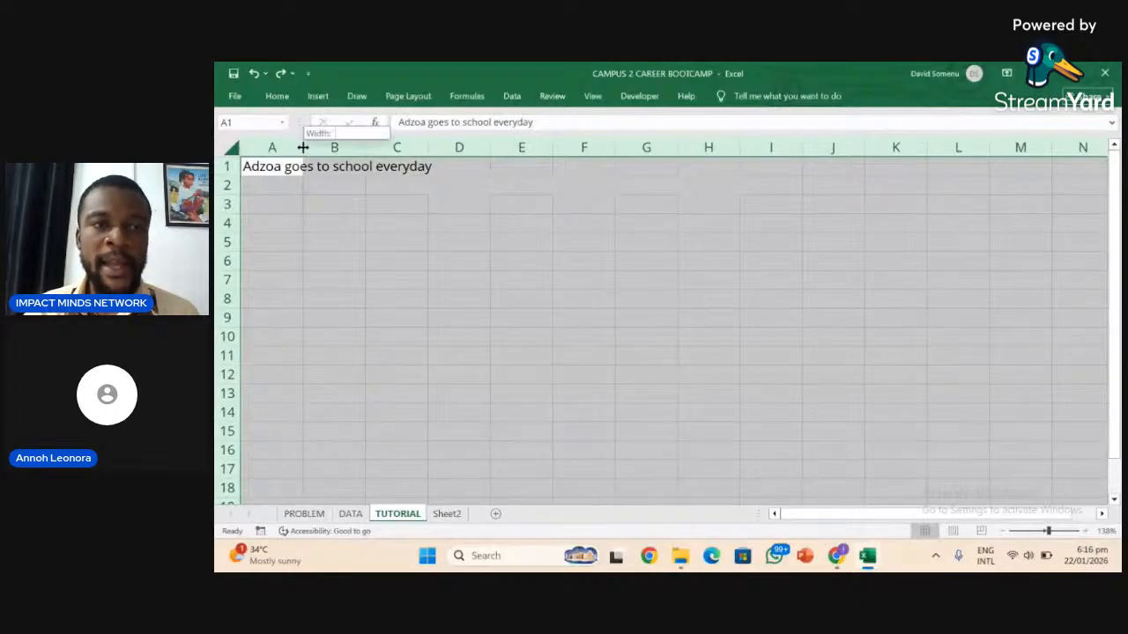
{"action": "double_click", "coordinate": [302, 147]}
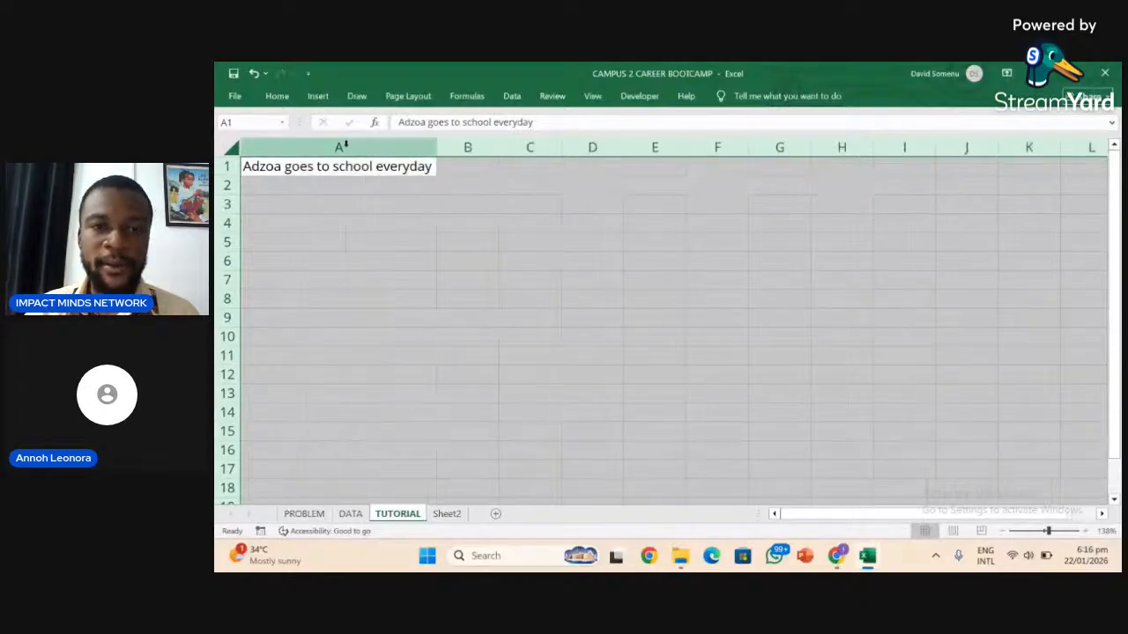
{"action": "left_click", "coordinate": [607, 166]}
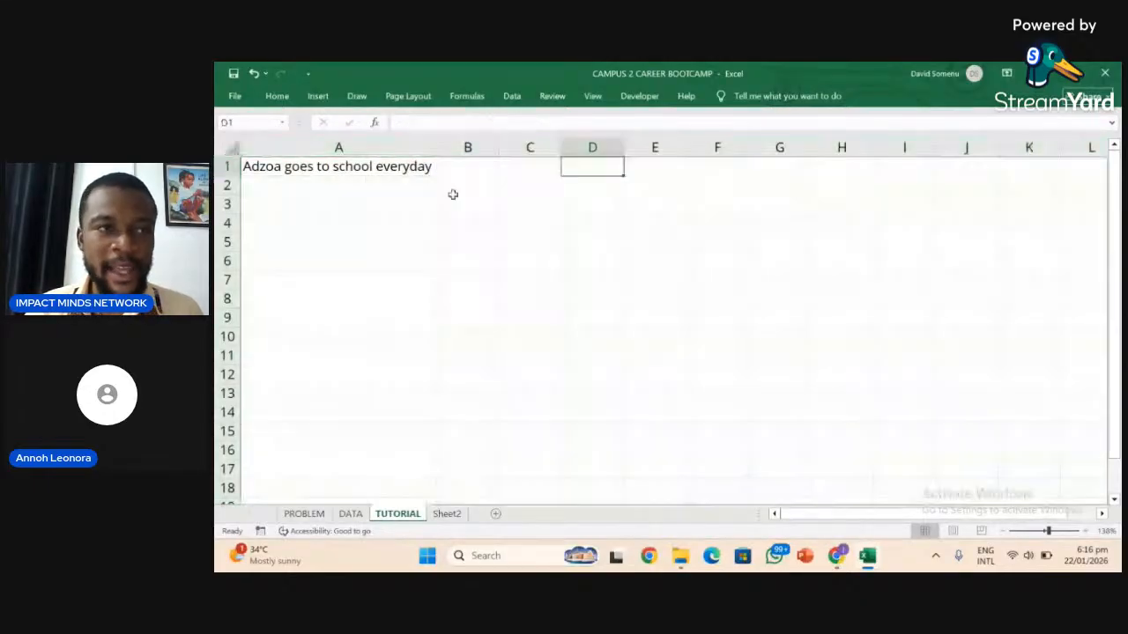
{"action": "left_click", "coordinate": [254, 74]}
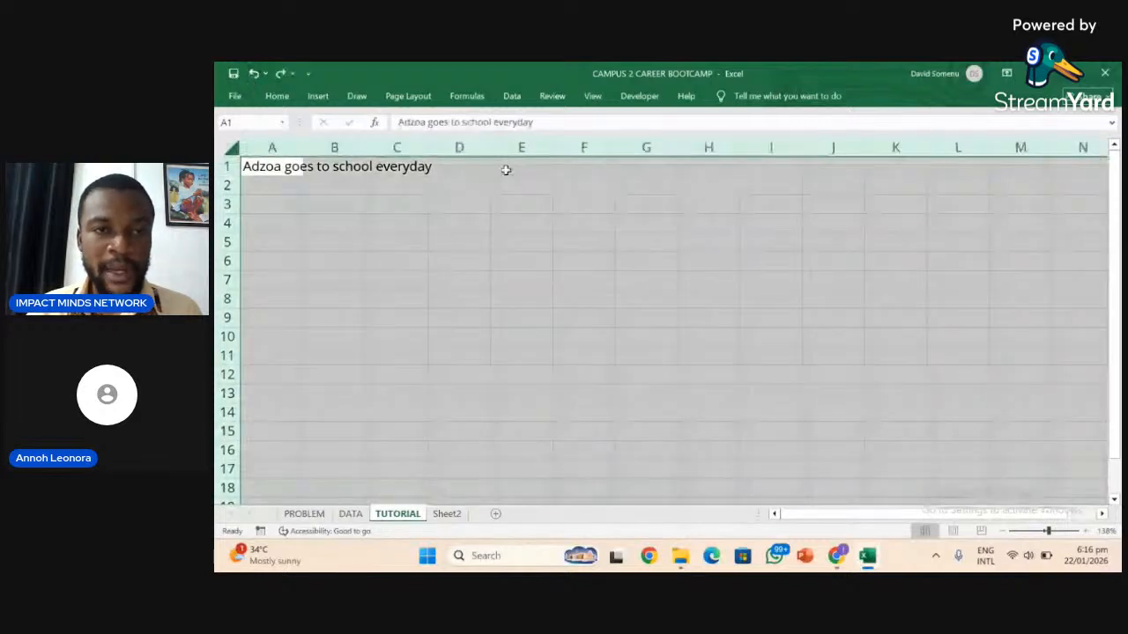
Enter a sample sentence in cell E1 consisting of a first name followed by "goes to school".
{"action": "left_click", "coordinate": [506, 169]}
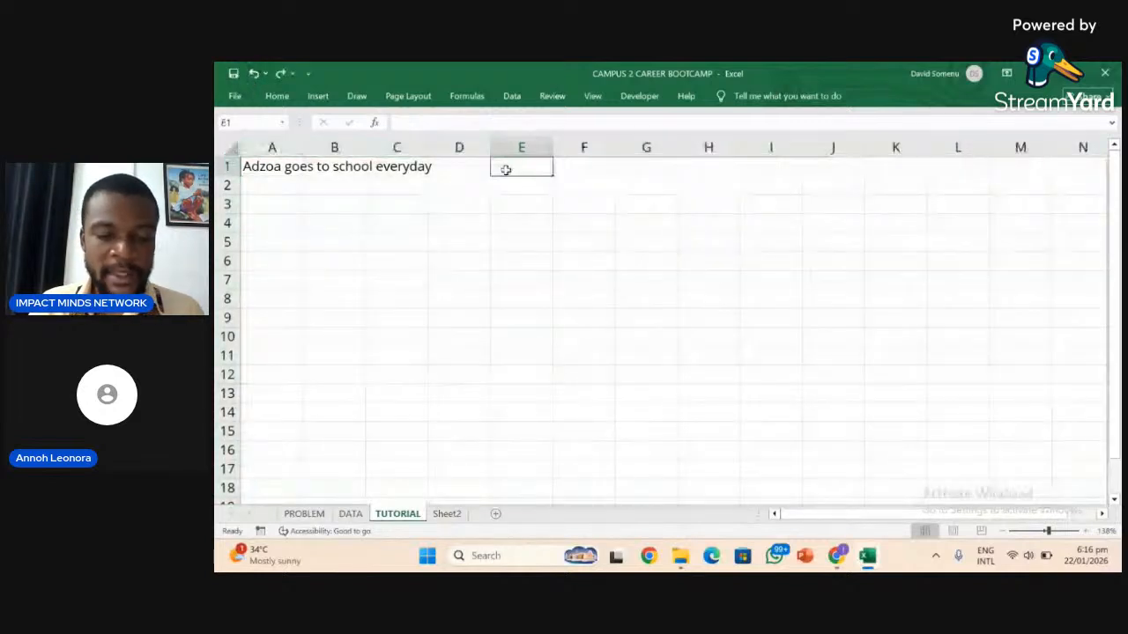
{"action": "type", "text": "kofi"}
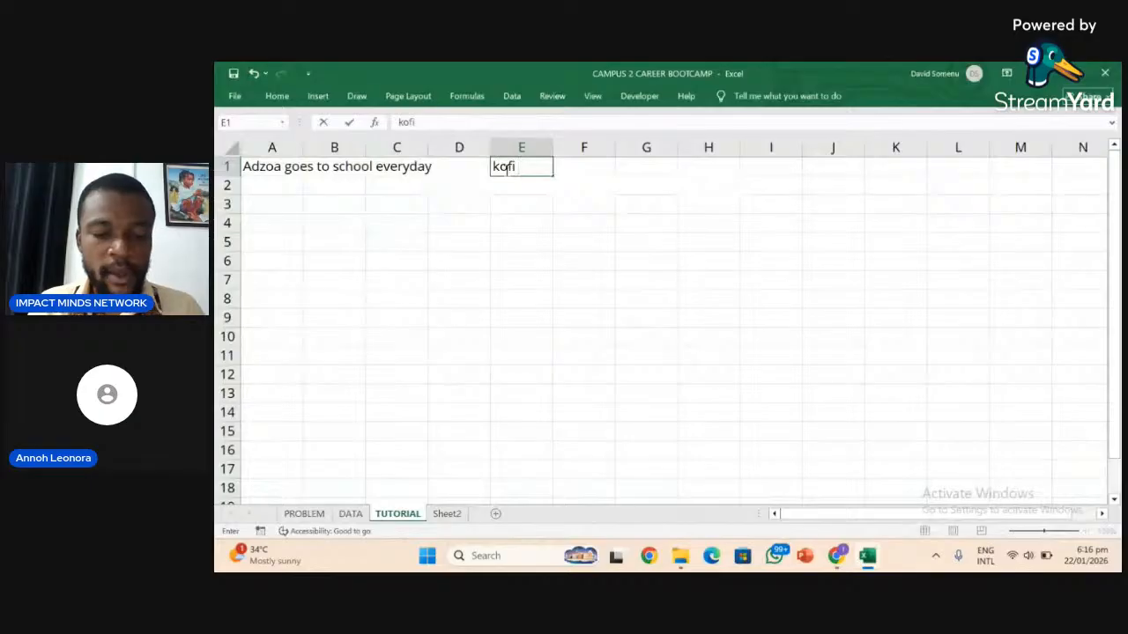
{"action": "type", "text": " goesz"}
{"action": "key", "text": "BackSpace"}
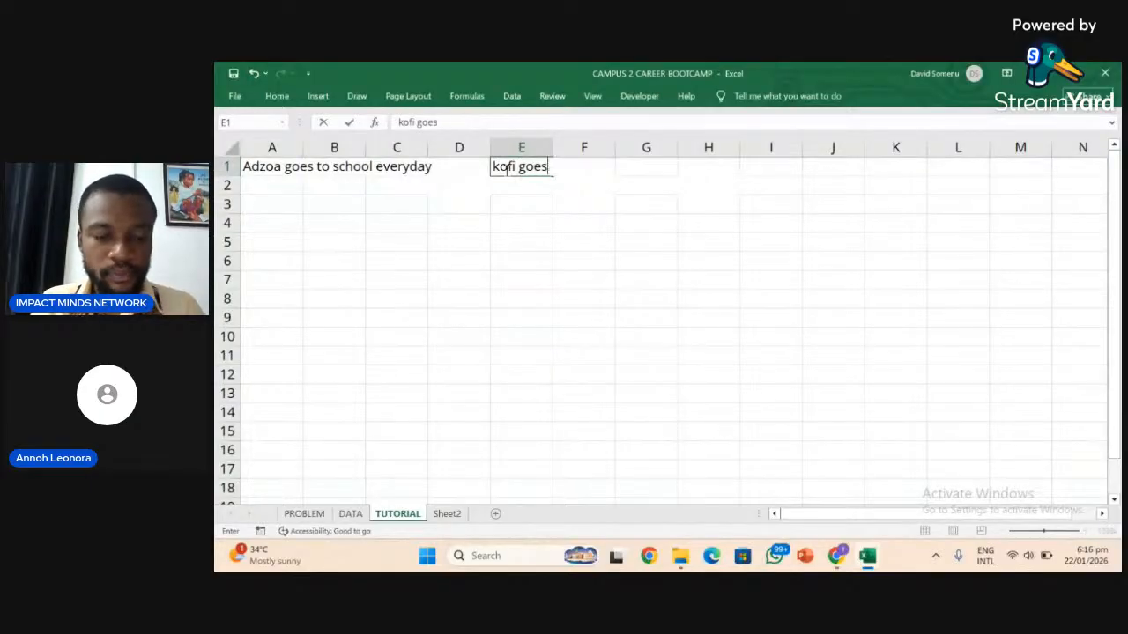
{"action": "type", "text": "to s"}
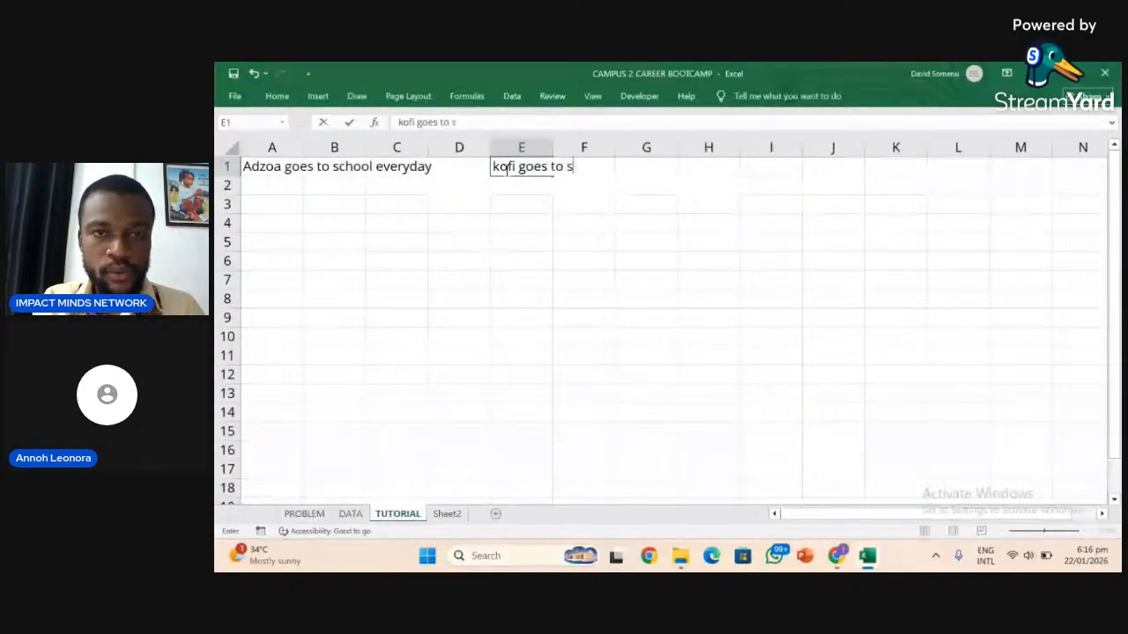
{"action": "type", "text": "chool"}
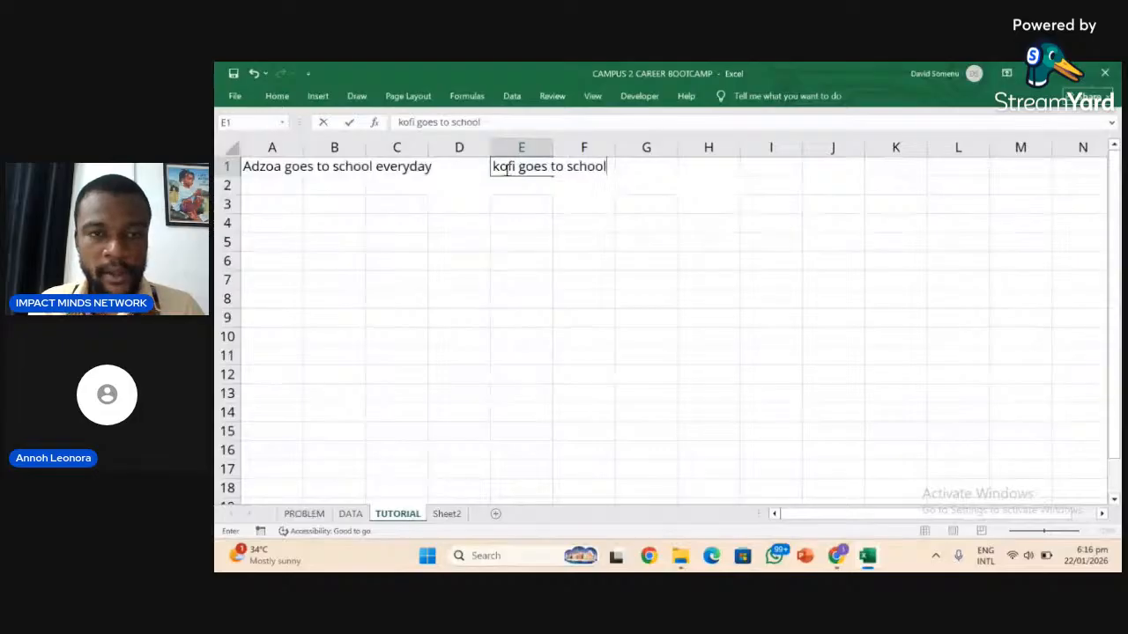
{"action": "left_click", "coordinate": [516, 219]}
{"action": "left_click", "coordinate": [504, 173]}
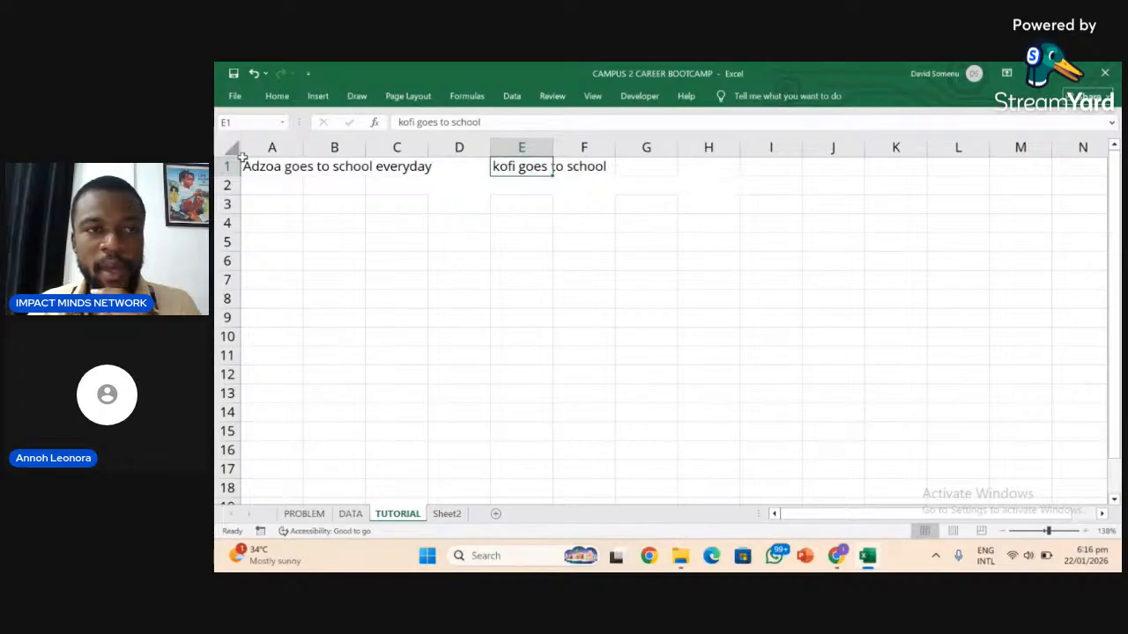
Auto-fit all columns of the sheet at once so the sentences in A1 and E1 both fit their cells.
{"action": "left_click", "coordinate": [330, 240]}
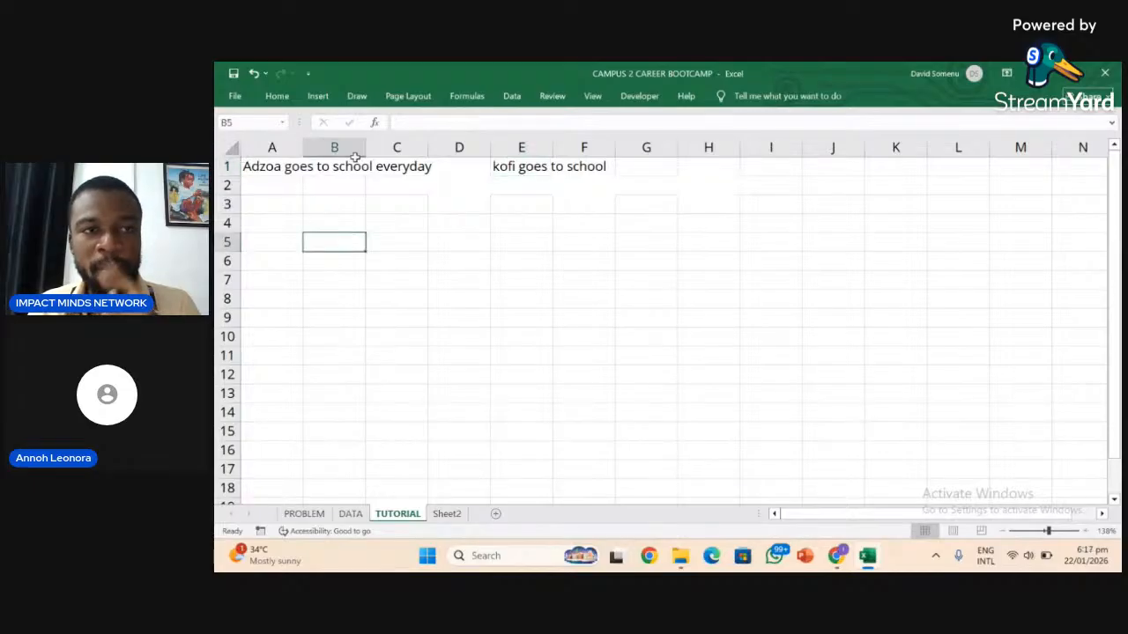
{"action": "left_click", "coordinate": [232, 146]}
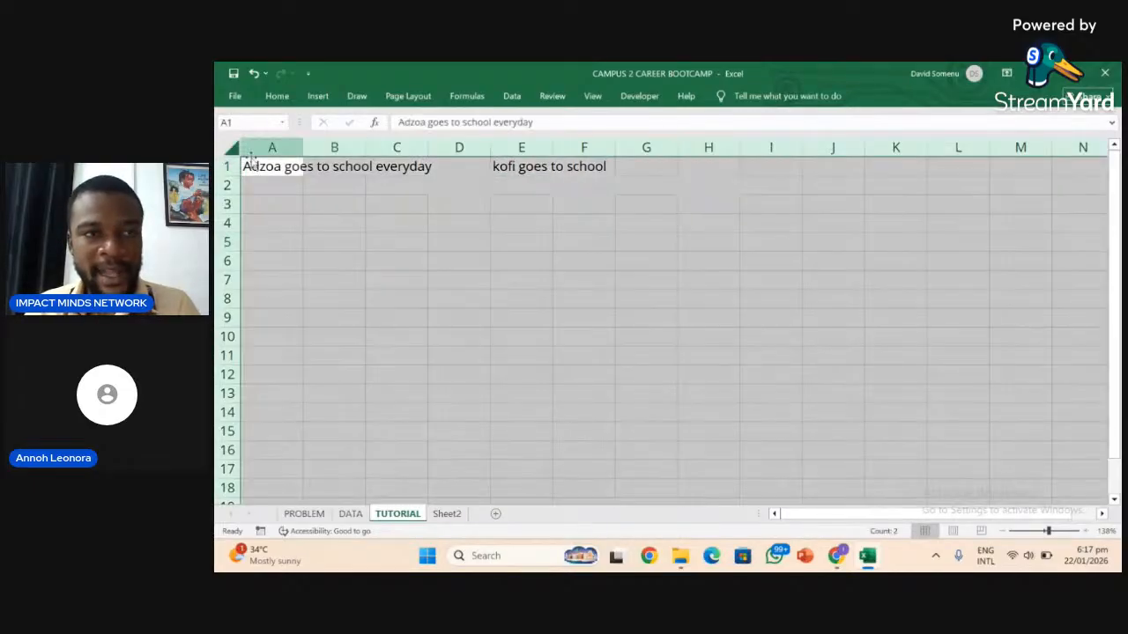
{"action": "double_click", "coordinate": [306, 149]}
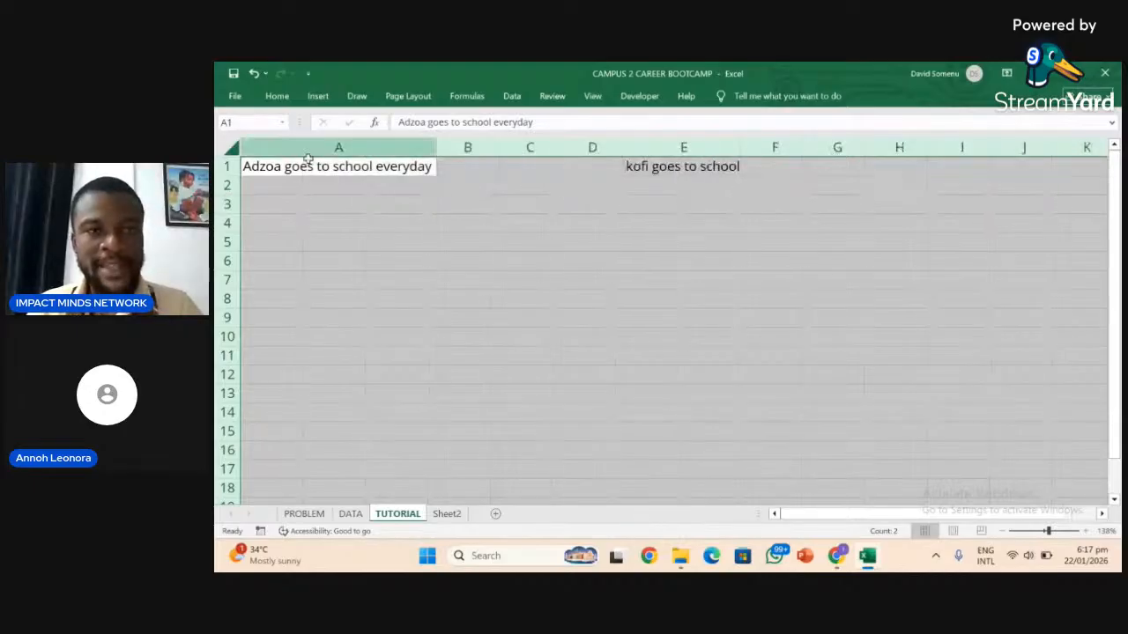
{"action": "left_click", "coordinate": [307, 170]}
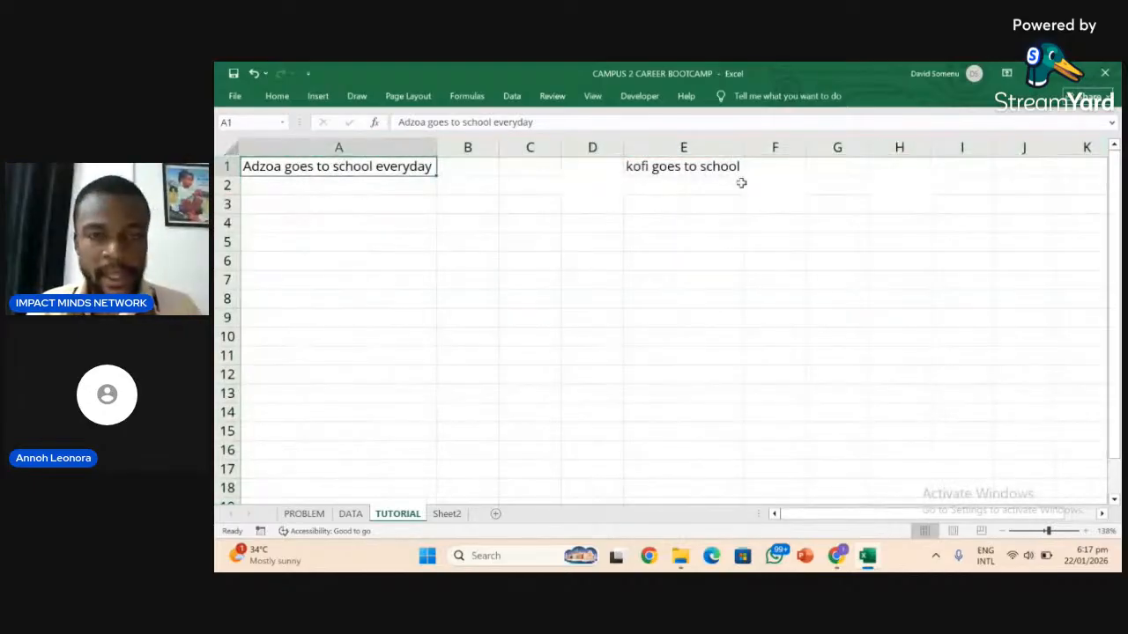
Clear the sentences from cells E1 and A1, and narrow column A by hand to slightly wider than column B.
{"action": "left_click", "coordinate": [732, 172]}
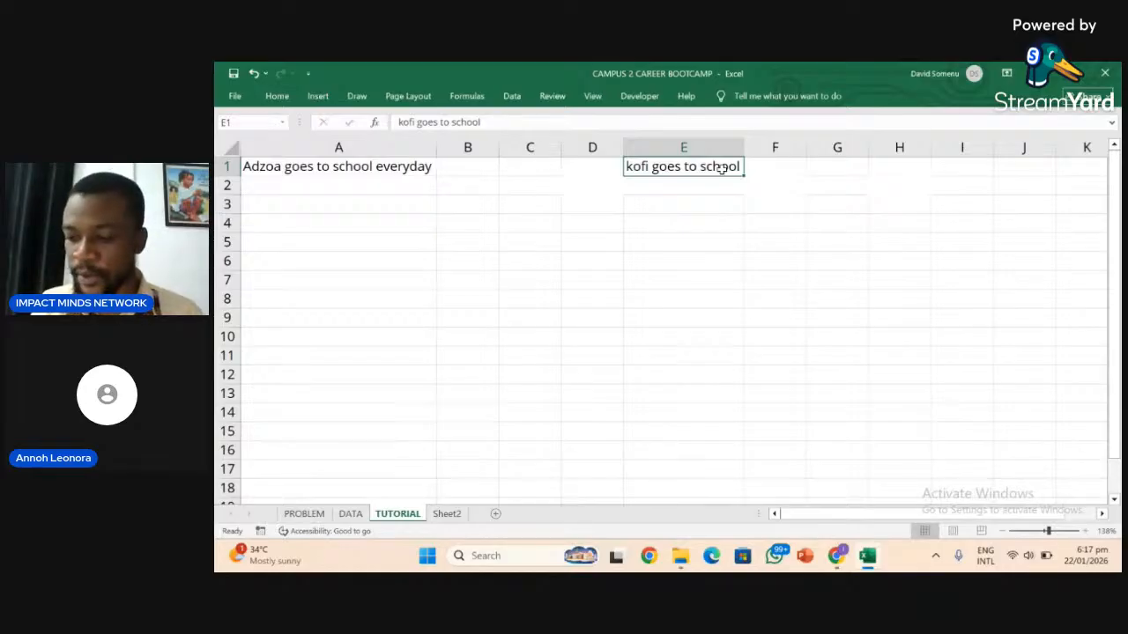
{"action": "key", "text": "Delete"}
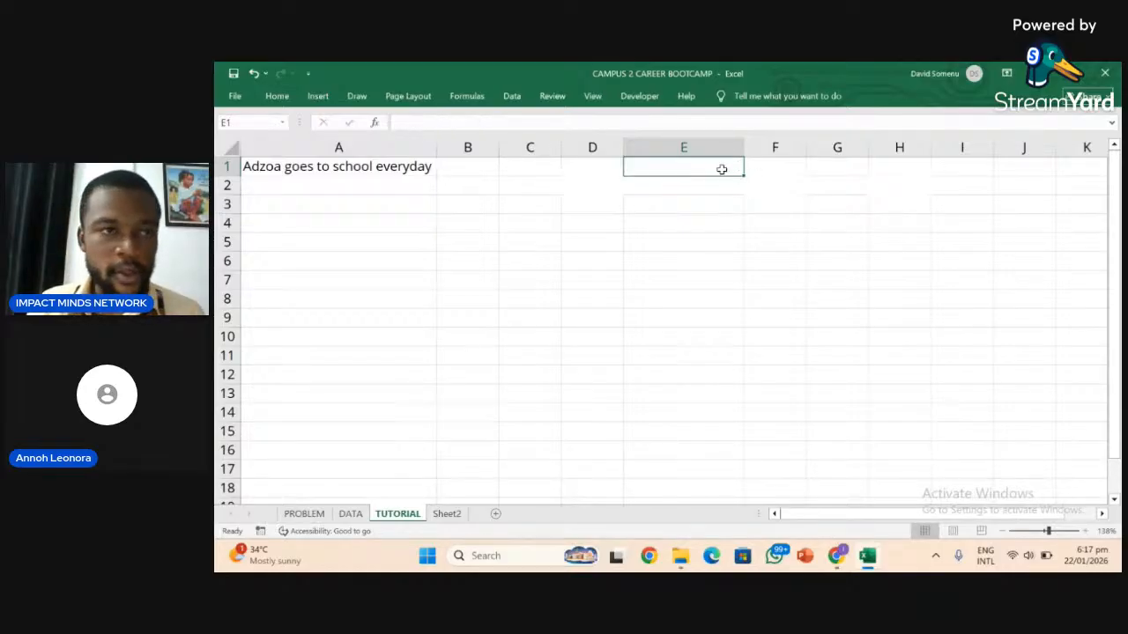
{"action": "left_click", "coordinate": [276, 167]}
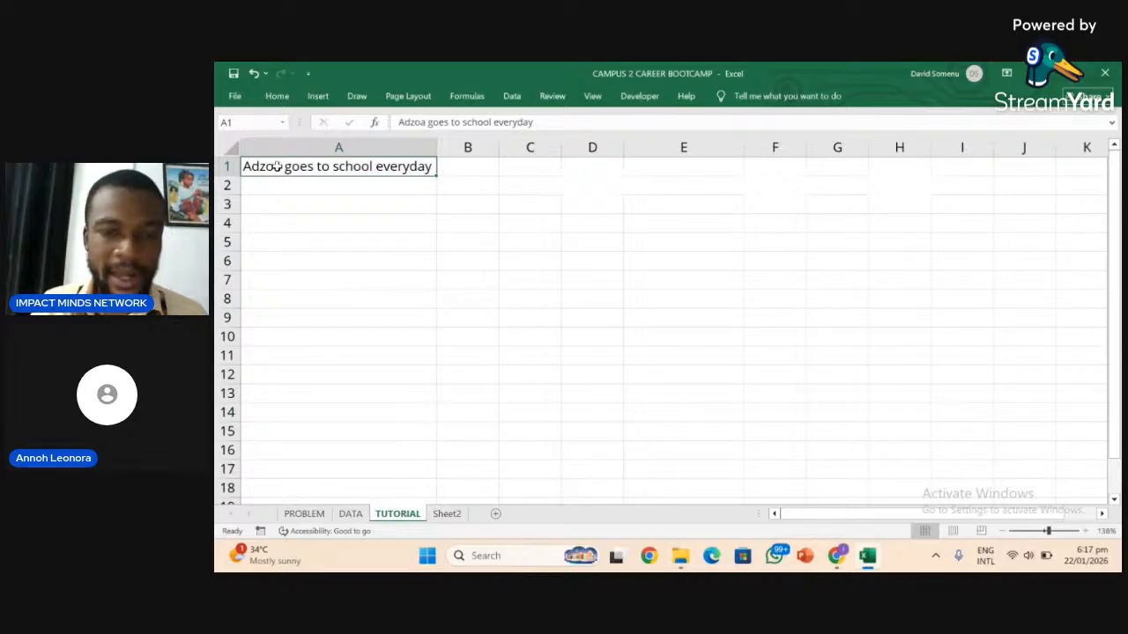
{"action": "key", "text": "Delete"}
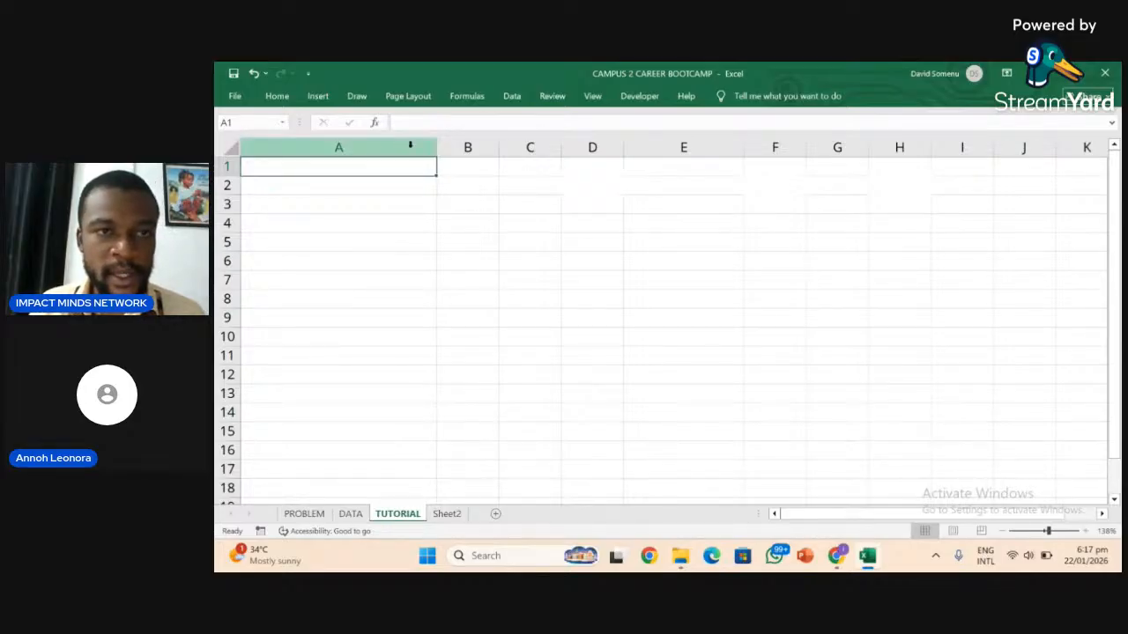
{"action": "left_click_drag", "start_coordinate": [432, 152], "coordinate": [315, 149]}
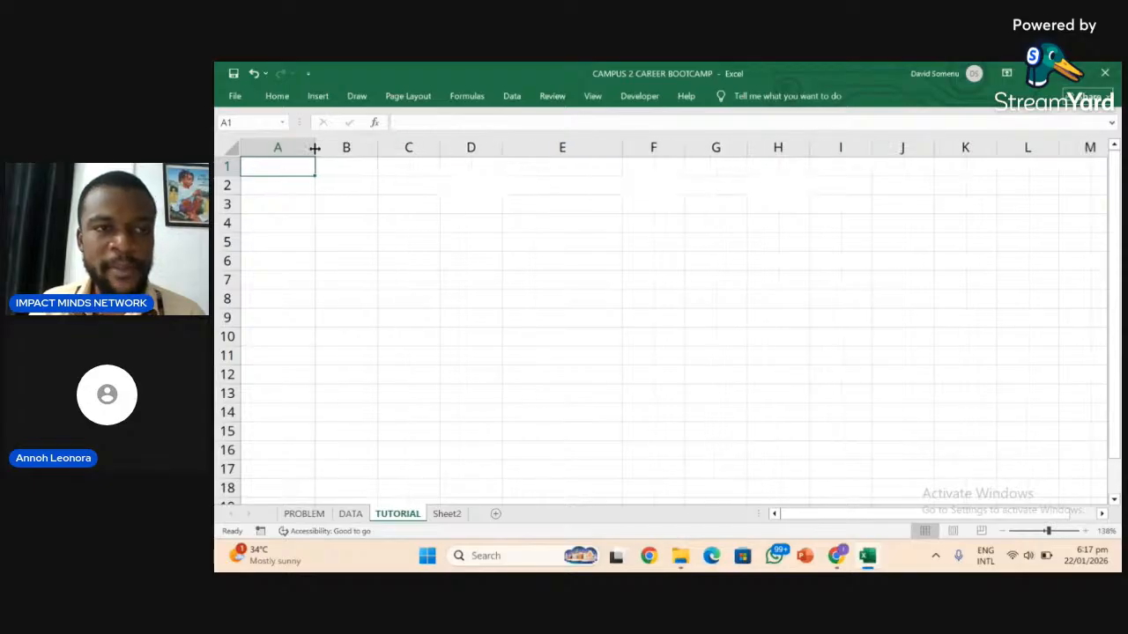
{"action": "left_click", "coordinate": [280, 188]}
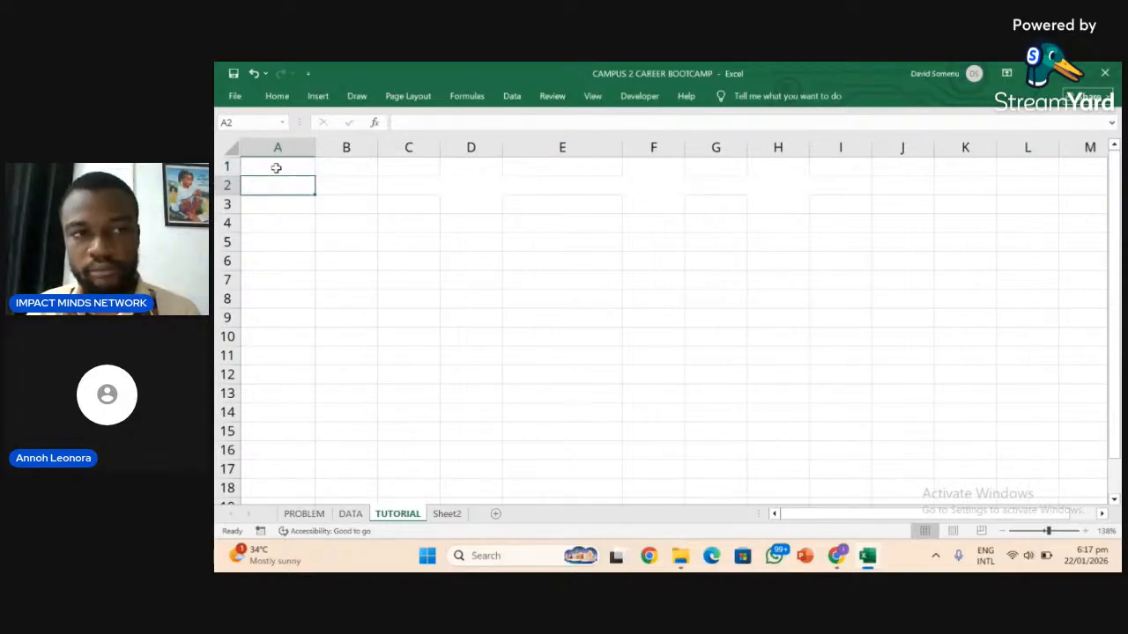
Enter 1 in cell A1 and 2 in cell A2, and select the two cells together.
{"action": "left_click", "coordinate": [276, 167]}
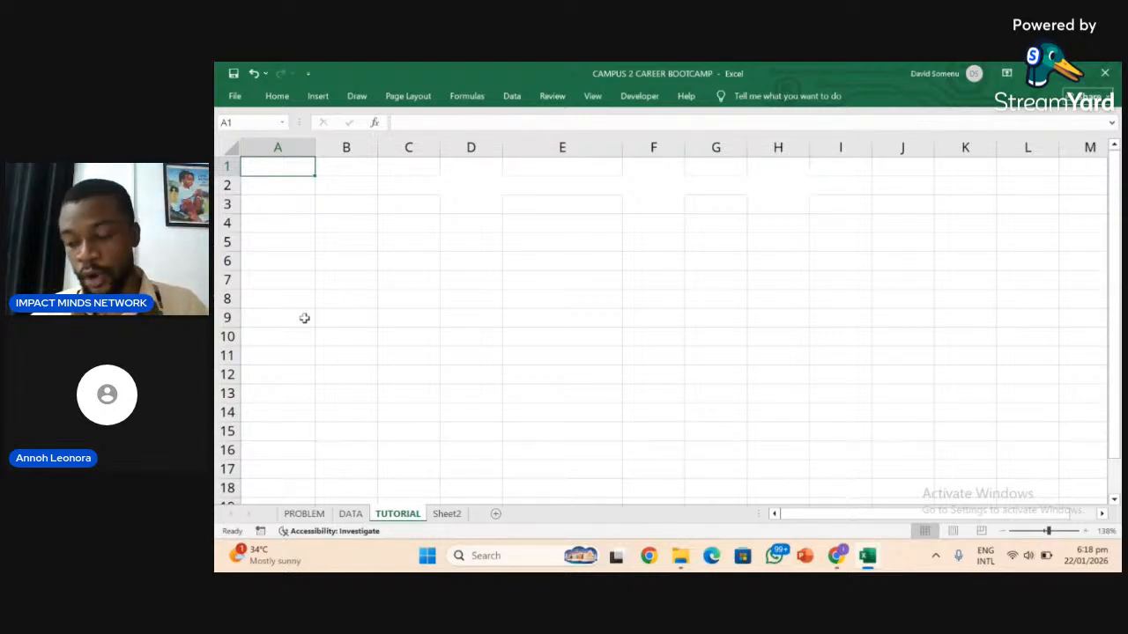
{"action": "type", "text": "1"}
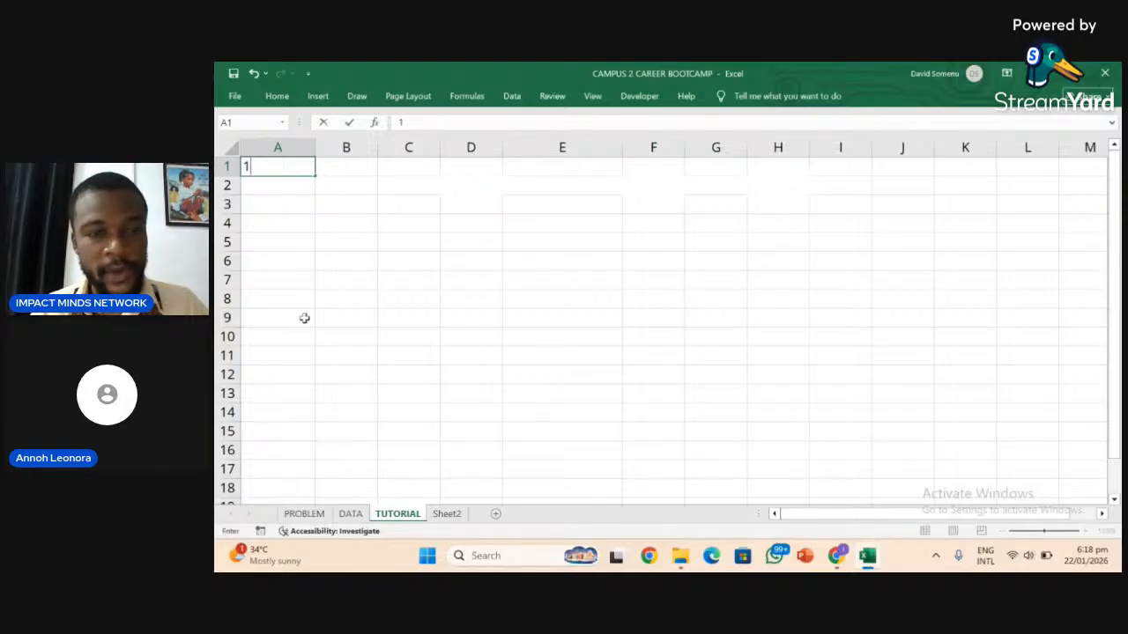
{"action": "key", "text": "Return"}
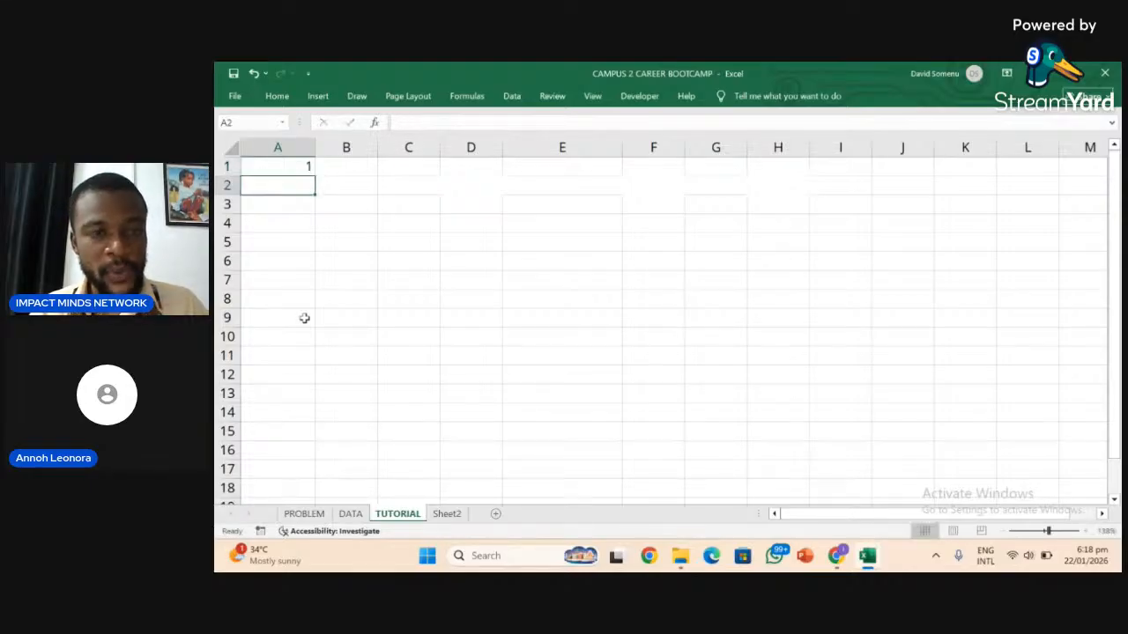
{"action": "type", "text": "2"}
{"action": "key", "text": "Return"}
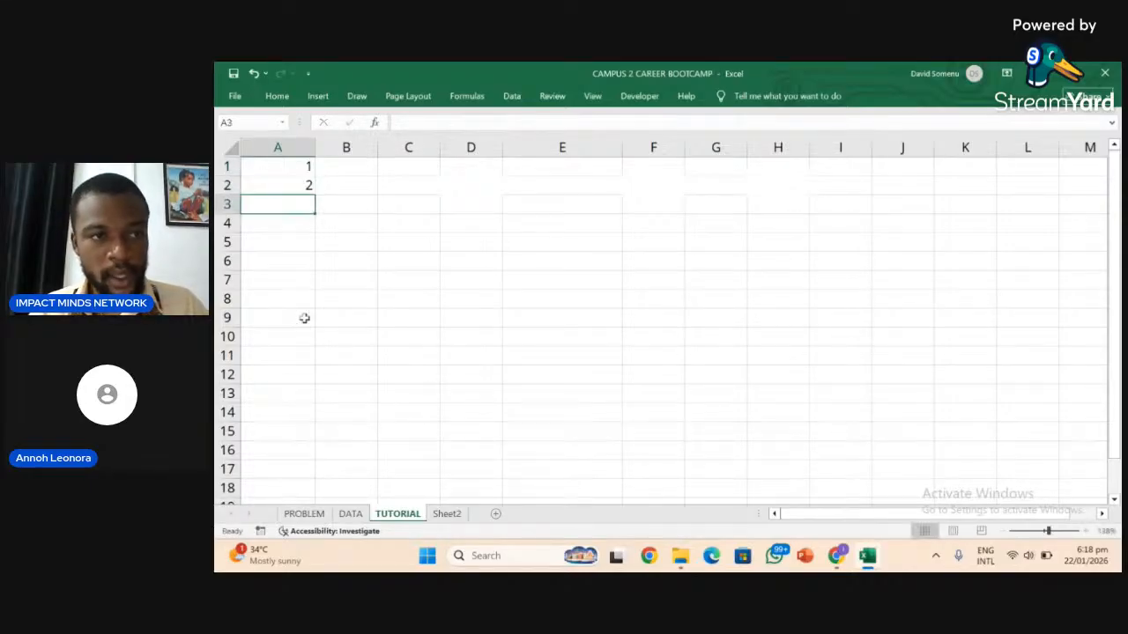
{"action": "left_click_drag", "start_coordinate": [273, 162], "coordinate": [276, 178]}
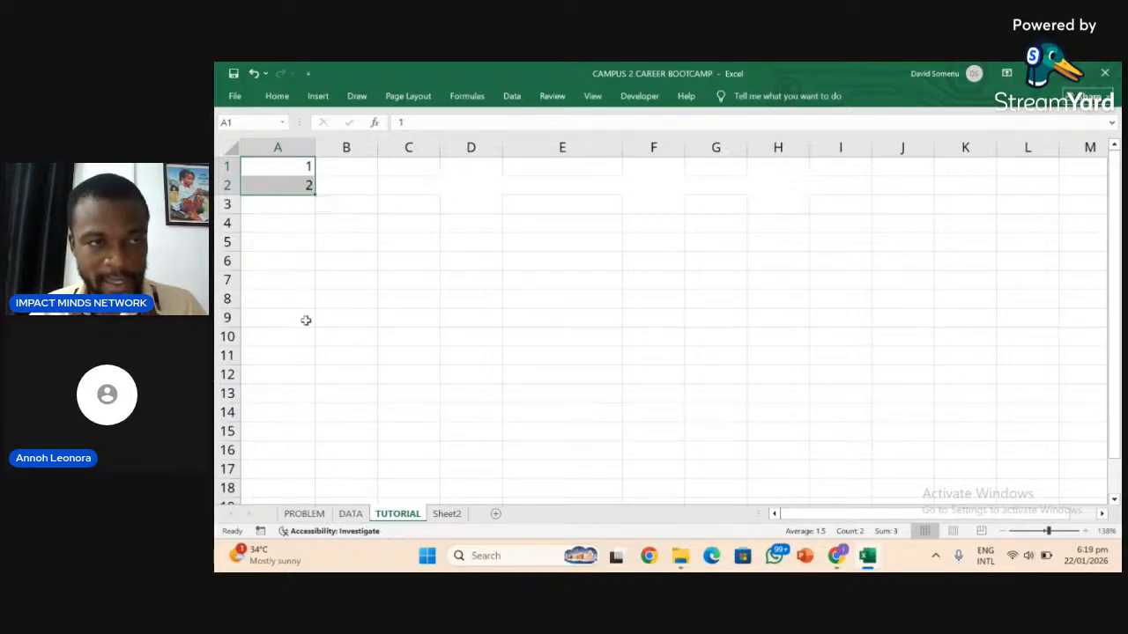
Clear cell A2 and fill the value 1 from A1 down through A17.
{"action": "left_click", "coordinate": [285, 183]}
{"action": "key", "text": "BackSpace"}
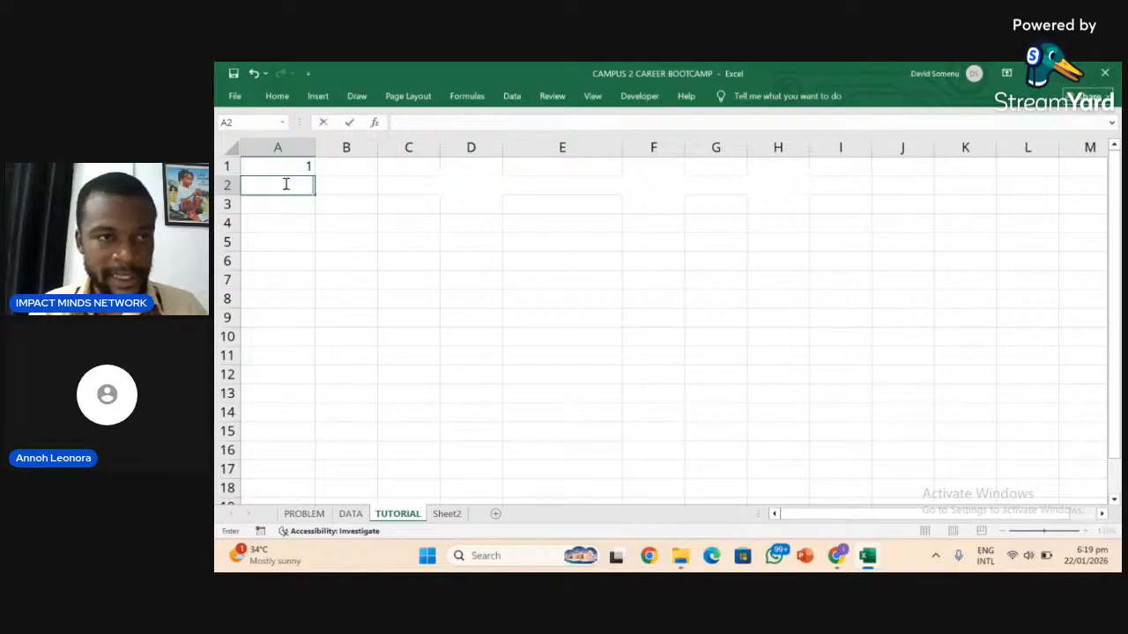
{"action": "left_click", "coordinate": [284, 169]}
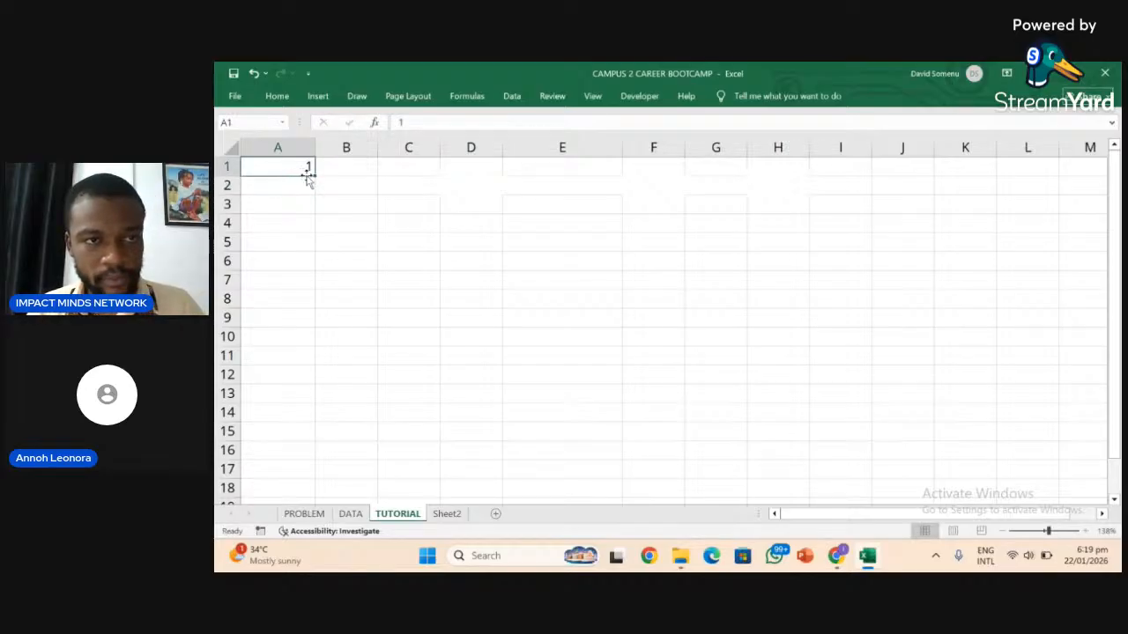
{"action": "left_click_drag", "start_coordinate": [315, 176], "coordinate": [314, 472]}
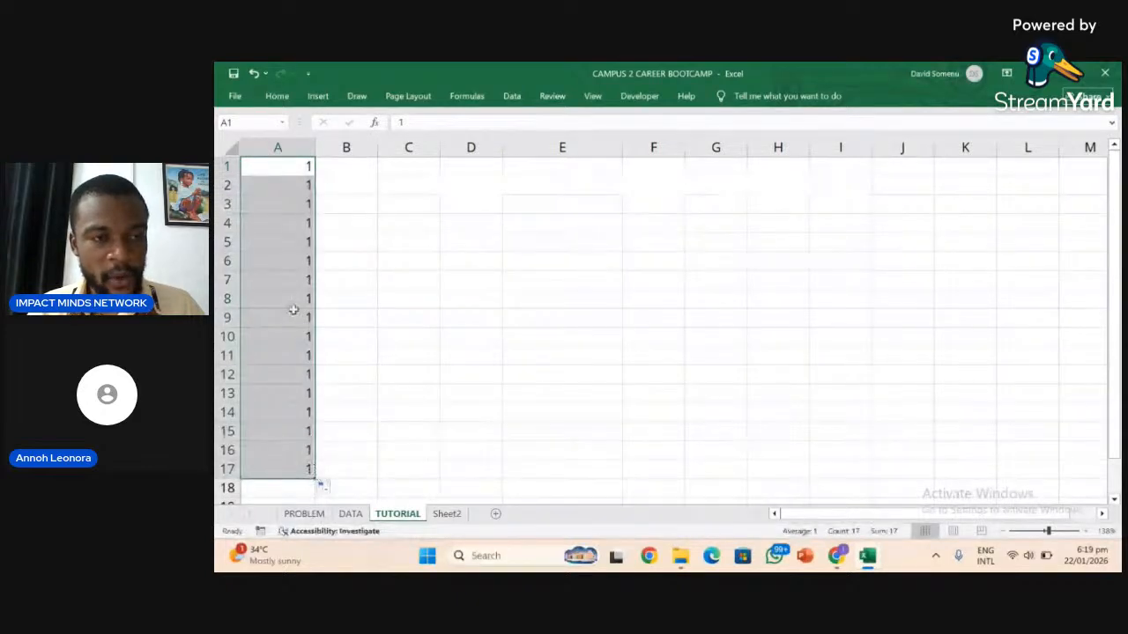
{"action": "left_click", "coordinate": [294, 450]}
{"action": "left_click", "coordinate": [295, 172]}
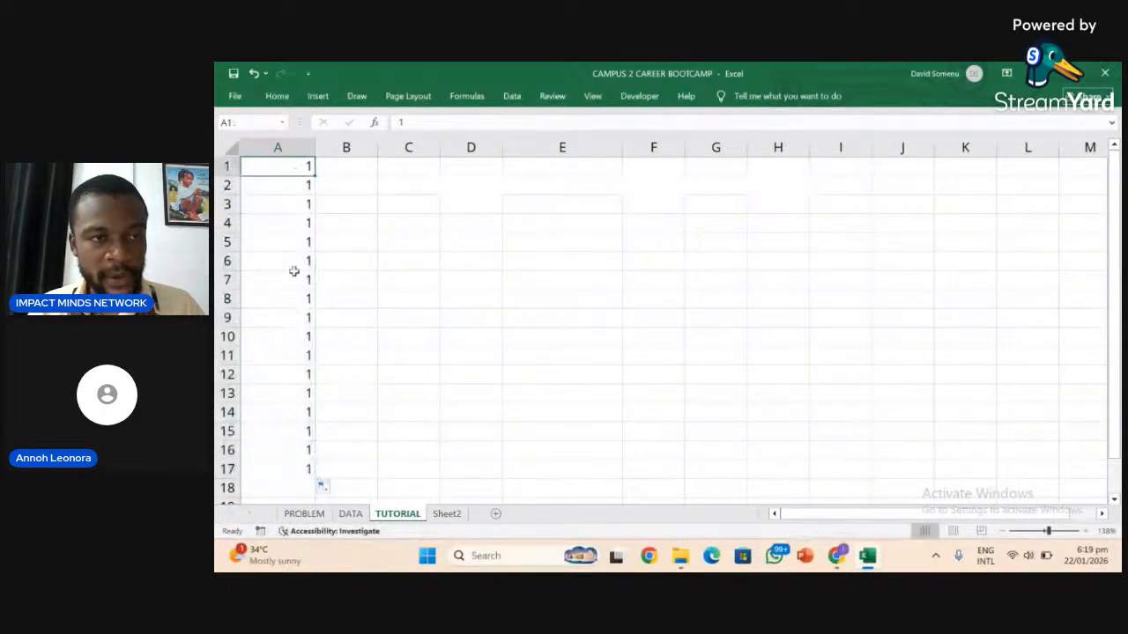
Clear the range A1:A17 and enter 1 separately in each cell from A1 to A7.
{"action": "left_click_drag", "start_coordinate": [301, 167], "coordinate": [298, 463]}
{"action": "key", "text": "Delete"}
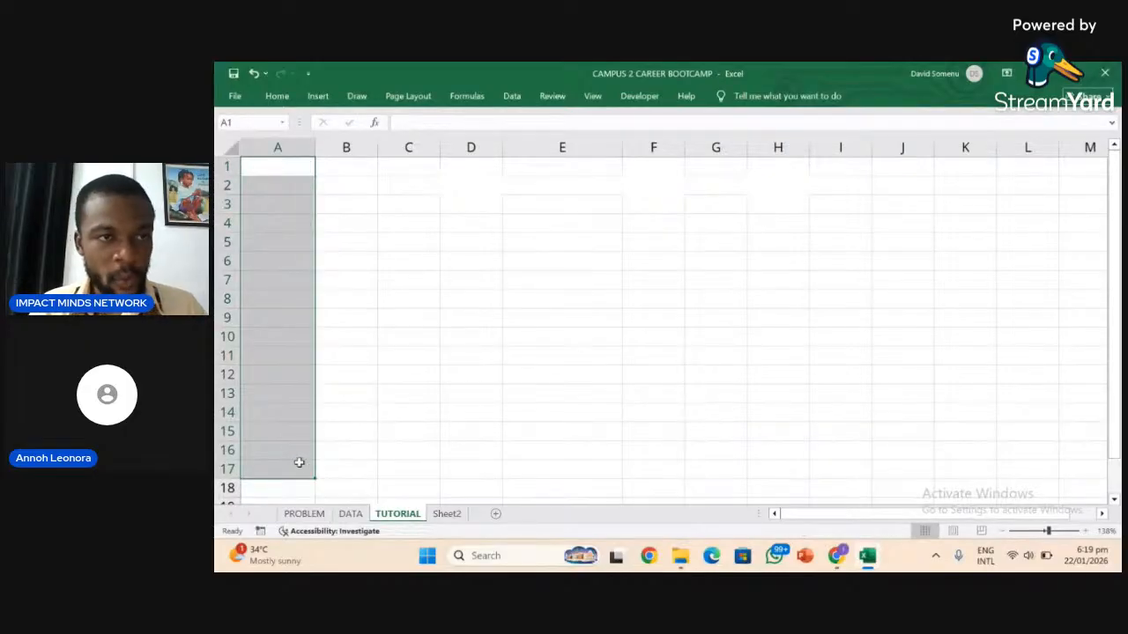
{"action": "left_click", "coordinate": [277, 175]}
{"action": "type", "text": "1"}
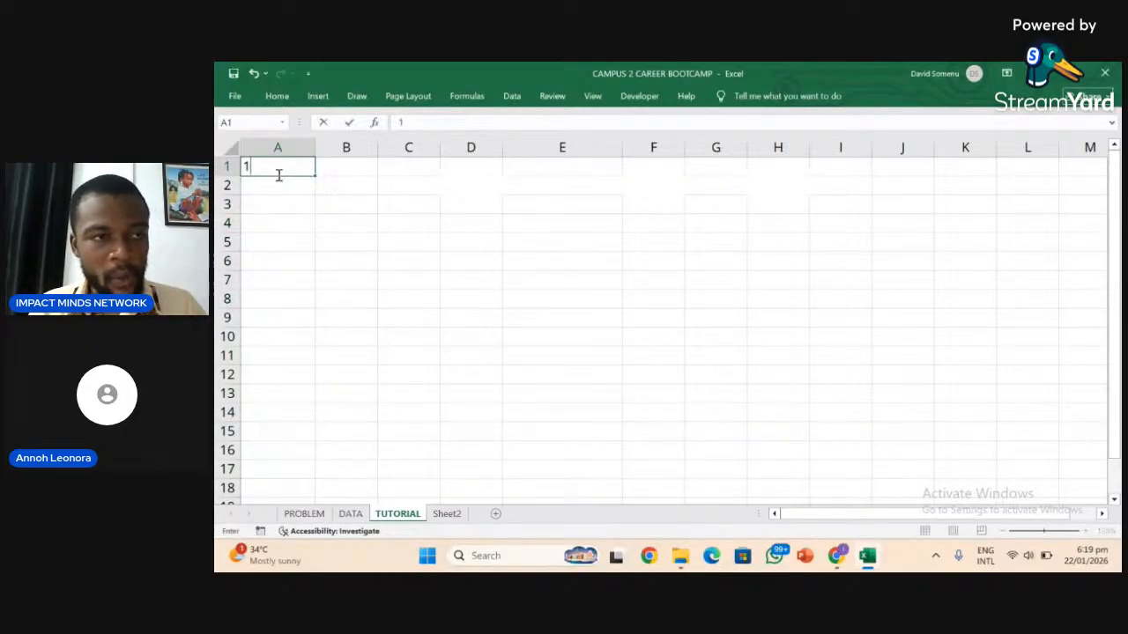
{"action": "key", "text": "Return"}
{"action": "type", "text": "1"}
{"action": "key", "text": "Return"}
{"action": "type", "text": "1"}
{"action": "key", "text": "Return"}
{"action": "type", "text": "1"}
{"action": "key", "text": "Return"}
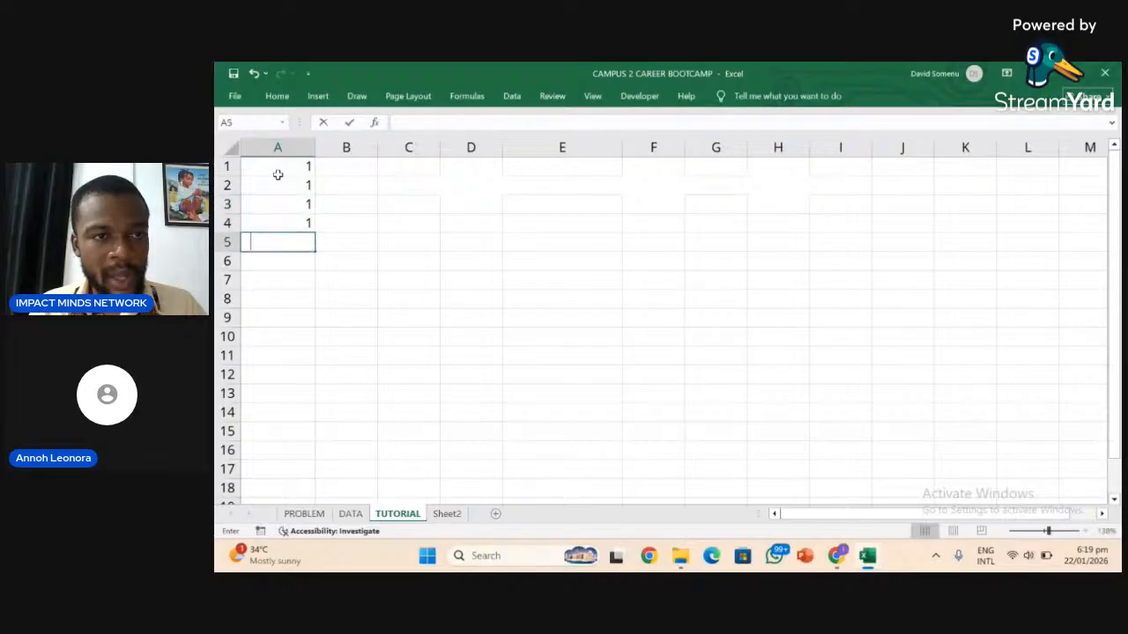
{"action": "type", "text": "1"}
{"action": "key", "text": "Return"}
{"action": "type", "text": "1"}
{"action": "key", "text": "Return"}
{"action": "type", "text": "1"}
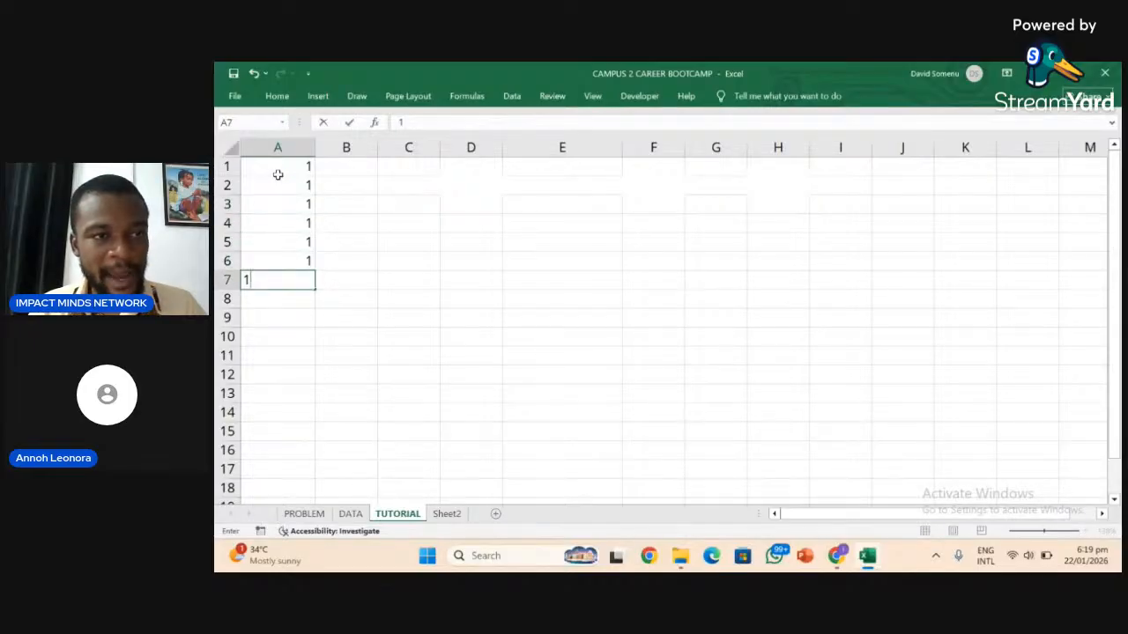
Clear the contents of the range A1:A7.
{"action": "left_click", "coordinate": [272, 165]}
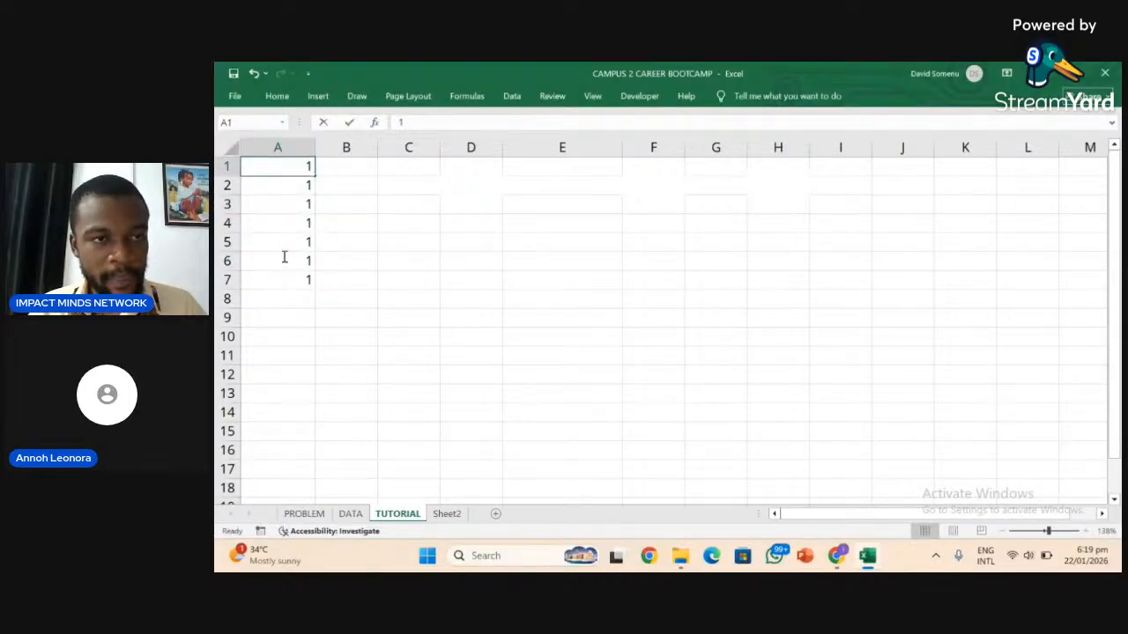
{"action": "left_click", "coordinate": [285, 185]}
{"action": "left_click_drag", "start_coordinate": [285, 163], "coordinate": [282, 279]}
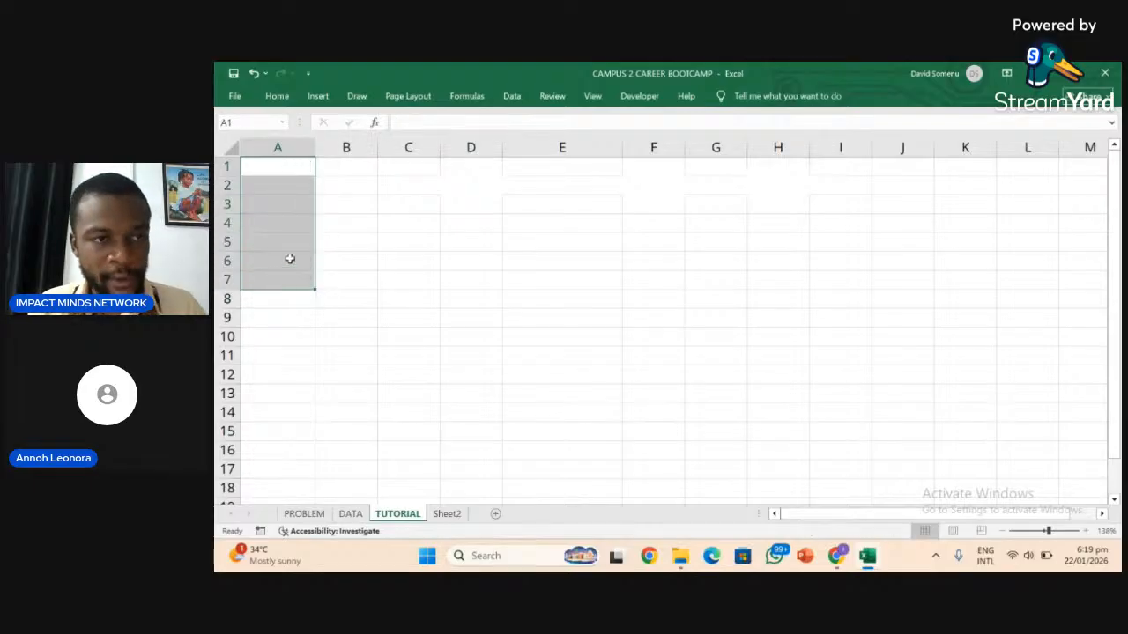
Enter 1 in cell A1 and fill that value down through A15.
{"action": "left_click", "coordinate": [285, 168]}
{"action": "type", "text": "1"}
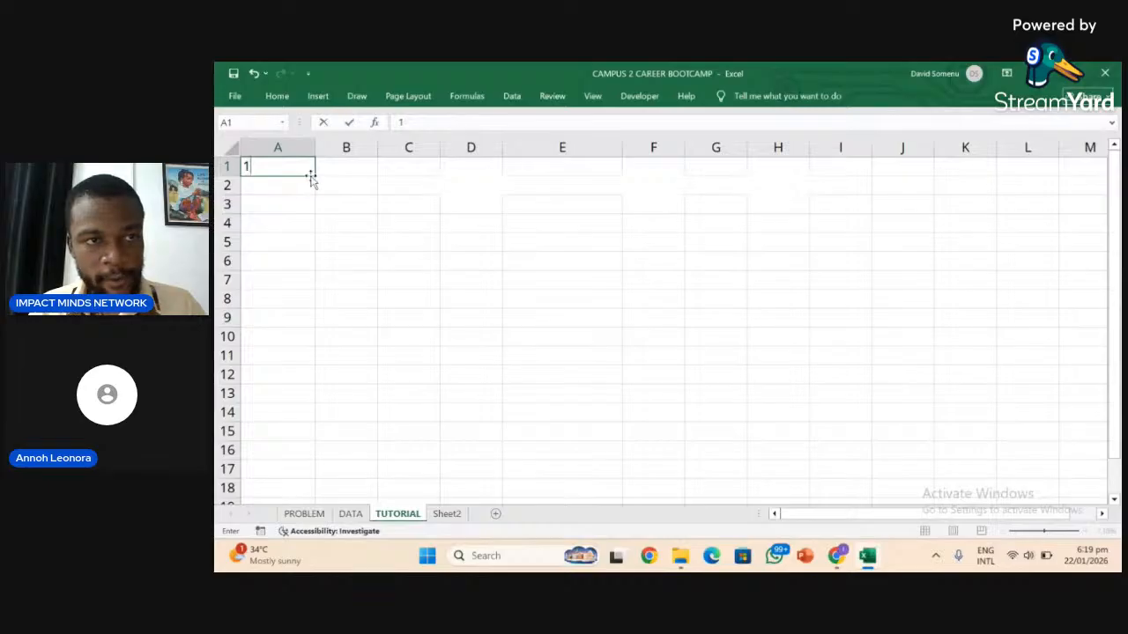
{"action": "left_click_drag", "start_coordinate": [317, 174], "coordinate": [315, 437]}
{"action": "left_click", "coordinate": [275, 338]}
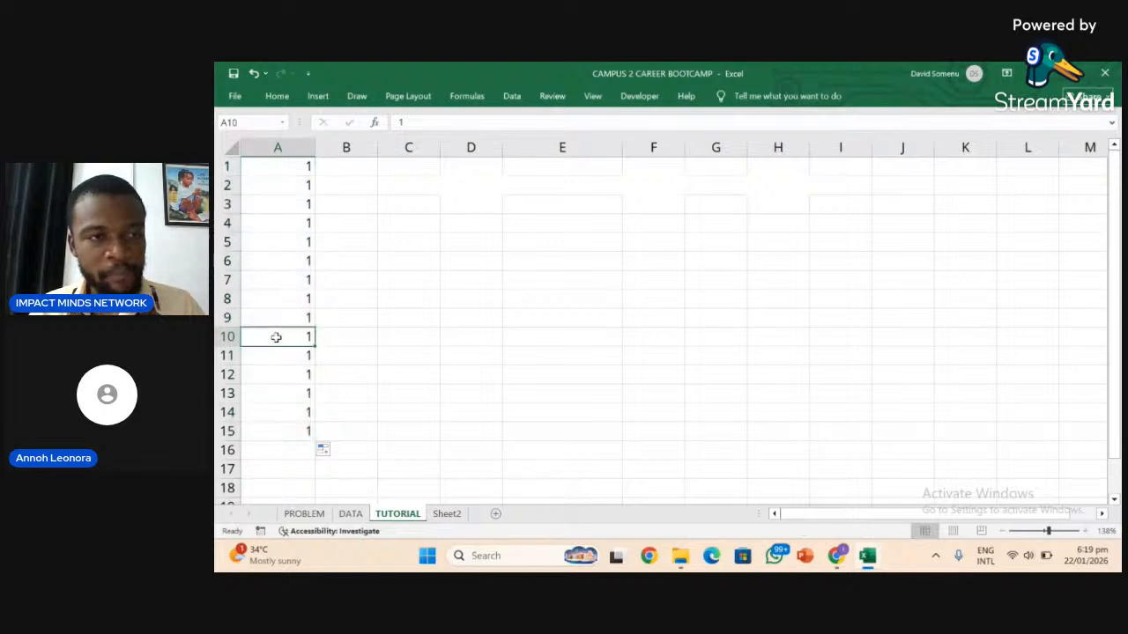
Clear the contents of the range A1:A15.
{"action": "left_click", "coordinate": [296, 173]}
{"action": "left_click_drag", "start_coordinate": [296, 172], "coordinate": [304, 426]}
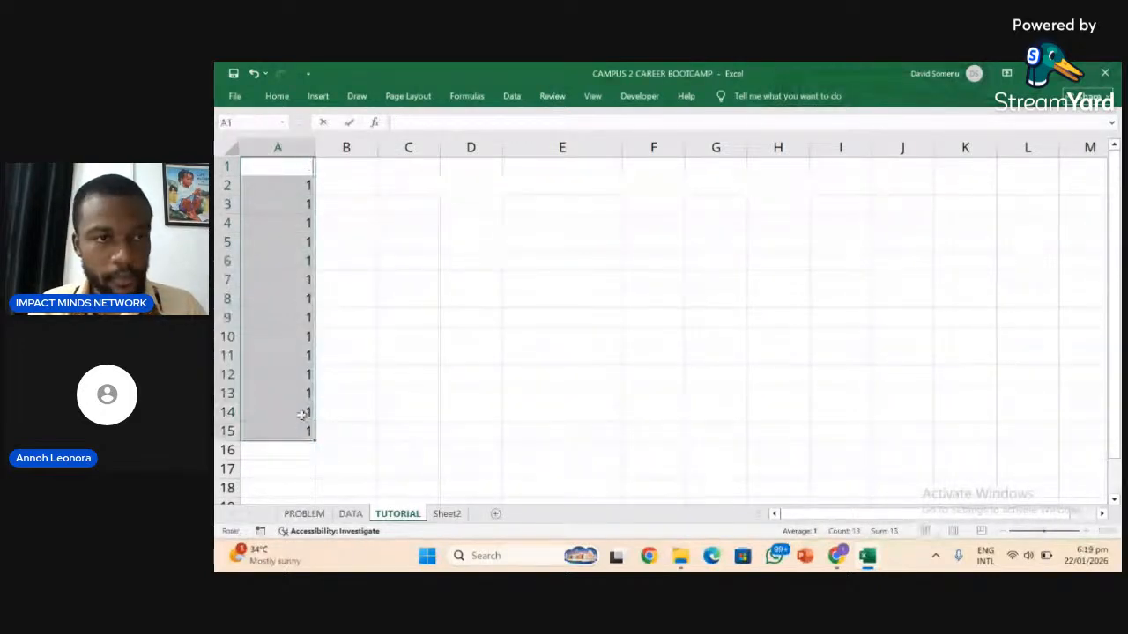
{"action": "left_click", "coordinate": [261, 188]}
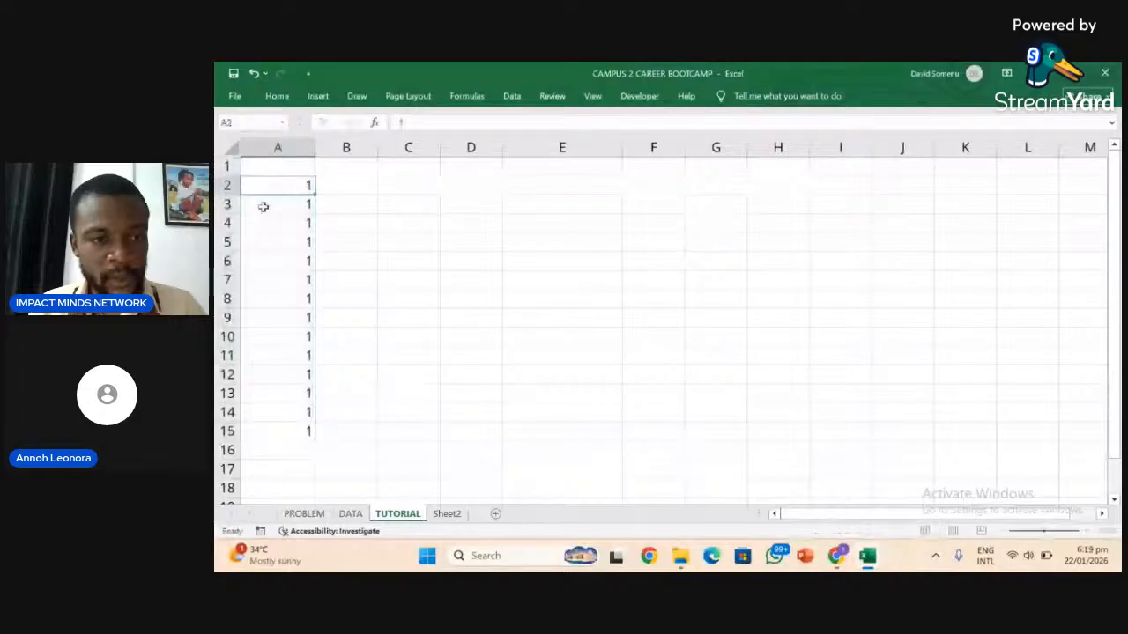
{"action": "left_click_drag", "start_coordinate": [262, 192], "coordinate": [276, 429]}
{"action": "key", "text": "Delete"}
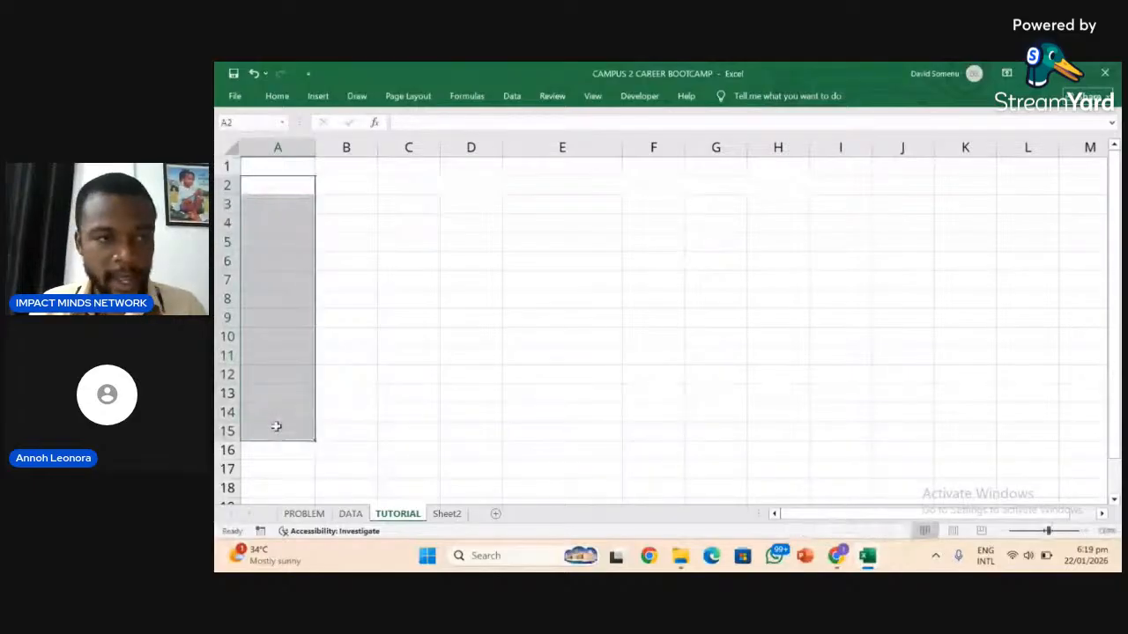
Enter 1 in A1 and 2 in A2, and AutoFill the number series down through A10.
{"action": "left_click", "coordinate": [268, 169]}
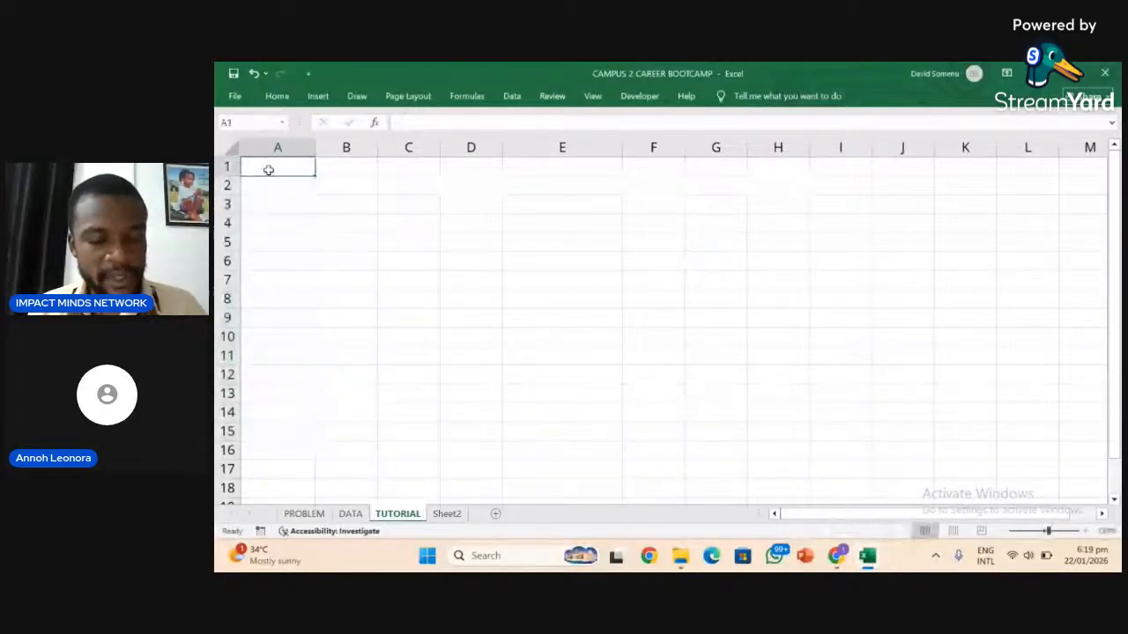
{"action": "type", "text": "1"}
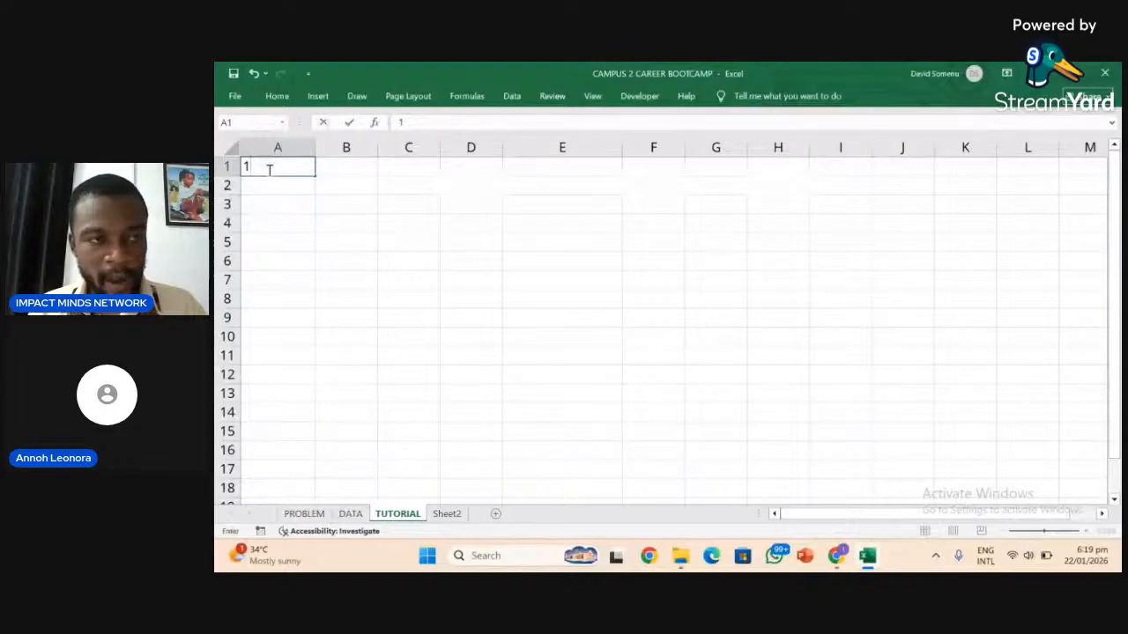
{"action": "key", "text": "Return"}
{"action": "type", "text": "2"}
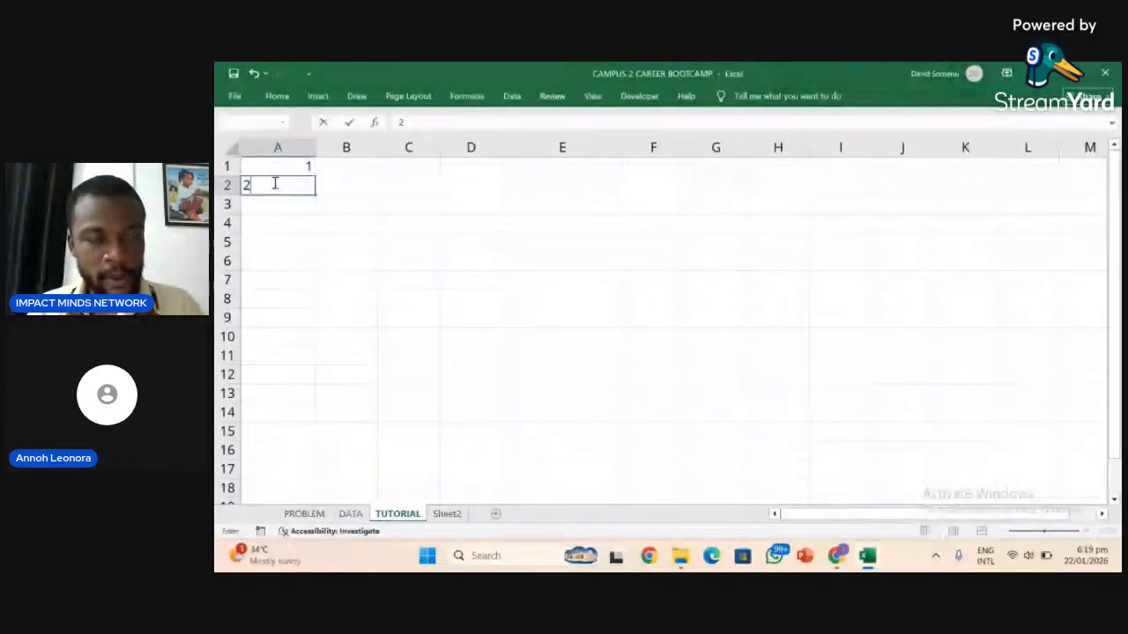
{"action": "left_click_drag", "start_coordinate": [270, 173], "coordinate": [298, 349]}
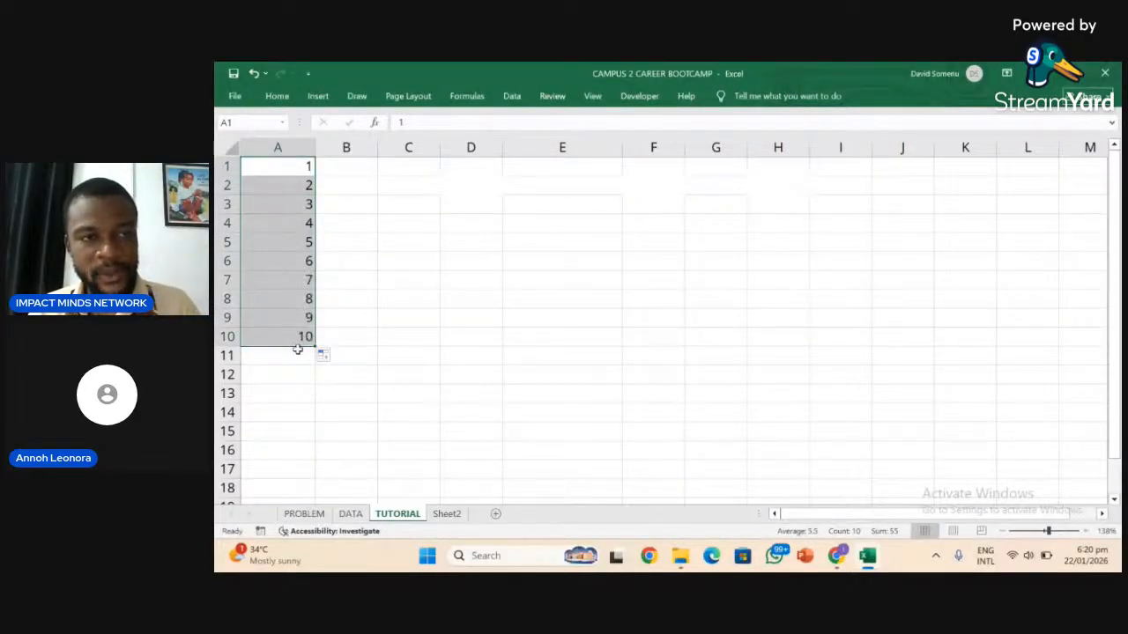
{"action": "left_click", "coordinate": [297, 339]}
{"action": "left_click", "coordinate": [267, 171]}
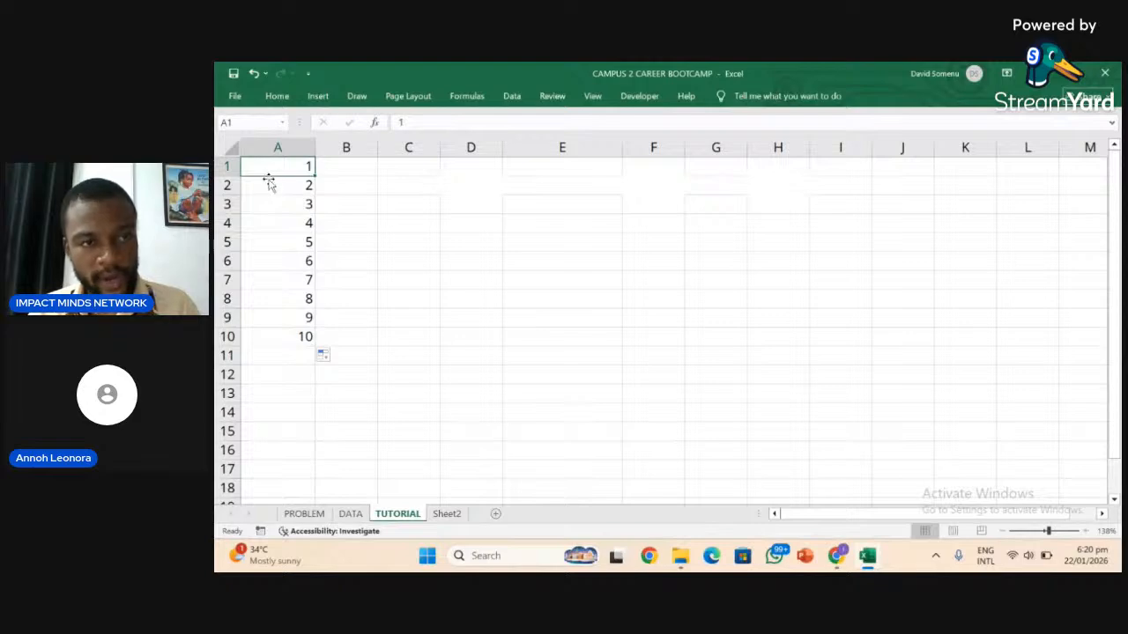
{"action": "left_click", "coordinate": [268, 186]}
{"action": "left_click", "coordinate": [272, 208]}
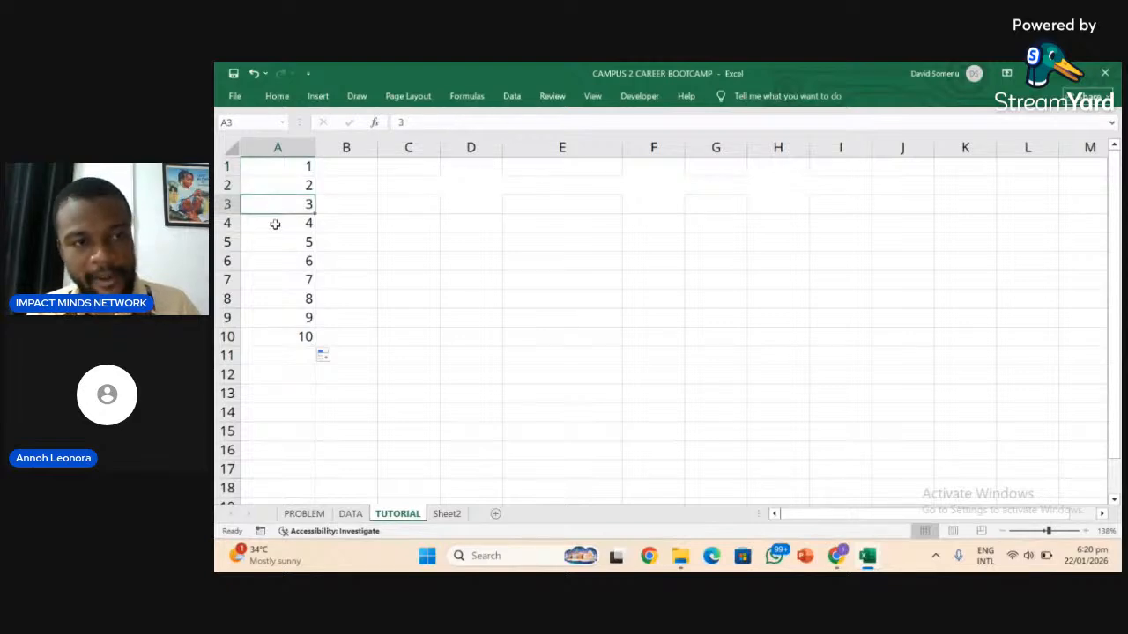
{"action": "left_click", "coordinate": [275, 224]}
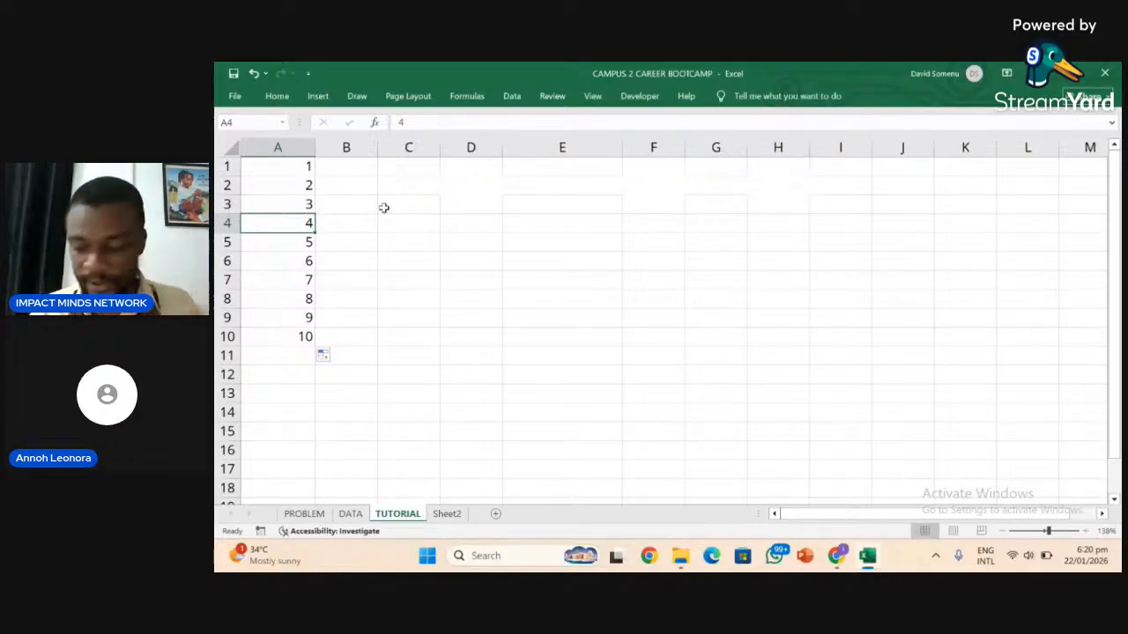
Enter Monday in cell C1 and AutoFill the weekdays down through Sunday in C7.
{"action": "left_click", "coordinate": [400, 169]}
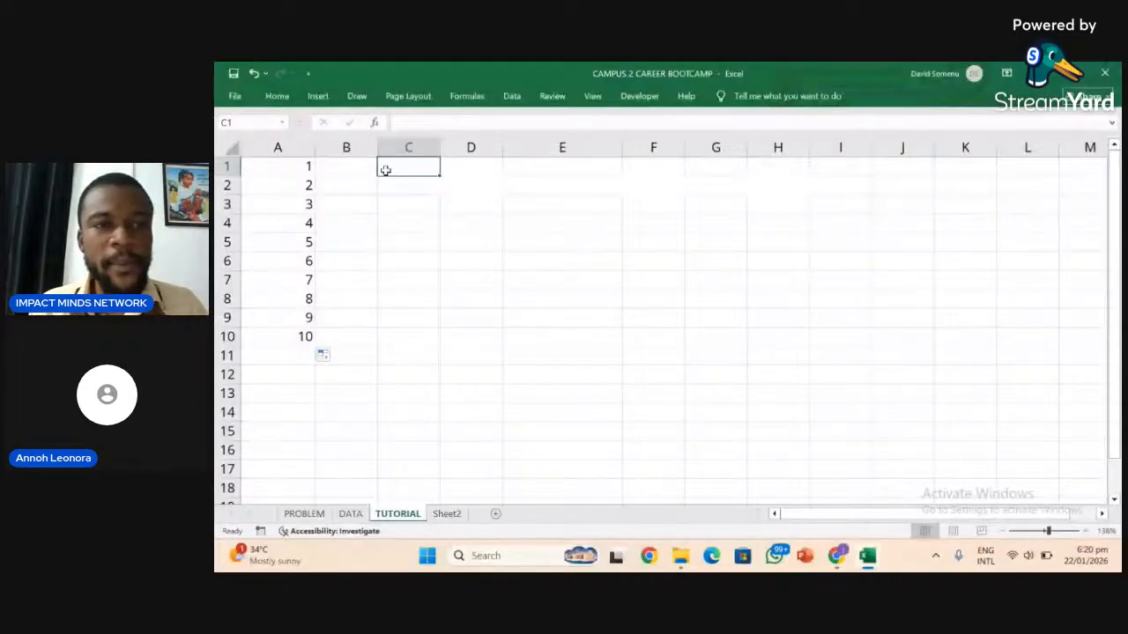
{"action": "type", "text": "M"}
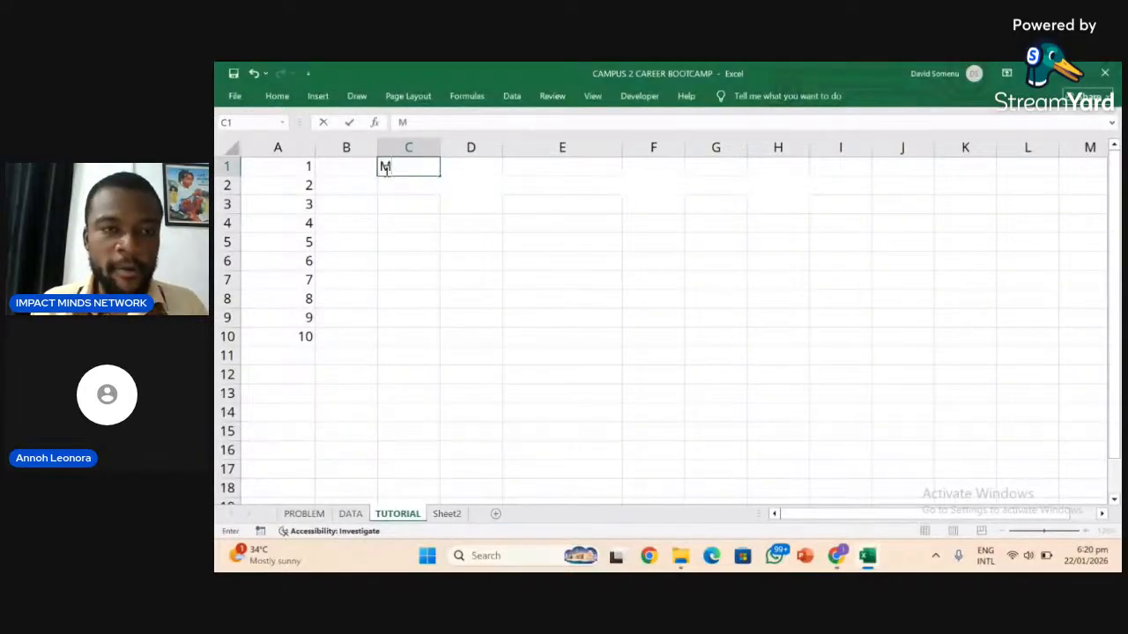
{"action": "type", "text": "o"}
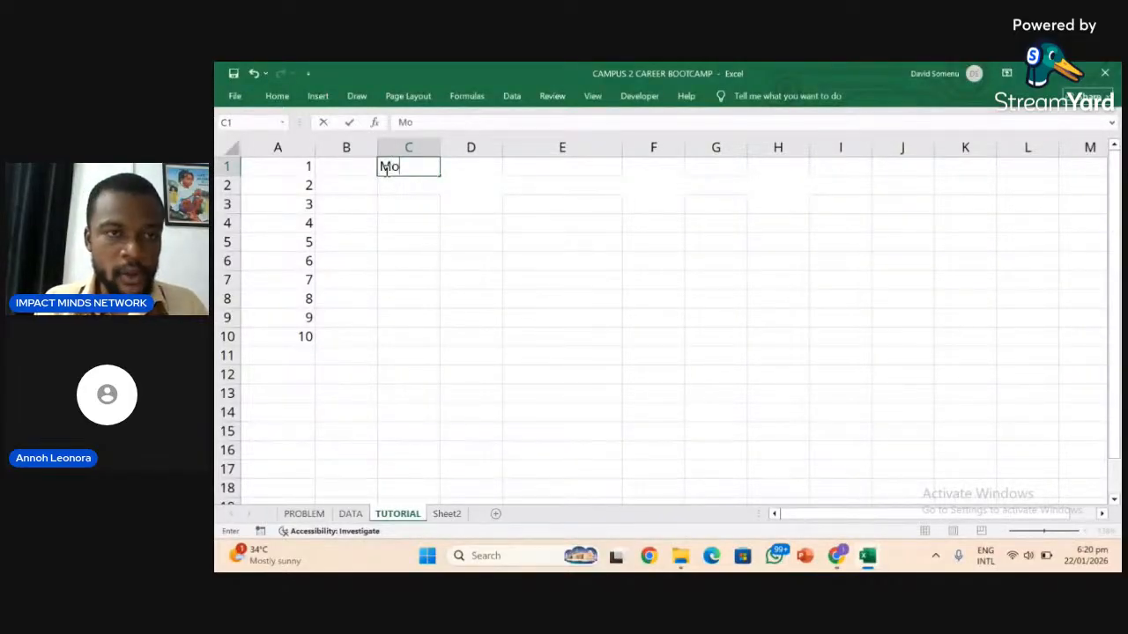
{"action": "type", "text": "nday"}
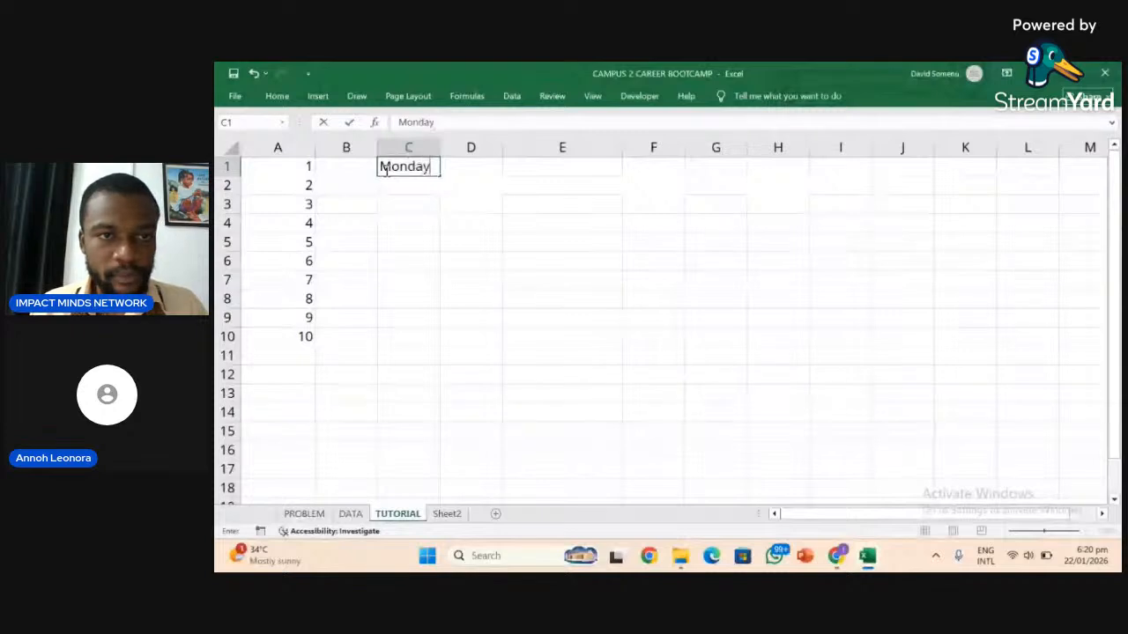
{"action": "key", "text": "Return"}
{"action": "left_click", "coordinate": [404, 170]}
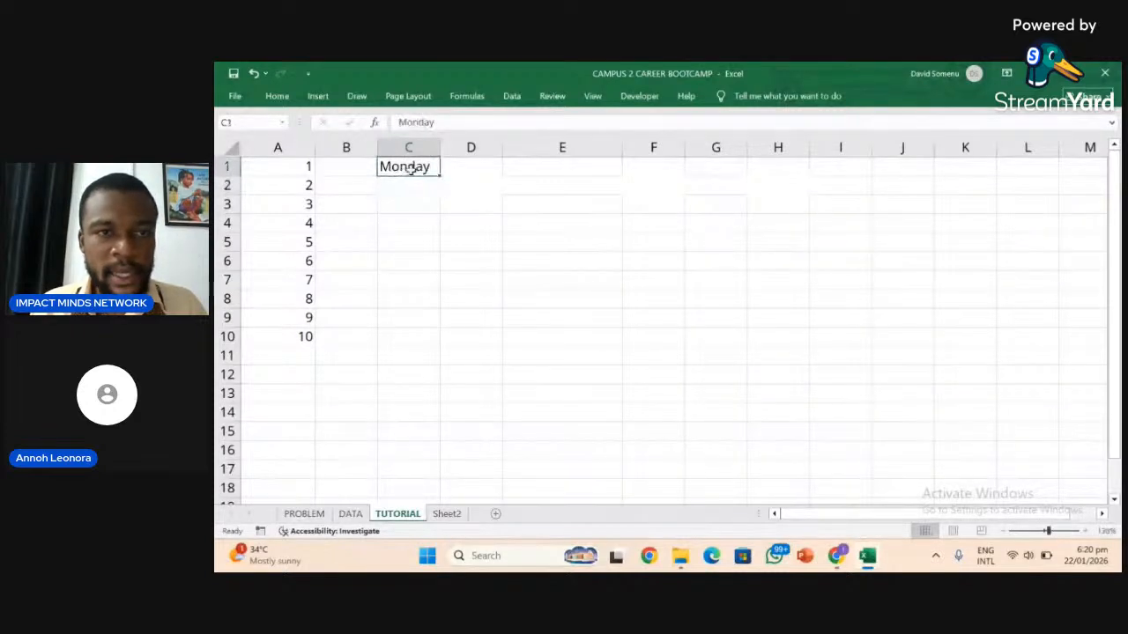
{"action": "left_click_drag", "start_coordinate": [440, 175], "coordinate": [431, 281]}
{"action": "left_click", "coordinate": [431, 280]}
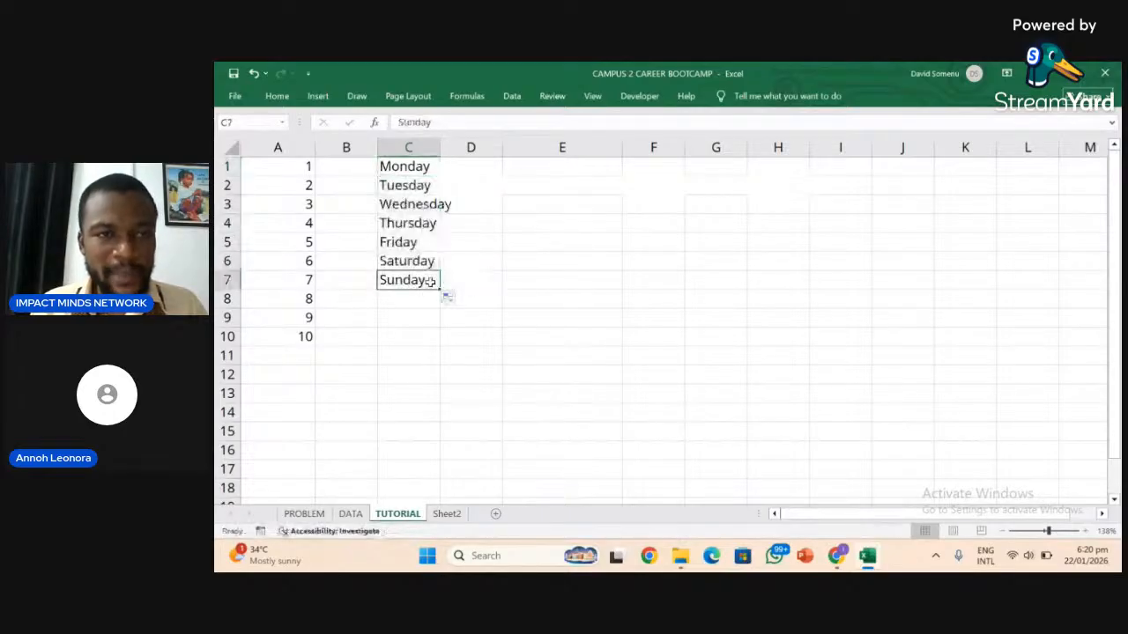
{"action": "left_click", "coordinate": [406, 166]}
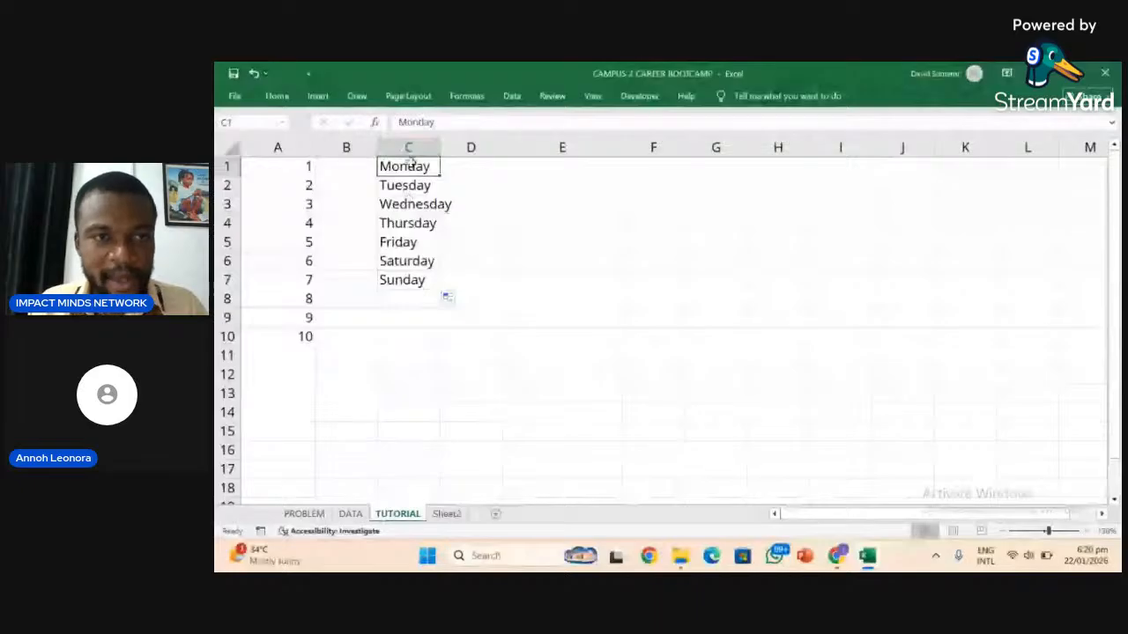
{"action": "left_click", "coordinate": [409, 188]}
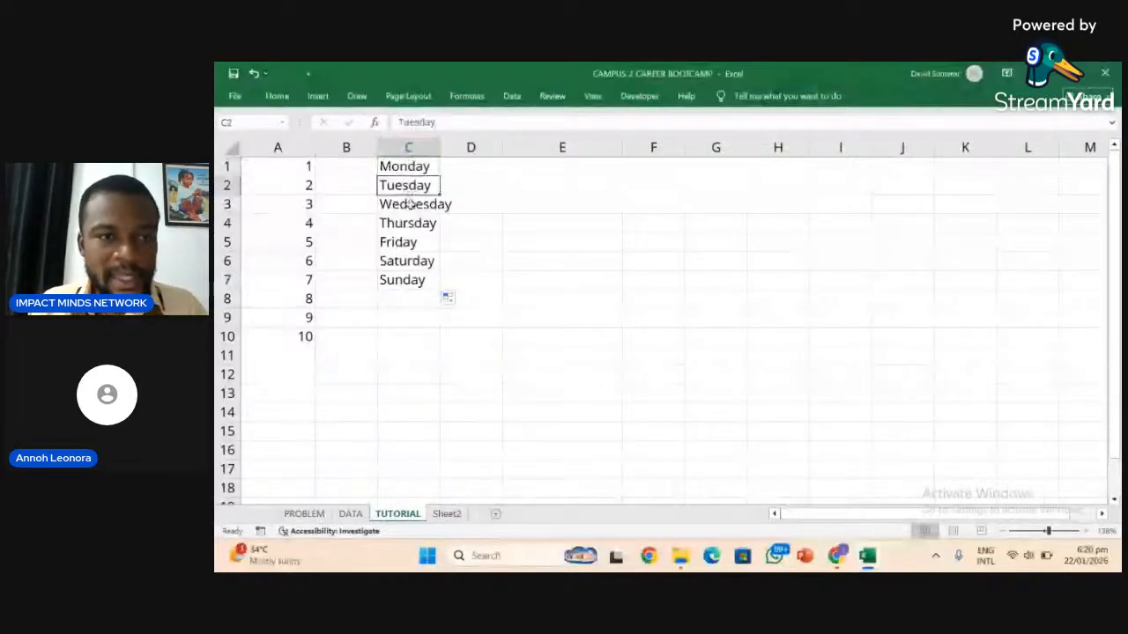
{"action": "left_click", "coordinate": [408, 223]}
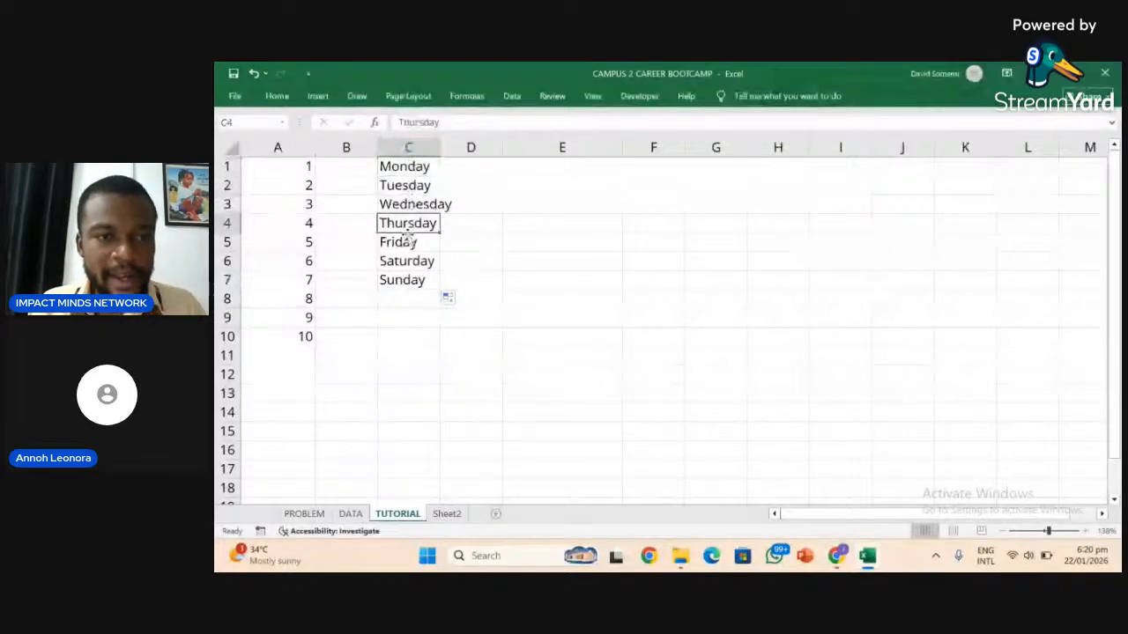
{"action": "left_click", "coordinate": [406, 258]}
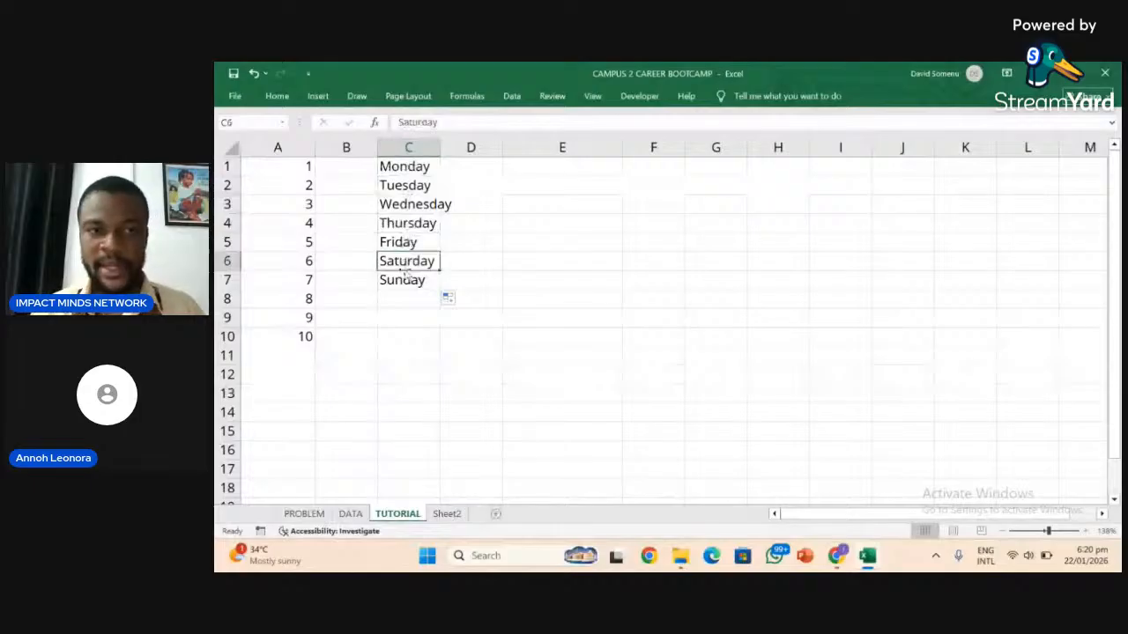
{"action": "left_click", "coordinate": [403, 277]}
Enter January in cell E1 and AutoFill the months down through December in E12.
{"action": "left_click", "coordinate": [547, 169]}
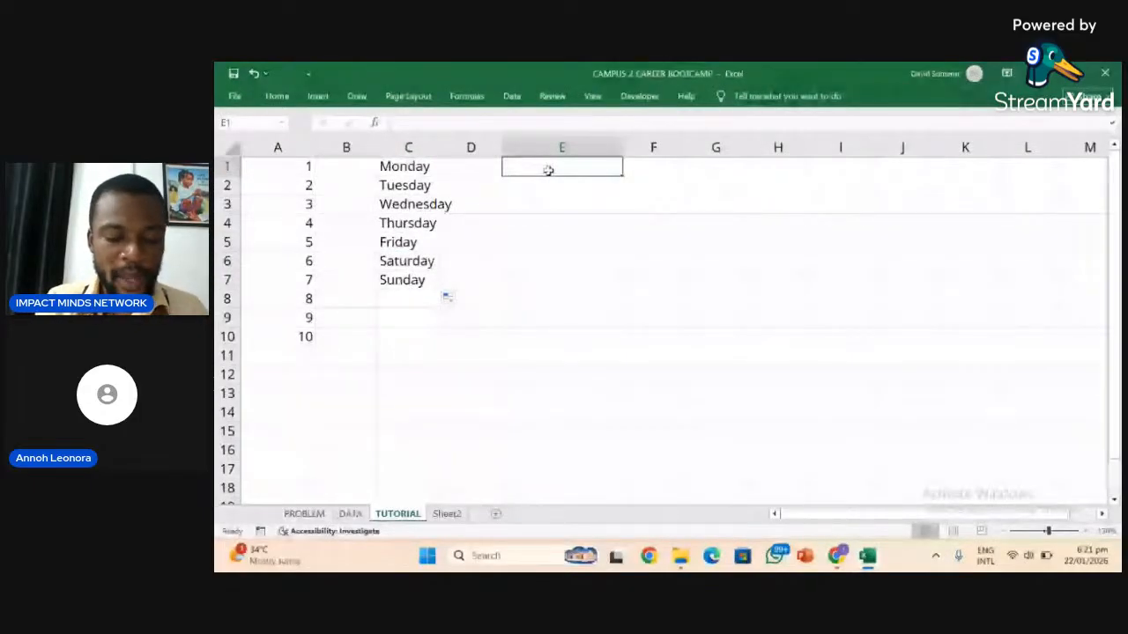
{"action": "type", "text": "J"}
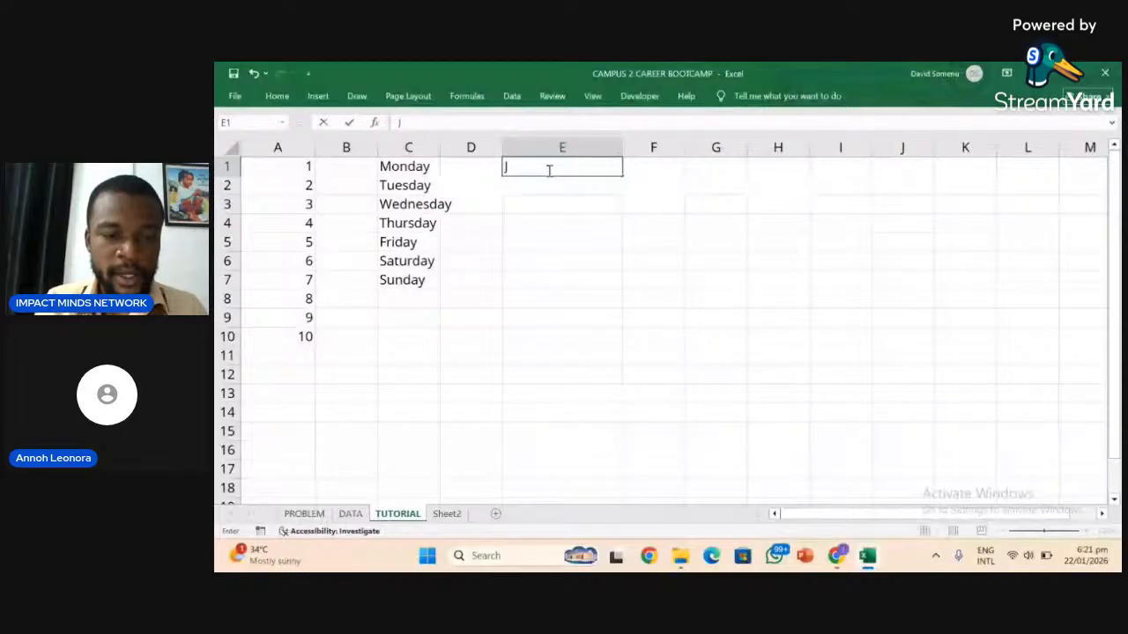
{"action": "type", "text": "anuary"}
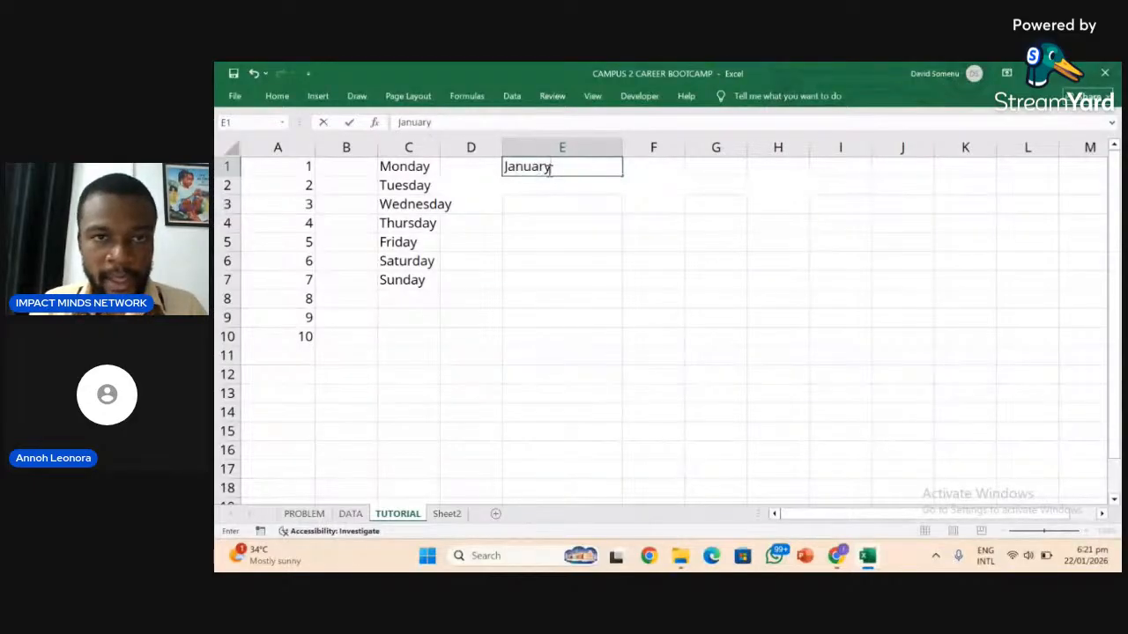
{"action": "key", "text": "ctrl+Return"}
{"action": "left_click", "coordinate": [558, 170]}
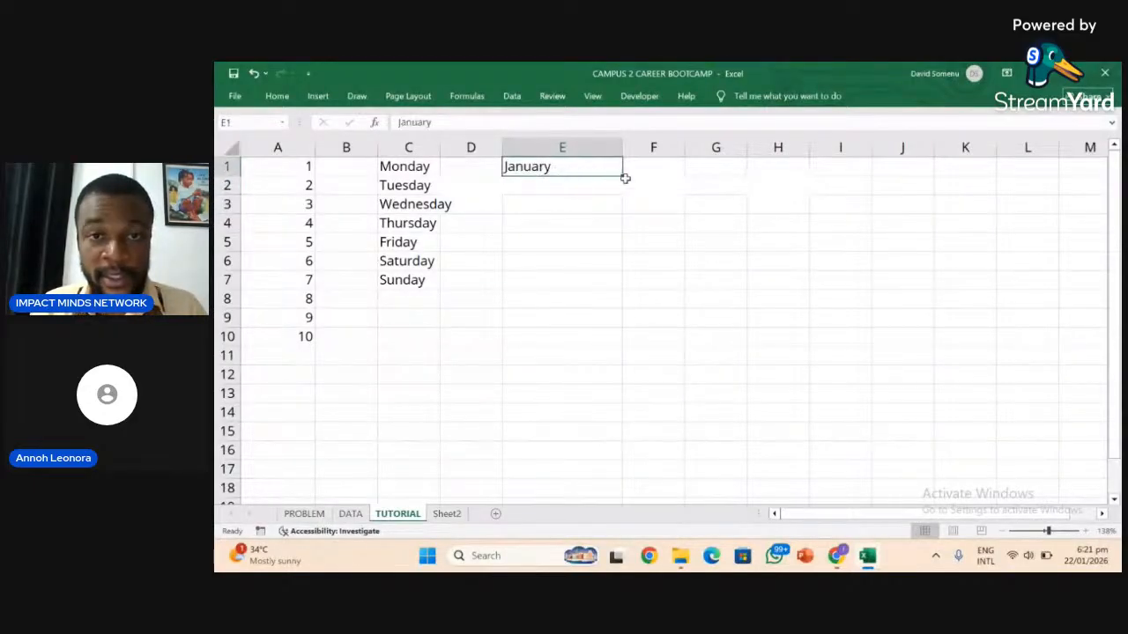
{"action": "left_click_drag", "start_coordinate": [625, 179], "coordinate": [593, 379]}
{"action": "left_click", "coordinate": [566, 284]}
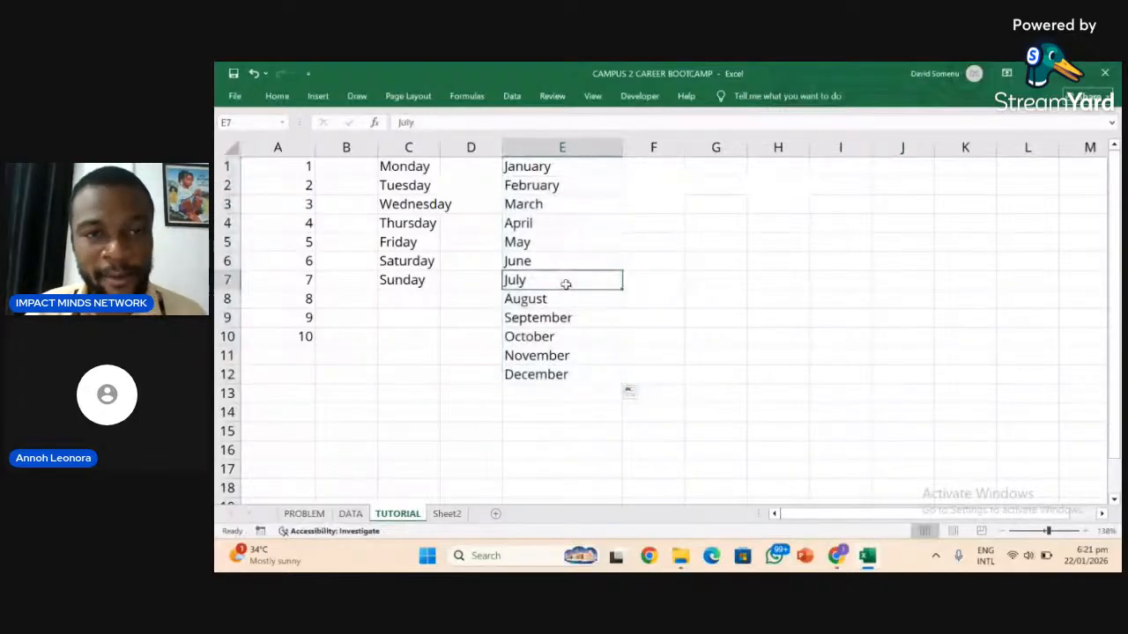
Clear the months in E1:E12, the weekdays in C1:C7 and the numbers in A1:A10.
{"action": "left_click", "coordinate": [547, 171]}
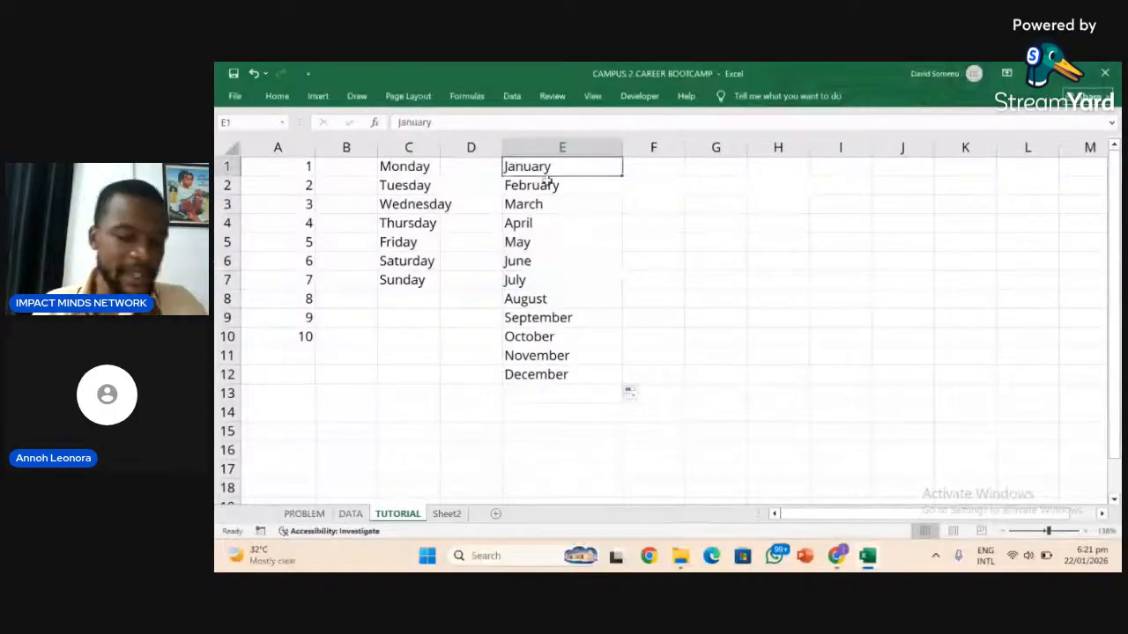
{"action": "left_click_drag", "start_coordinate": [547, 180], "coordinate": [555, 375]}
{"action": "key", "text": "Delete"}
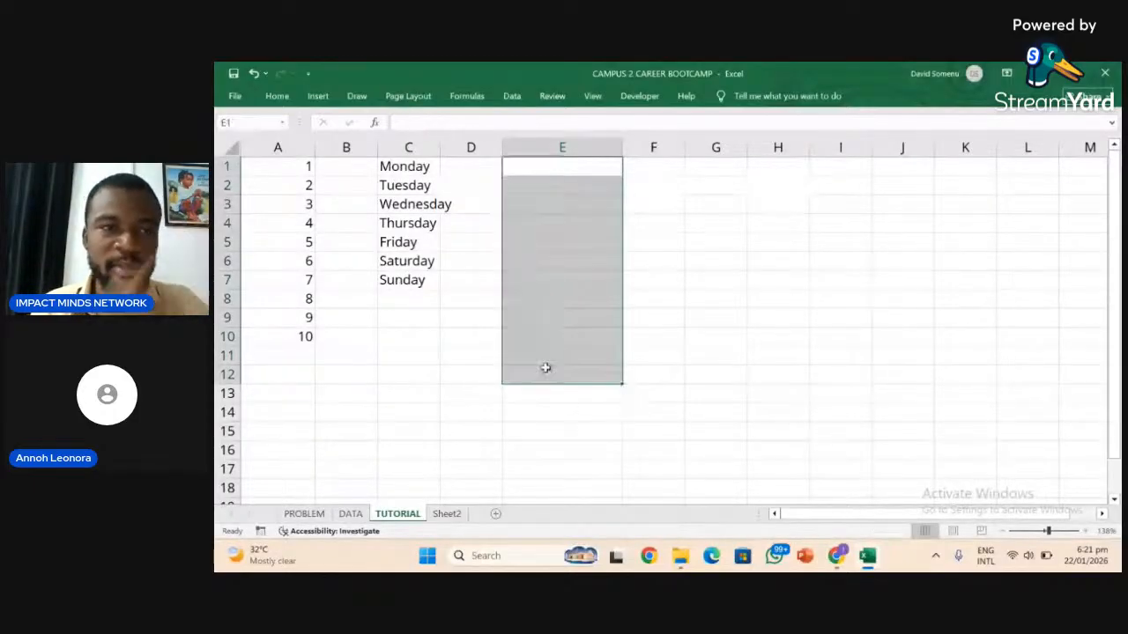
{"action": "left_click_drag", "start_coordinate": [393, 166], "coordinate": [398, 282]}
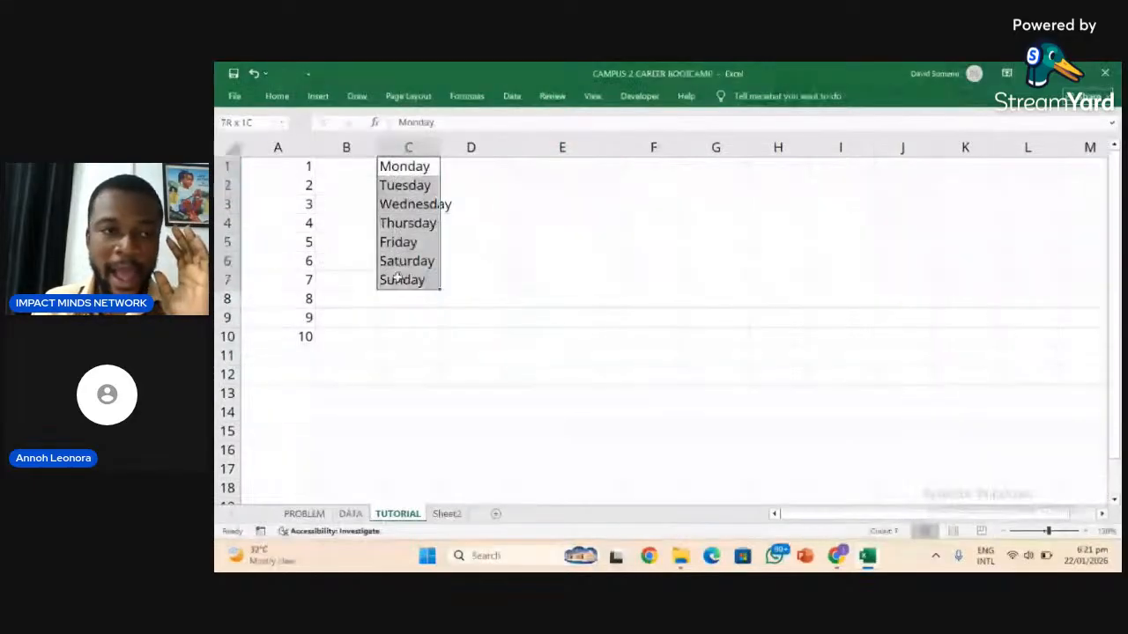
{"action": "key", "text": "Delete"}
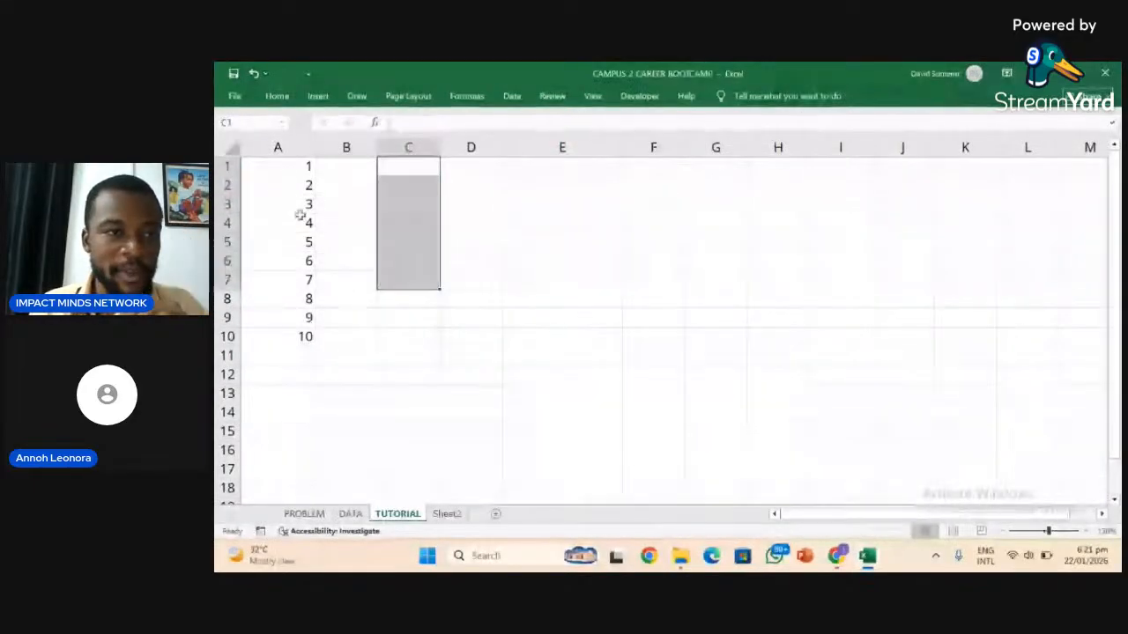
{"action": "left_click", "coordinate": [277, 170]}
{"action": "left_click_drag", "start_coordinate": [278, 170], "coordinate": [284, 334]}
{"action": "key", "text": "Delete"}
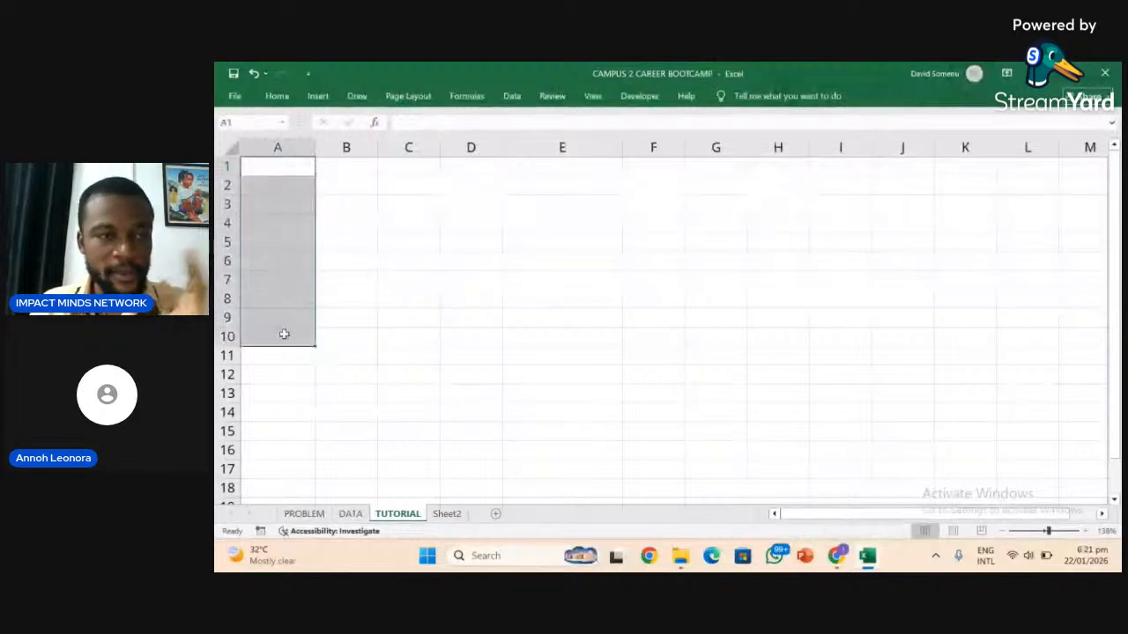
{"action": "left_click", "coordinate": [281, 170]}
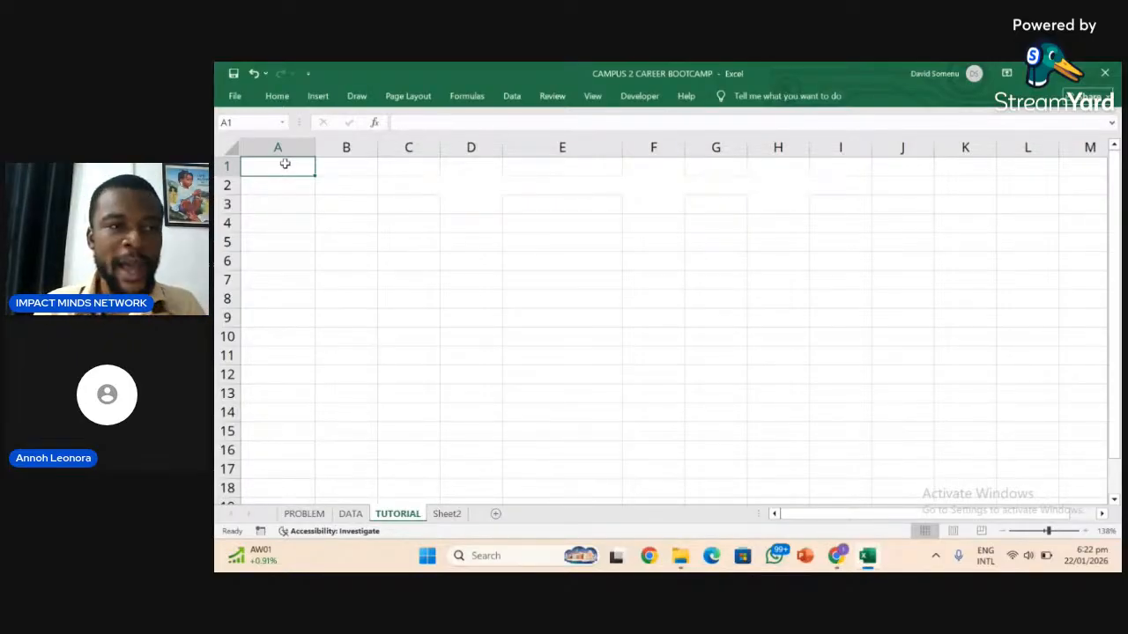
{"action": "key", "text": "Return"}
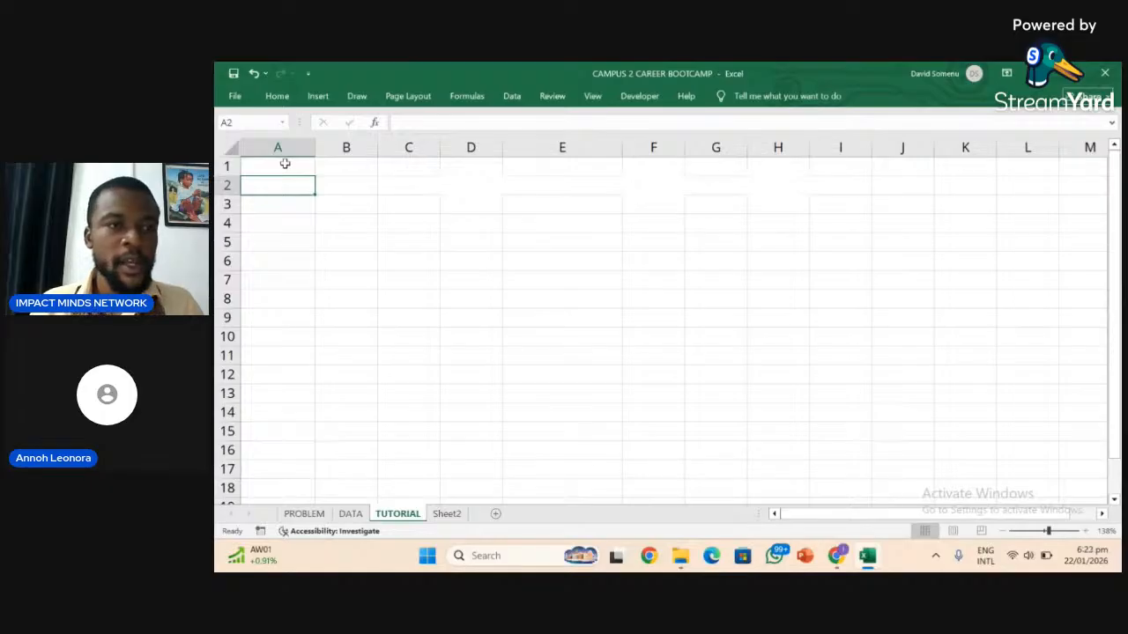
{"action": "left_click", "coordinate": [284, 163]}
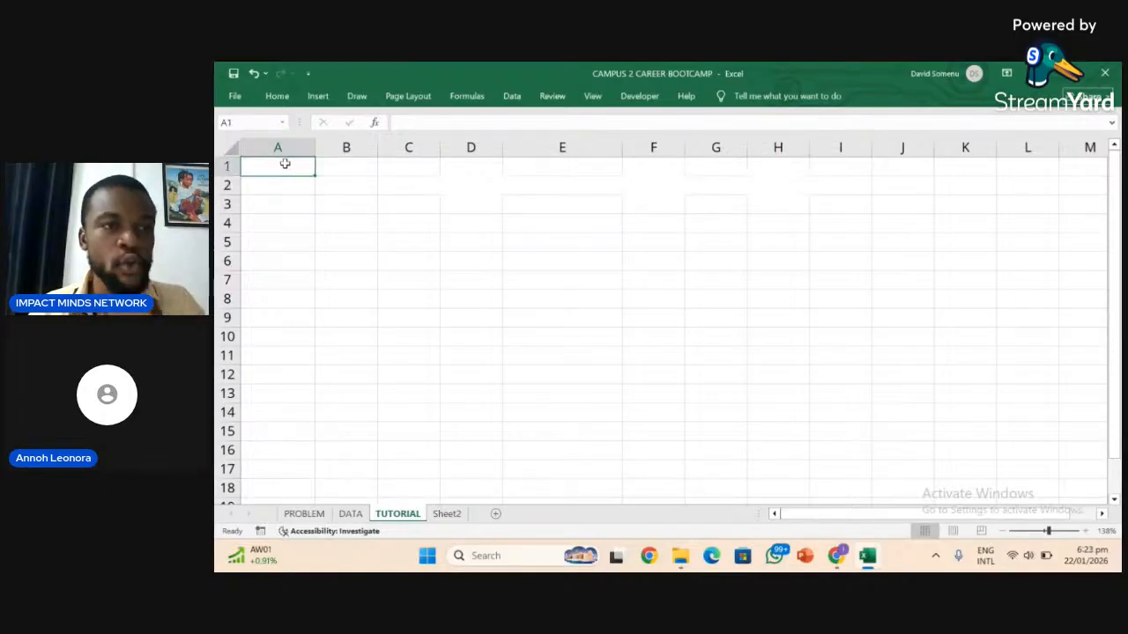
Enter the numbers 1, 2 and 3 across cells A1, B1 and C1.
{"action": "left_click", "coordinate": [290, 193]}
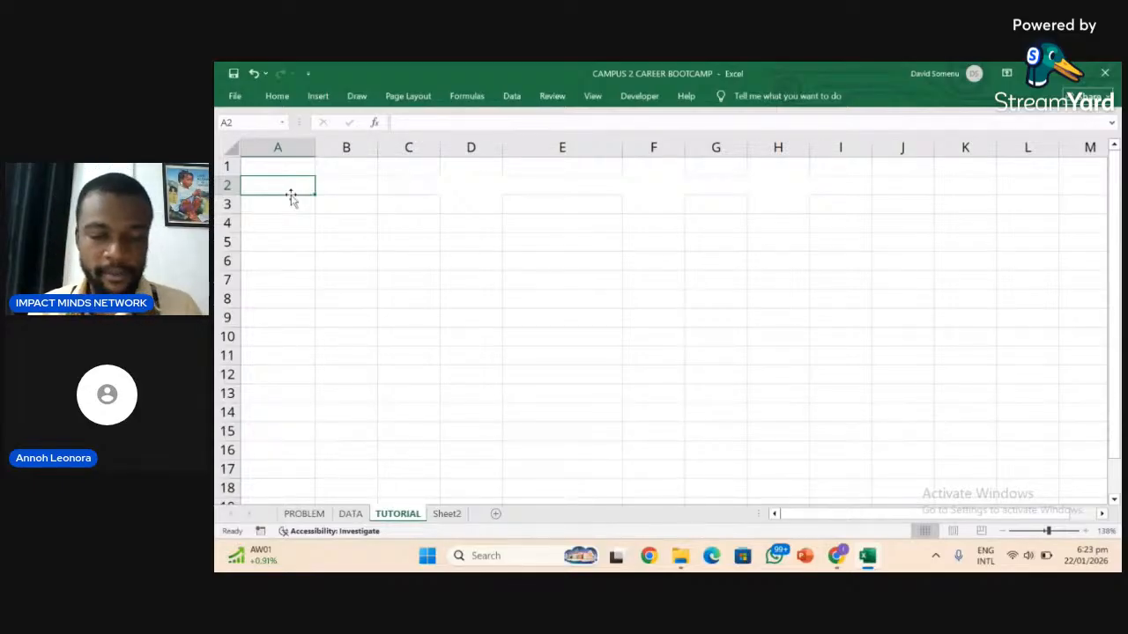
{"action": "key", "text": "BackSpace"}
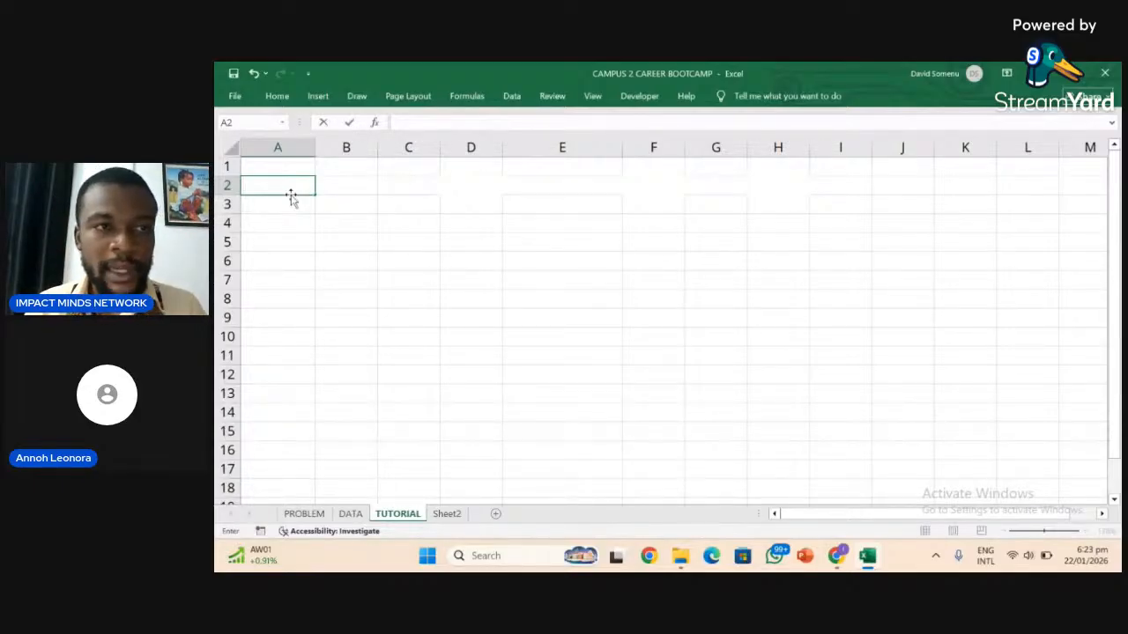
{"action": "left_click", "coordinate": [275, 163]}
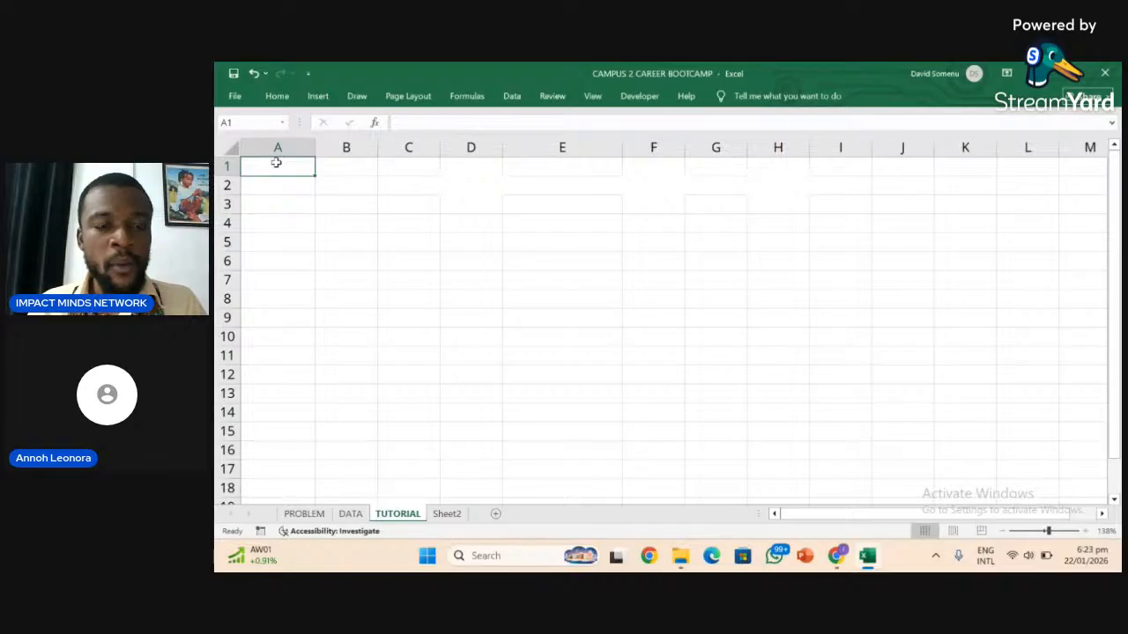
{"action": "type", "text": "1"}
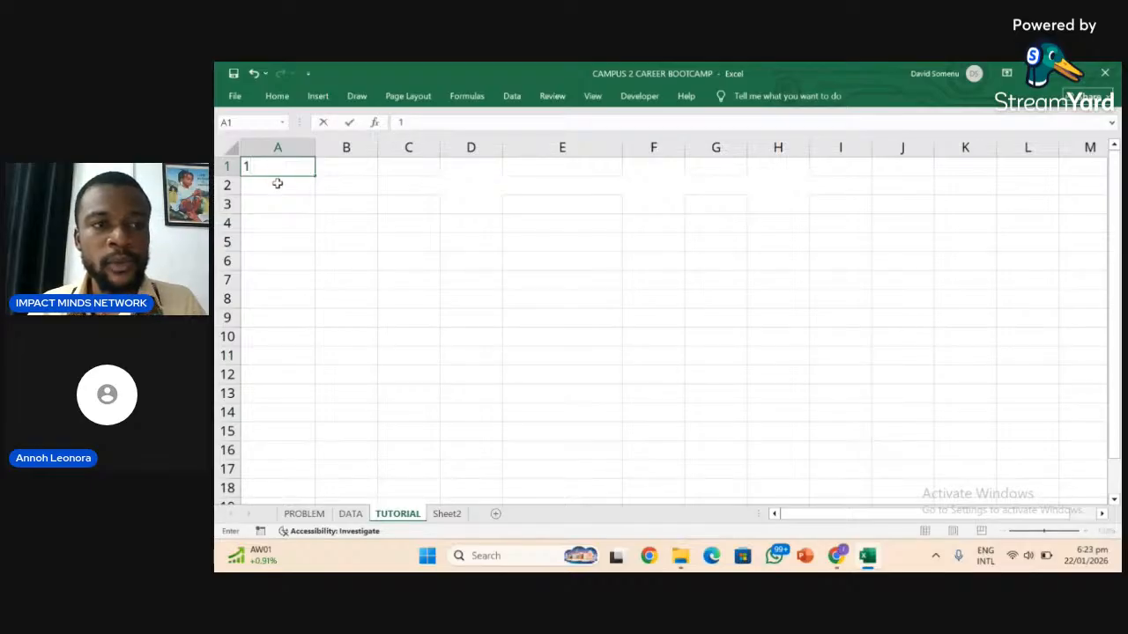
{"action": "type", "text": "2"}
{"action": "key", "text": "BackSpace"}
{"action": "left_click", "coordinate": [345, 171]}
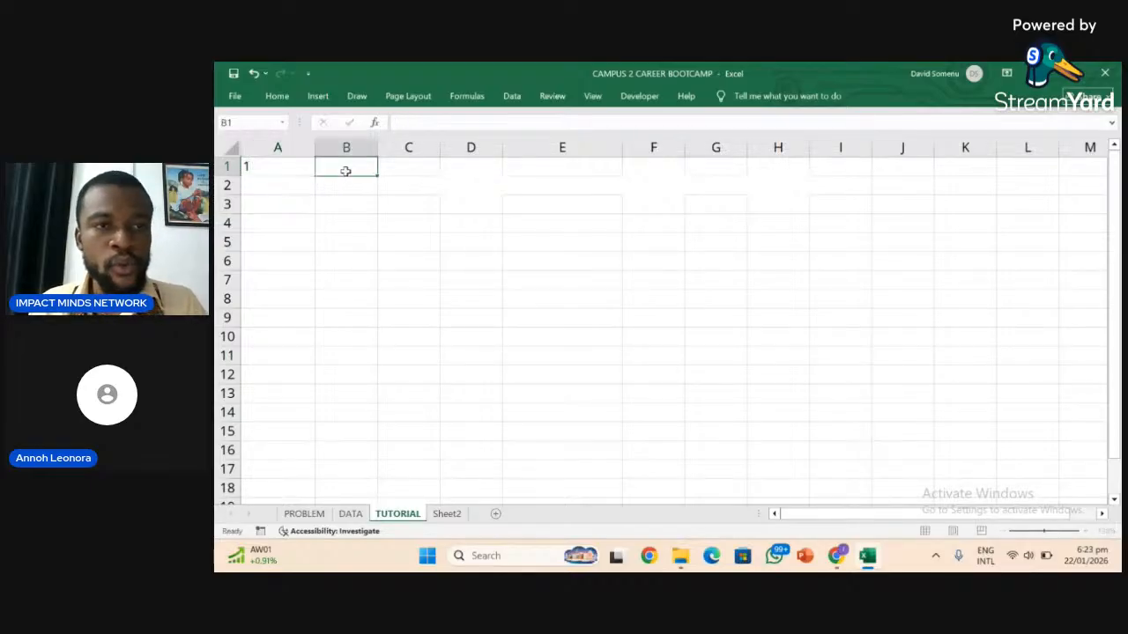
{"action": "key", "text": "F2"}
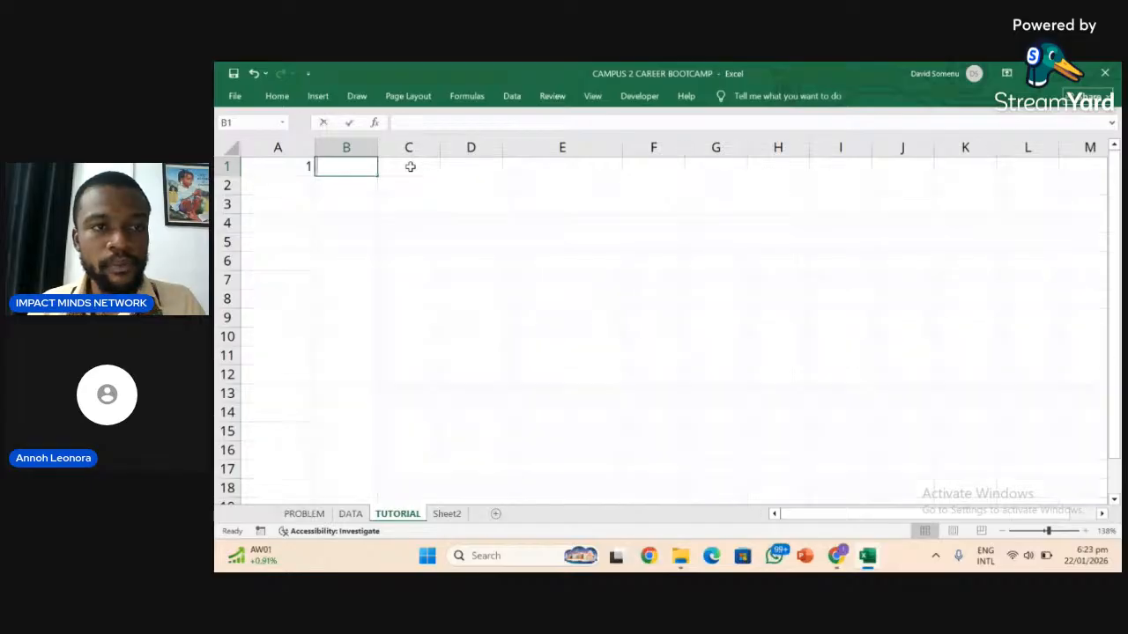
{"action": "type", "text": "2"}
{"action": "left_click", "coordinate": [409, 167]}
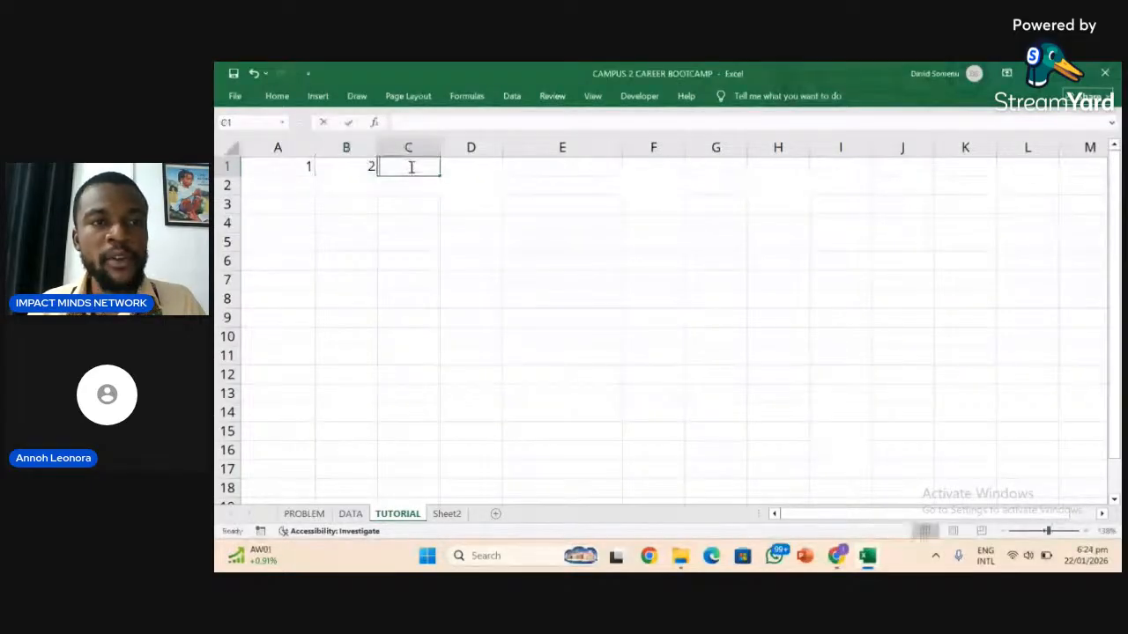
{"action": "type", "text": "3"}
{"action": "left_click", "coordinate": [409, 197]}
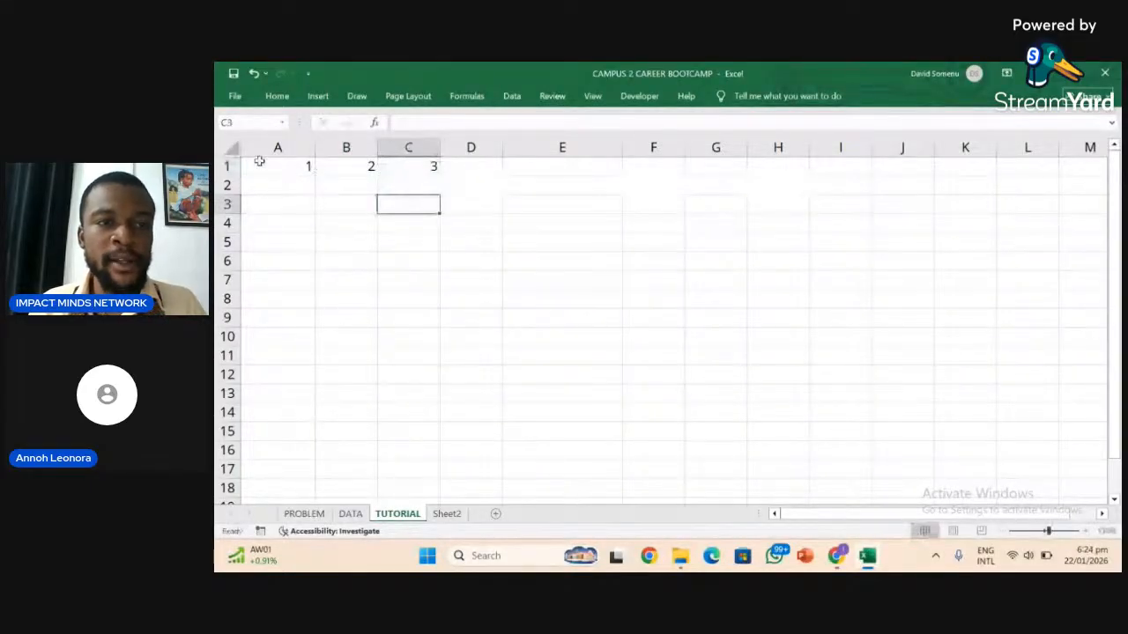
{"action": "left_click", "coordinate": [275, 163]}
{"action": "left_click", "coordinate": [333, 169]}
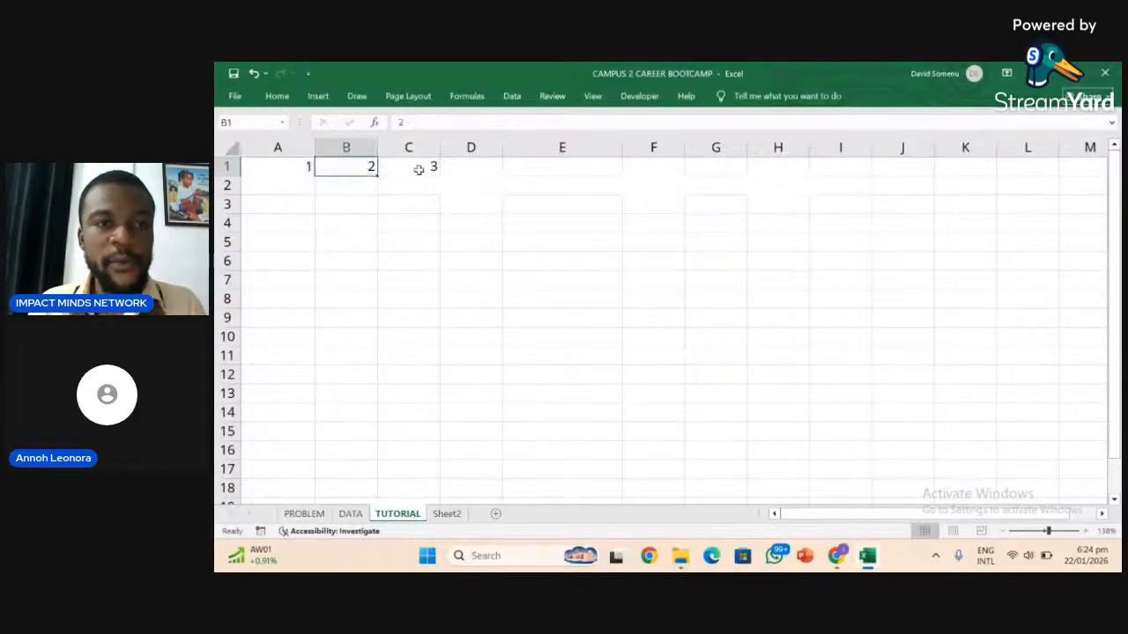
{"action": "left_click", "coordinate": [418, 169]}
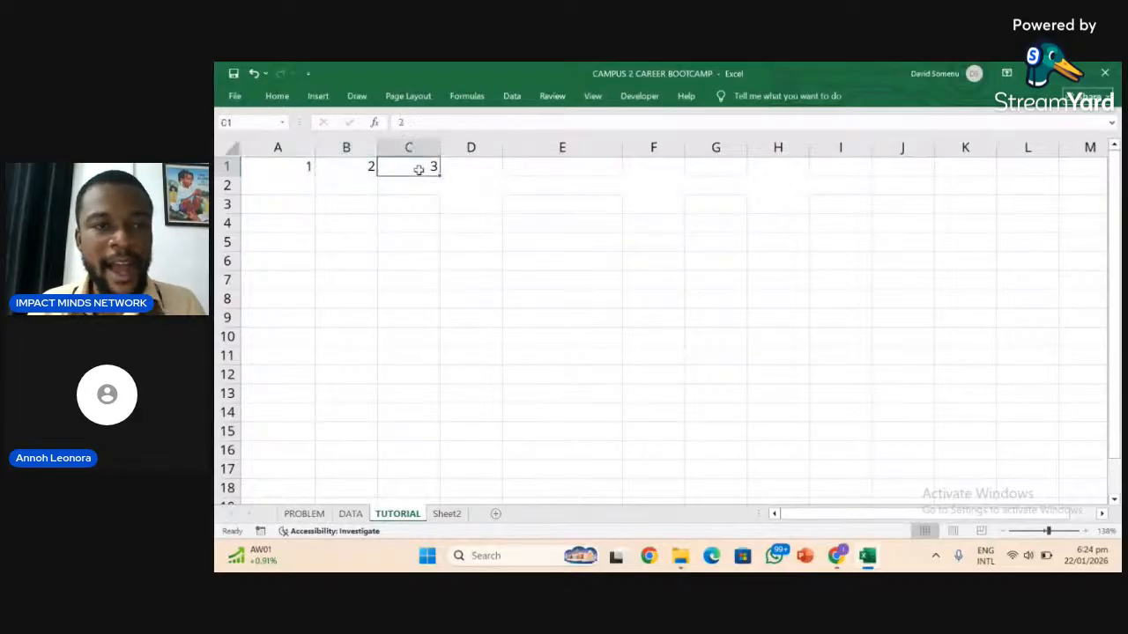
Start an average formula in B3 with the sum in parentheses and a division sign: =(1+2+3)/.
{"action": "left_click", "coordinate": [338, 209]}
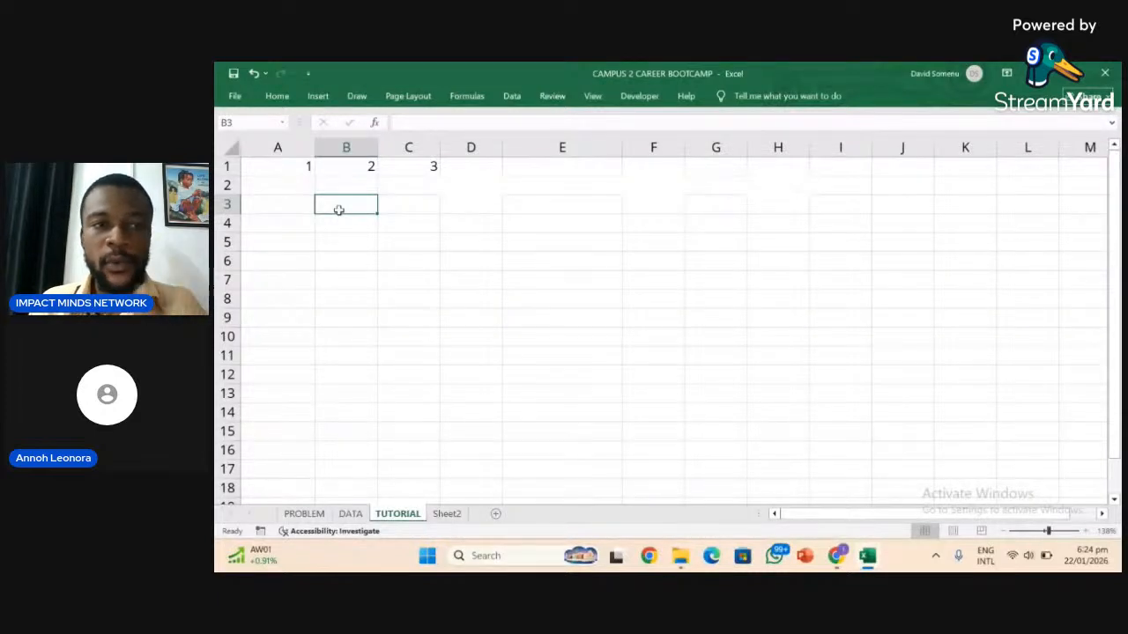
{"action": "double_click", "coordinate": [339, 209]}
{"action": "type", "text": "="}
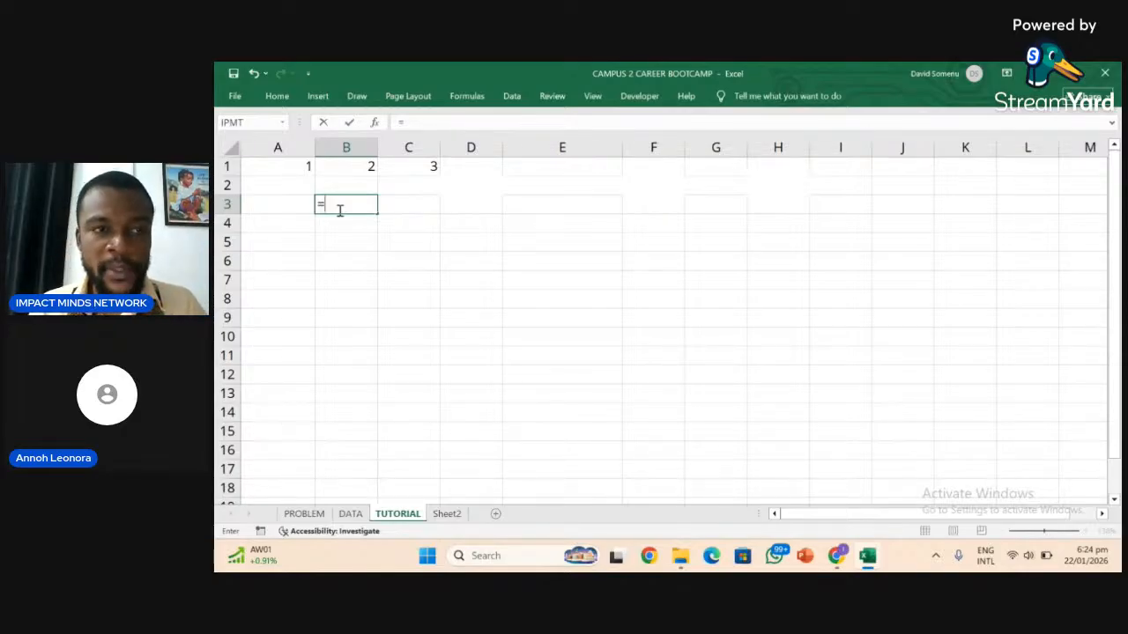
{"action": "type", "text": "1"}
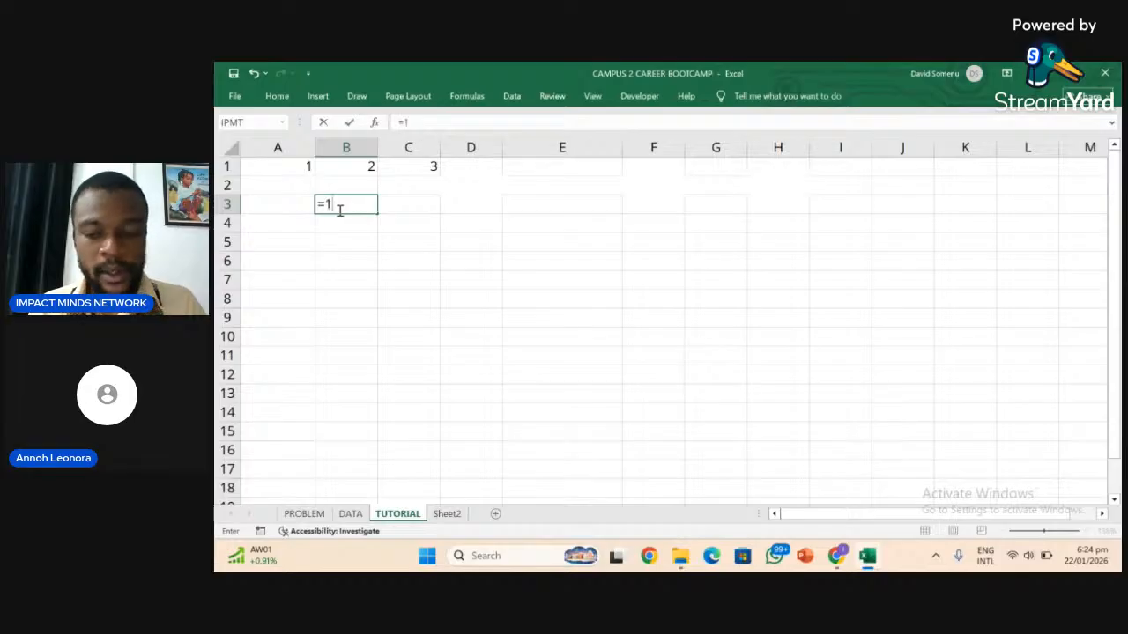
{"action": "type", "text": "+"}
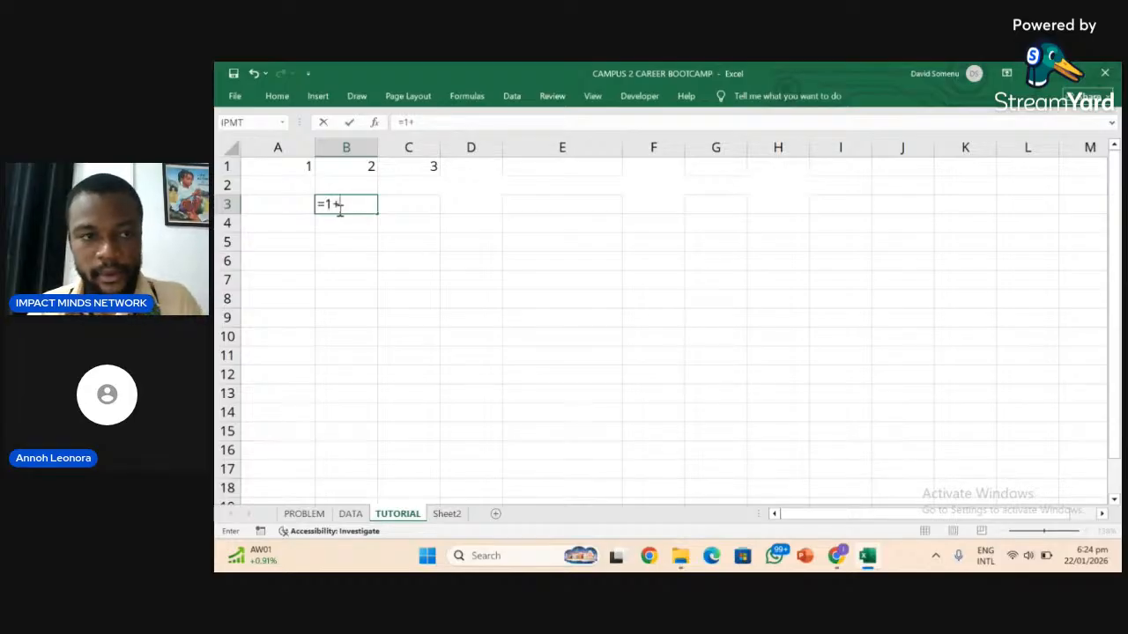
{"action": "type", "text": "2"}
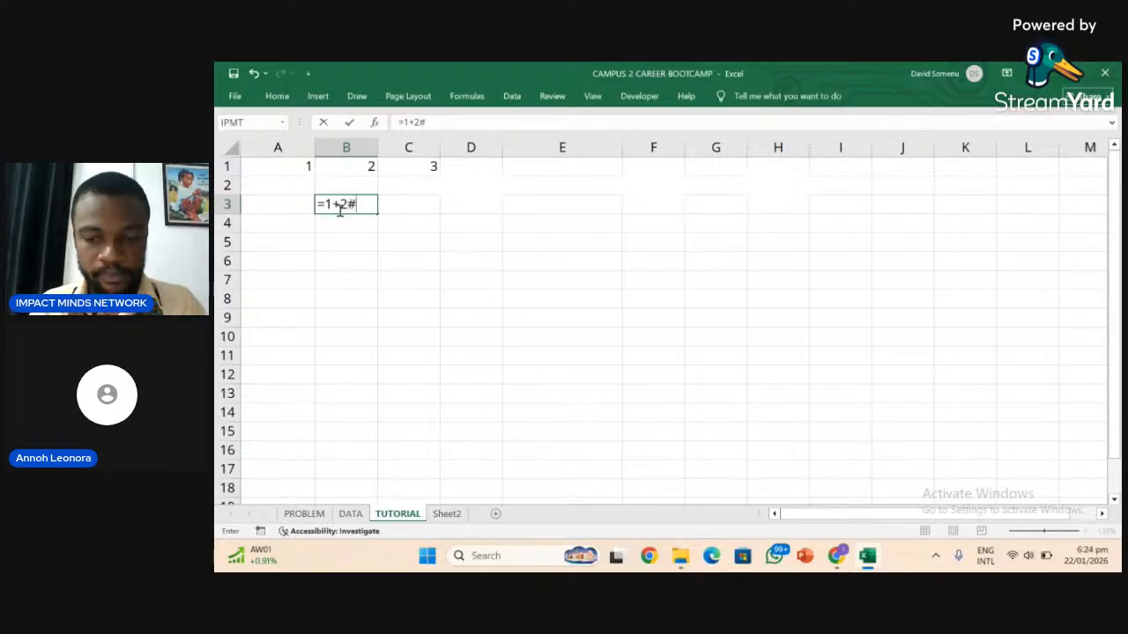
{"action": "type", "text": "3"}
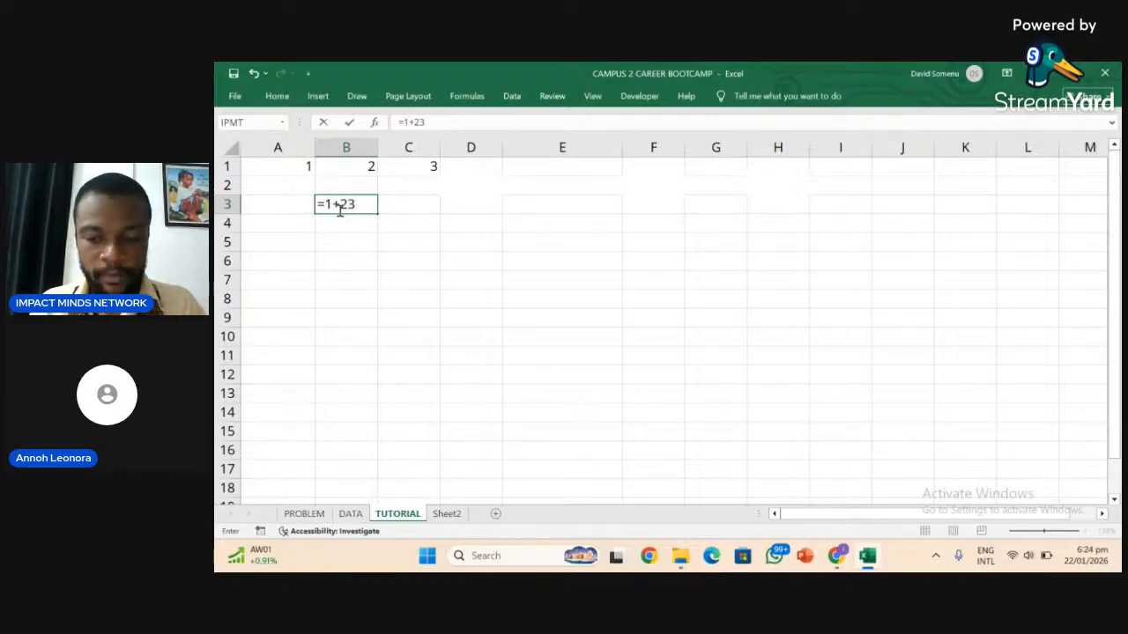
{"action": "key", "text": "BackSpace"}
{"action": "type", "text": "+3"}
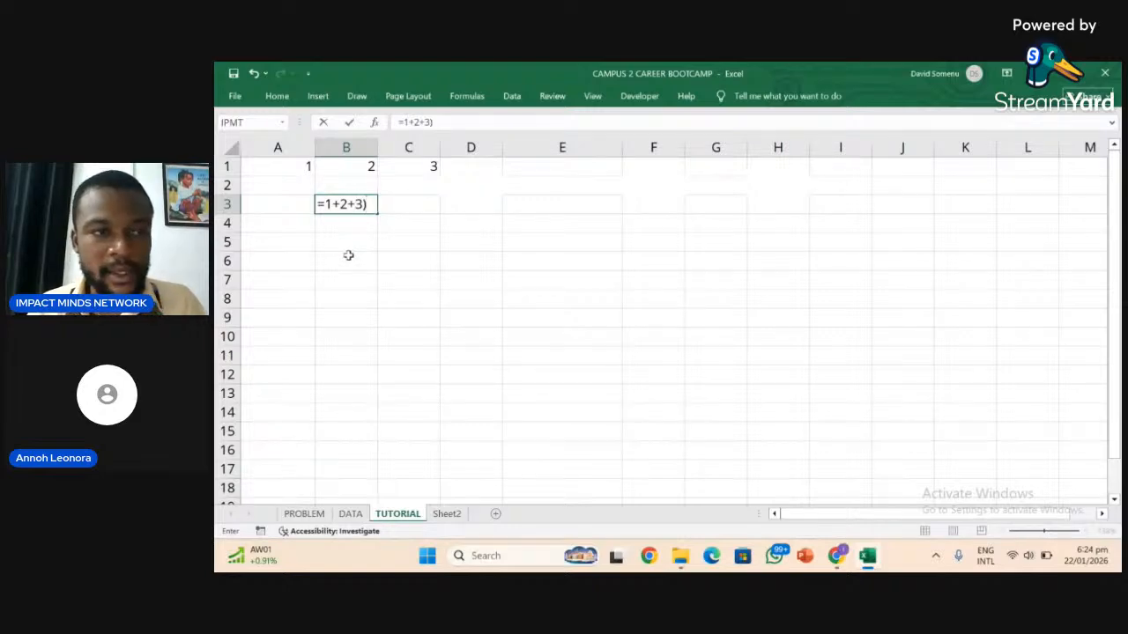
{"action": "left_click", "coordinate": [325, 205]}
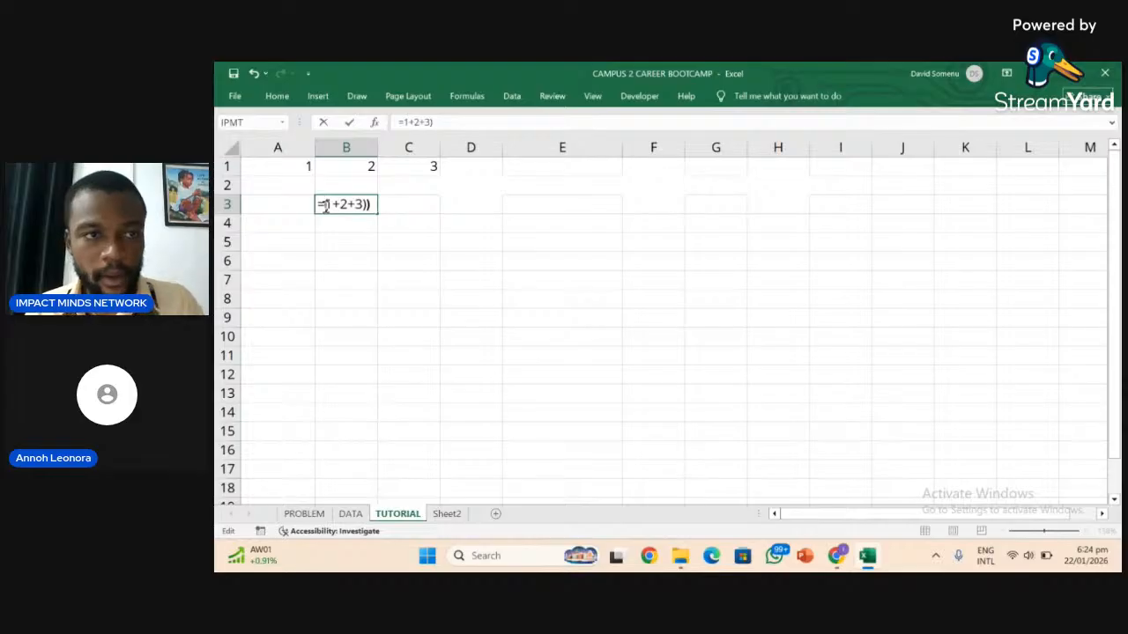
{"action": "type", "text": "("}
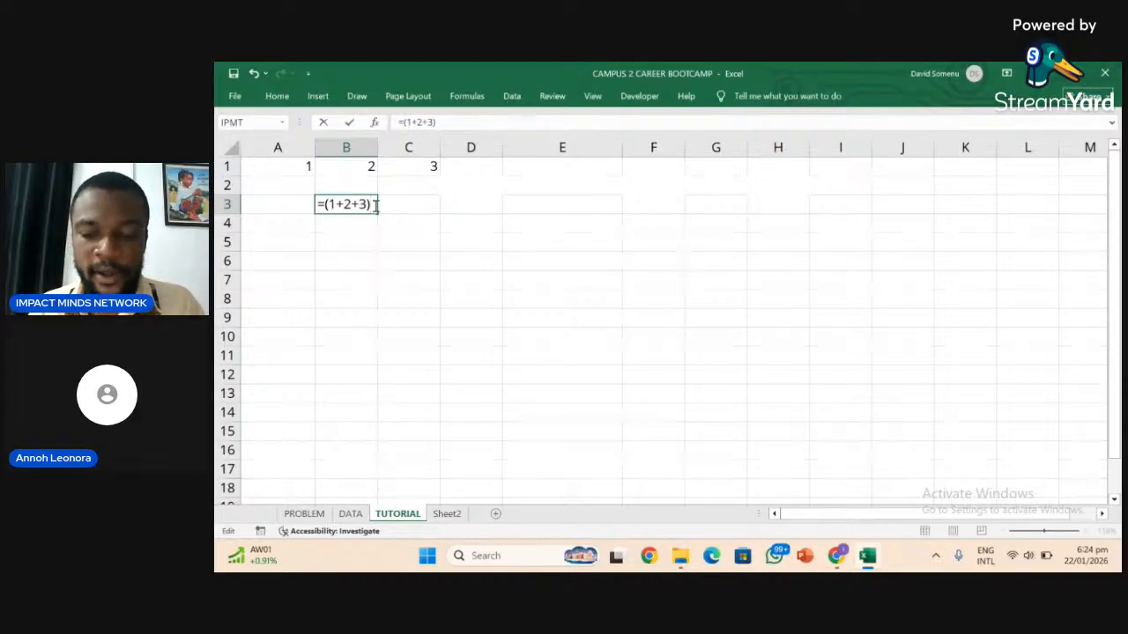
{"action": "type", "text": "/"}
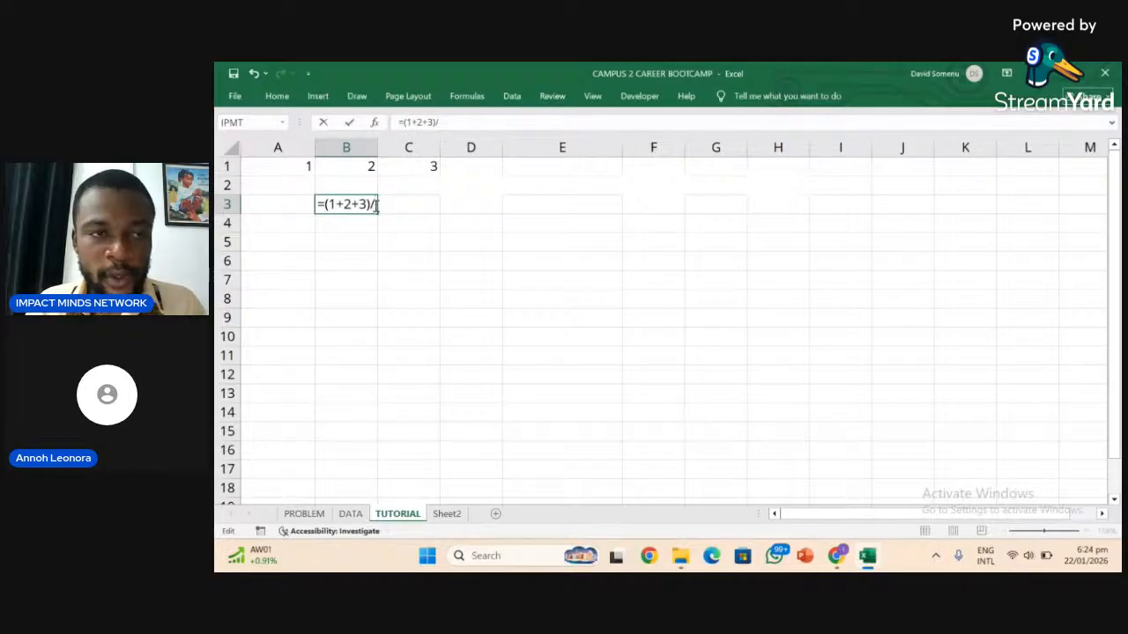
{"action": "left_click", "coordinate": [407, 218]}
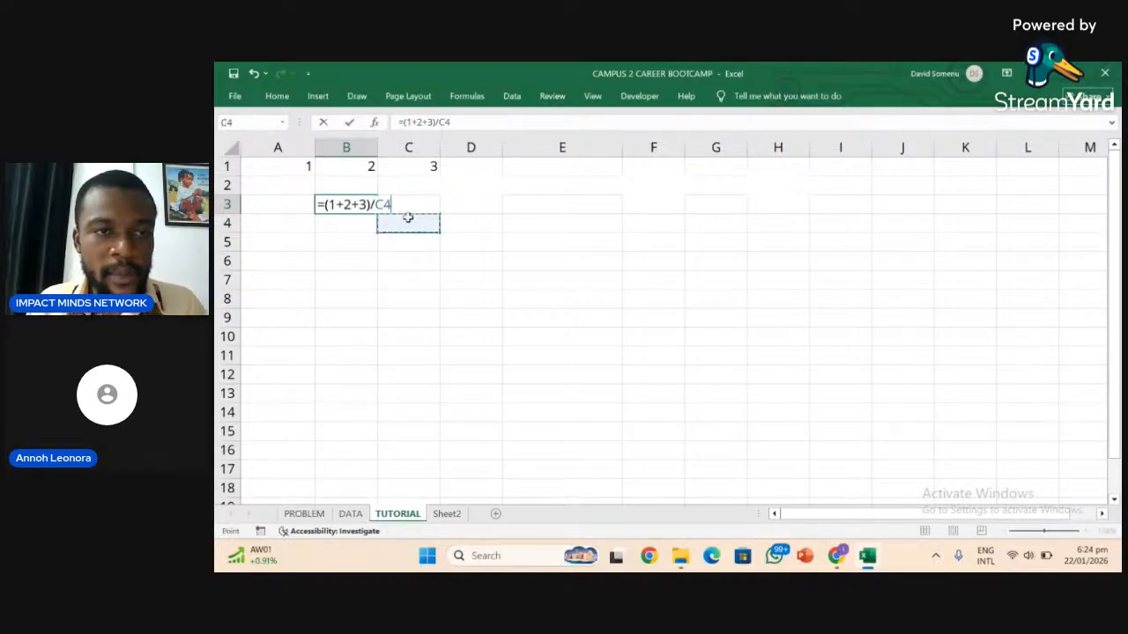
{"action": "key", "text": "BackSpace"}
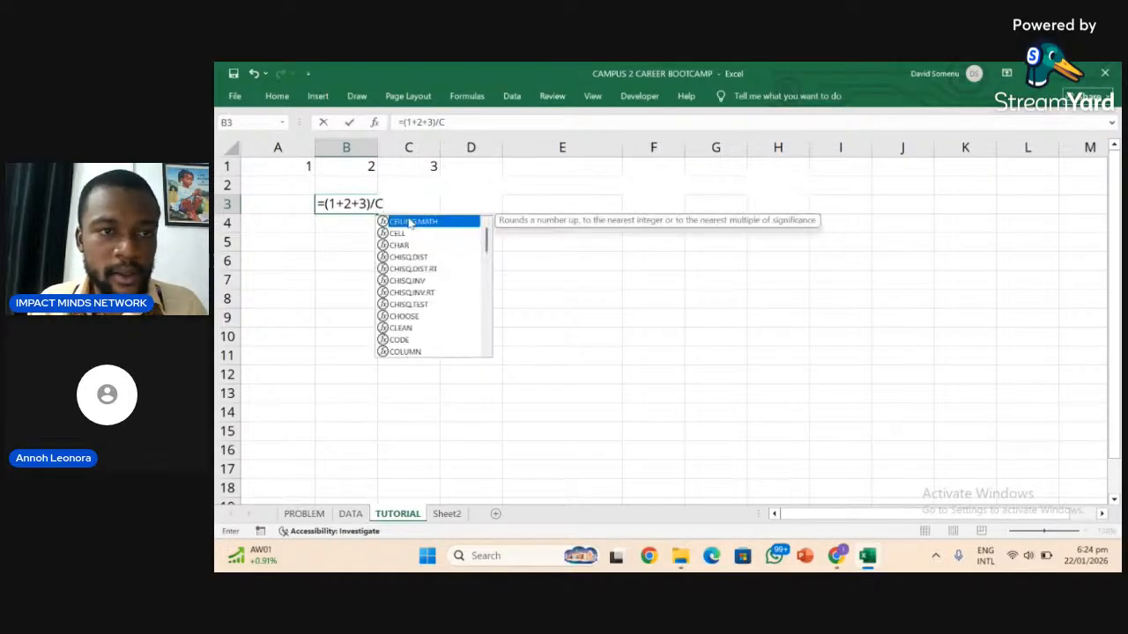
{"action": "key", "text": "BackSpace"}
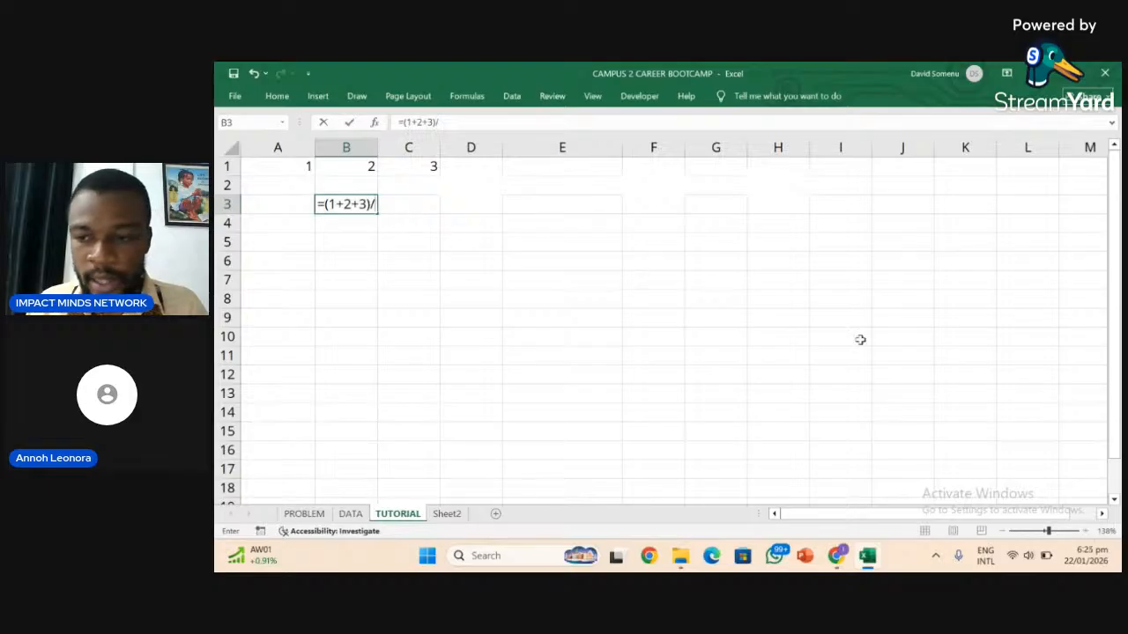
{"action": "left_click", "coordinate": [1056, 531]}
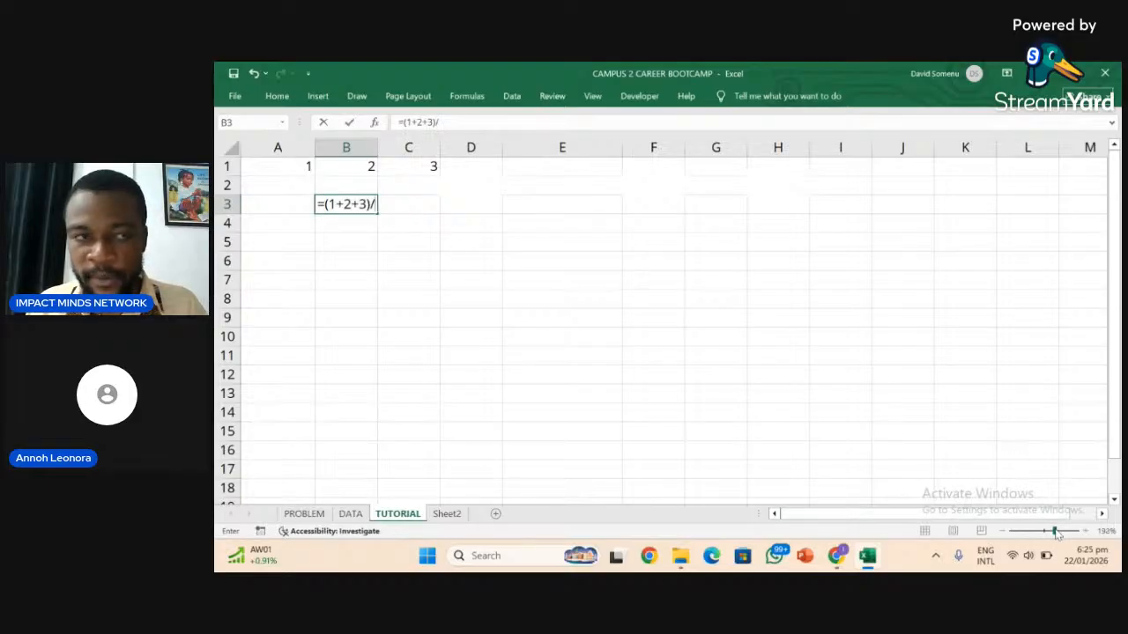
{"action": "left_click_drag", "start_coordinate": [1057, 533], "coordinate": [1066, 536]}
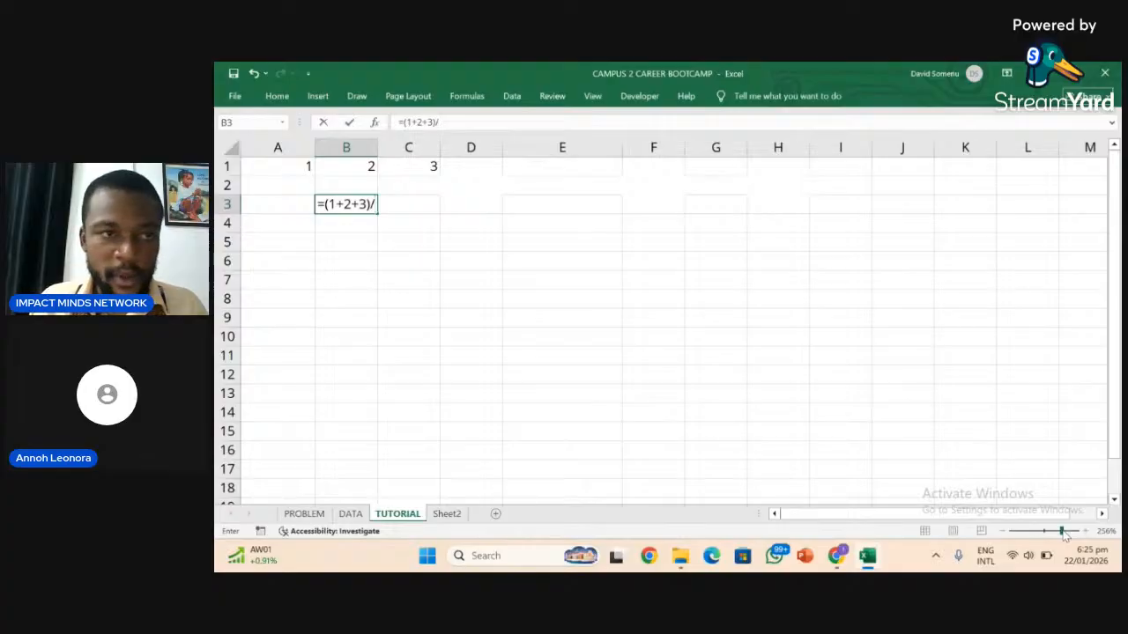
{"action": "key", "text": "BackSpace"}
{"action": "key", "text": "BackSpace"}
{"action": "key", "text": "BackSpace"}
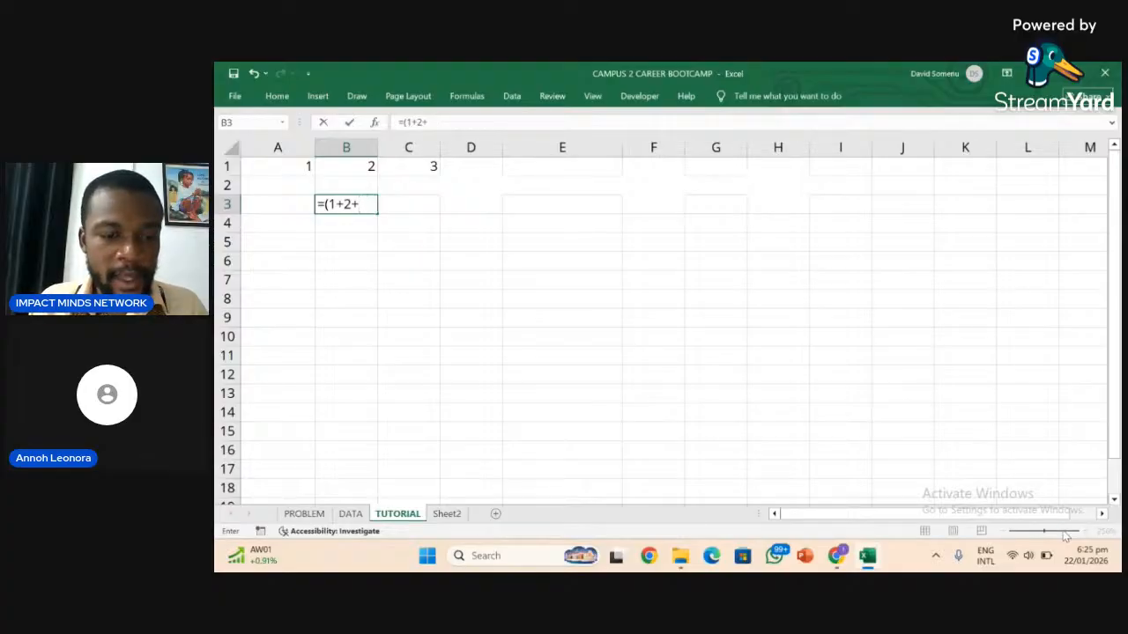
{"action": "type", "text": "3)"}
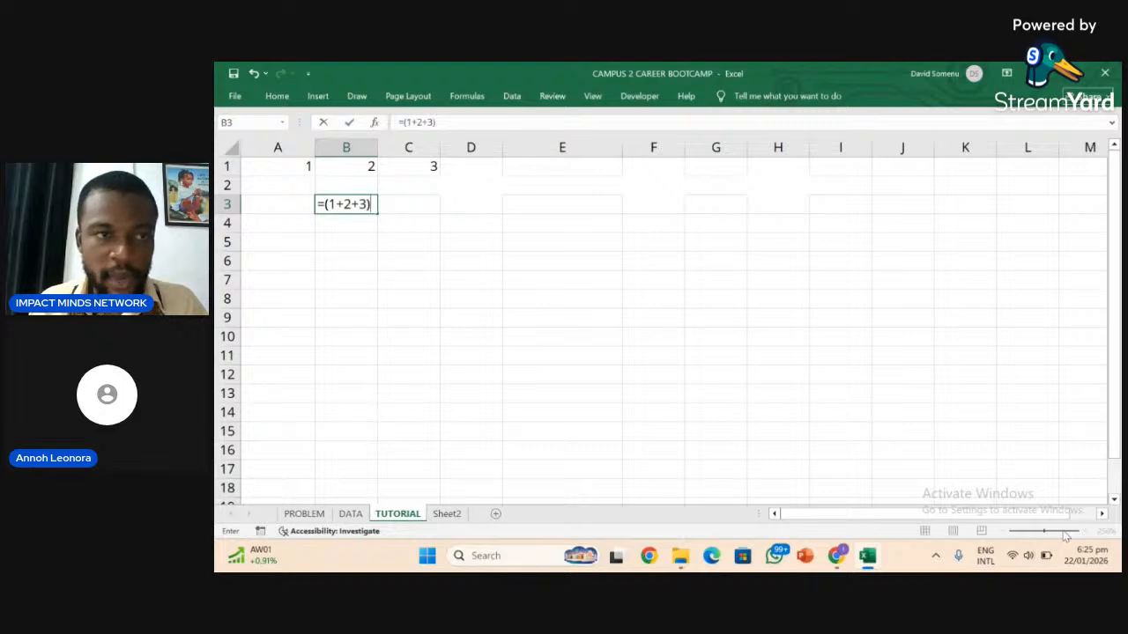
{"action": "type", "text": "/"}
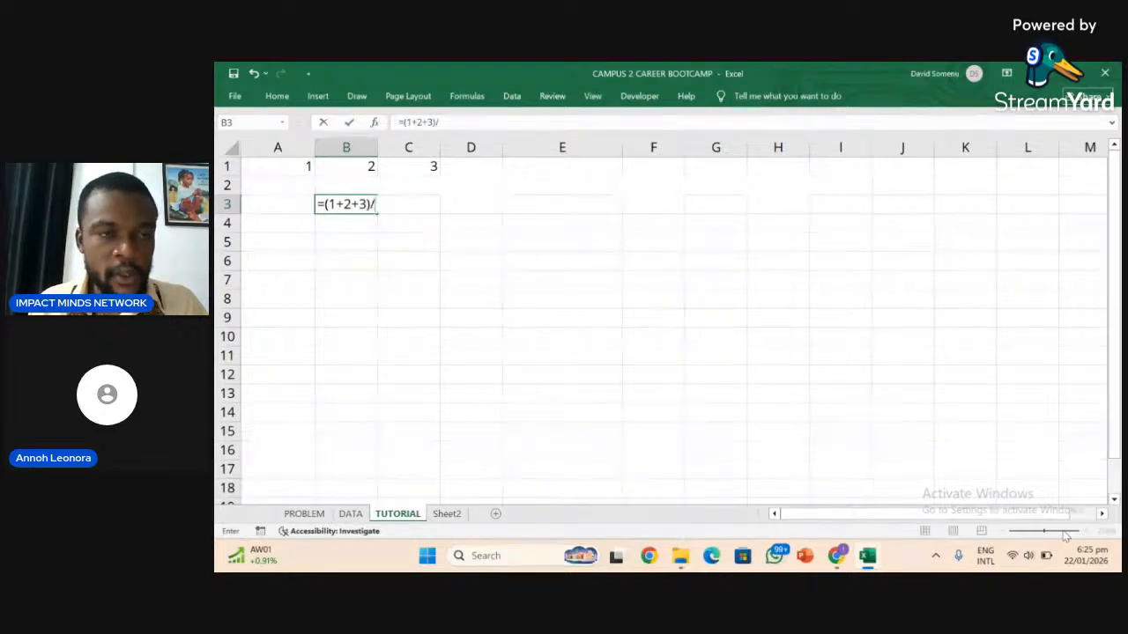
Complete the B3 formula as =(1+2+3)/3 and check it against the numbers in A1:C1.
{"action": "type", "text": "3"}
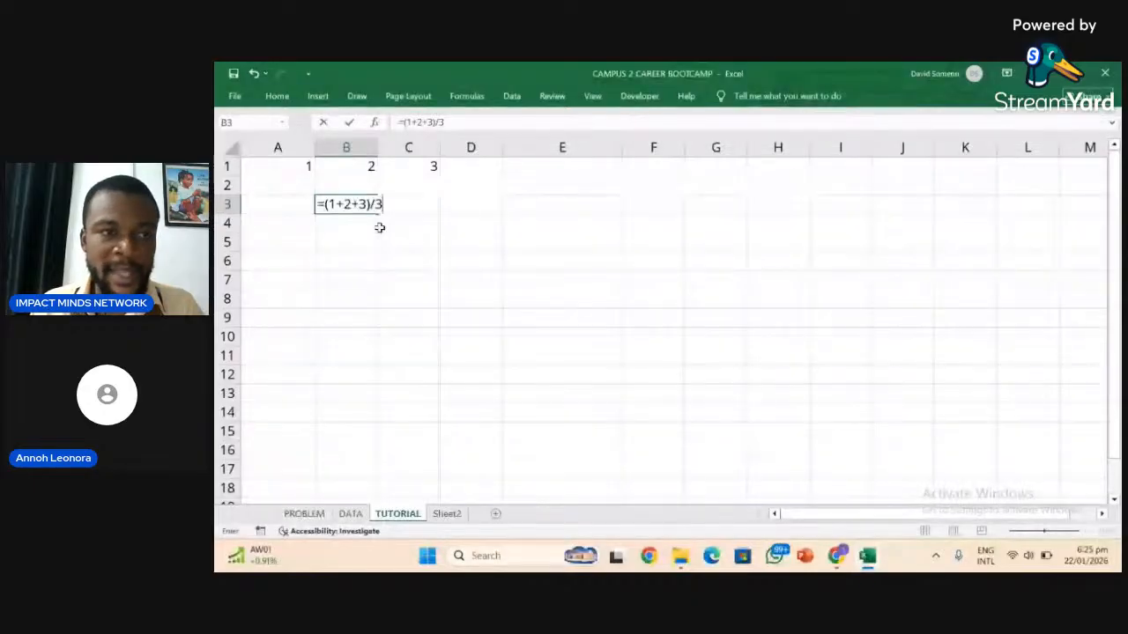
{"action": "key", "text": "Return"}
{"action": "left_click", "coordinate": [349, 207]}
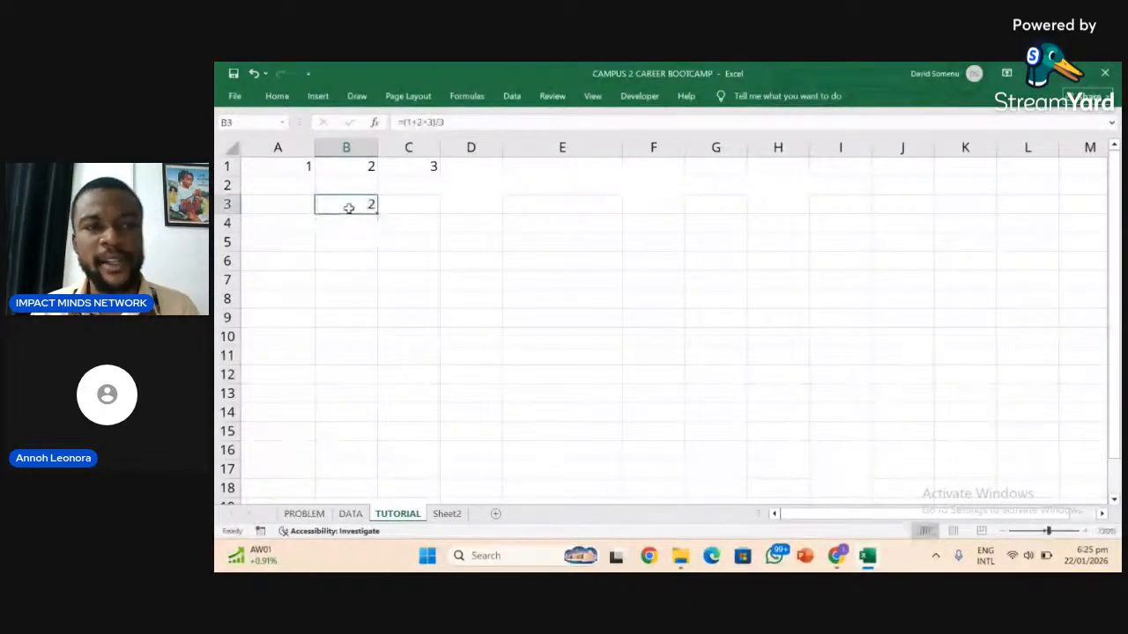
{"action": "left_click", "coordinate": [287, 161]}
{"action": "left_click", "coordinate": [352, 165]}
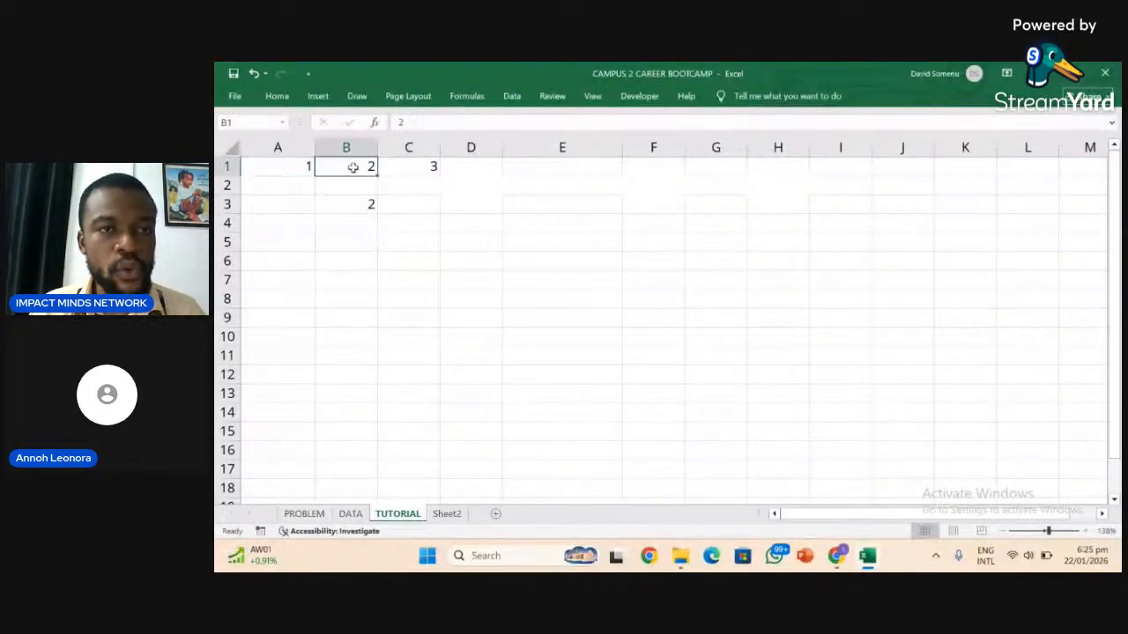
{"action": "left_click", "coordinate": [410, 172]}
{"action": "left_click", "coordinate": [373, 204]}
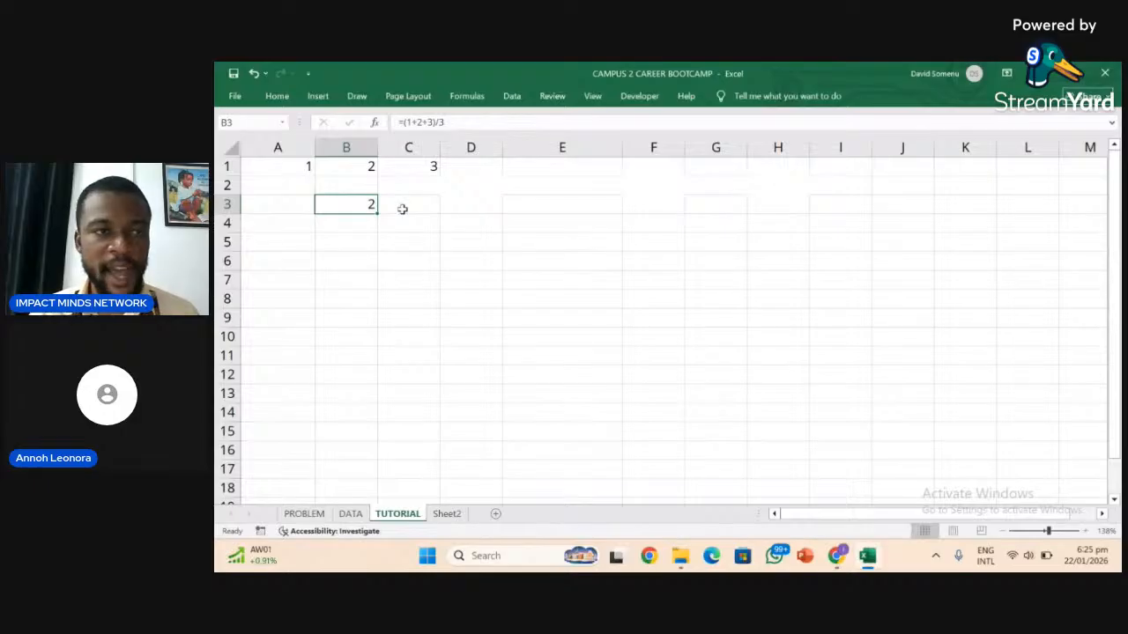
Build a sum in D3 by referencing cells A1, B1 and C1, ending with a closing parenthesis: =A1+B1+C1).
{"action": "key", "text": "Right"}
{"action": "key", "text": "Right"}
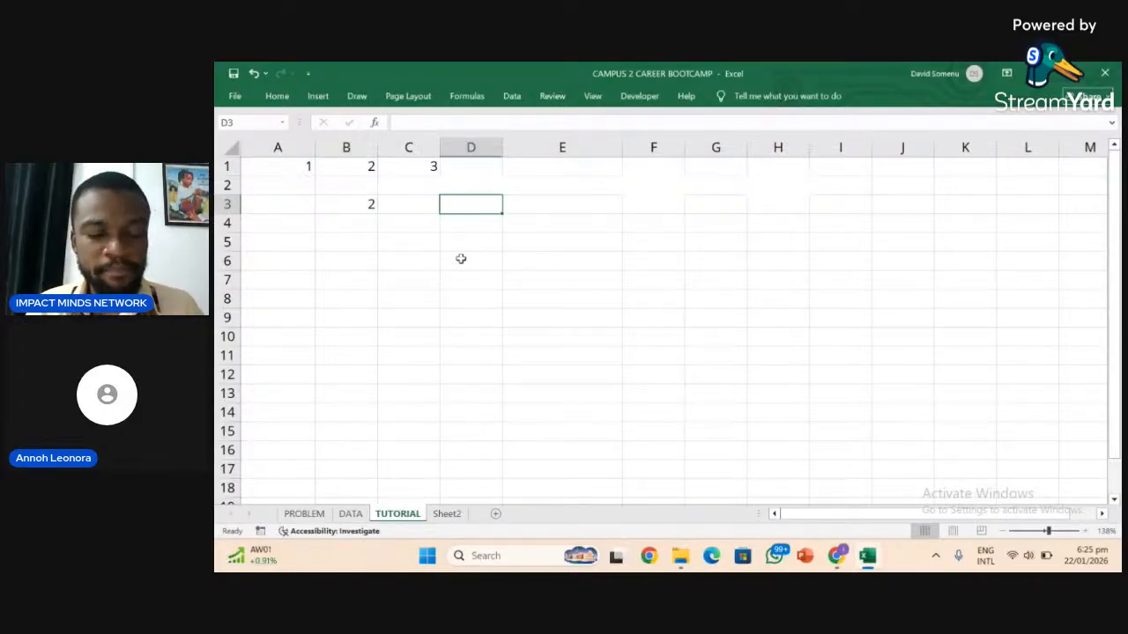
{"action": "type", "text": "="}
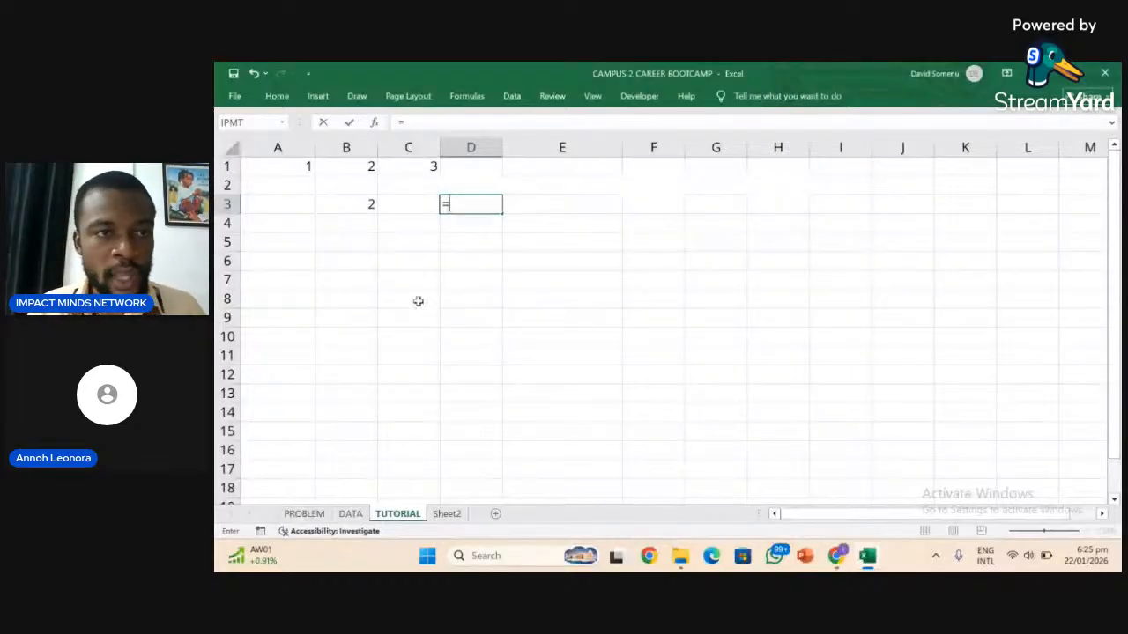
{"action": "left_click", "coordinate": [296, 169]}
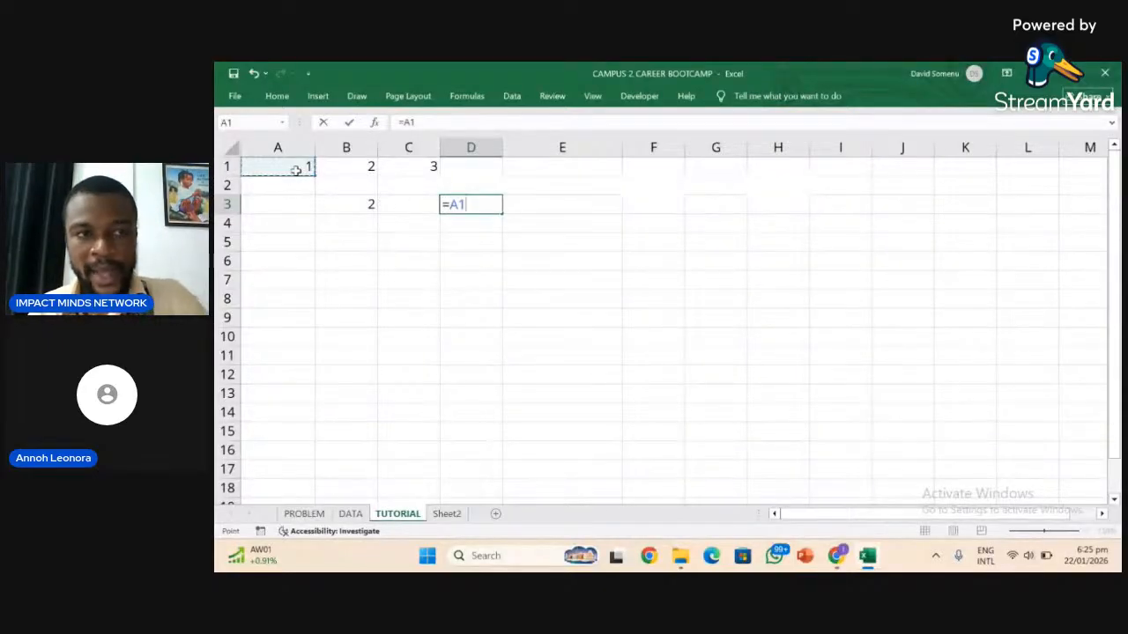
{"action": "type", "text": "+"}
{"action": "left_click", "coordinate": [356, 166]}
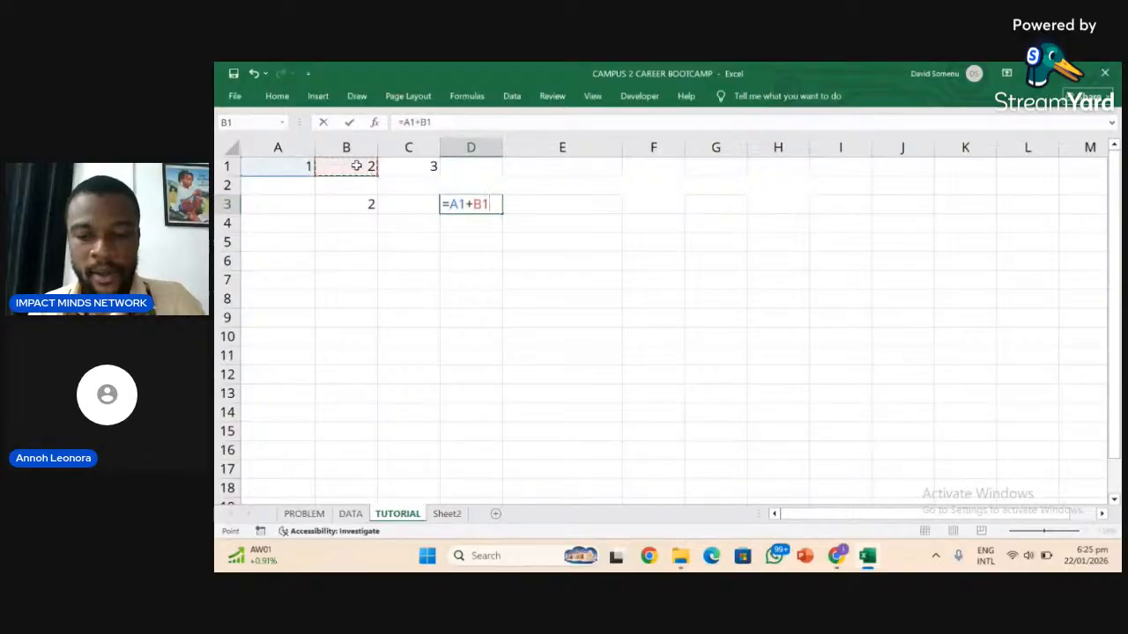
{"action": "type", "text": "+"}
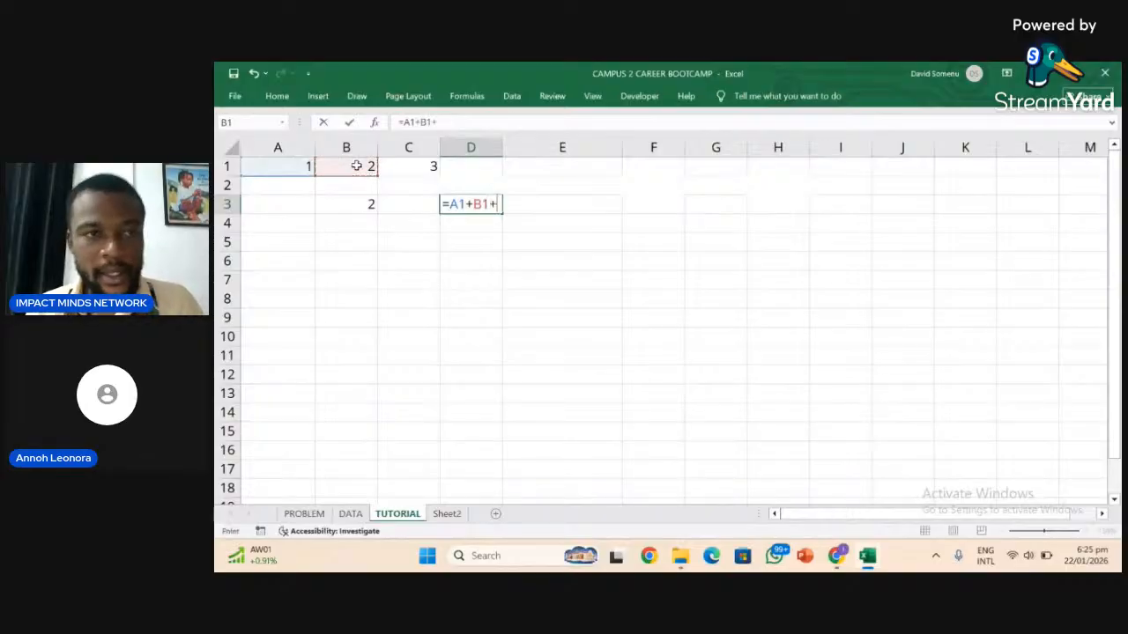
{"action": "left_click", "coordinate": [411, 166]}
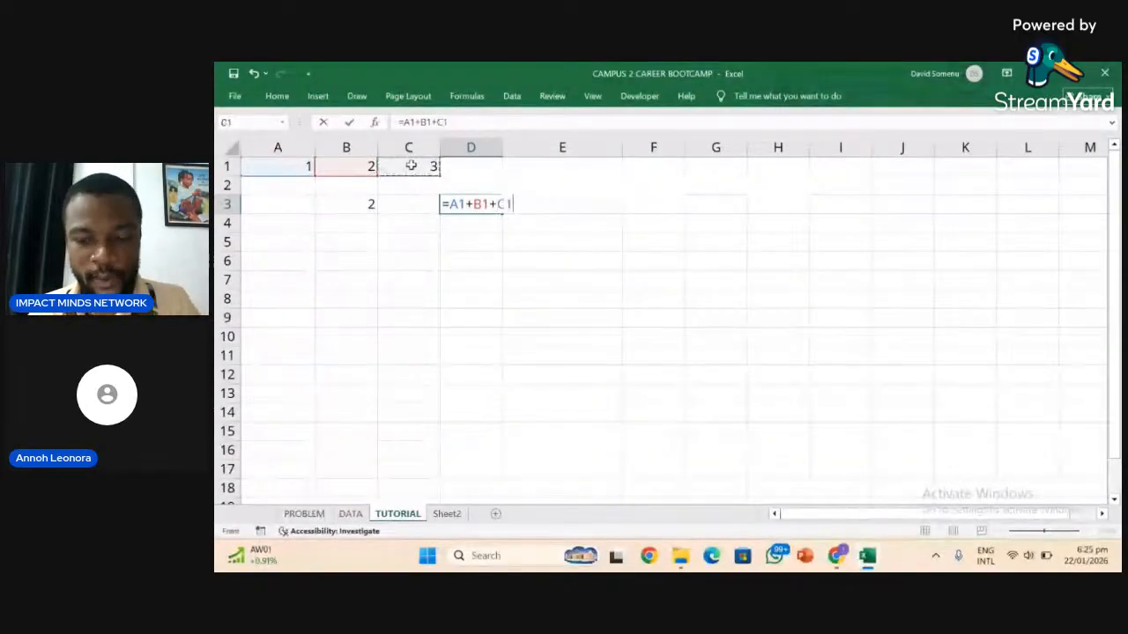
{"action": "type", "text": ")"}
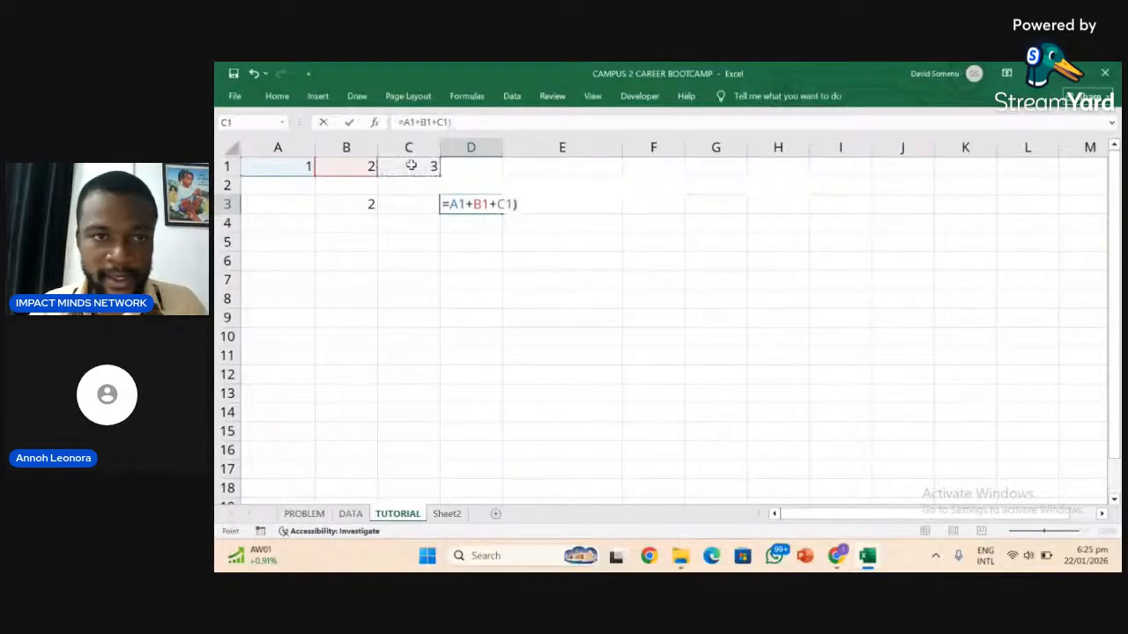
{"action": "key", "text": "Return"}
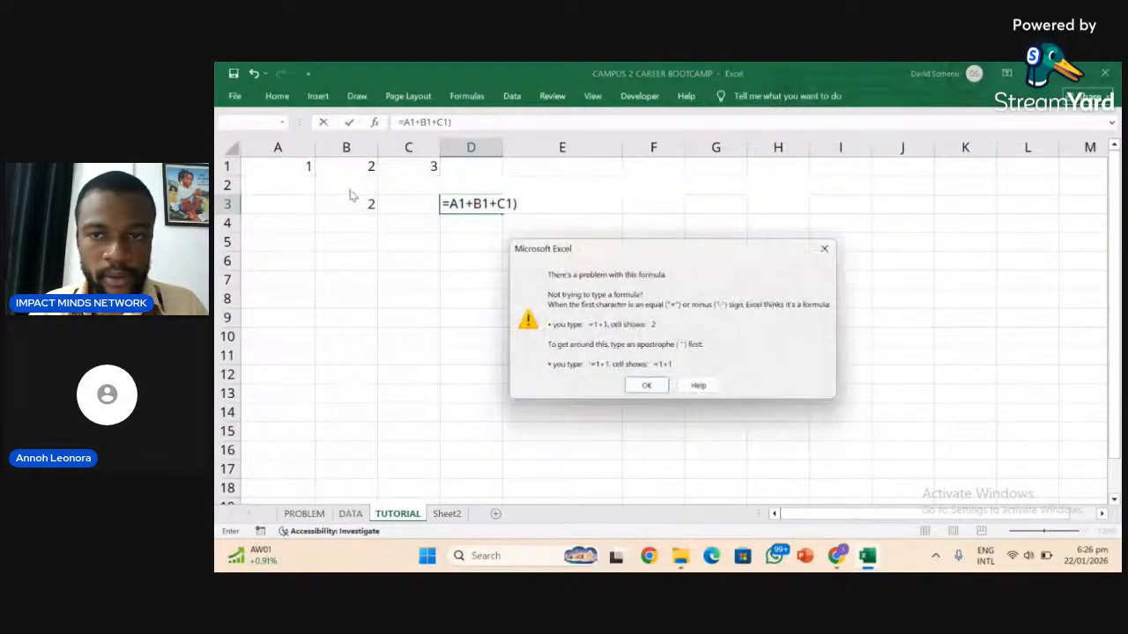
{"action": "left_click", "coordinate": [826, 251]}
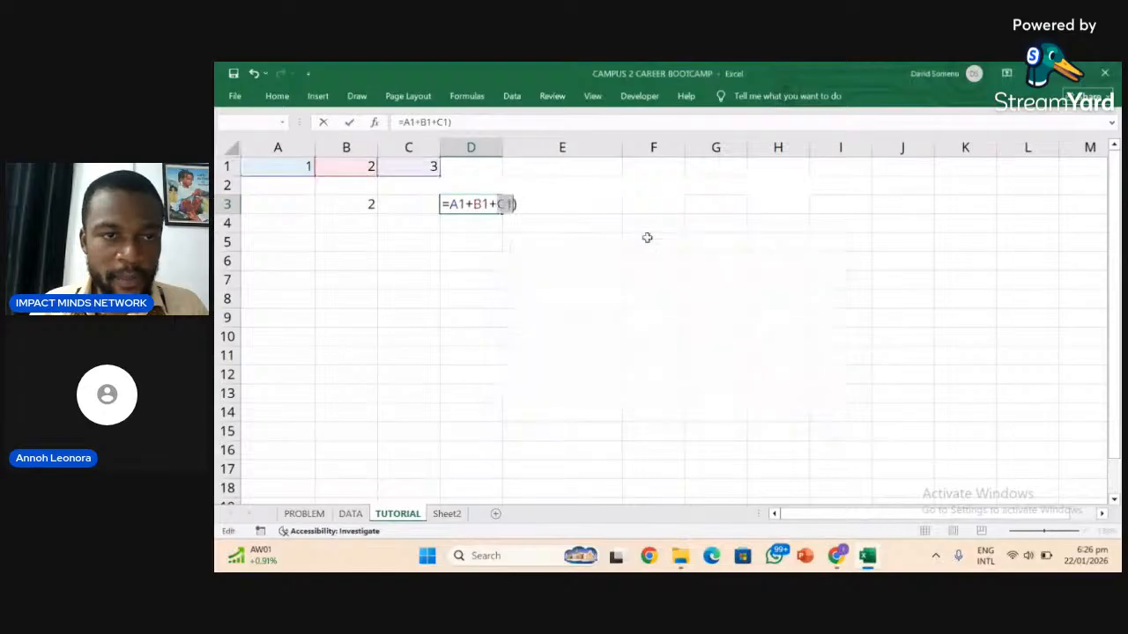
Correct the D3 formula to the cell-reference average =(A1+B1+C1)/3 and enter it.
{"action": "left_click", "coordinate": [448, 204]}
{"action": "type", "text": "("}
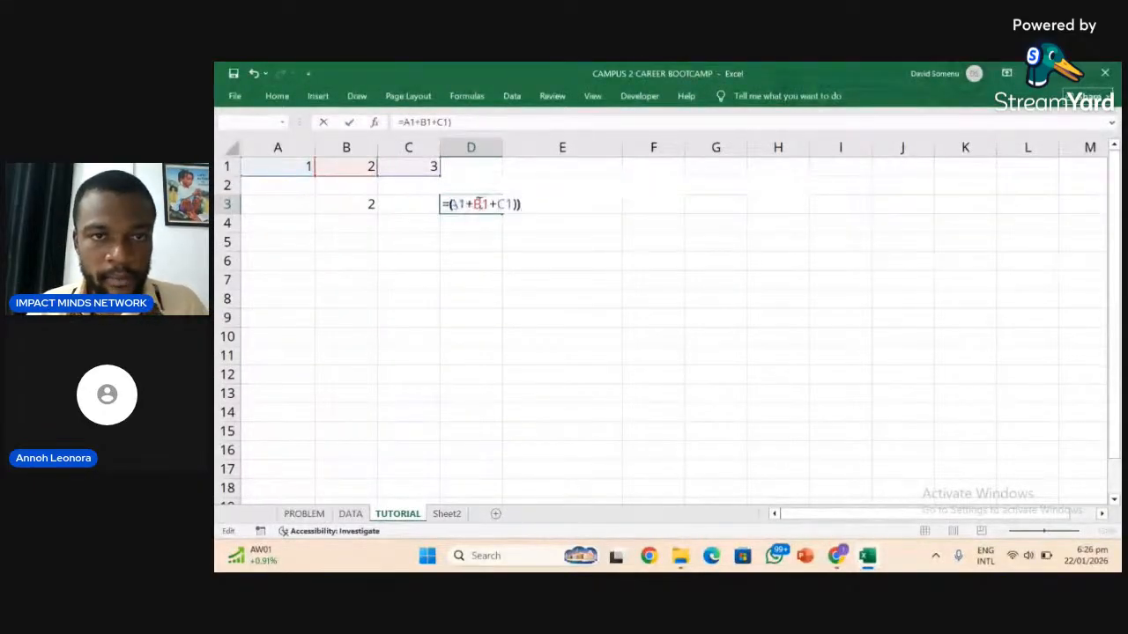
{"action": "left_click", "coordinate": [521, 204]}
{"action": "key", "text": "BackSpace"}
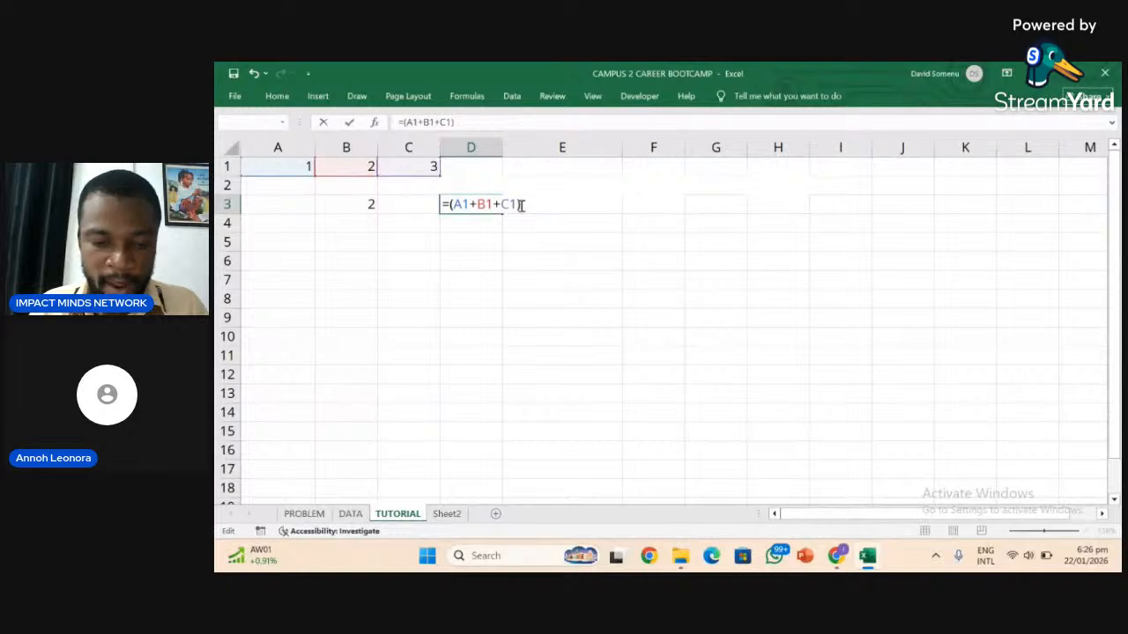
{"action": "type", "text": "/3"}
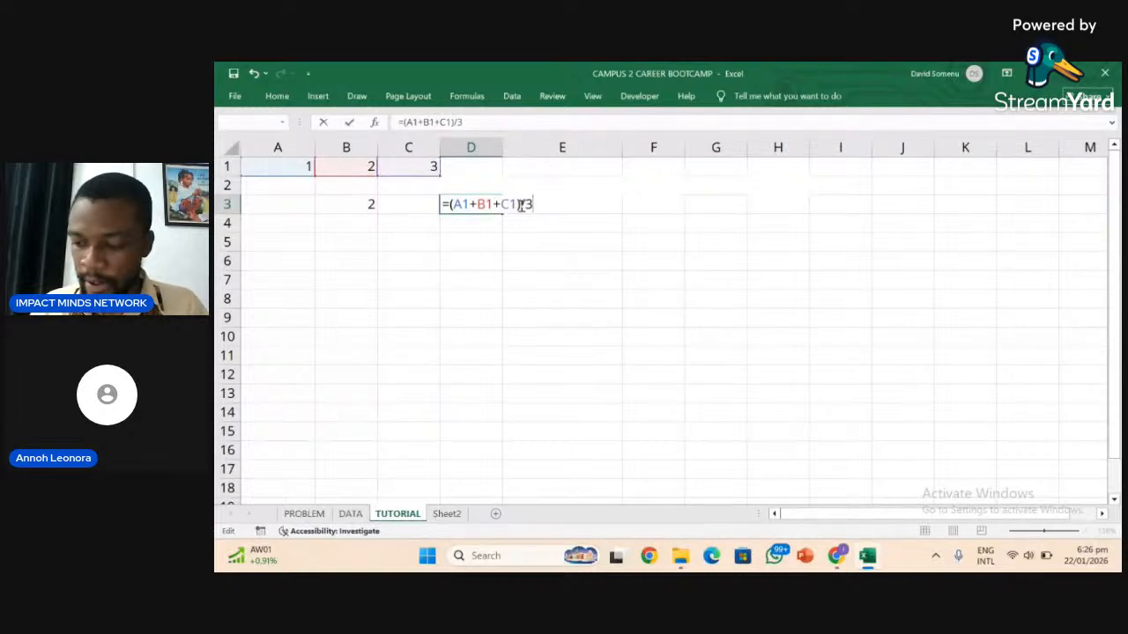
{"action": "key", "text": "Return"}
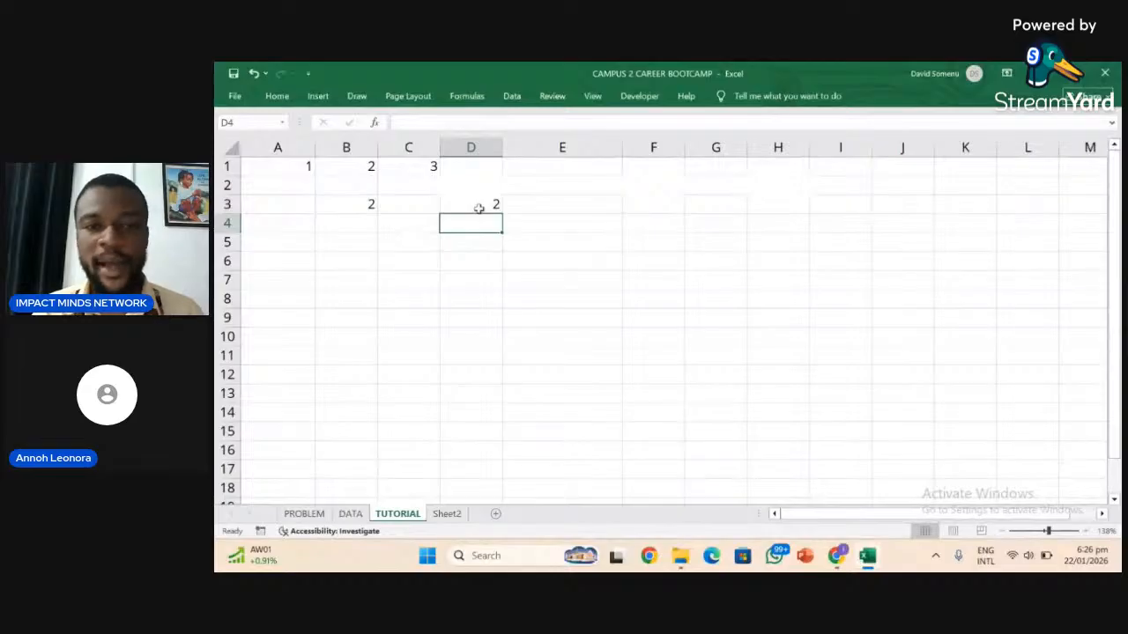
{"action": "left_click", "coordinate": [478, 208]}
{"action": "left_click", "coordinate": [527, 256]}
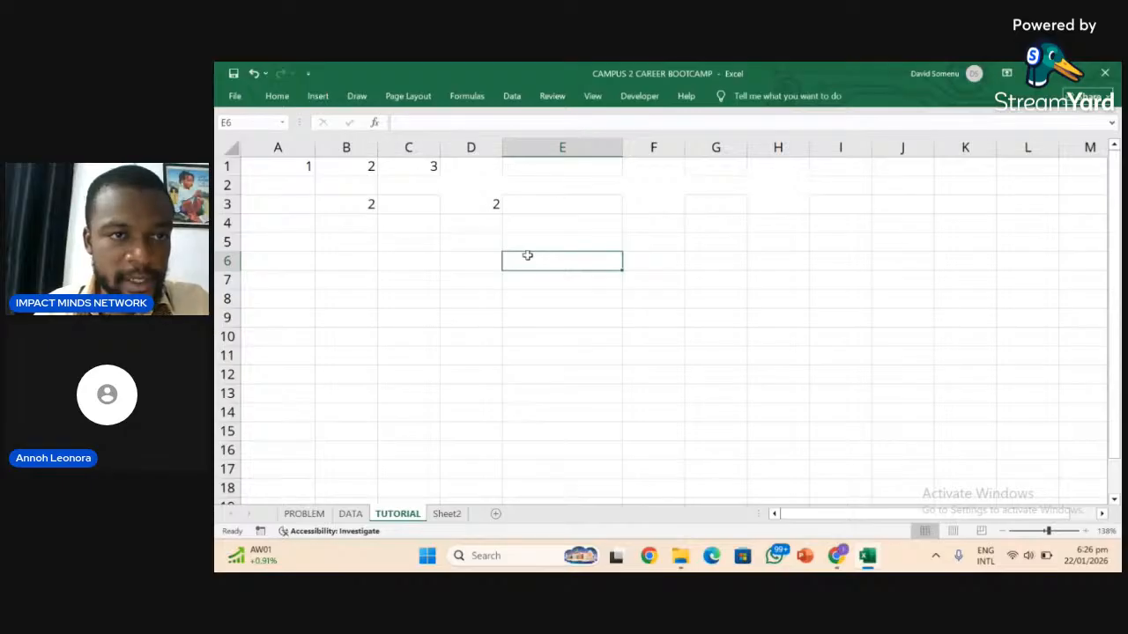
Calculate the average of A1:C1 in A4 with the AVERAGE function and review the formula.
{"action": "left_click", "coordinate": [305, 223]}
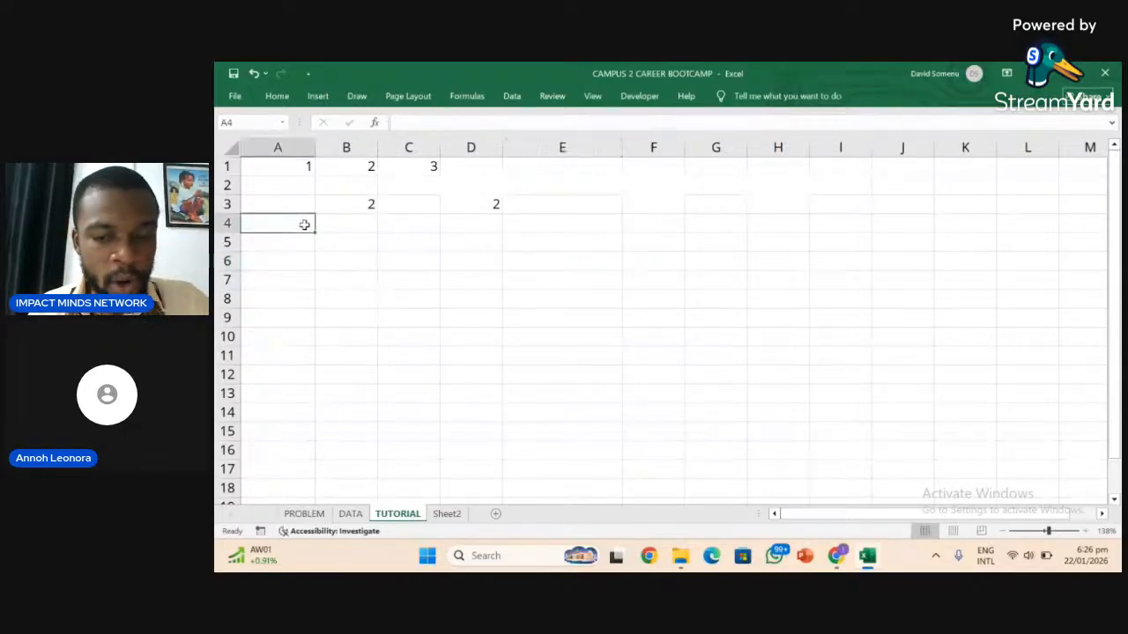
{"action": "type", "text": "="}
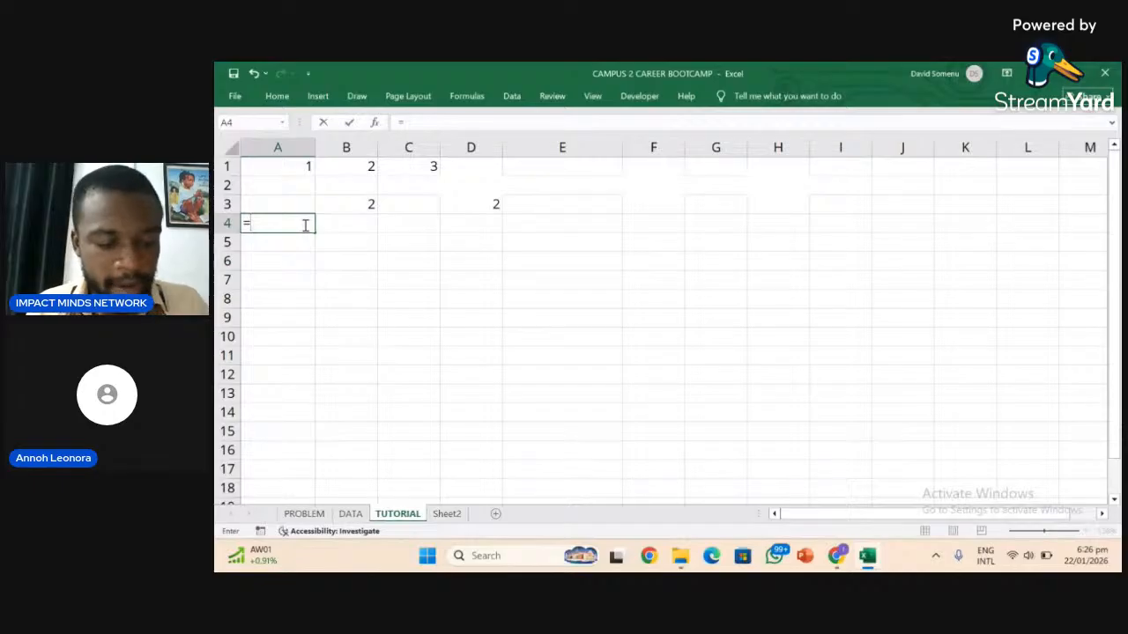
{"action": "type", "text": "AV"}
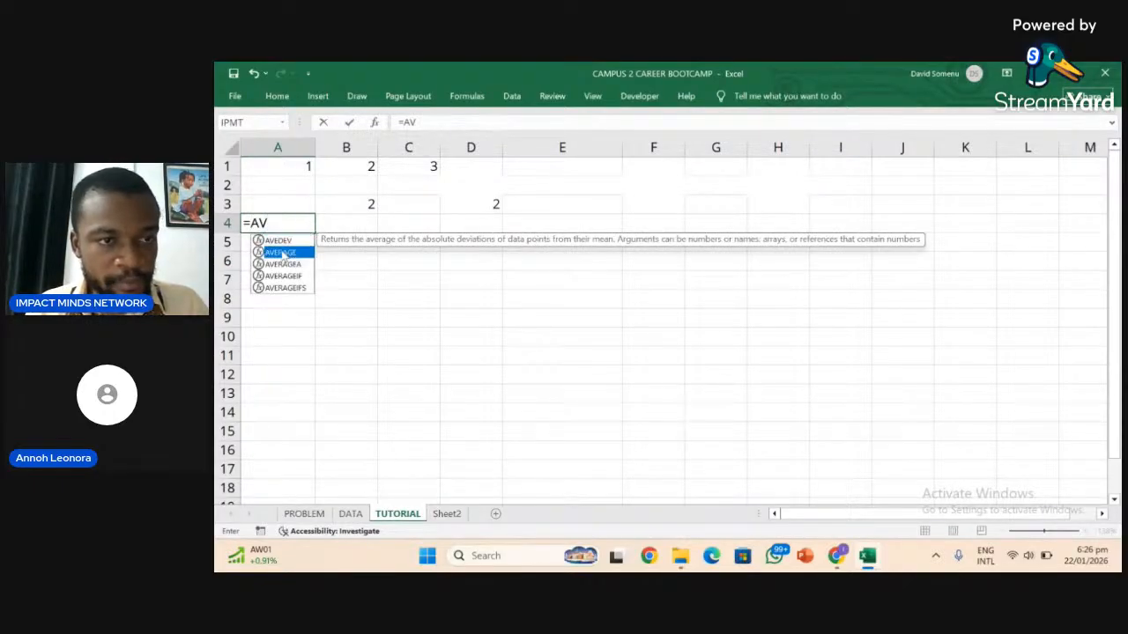
{"action": "double_click", "coordinate": [281, 253]}
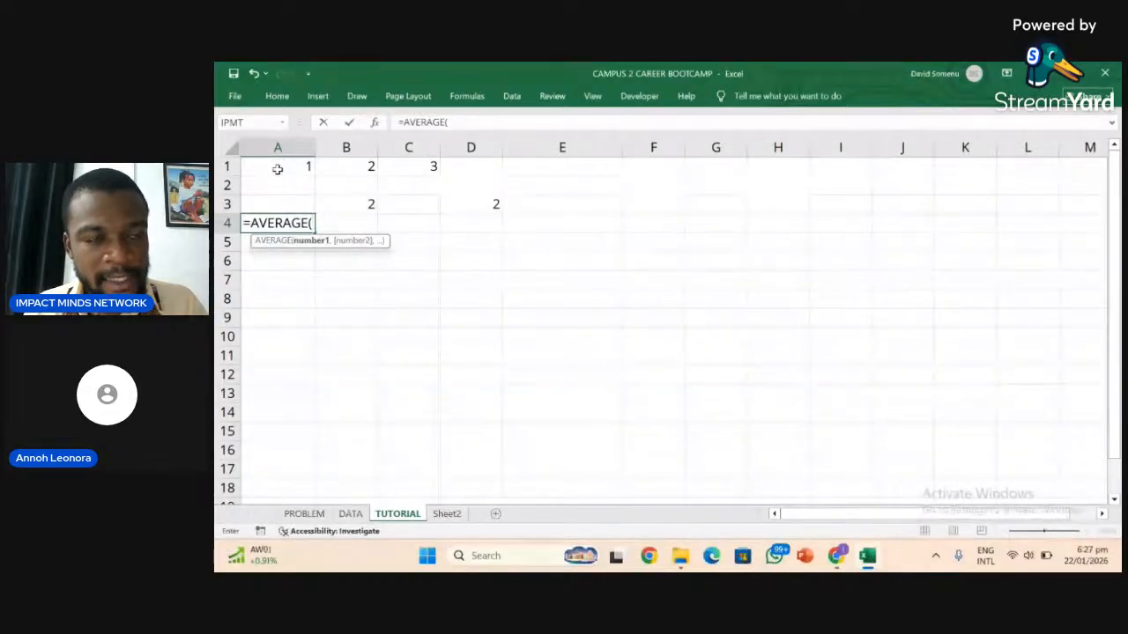
{"action": "left_click_drag", "start_coordinate": [276, 169], "coordinate": [389, 161]}
{"action": "key", "text": "Return"}
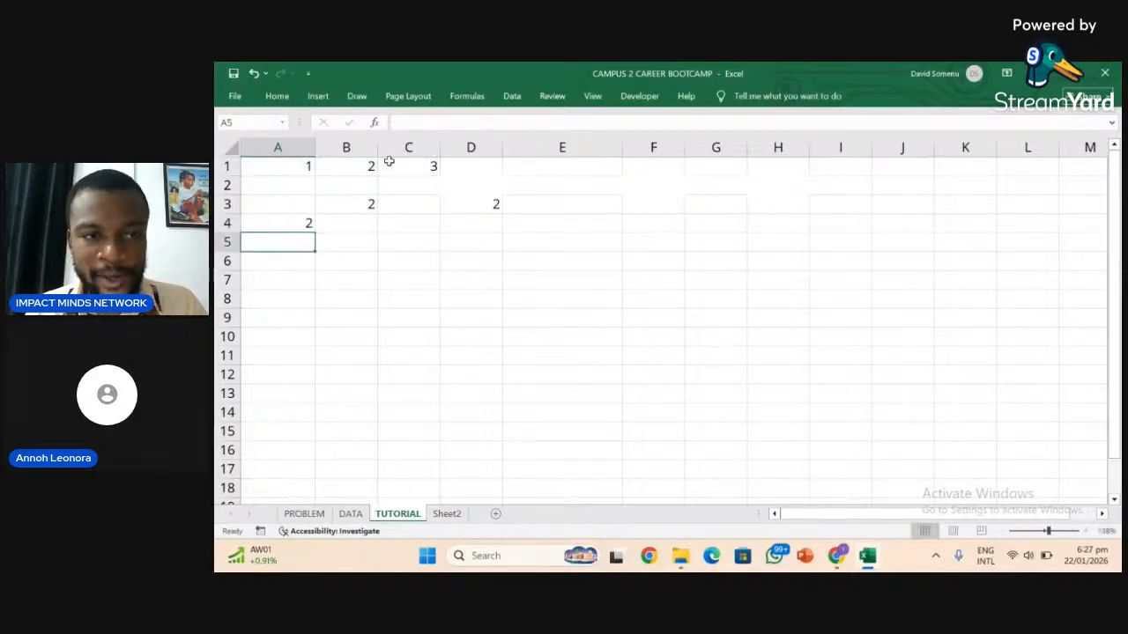
{"action": "left_click", "coordinate": [309, 223]}
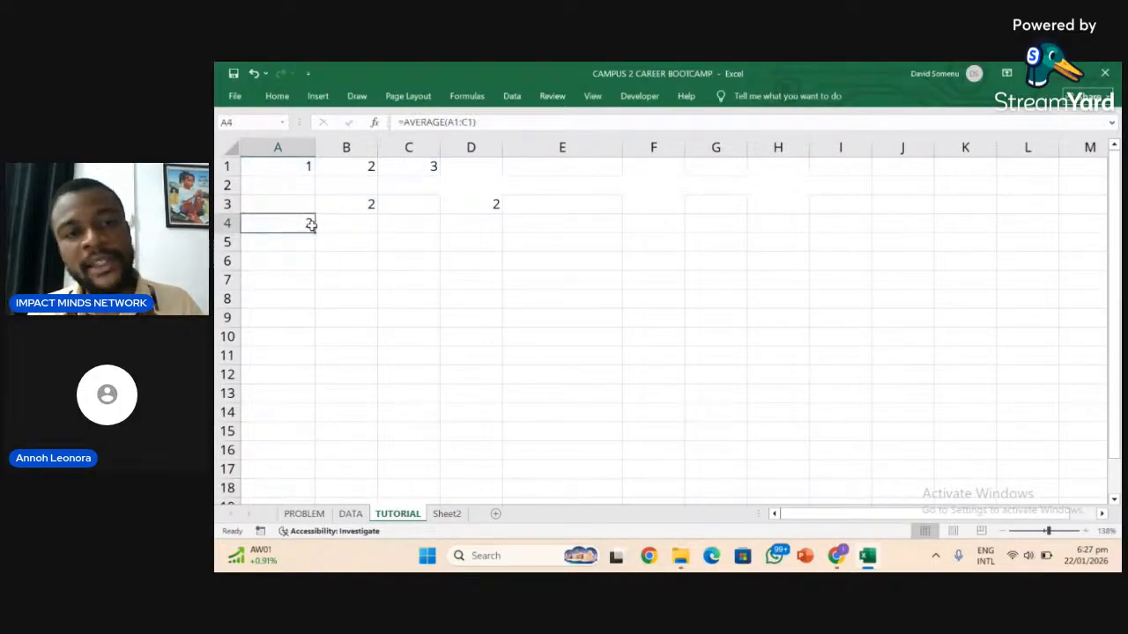
{"action": "left_click", "coordinate": [376, 287]}
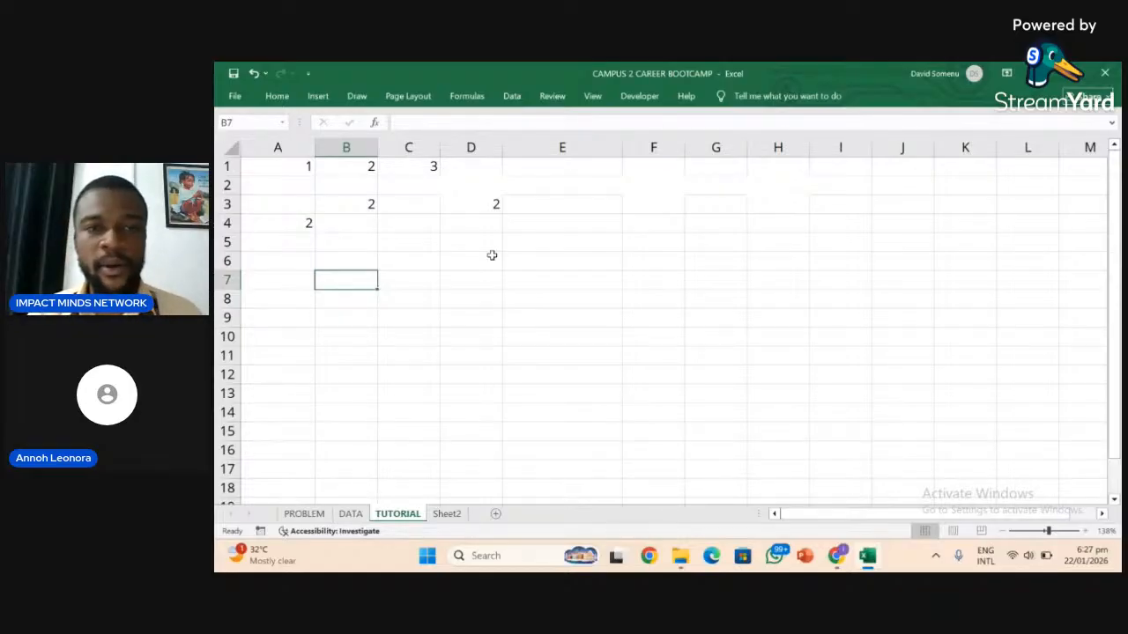
Enter the typed-number addition =1+2 in cell E1 and check its formula.
{"action": "double_click", "coordinate": [583, 173]}
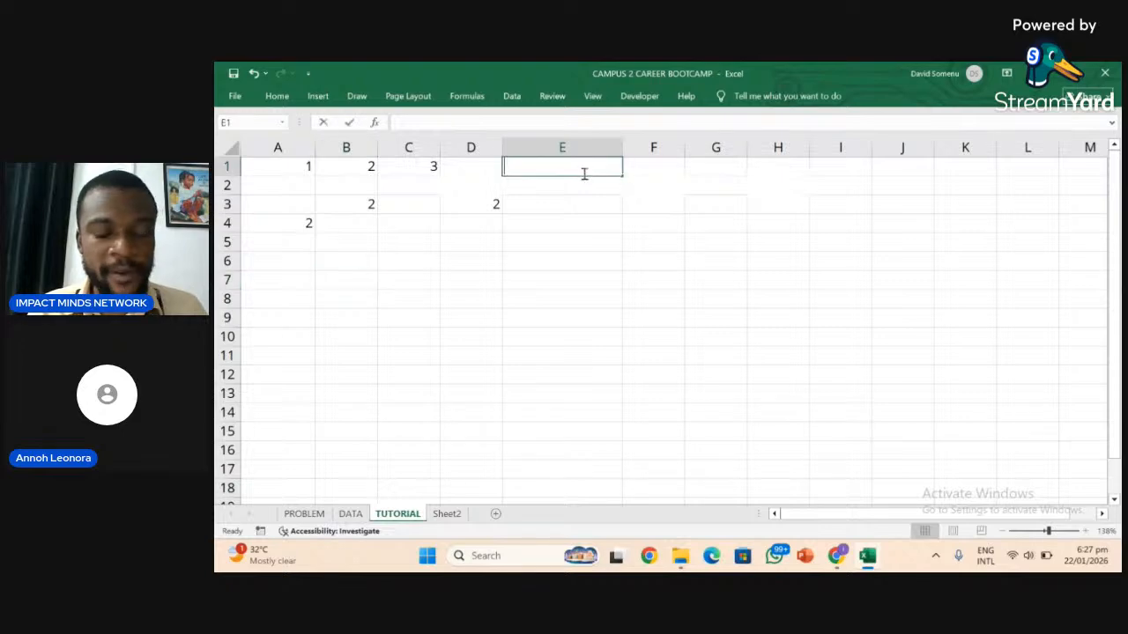
{"action": "type", "text": "="}
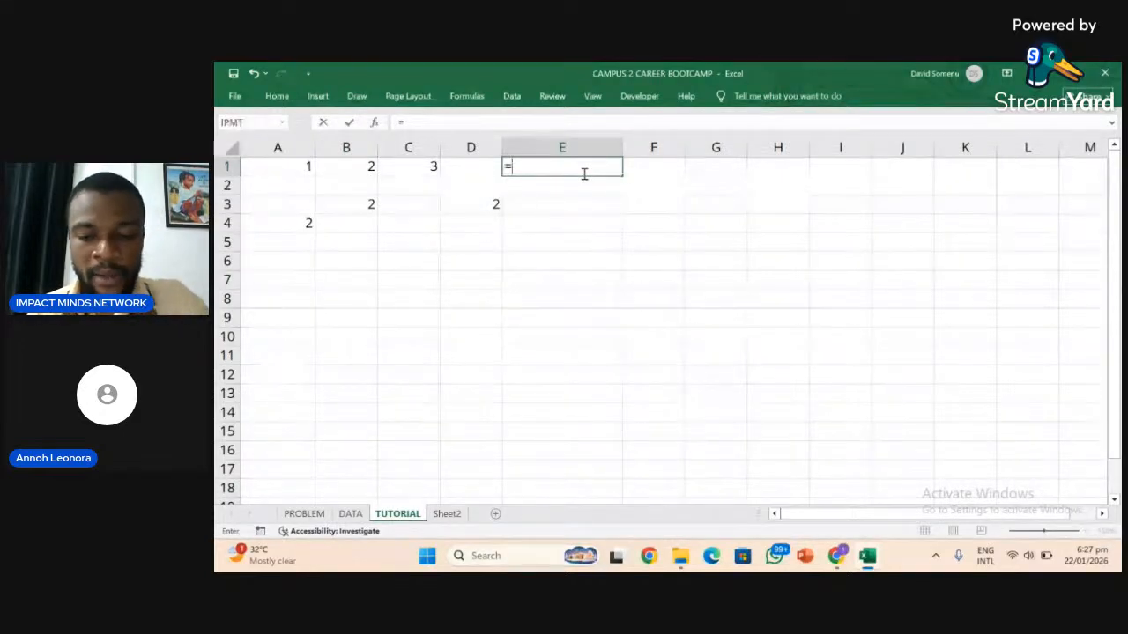
{"action": "type", "text": "1+2"}
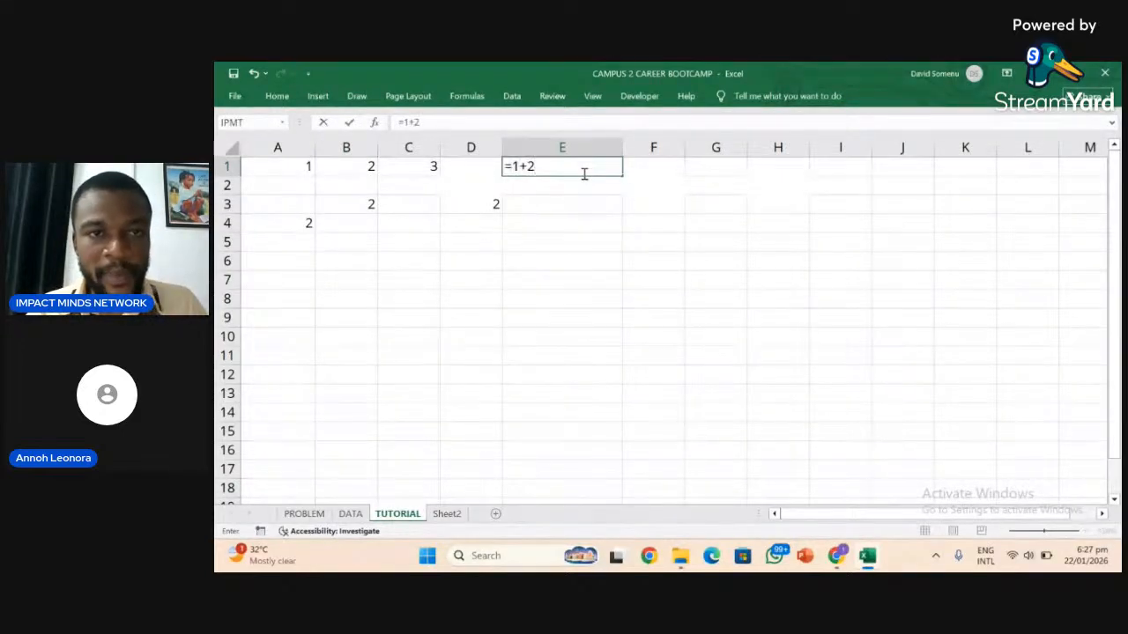
{"action": "key", "text": "Return"}
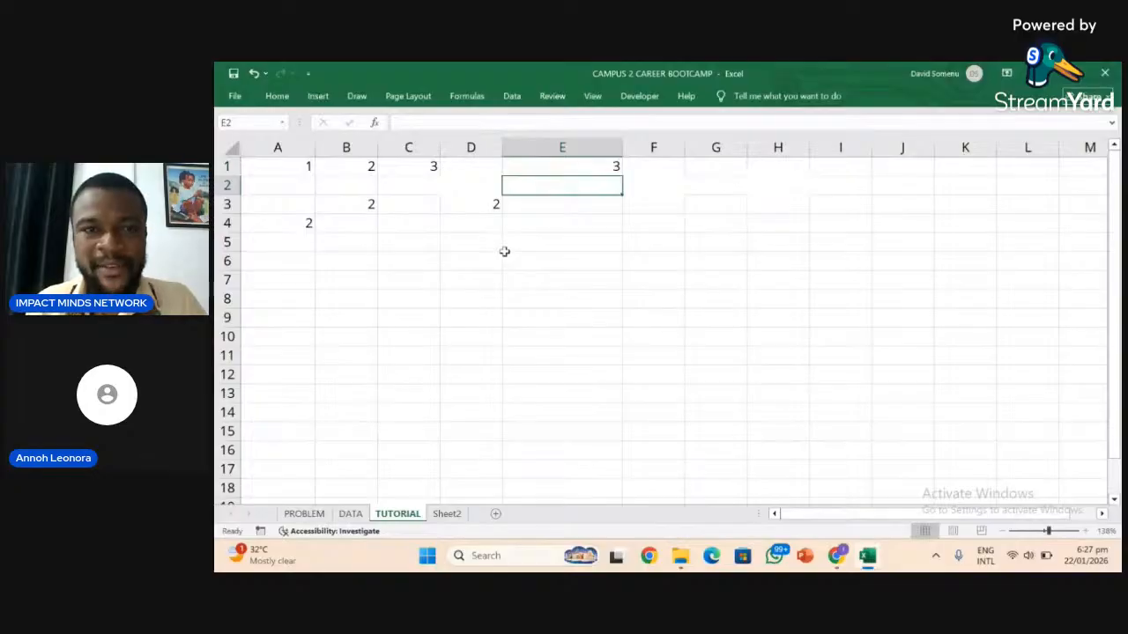
{"action": "left_click", "coordinate": [559, 168]}
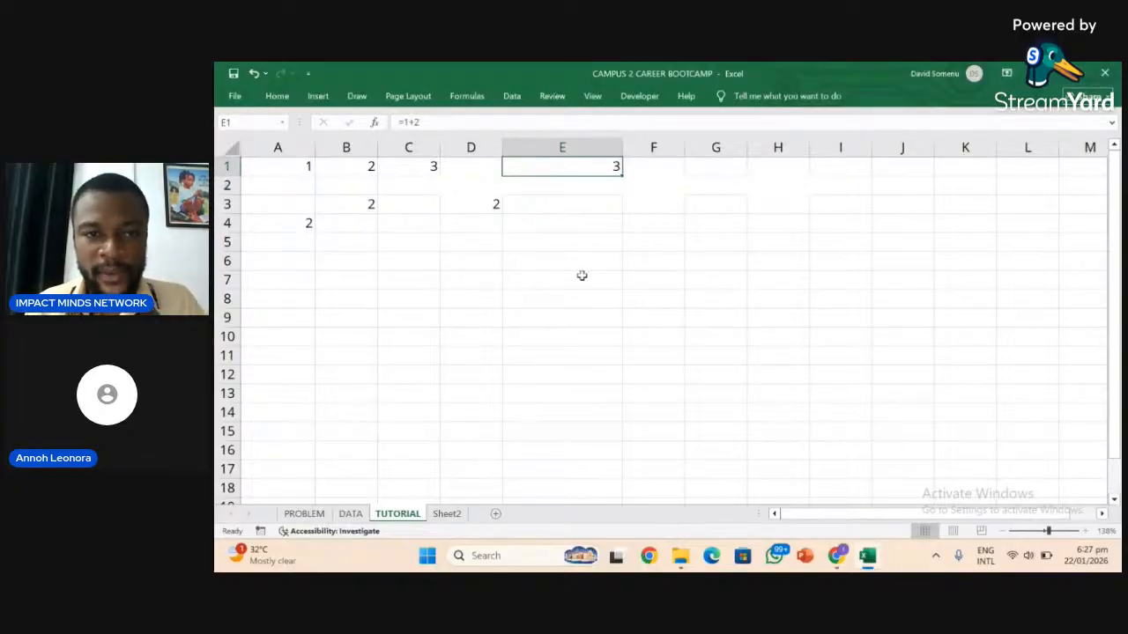
Add A1 and B1 in cell E5 with the formula =SUM(A1:B1) and review it.
{"action": "left_click", "coordinate": [554, 238]}
{"action": "type", "text": "="}
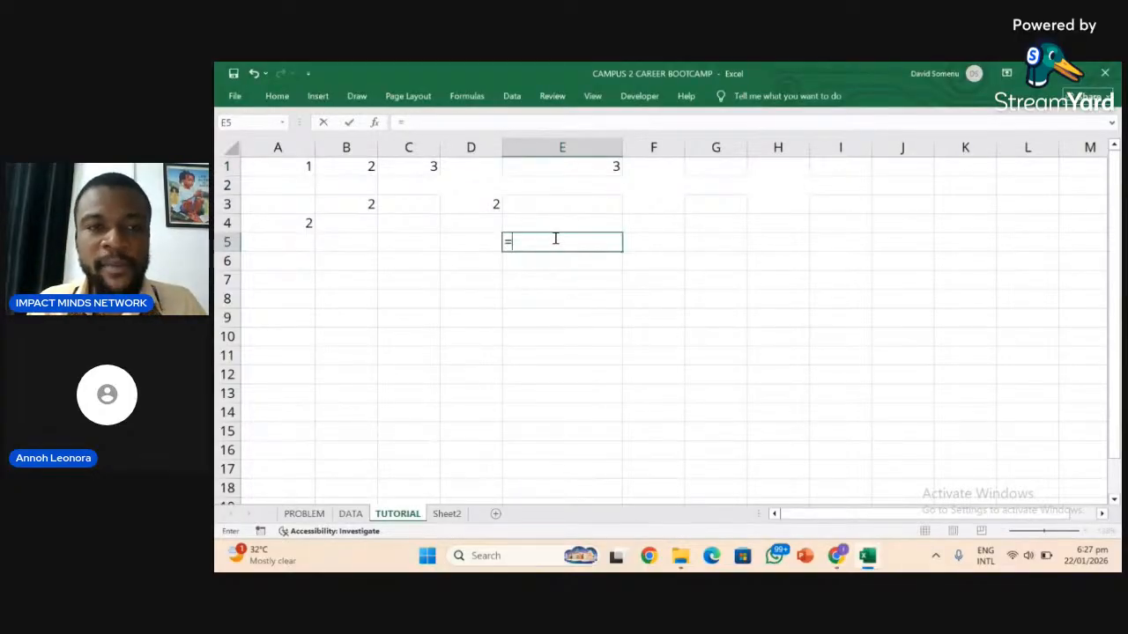
{"action": "type", "text": "SUM"}
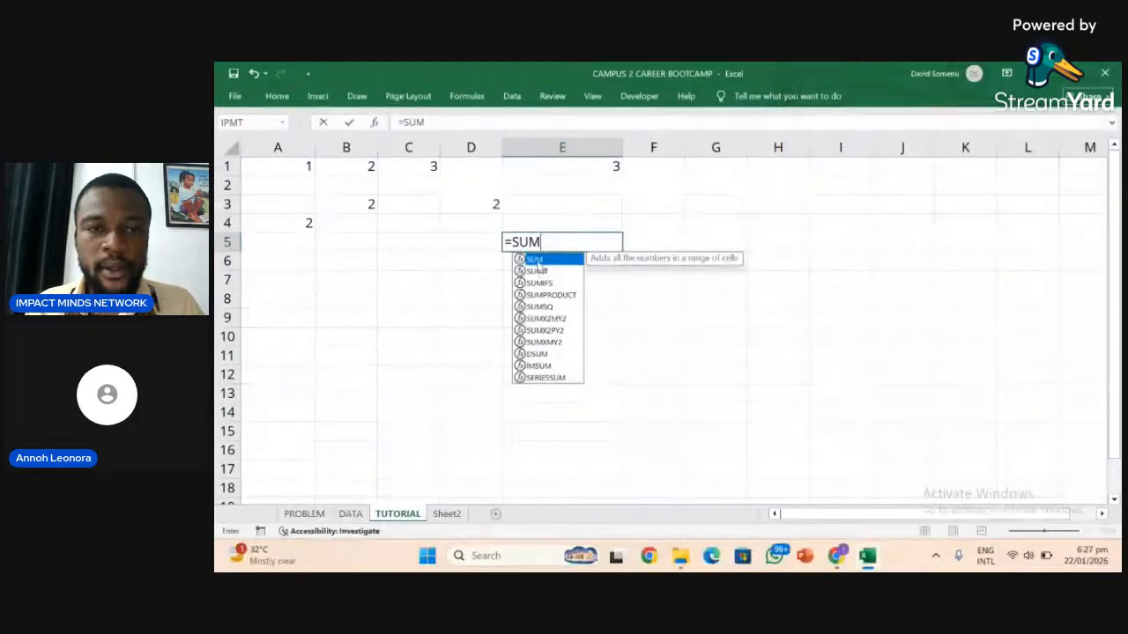
{"action": "double_click", "coordinate": [535, 260]}
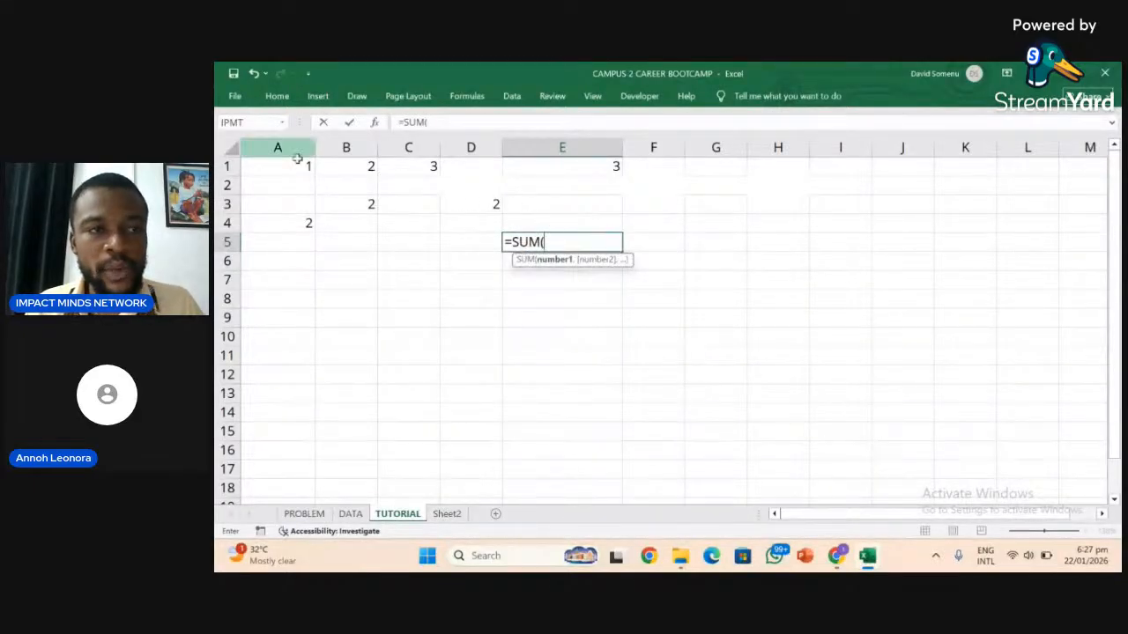
{"action": "left_click_drag", "start_coordinate": [297, 166], "coordinate": [368, 166]}
{"action": "type", "text": ")"}
{"action": "key", "text": "Return"}
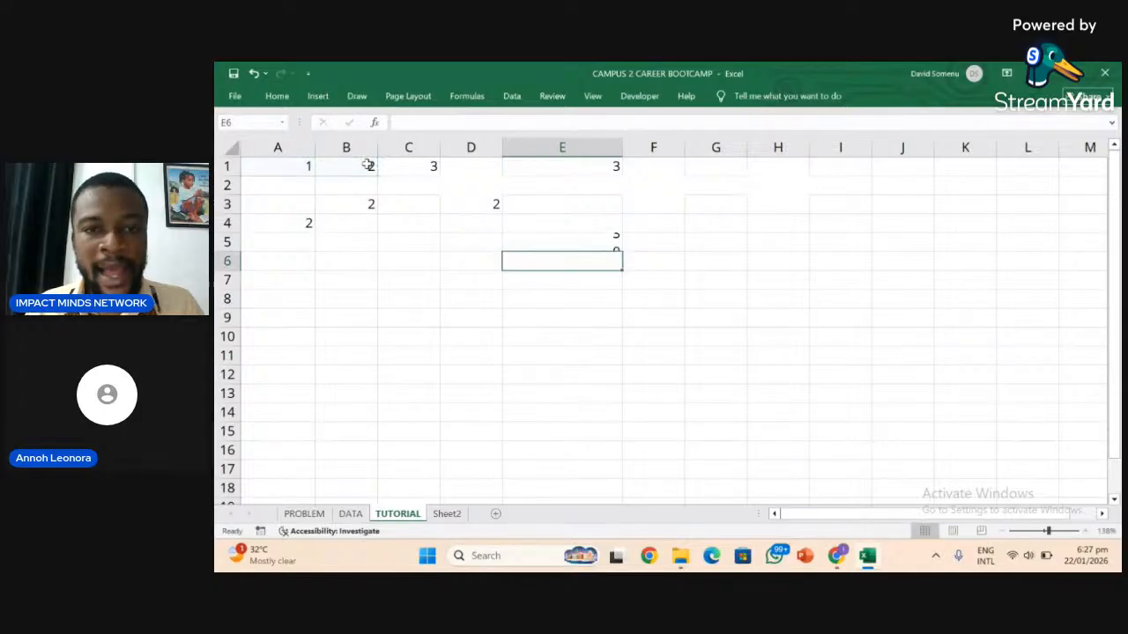
{"action": "left_click", "coordinate": [562, 246]}
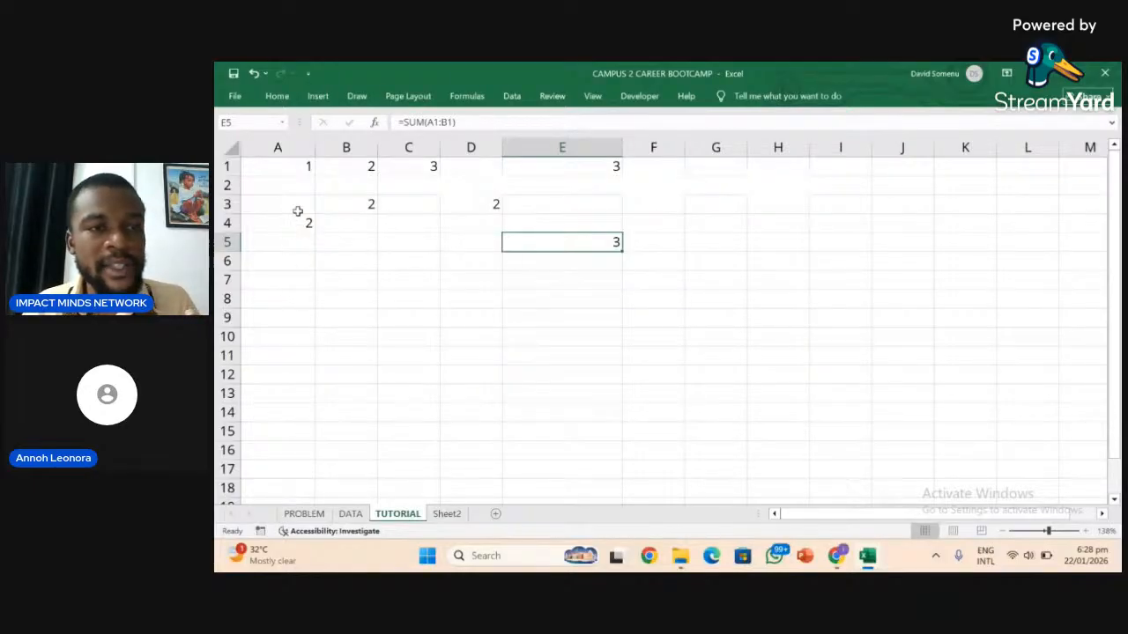
Count the numbers in A1:C1 in cell A6 with the COUNT function.
{"action": "left_click_drag", "start_coordinate": [291, 164], "coordinate": [401, 173]}
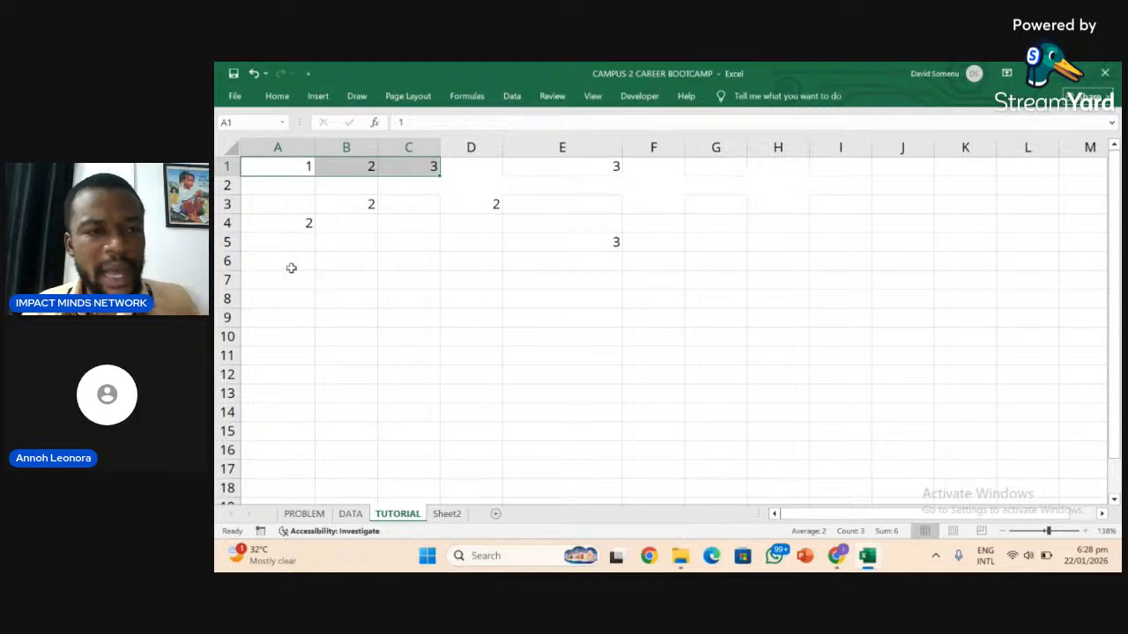
{"action": "left_click", "coordinate": [295, 269]}
{"action": "type", "text": "=COUNT"}
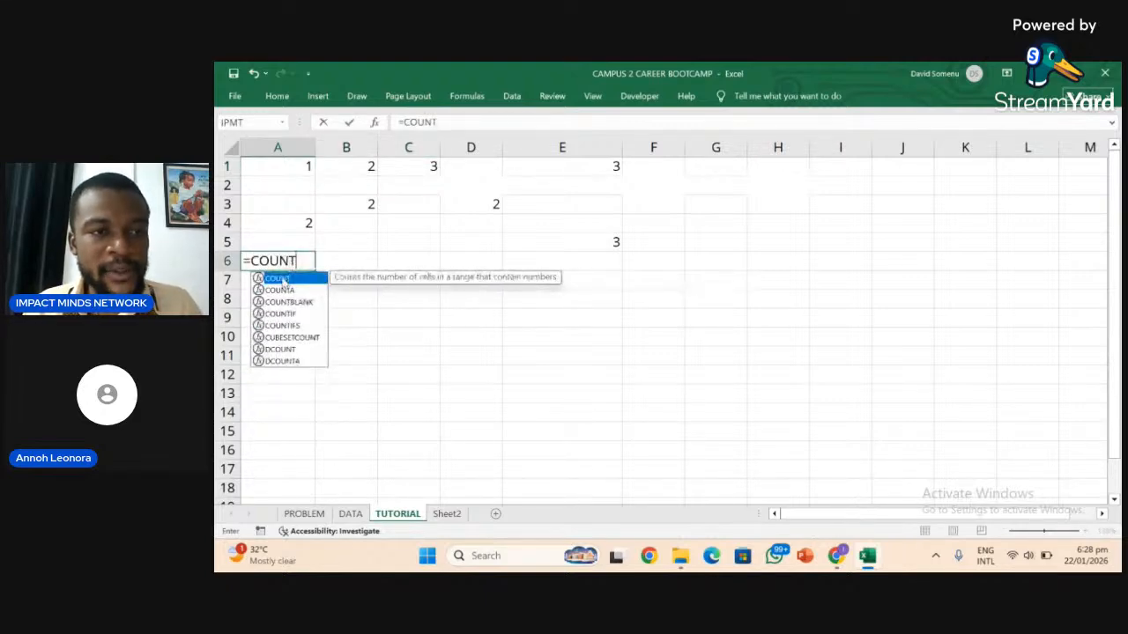
{"action": "double_click", "coordinate": [284, 280]}
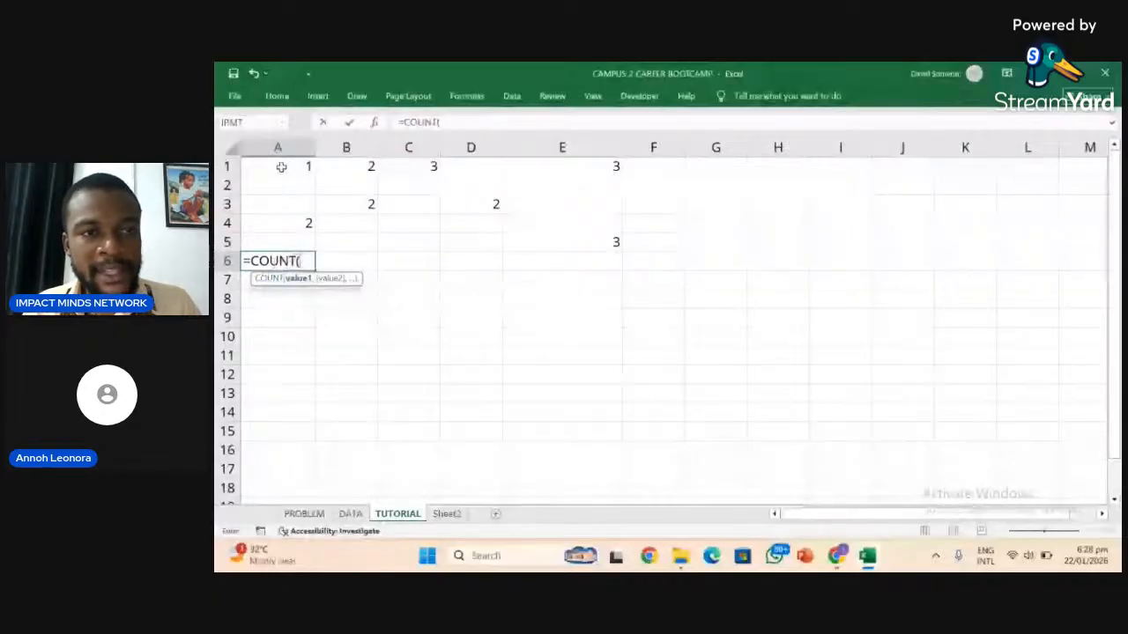
{"action": "left_click_drag", "start_coordinate": [282, 166], "coordinate": [396, 156]}
{"action": "key", "text": "Return"}
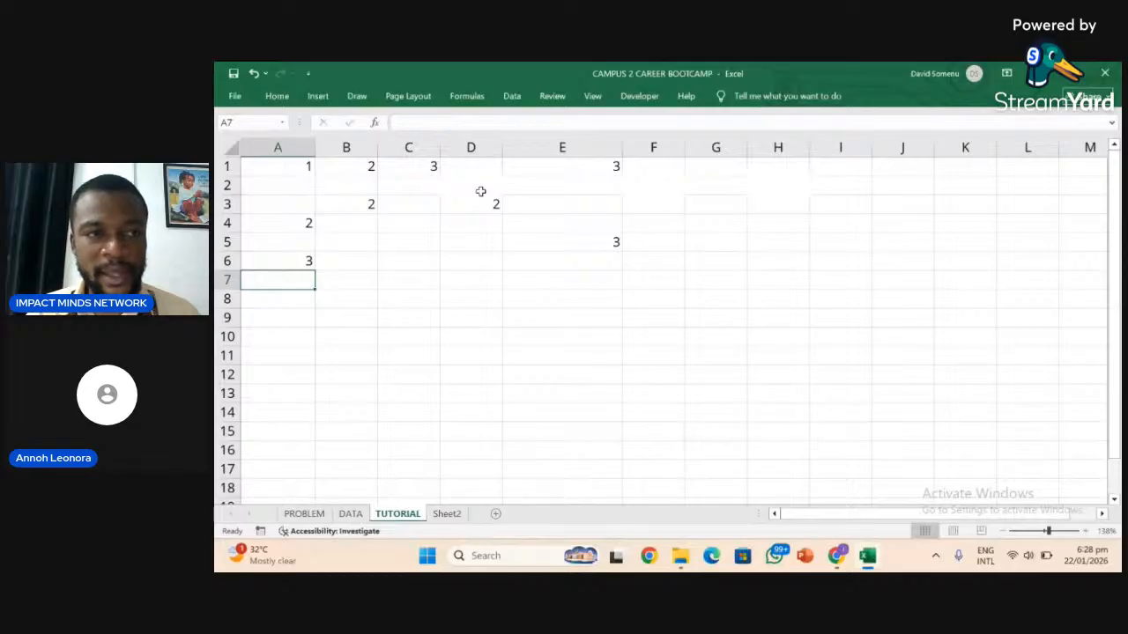
Clear the old examples from A1:E6 and enter 123, 200 and 200 down cells A1 to A3.
{"action": "left_click_drag", "start_coordinate": [270, 166], "coordinate": [583, 253]}
{"action": "key", "text": "Delete"}
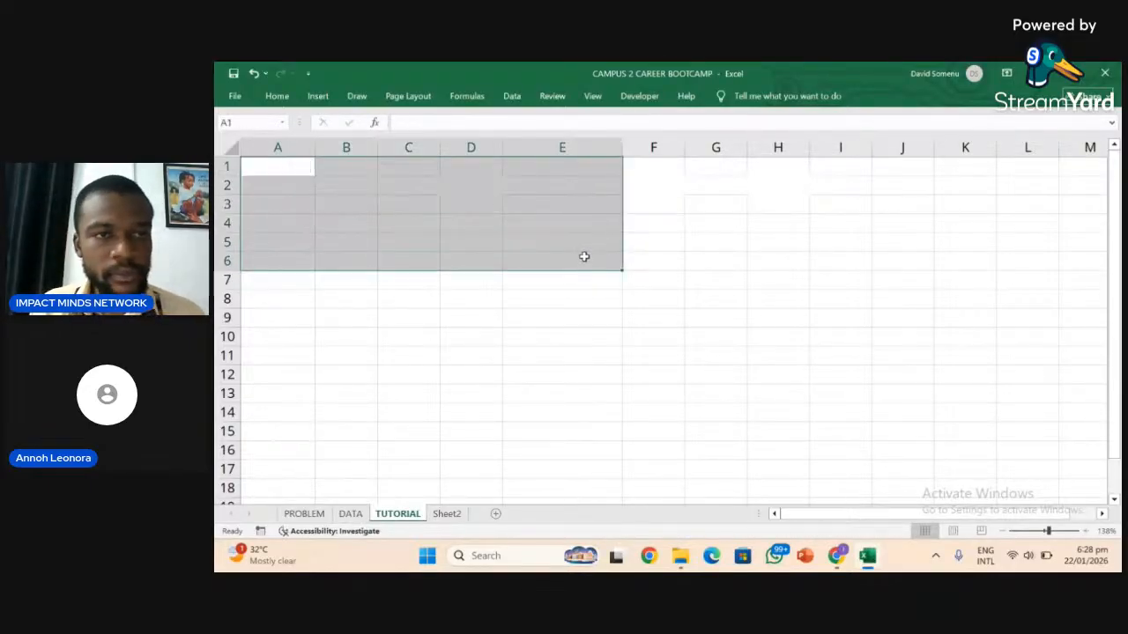
{"action": "left_click", "coordinate": [303, 175]}
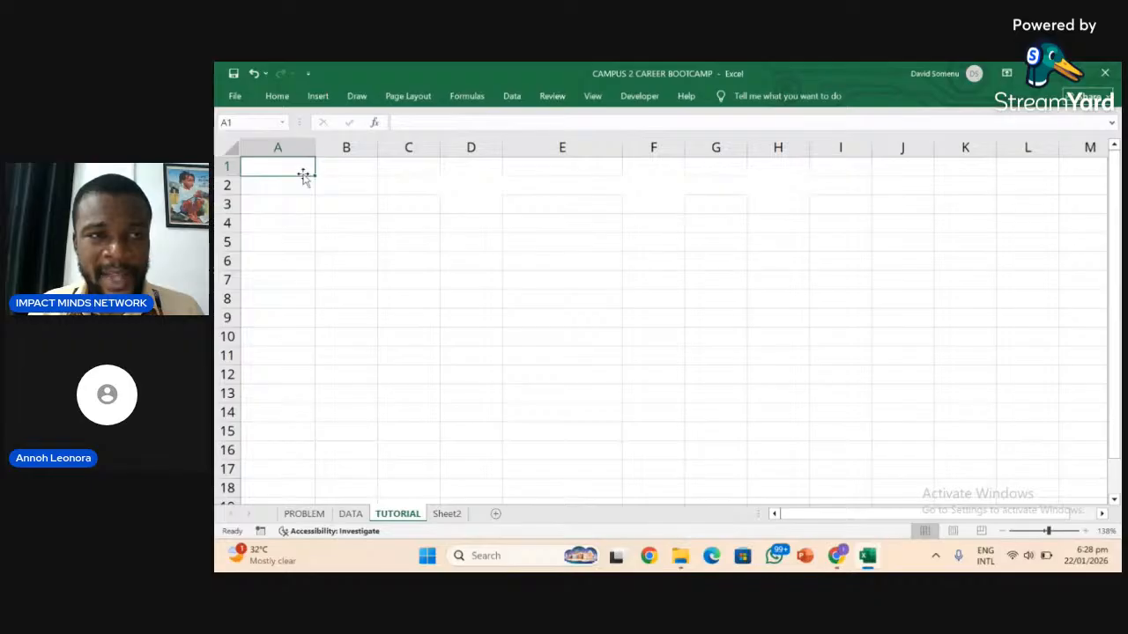
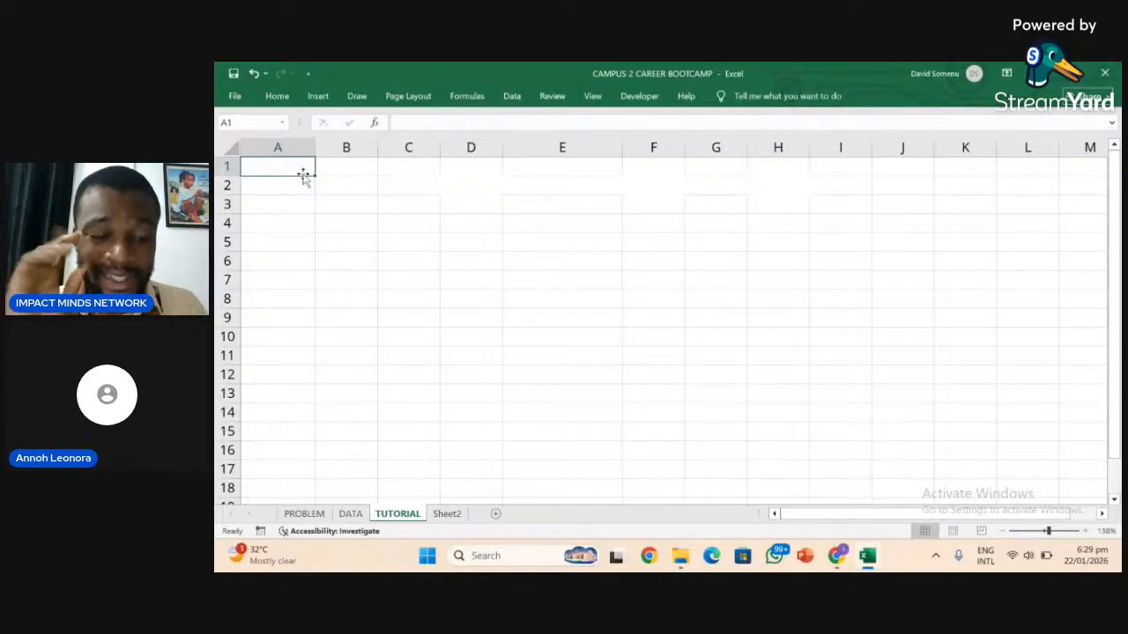
{"action": "type", "text": "123"}
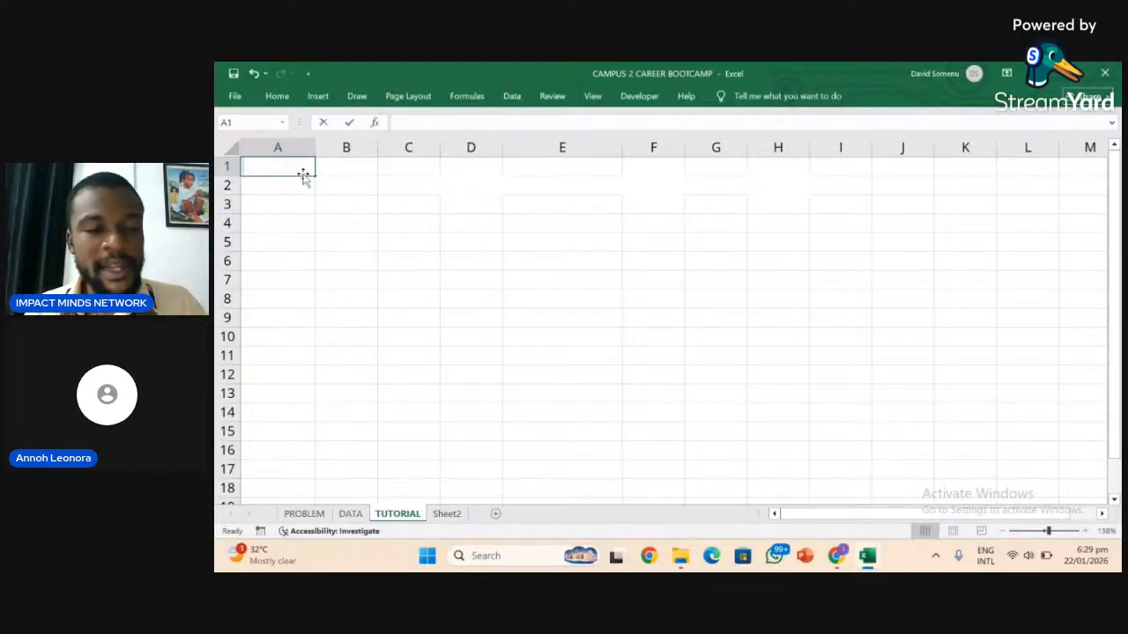
{"action": "key", "text": "Return"}
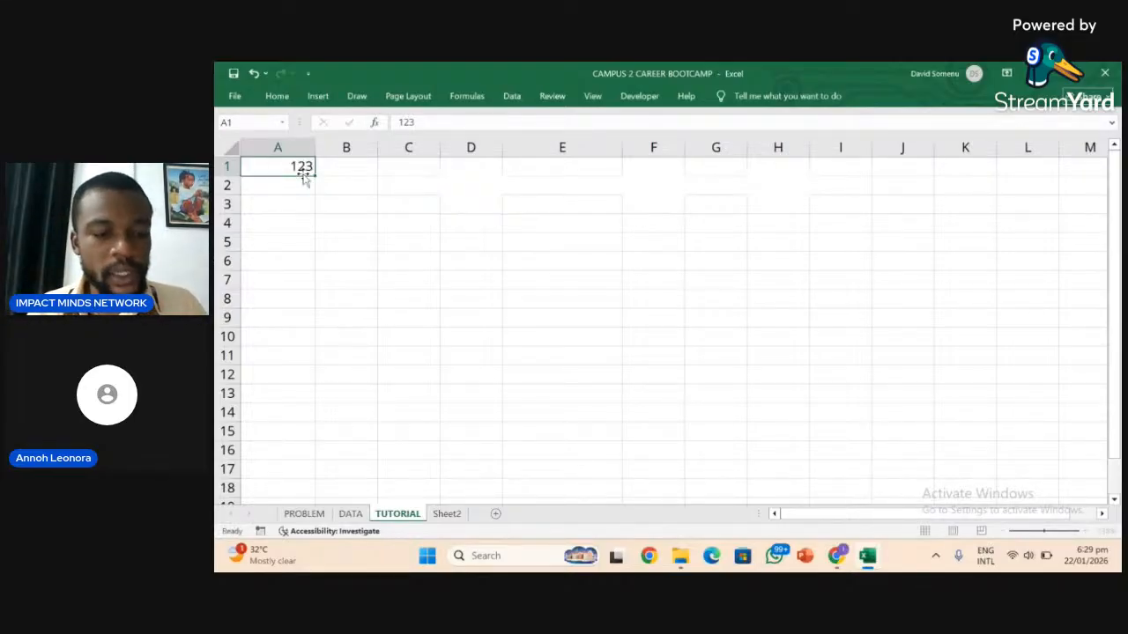
{"action": "type", "text": "200"}
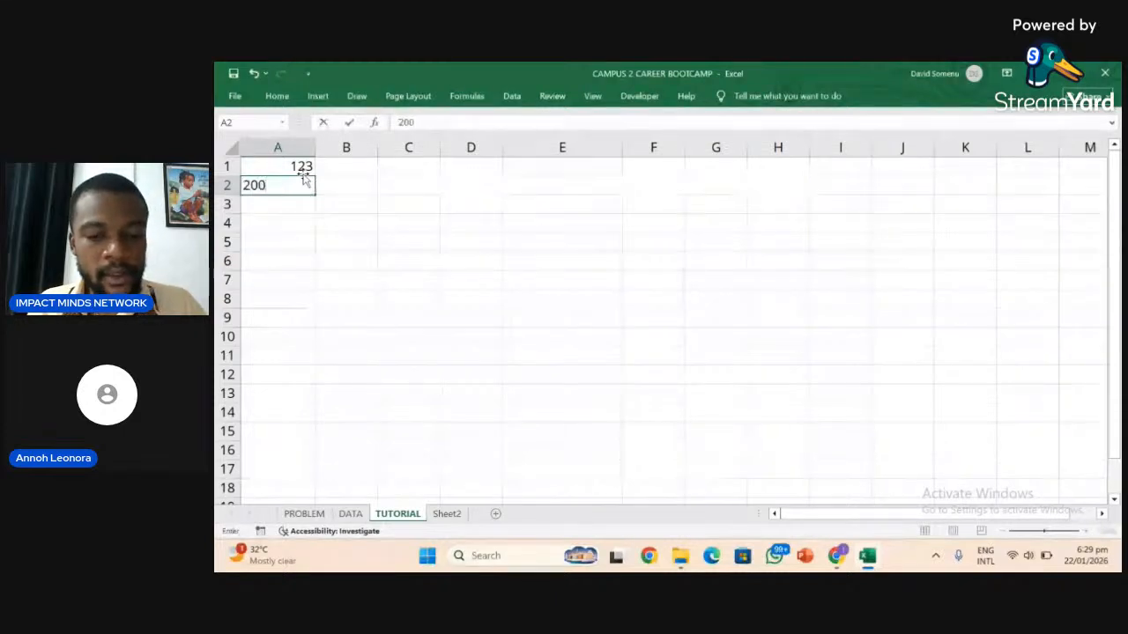
{"action": "key", "text": "Return"}
{"action": "type", "text": "200"}
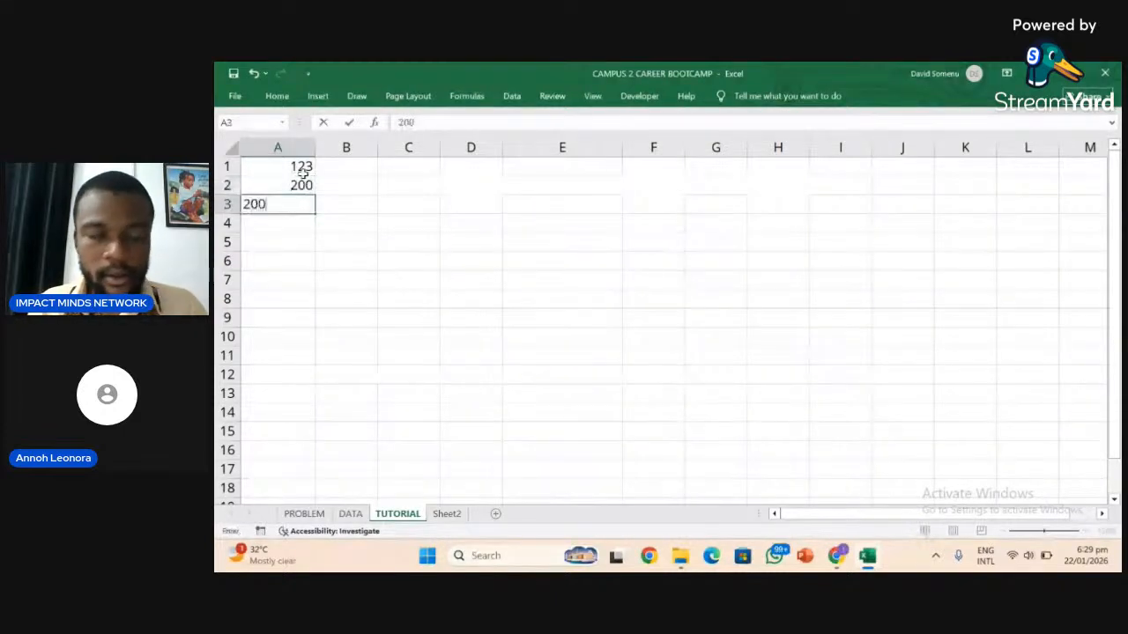
{"action": "key", "text": "Return"}
Add A1 to A3 in cell C1 with the formula =SUM(A1:A3) and review the formula.
{"action": "left_click", "coordinate": [405, 165]}
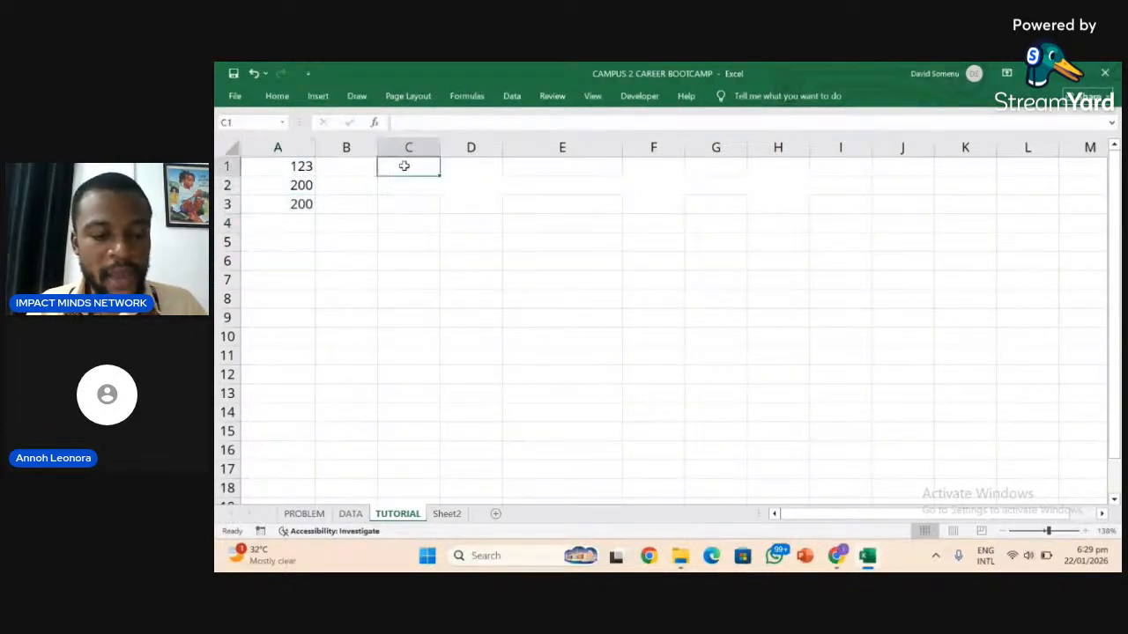
{"action": "type", "text": "=SUM"}
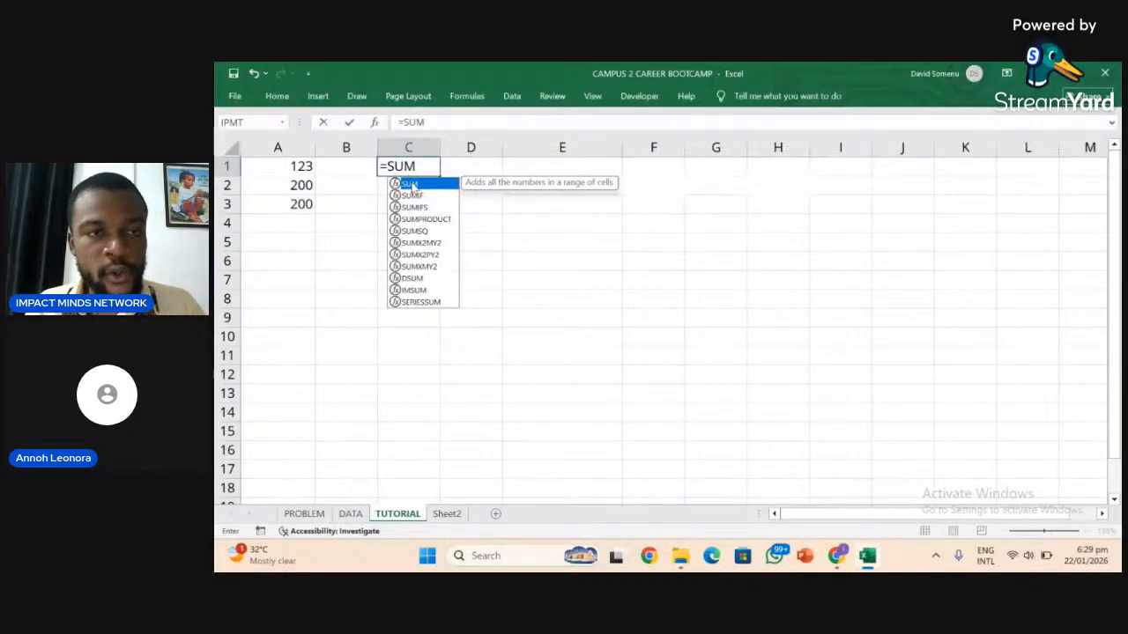
{"action": "double_click", "coordinate": [410, 184]}
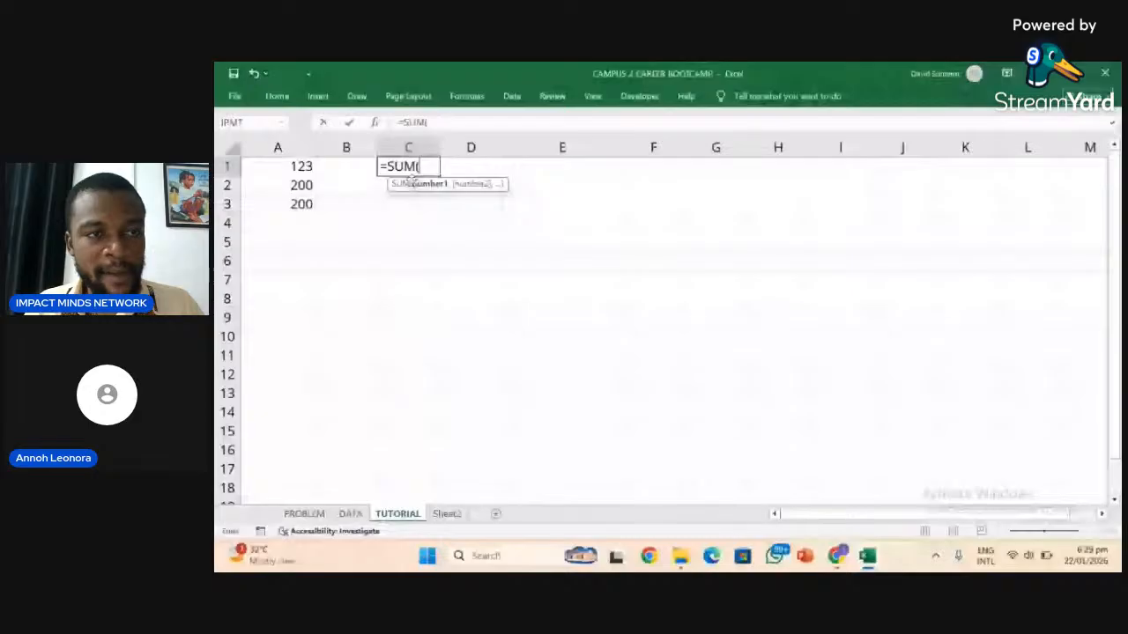
{"action": "left_click_drag", "start_coordinate": [301, 166], "coordinate": [300, 201]}
{"action": "key", "text": "Return"}
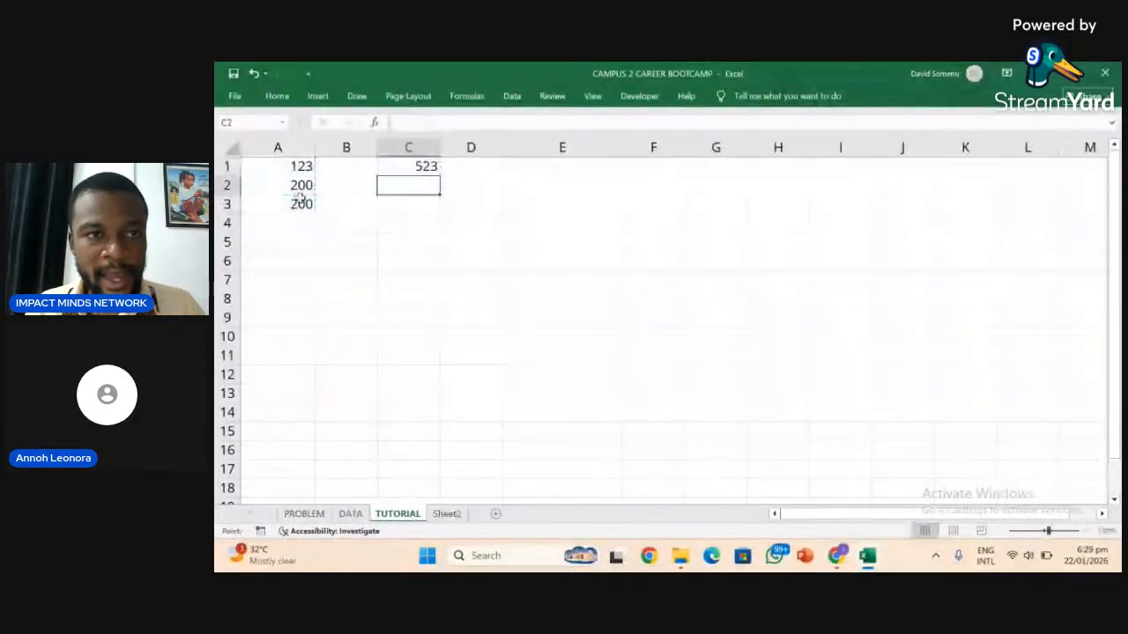
{"action": "key", "text": "Up"}
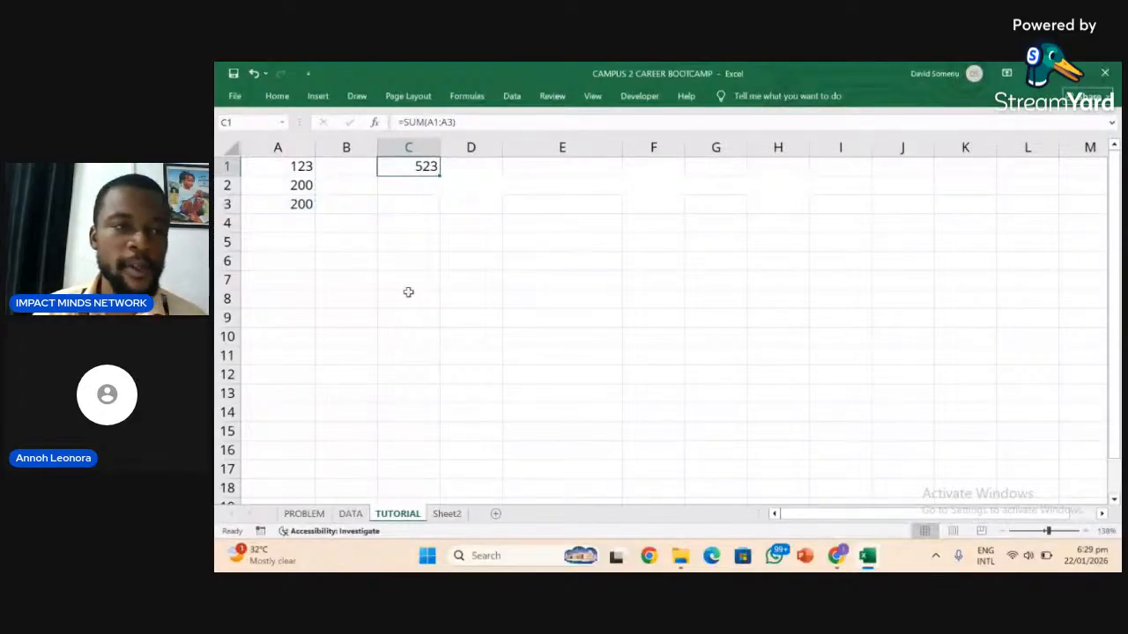
Set cell A2 to 400 and check the SUM formula in C1.
{"action": "left_click", "coordinate": [276, 187]}
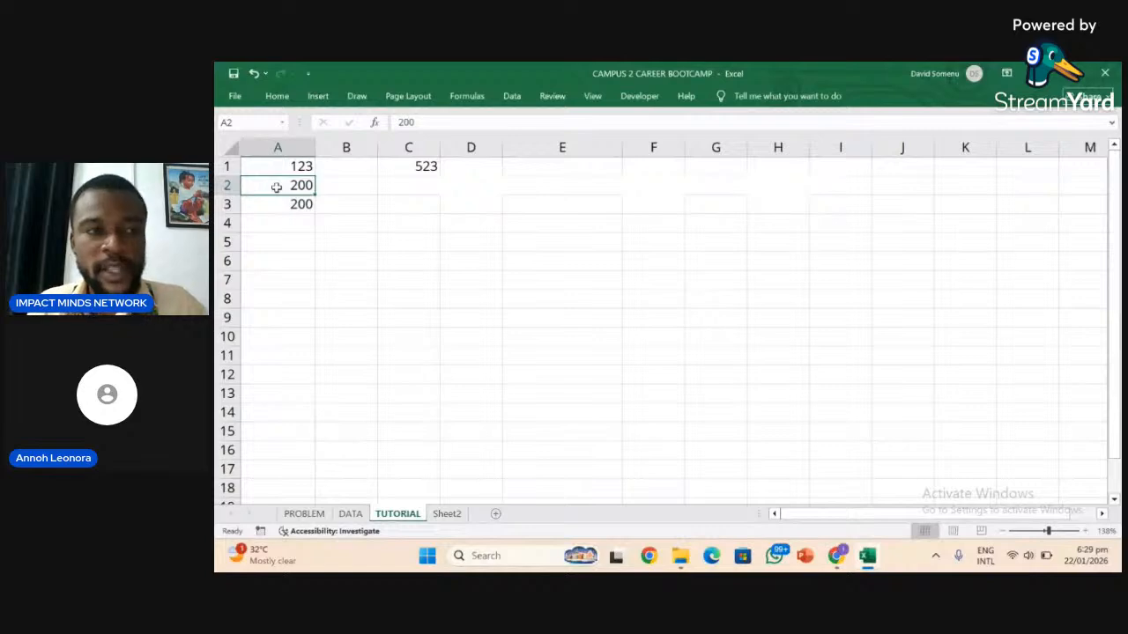
{"action": "double_click", "coordinate": [277, 187]}
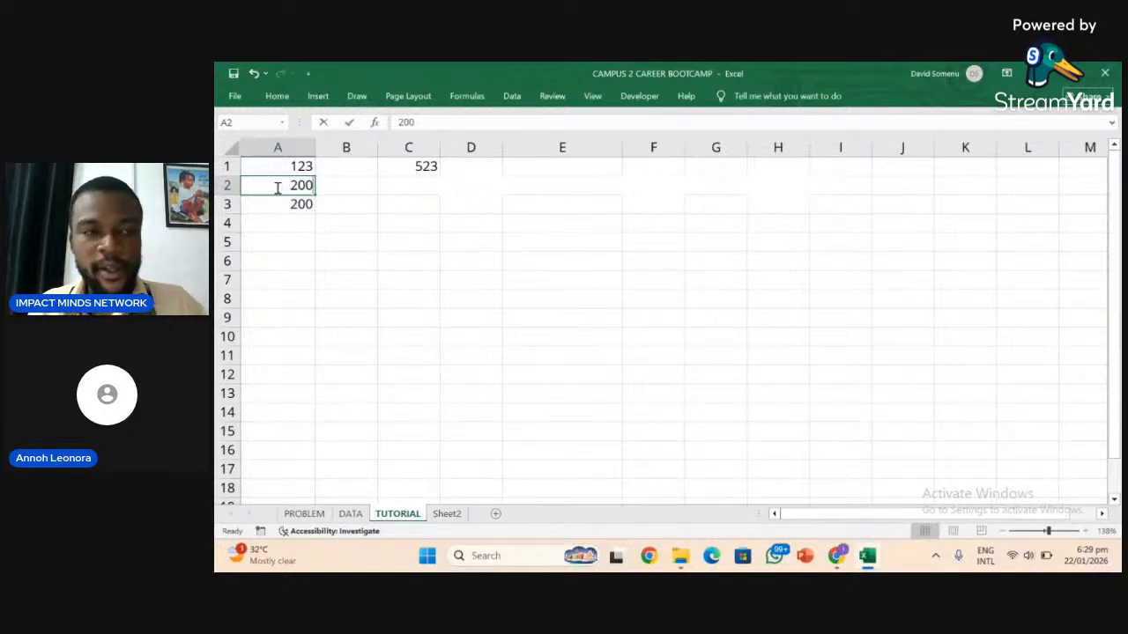
{"action": "type", "text": "400"}
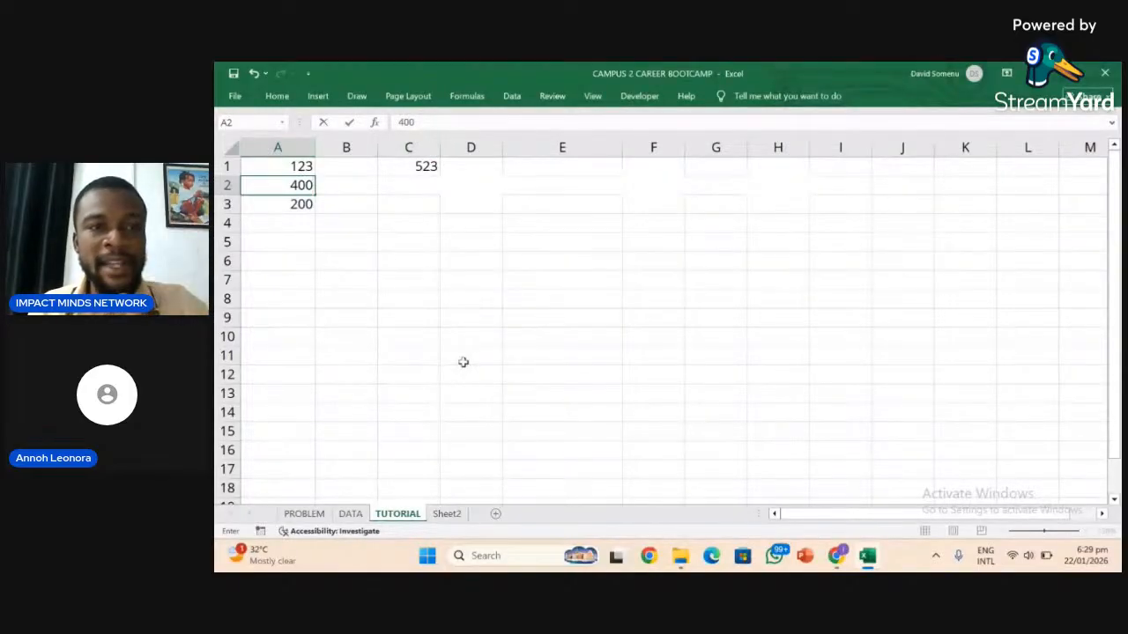
{"action": "key", "text": "Return"}
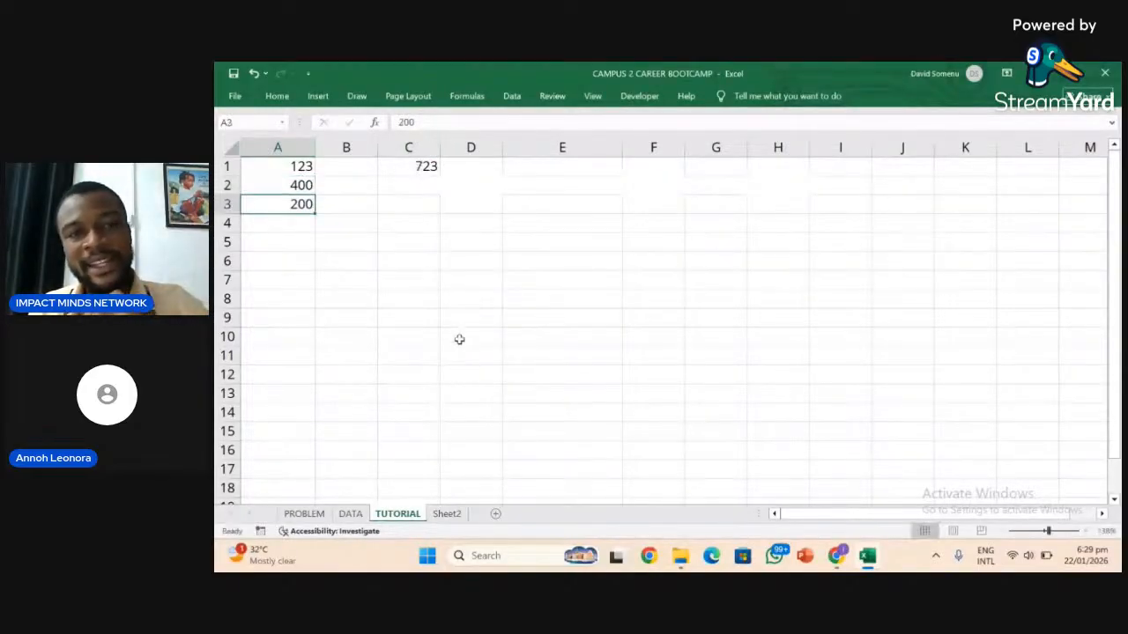
{"action": "left_click", "coordinate": [423, 169]}
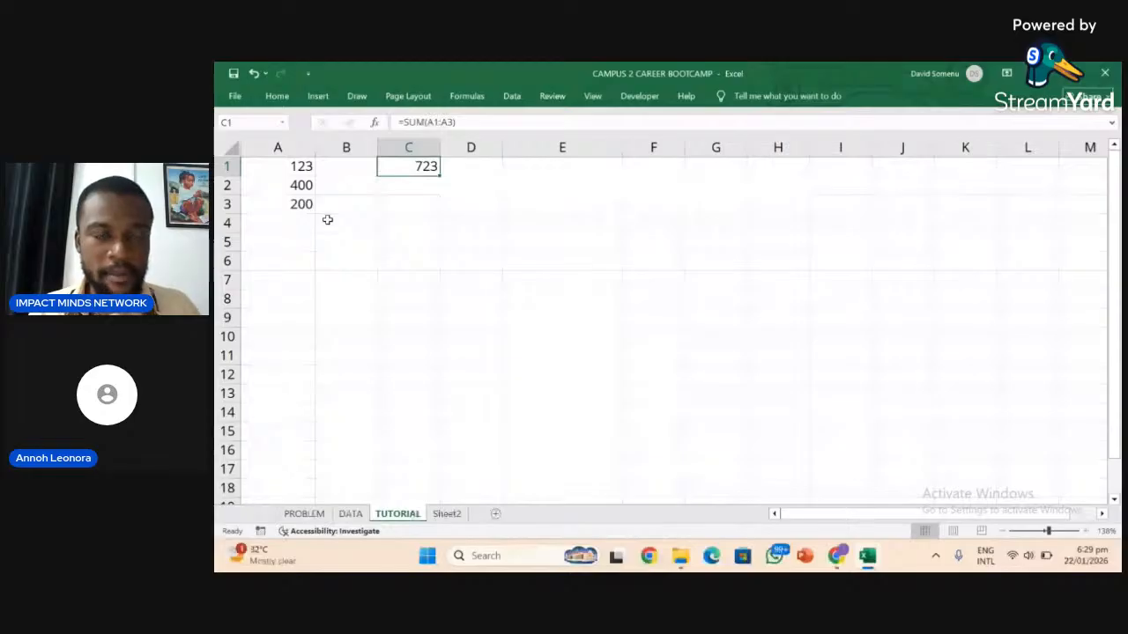
Begin a text entry in cell E4 starting with the letter M.
{"action": "left_click", "coordinate": [413, 227]}
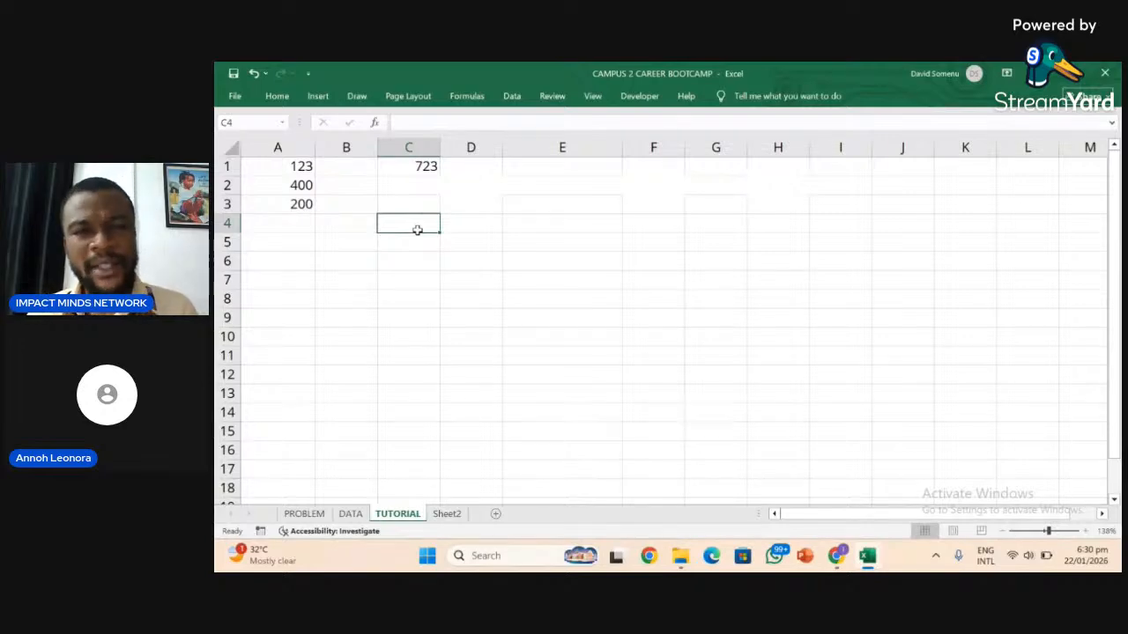
{"action": "left_click", "coordinate": [530, 217]}
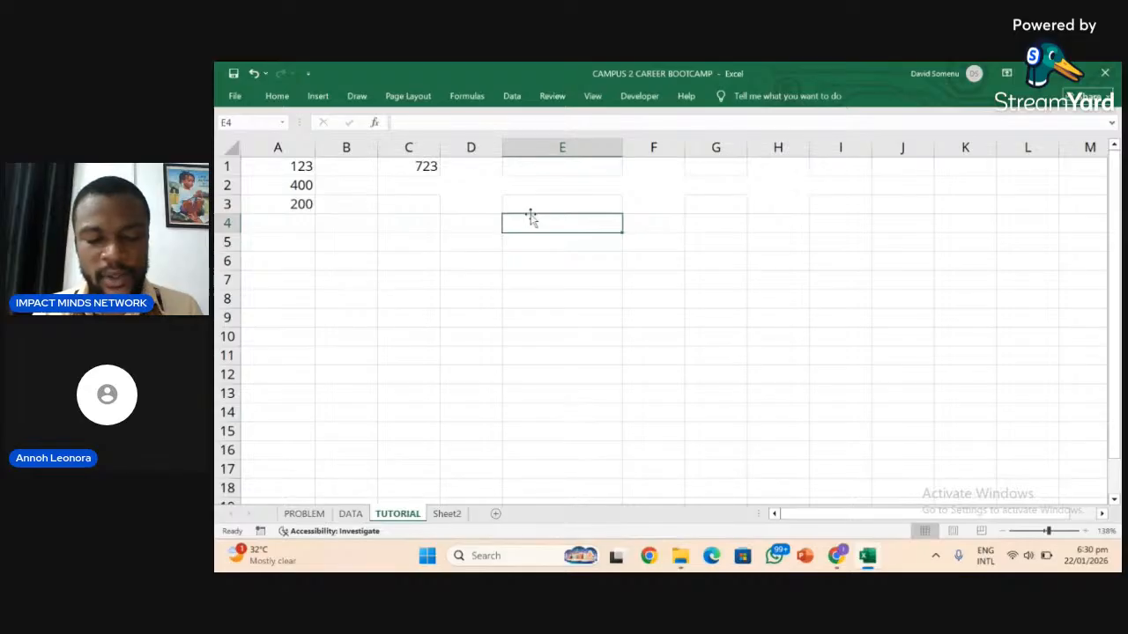
{"action": "type", "text": "M"}
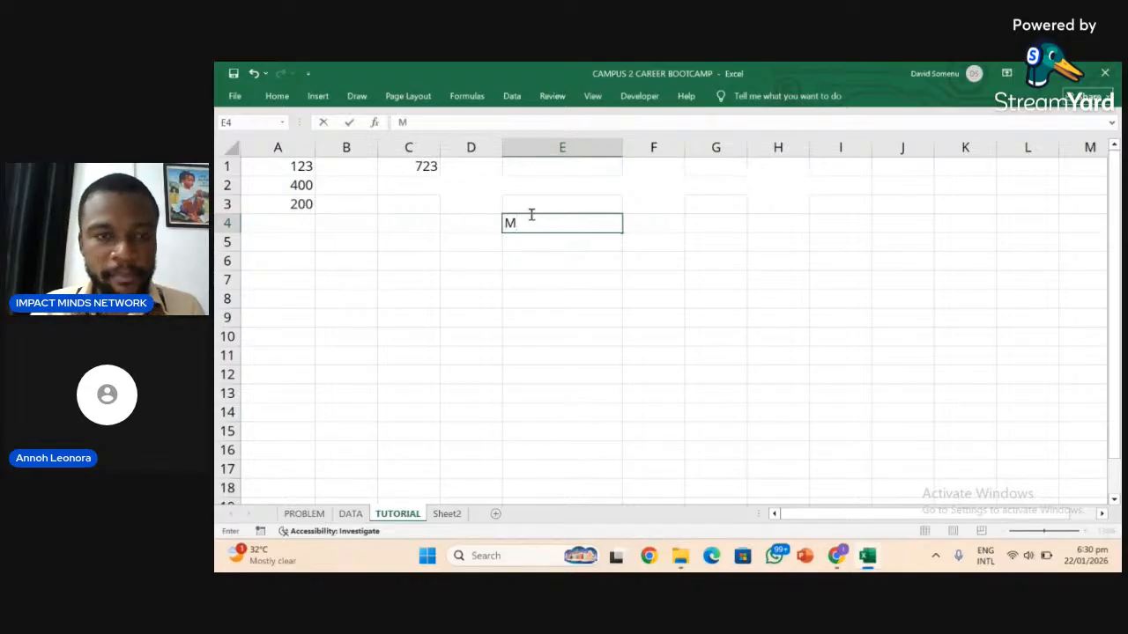
Enter Monday in cell E4 and autofill the weekdays down to Sunday in E10.
{"action": "type", "text": "on"}
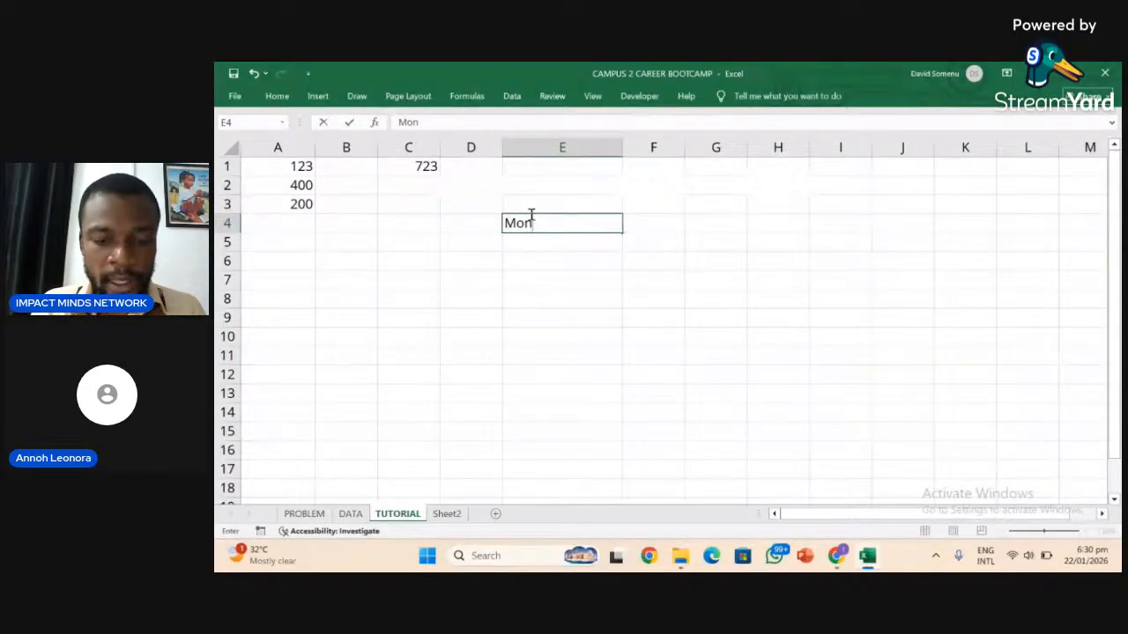
{"action": "type", "text": "day"}
{"action": "key", "text": "Return"}
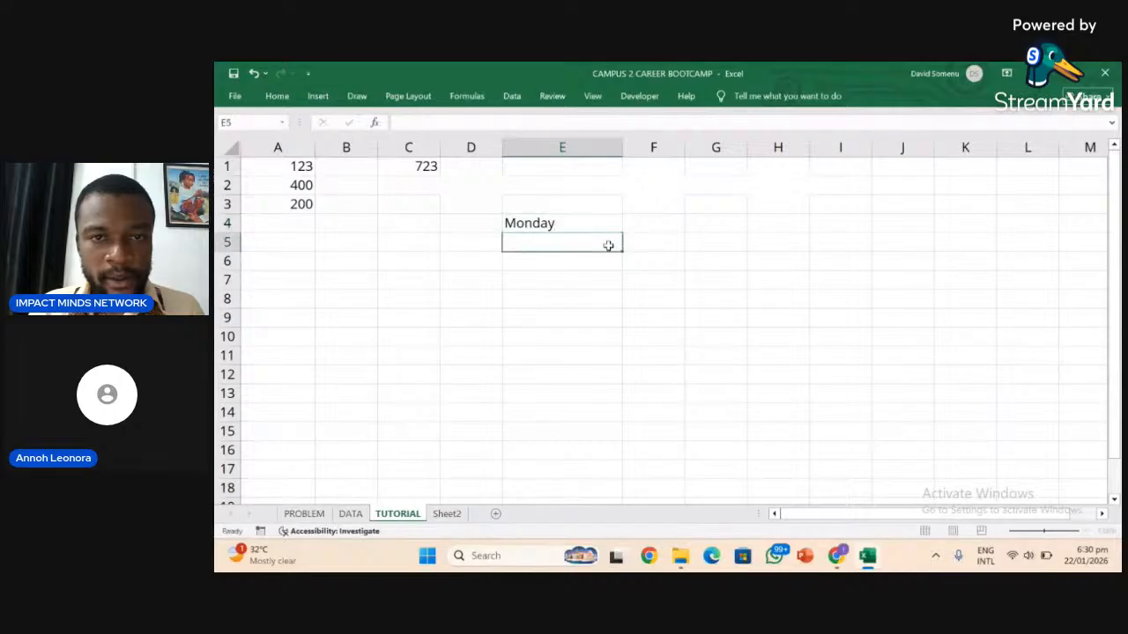
{"action": "left_click", "coordinate": [583, 220]}
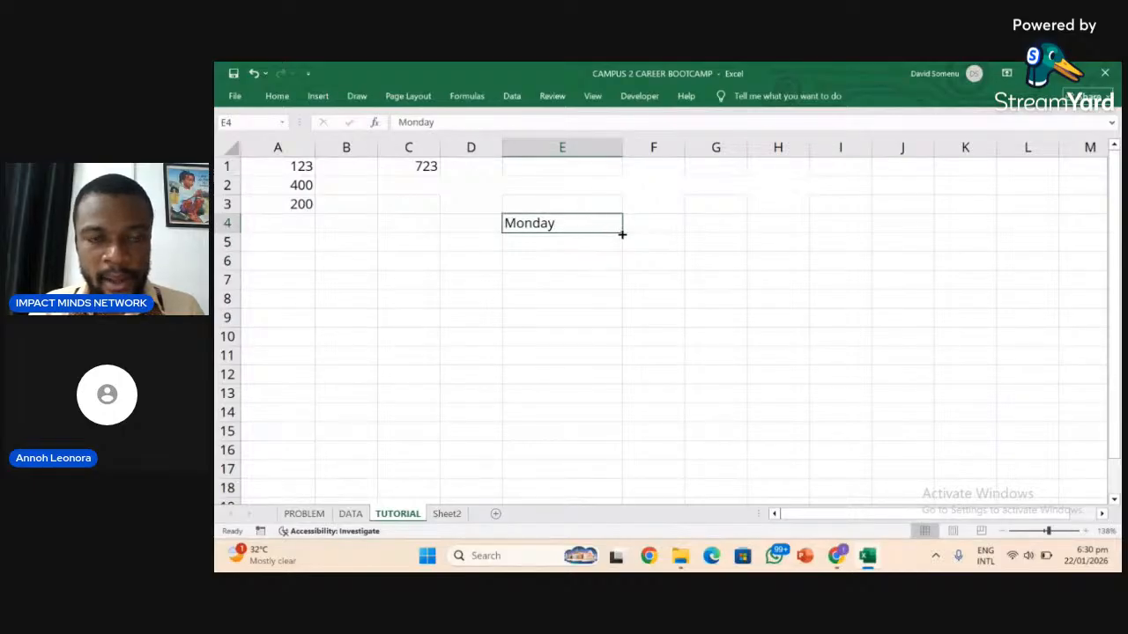
{"action": "left_click_drag", "start_coordinate": [621, 231], "coordinate": [586, 347]}
Copy the weekdays in E4:E10 and paste them directly below, starting at E11.
{"action": "left_click", "coordinate": [546, 222]}
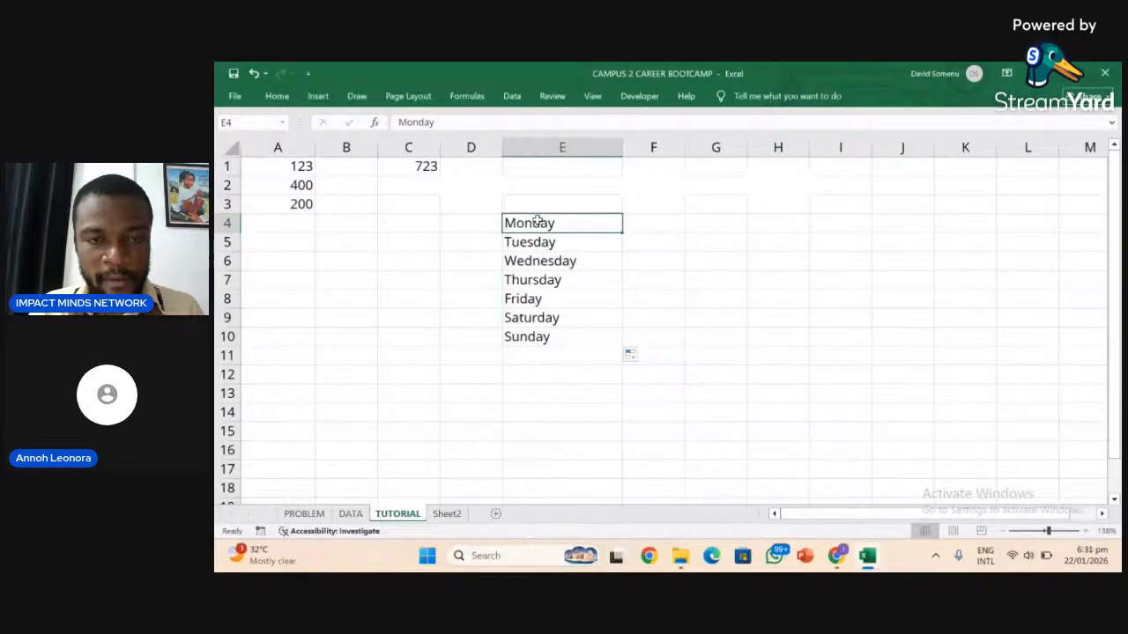
{"action": "left_click_drag", "start_coordinate": [541, 222], "coordinate": [535, 337]}
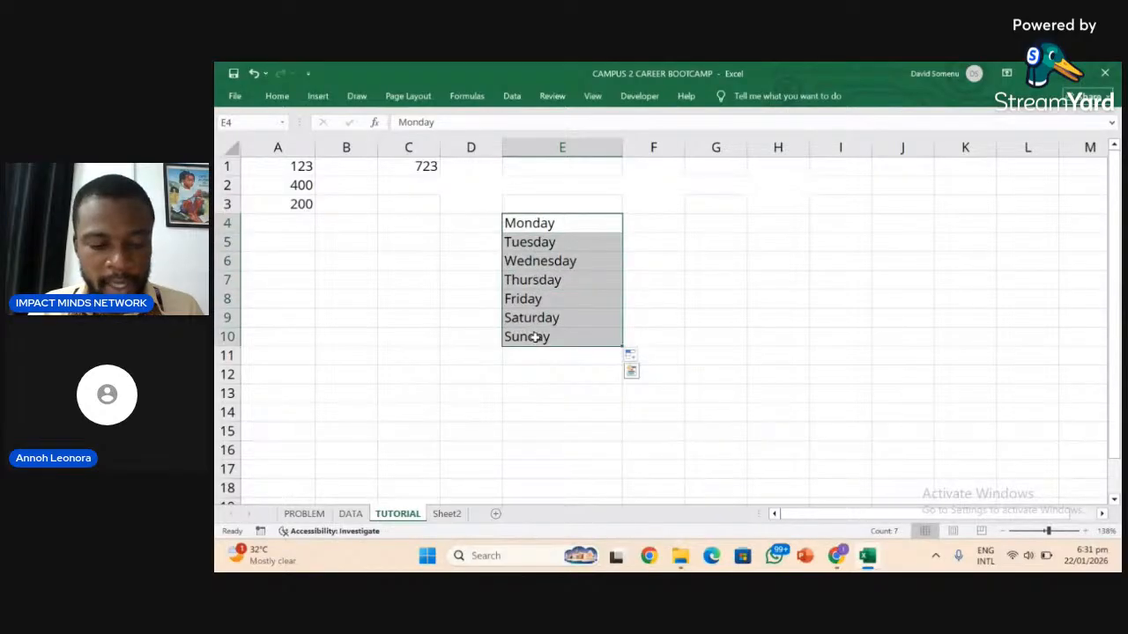
{"action": "key", "text": "ctrl+c"}
{"action": "left_click", "coordinate": [536, 356]}
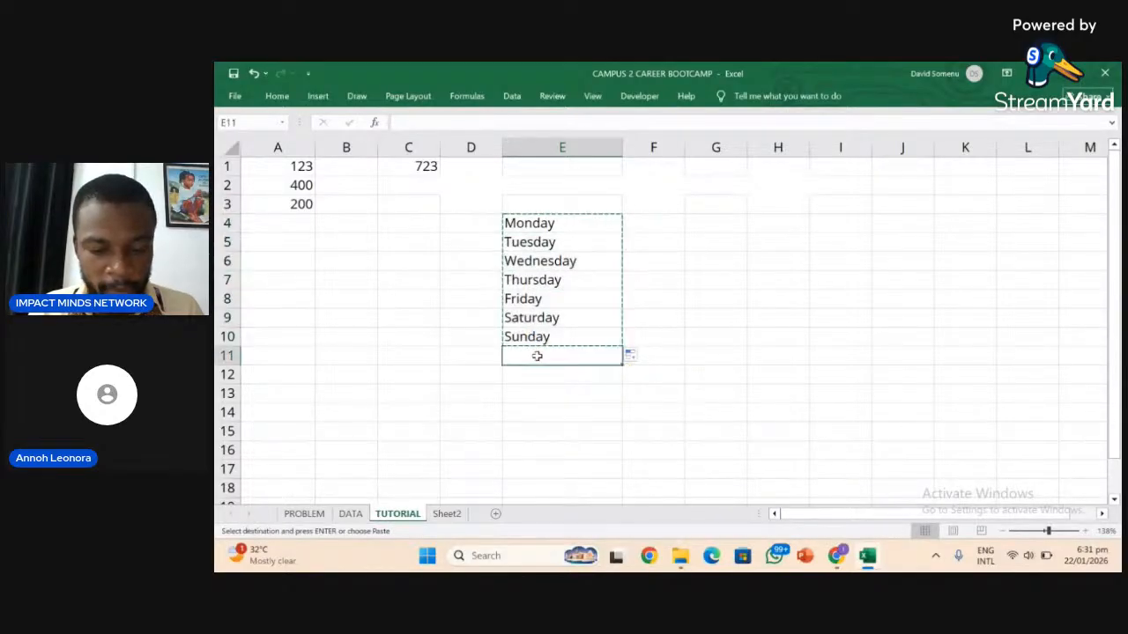
{"action": "key", "text": "ctrl+v"}
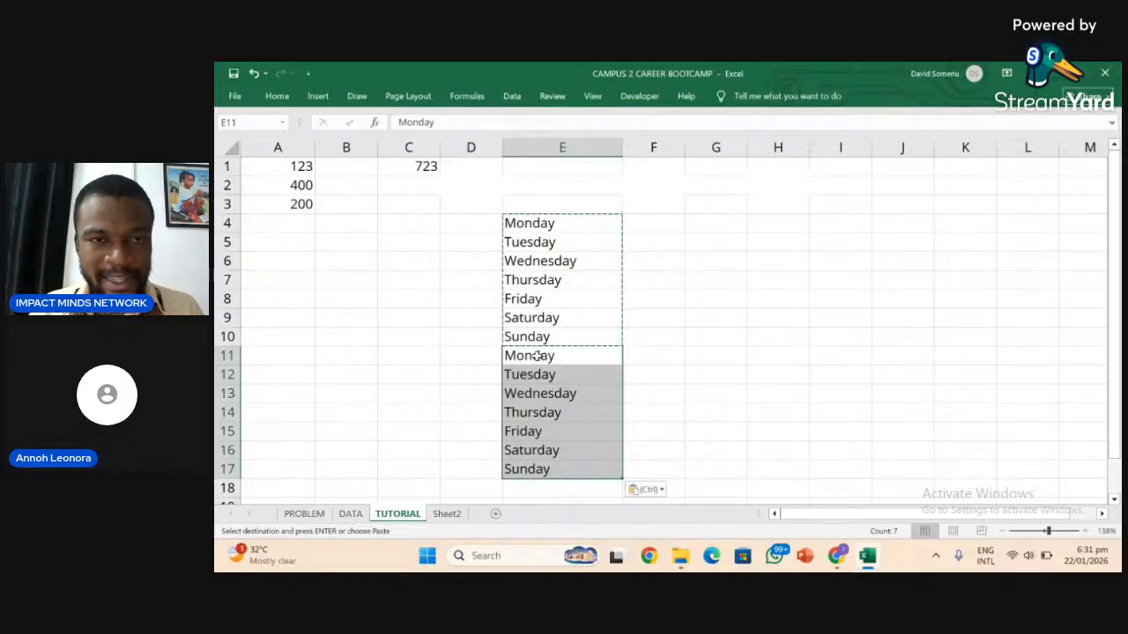
Enter 201 in F4 and fill that value down to F17 beside the weekdays.
{"action": "scroll", "coordinate": [547, 188], "scroll_direction": "down", "scroll_amount": 1}
{"action": "left_click", "coordinate": [544, 188]}
{"action": "left_click", "coordinate": [540, 201]}
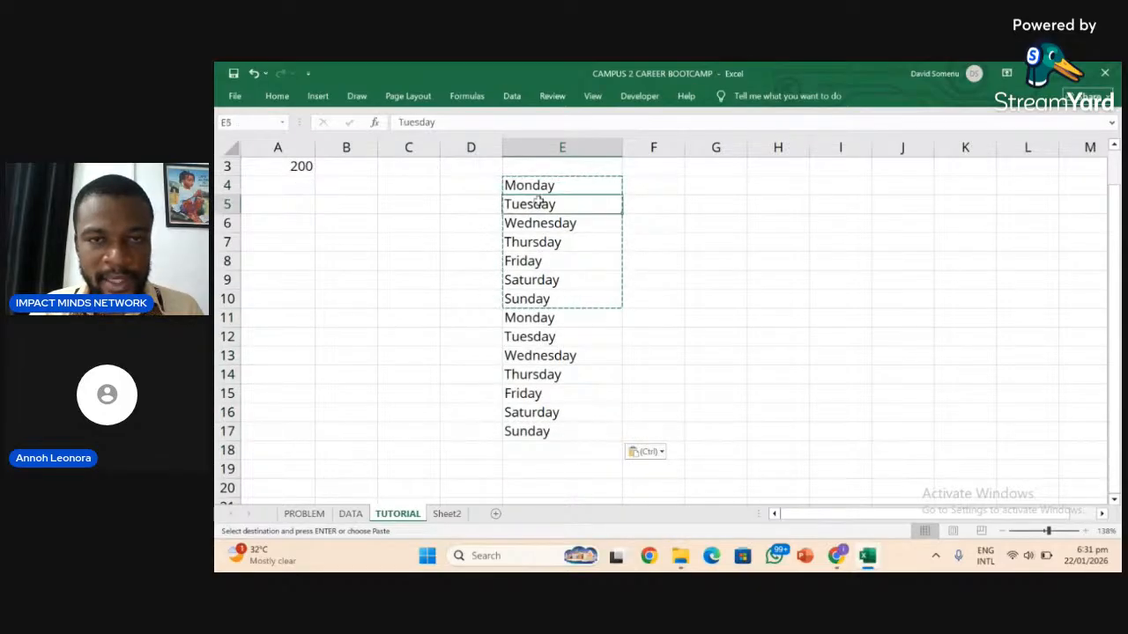
{"action": "left_click", "coordinate": [650, 189]}
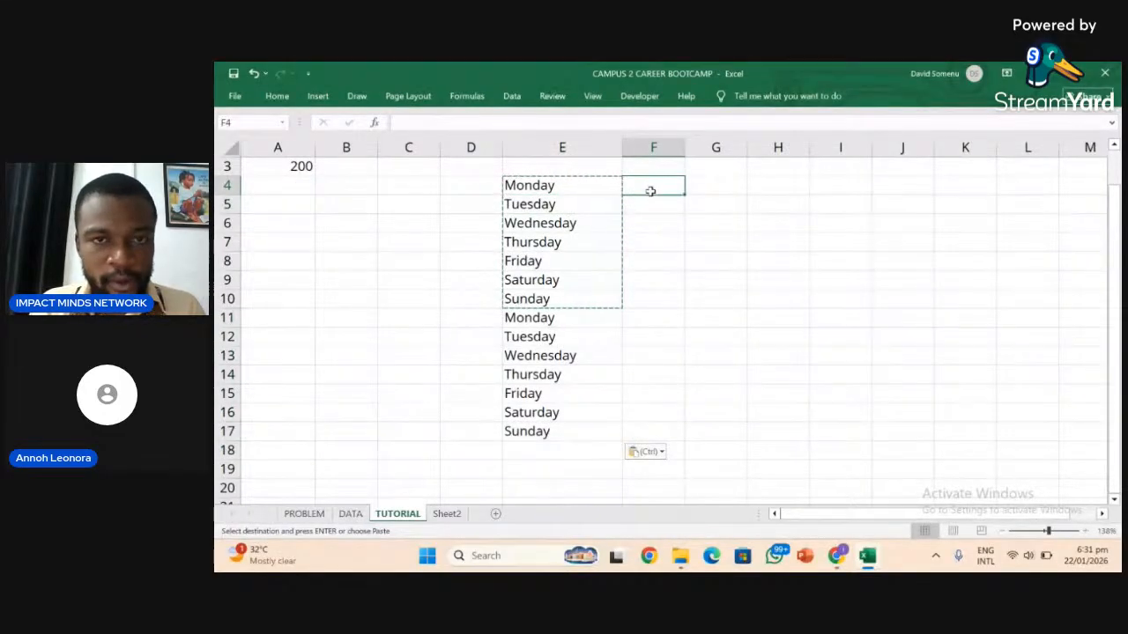
{"action": "type", "text": "201"}
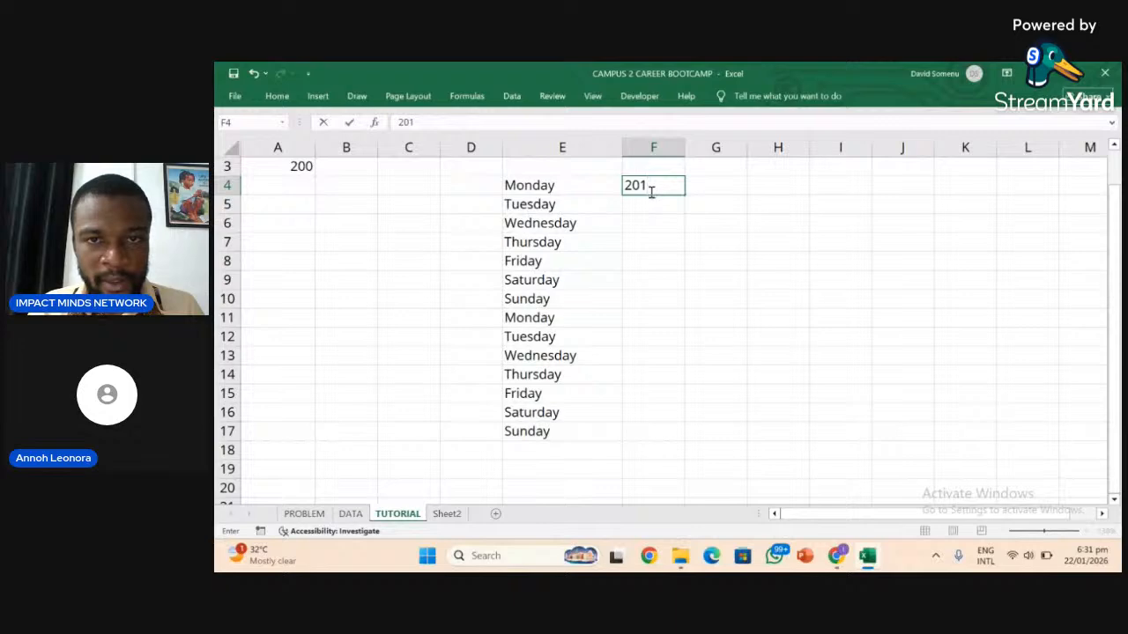
{"action": "left_click", "coordinate": [648, 204]}
{"action": "left_click_drag", "start_coordinate": [650, 203], "coordinate": [649, 173]}
{"action": "left_click", "coordinate": [650, 183]}
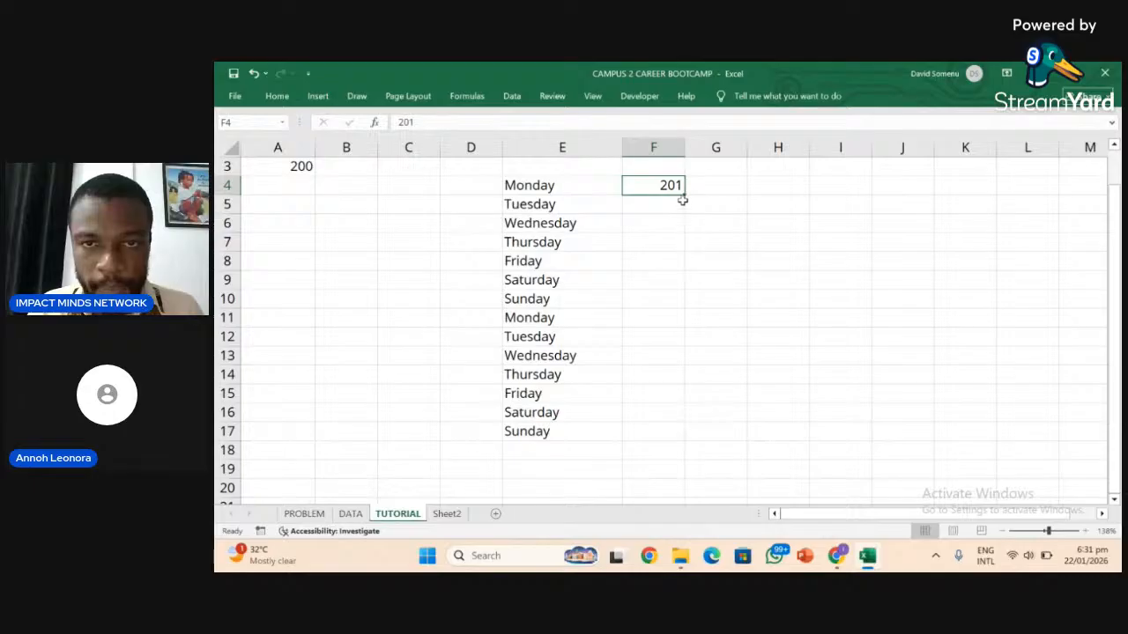
{"action": "left_click_drag", "start_coordinate": [683, 198], "coordinate": [668, 434]}
{"action": "left_click", "coordinate": [668, 431]}
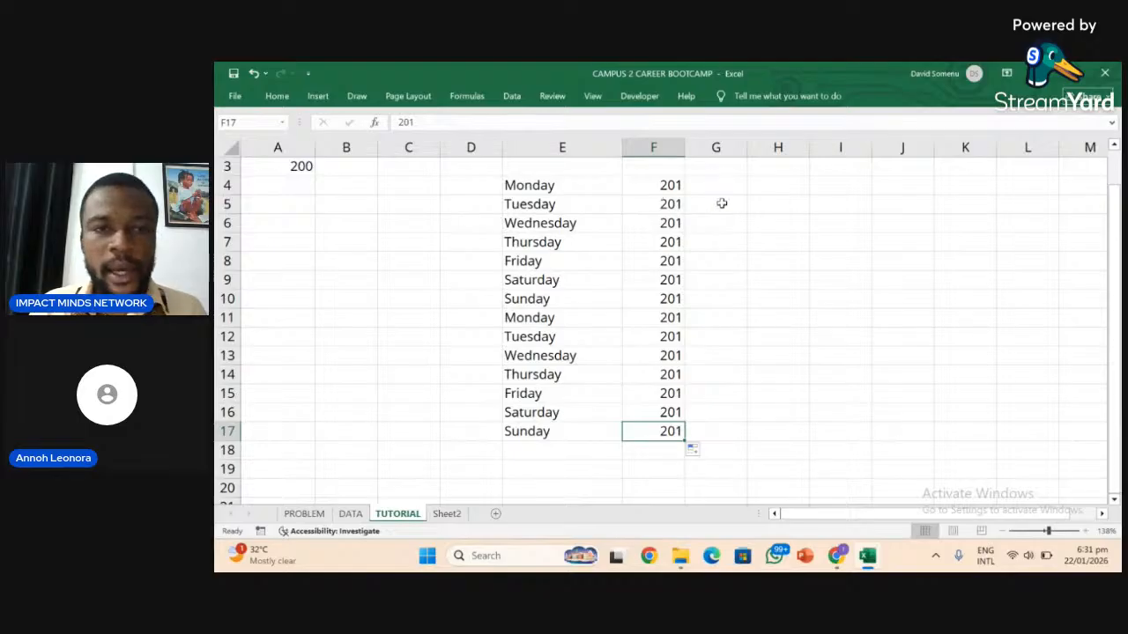
Change the values in column F to 300 in F5, 400 in F10 and 300 in F12.
{"action": "left_click", "coordinate": [547, 204]}
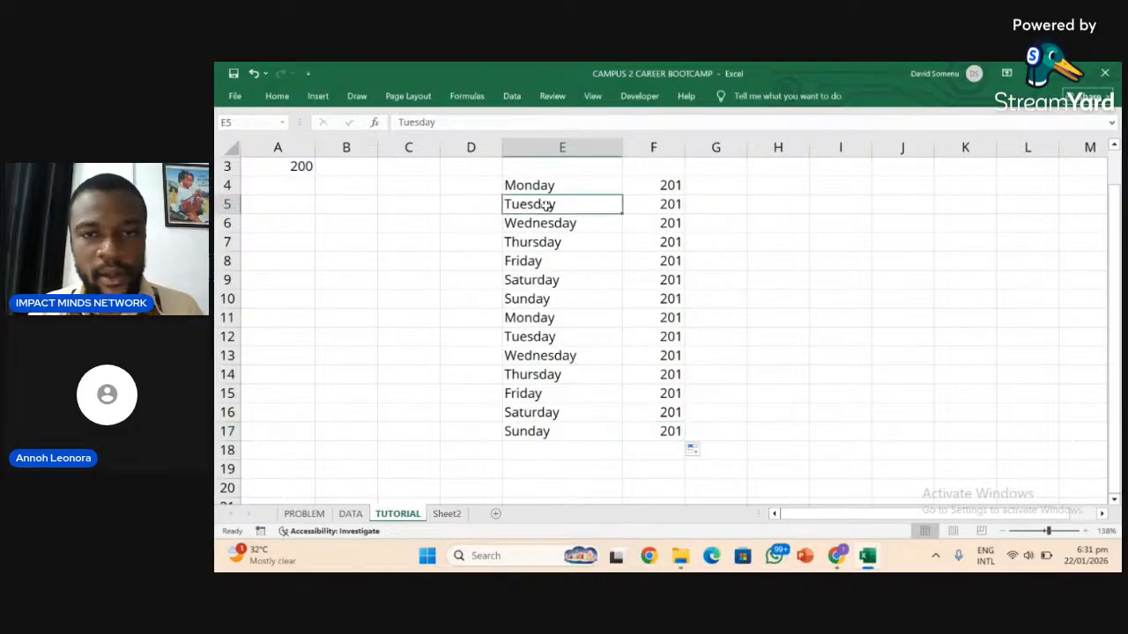
{"action": "left_click", "coordinate": [648, 205]}
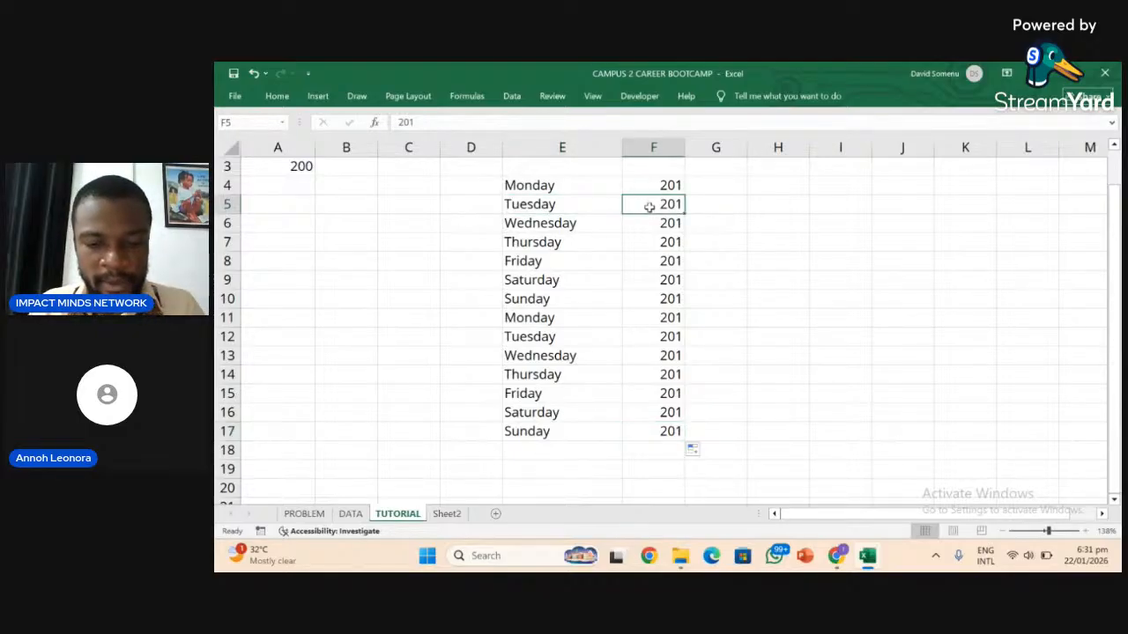
{"action": "type", "text": "300"}
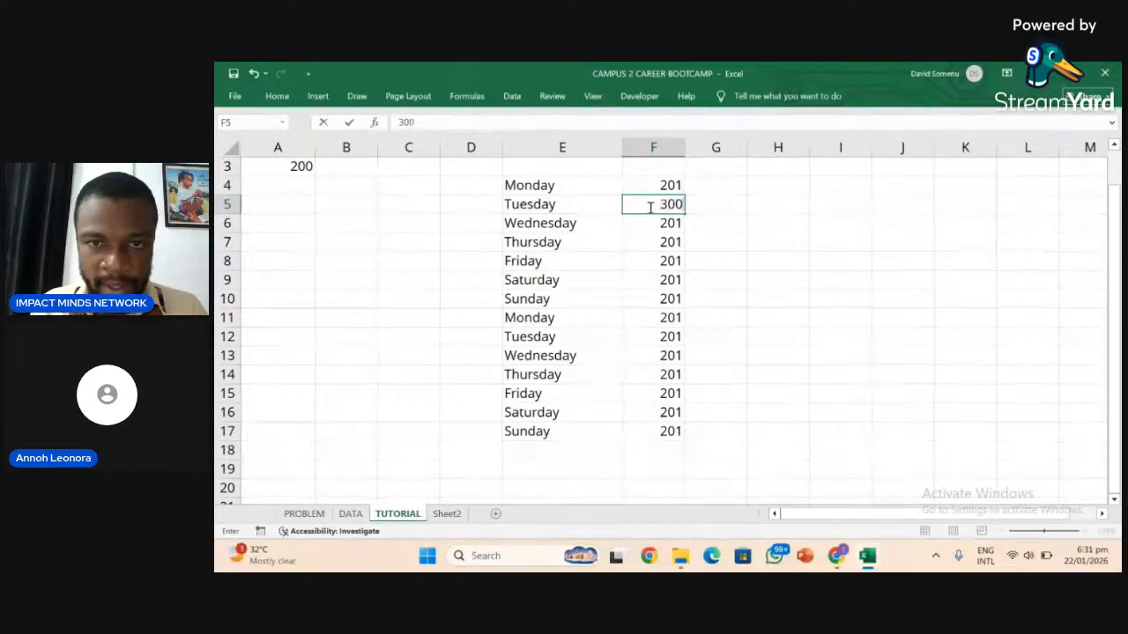
{"action": "key", "text": "Return"}
{"action": "left_click", "coordinate": [657, 301]}
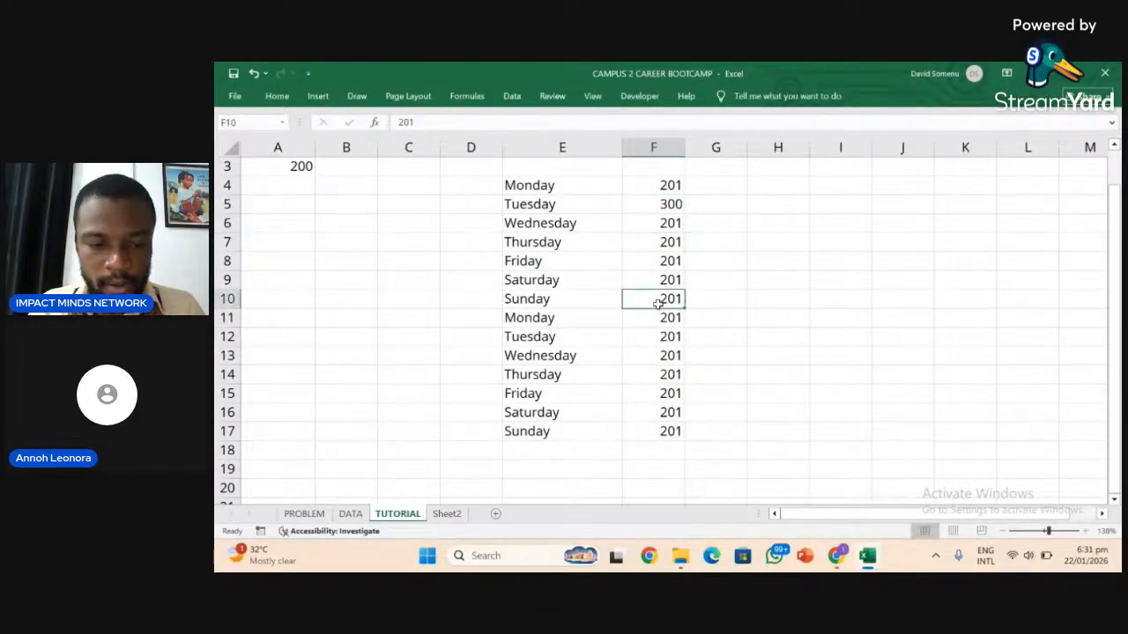
{"action": "type", "text": "400"}
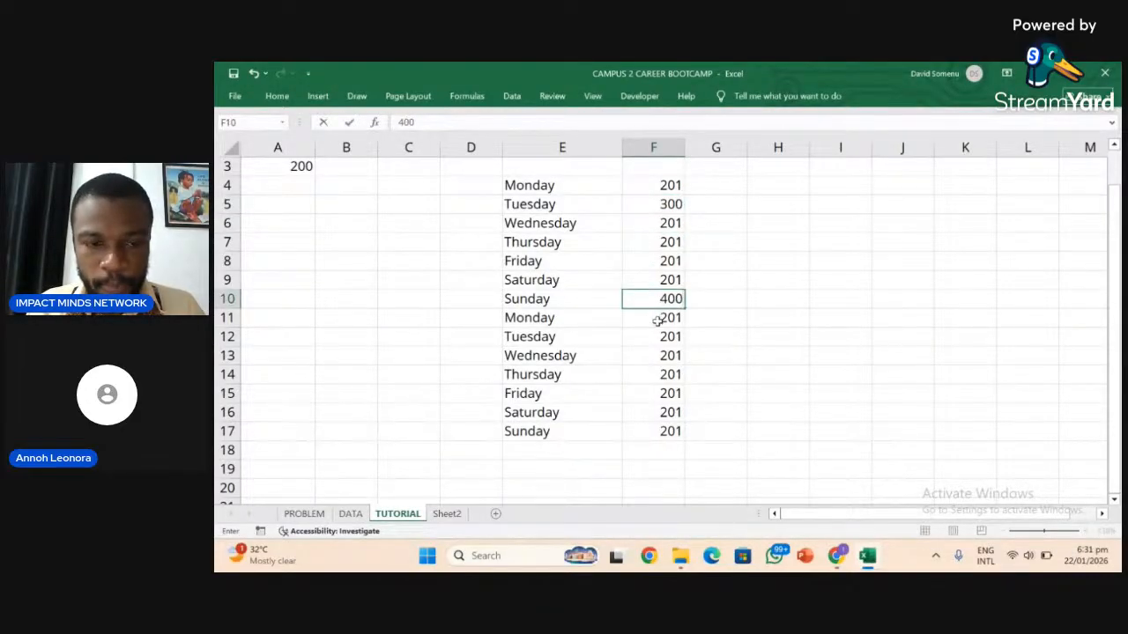
{"action": "left_click", "coordinate": [659, 338]}
{"action": "type", "text": "300"}
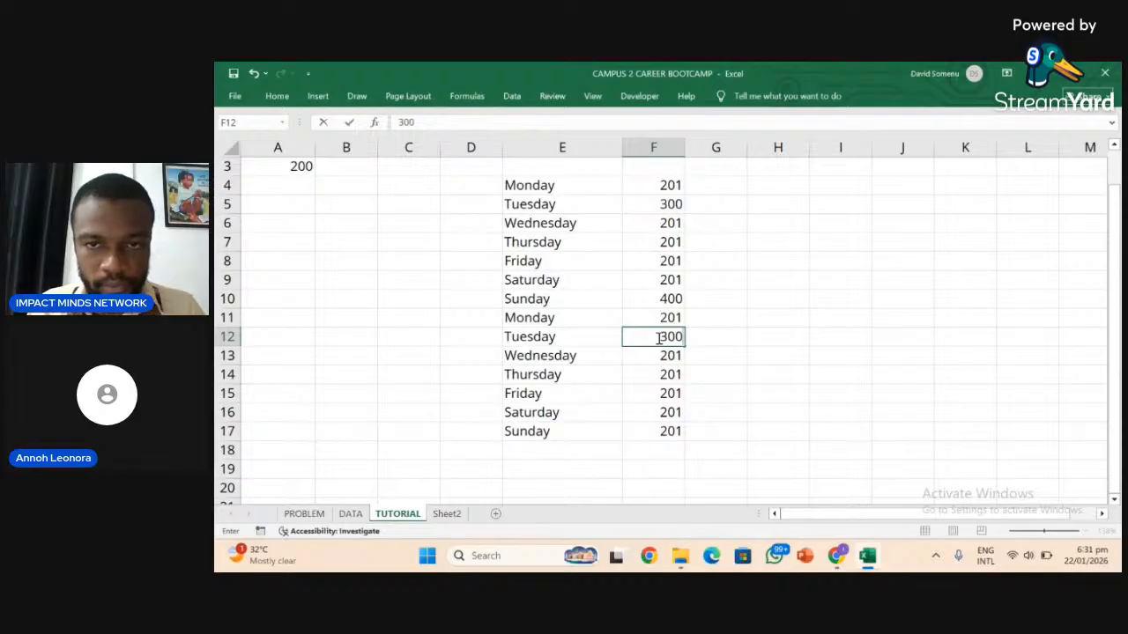
{"action": "key", "text": "Return"}
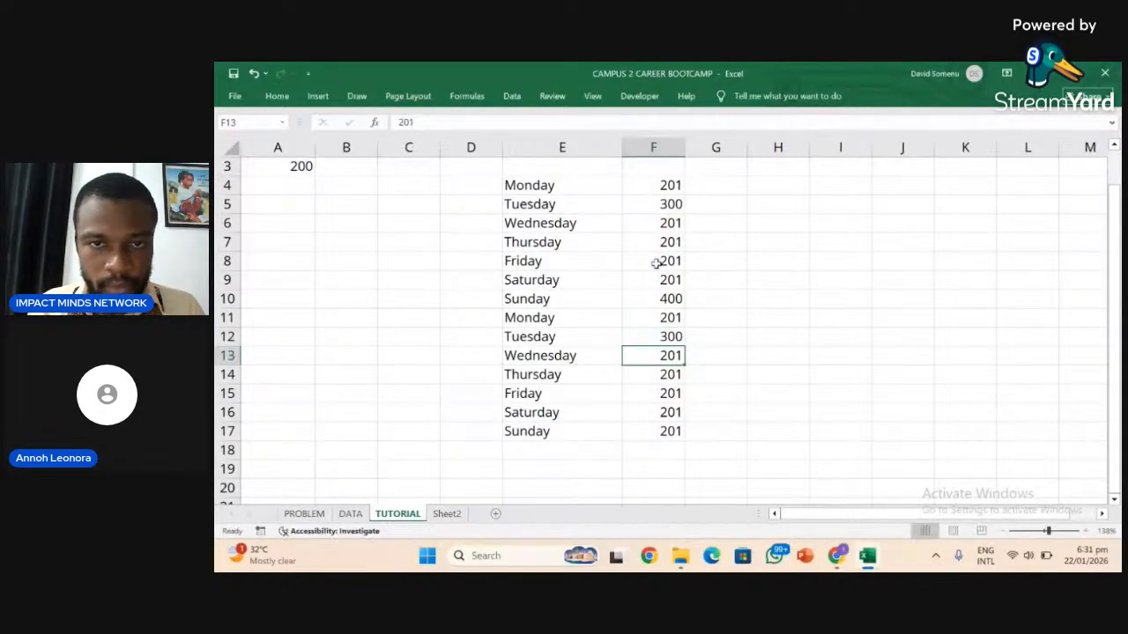
Set the value for the first Friday, in F8, to 600.
{"action": "left_click", "coordinate": [656, 262]}
{"action": "type", "text": "200"}
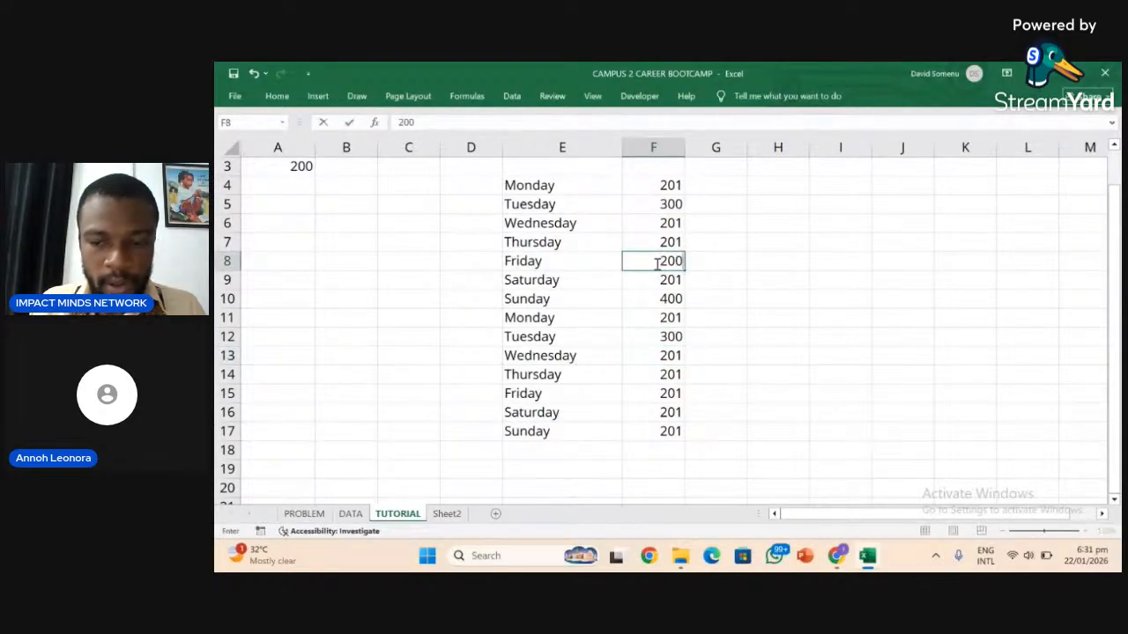
{"action": "key", "text": "BackSpace"}
{"action": "key", "text": "BackSpace"}
{"action": "key", "text": "BackSpace"}
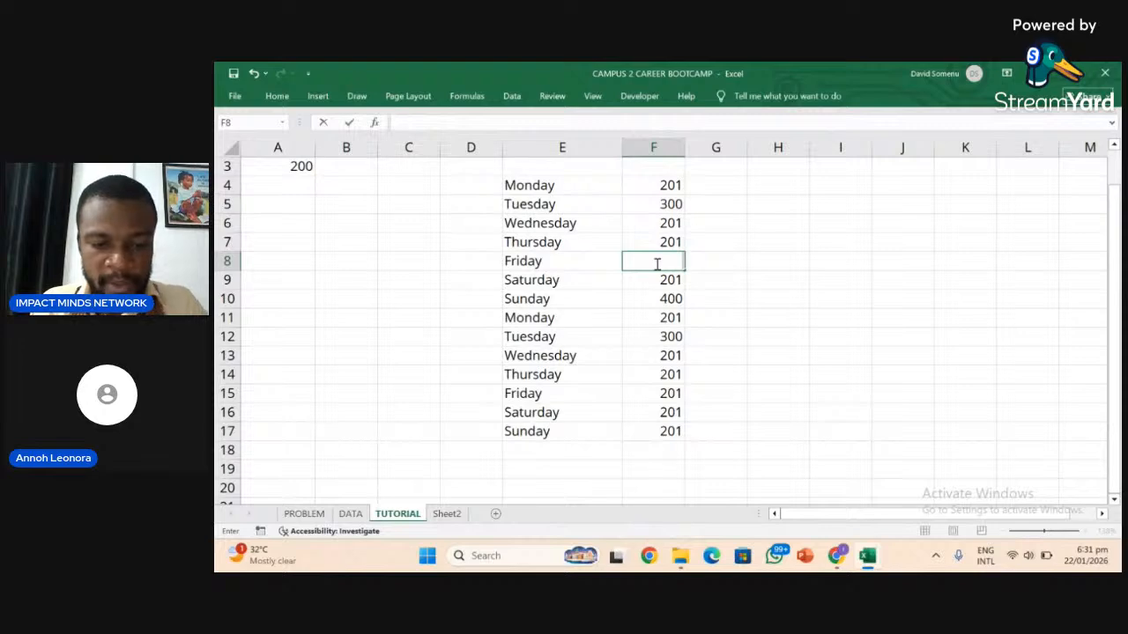
{"action": "type", "text": "600"}
{"action": "key", "text": "Return"}
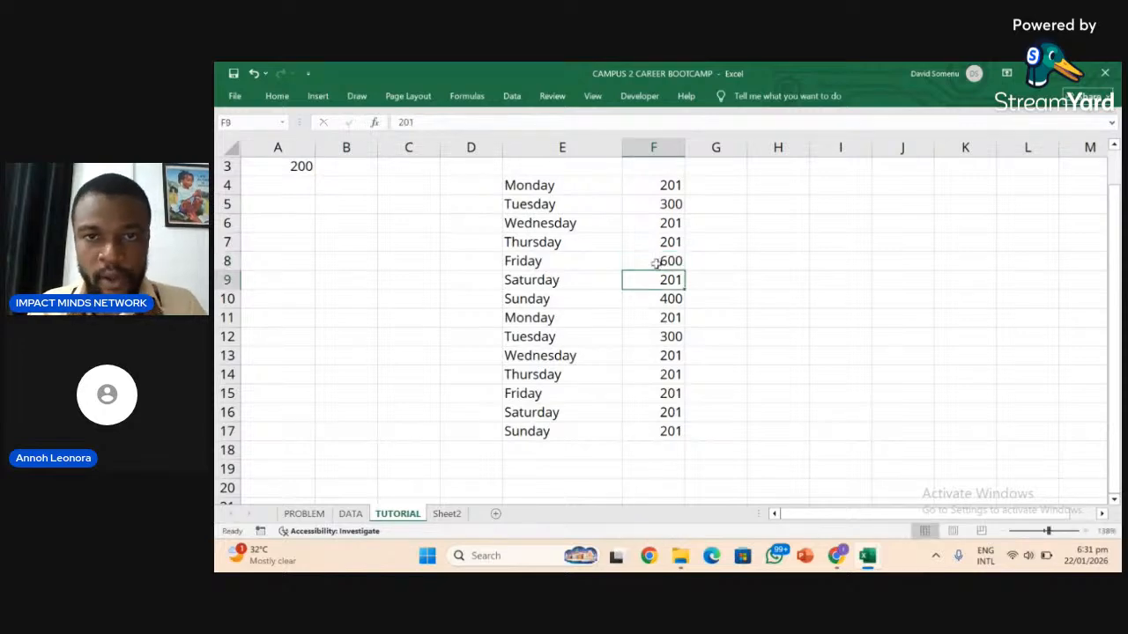
Examine the repeated weekdays in column E and their corresponding values in column F.
{"action": "left_click", "coordinate": [764, 240]}
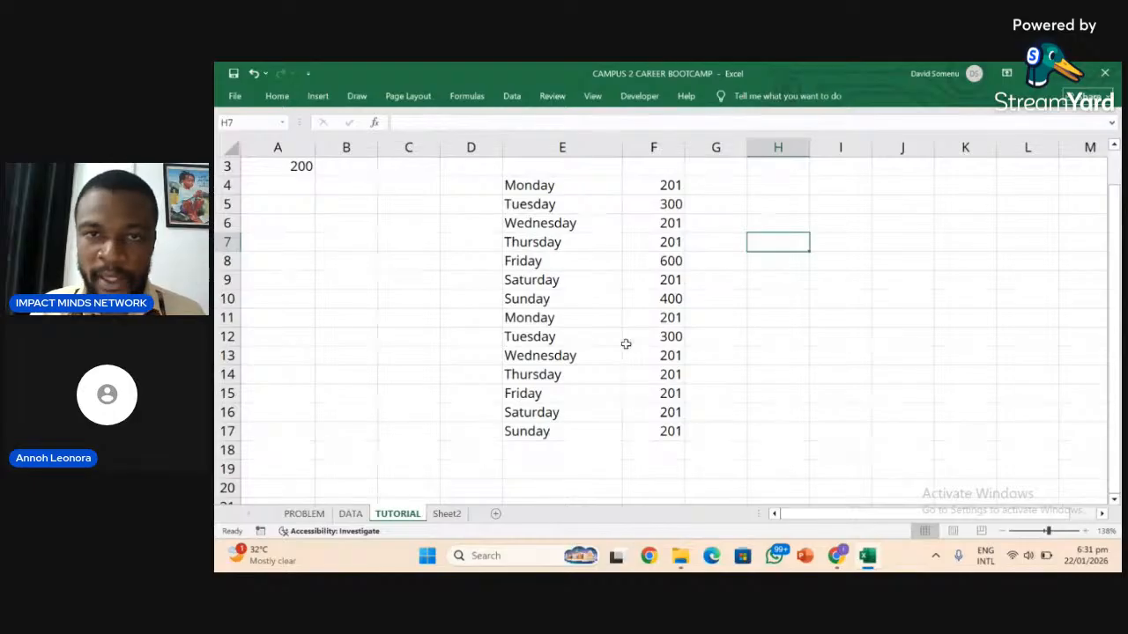
{"action": "left_click", "coordinate": [569, 186]}
{"action": "left_click", "coordinate": [647, 184]}
{"action": "left_click", "coordinate": [560, 213]}
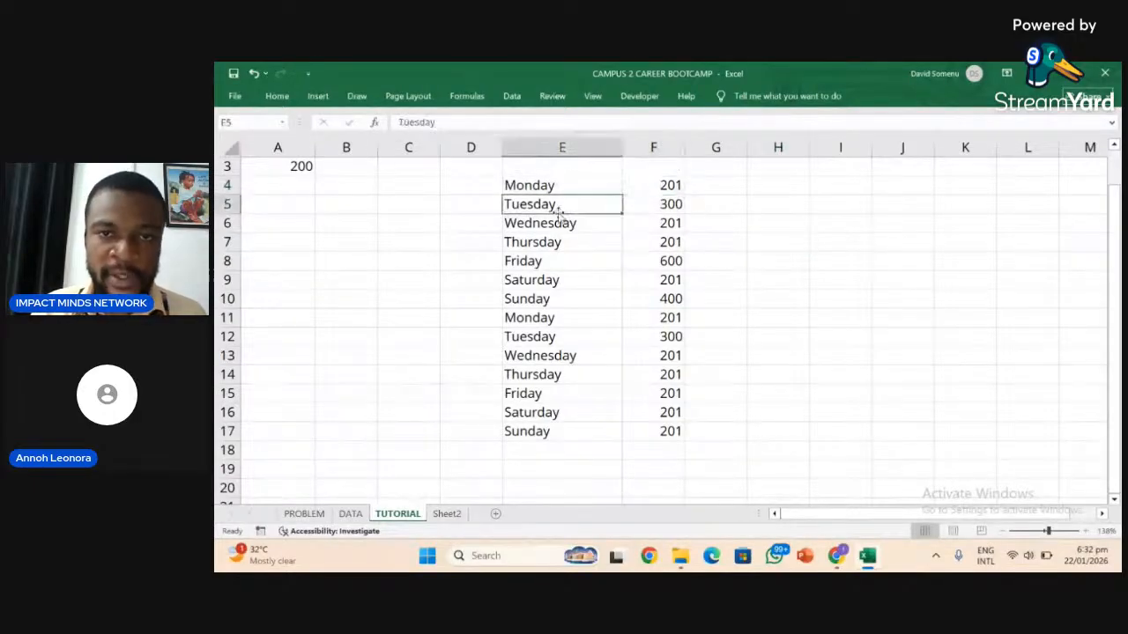
{"action": "left_click", "coordinate": [650, 211]}
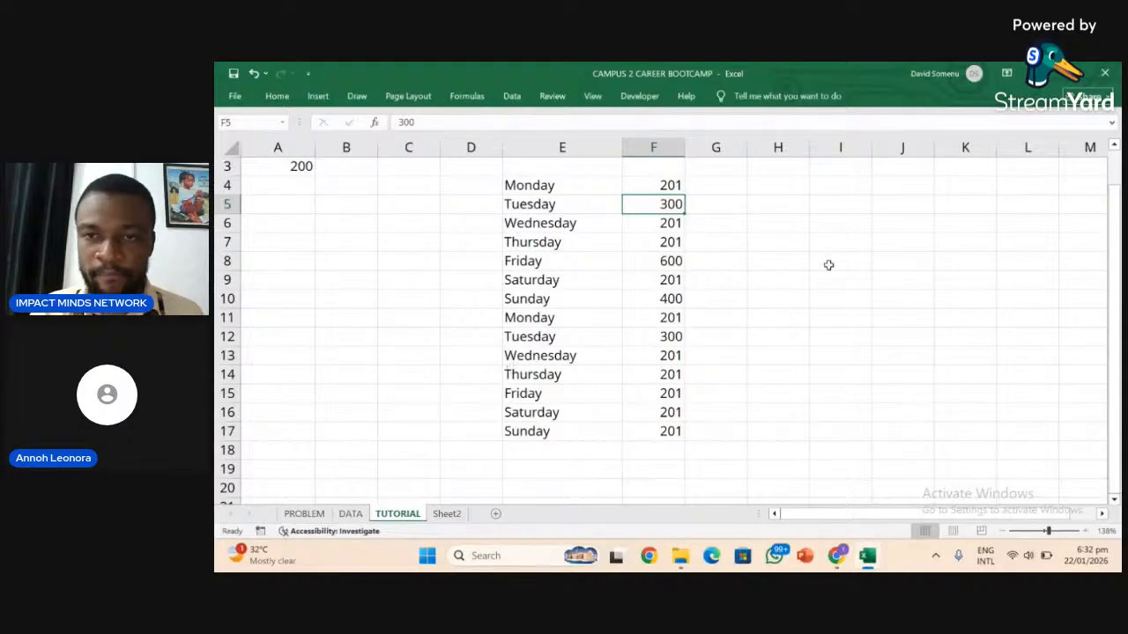
{"action": "left_click", "coordinate": [799, 208]}
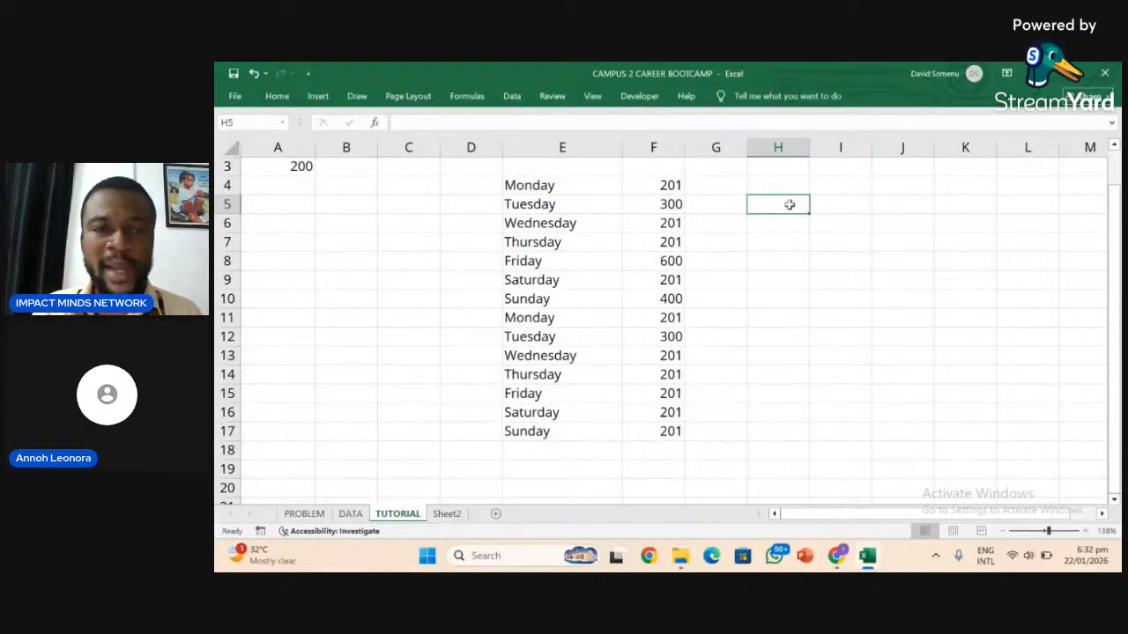
{"action": "left_click", "coordinate": [541, 185]}
{"action": "left_click", "coordinate": [534, 322]}
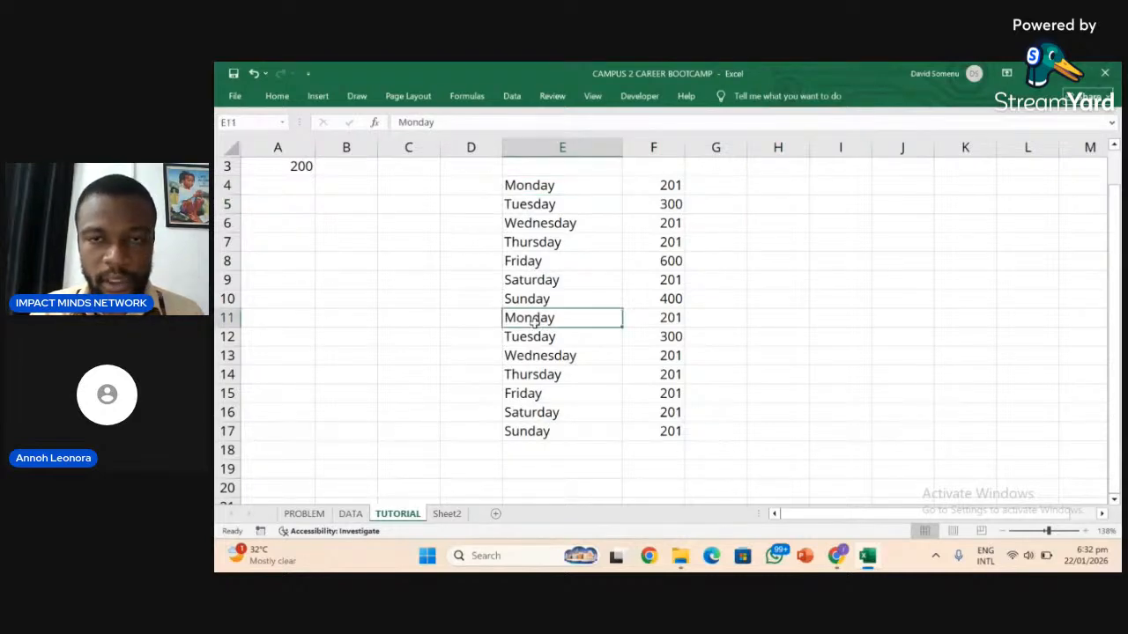
{"action": "left_click", "coordinate": [788, 222]}
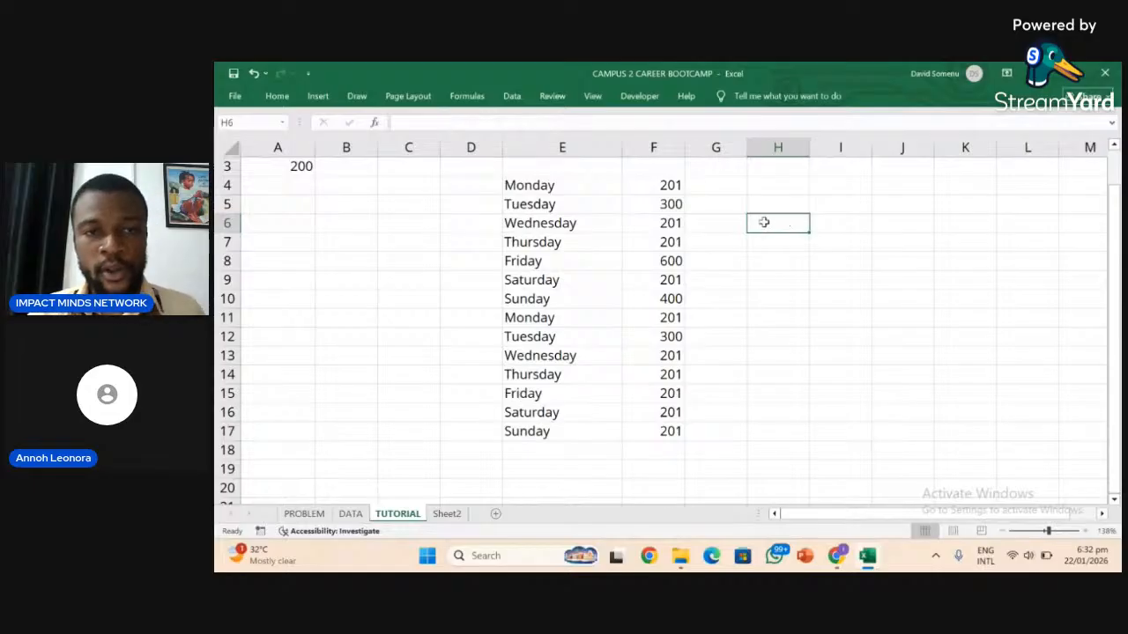
Copy the full weekday list in E4:E17 and paste it into column I starting at I4.
{"action": "left_click", "coordinate": [578, 187]}
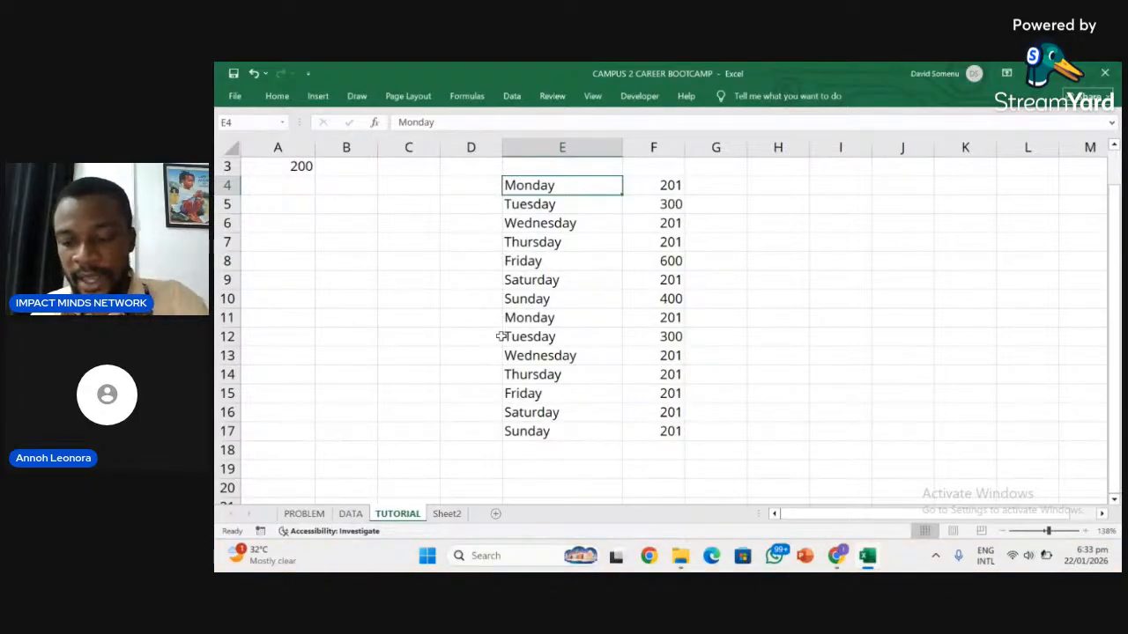
{"action": "key", "text": "ctrl+shift+Down"}
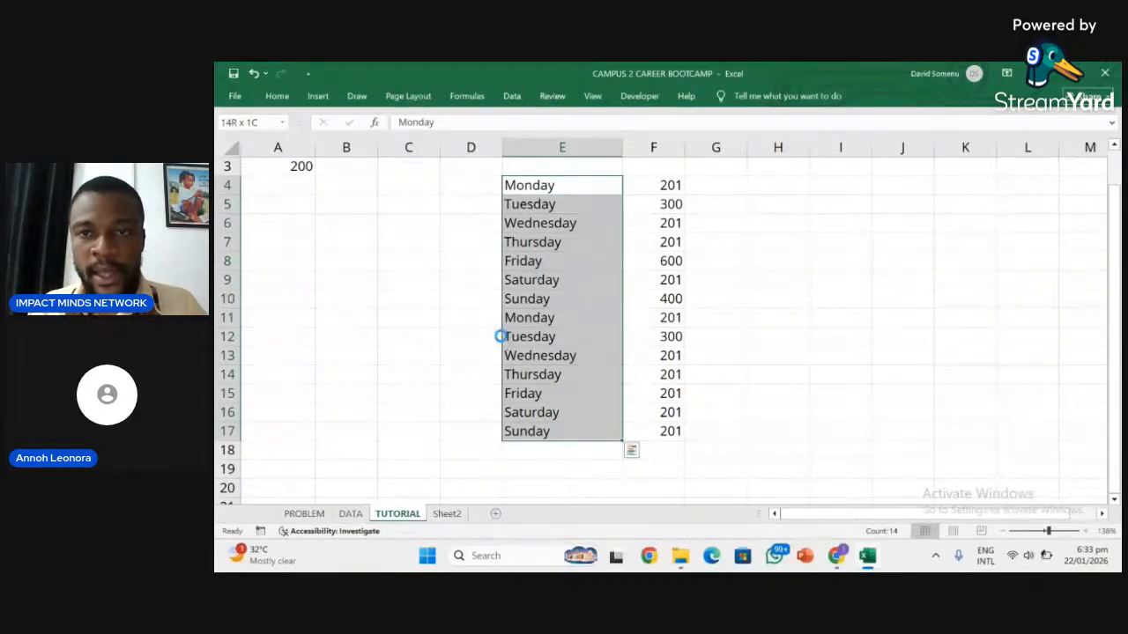
{"action": "key", "text": "ctrl+c"}
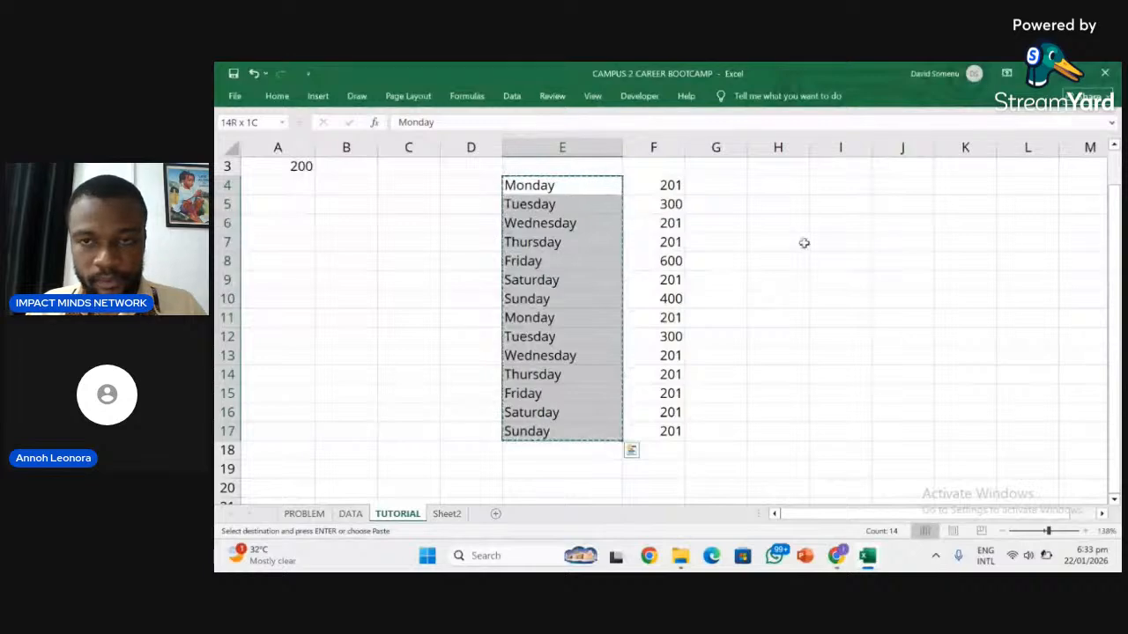
{"action": "left_click", "coordinate": [823, 186]}
{"action": "key", "text": "ctrl+v"}
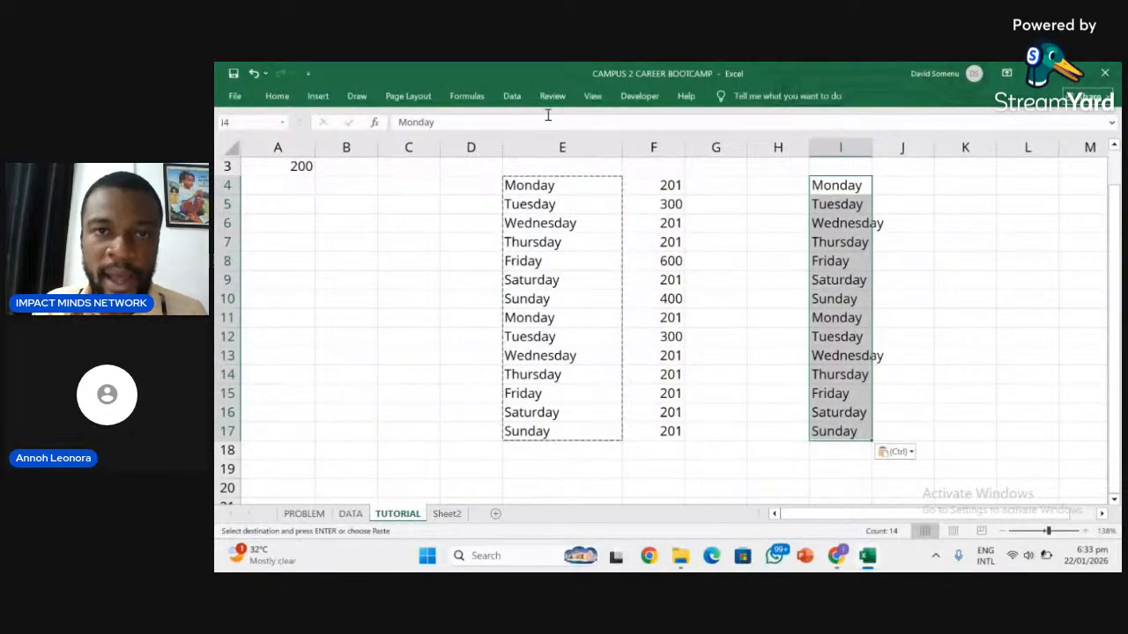
Remove the duplicate weekdays from the pasted list in I4:I17, treating the data as having no headers.
{"action": "left_click", "coordinate": [519, 101]}
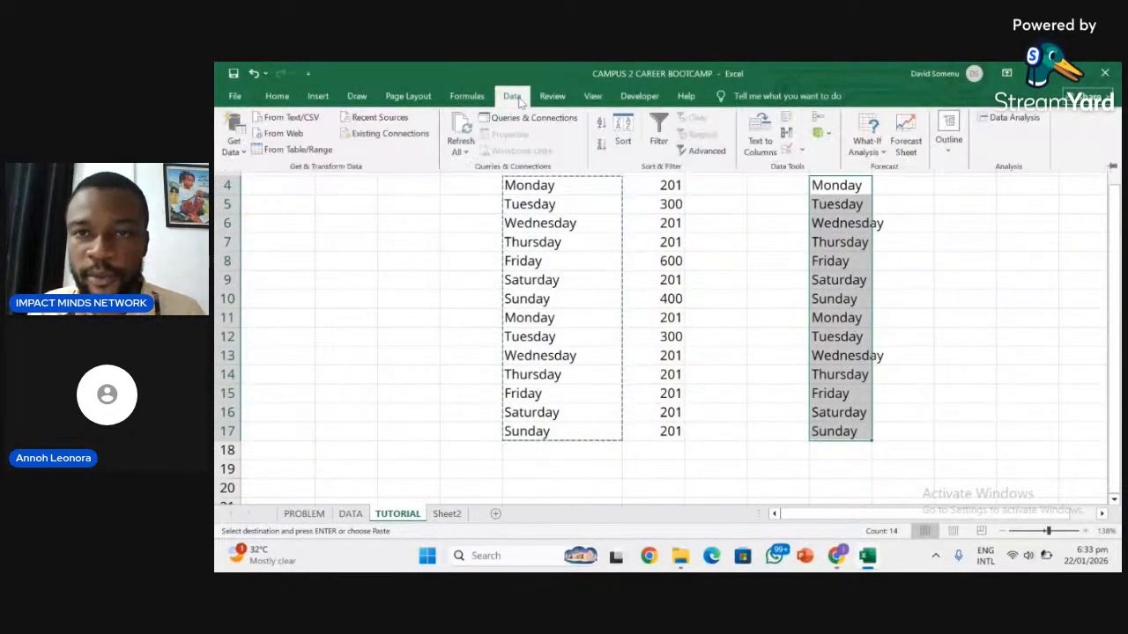
{"action": "left_click", "coordinate": [787, 132]}
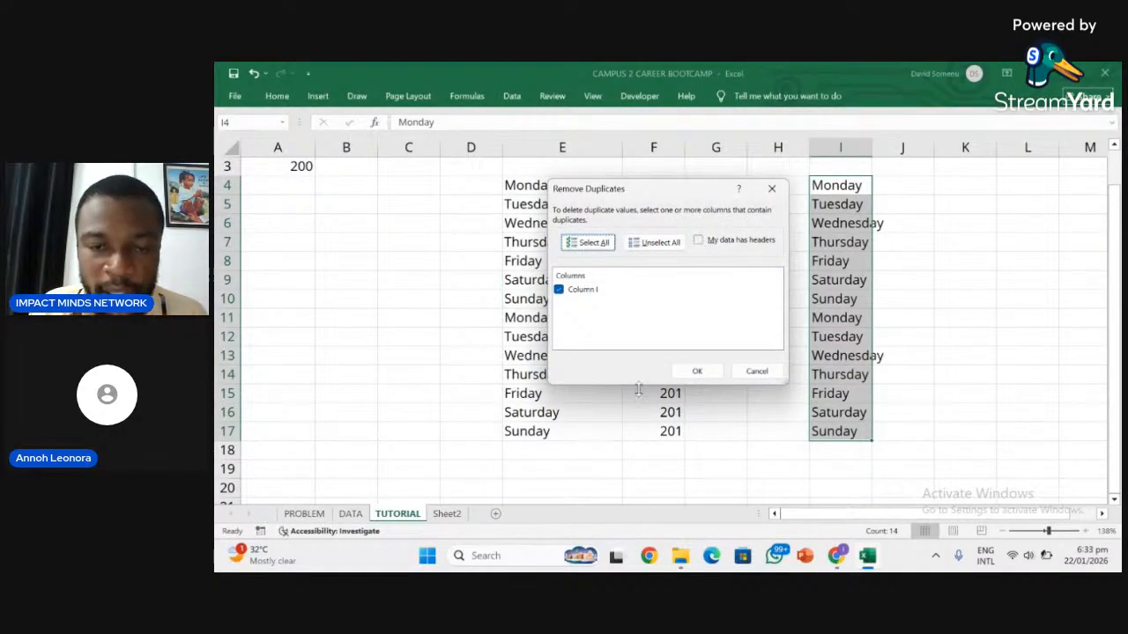
{"action": "left_click", "coordinate": [689, 372]}
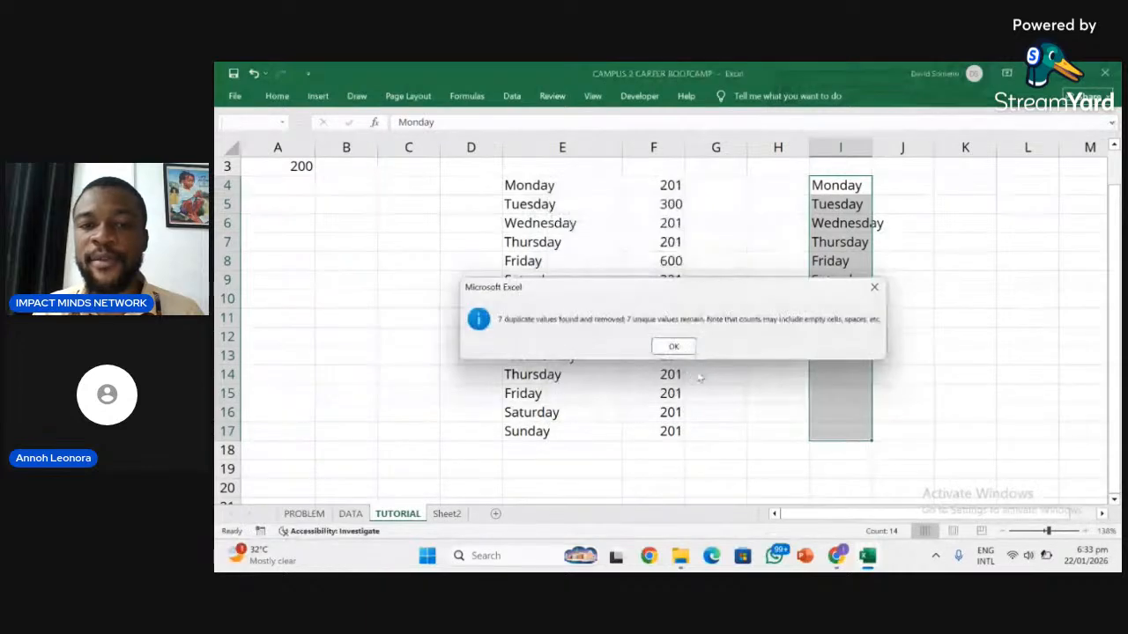
Close the duplicate-removal summary and review the unique weekdays in I4:I10.
{"action": "left_click", "coordinate": [679, 348]}
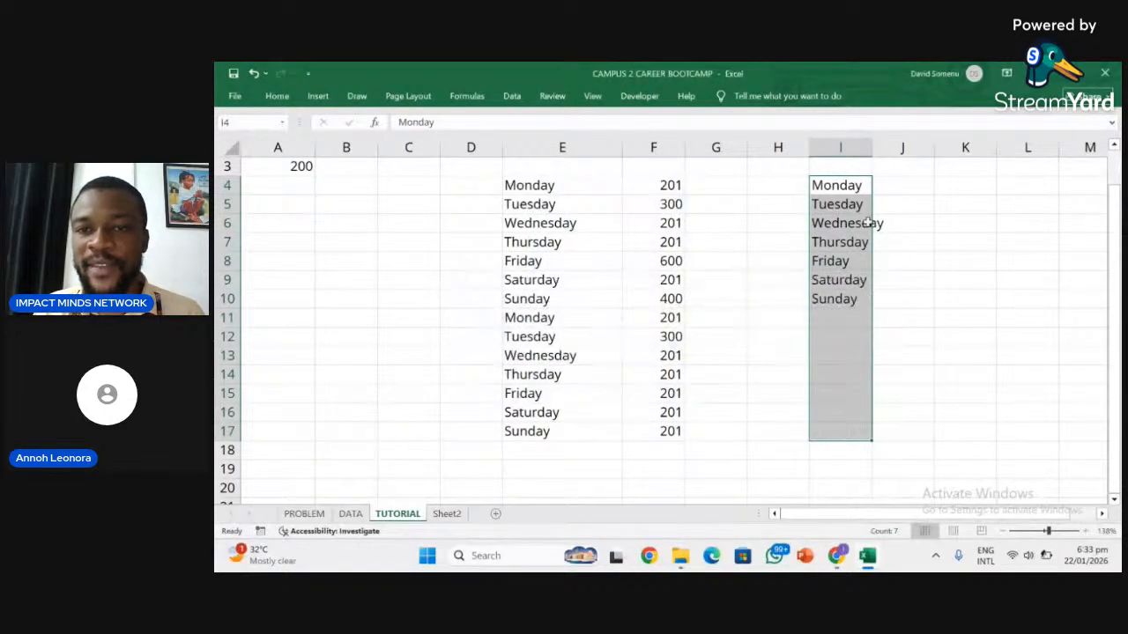
{"action": "left_click", "coordinate": [843, 189]}
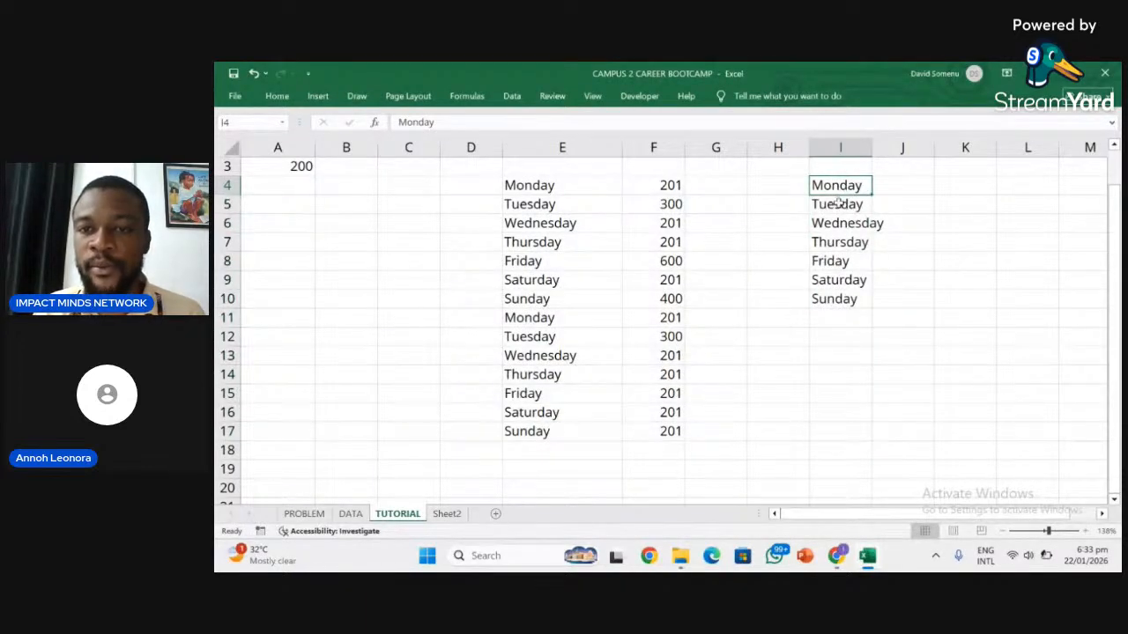
{"action": "left_click", "coordinate": [839, 204]}
{"action": "left_click", "coordinate": [828, 293]}
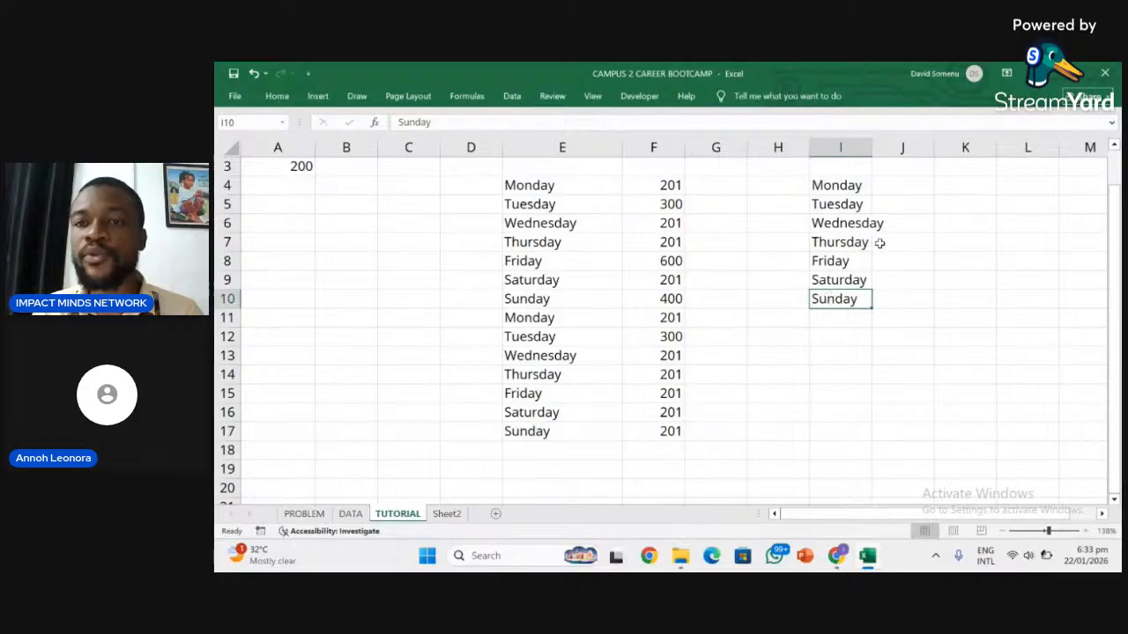
Calculate Monday's total in J4 with =SUMIF(E4:E17,I4,F4:F17).
{"action": "left_click", "coordinate": [900, 187]}
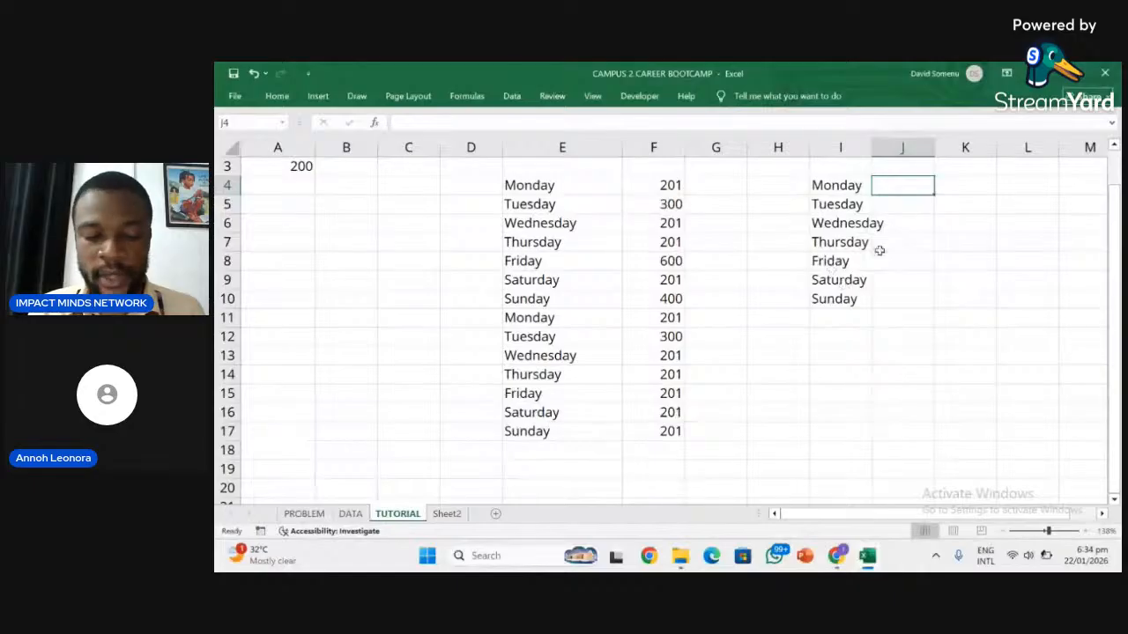
{"action": "type", "text": "=sumif"}
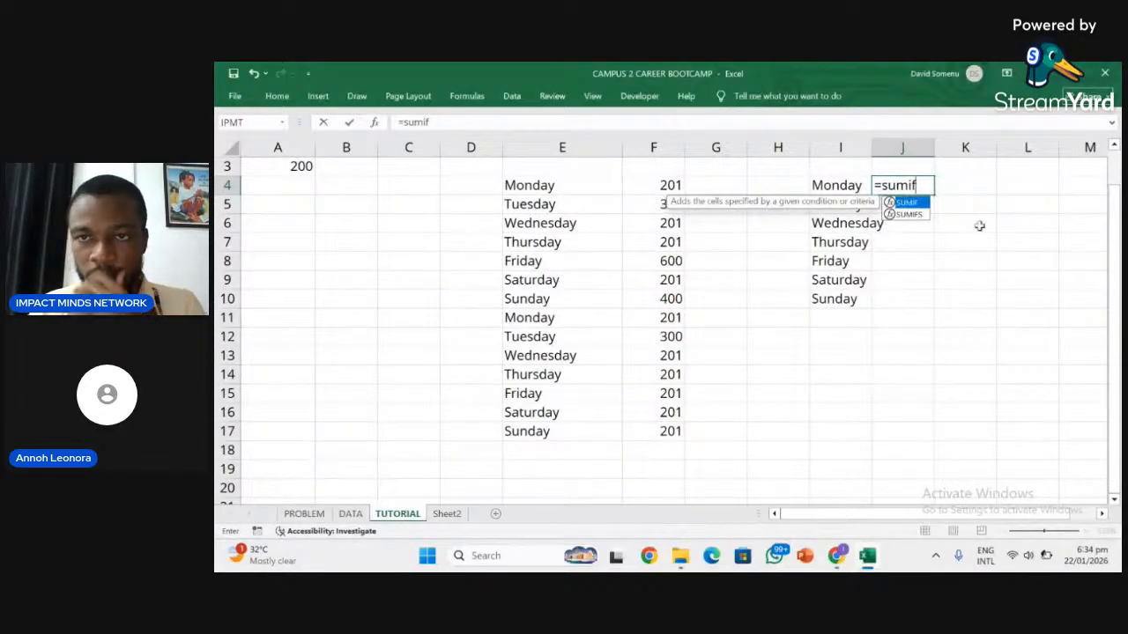
{"action": "double_click", "coordinate": [906, 204]}
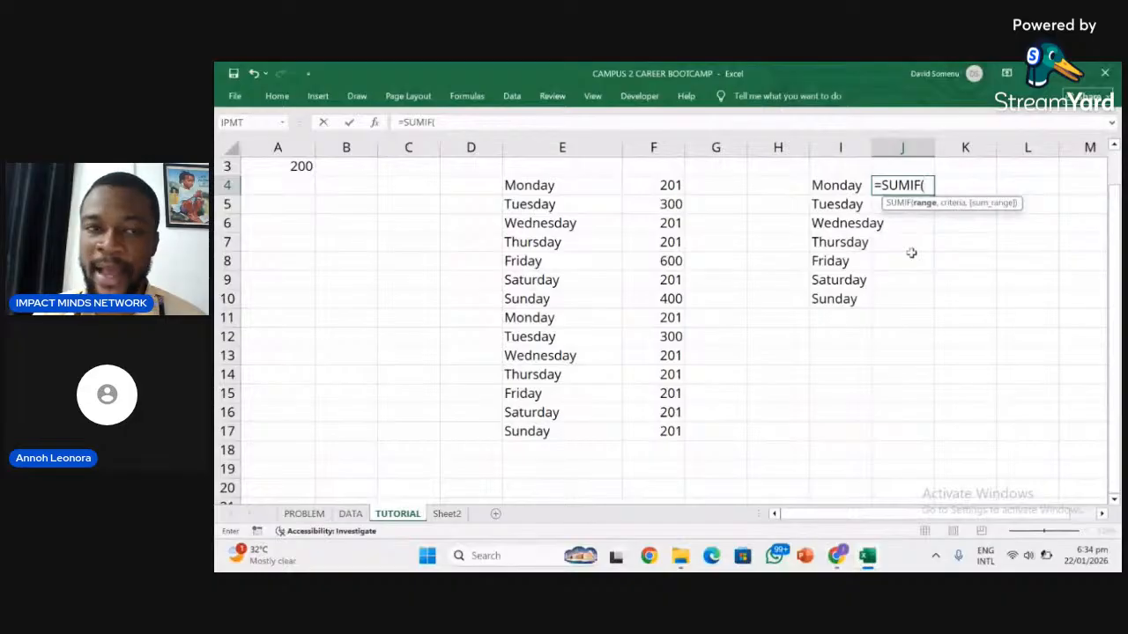
{"action": "left_click", "coordinate": [557, 189]}
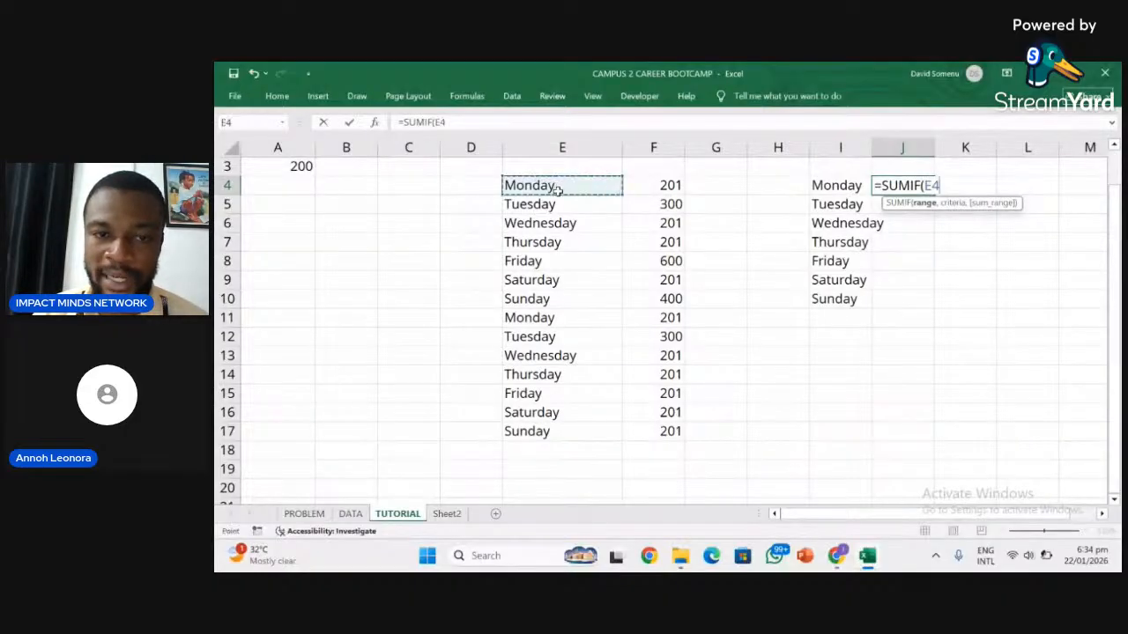
{"action": "left_click_drag", "start_coordinate": [558, 191], "coordinate": [557, 433]}
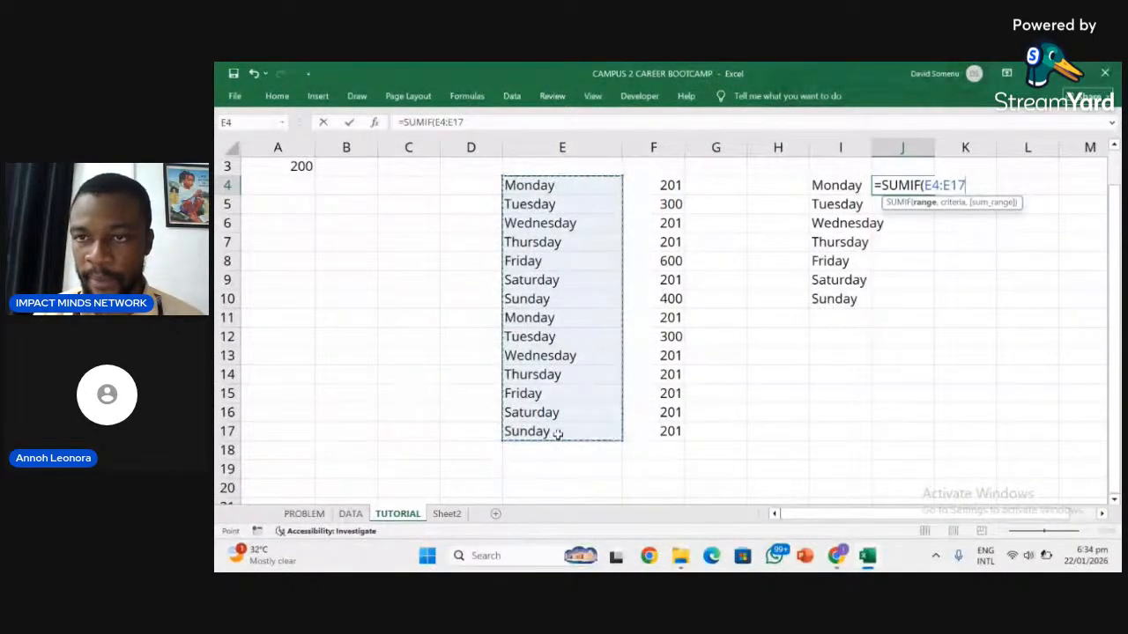
{"action": "type", "text": ","}
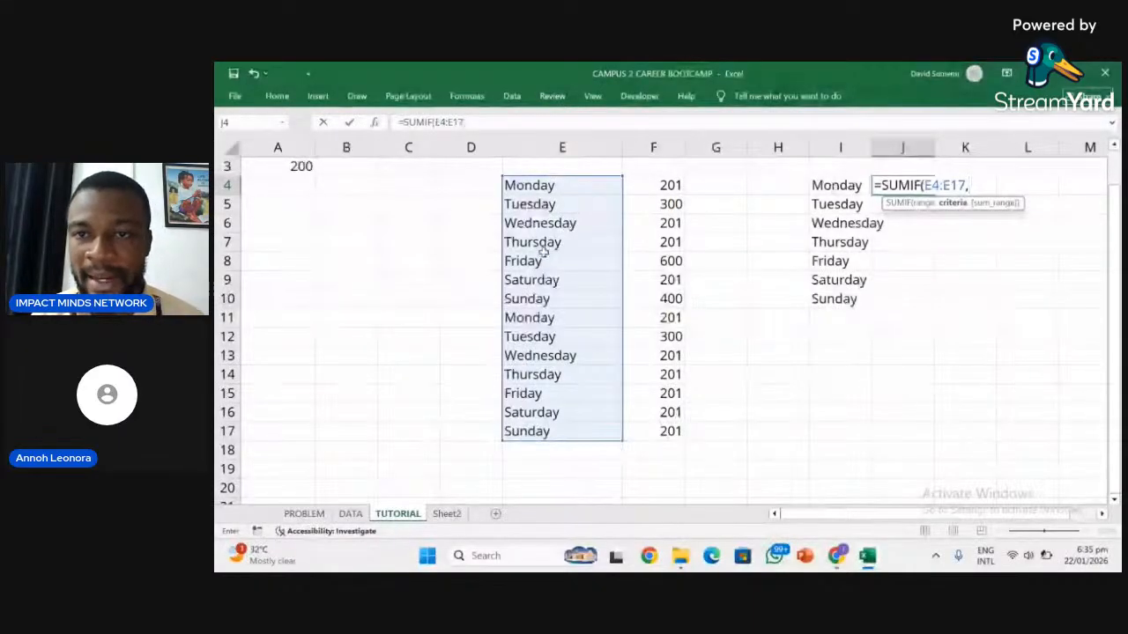
{"action": "left_click", "coordinate": [833, 192]}
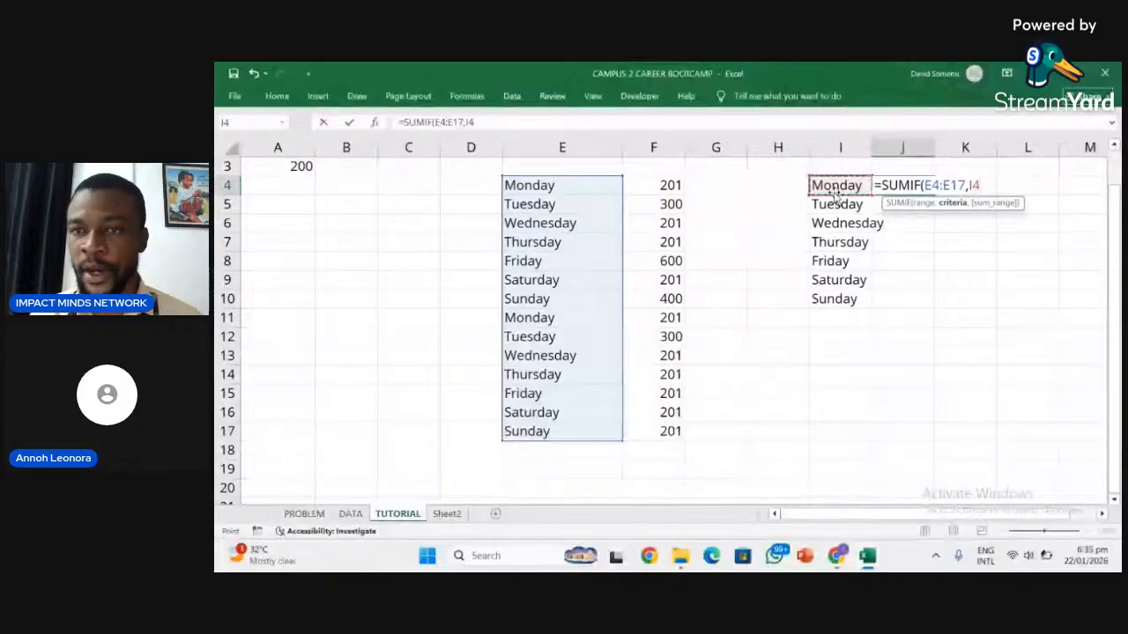
{"action": "type", "text": ","}
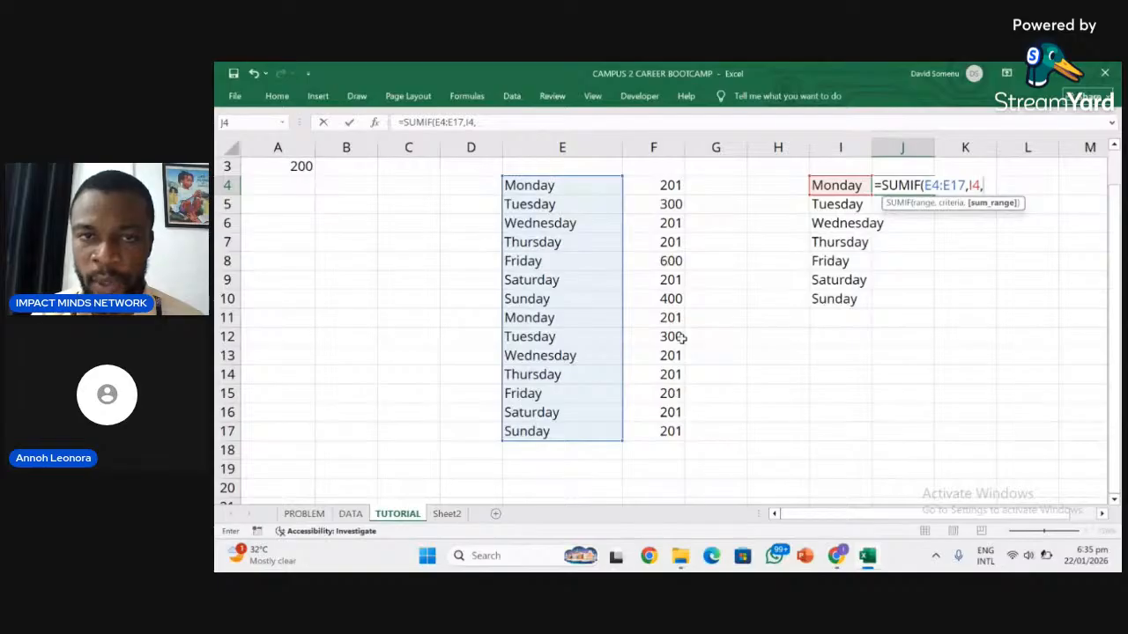
{"action": "left_click", "coordinate": [659, 188]}
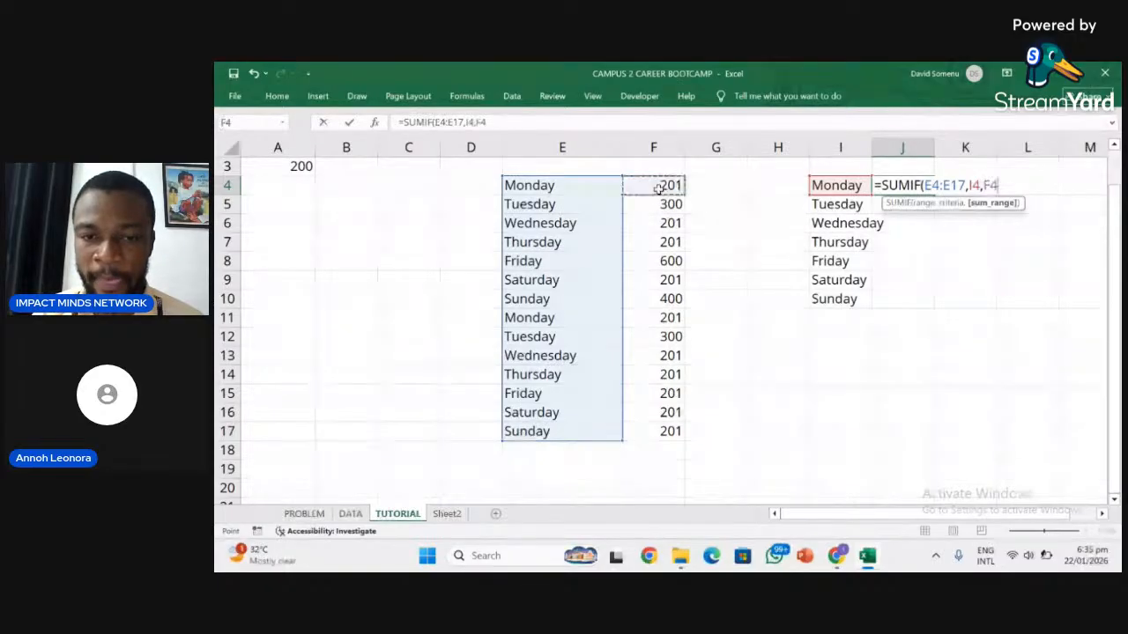
{"action": "left_click_drag", "start_coordinate": [659, 188], "coordinate": [667, 431]}
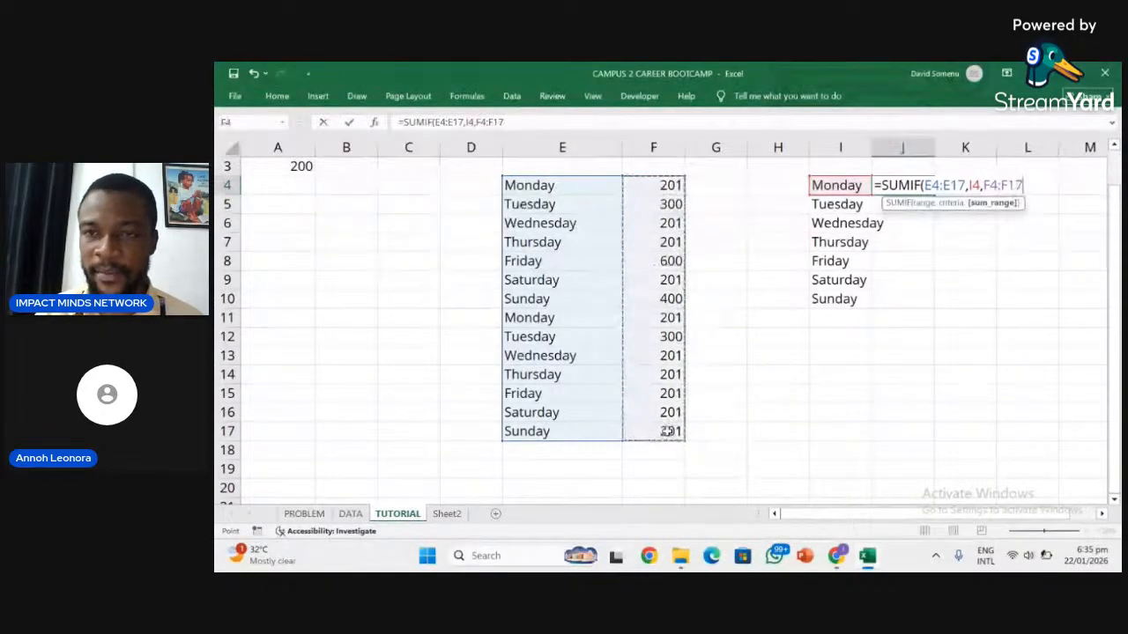
{"action": "key", "text": "Return"}
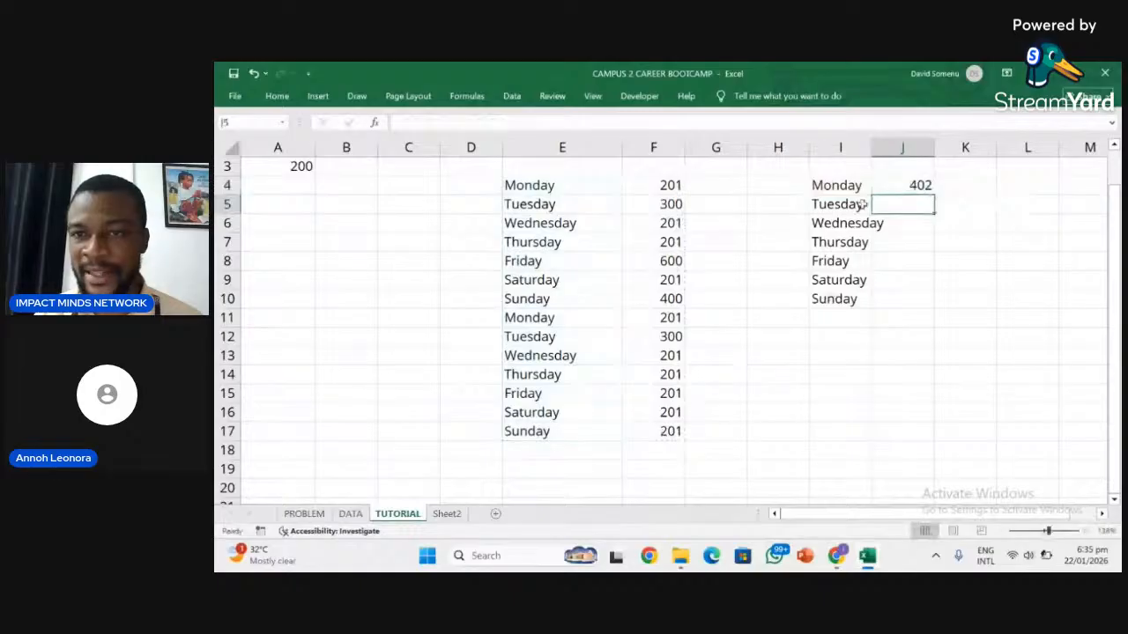
Check the Monday total in J4 against the two Monday values in F4 and F11.
{"action": "left_click", "coordinate": [890, 187]}
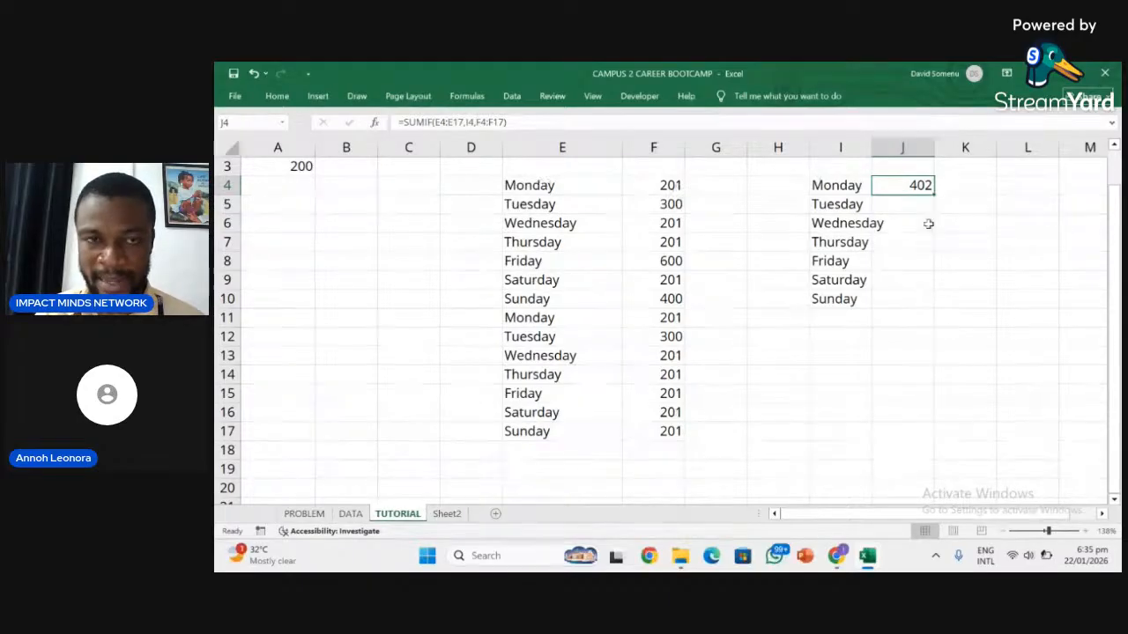
{"action": "left_click", "coordinate": [649, 188]}
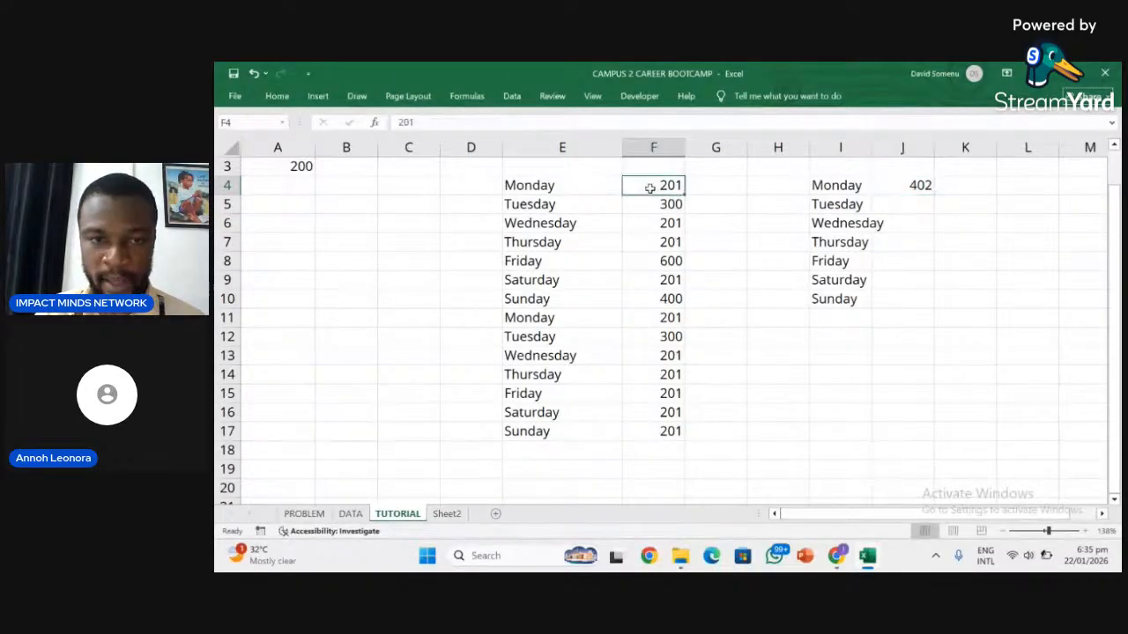
{"action": "left_click", "coordinate": [648, 323]}
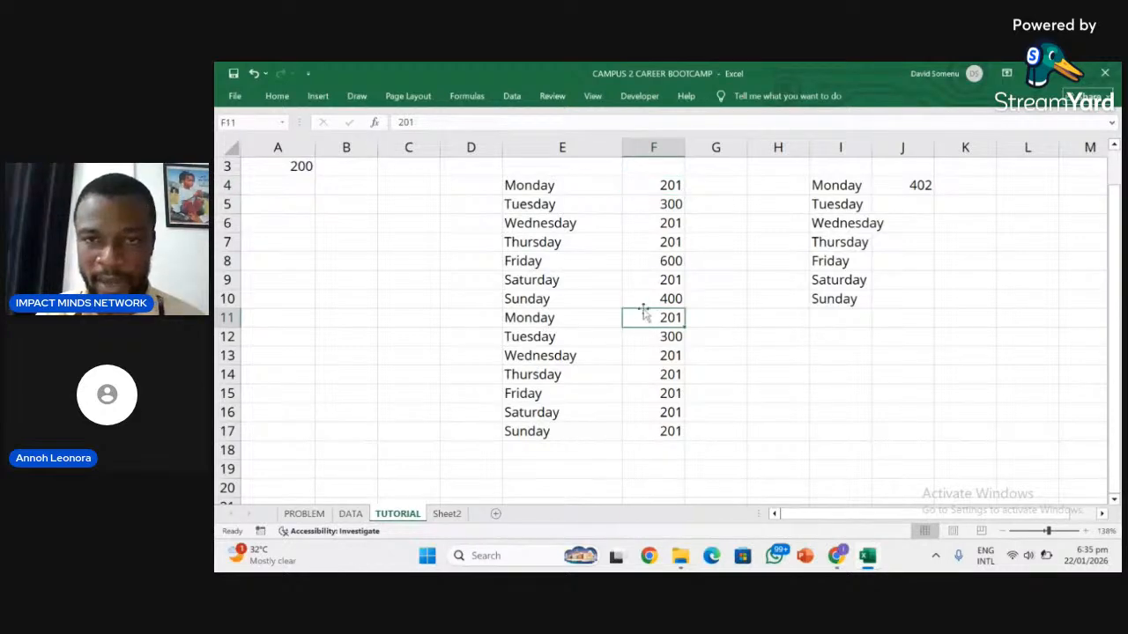
{"action": "left_click", "coordinate": [653, 199]}
{"action": "left_click_drag", "start_coordinate": [652, 188], "coordinate": [862, 181]}
{"action": "left_click", "coordinate": [902, 182]}
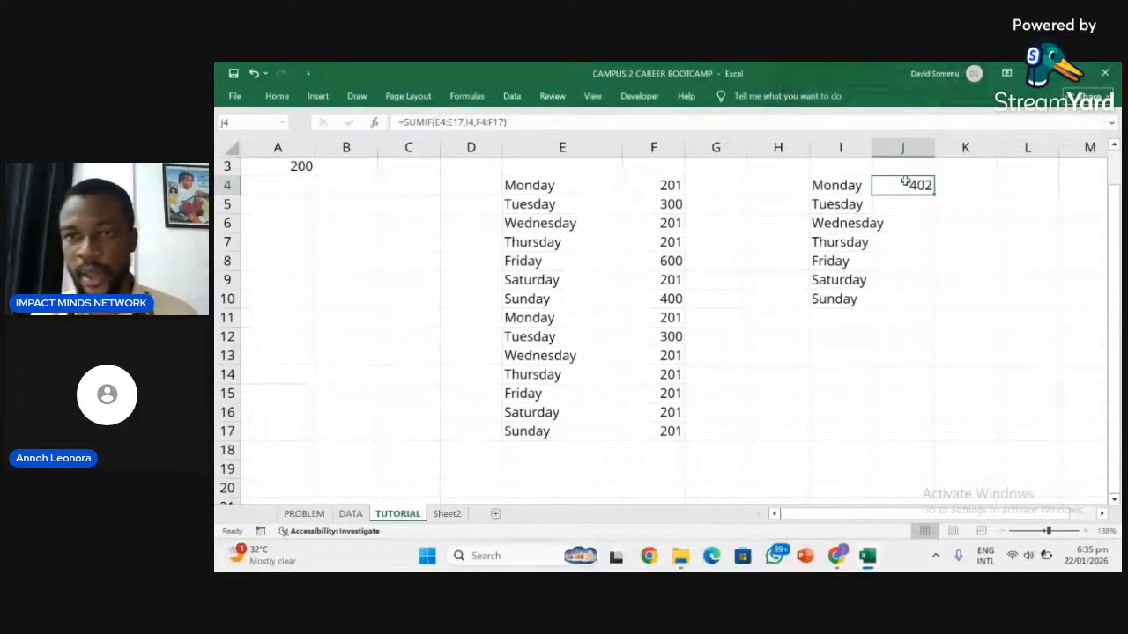
Clear J4 and rebuild the Monday total there as =SUMIF(E4:E17,I4,F4:F17).
{"action": "double_click", "coordinate": [905, 183]}
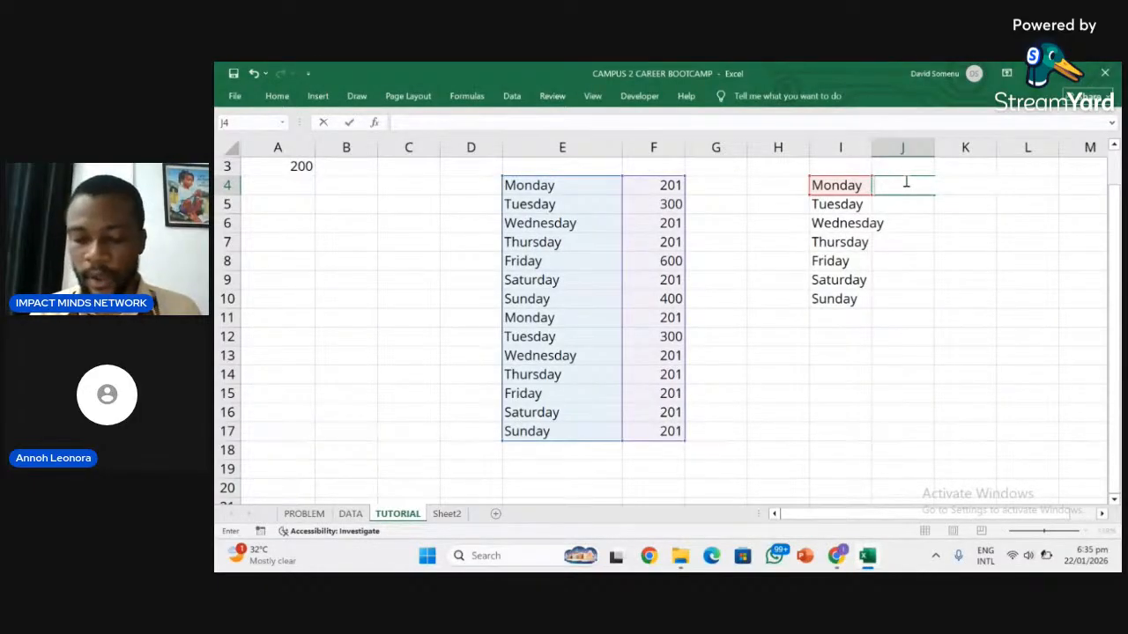
{"action": "key", "text": "Return"}
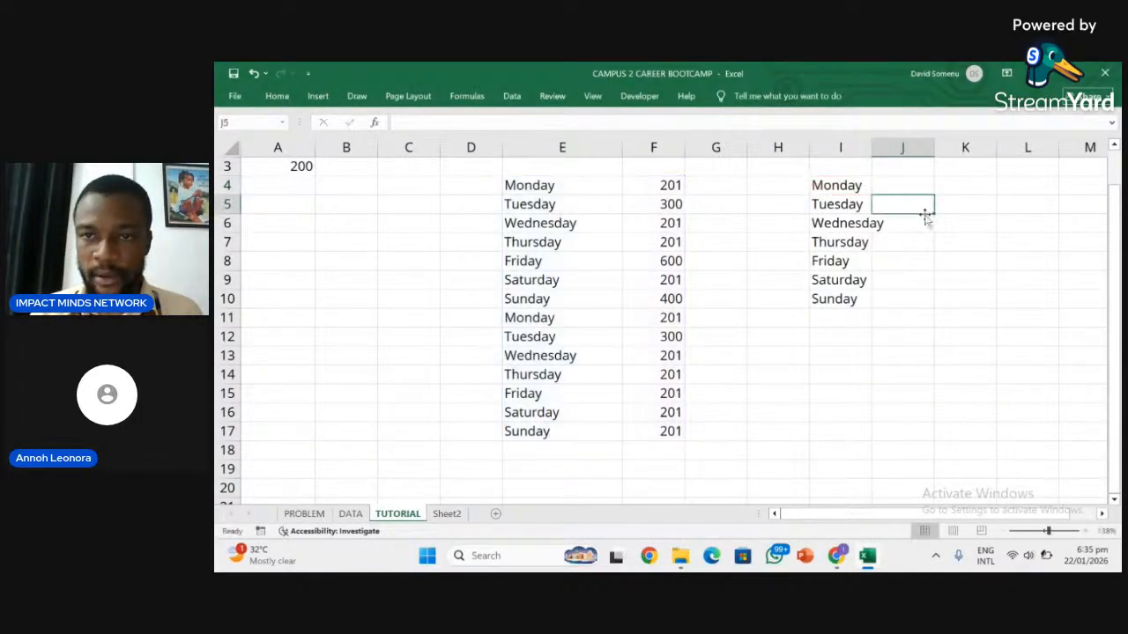
{"action": "left_click", "coordinate": [897, 185]}
{"action": "type", "text": "="}
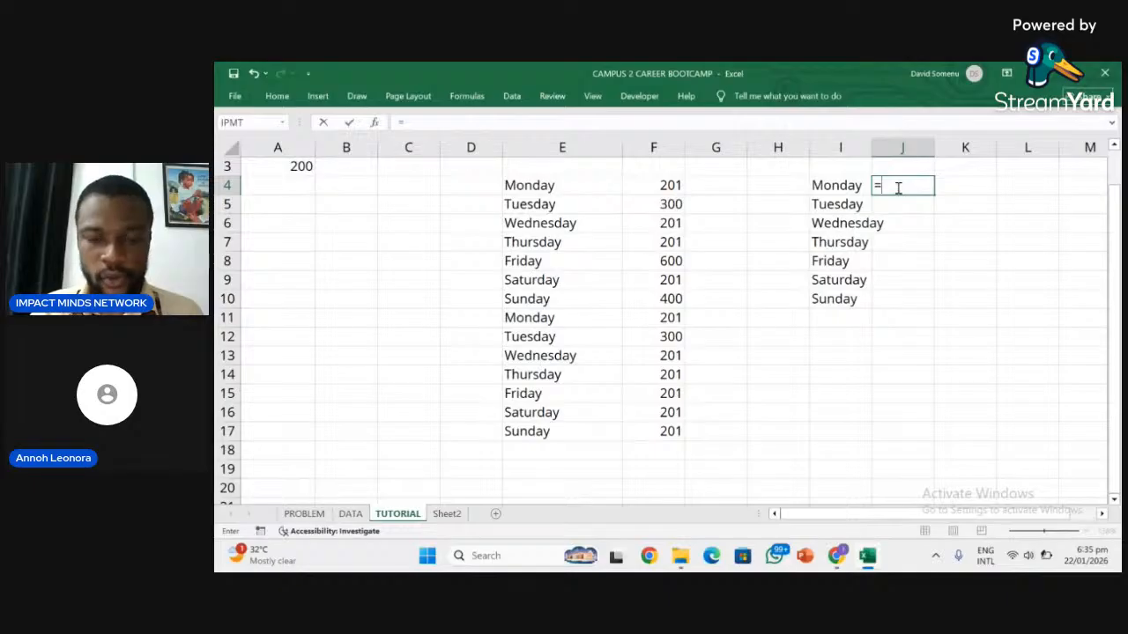
{"action": "type", "text": "sum"}
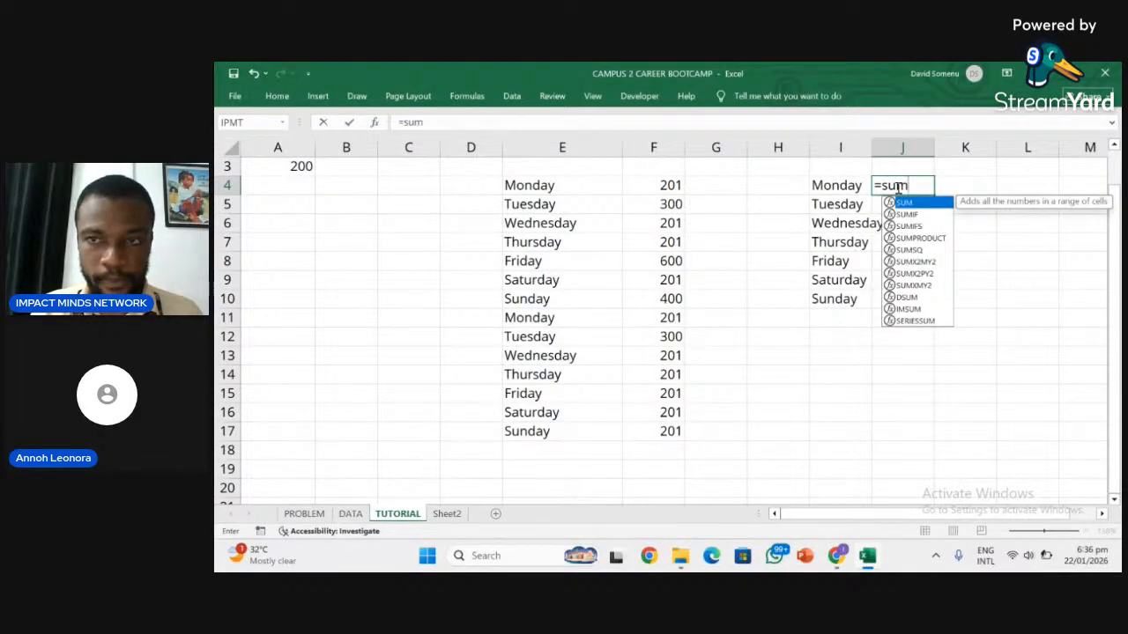
{"action": "type", "text": "i"}
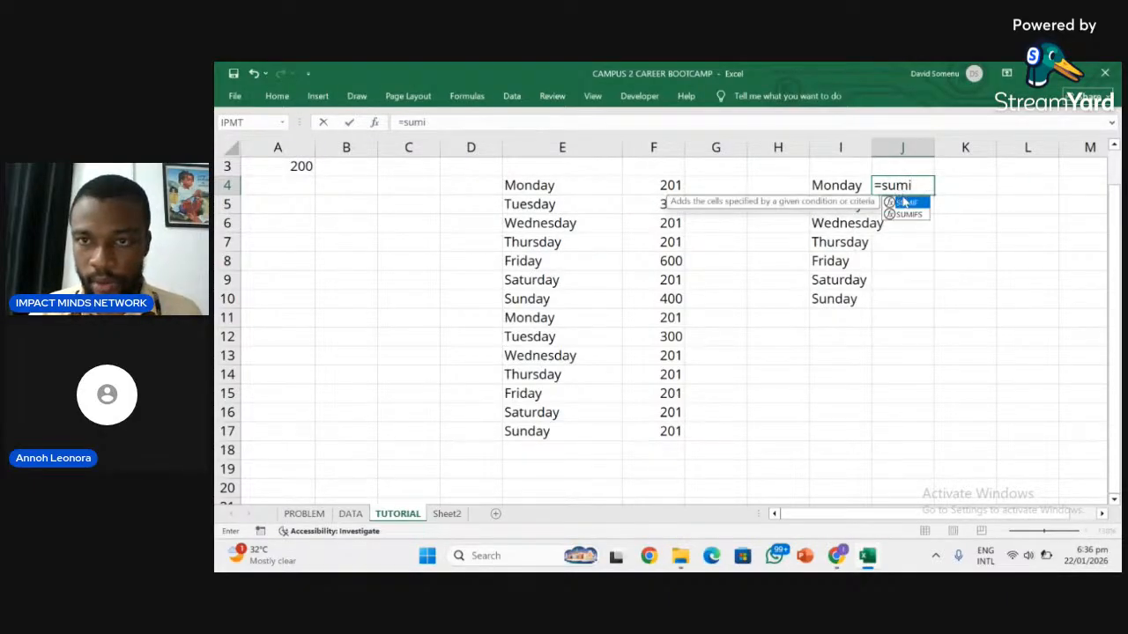
{"action": "double_click", "coordinate": [904, 202]}
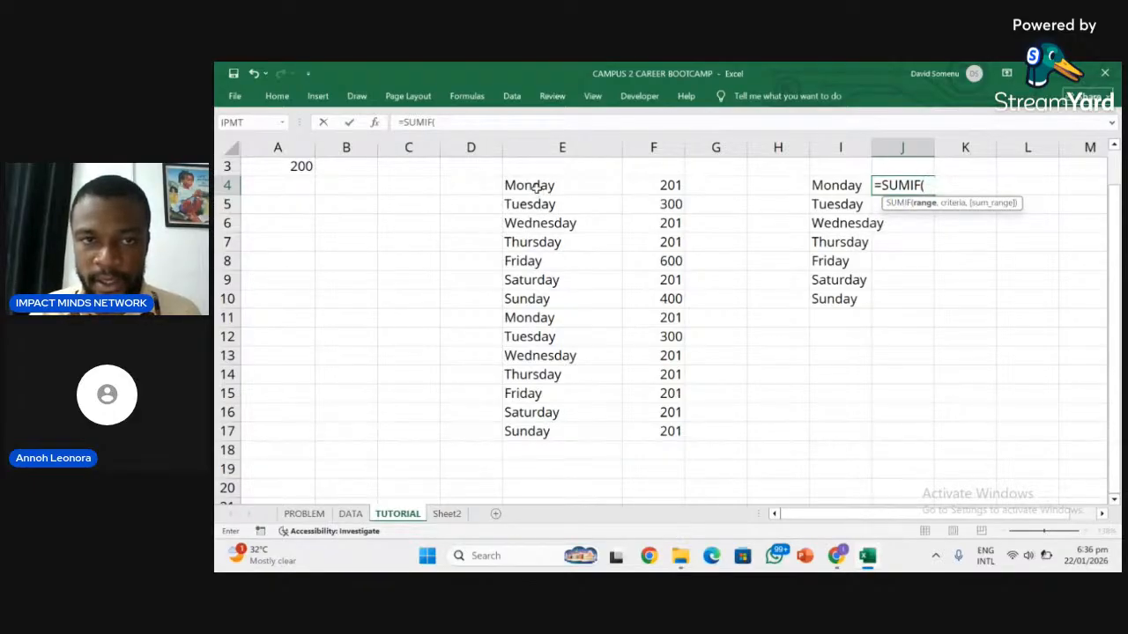
{"action": "left_click_drag", "start_coordinate": [537, 190], "coordinate": [569, 429]}
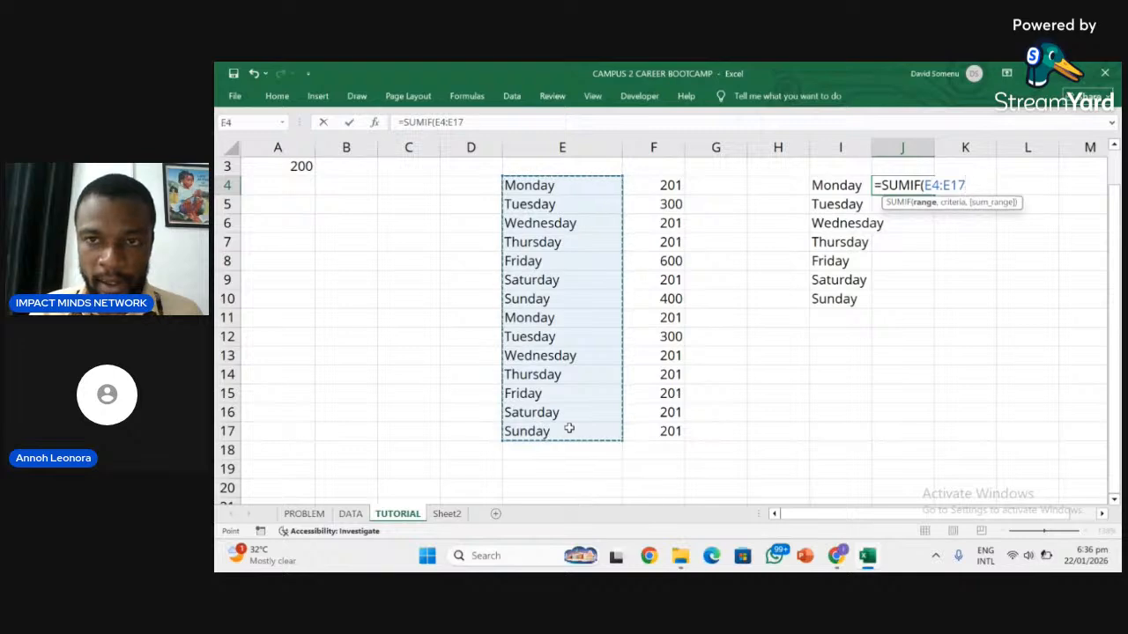
{"action": "type", "text": ","}
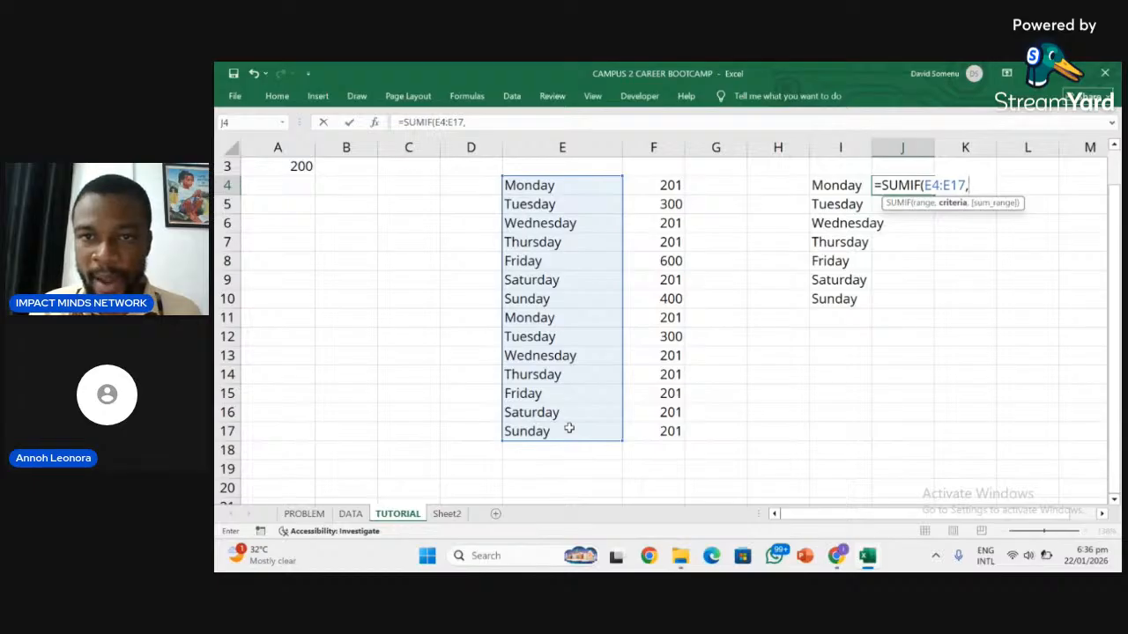
{"action": "left_click", "coordinate": [840, 184]}
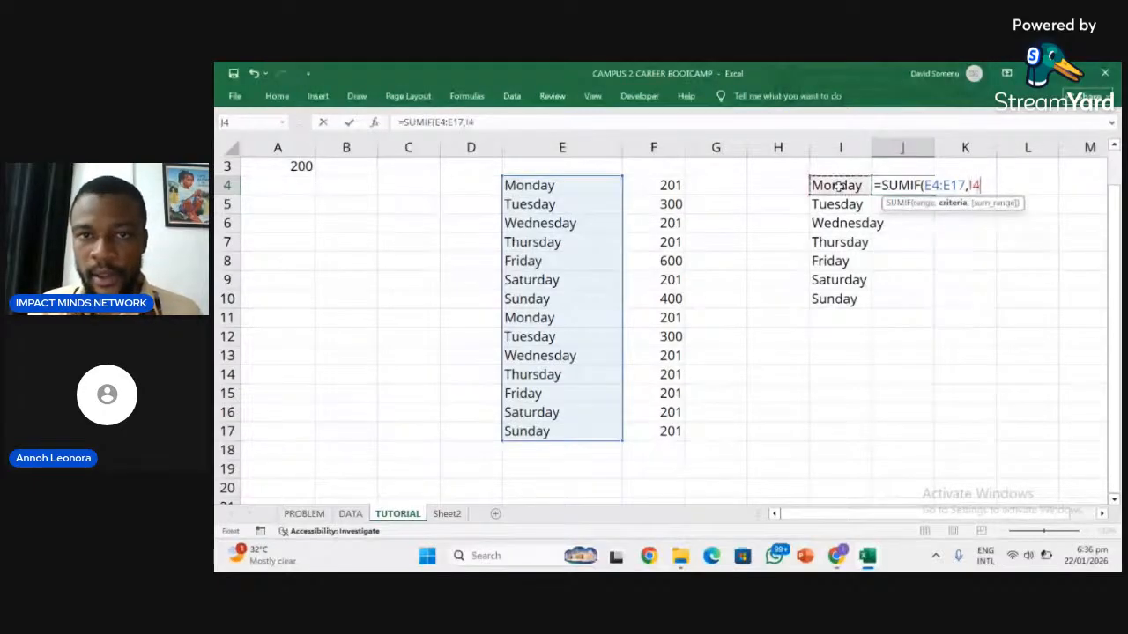
{"action": "type", "text": ","}
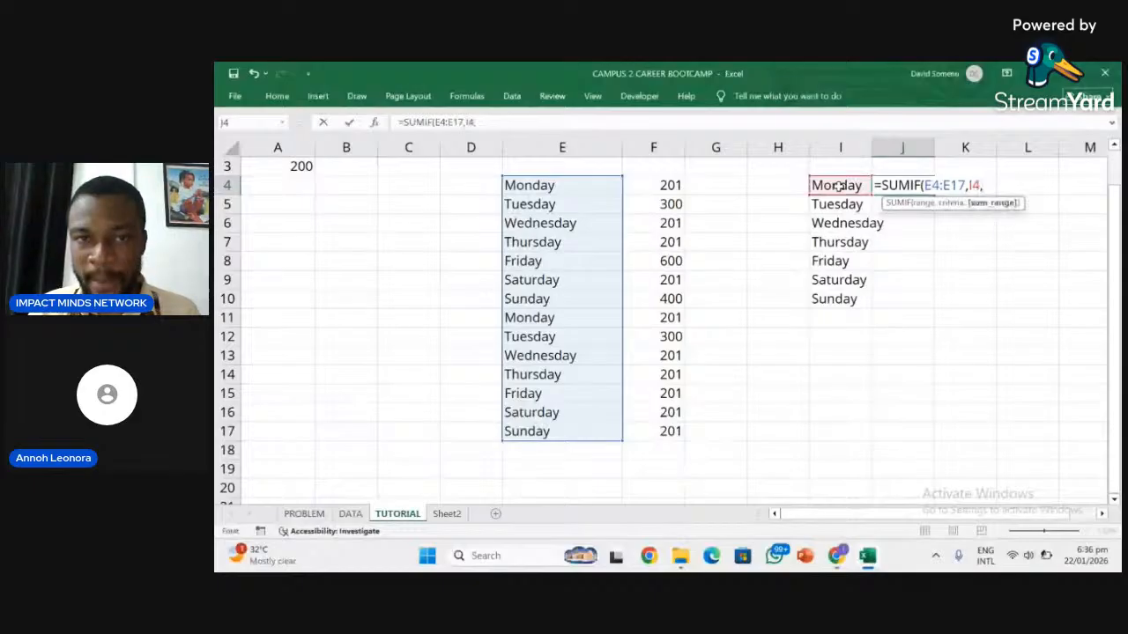
{"action": "left_click", "coordinate": [653, 182]}
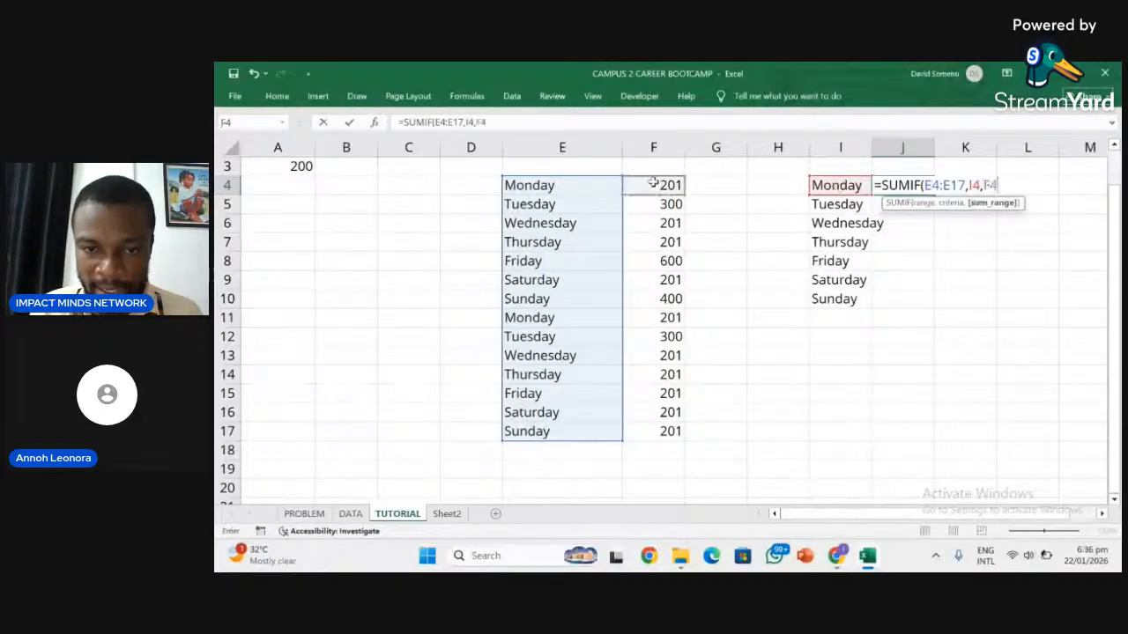
{"action": "left_click_drag", "start_coordinate": [653, 182], "coordinate": [657, 447]}
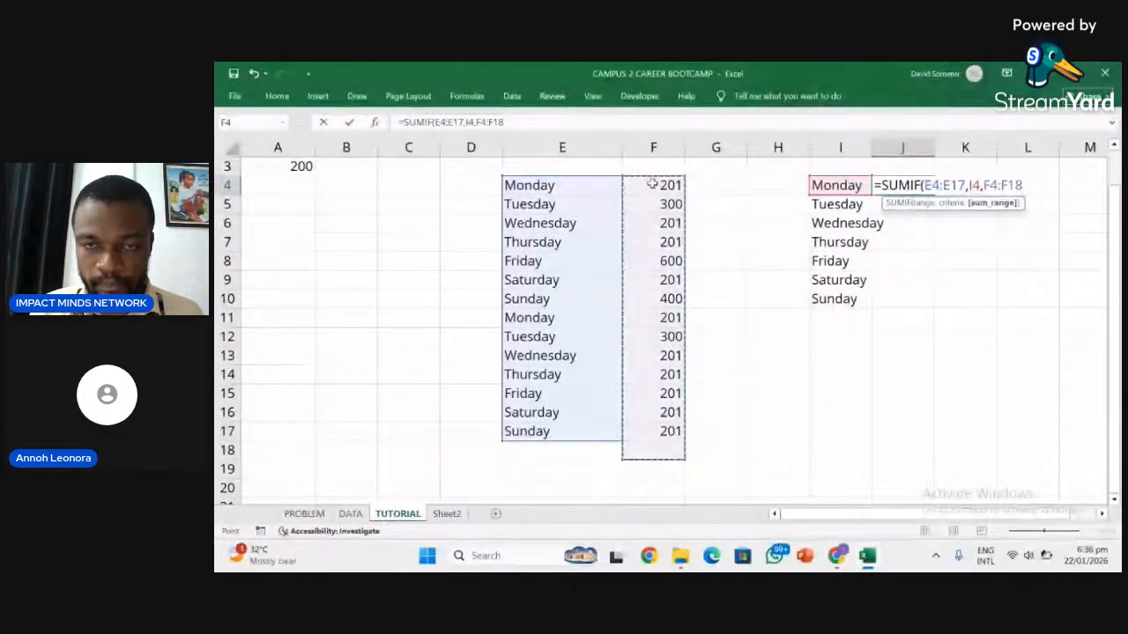
{"action": "left_click_drag", "start_coordinate": [651, 183], "coordinate": [649, 426]}
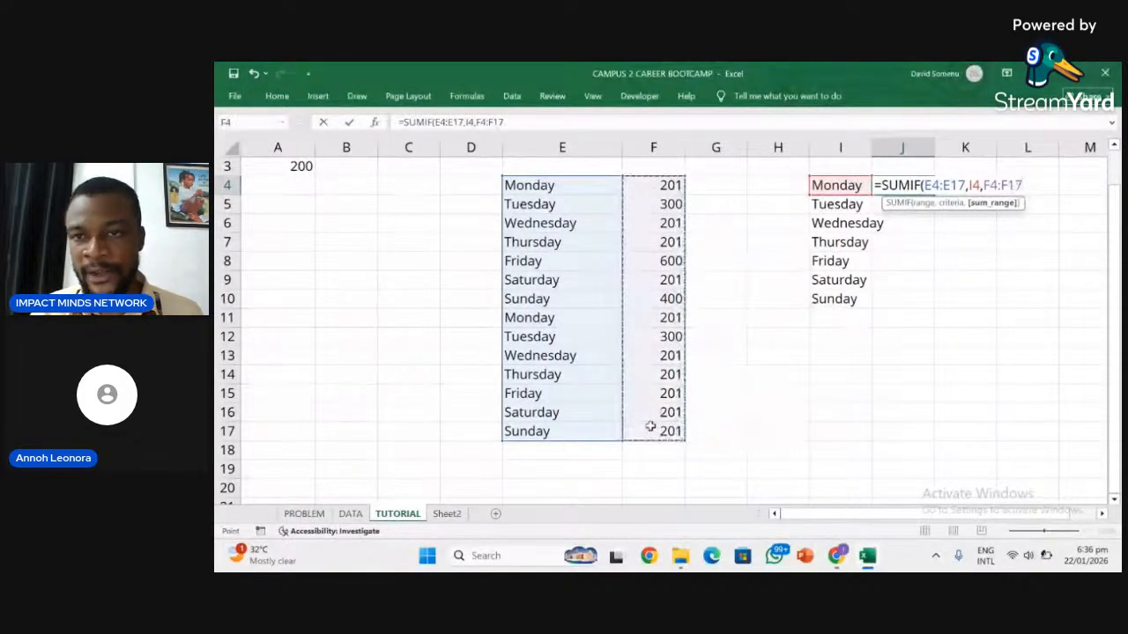
{"action": "key", "text": "Return"}
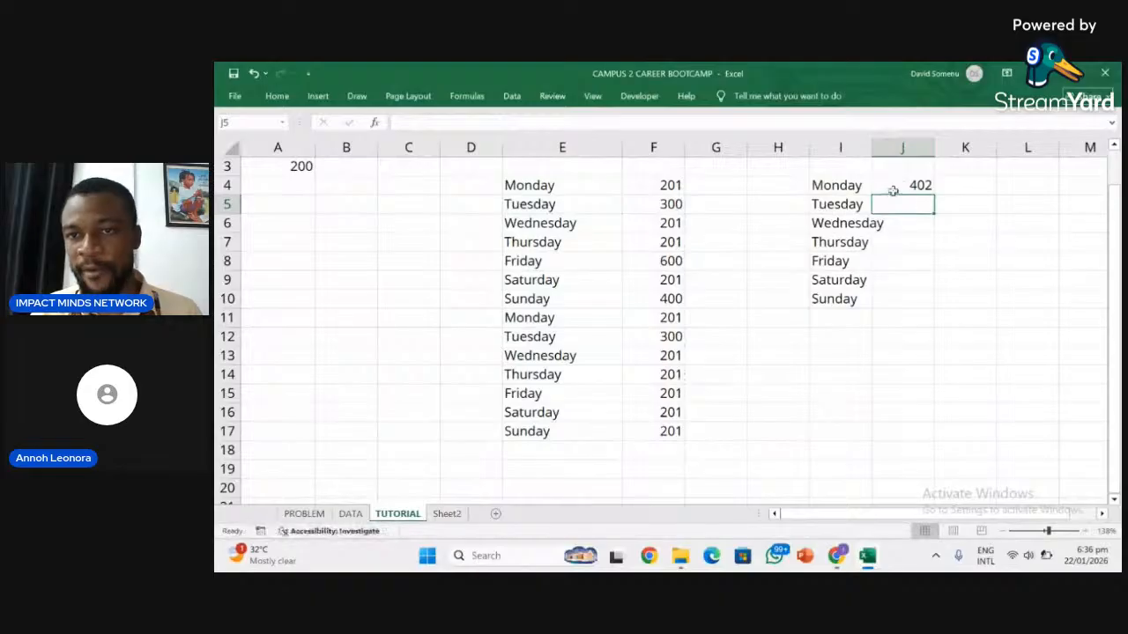
Review the SUMIF formula in J4 and the cells beside the remaining weekdays down to J10.
{"action": "left_click", "coordinate": [892, 188]}
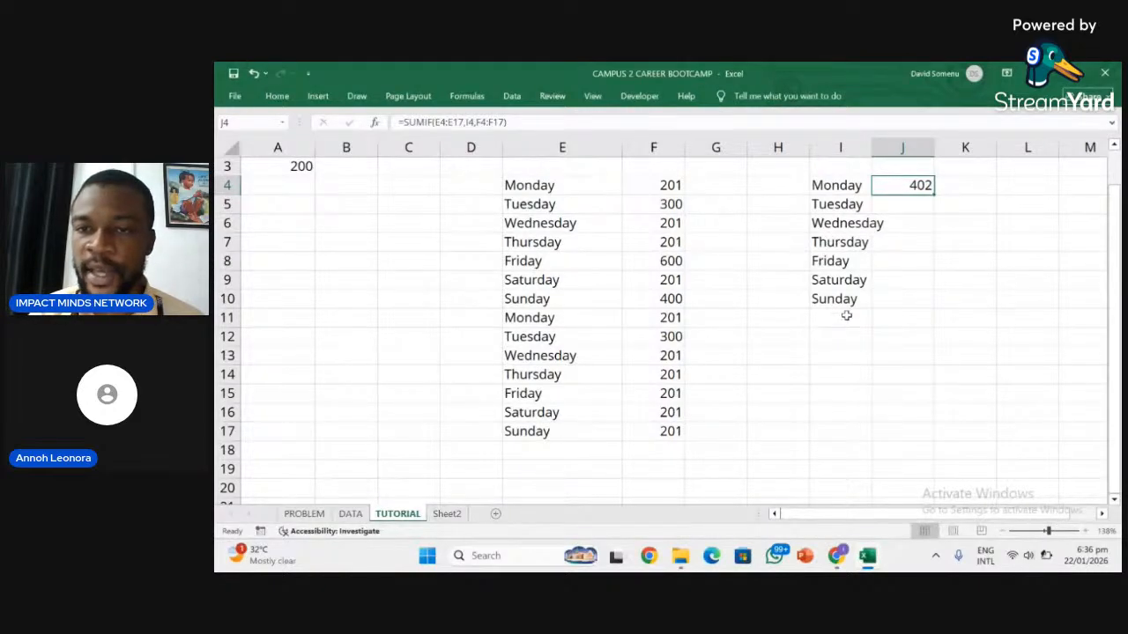
{"action": "left_click", "coordinate": [891, 211]}
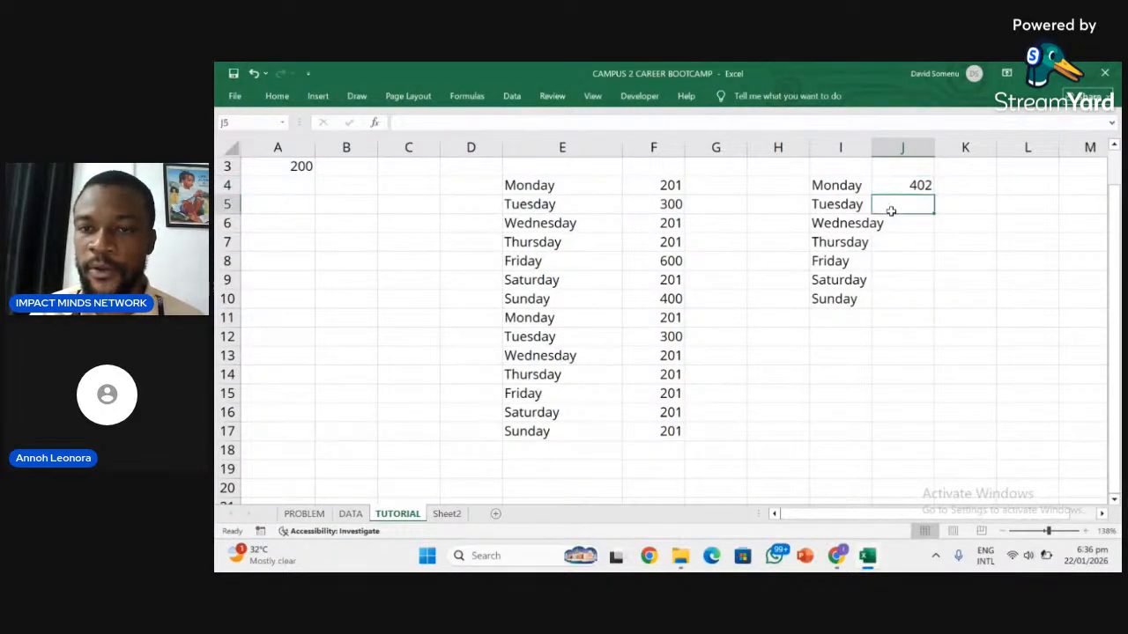
{"action": "left_click", "coordinate": [891, 221]}
{"action": "left_click", "coordinate": [888, 305]}
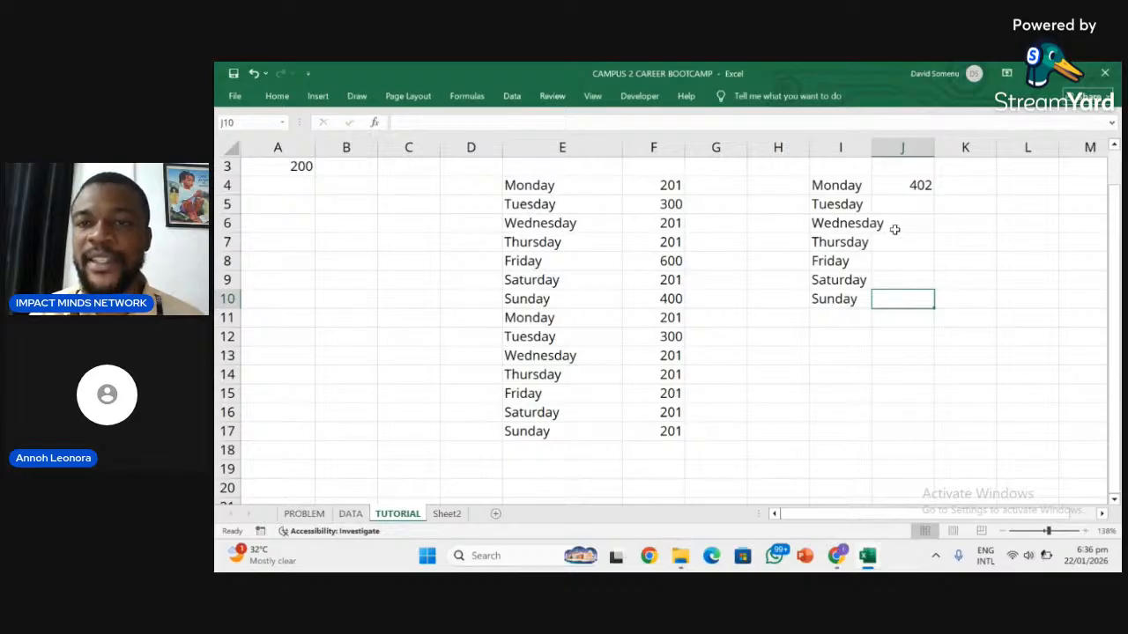
Copy the SUMIF formula from J4 down to J10 to total the remaining weekdays.
{"action": "left_click", "coordinate": [896, 203]}
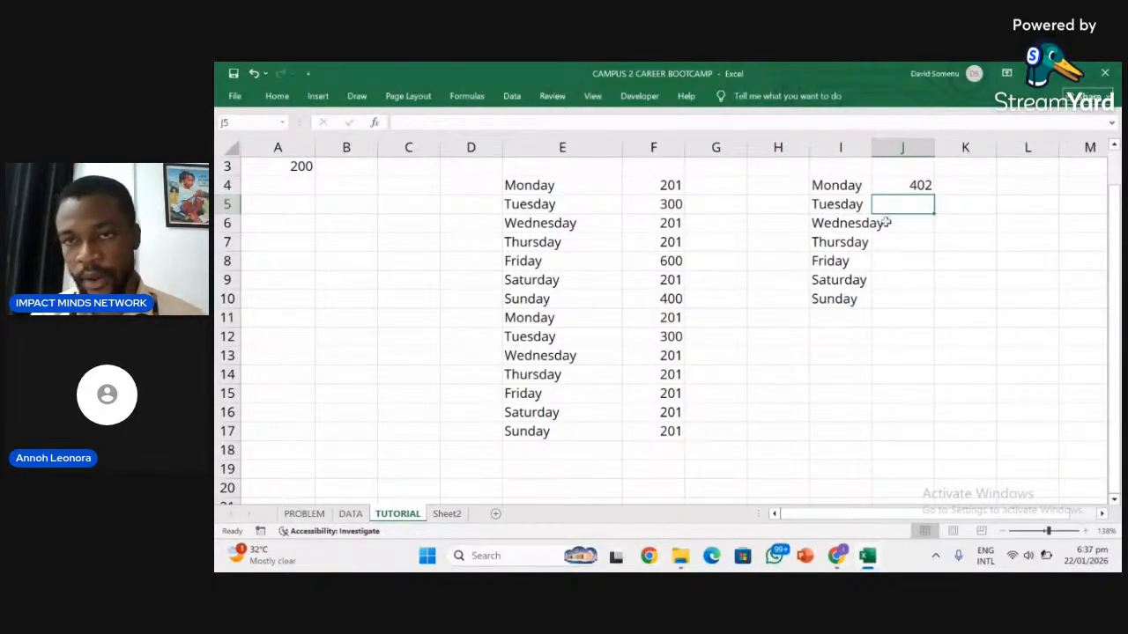
{"action": "left_click", "coordinate": [893, 192]}
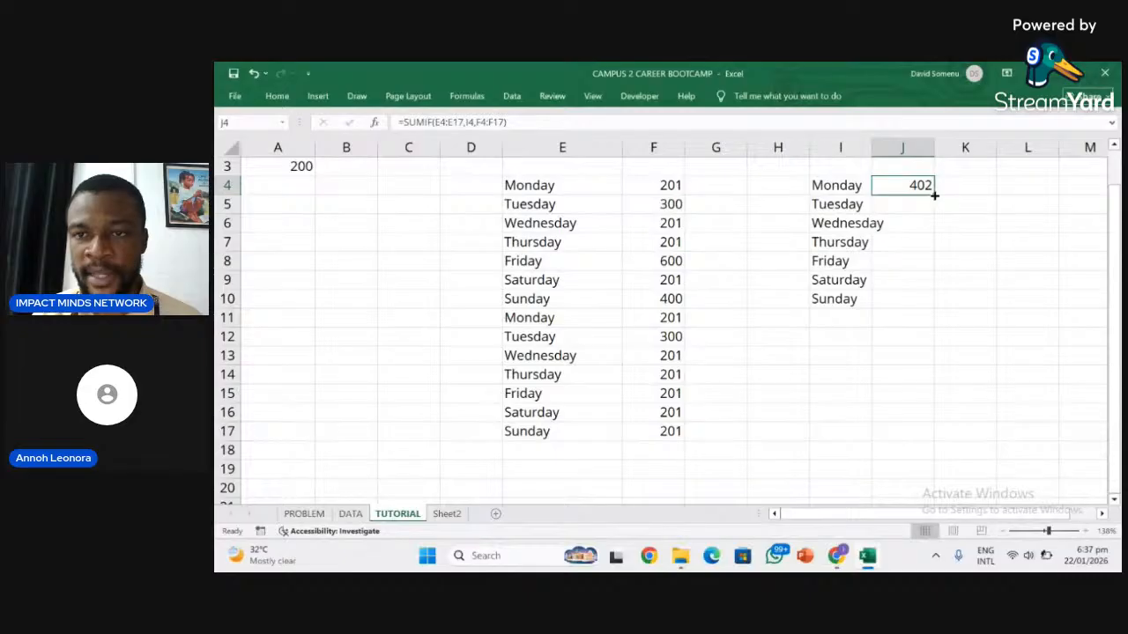
{"action": "left_click_drag", "start_coordinate": [934, 195], "coordinate": [923, 303]}
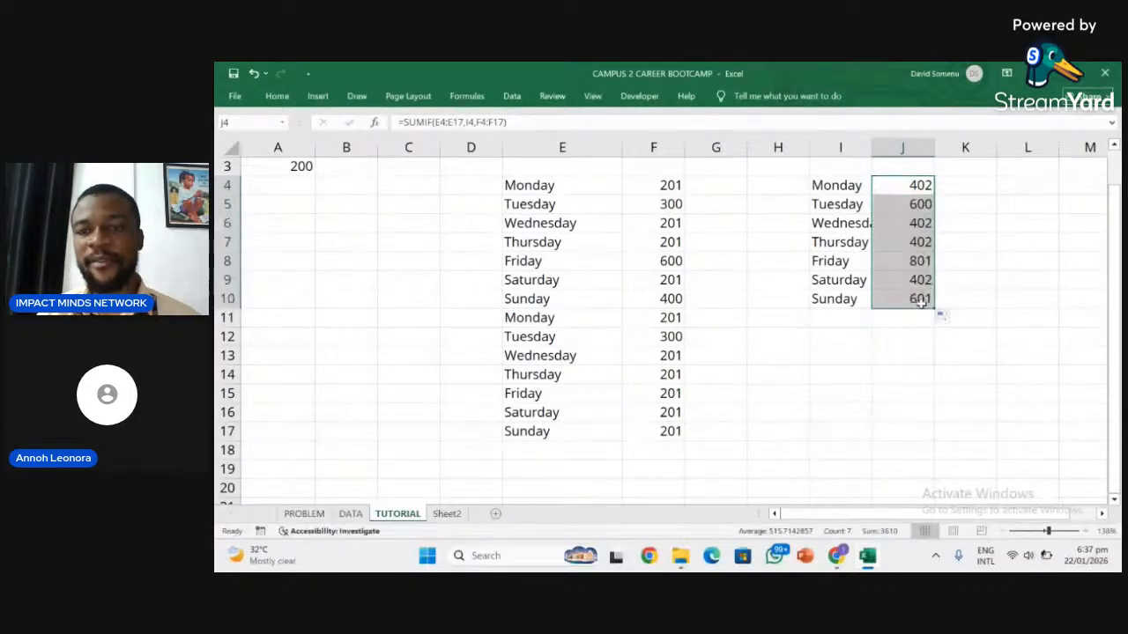
{"action": "left_click", "coordinate": [934, 297]}
{"action": "left_click", "coordinate": [950, 293]}
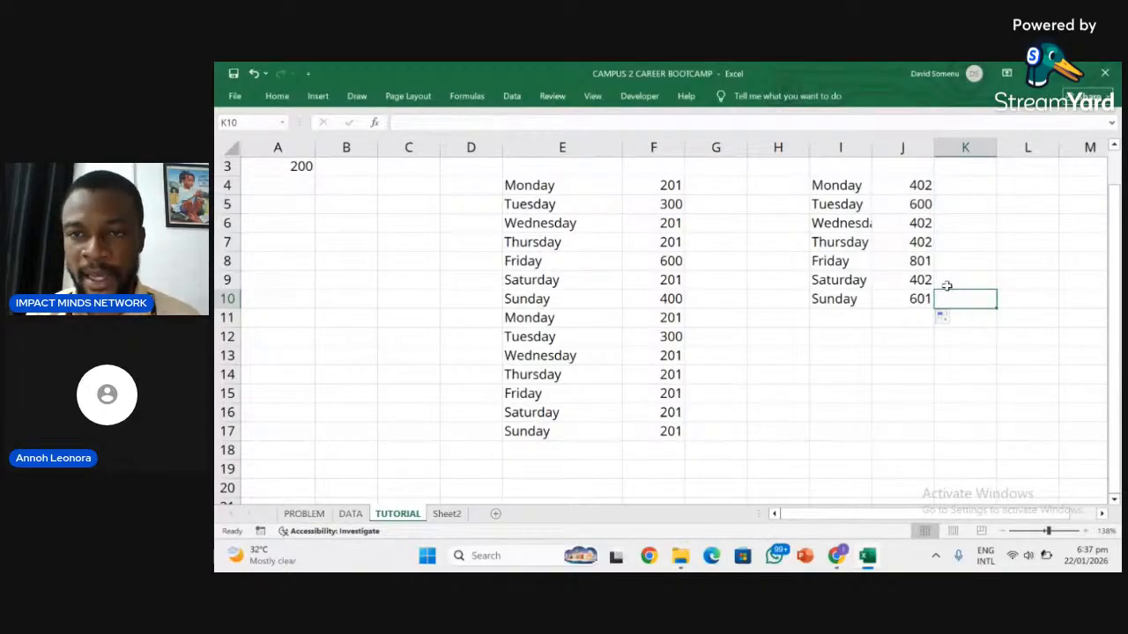
Compare the Tuesday and Monday totals in column J with their source values in column F.
{"action": "left_click", "coordinate": [903, 205]}
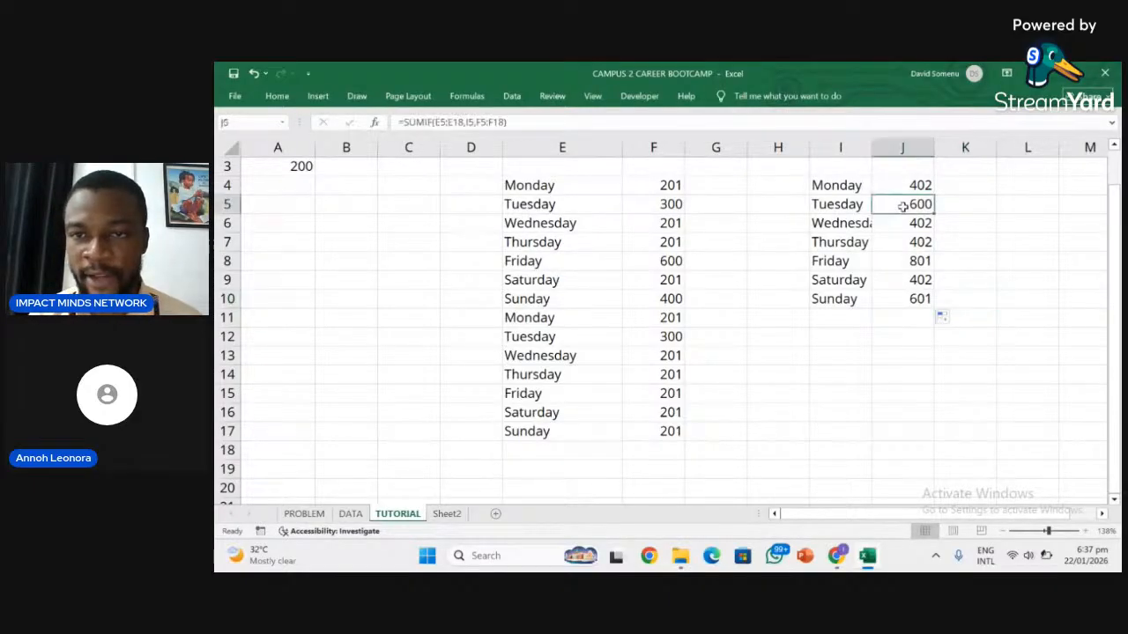
{"action": "left_click", "coordinate": [648, 204]}
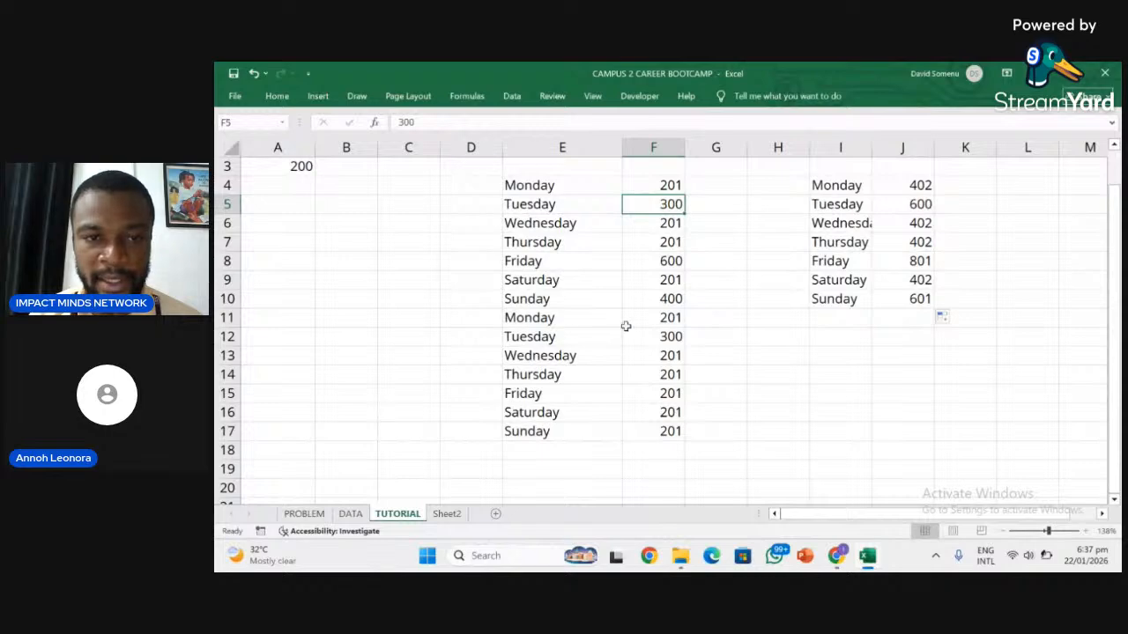
{"action": "left_click", "coordinate": [663, 339]}
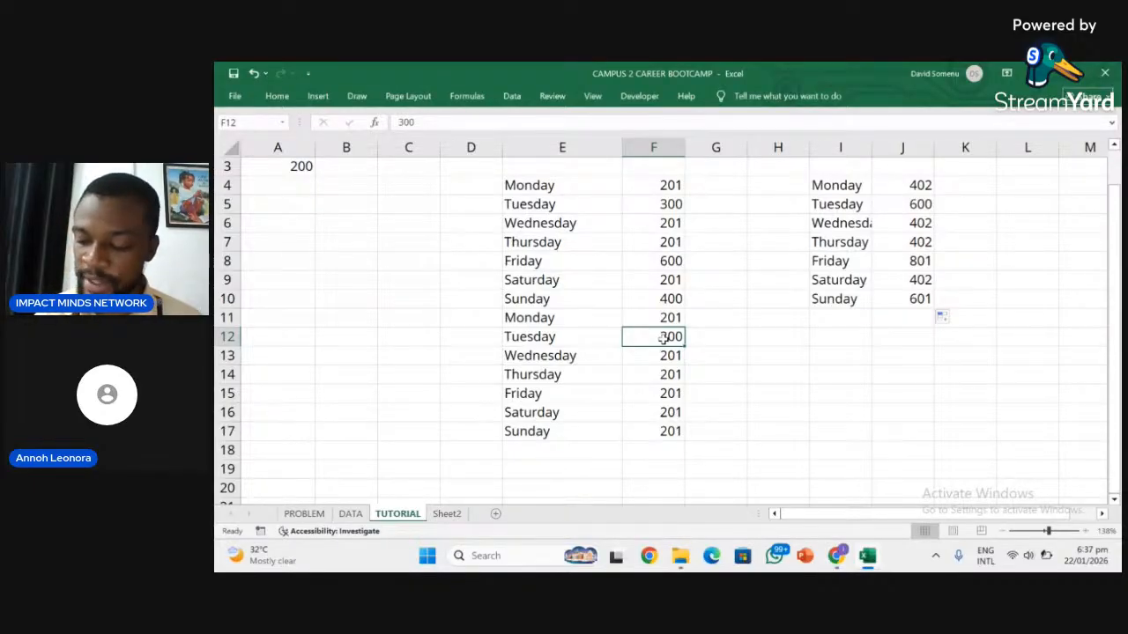
{"action": "left_click", "coordinate": [919, 187]}
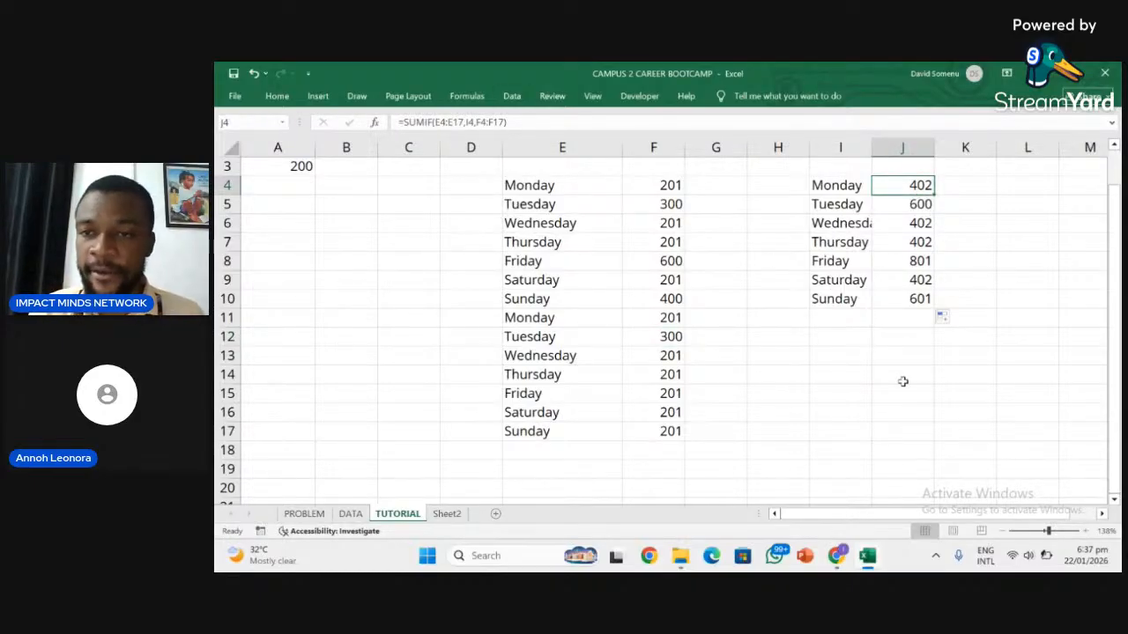
{"action": "left_click", "coordinate": [650, 193]}
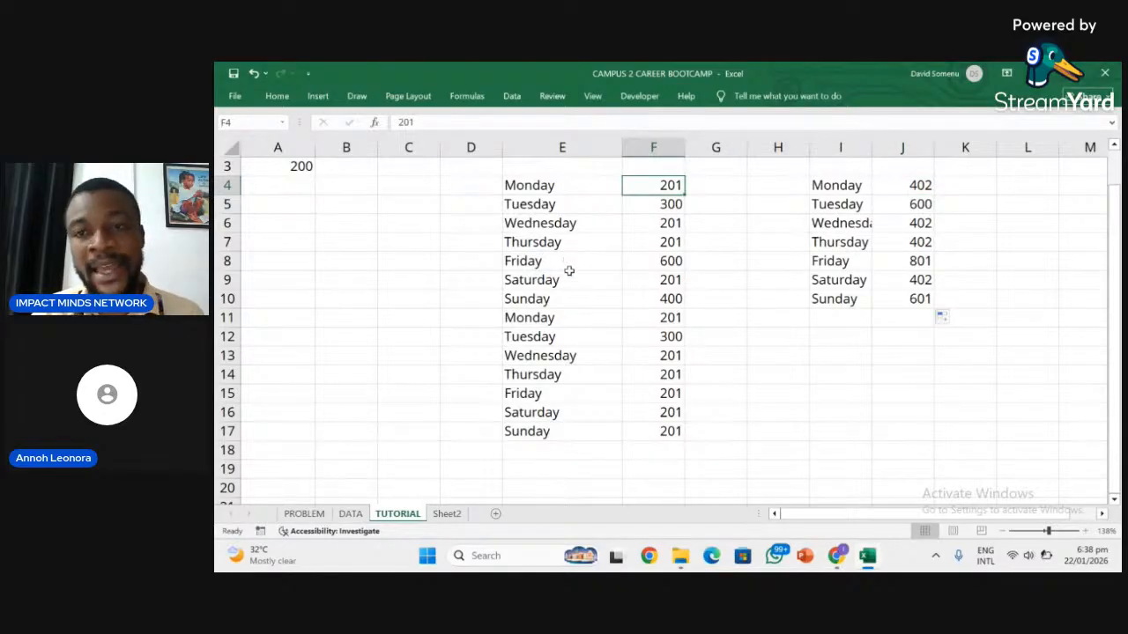
{"action": "left_click", "coordinate": [923, 357]}
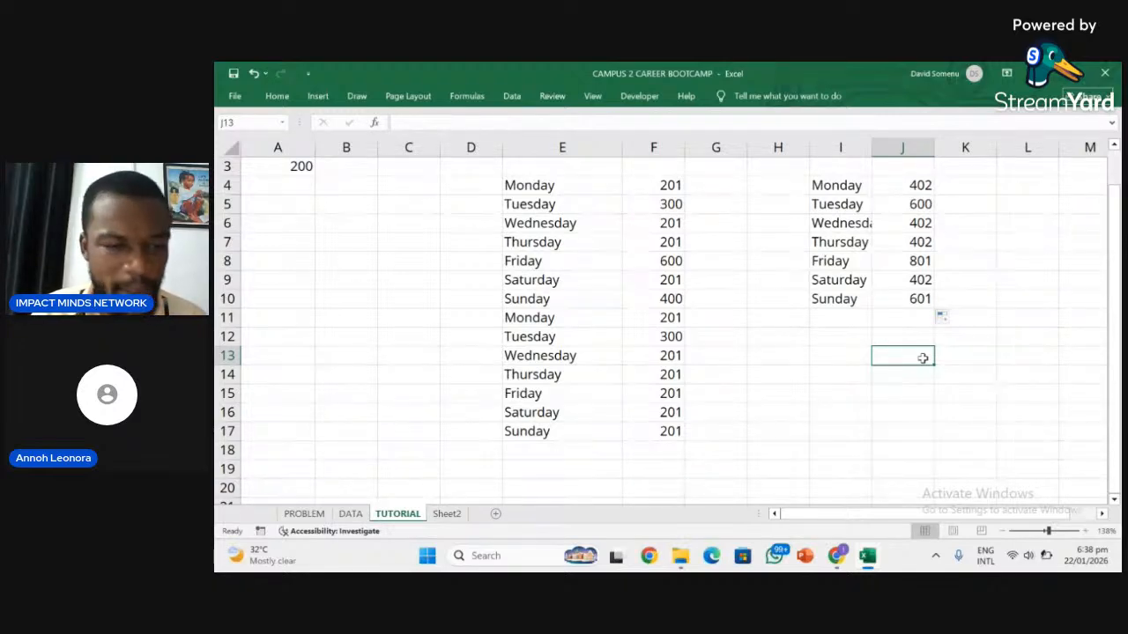
Review the scenario questions on the PROBLEM sheet, and remove the COUNT formula from J4 on the DATA sheet.
{"action": "left_click", "coordinate": [304, 513]}
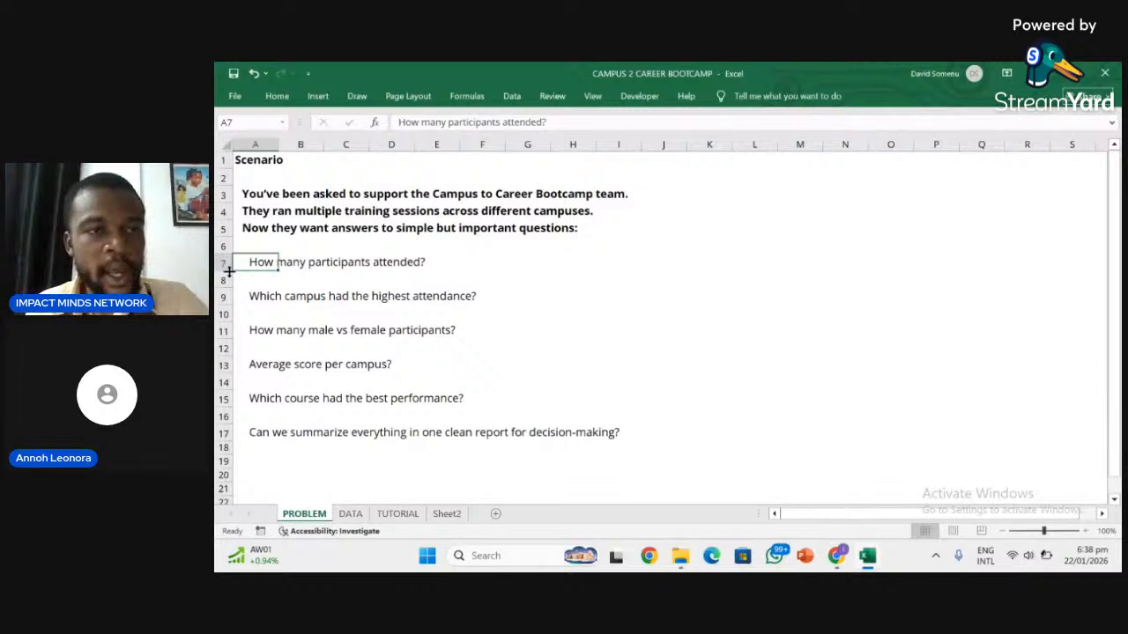
{"action": "left_click", "coordinate": [263, 195]}
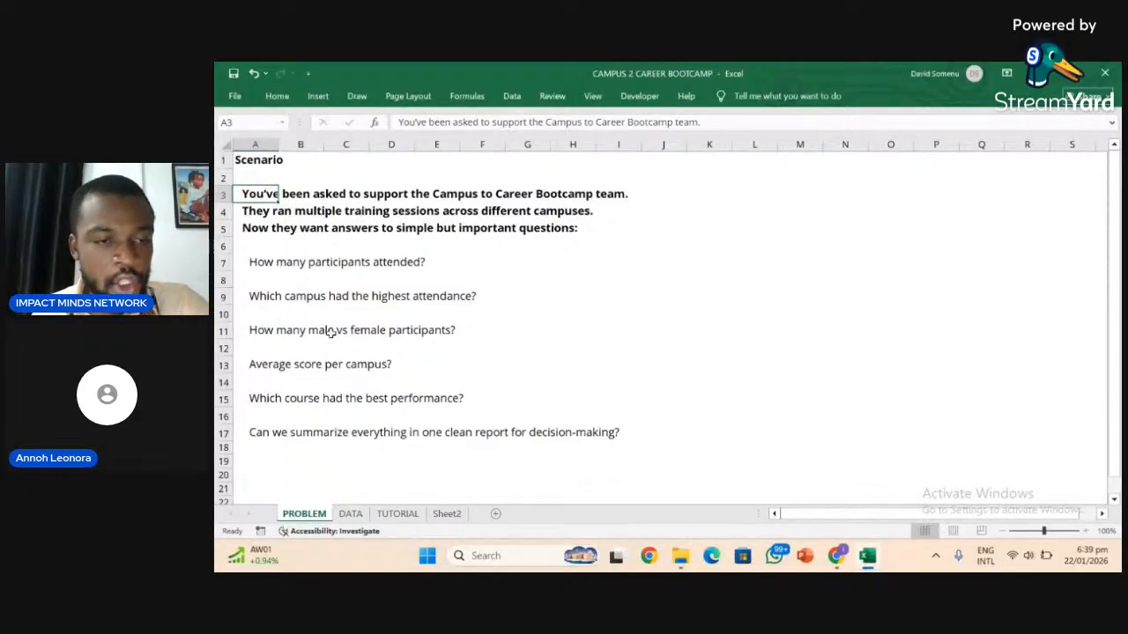
{"action": "left_click", "coordinate": [353, 515]}
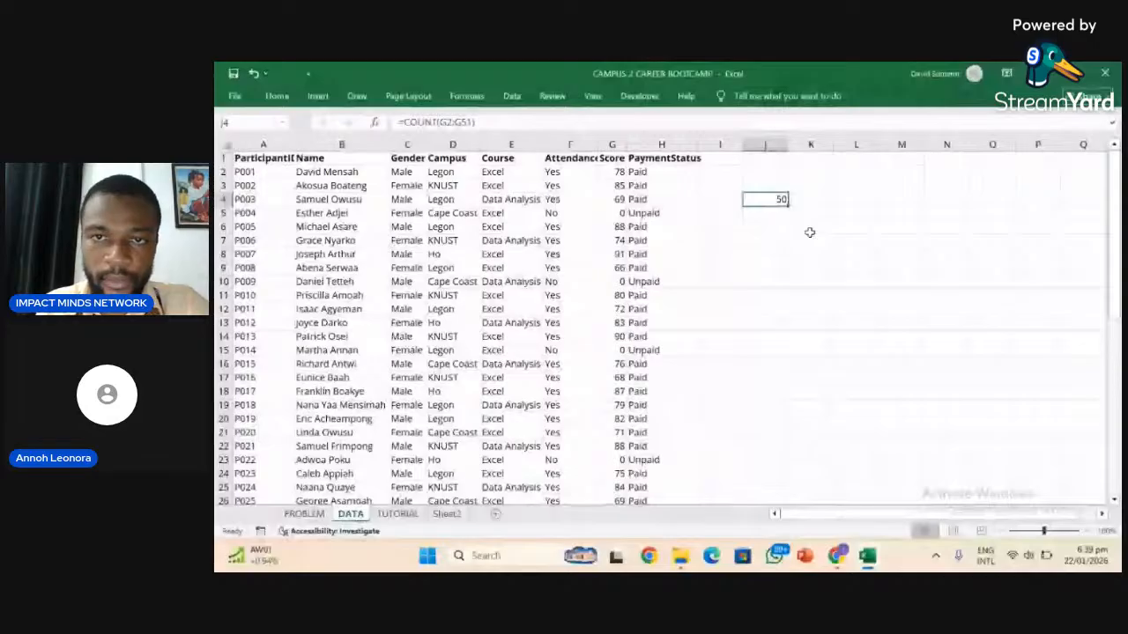
{"action": "key", "text": "ctrl+z"}
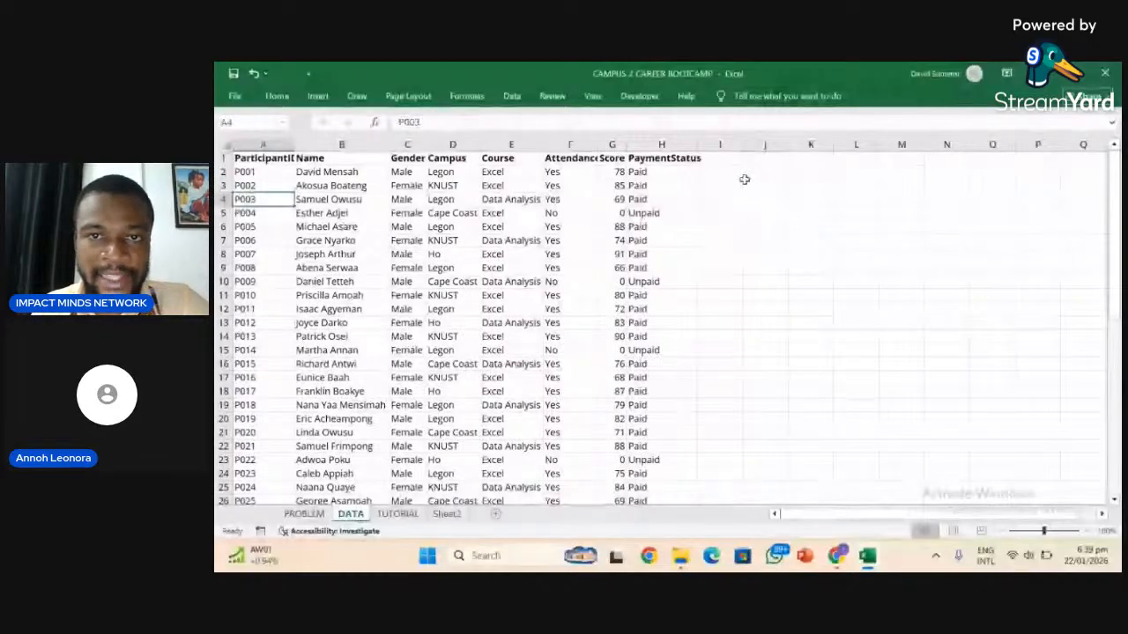
{"action": "left_click", "coordinate": [784, 196]}
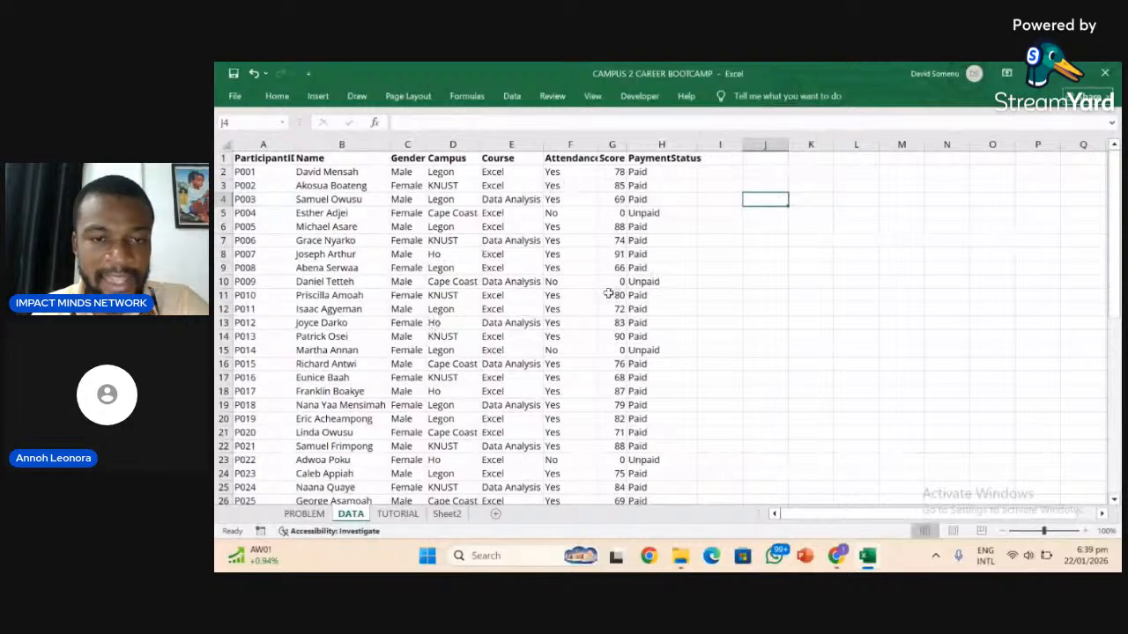
Autofit all column widths on the DATA sheet so the headers fit.
{"action": "scroll", "coordinate": [608, 293], "scroll_direction": "down", "scroll_amount": 5}
{"action": "scroll", "coordinate": [608, 293], "scroll_direction": "down", "scroll_amount": 7}
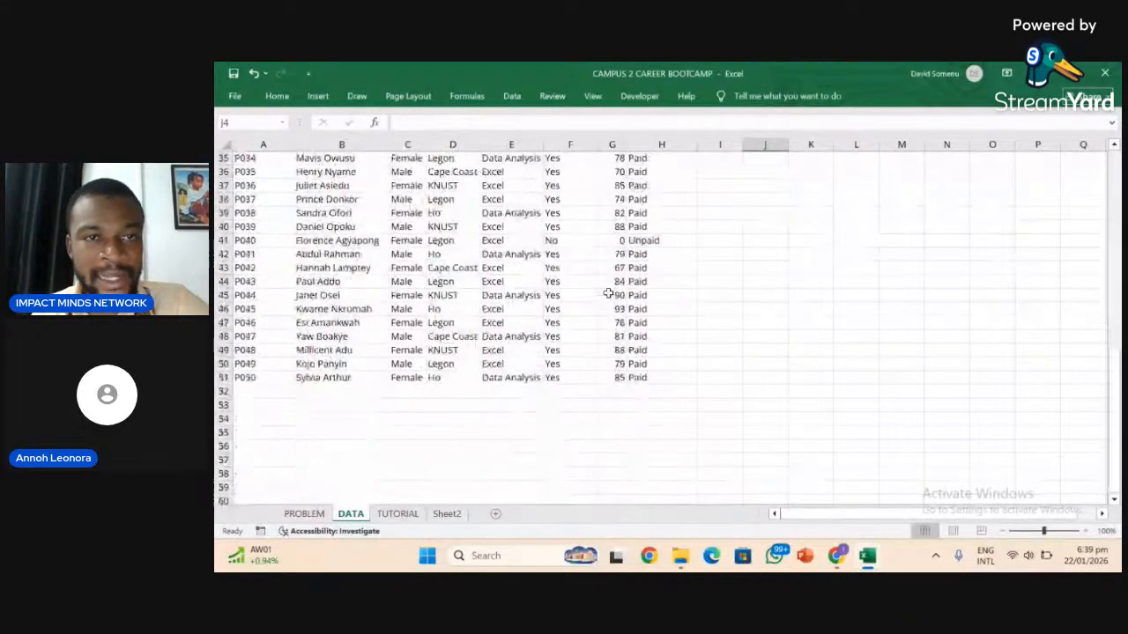
{"action": "scroll", "coordinate": [608, 293], "scroll_direction": "up", "scroll_amount": 11}
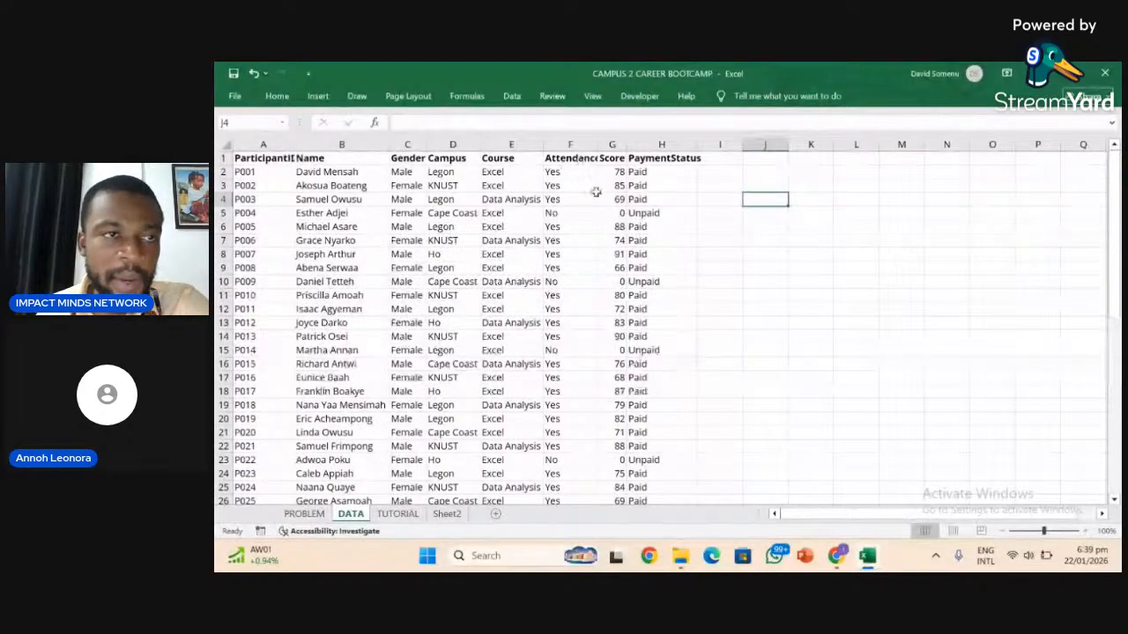
{"action": "left_click", "coordinate": [223, 146]}
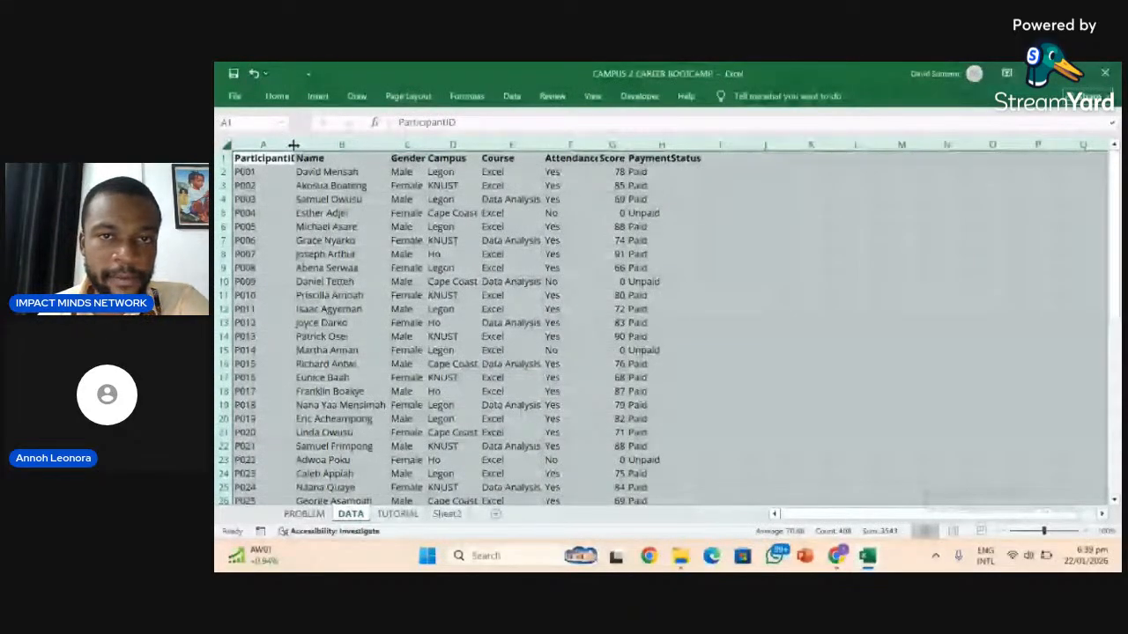
{"action": "double_click", "coordinate": [293, 146]}
{"action": "left_click", "coordinate": [597, 173]}
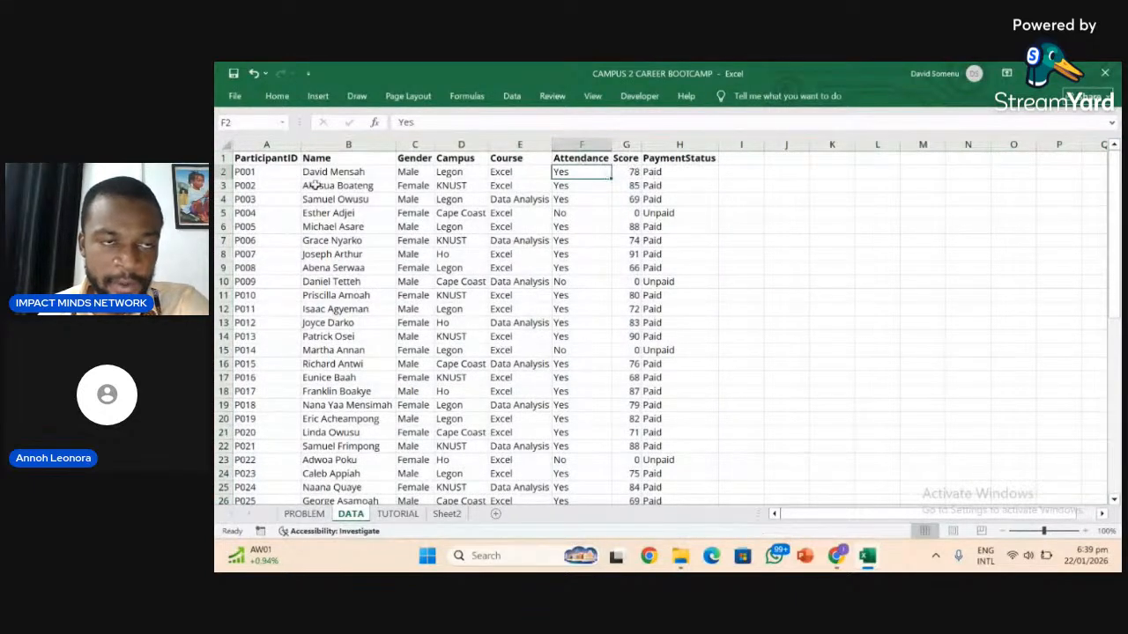
Turn on filtering for the header row of the participant table, from ParticipantID to PaymentStatus.
{"action": "left_click", "coordinate": [265, 160]}
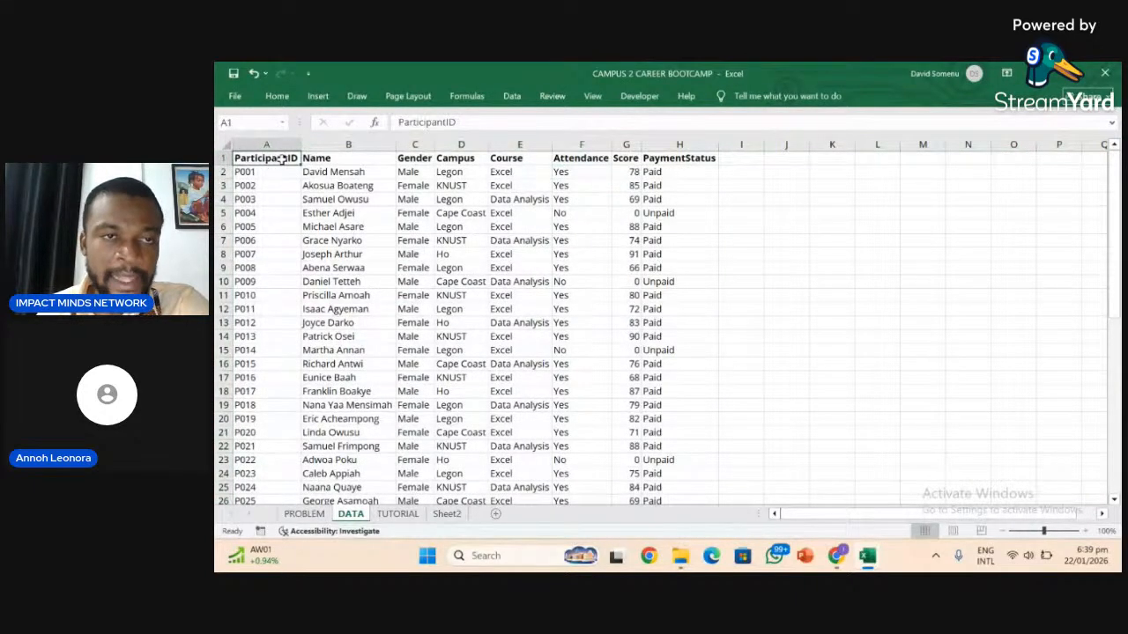
{"action": "left_click", "coordinate": [344, 159]}
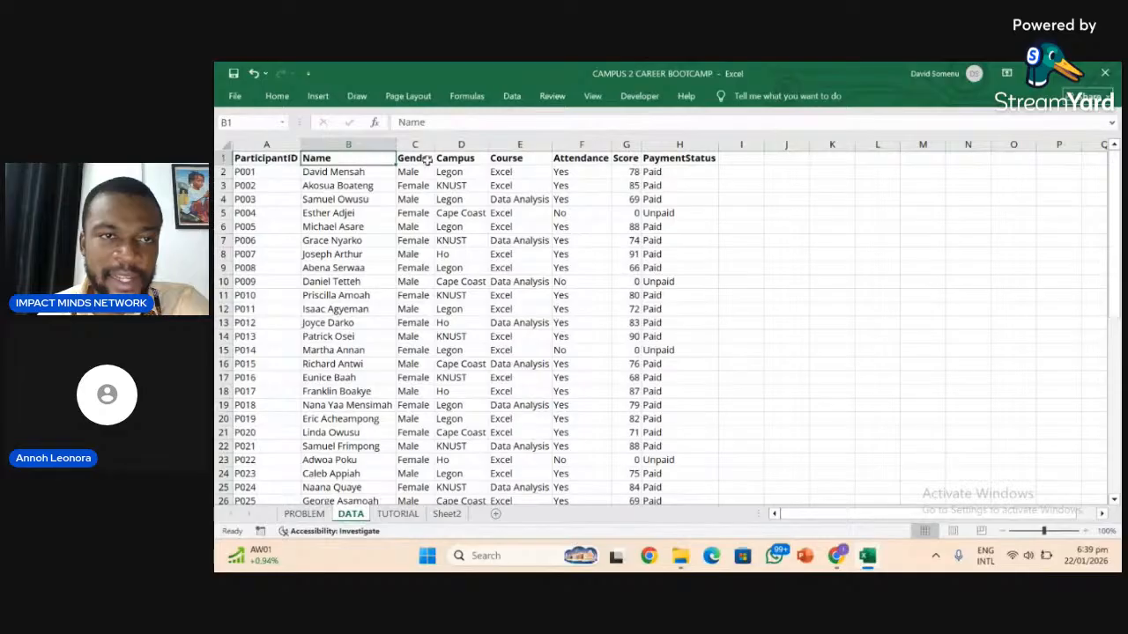
{"action": "left_click", "coordinate": [453, 168]}
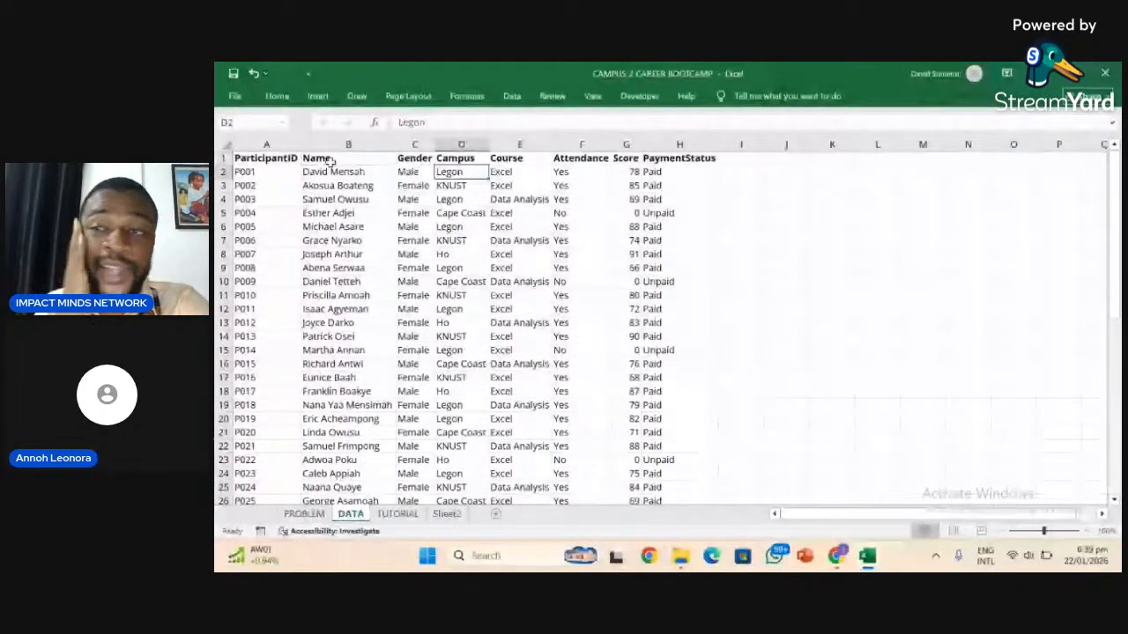
{"action": "left_click", "coordinate": [270, 158]}
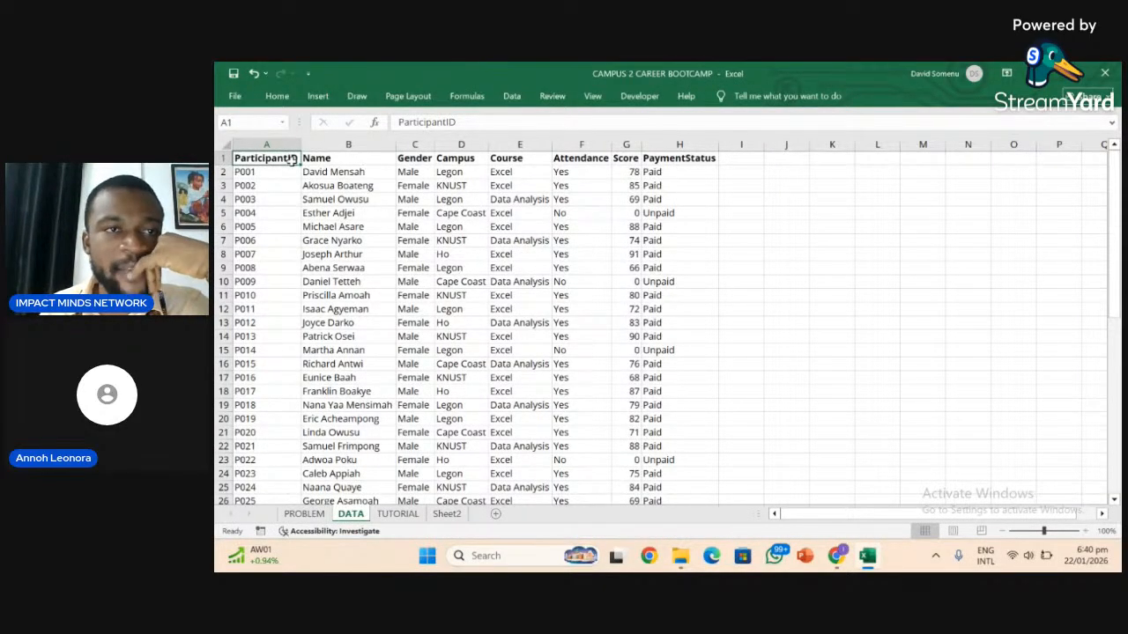
{"action": "left_click", "coordinate": [278, 98]}
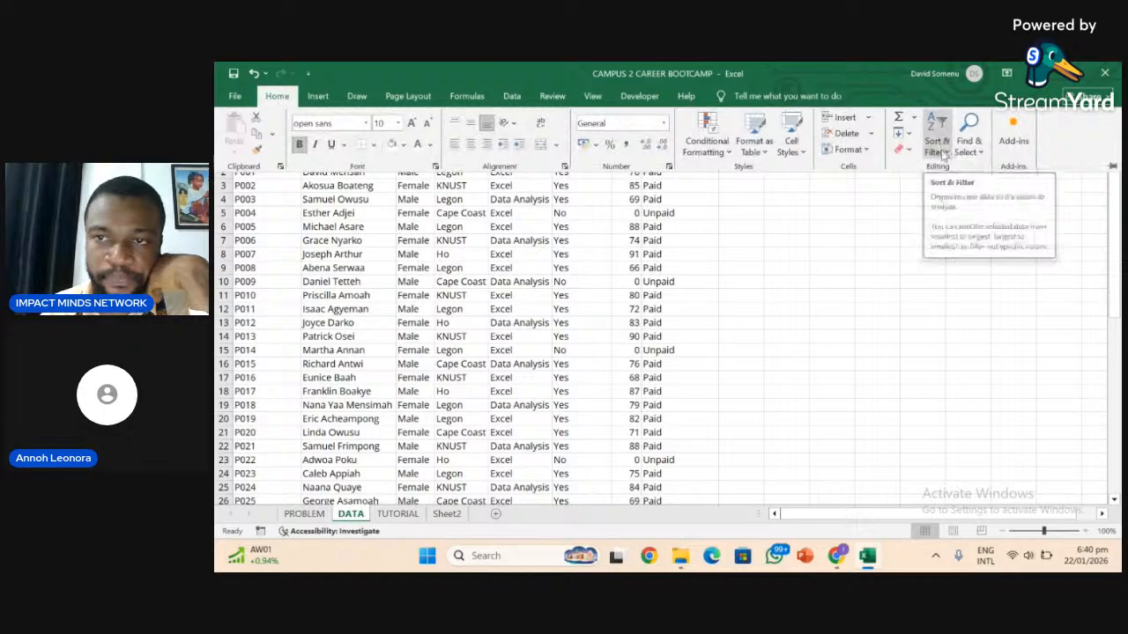
{"action": "left_click", "coordinate": [938, 146]}
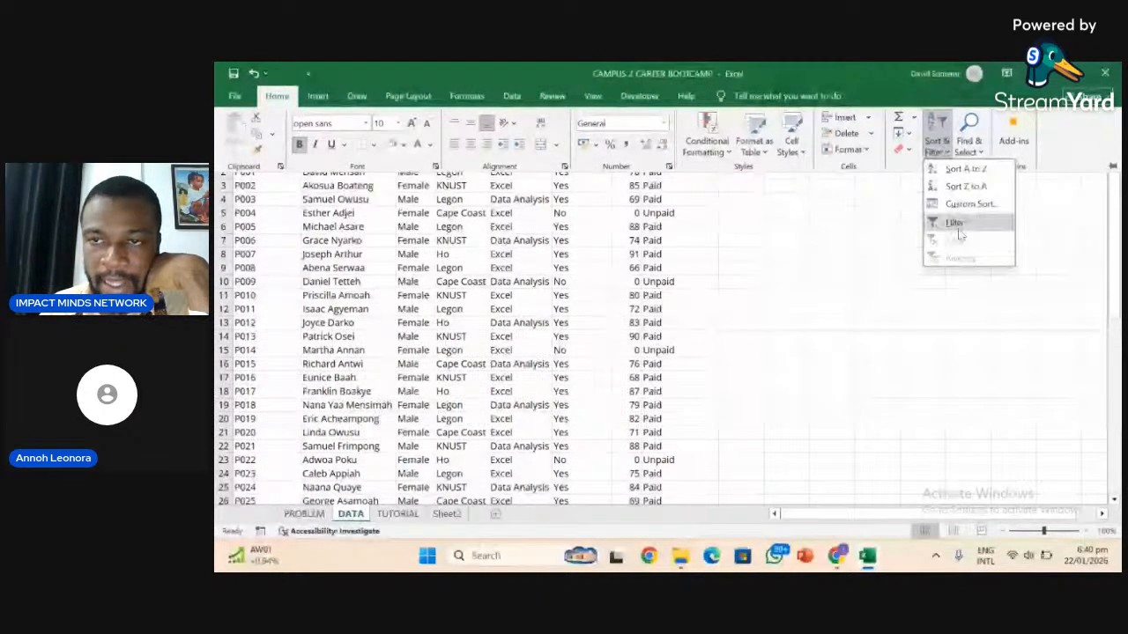
{"action": "left_click", "coordinate": [961, 223]}
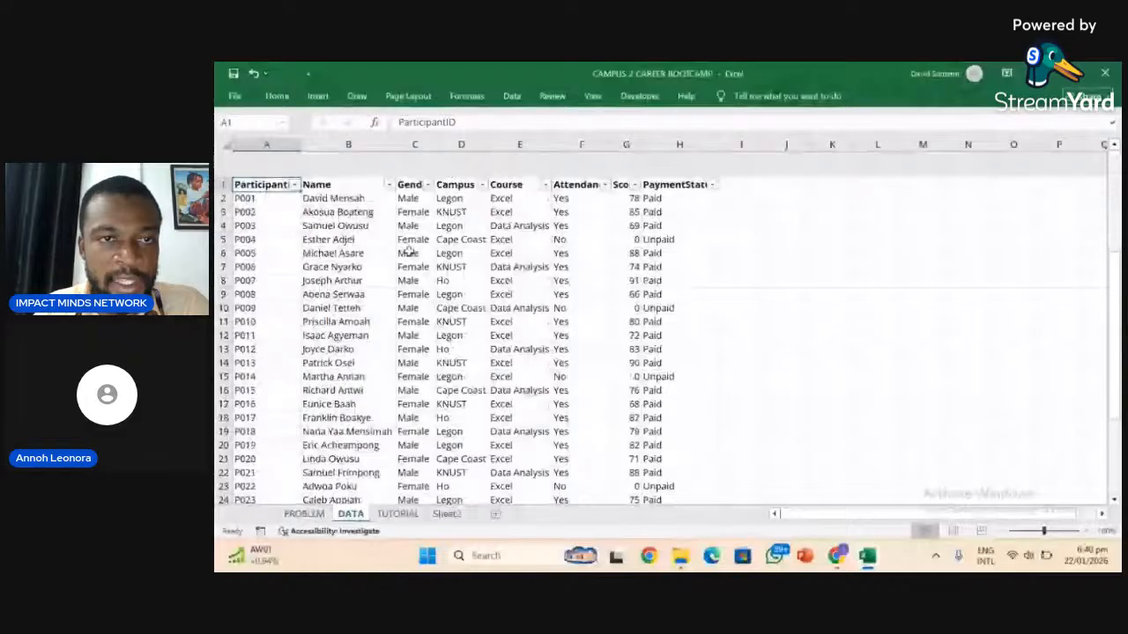
Filter the Gender column to show only Female participants.
{"action": "left_click", "coordinate": [428, 159]}
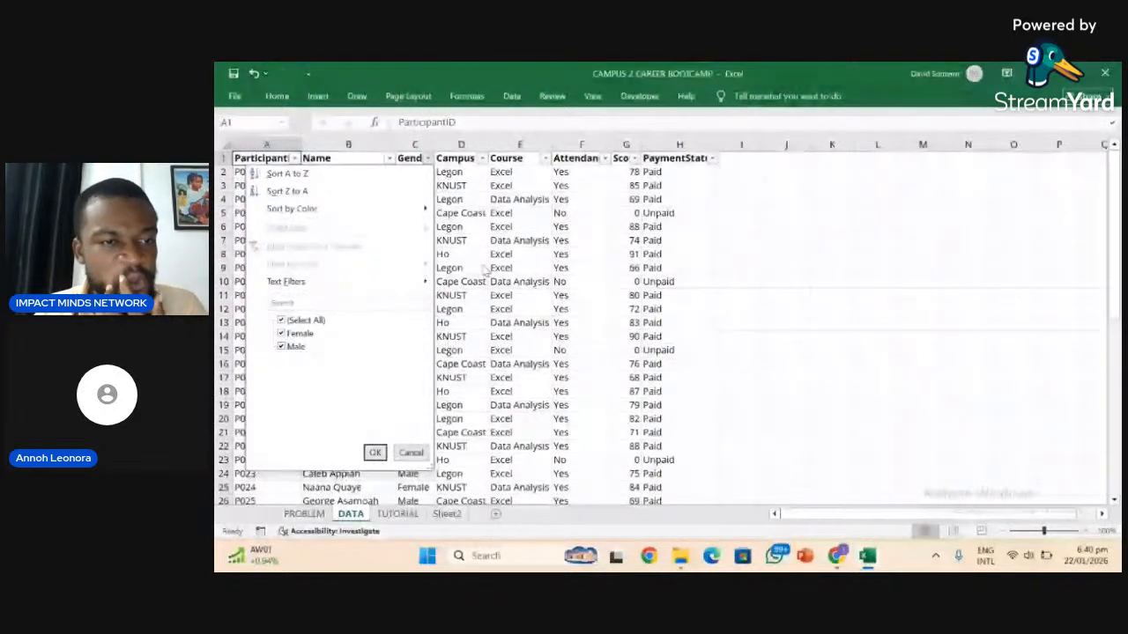
{"action": "left_click", "coordinate": [300, 320]}
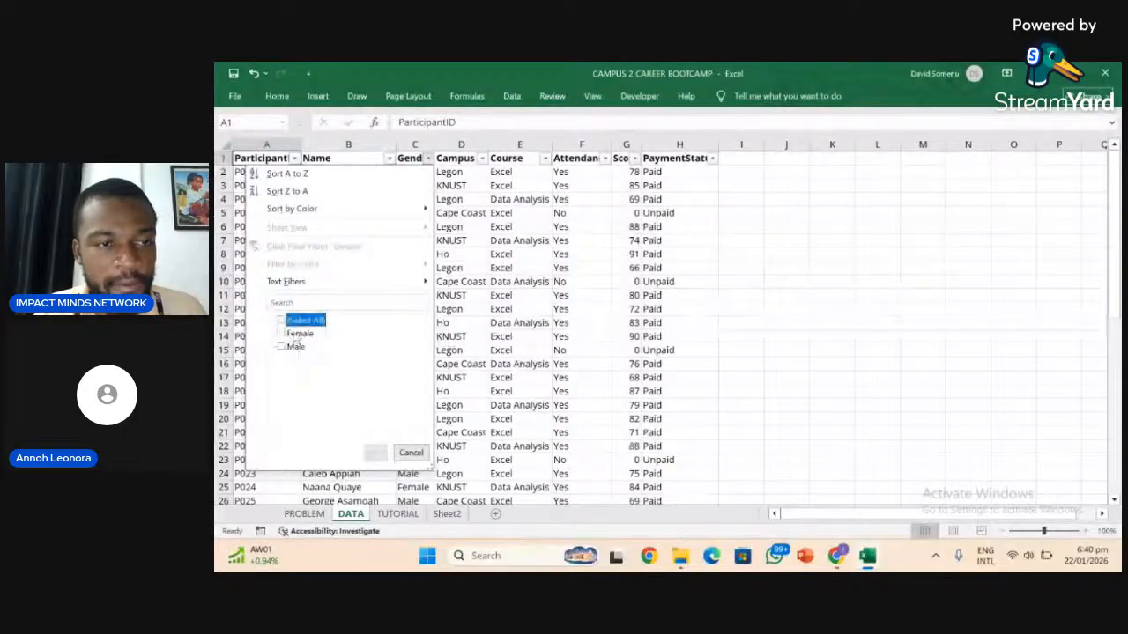
{"action": "left_click", "coordinate": [297, 334]}
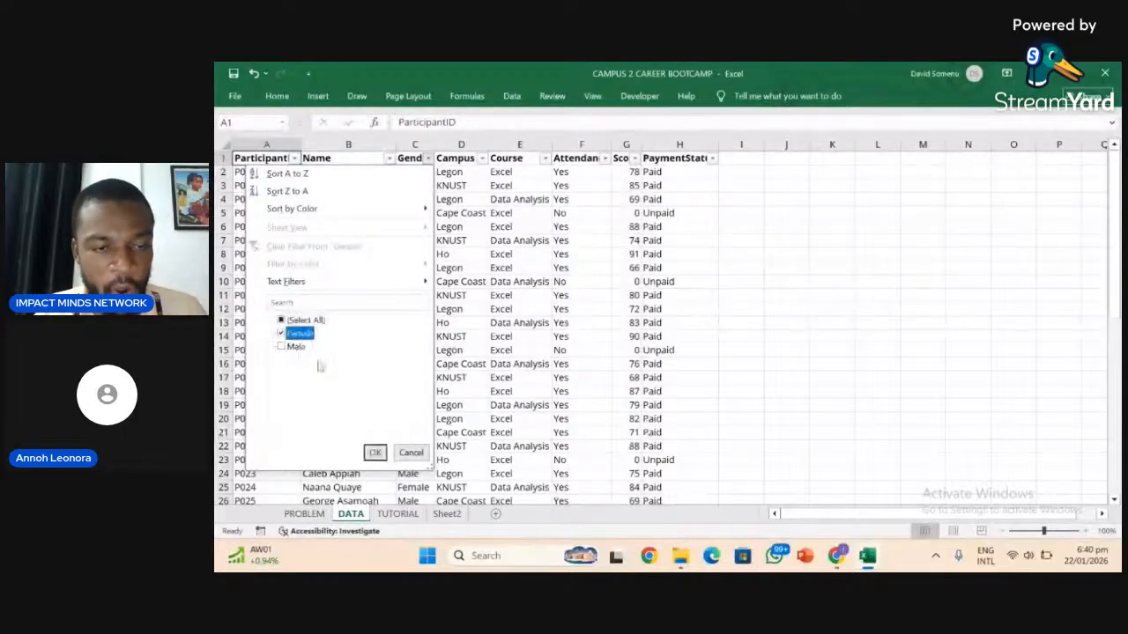
{"action": "left_click", "coordinate": [377, 453]}
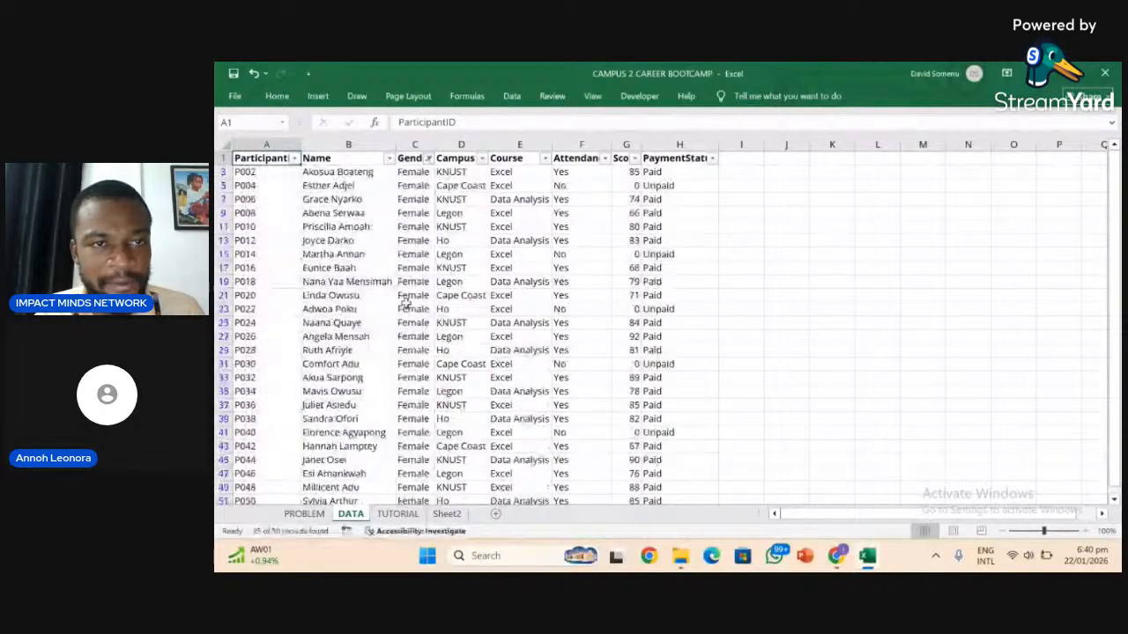
Go down the filtered Gender column from C3 to C23 to inspect the Female records.
{"action": "left_click", "coordinate": [413, 172]}
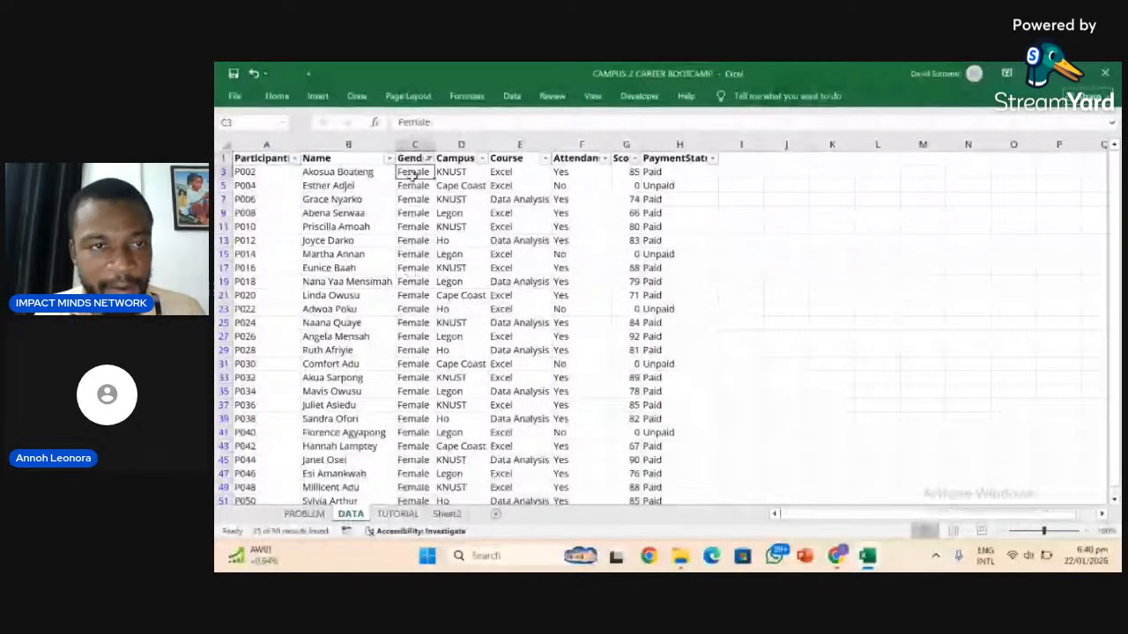
{"action": "key", "text": "Down"}
{"action": "key", "text": "Down"}
{"action": "key", "text": "Down"}
{"action": "key", "text": "Down"}
{"action": "key", "text": "Down"}
{"action": "key", "text": "Down"}
{"action": "key", "text": "Down"}
{"action": "key", "text": "Down"}
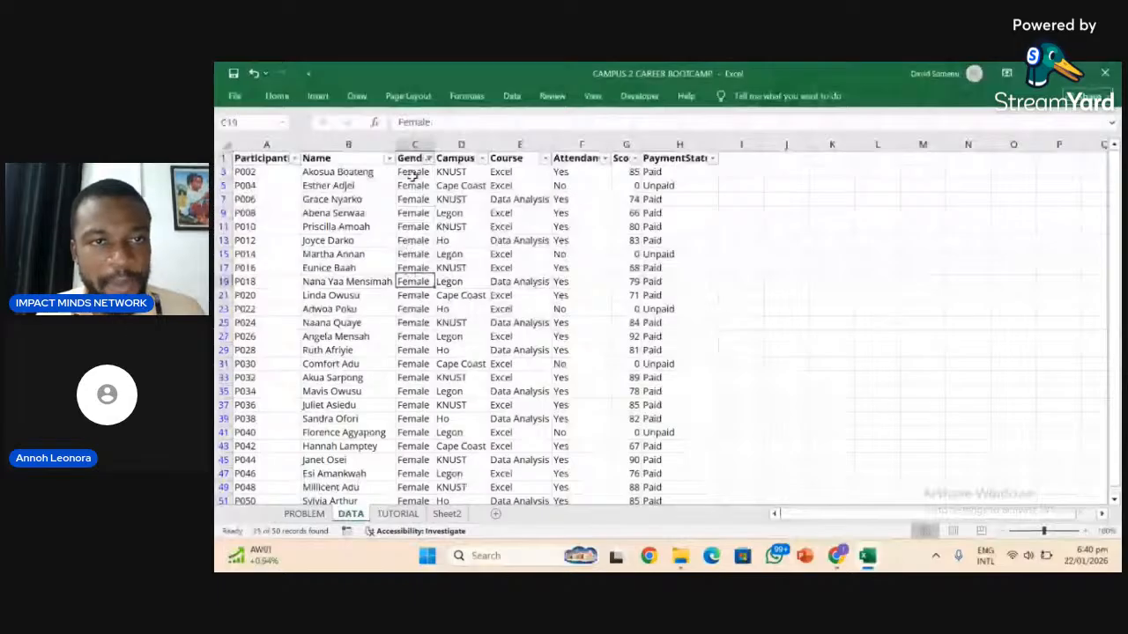
{"action": "key", "text": "Down"}
{"action": "key", "text": "Down"}
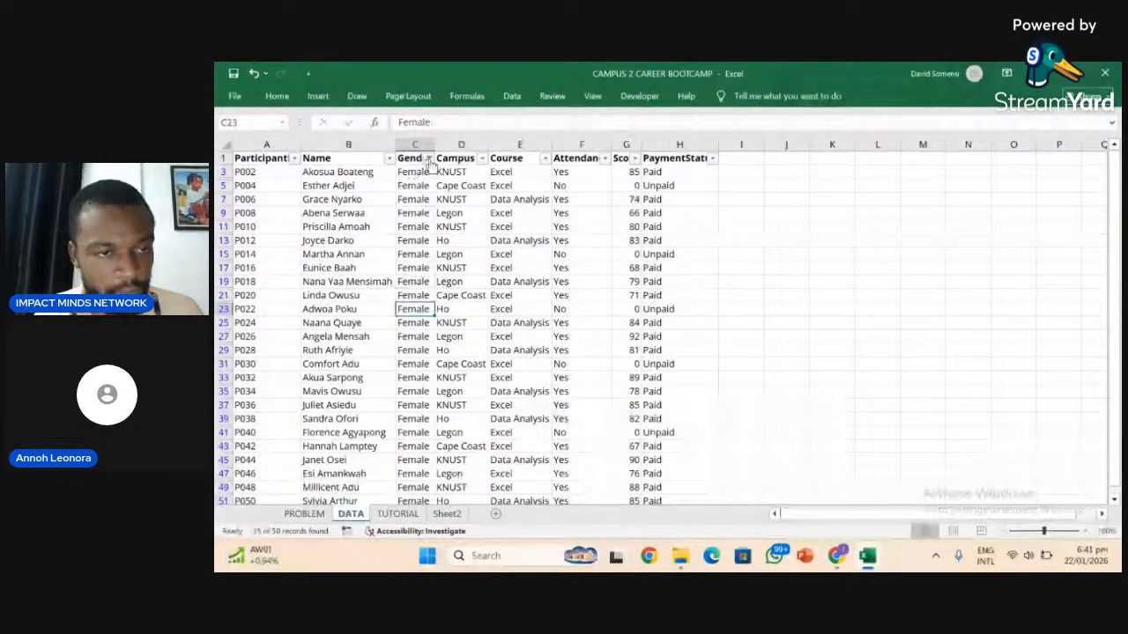
Reselect all values in the Gender filter to show both Female and Male participants.
{"action": "left_click", "coordinate": [429, 158]}
{"action": "left_click", "coordinate": [308, 321]}
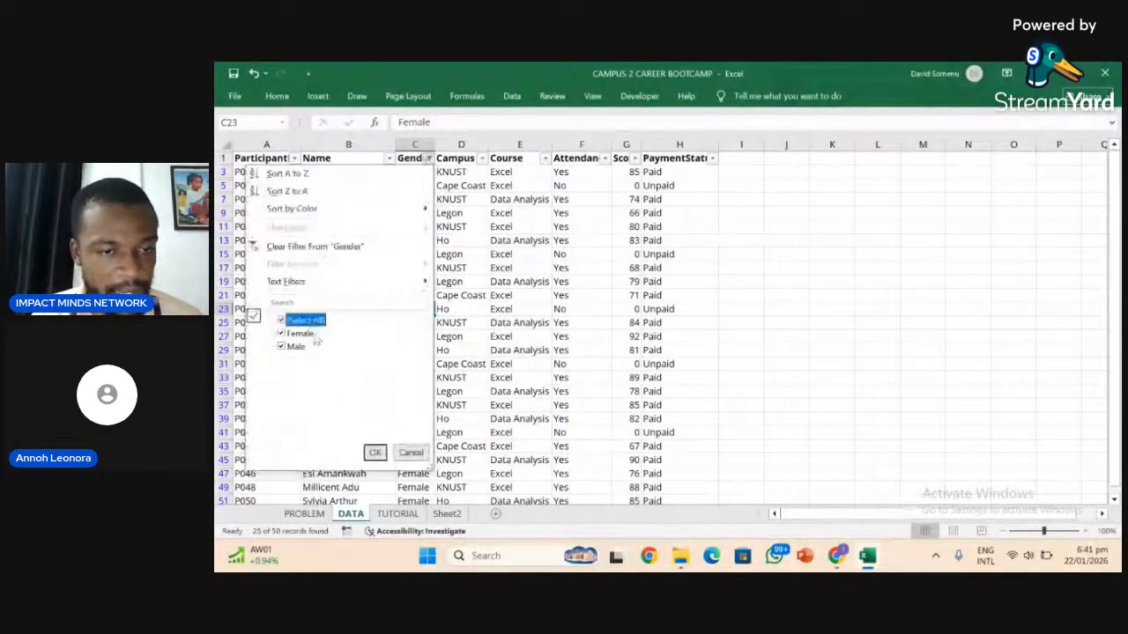
{"action": "left_click", "coordinate": [376, 454]}
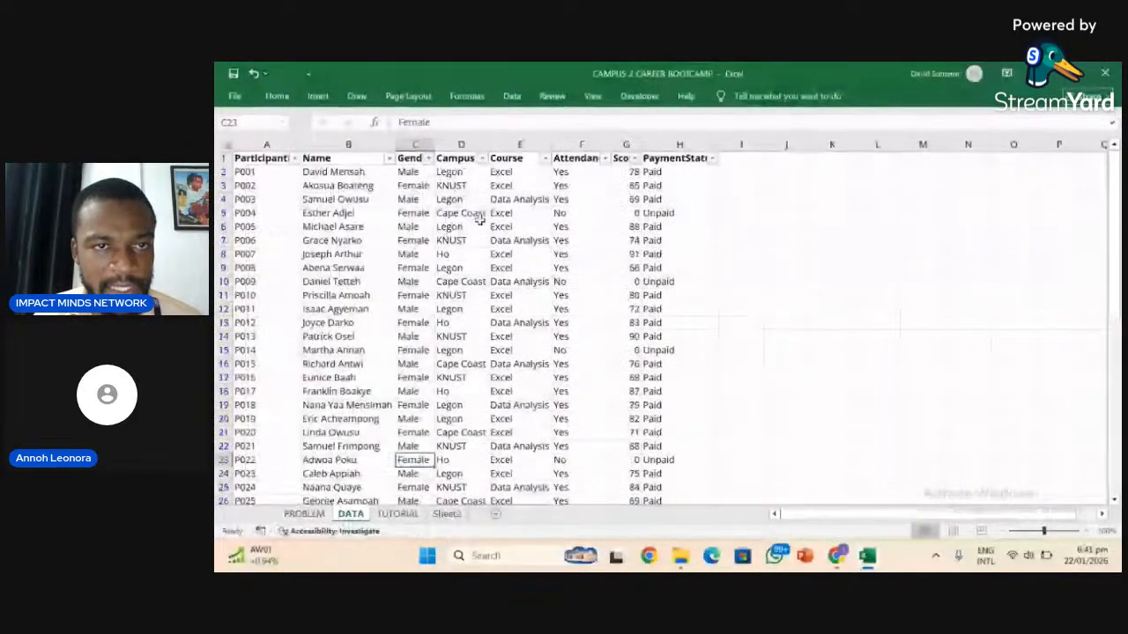
Filter the Campus column to show only KNUST participants.
{"action": "left_click", "coordinate": [462, 182]}
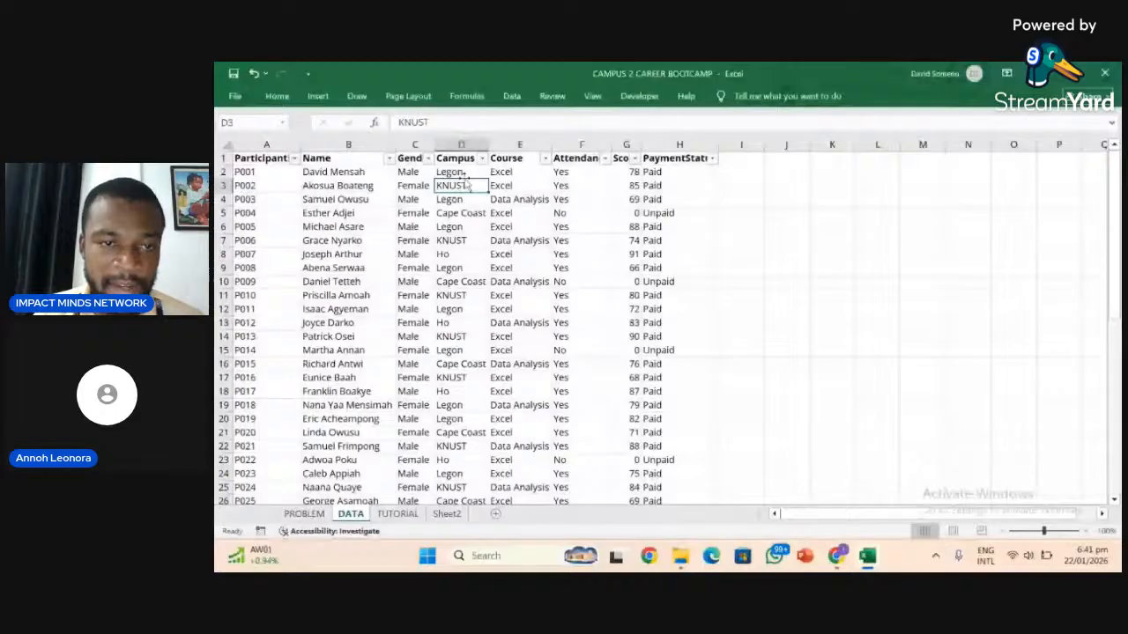
{"action": "left_click", "coordinate": [481, 158]}
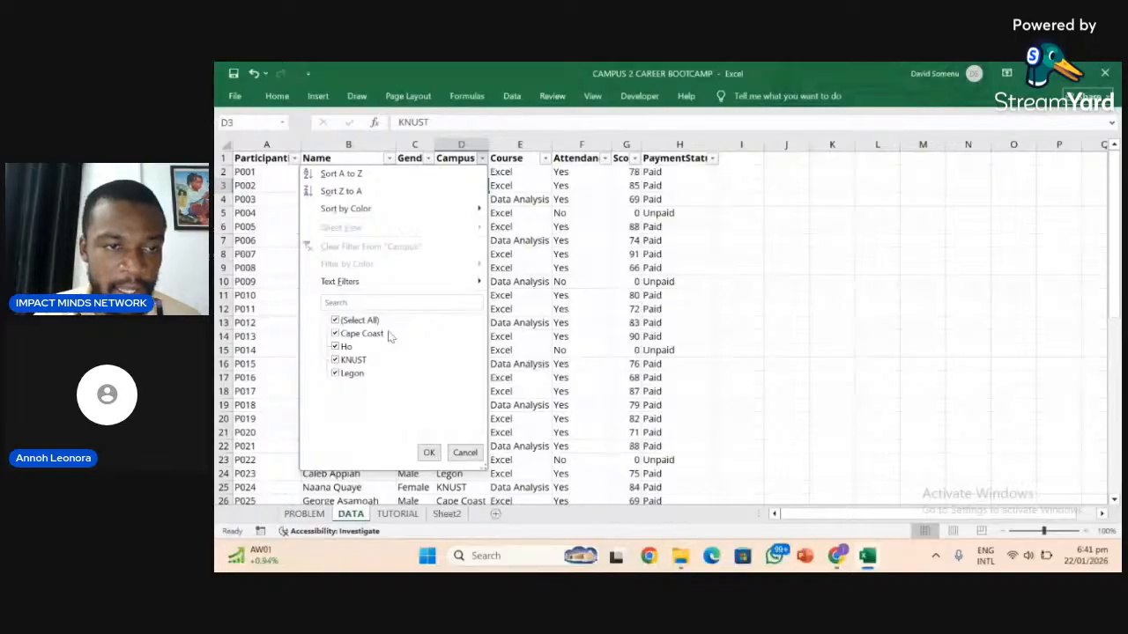
{"action": "left_click", "coordinate": [352, 320]}
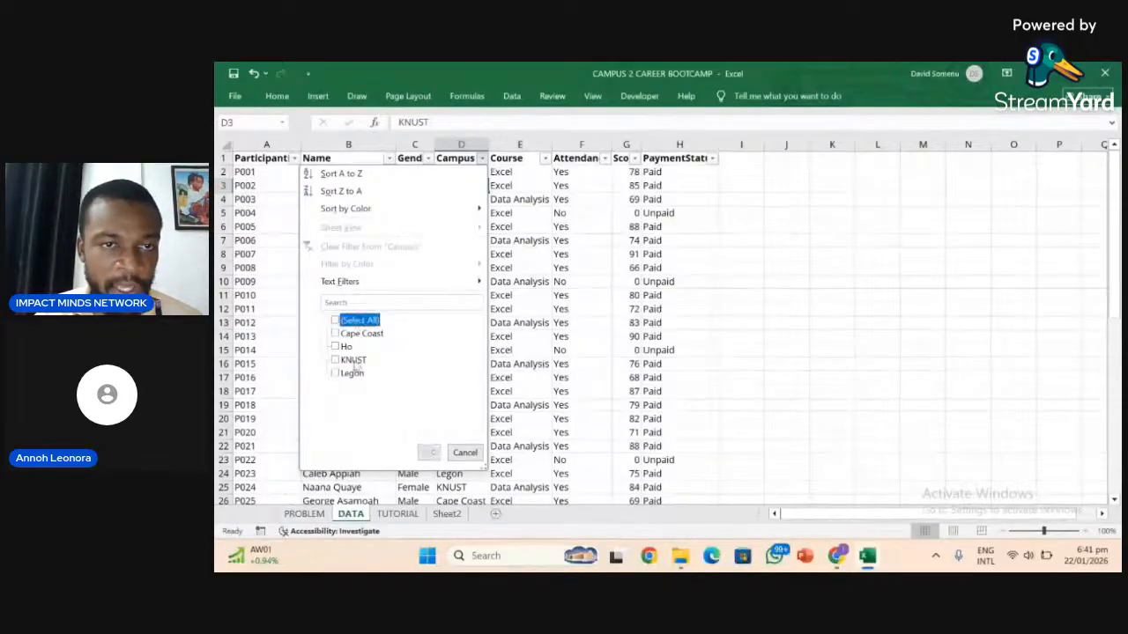
{"action": "left_click", "coordinate": [345, 359]}
{"action": "left_click", "coordinate": [428, 452]}
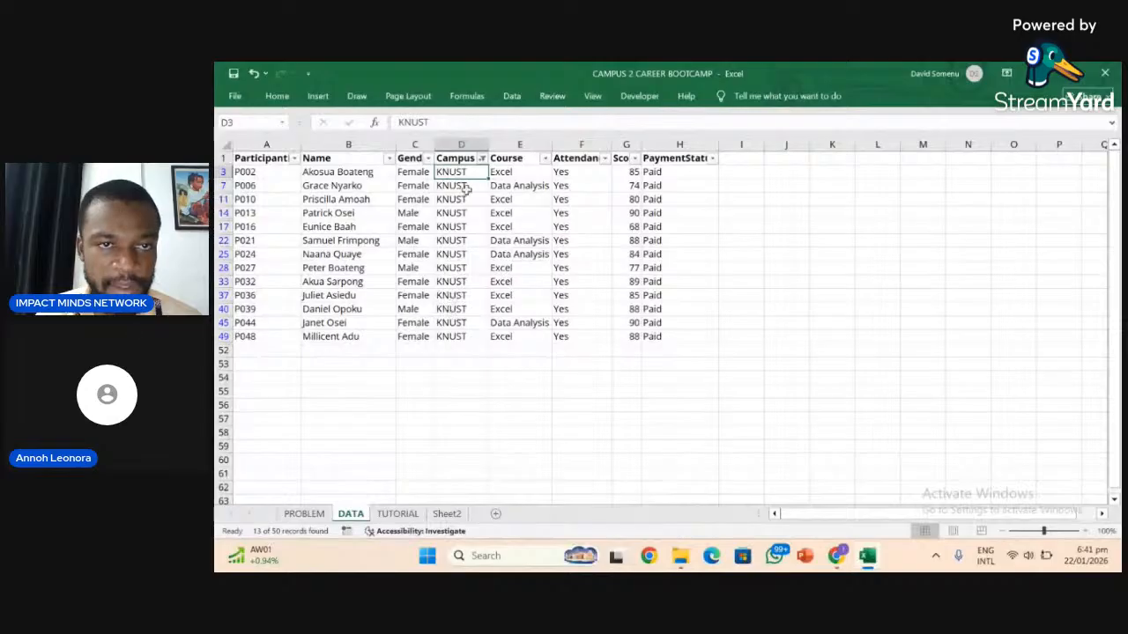
Reselect all values in the Campus filter to show participants from every campus.
{"action": "left_click", "coordinate": [482, 160]}
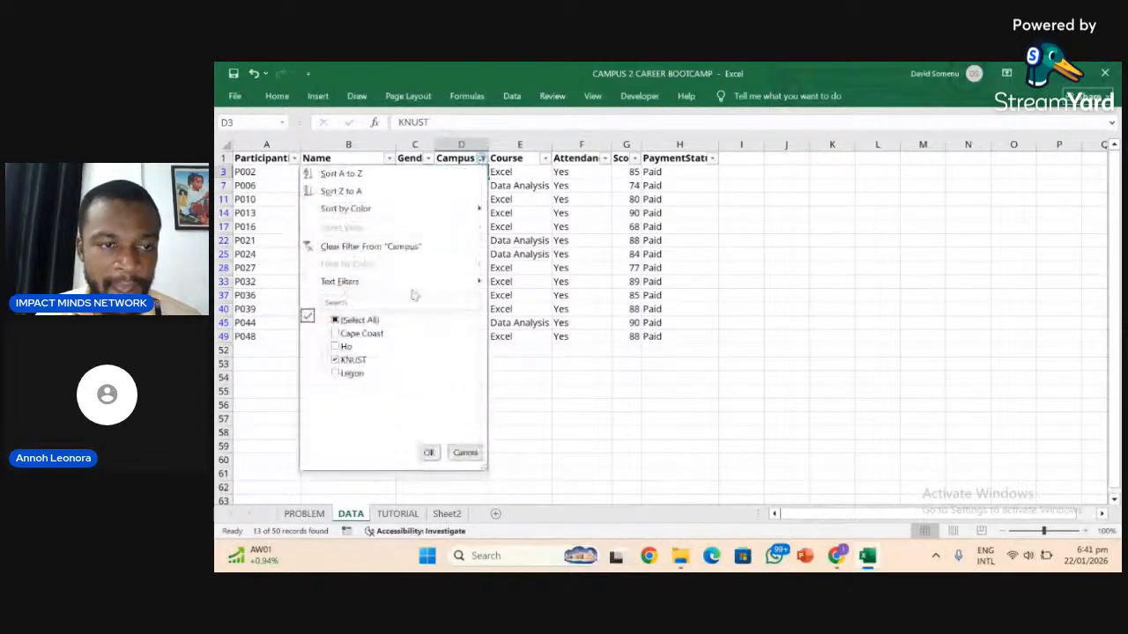
{"action": "left_click", "coordinate": [363, 322]}
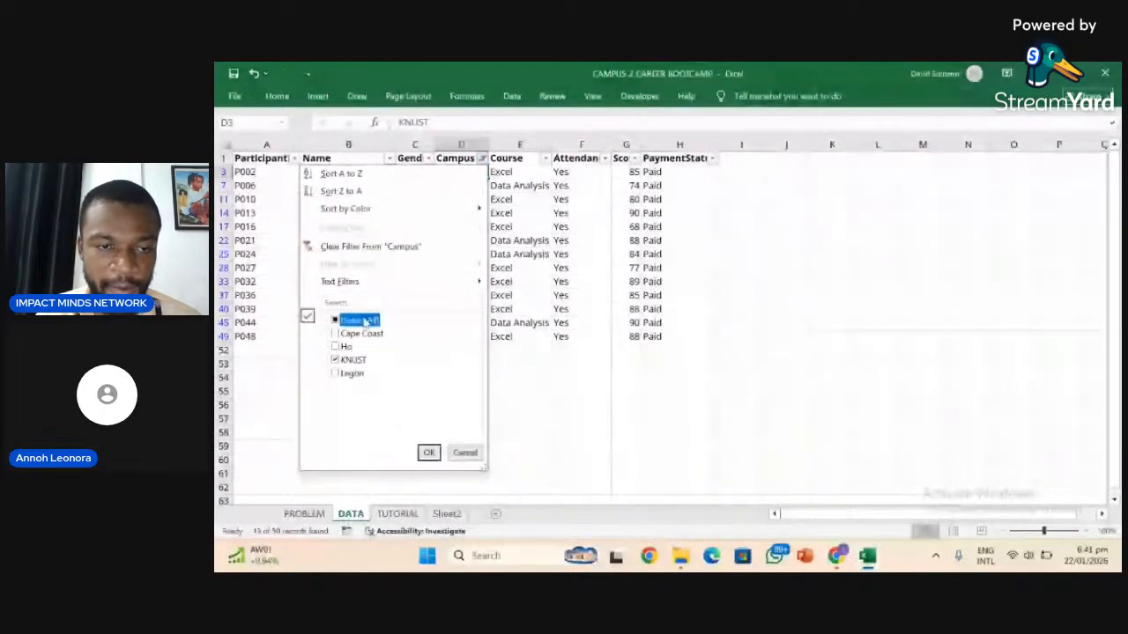
{"action": "left_click", "coordinate": [424, 452]}
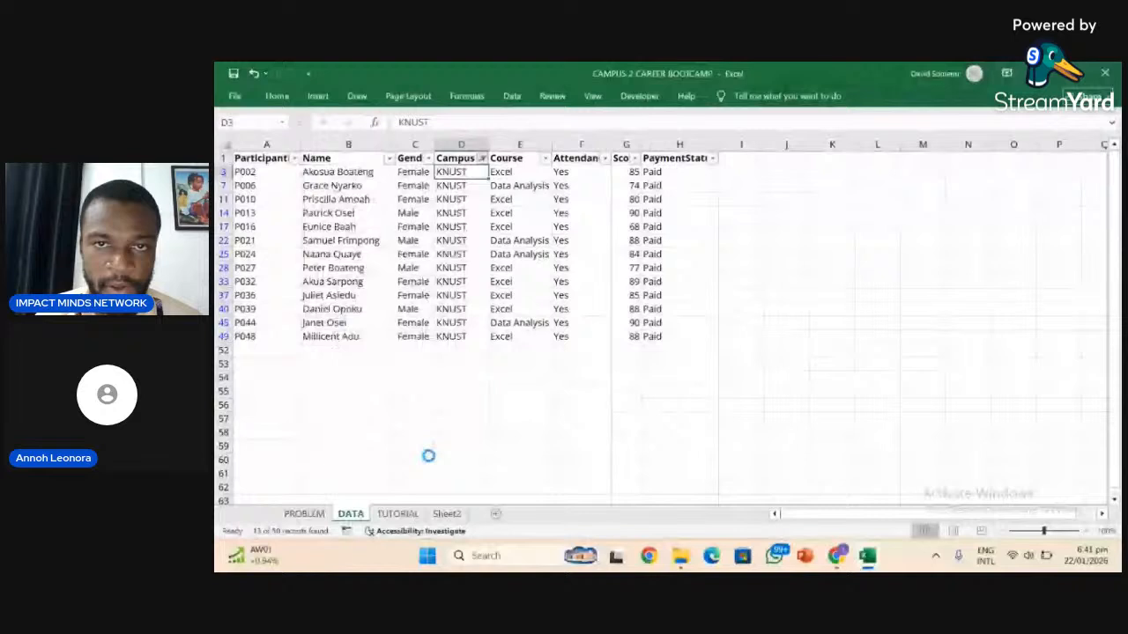
Filter the PaymentStatus column to show only Unpaid participants.
{"action": "left_click", "coordinate": [681, 158]}
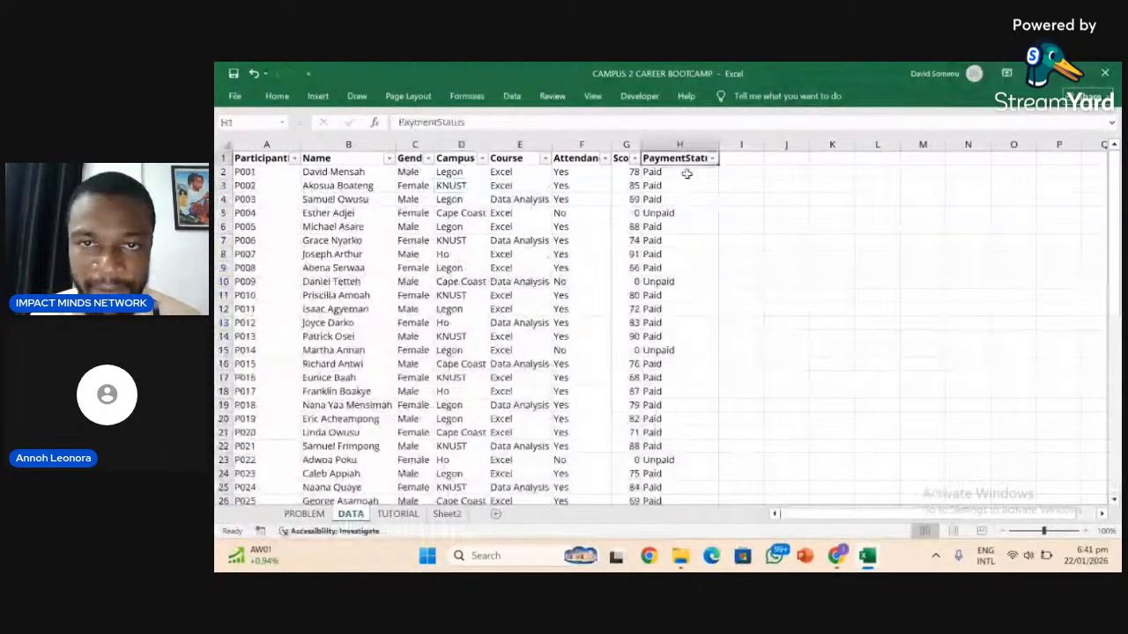
{"action": "left_click", "coordinate": [713, 158]}
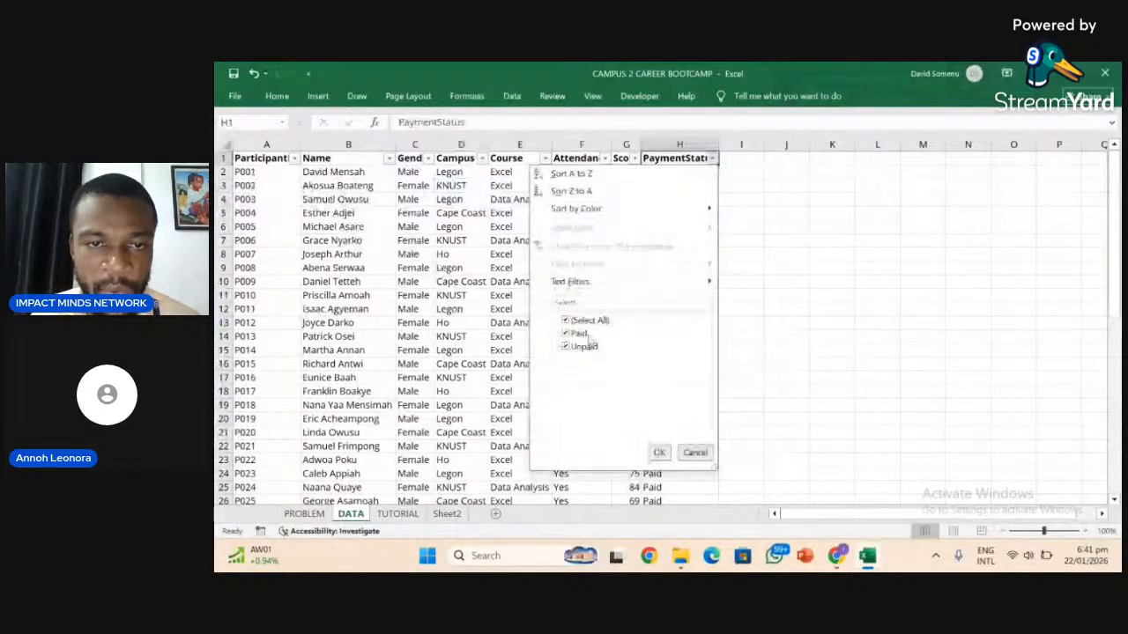
{"action": "left_click", "coordinate": [569, 322]}
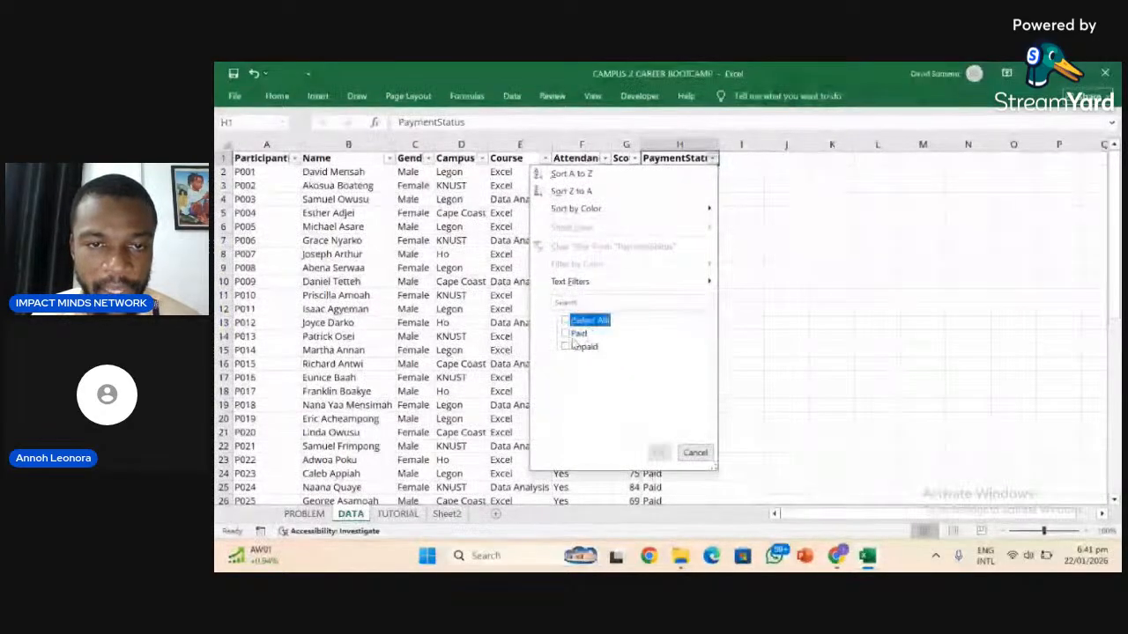
{"action": "left_click", "coordinate": [573, 346]}
{"action": "left_click", "coordinate": [658, 452]}
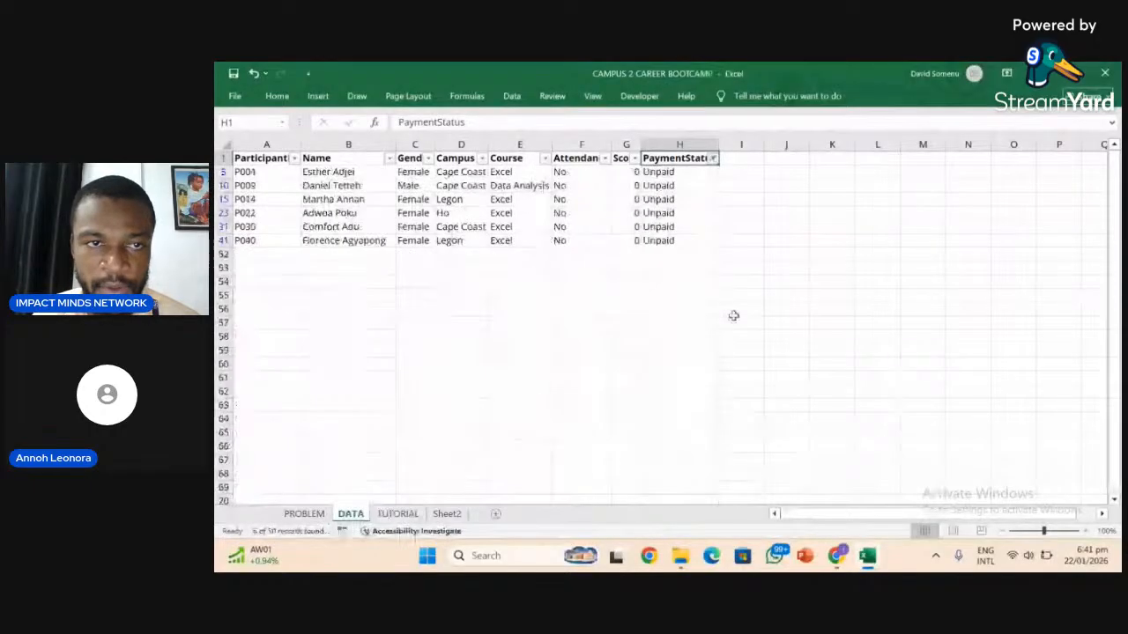
Go down the filtered Name column from B5 to B41 to inspect the unpaid participants.
{"action": "left_click", "coordinate": [336, 173]}
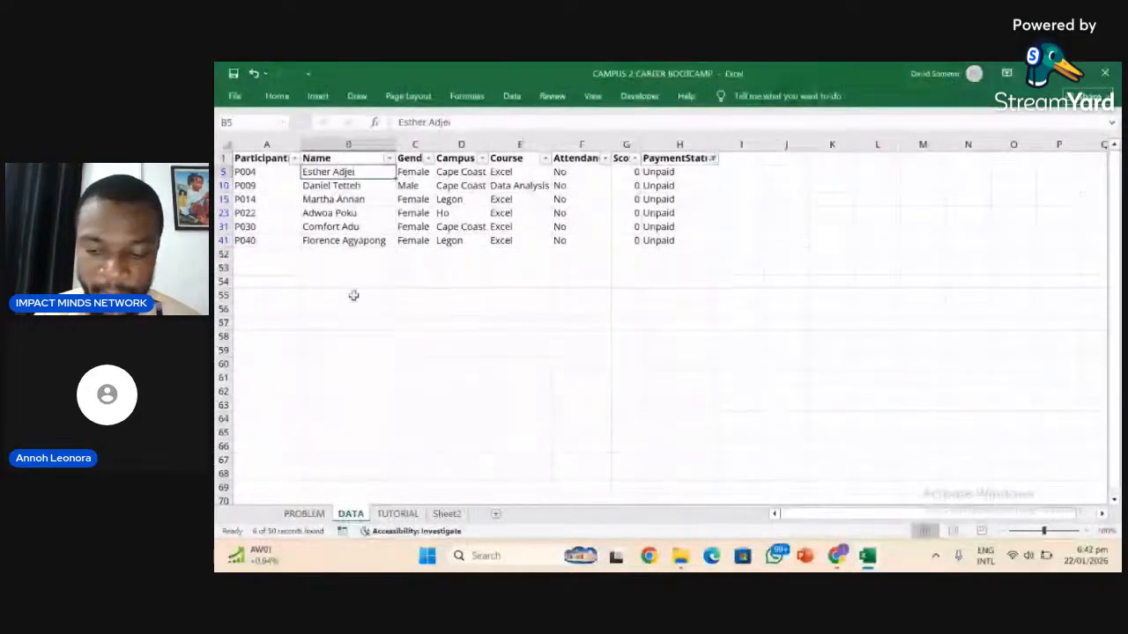
{"action": "key", "text": "Down"}
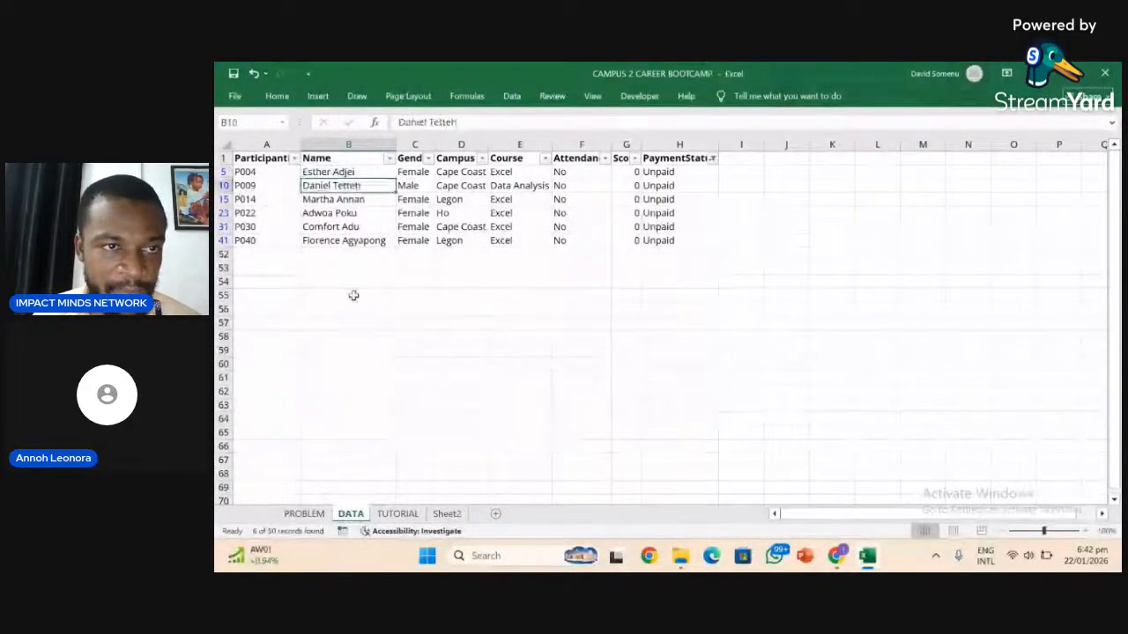
{"action": "key", "text": "Down"}
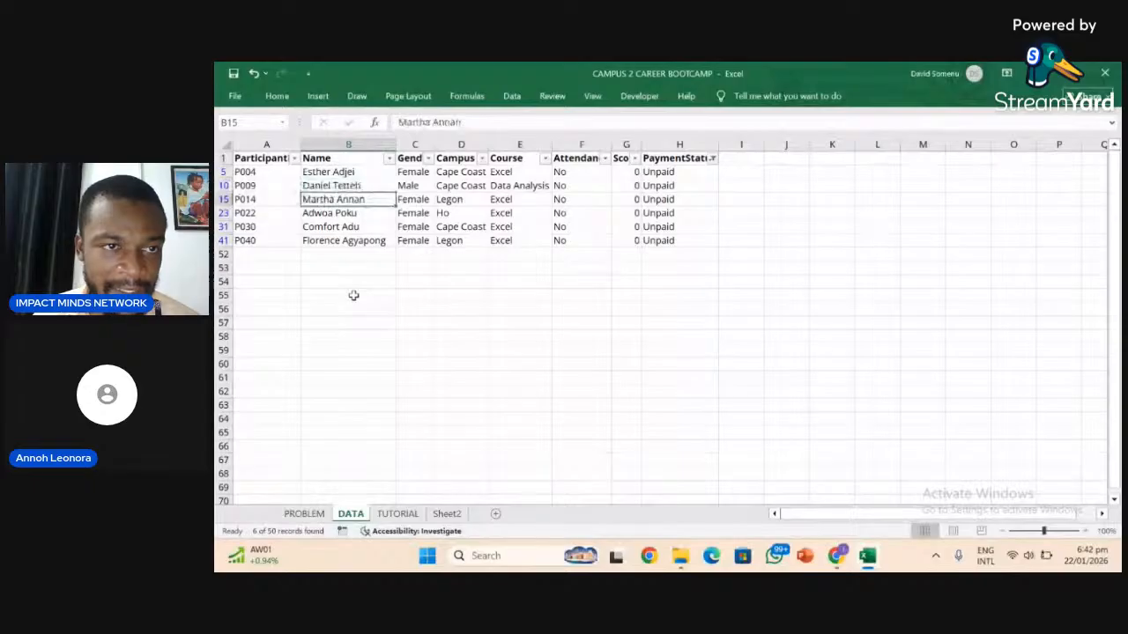
{"action": "key", "text": "Down"}
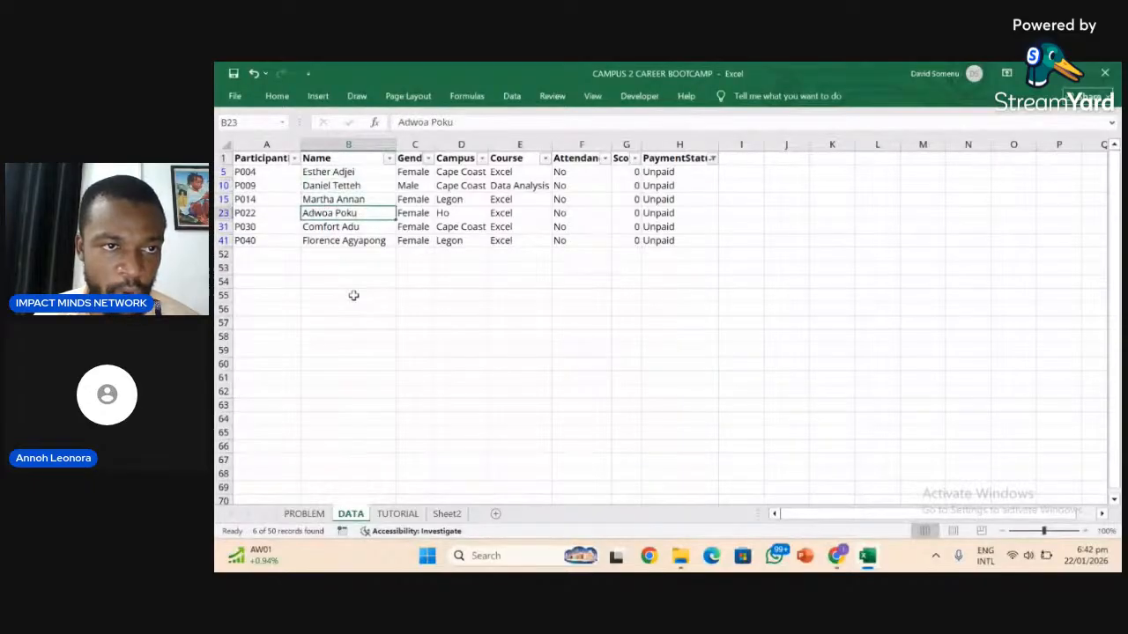
{"action": "key", "text": "Down"}
{"action": "key", "text": "Down"}
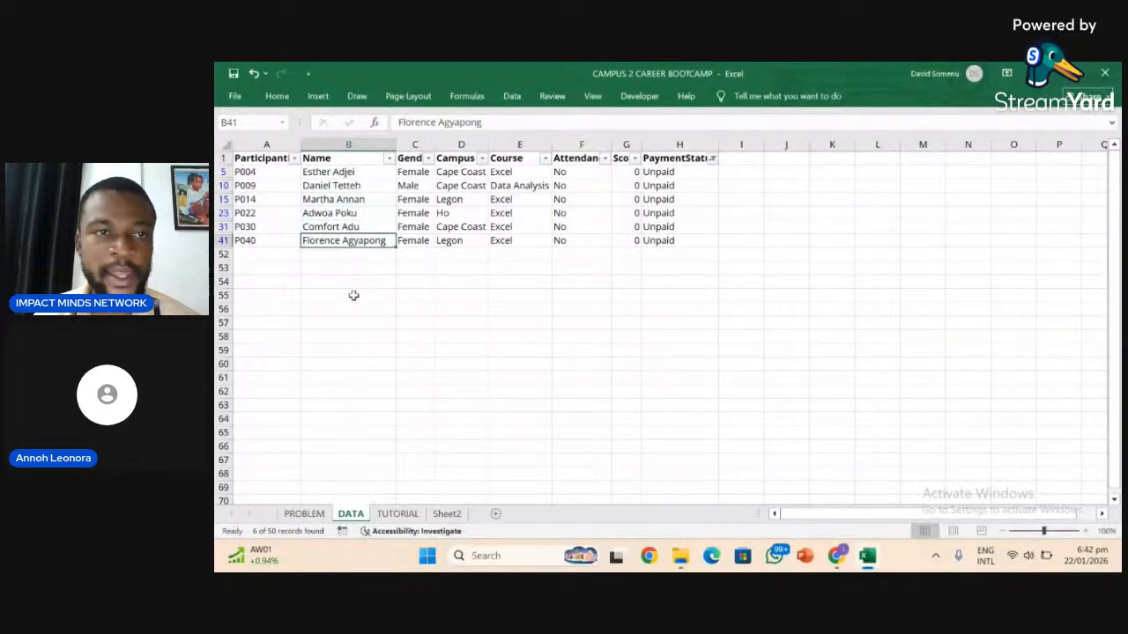
Reselect all values in the PaymentStatus filter to show both Paid and Unpaid participants.
{"action": "left_click", "coordinate": [712, 158]}
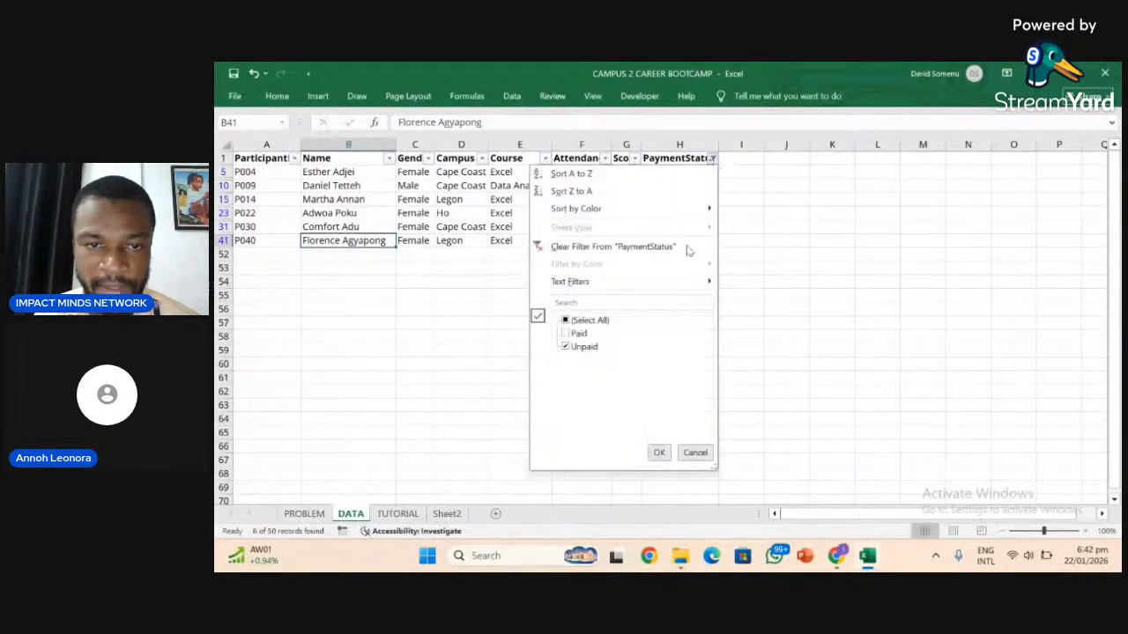
{"action": "left_click", "coordinate": [583, 321]}
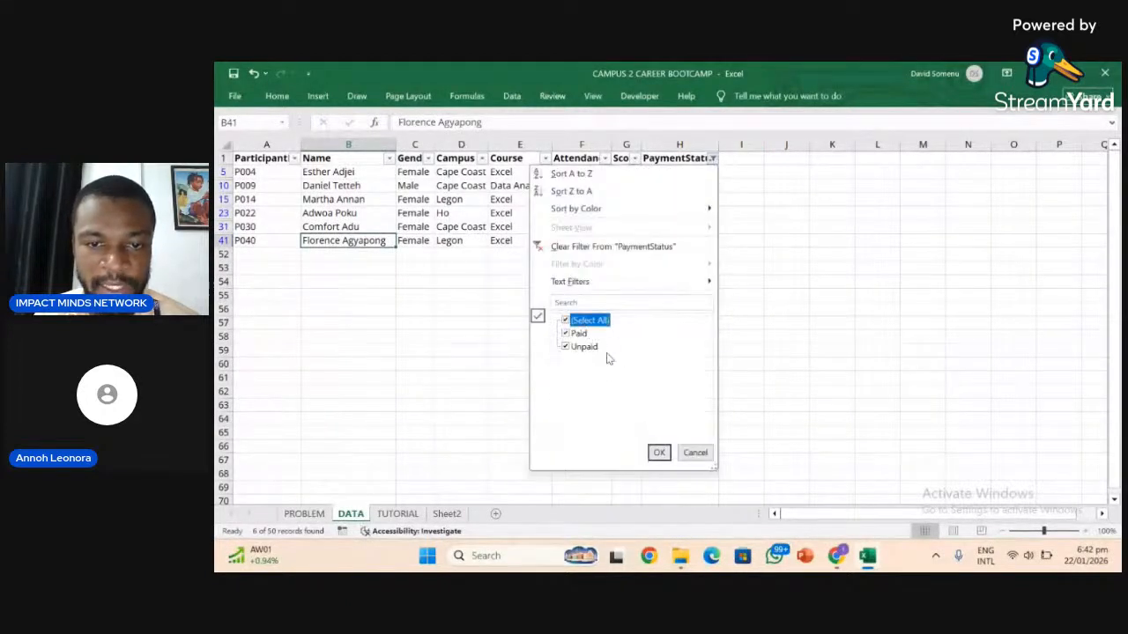
{"action": "left_click", "coordinate": [659, 452]}
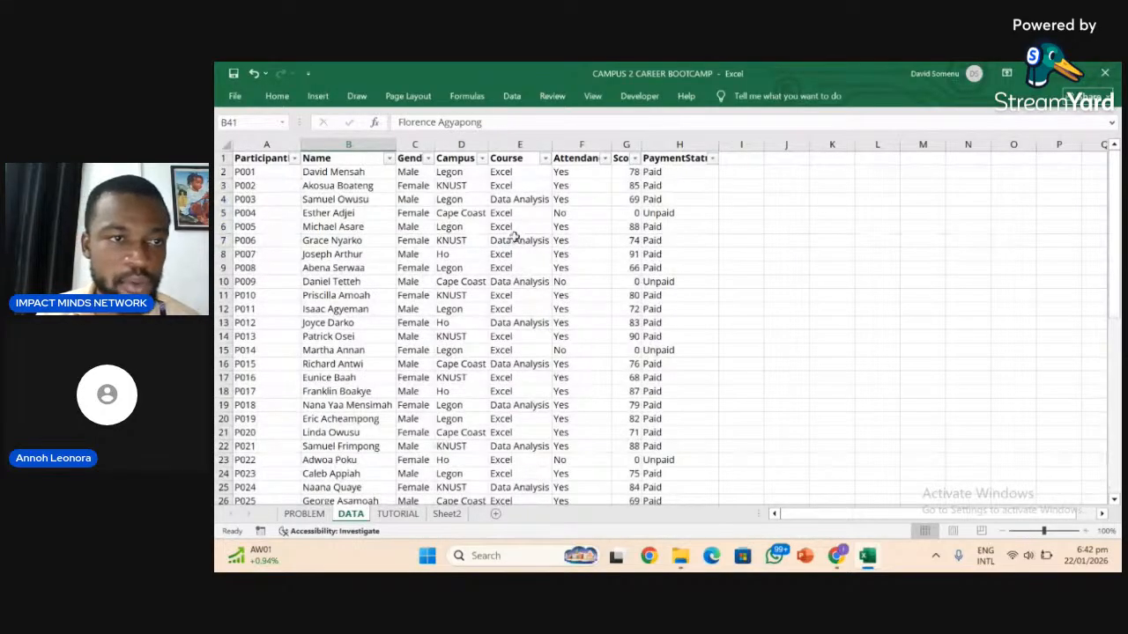
Review the participant table's column headers and the questions on the PROBLEM sheet, then return to the DATA sheet.
{"action": "left_click", "coordinate": [323, 158]}
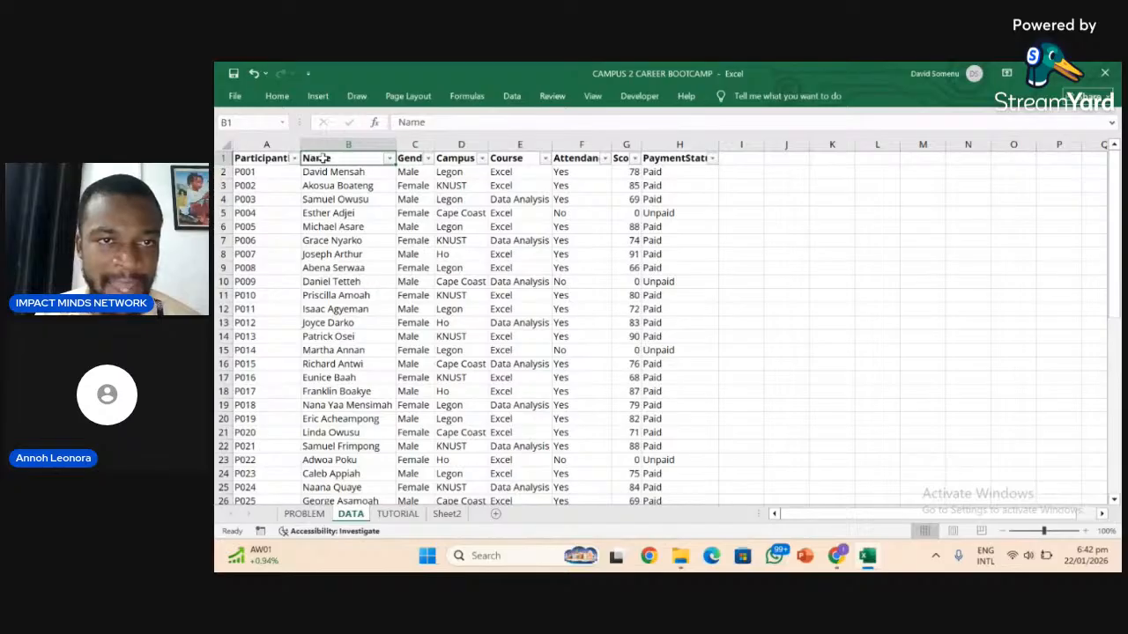
{"action": "left_click", "coordinate": [452, 159]}
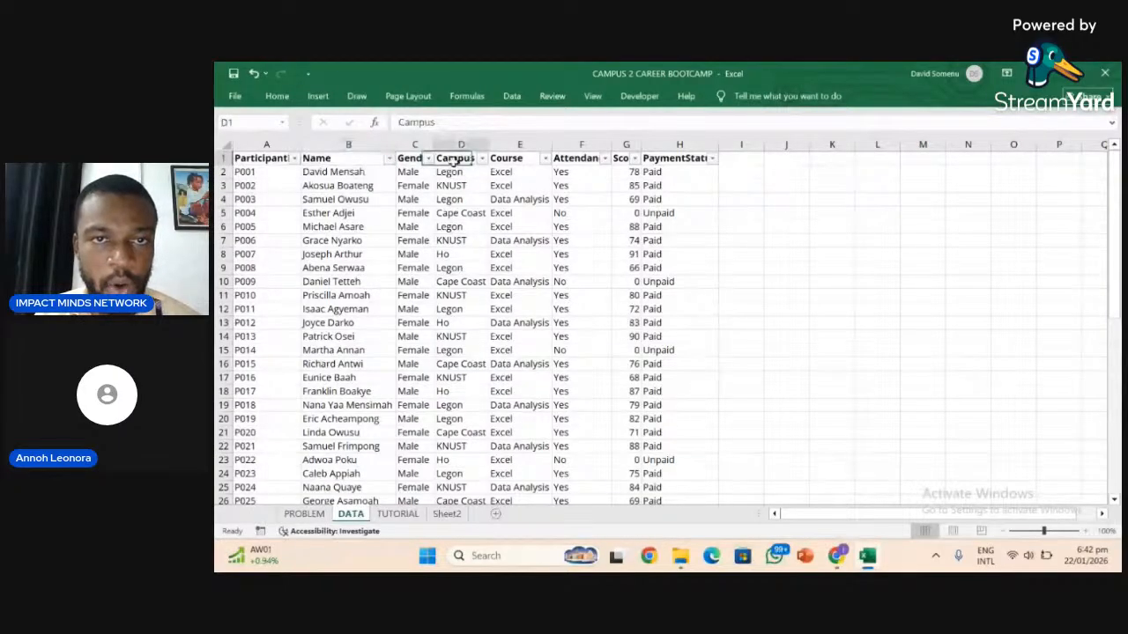
{"action": "left_click", "coordinate": [509, 159]}
{"action": "left_click", "coordinate": [574, 160]}
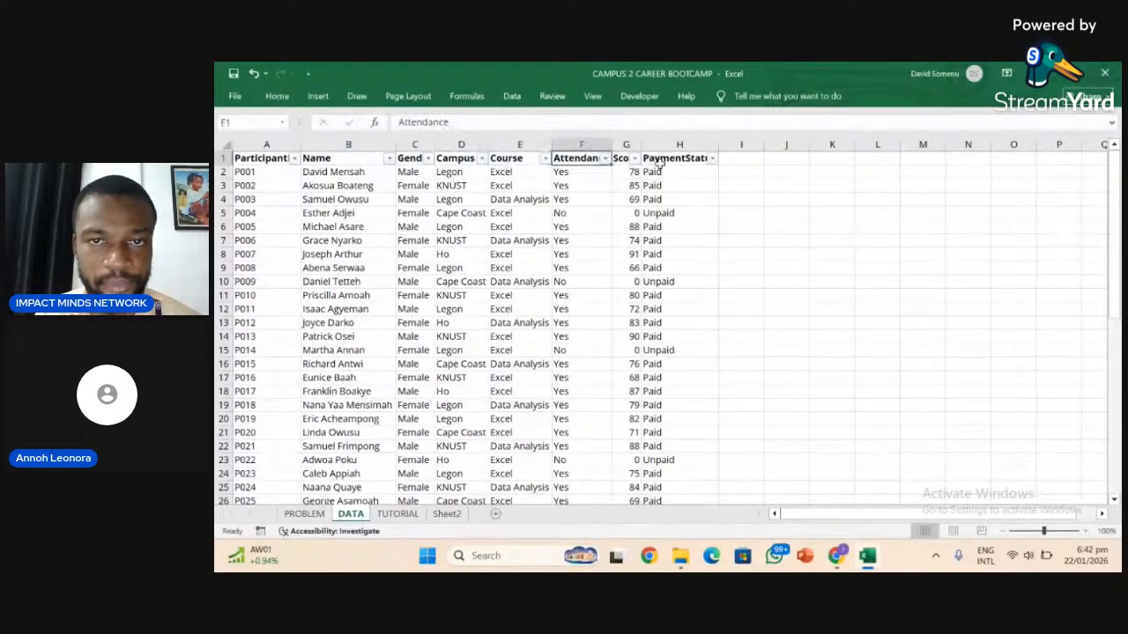
{"action": "left_click", "coordinate": [668, 160]}
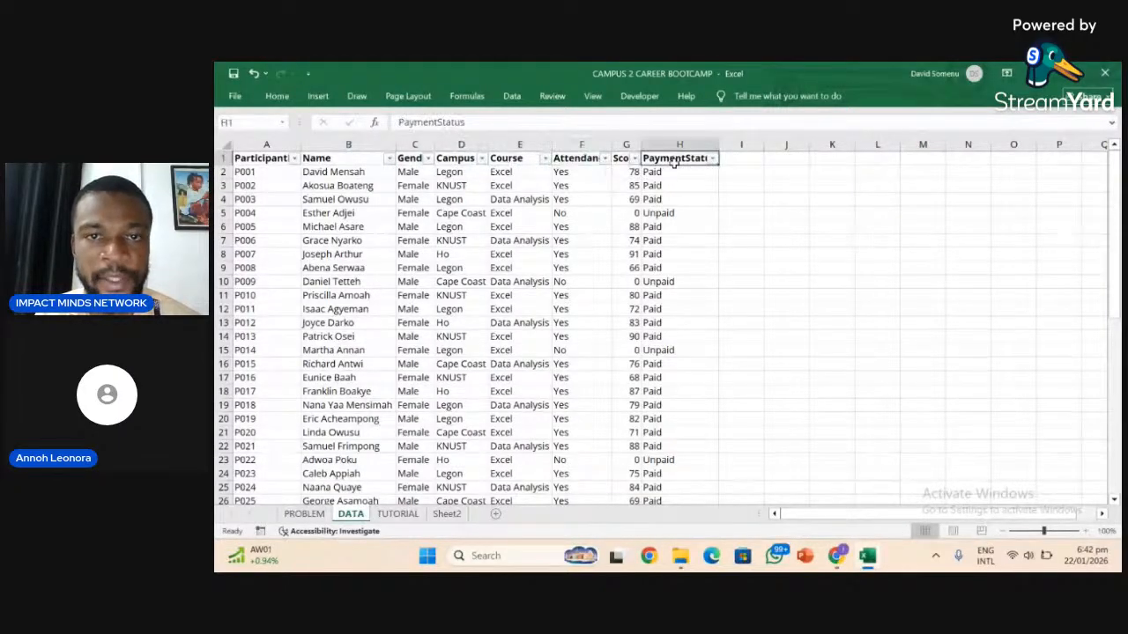
{"action": "left_click", "coordinate": [298, 517]}
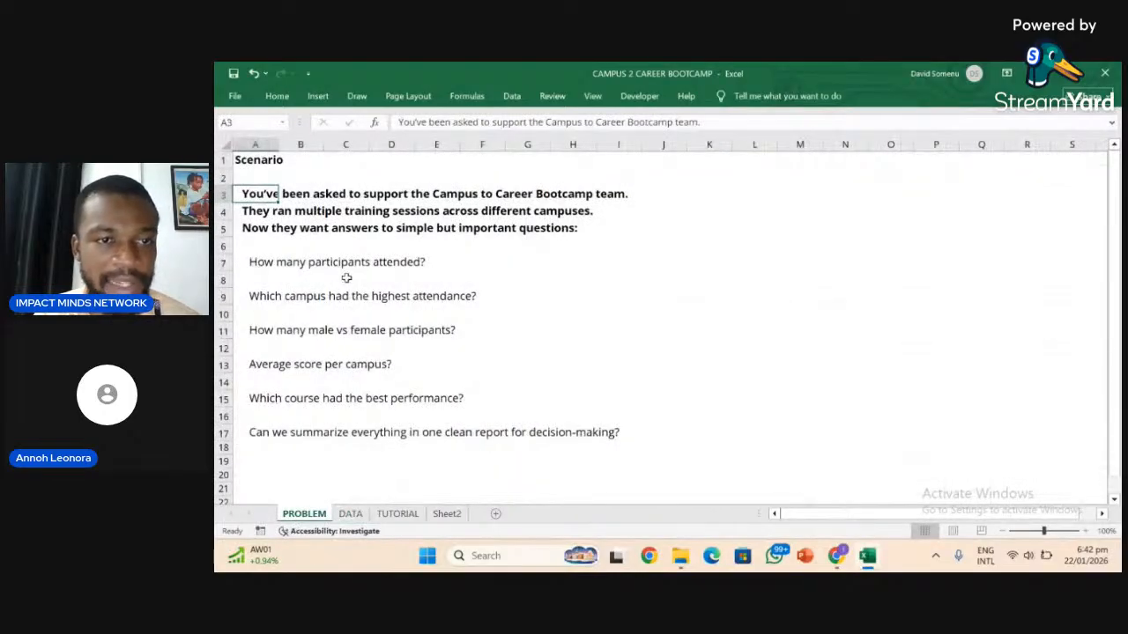
{"action": "left_click", "coordinate": [396, 515]}
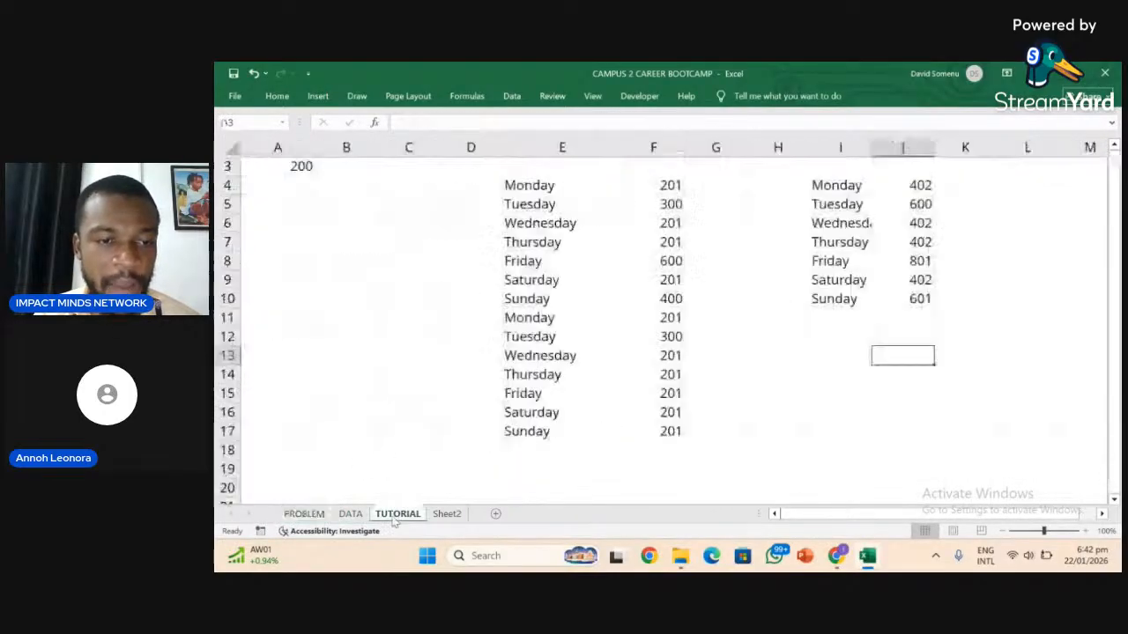
{"action": "left_click", "coordinate": [350, 514]}
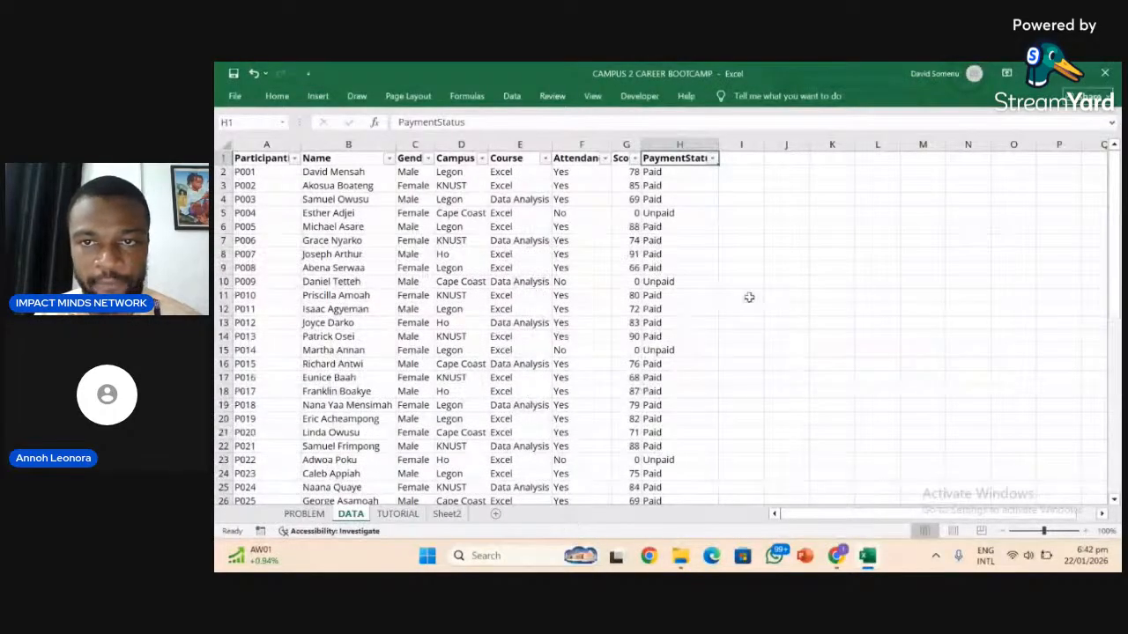
Enter the label "No of participants attended" in cell K3 of the DATA sheet, leaving K4 empty.
{"action": "left_click", "coordinate": [839, 184]}
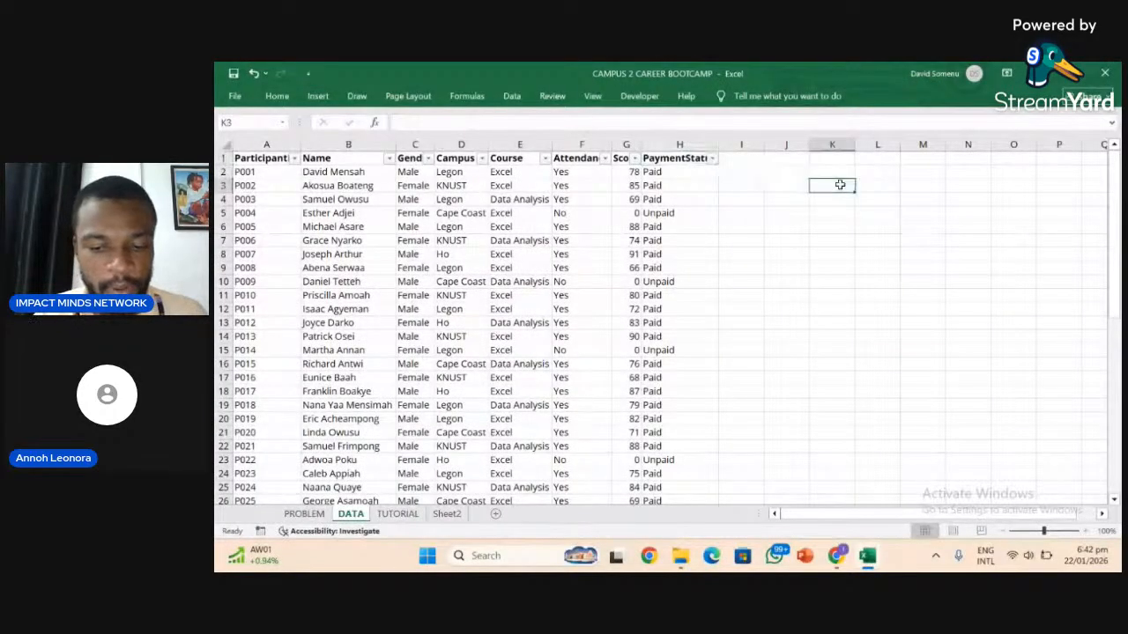
{"action": "type", "text": "No"}
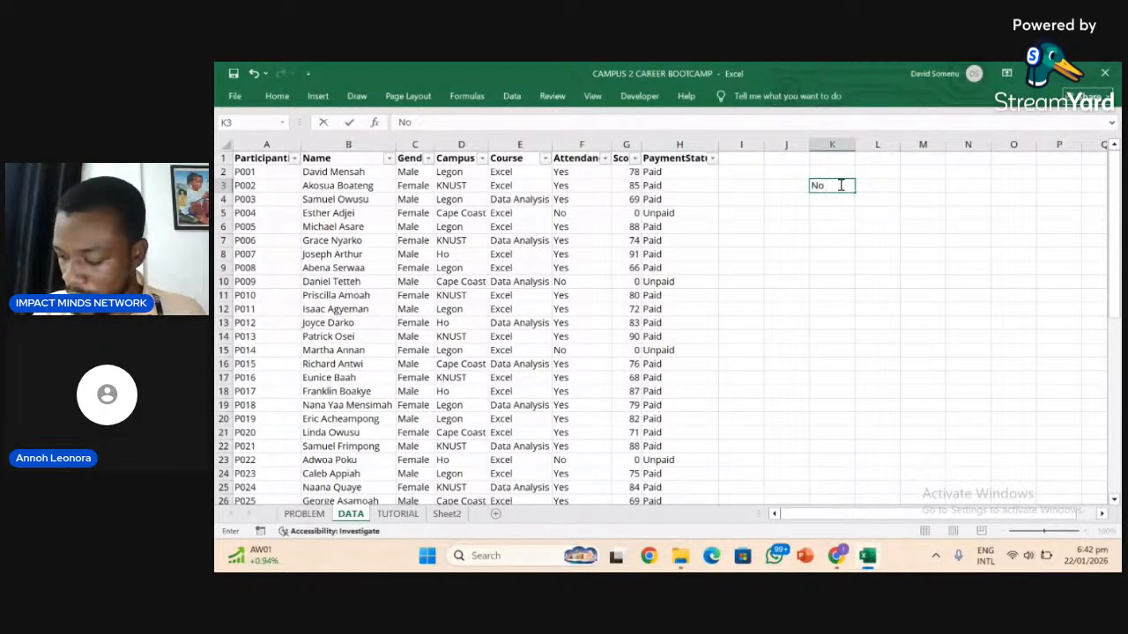
{"action": "type", "text": "of"}
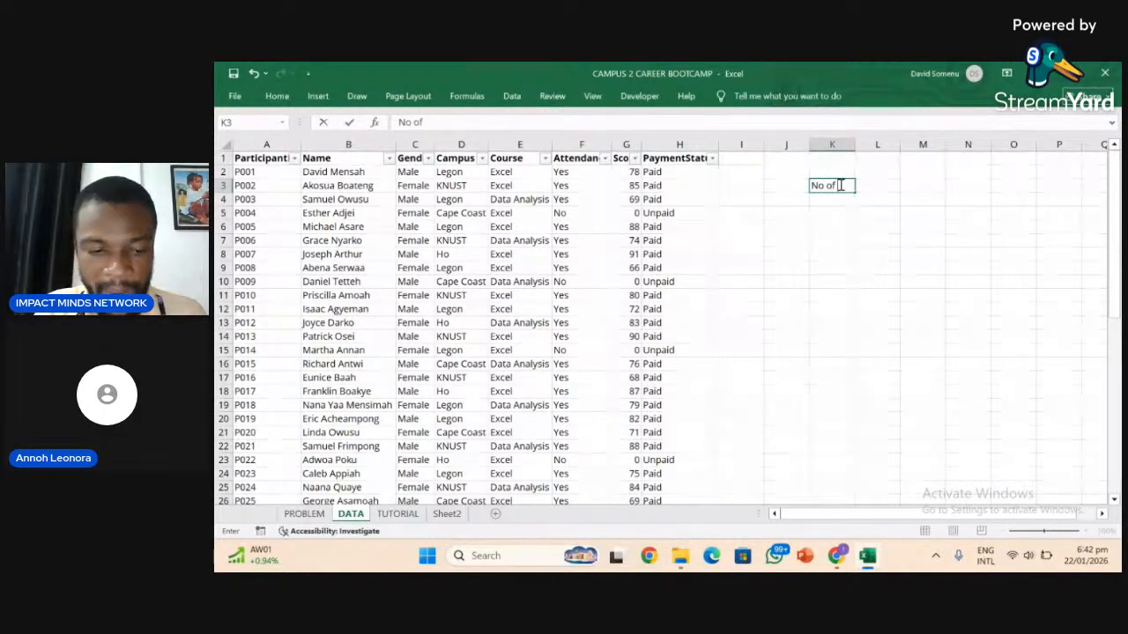
{"action": "type", "text": " partici"}
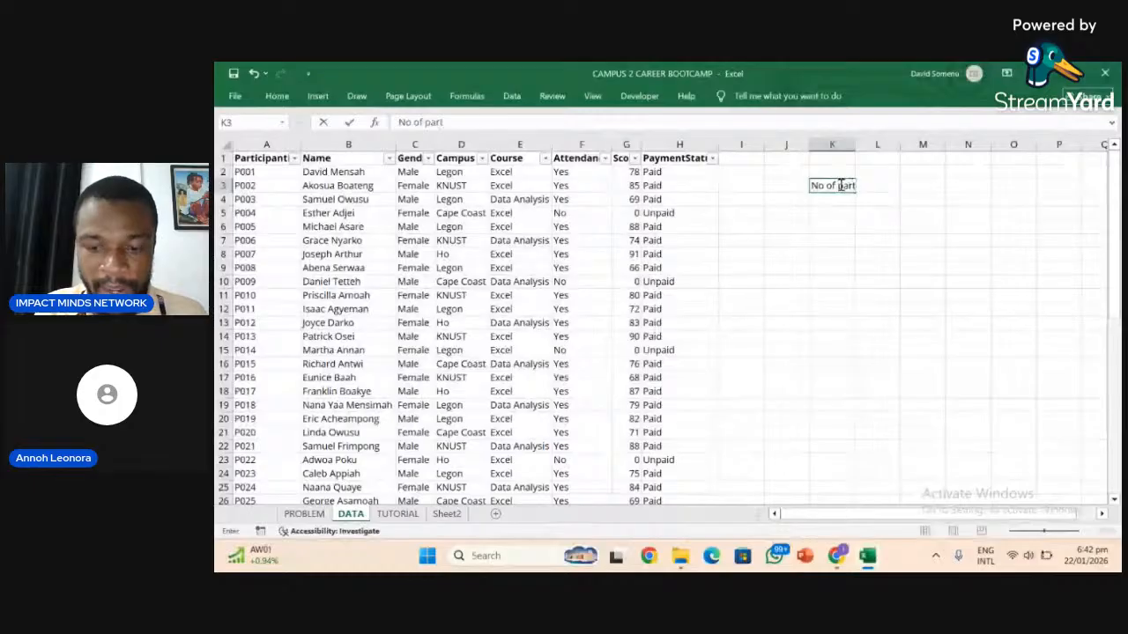
{"action": "type", "text": "panrn"}
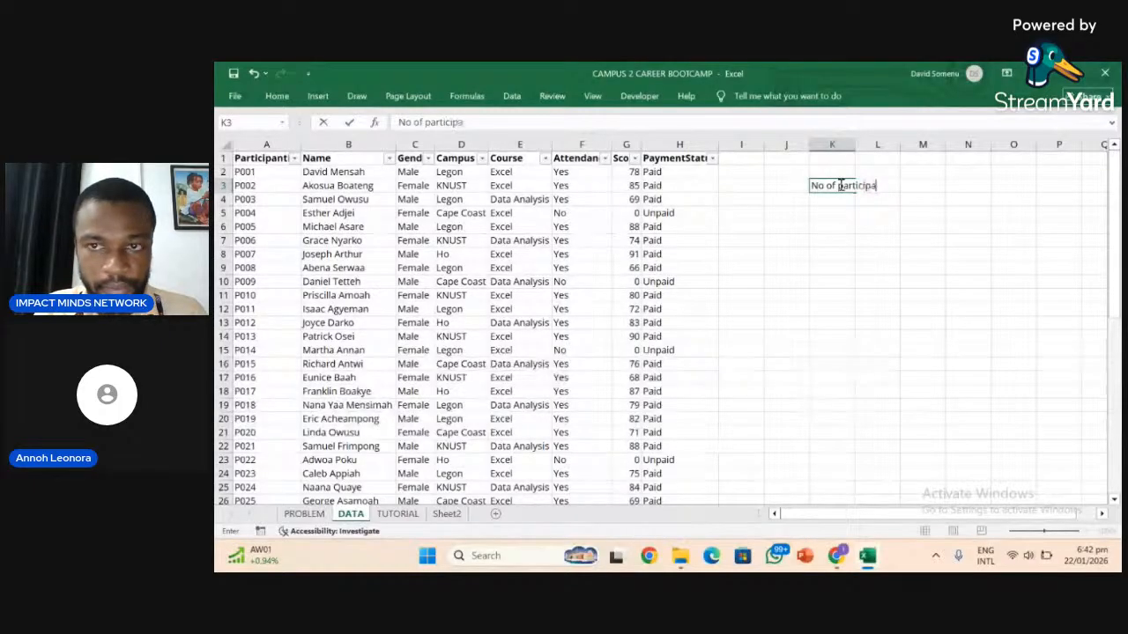
{"action": "key", "text": "BackSpace"}
{"action": "key", "text": "BackSpace"}
{"action": "type", "text": "t"}
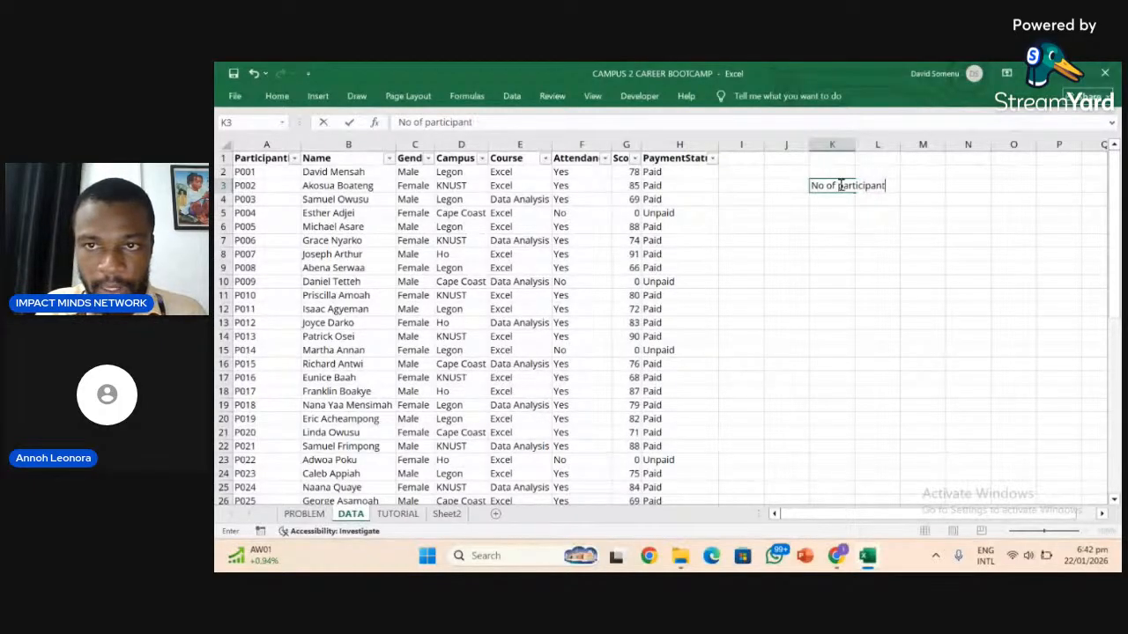
{"action": "type", "text": "s attended"}
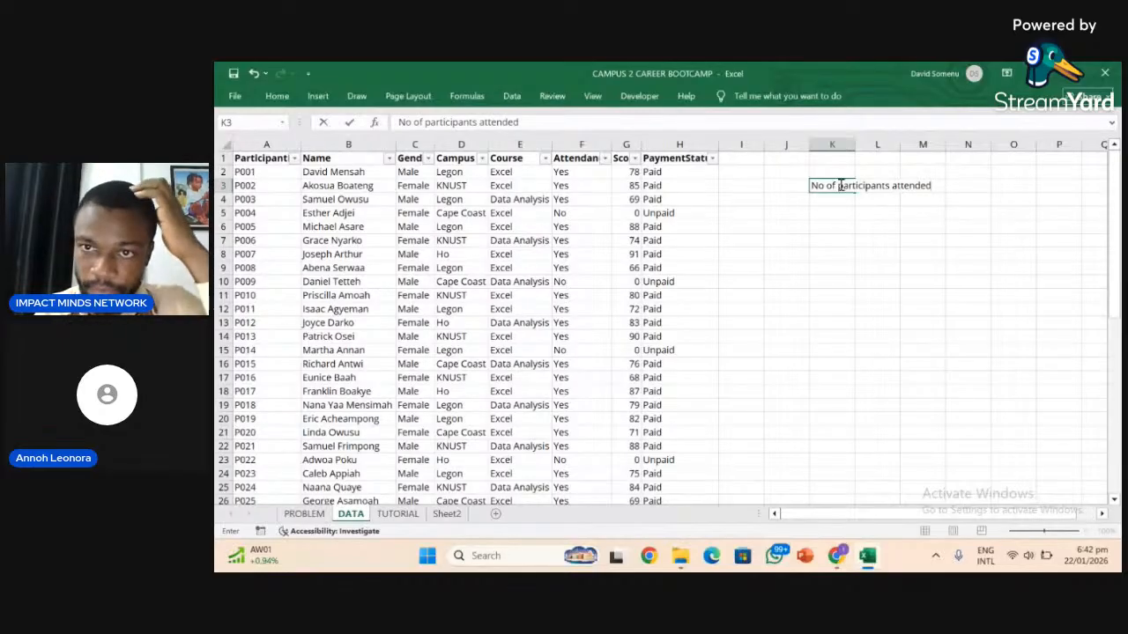
{"action": "key", "text": "Return"}
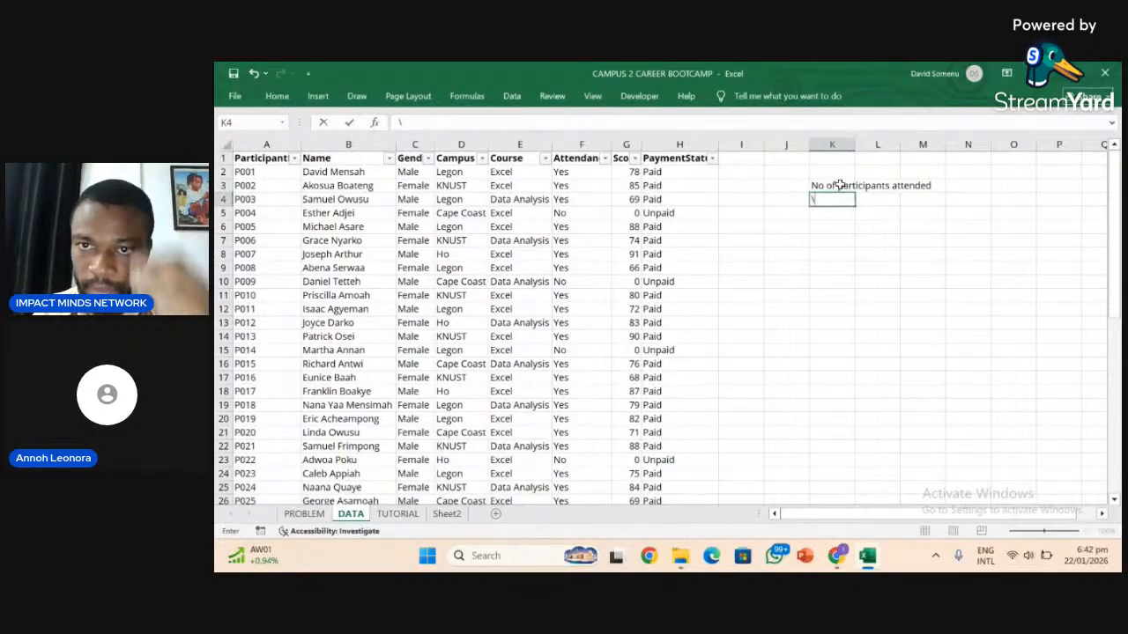
{"action": "type", "text": "\\"}
{"action": "key", "text": "Escape"}
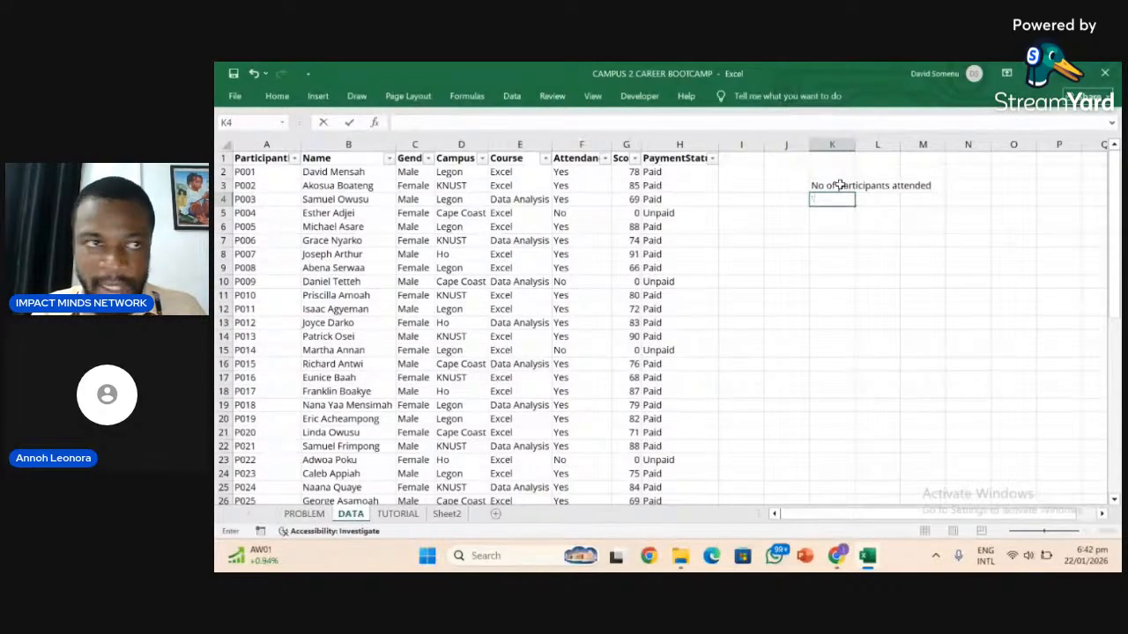
Make the "No of participants attended" label in cell K3 bold.
{"action": "left_click", "coordinate": [837, 185]}
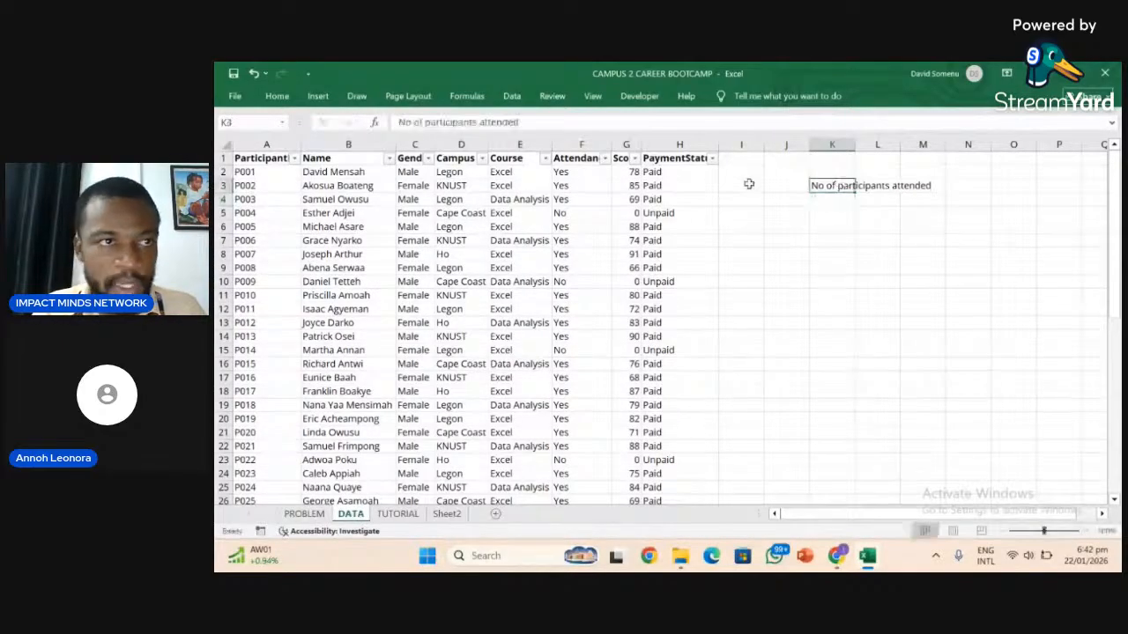
{"action": "left_click", "coordinate": [276, 99]}
{"action": "left_click", "coordinate": [299, 144]}
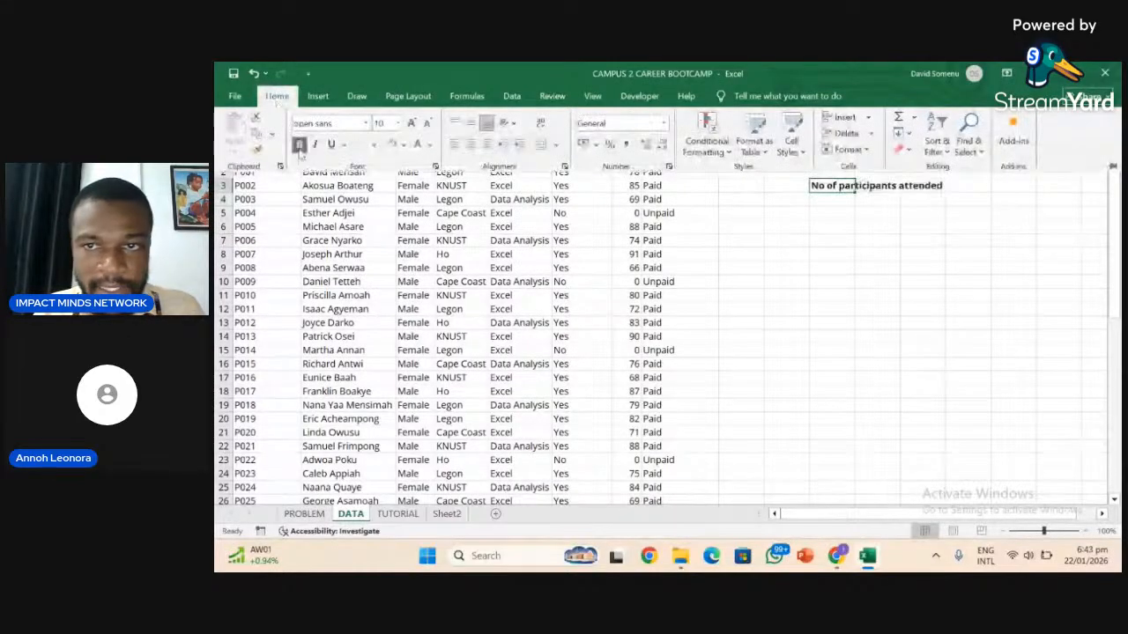
{"action": "left_click", "coordinate": [838, 205]}
{"action": "left_click", "coordinate": [837, 201]}
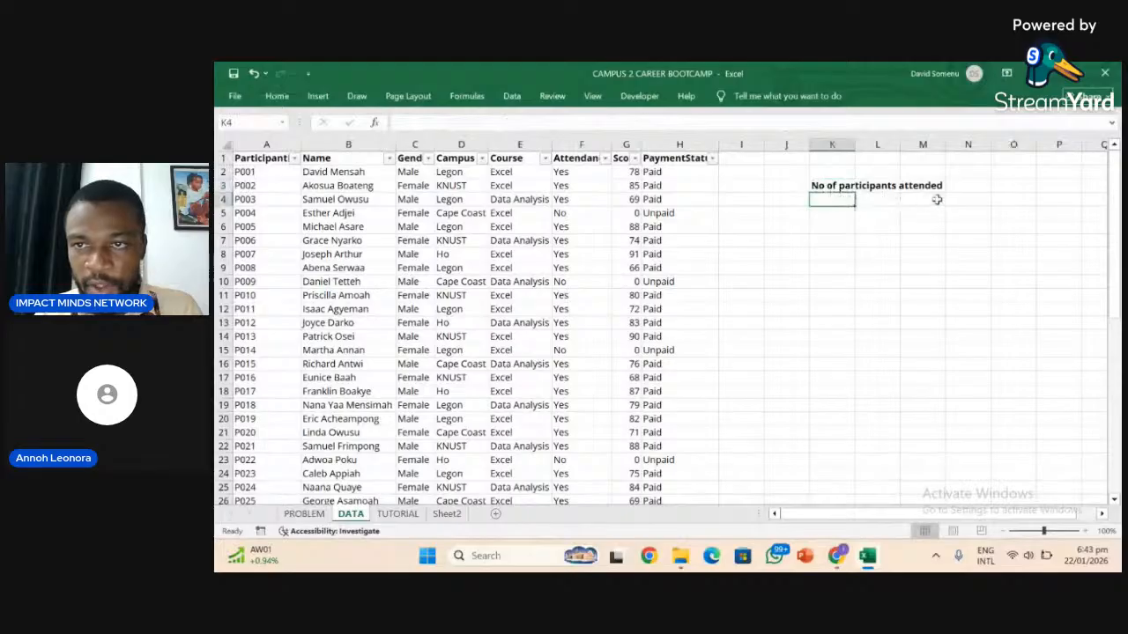
Count the participants' scores in cell N3 with the formula =COUNT(G2:G51).
{"action": "left_click", "coordinate": [966, 187]}
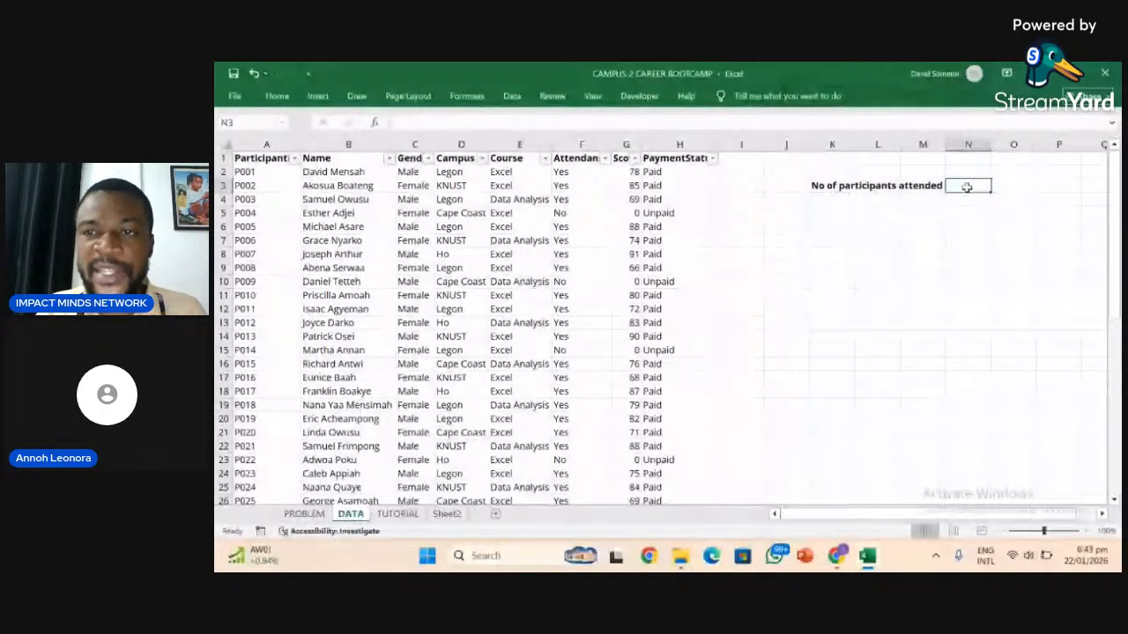
{"action": "type", "text": "="}
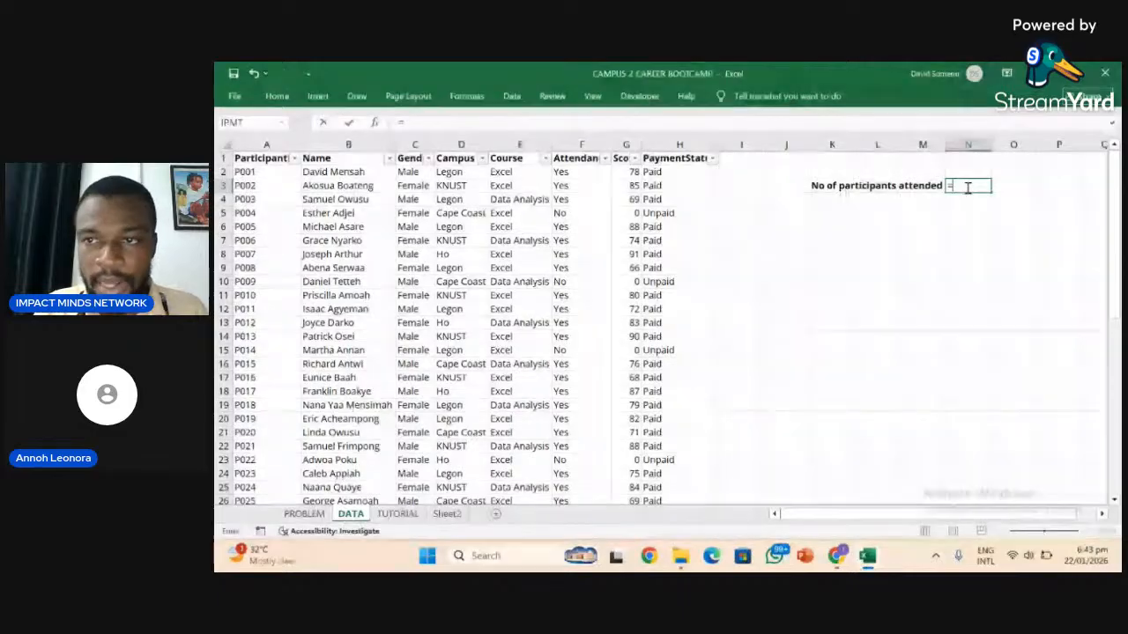
{"action": "type", "text": "cou"}
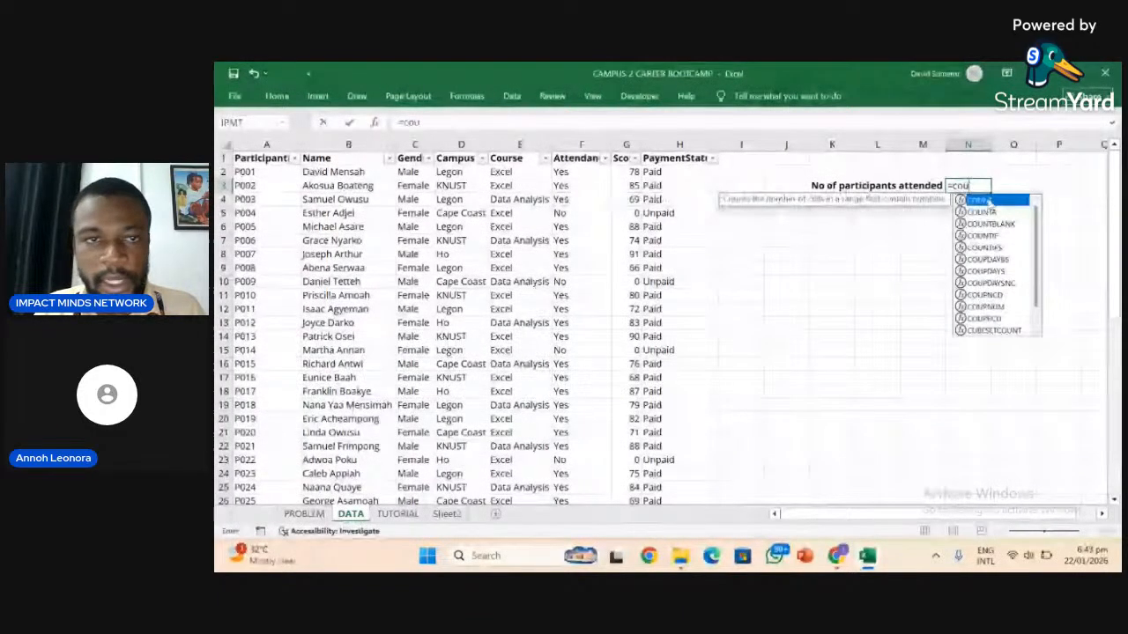
{"action": "key", "text": "Tab"}
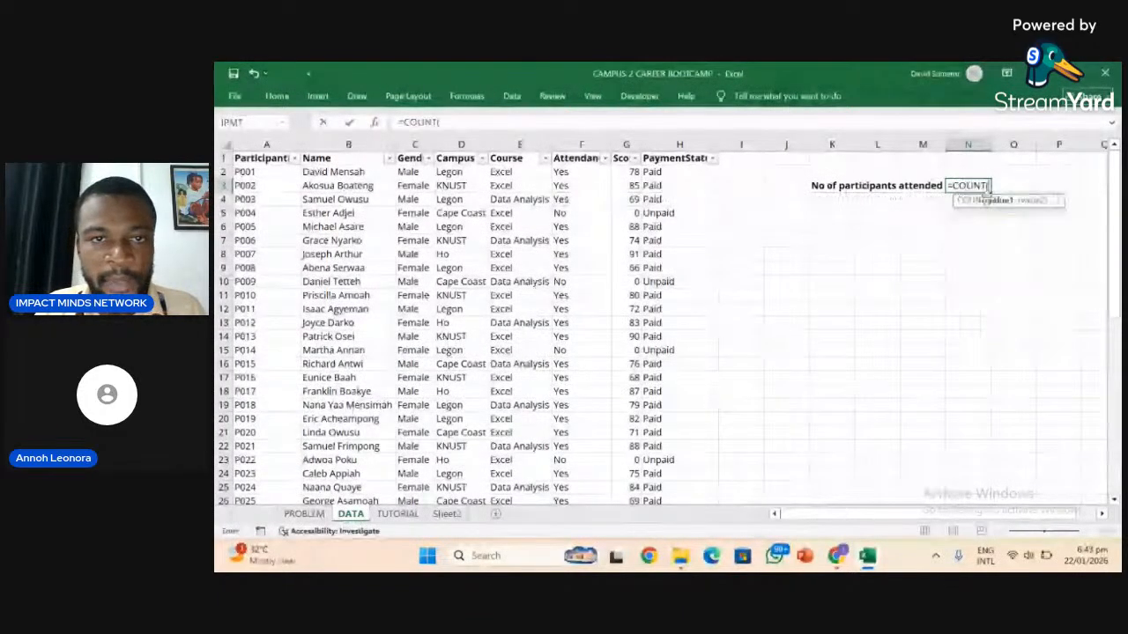
{"action": "left_click", "coordinate": [628, 172]}
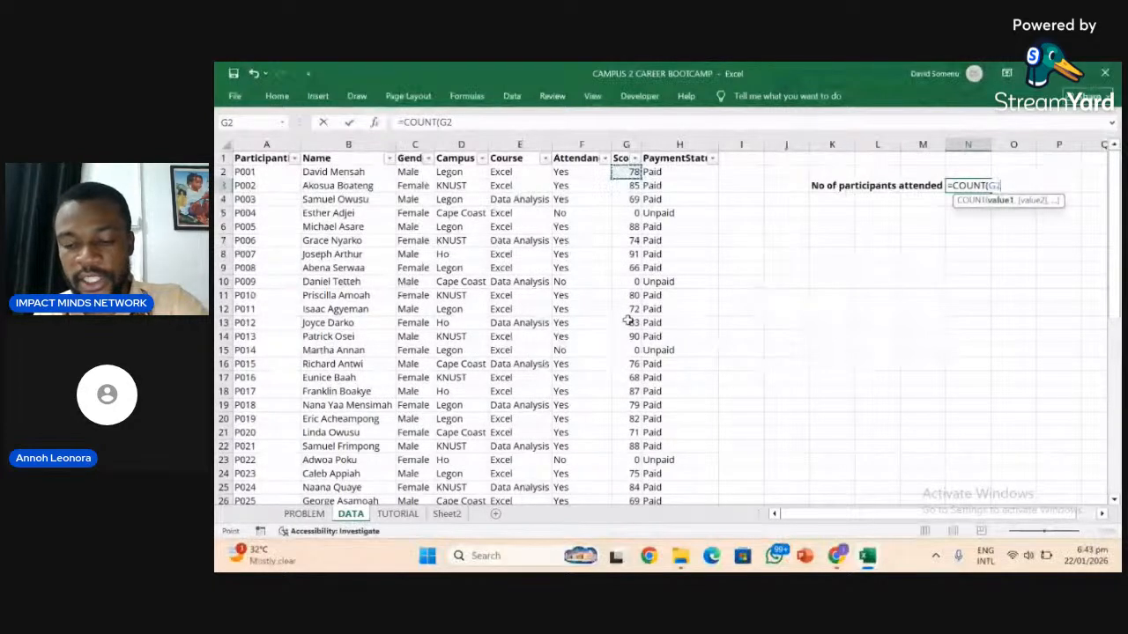
{"action": "key", "text": "ctrl+shift+Down"}
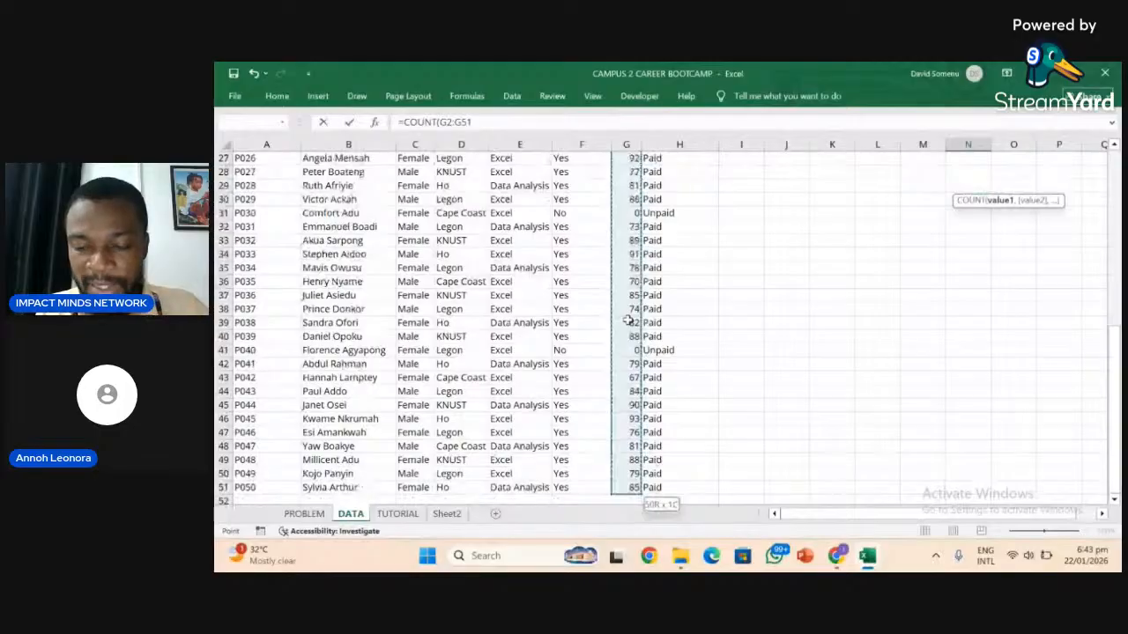
{"action": "key", "text": "Return"}
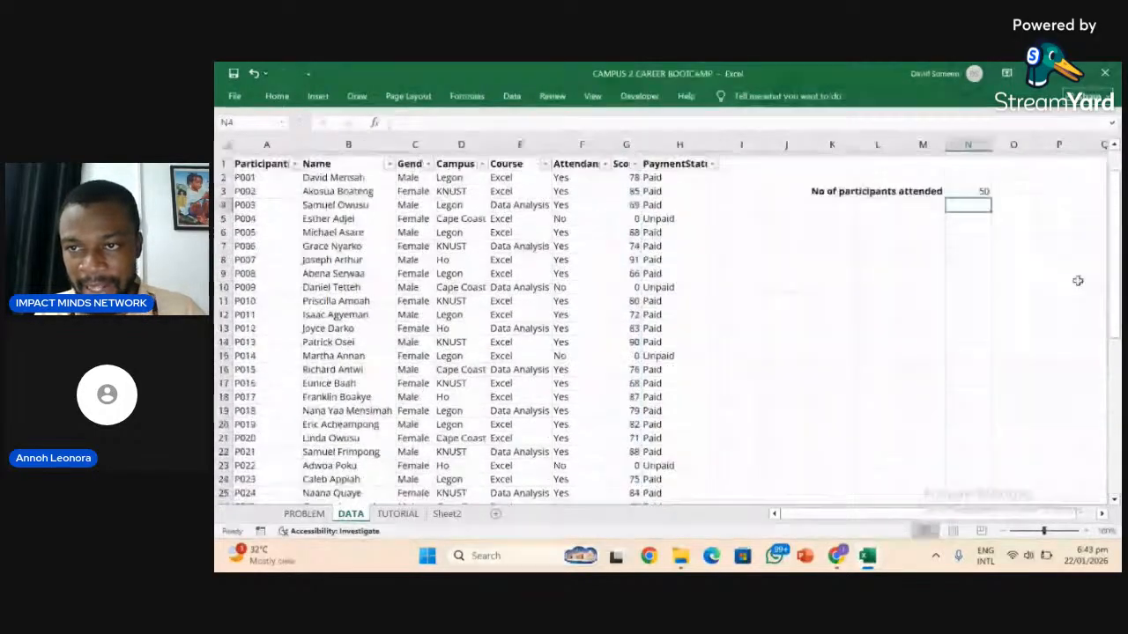
{"action": "left_click", "coordinate": [970, 185]}
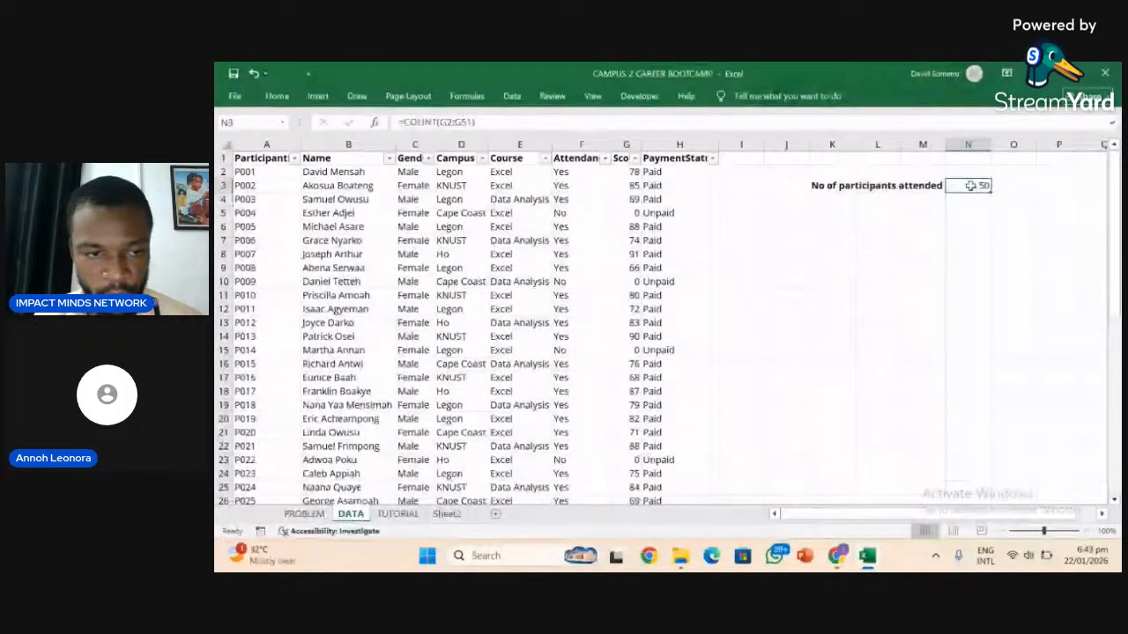
Check the question about the campus with the highest attendance on the PROBLEM sheet and return to cell K5 of the DATA sheet.
{"action": "left_click", "coordinate": [304, 514]}
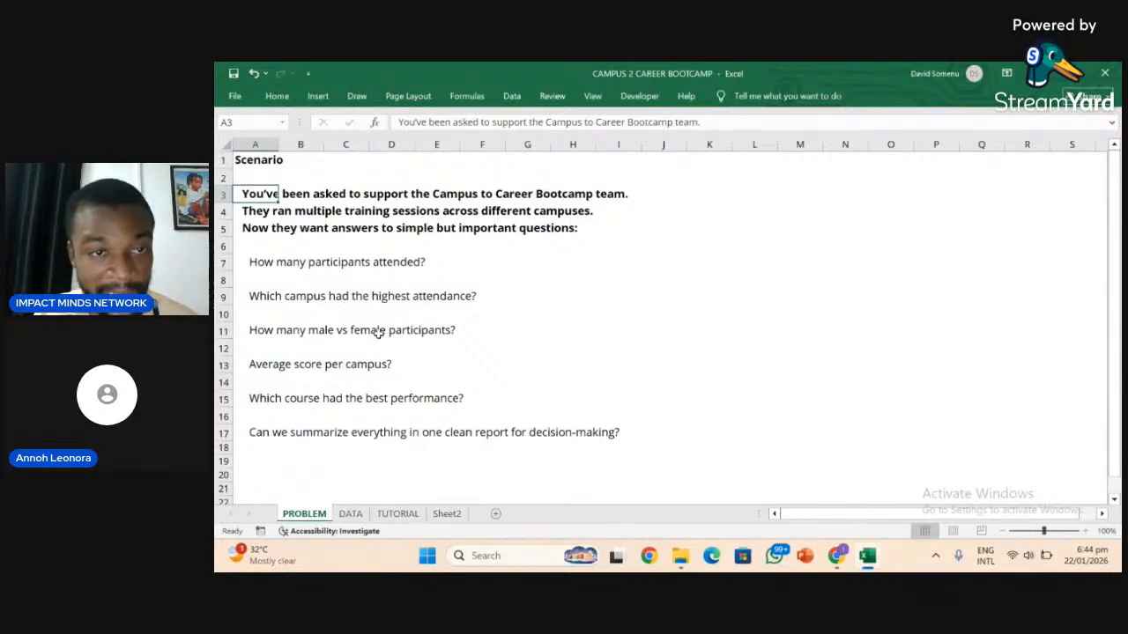
{"action": "left_click", "coordinate": [350, 516]}
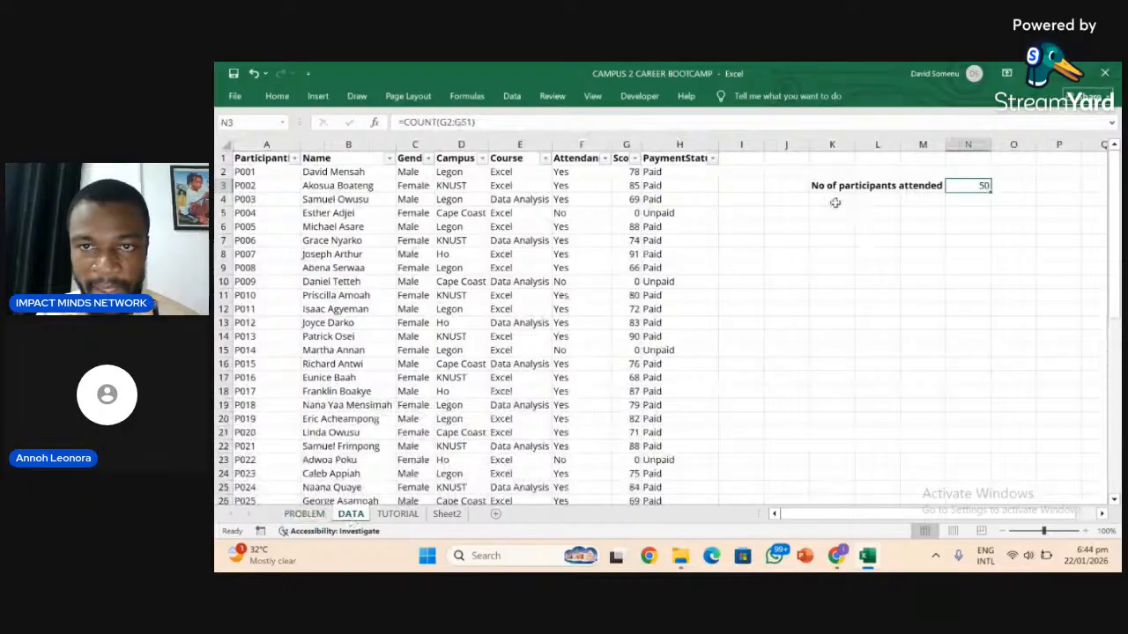
{"action": "left_click", "coordinate": [306, 515]}
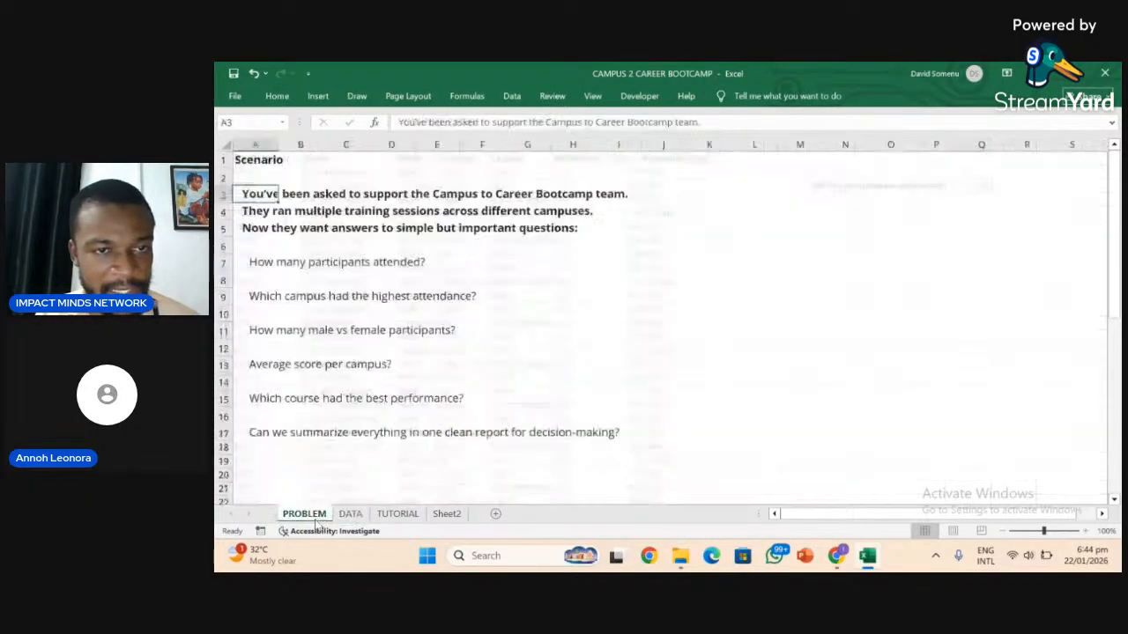
{"action": "left_click", "coordinate": [269, 296]}
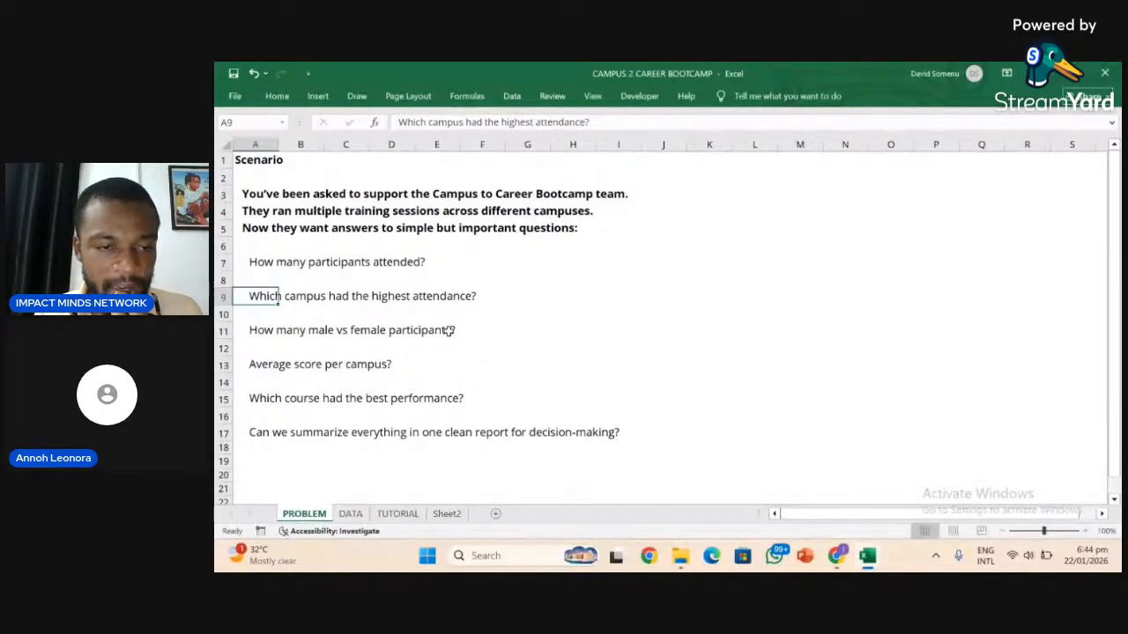
{"action": "left_click", "coordinate": [351, 513]}
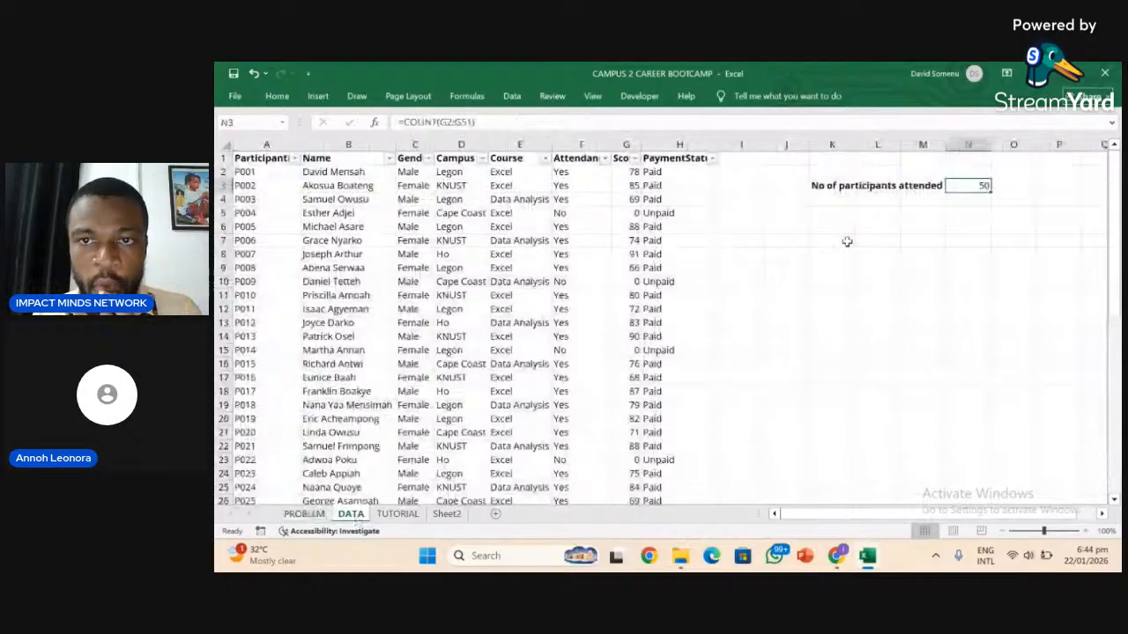
{"action": "left_click", "coordinate": [832, 212]}
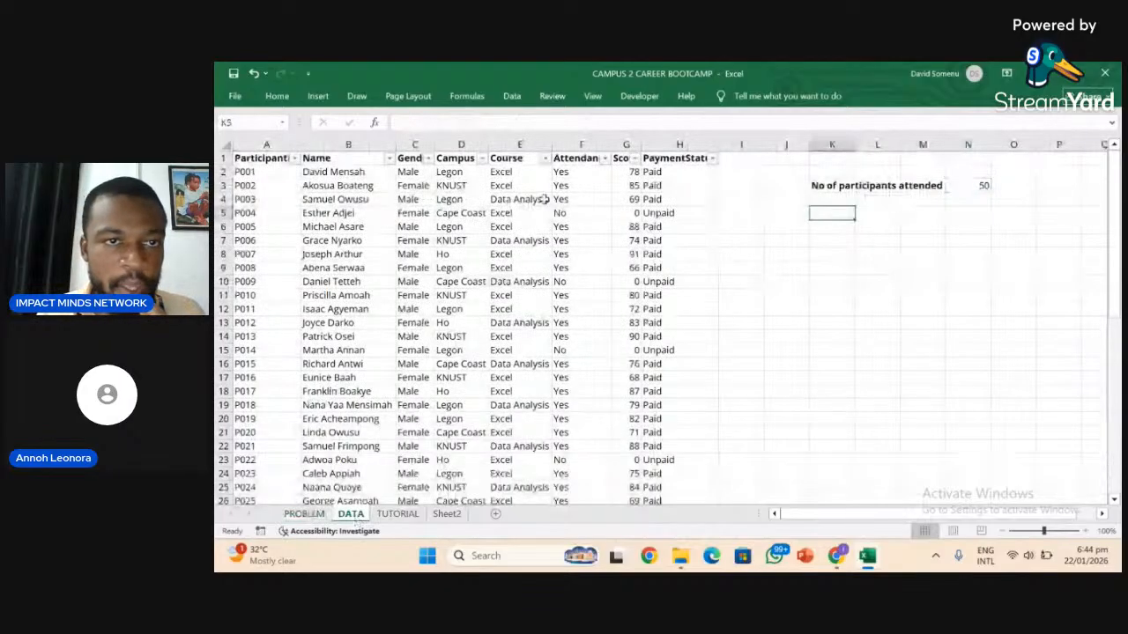
Copy the whole Campus column, including its header, from D1:D51 and paste it starting at cell K4.
{"action": "left_click", "coordinate": [447, 162]}
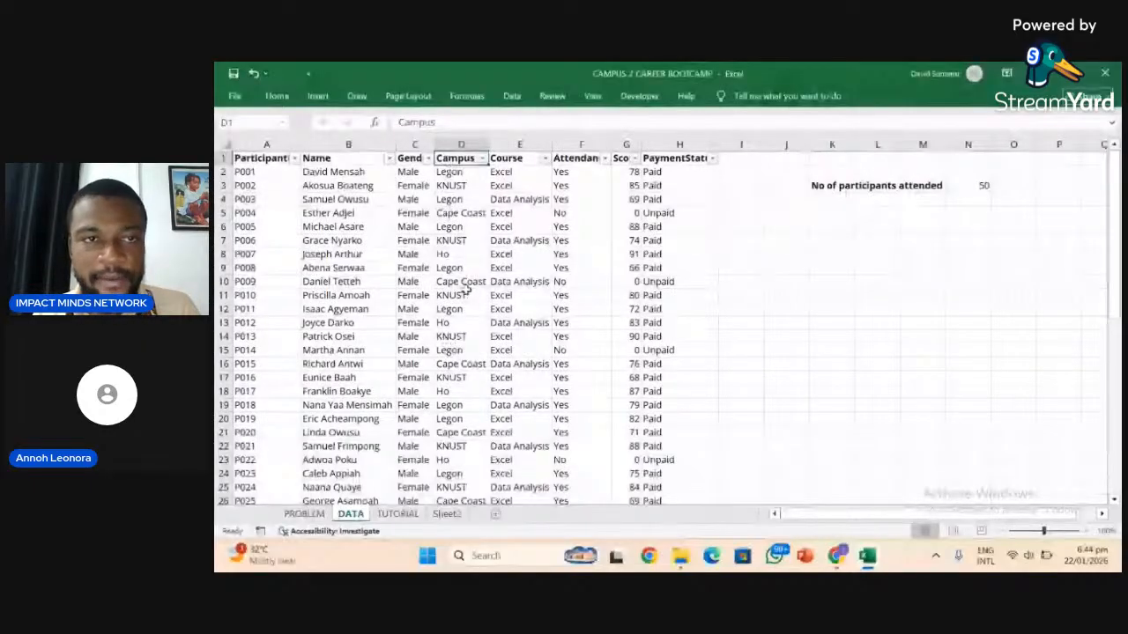
{"action": "key", "text": "ctrl+shift+Down"}
{"action": "key", "text": "ctrl+c"}
{"action": "left_click", "coordinate": [465, 293]}
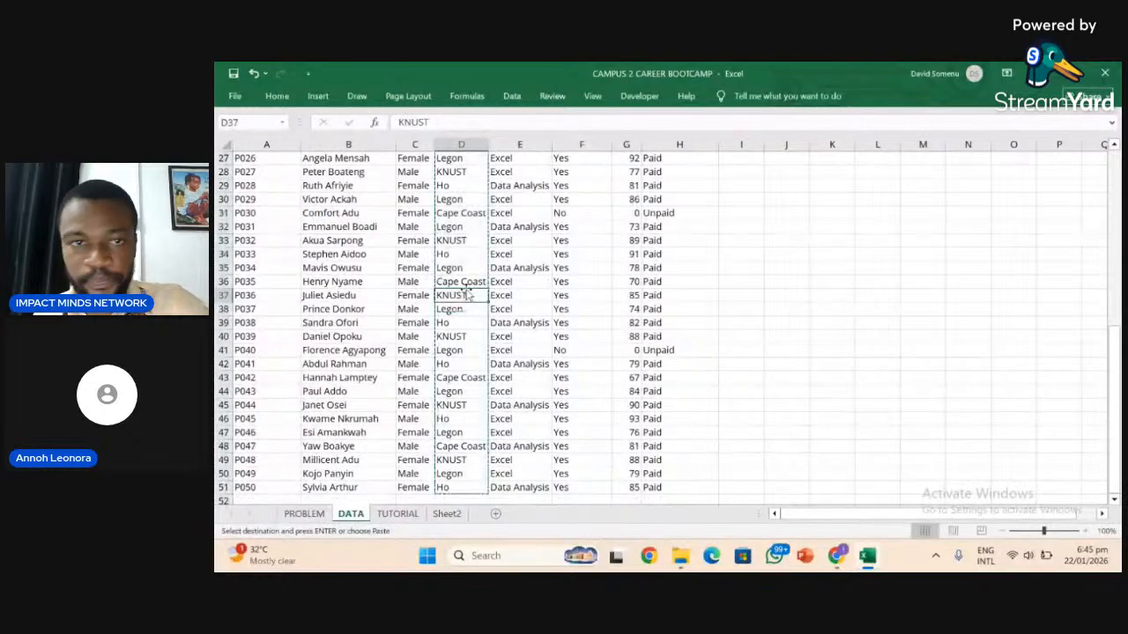
{"action": "scroll", "coordinate": [466, 291], "scroll_direction": "up", "scroll_amount": 8}
{"action": "scroll", "coordinate": [465, 289], "scroll_direction": "up", "scroll_amount": 1}
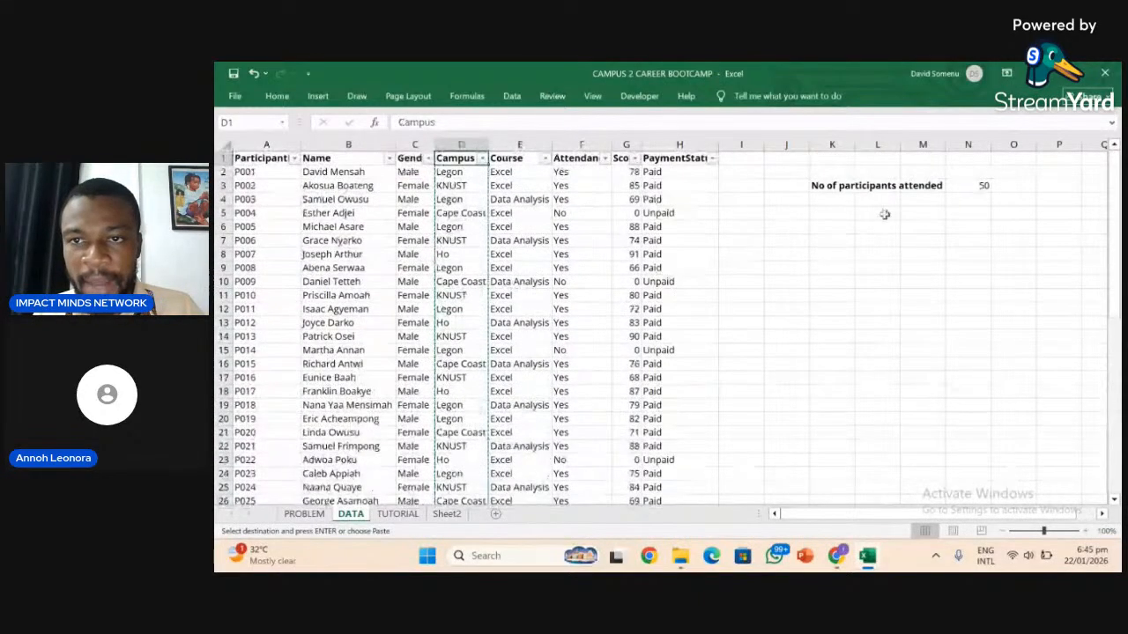
{"action": "left_click", "coordinate": [830, 203]}
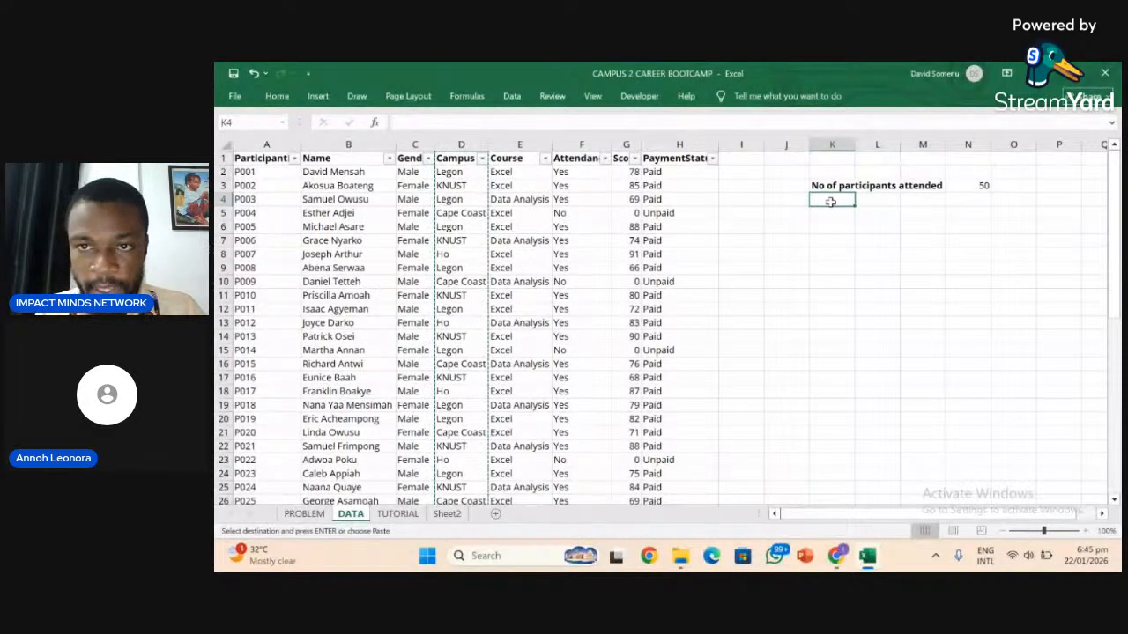
{"action": "key", "text": "ctrl+v"}
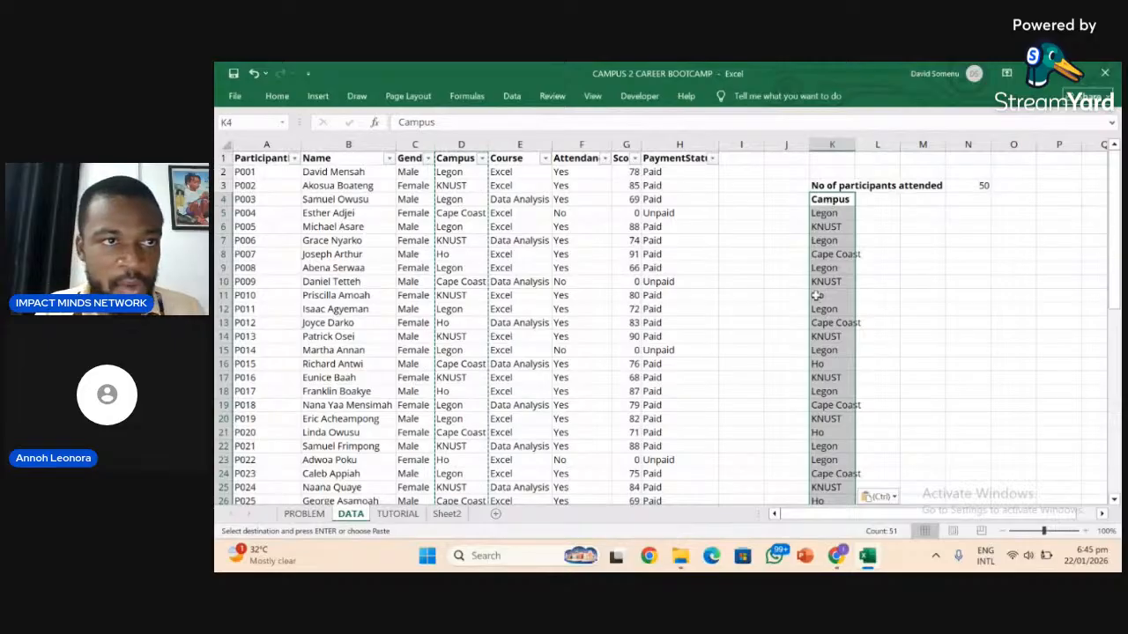
Remove duplicates from the pasted Campus list in column K, treating the first row as a header, and check the remaining campus names.
{"action": "left_click", "coordinate": [282, 99]}
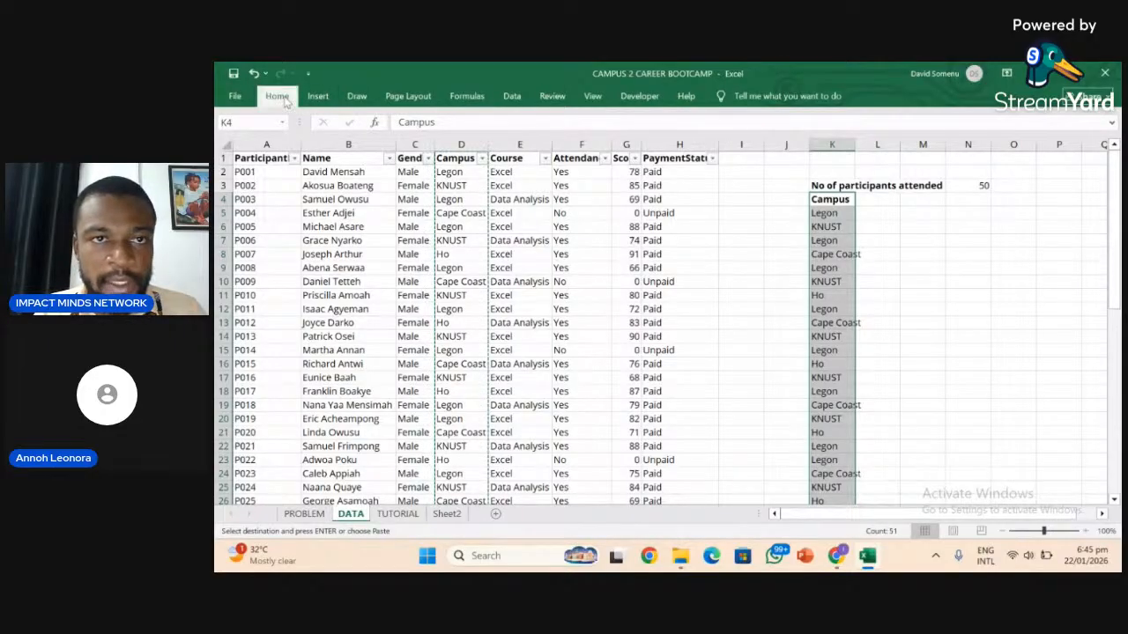
{"action": "left_click", "coordinate": [512, 97]}
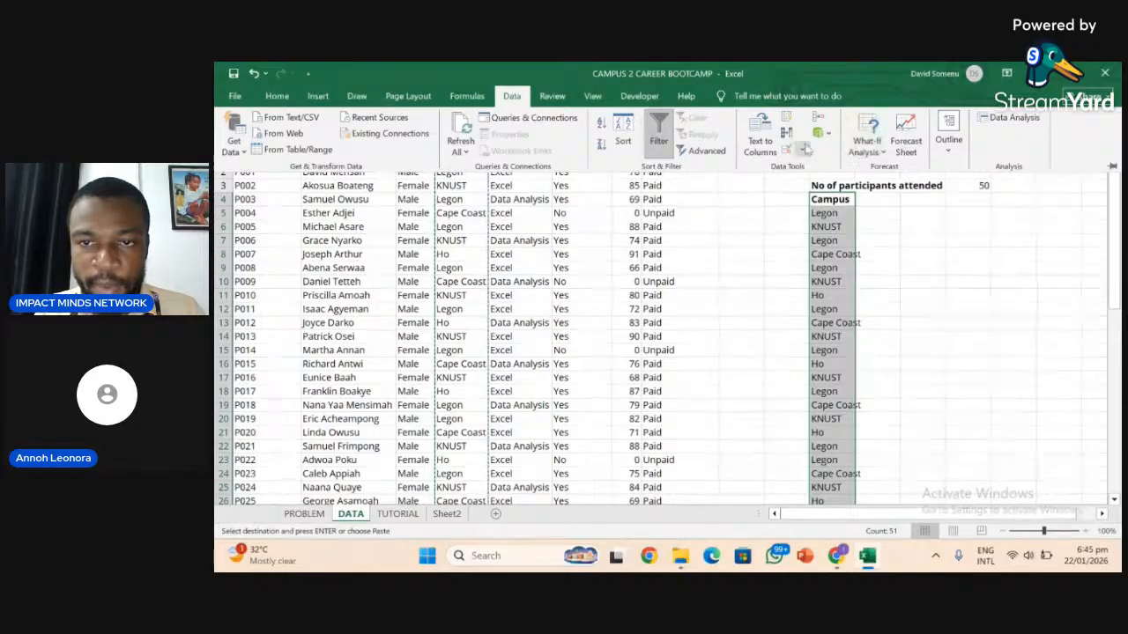
{"action": "left_click", "coordinate": [788, 135]}
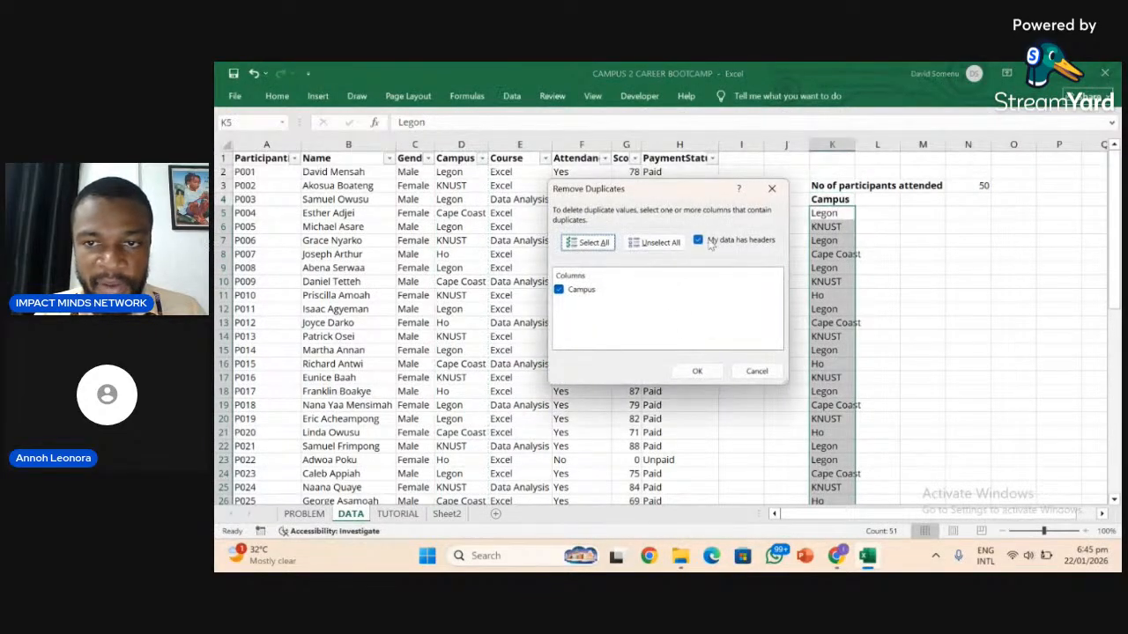
{"action": "left_click", "coordinate": [692, 372]}
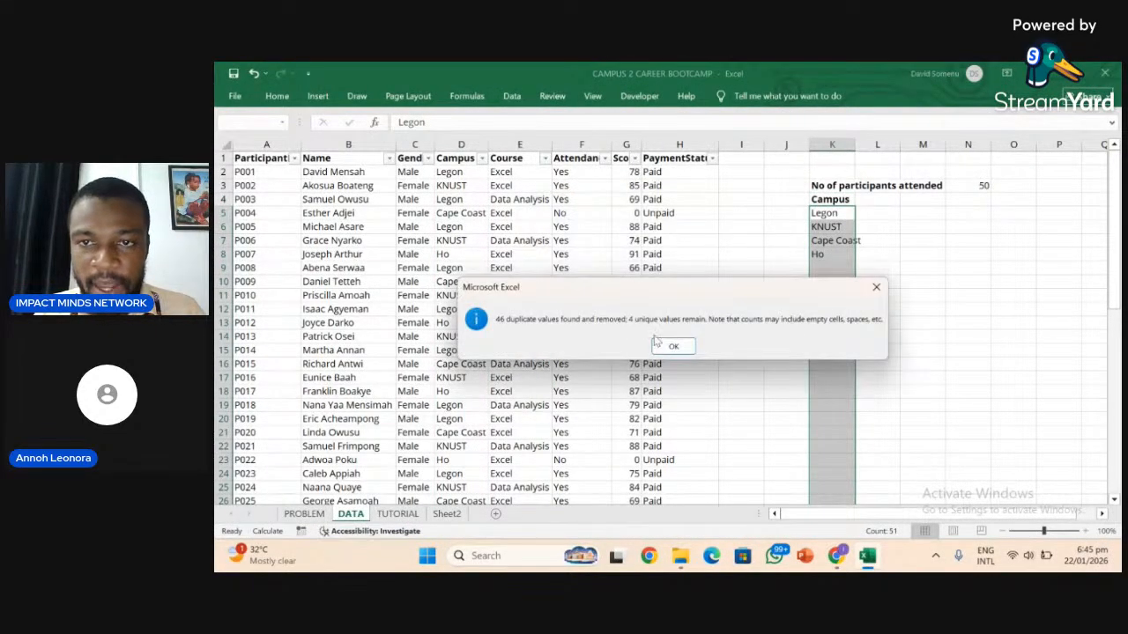
{"action": "left_click", "coordinate": [669, 348]}
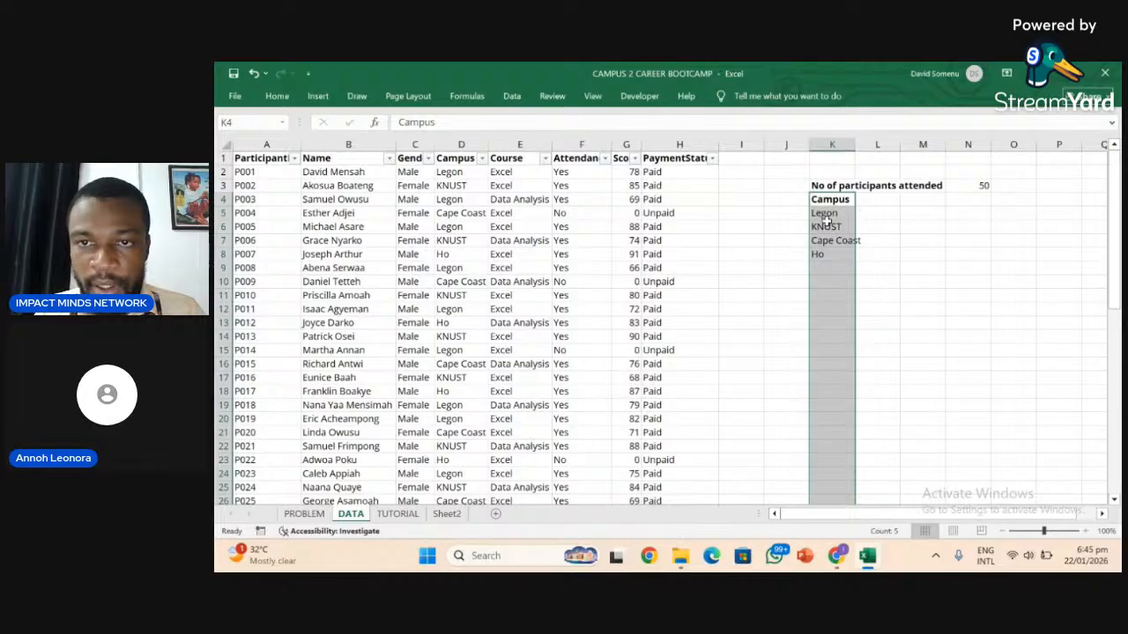
{"action": "left_click", "coordinate": [828, 228]}
{"action": "left_click", "coordinate": [826, 212]}
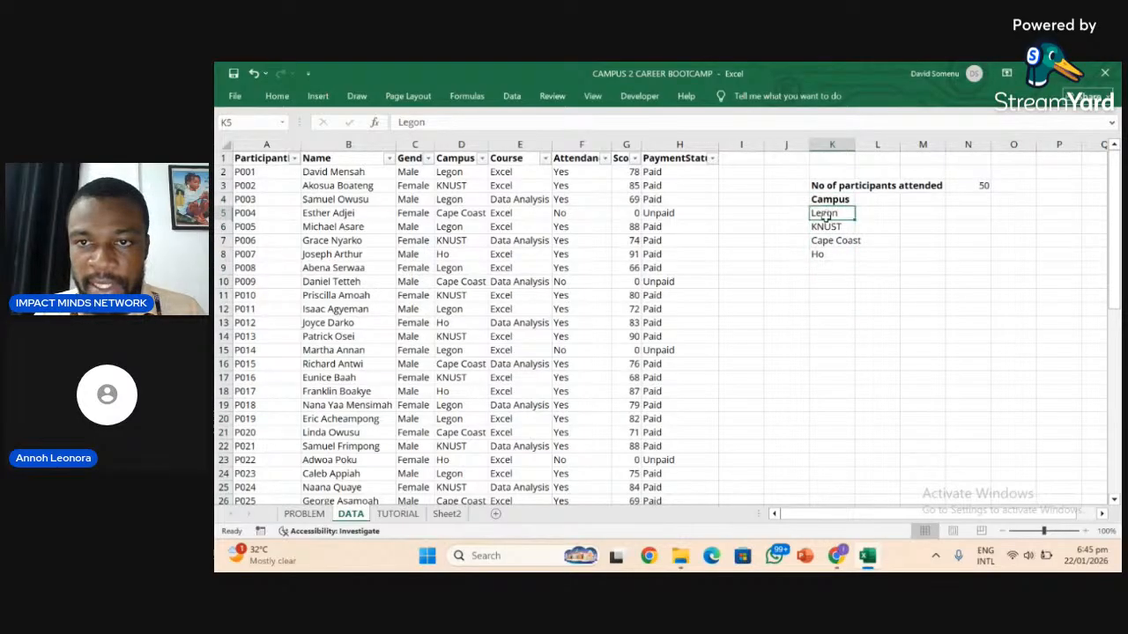
{"action": "left_click", "coordinate": [824, 227]}
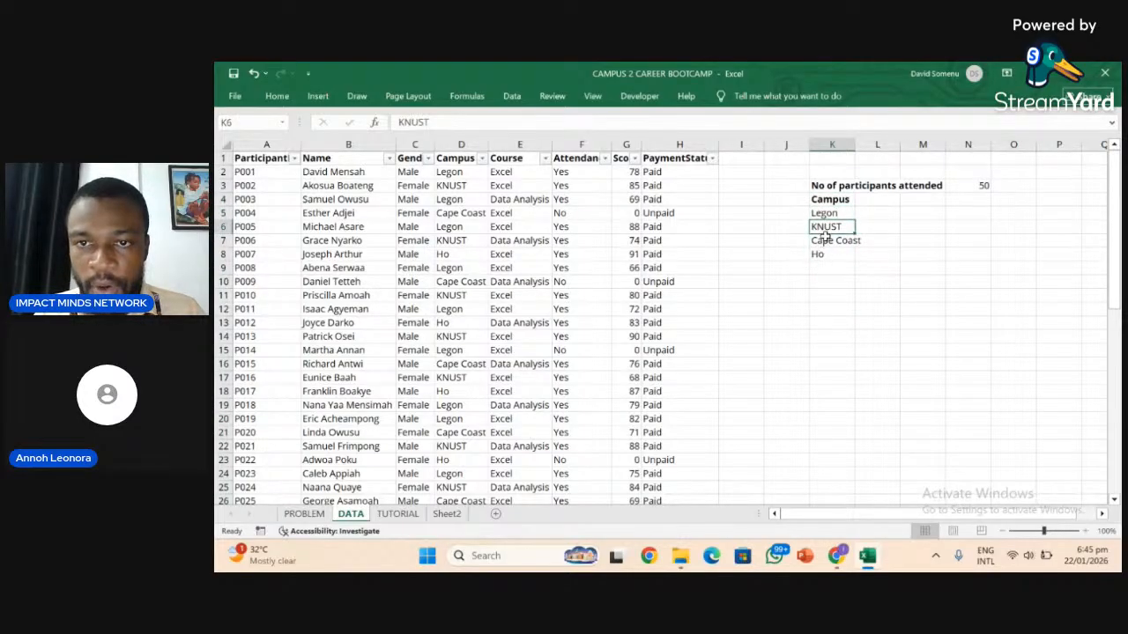
{"action": "left_click", "coordinate": [824, 241]}
{"action": "left_click", "coordinate": [823, 254]}
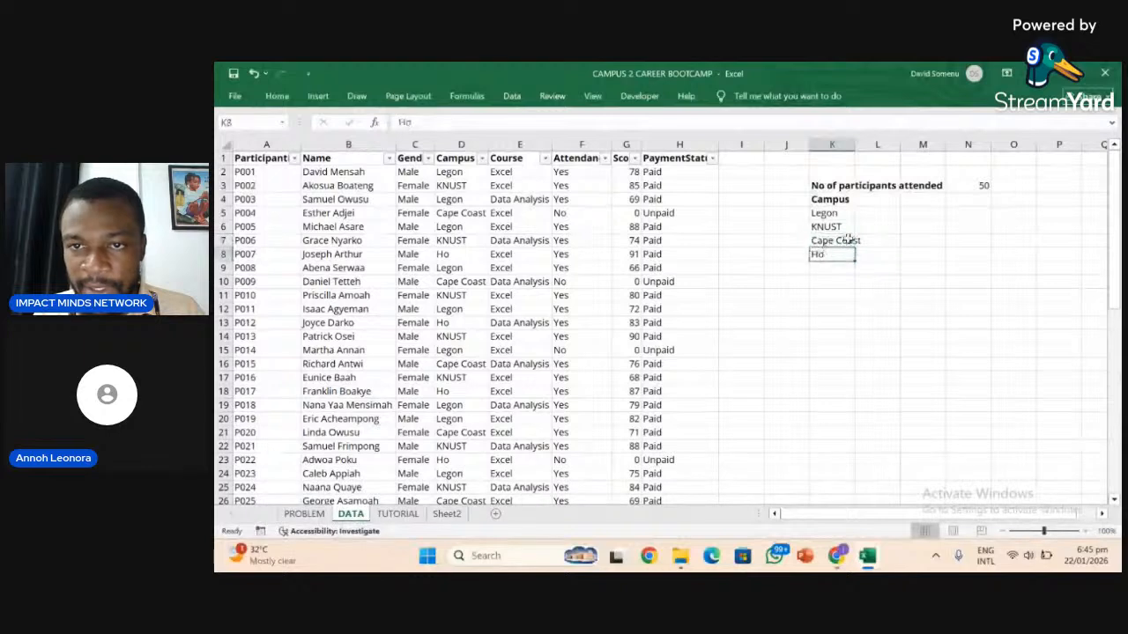
Make the campus names in K5:K8 bold and select cell L5 beside Legon.
{"action": "left_click_drag", "start_coordinate": [829, 215], "coordinate": [828, 253]}
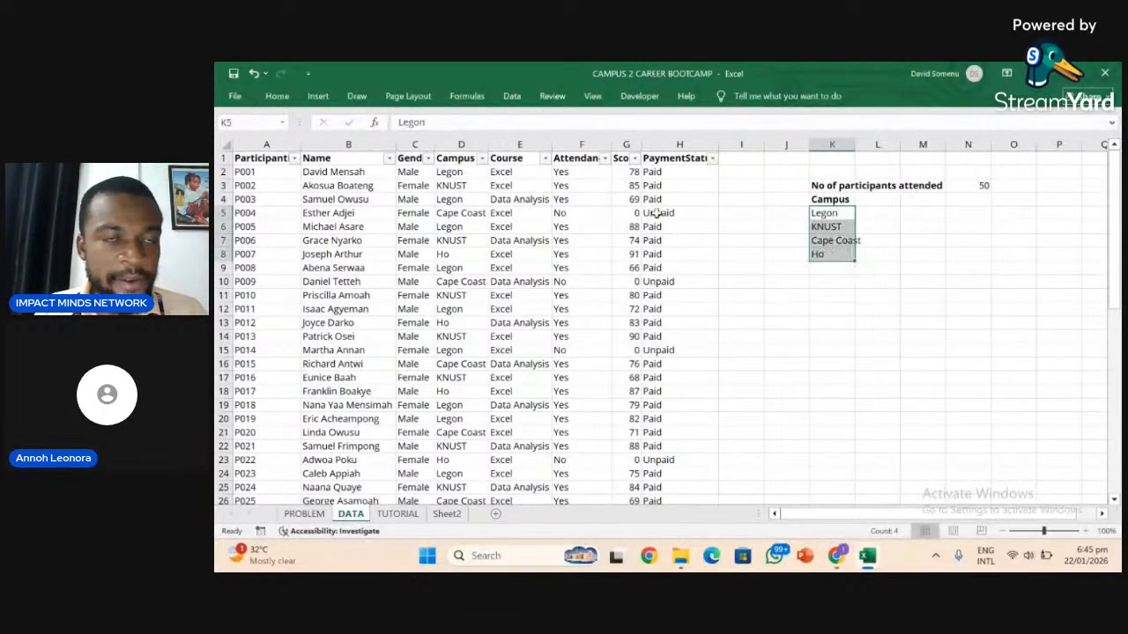
{"action": "left_click", "coordinate": [277, 96]}
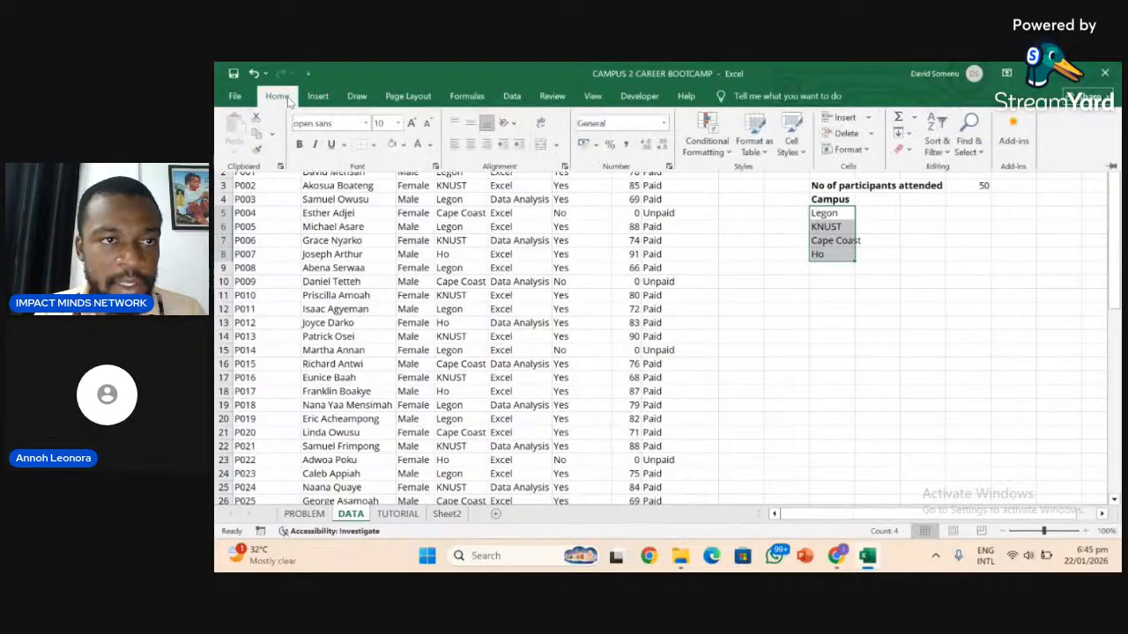
{"action": "left_click", "coordinate": [299, 146]}
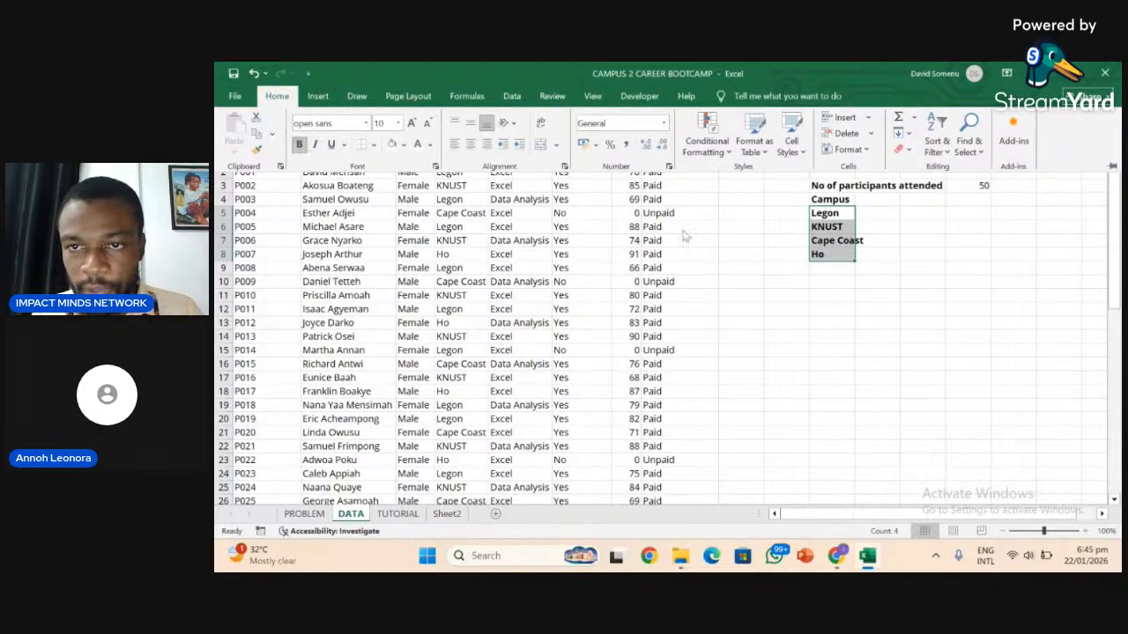
{"action": "left_click", "coordinate": [892, 212]}
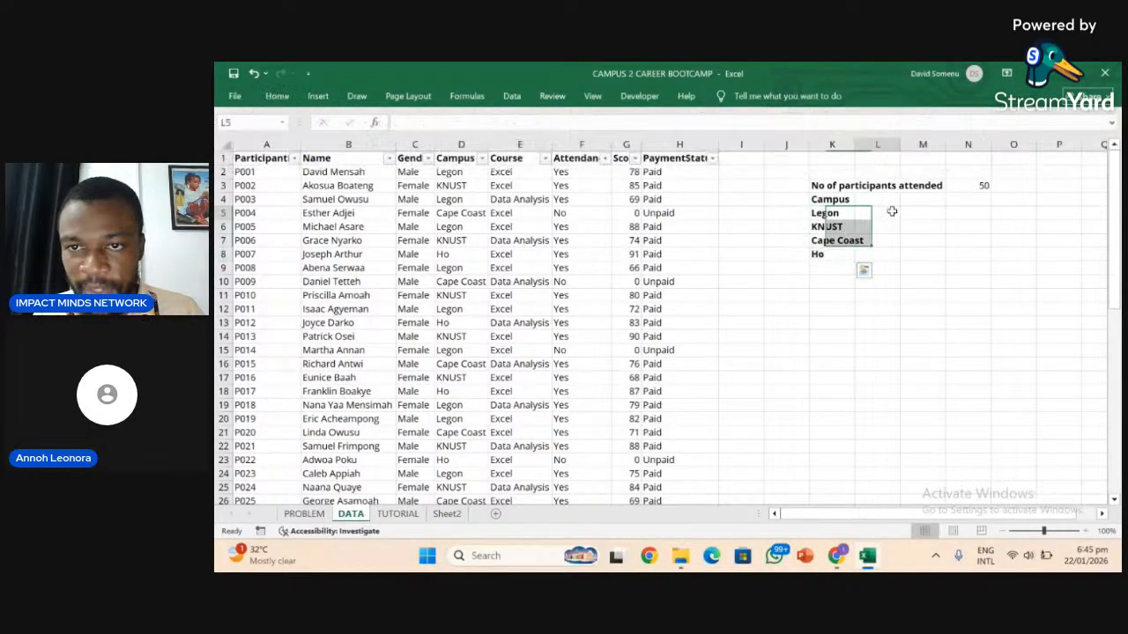
{"action": "left_click", "coordinate": [892, 213]}
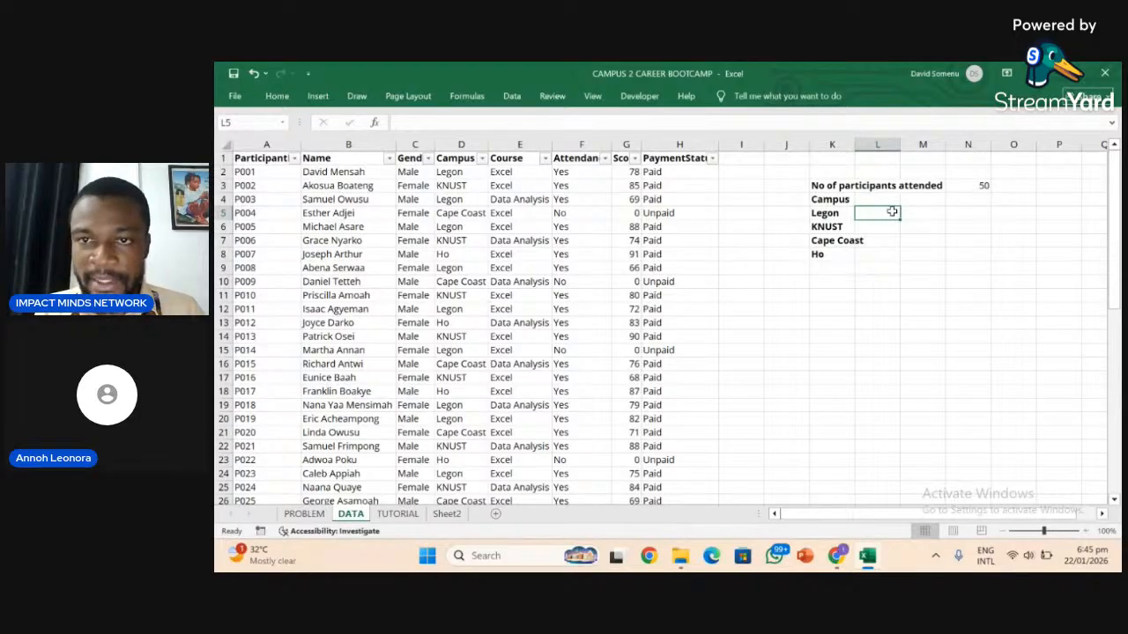
Enter a formula in L5 that counts how often the campus name in K5 occurs in the Campus column: =COUNTIF(D1:D51,K5).
{"action": "type", "text": "="}
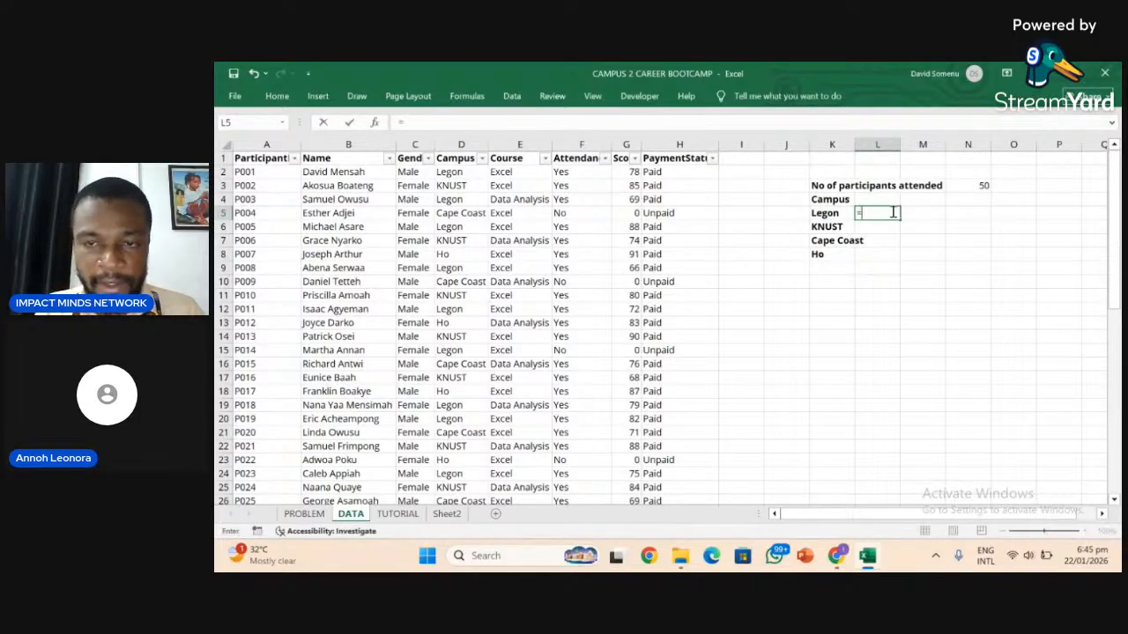
{"action": "type", "text": "counti"}
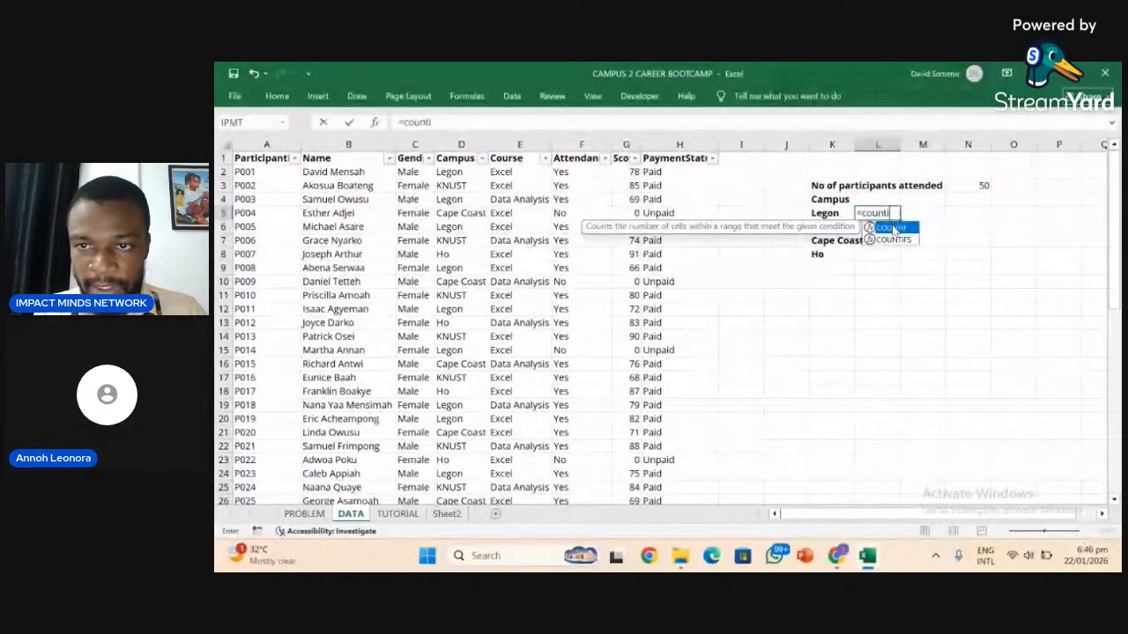
{"action": "key", "text": "Tab"}
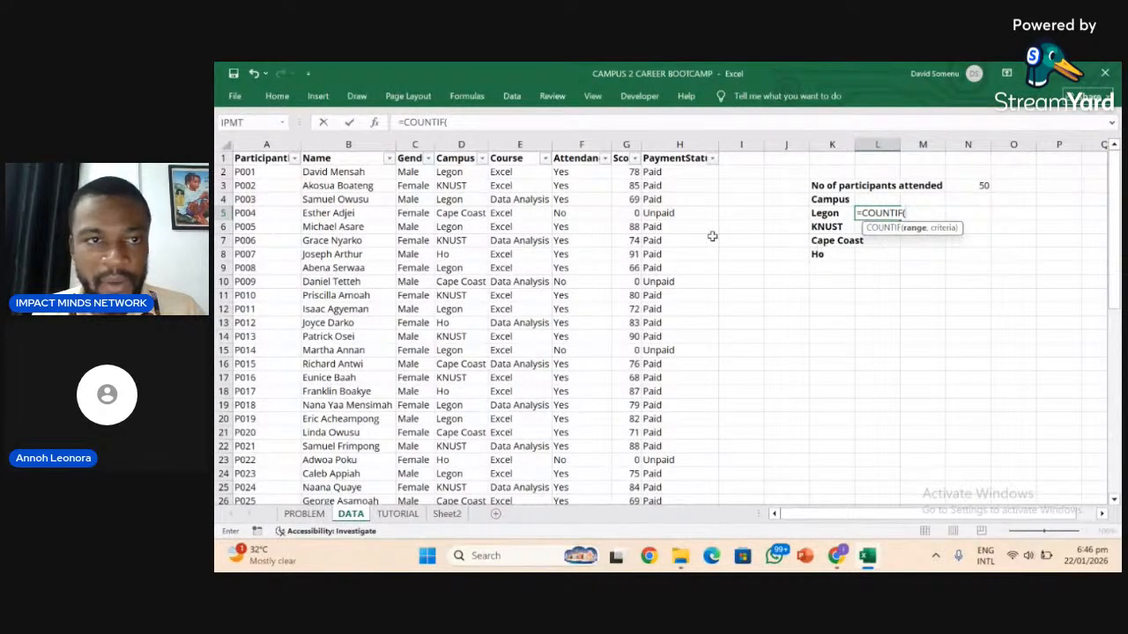
{"action": "left_click", "coordinate": [452, 158]}
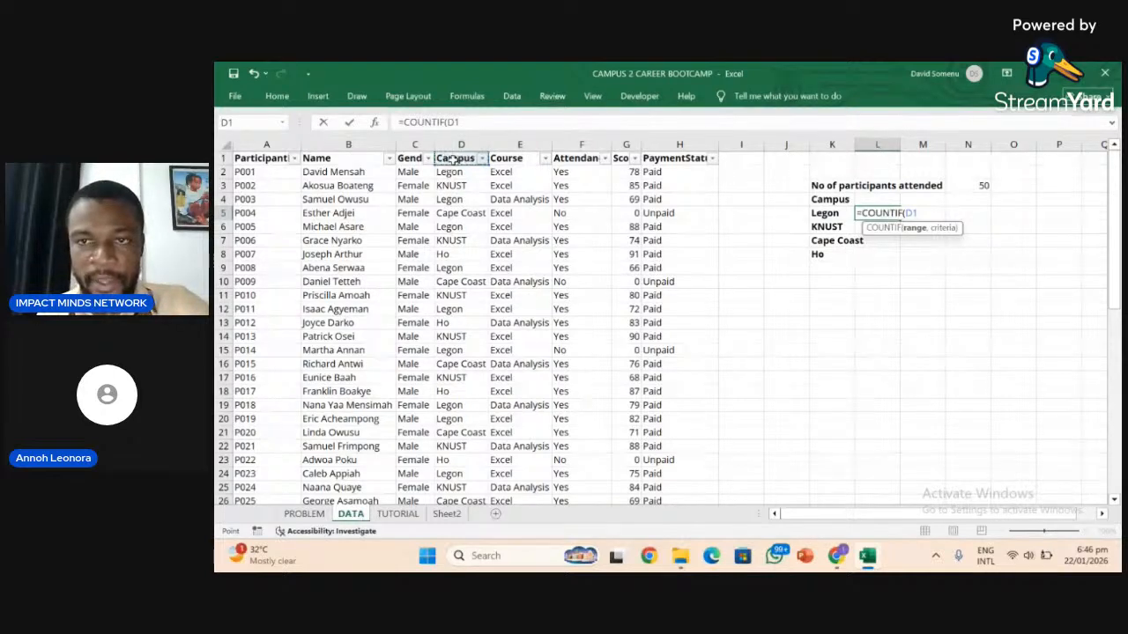
{"action": "key", "text": "ctrl+shift+Down"}
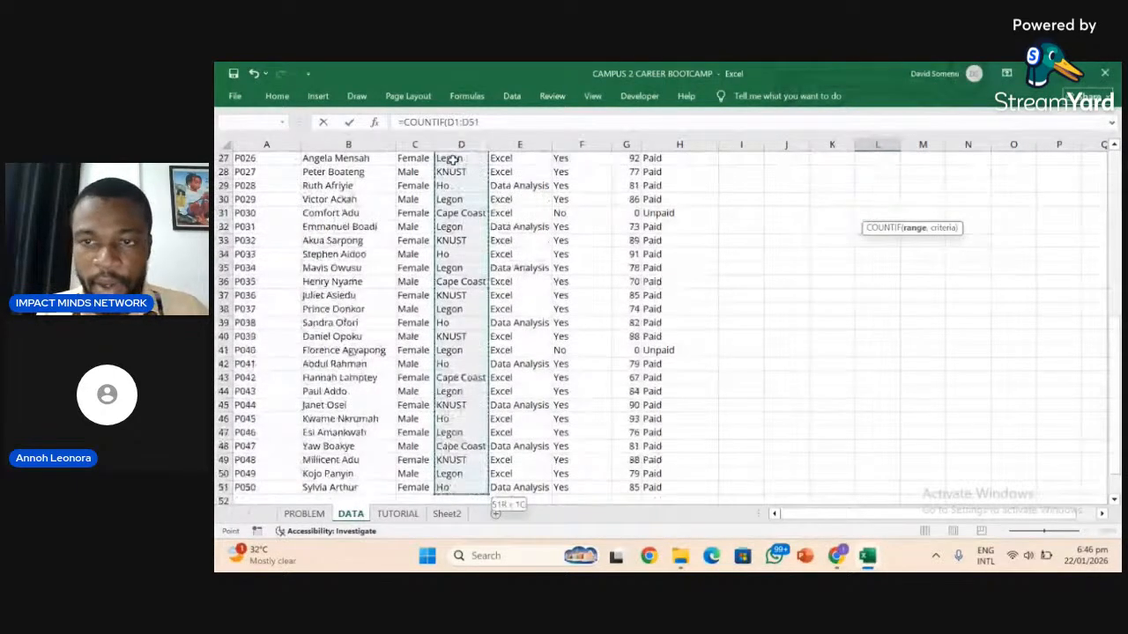
{"action": "scroll", "coordinate": [452, 158], "scroll_direction": "up", "scroll_amount": 8}
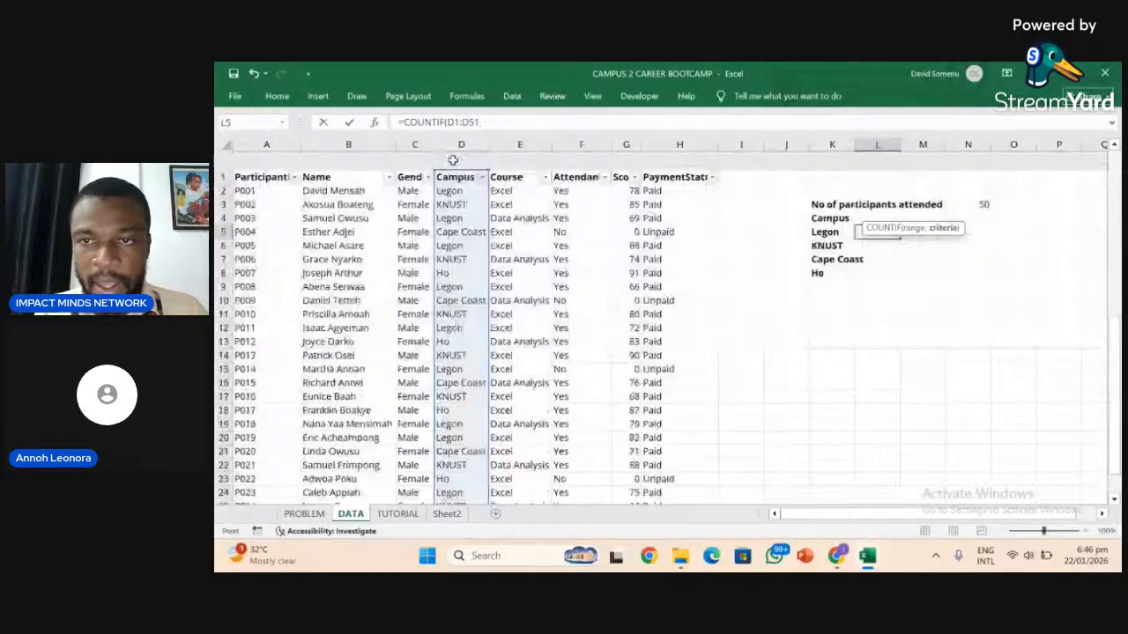
{"action": "type", "text": ","}
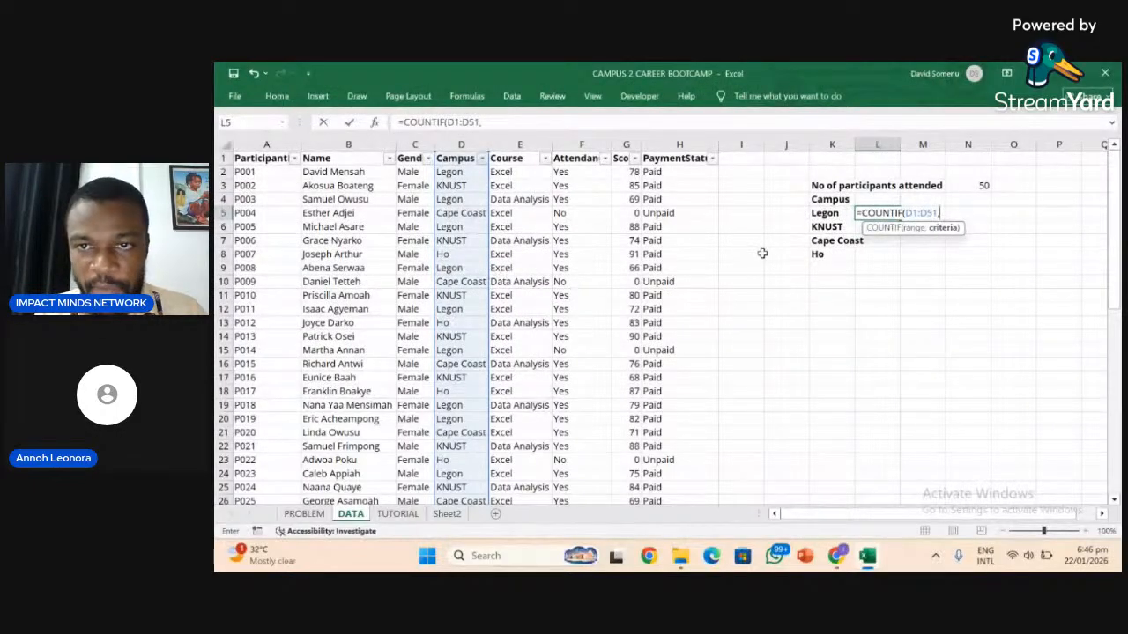
{"action": "left_click", "coordinate": [825, 214]}
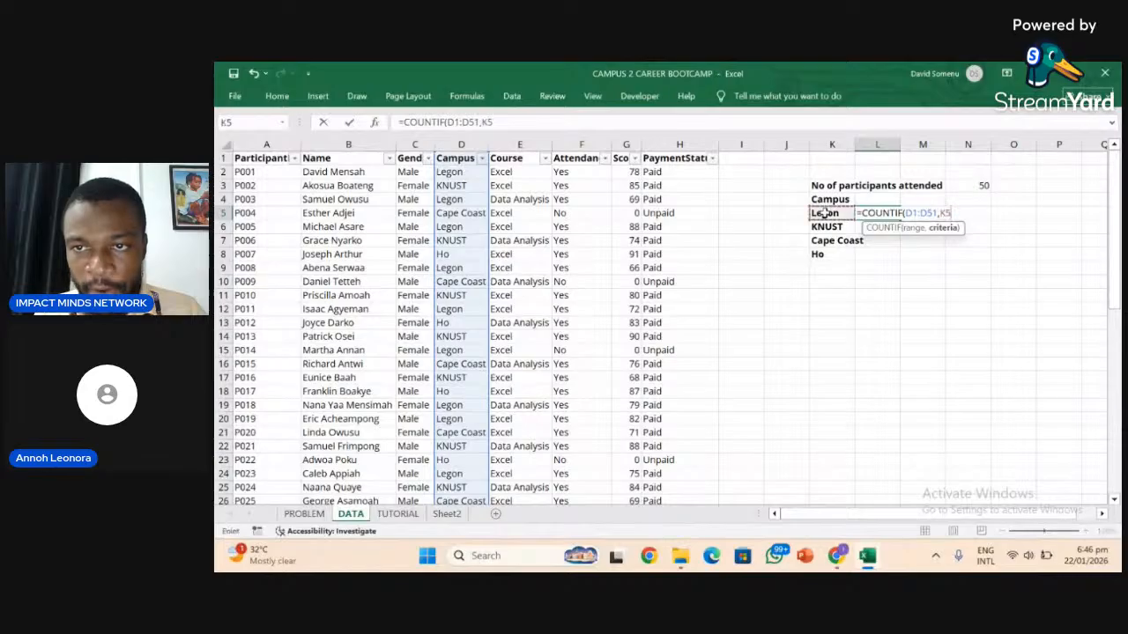
{"action": "key", "text": "Return"}
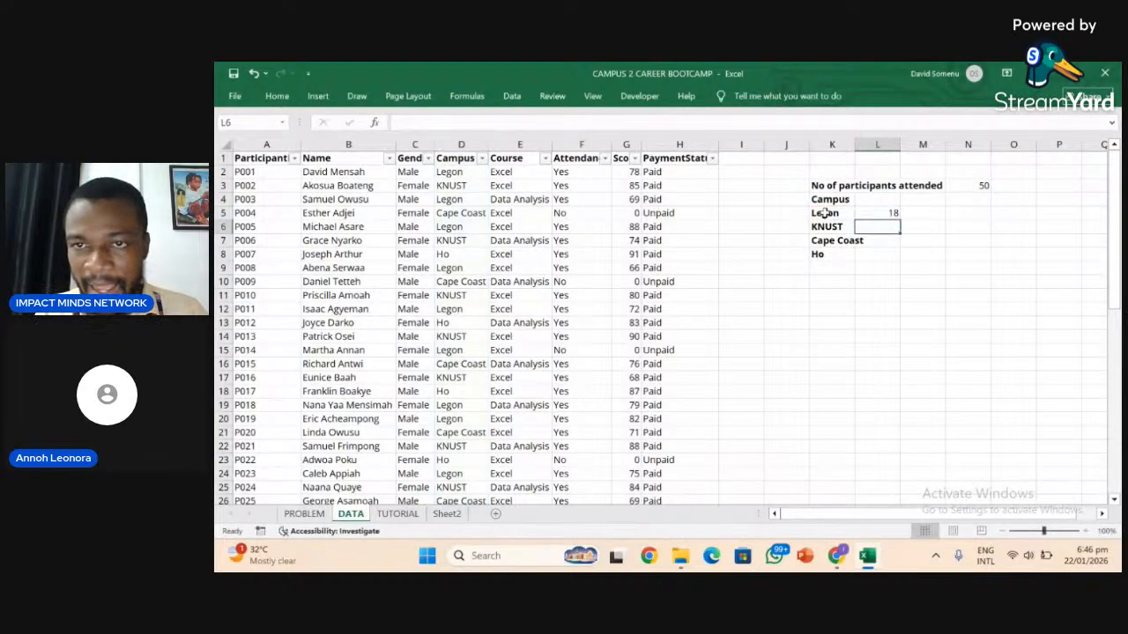
Fill the COUNTIF formula from L5 down to L8 so every listed campus gets a count.
{"action": "left_click", "coordinate": [883, 213]}
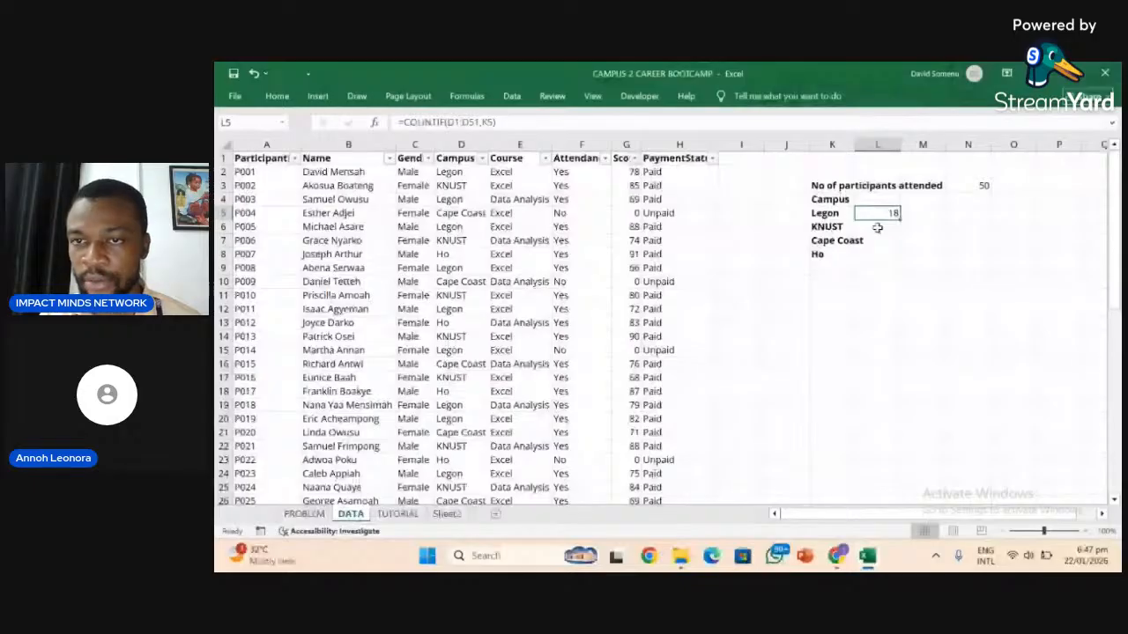
{"action": "key", "text": "Down"}
{"action": "key", "text": "Down"}
{"action": "key", "text": "Down"}
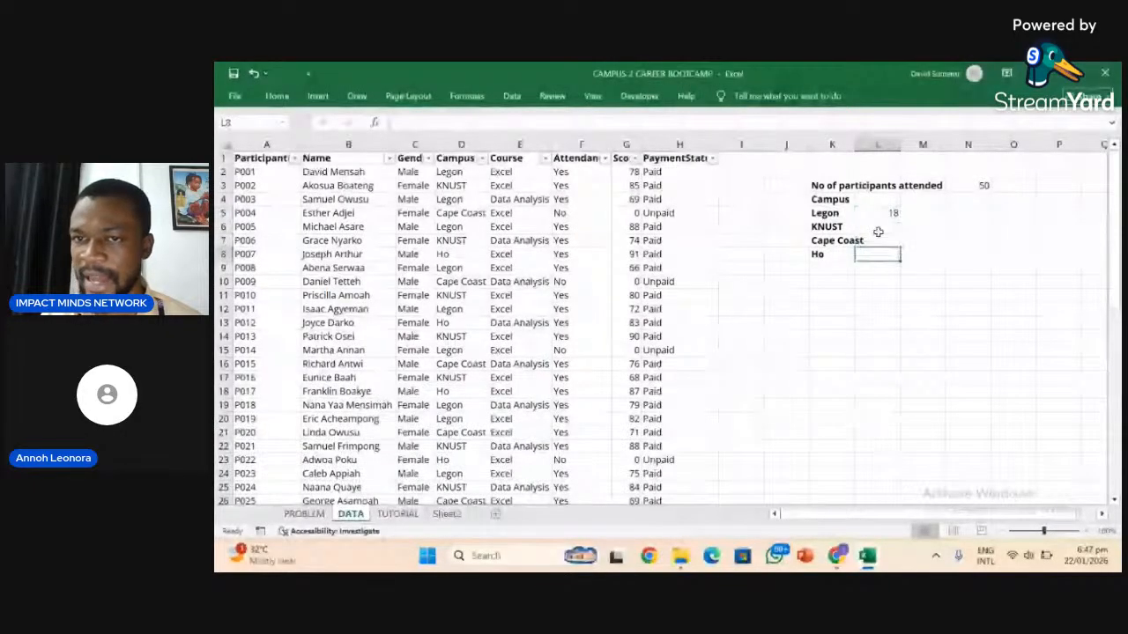
{"action": "left_click", "coordinate": [890, 213]}
{"action": "left_click_drag", "start_coordinate": [900, 222], "coordinate": [897, 256]}
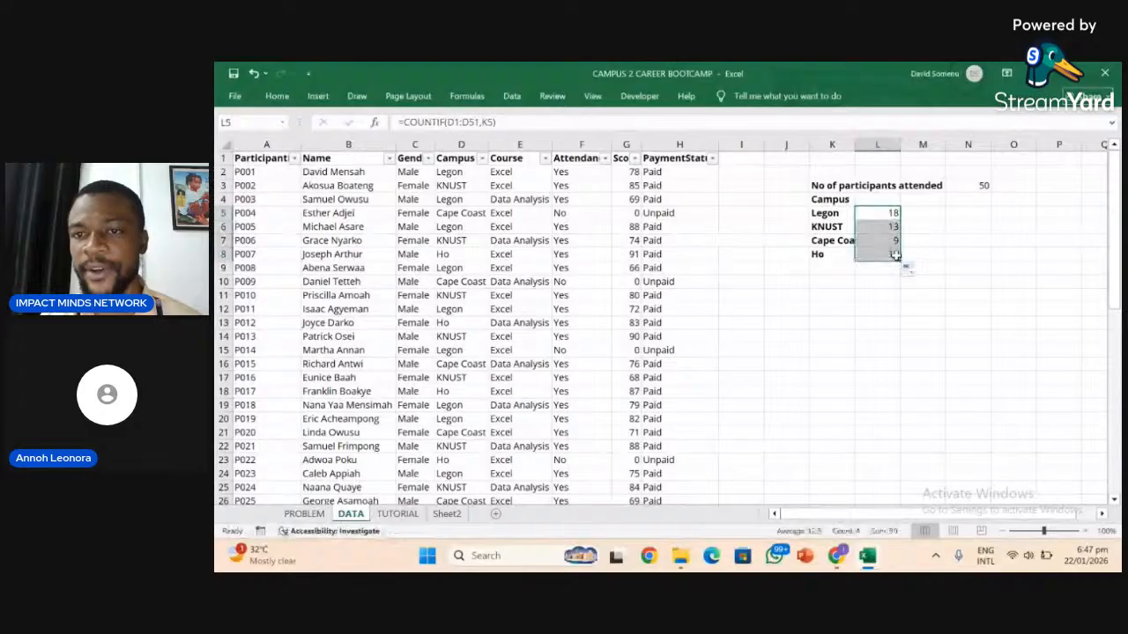
Check the filled campus counts and their formulas in L5:L8 and compare them with the questions on the PROBLEM sheet.
{"action": "left_click", "coordinate": [893, 254]}
{"action": "left_click", "coordinate": [893, 243]}
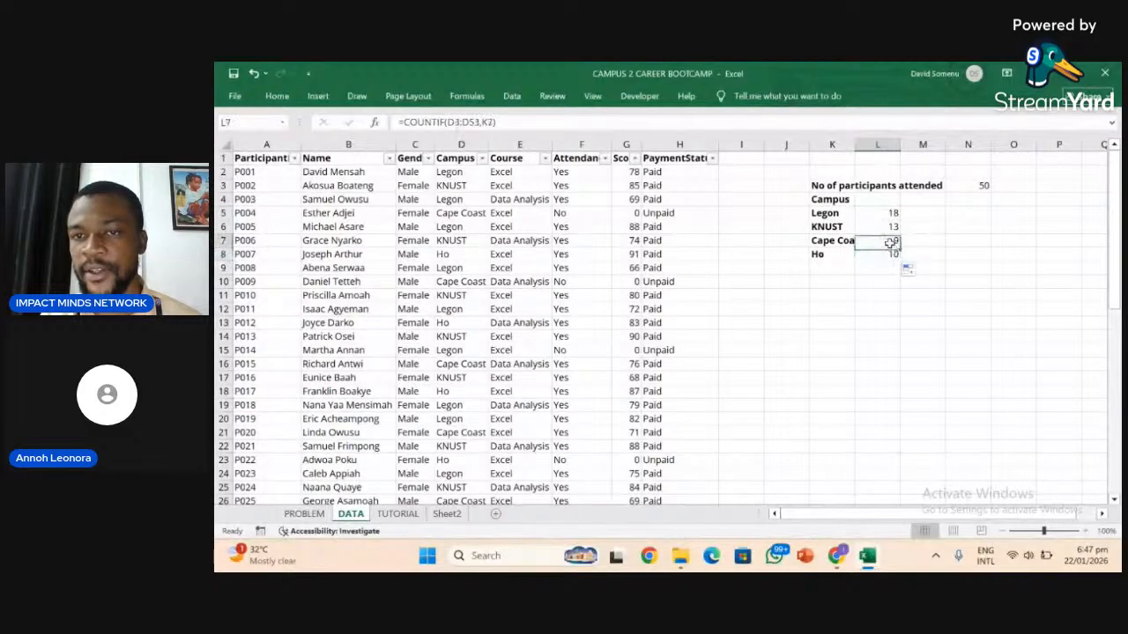
{"action": "left_click", "coordinate": [830, 216]}
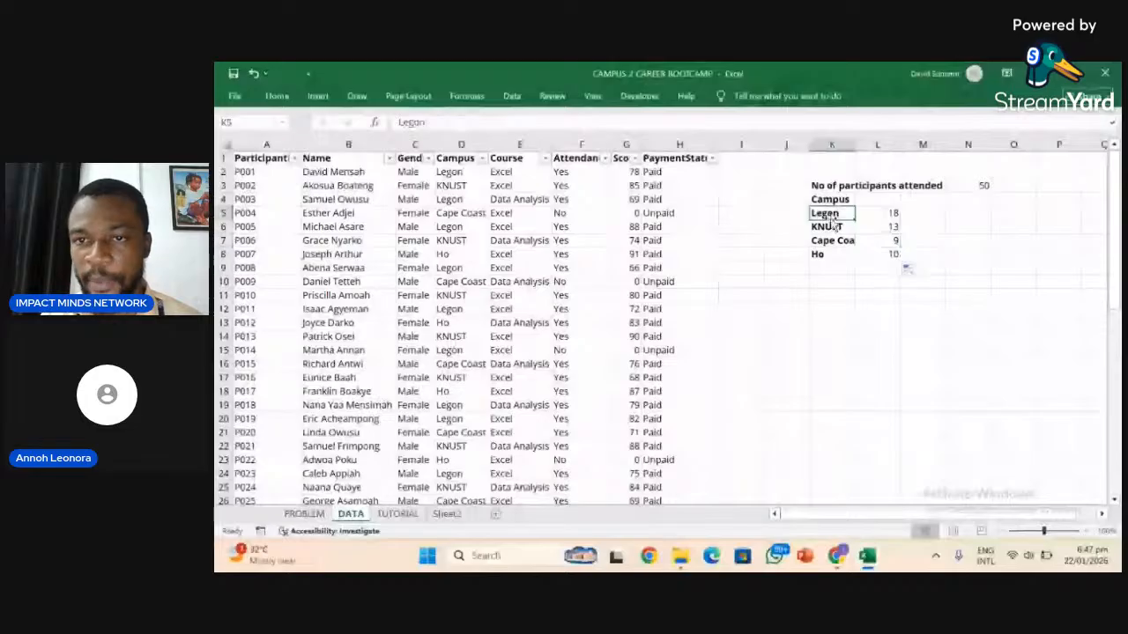
{"action": "key", "text": "Right"}
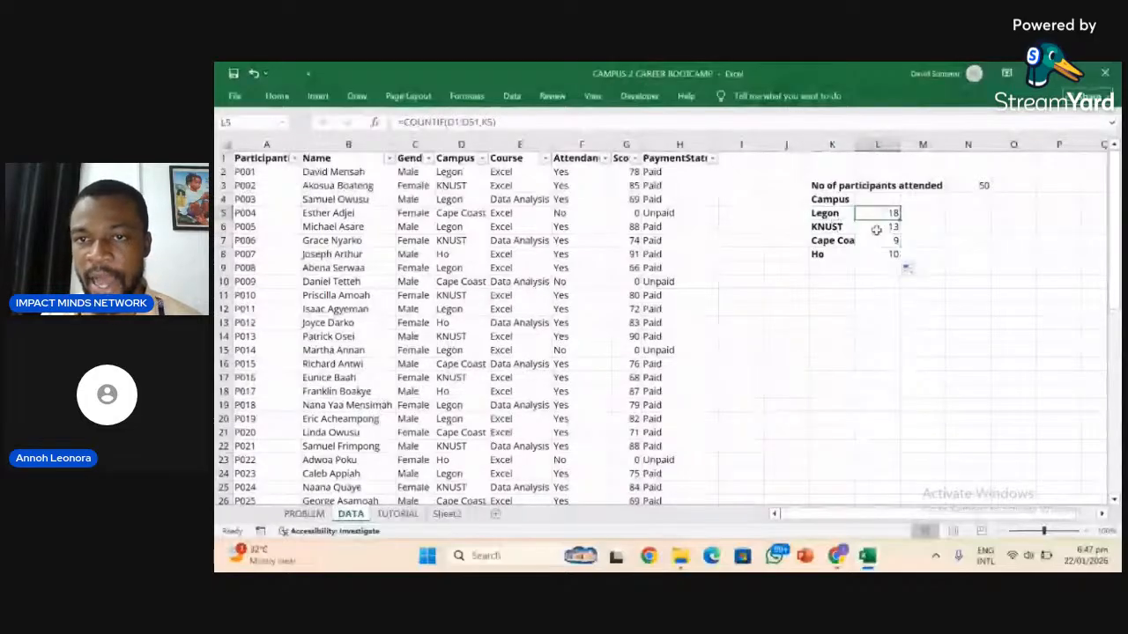
{"action": "left_click", "coordinate": [877, 228]}
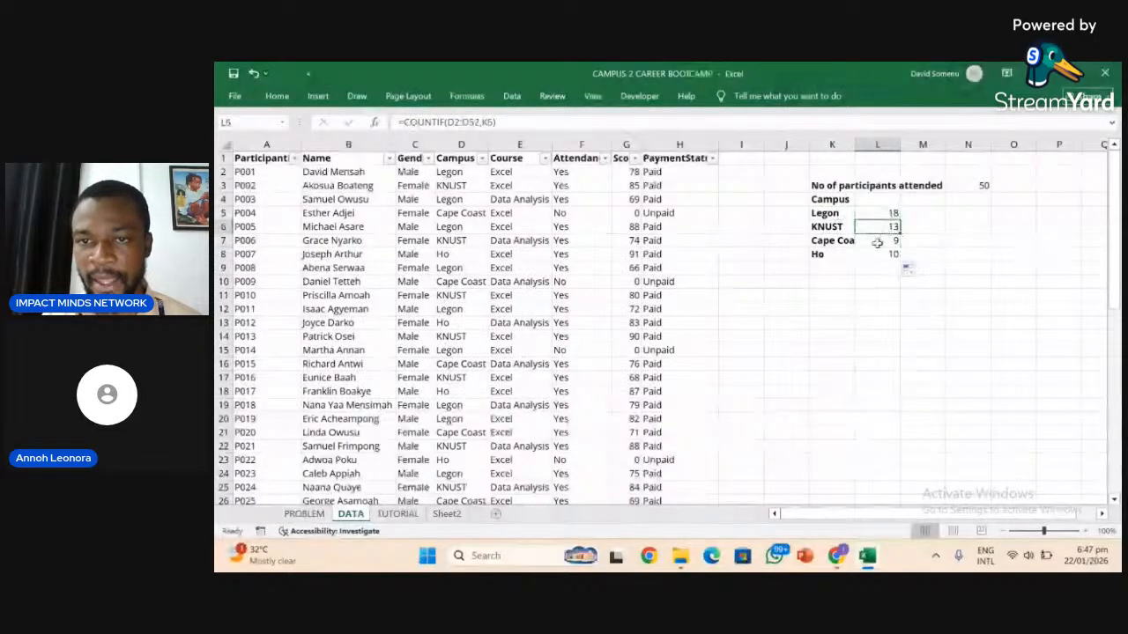
{"action": "left_click", "coordinate": [878, 242]}
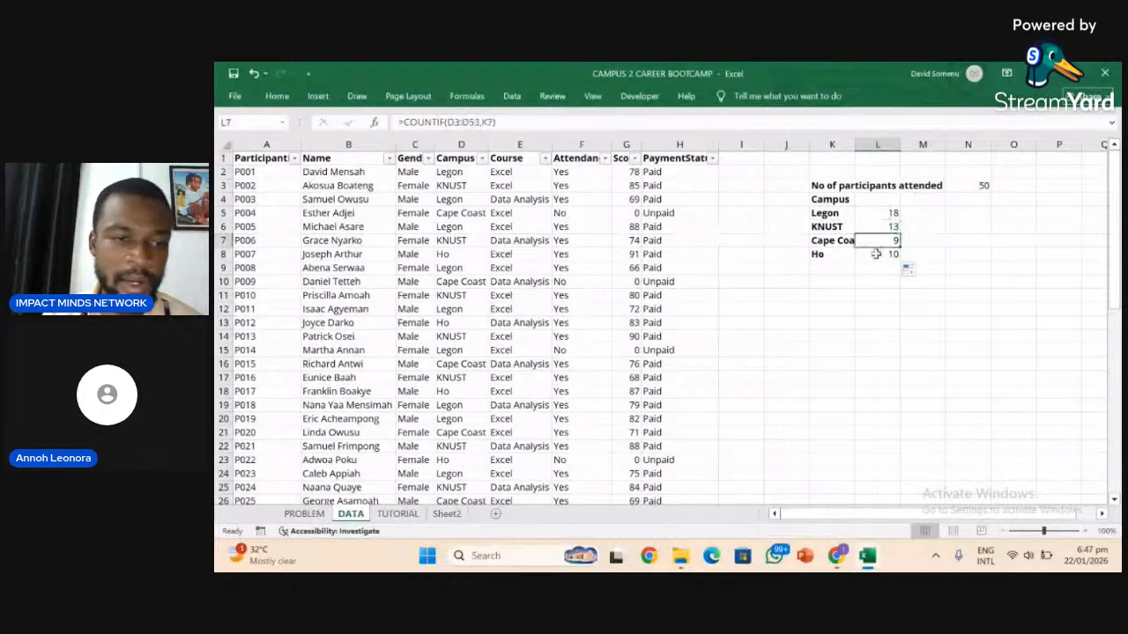
{"action": "left_click", "coordinate": [876, 255]}
{"action": "left_click", "coordinate": [308, 515]}
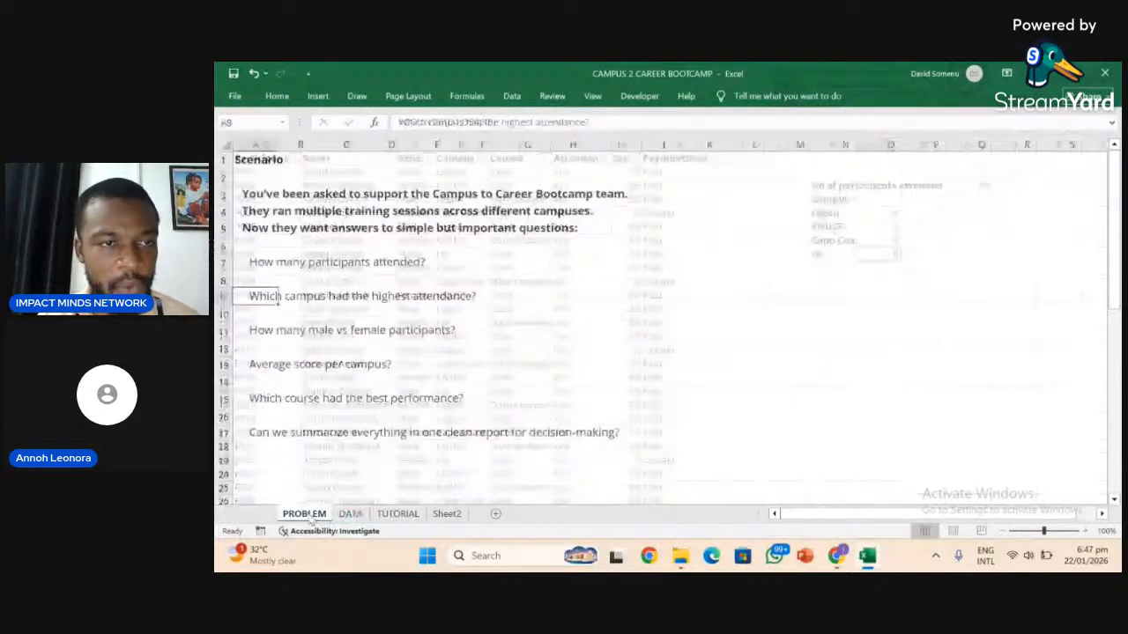
{"action": "left_click", "coordinate": [397, 514]}
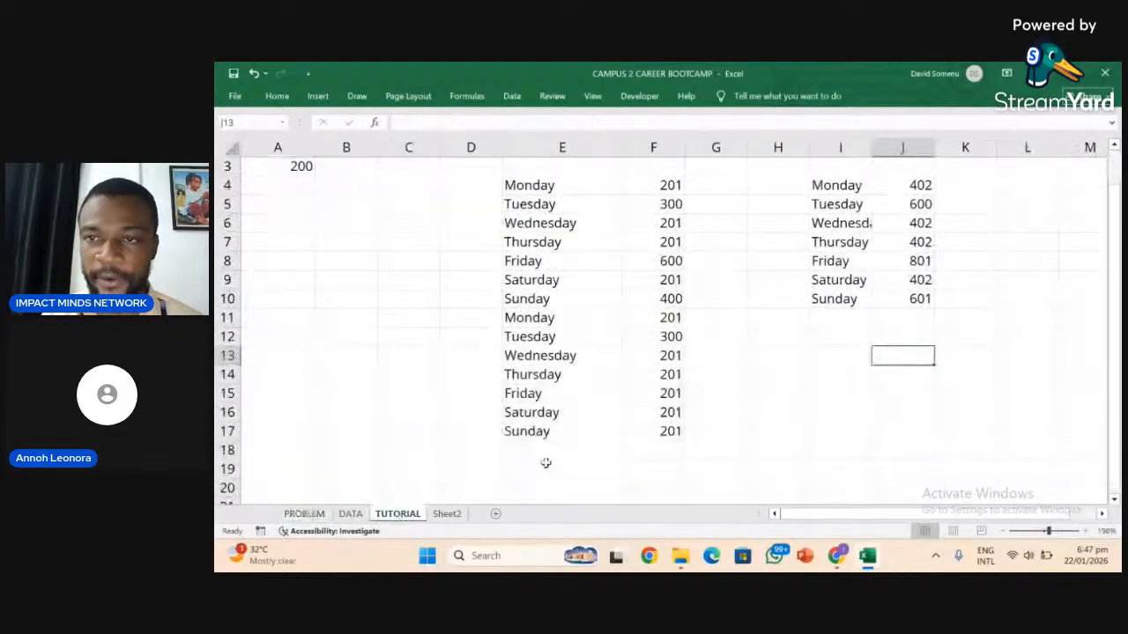
{"action": "left_click", "coordinate": [349, 514]}
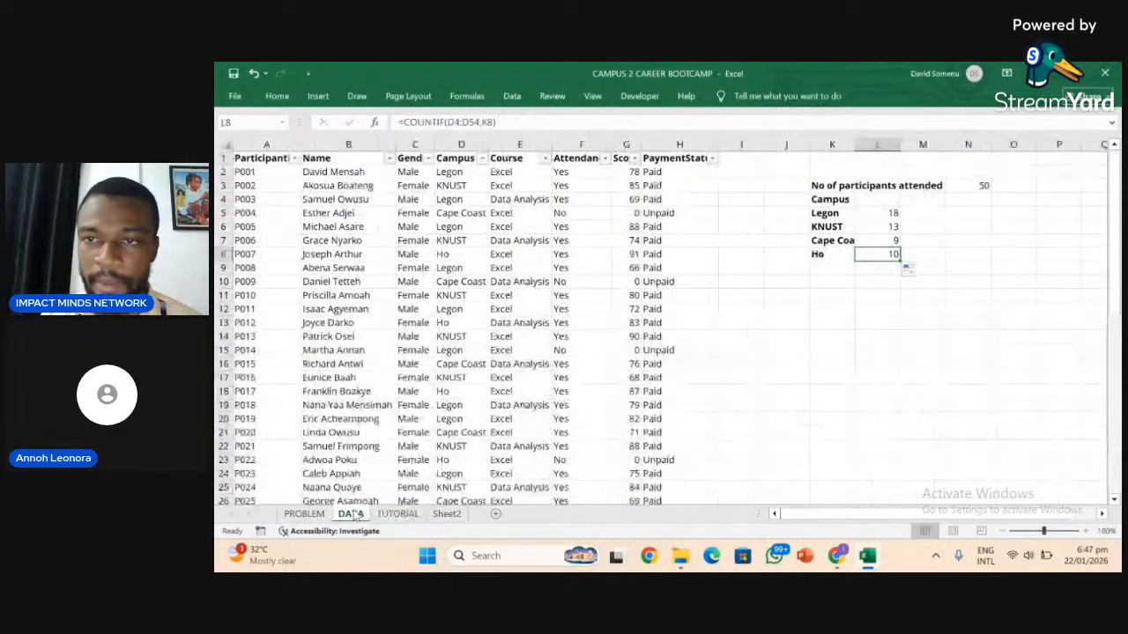
Sort the campus names and counts in K5:L8 from Z to A and check each count in column L.
{"action": "left_click", "coordinate": [880, 212]}
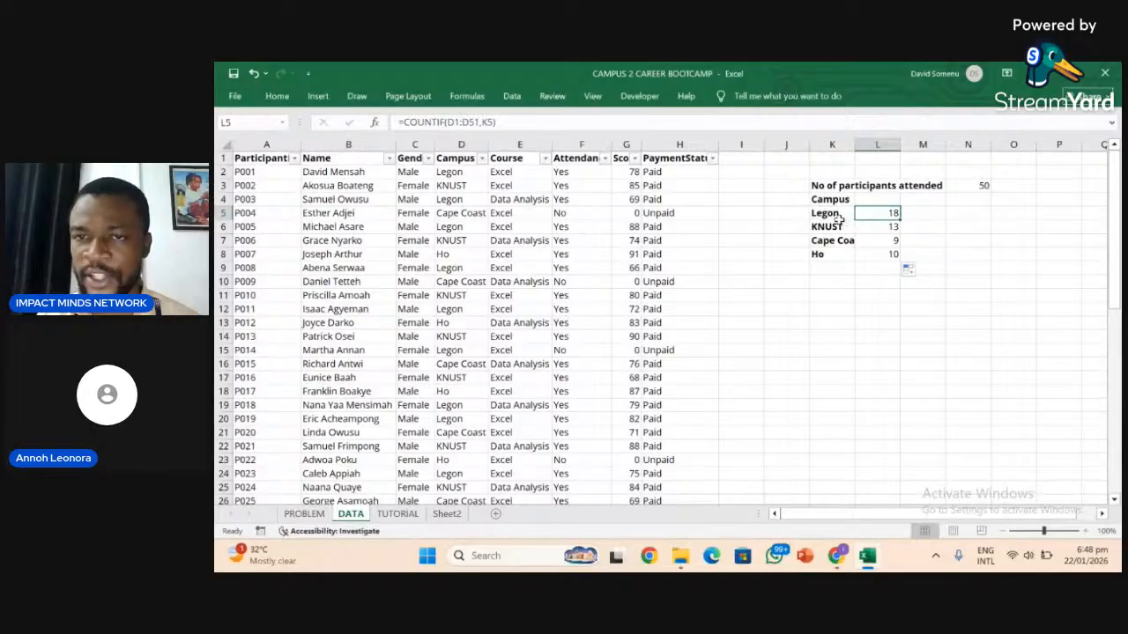
{"action": "left_click_drag", "start_coordinate": [831, 215], "coordinate": [880, 253]}
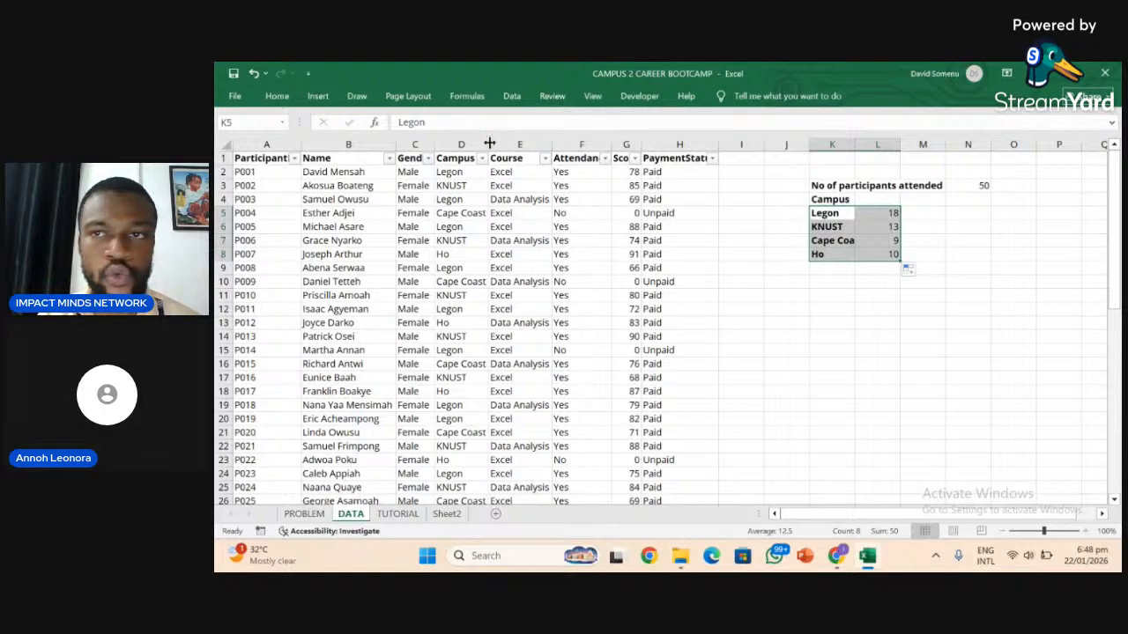
{"action": "left_click", "coordinate": [281, 97]}
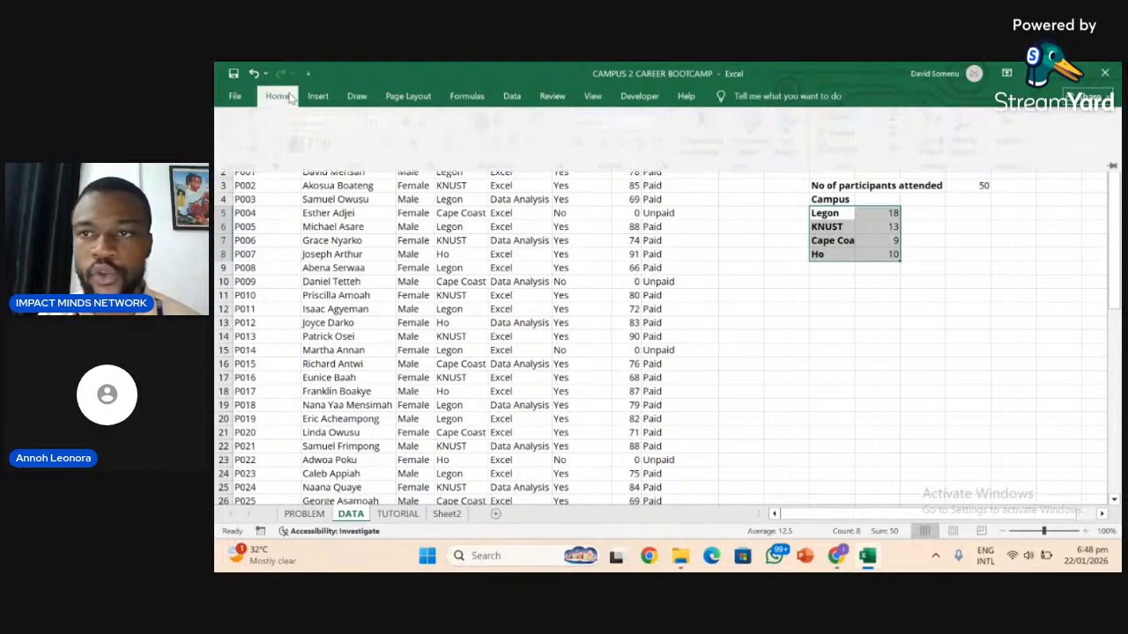
{"action": "left_click", "coordinate": [945, 152]}
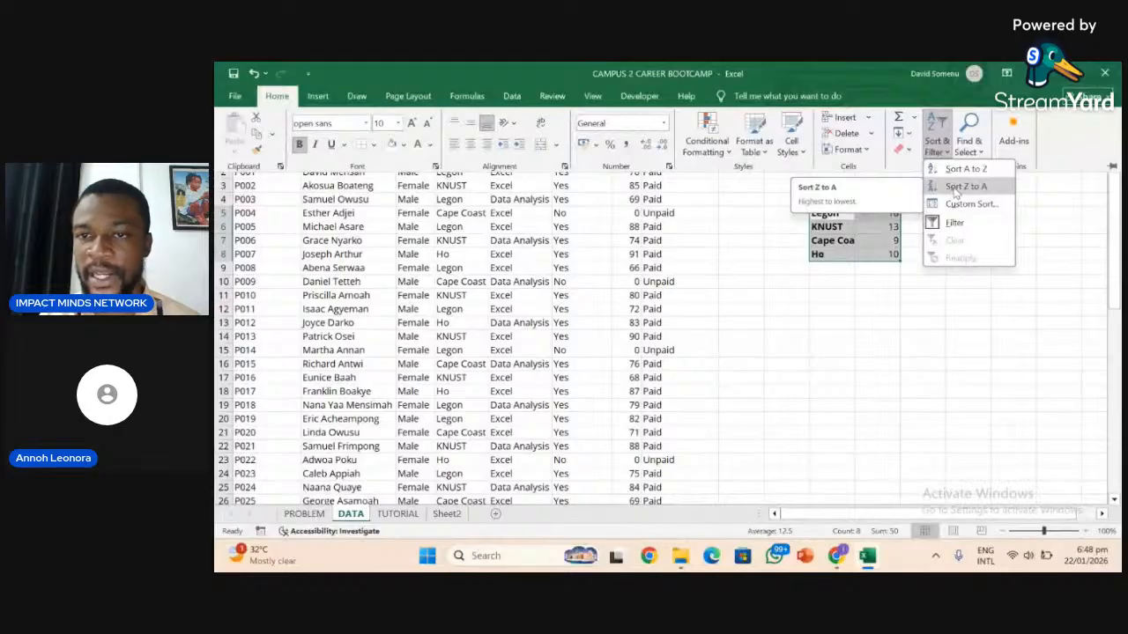
{"action": "left_click", "coordinate": [956, 189]}
{"action": "left_click", "coordinate": [895, 226]}
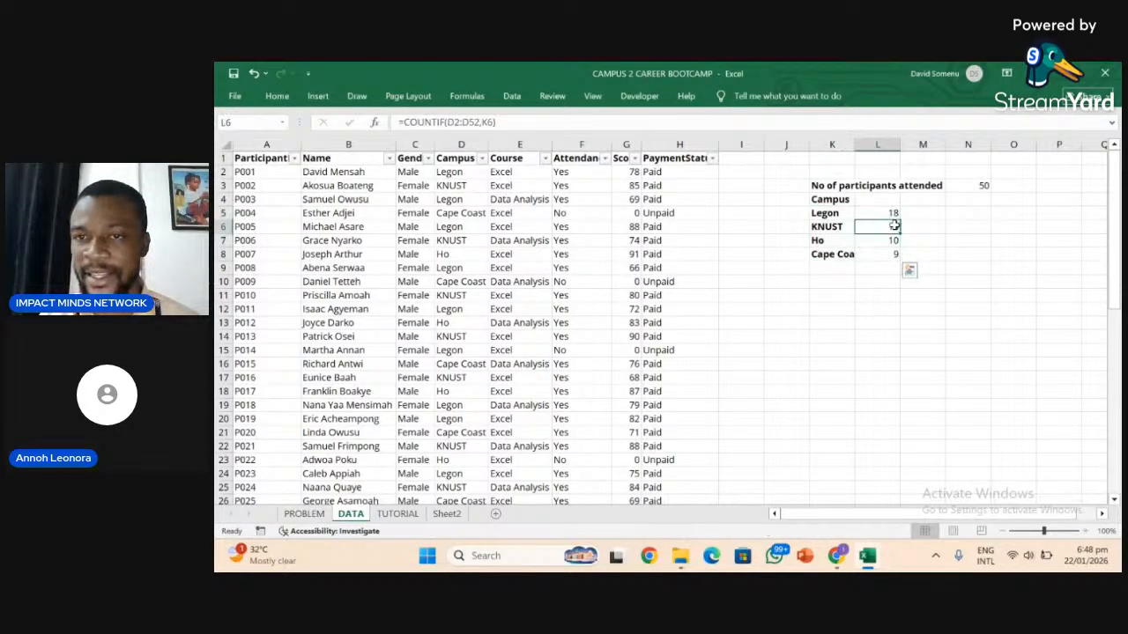
{"action": "left_click", "coordinate": [890, 214]}
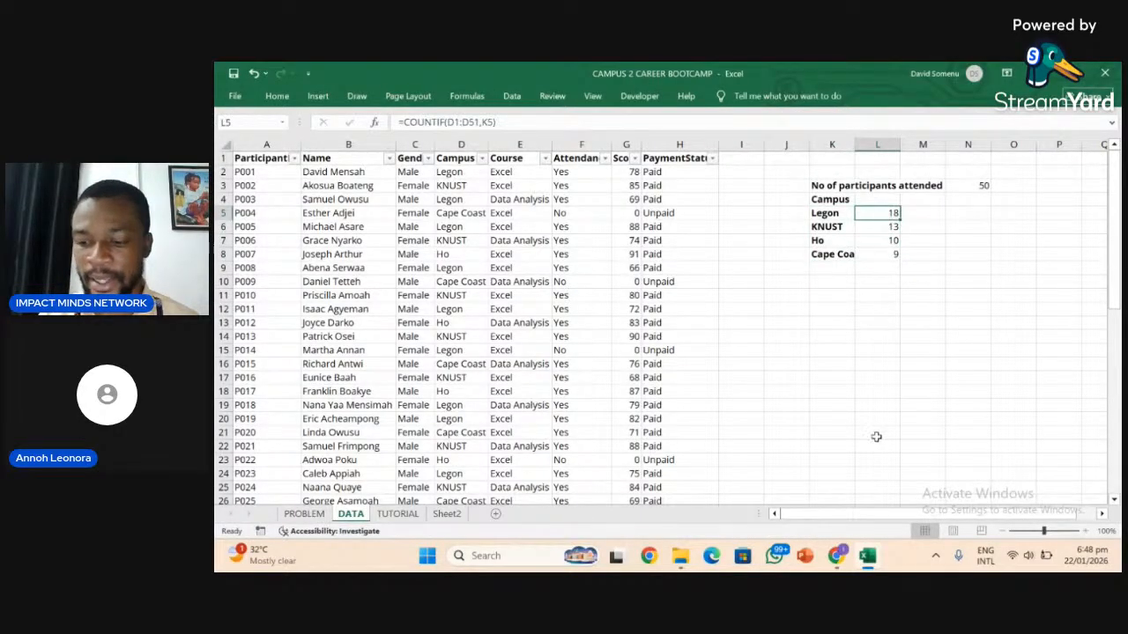
{"action": "key", "text": "Down"}
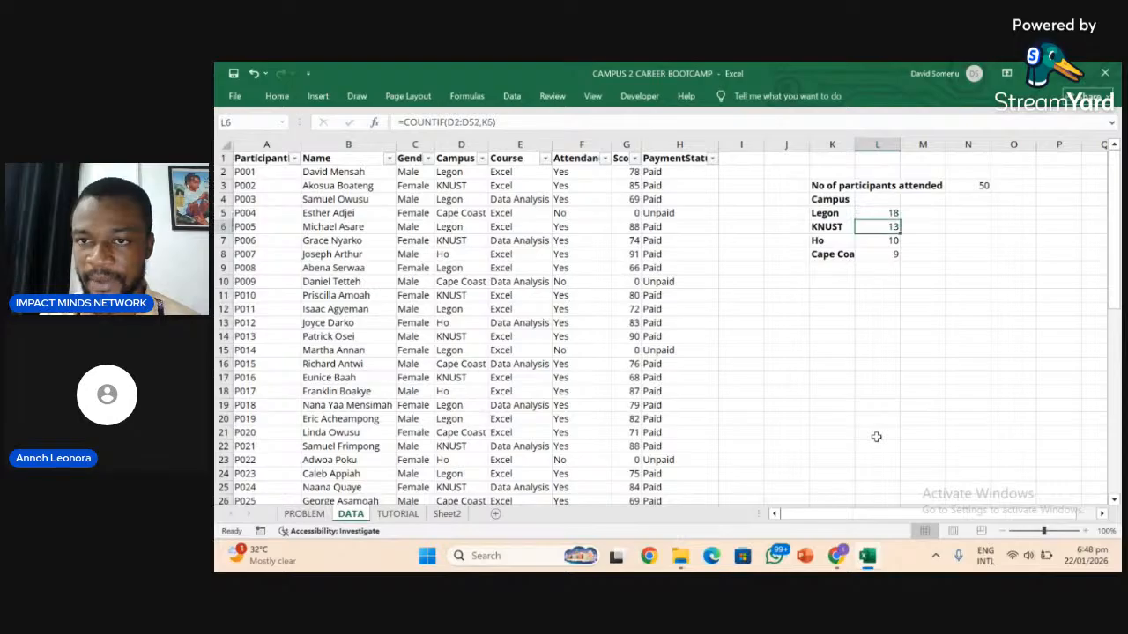
{"action": "key", "text": "Down"}
{"action": "key", "text": "Down"}
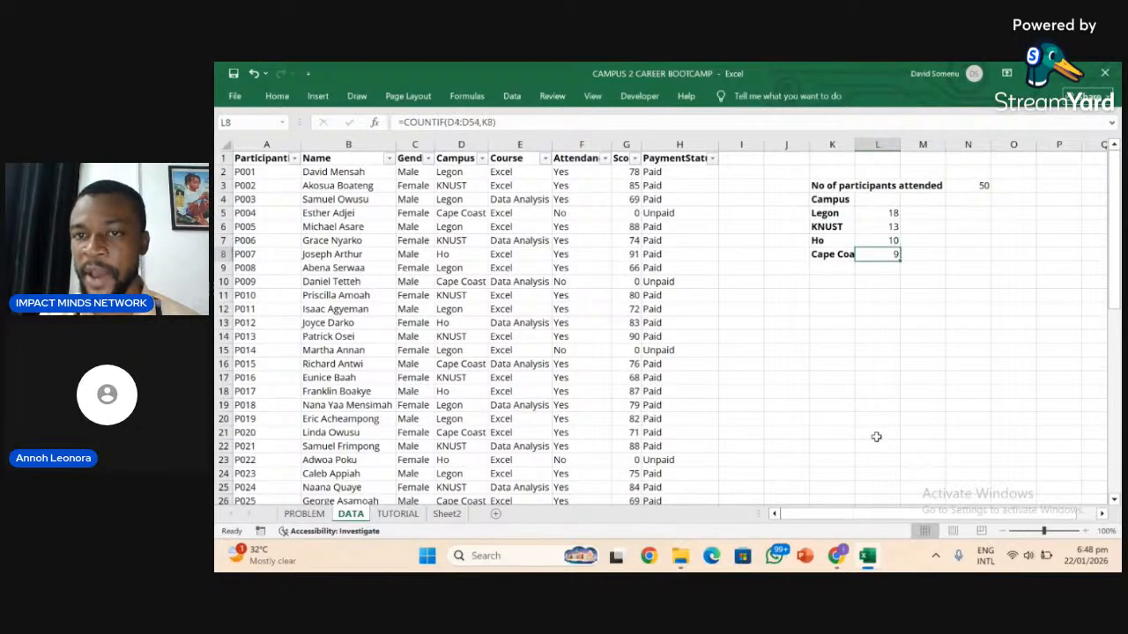
{"action": "left_click", "coordinate": [876, 215]}
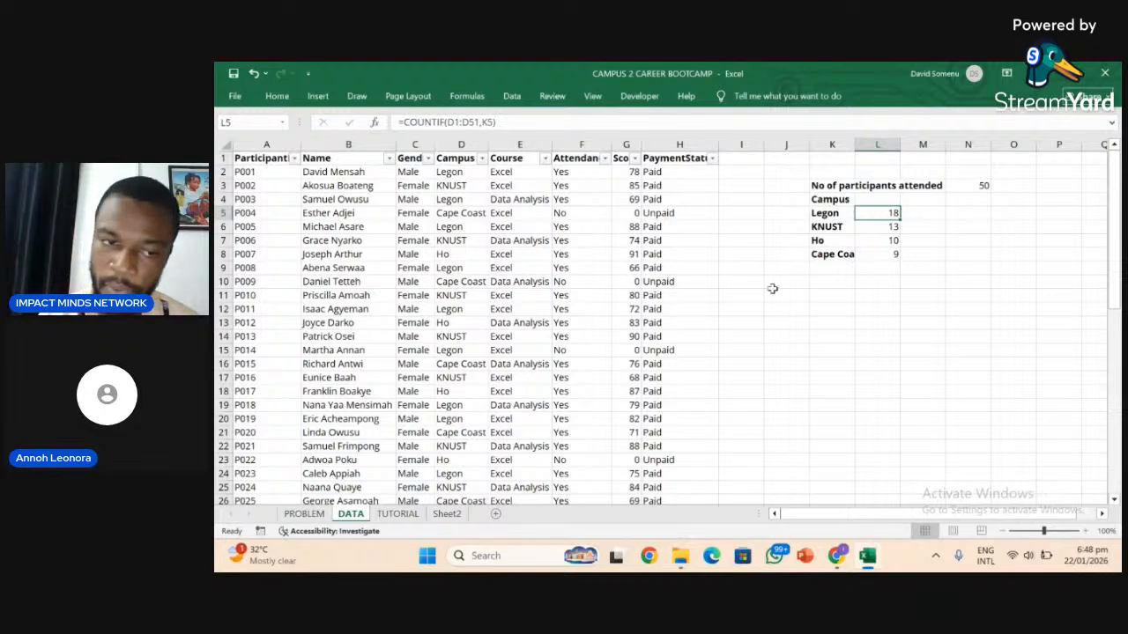
Read the question about male versus female participants on the PROBLEM sheet and return to the DATA sheet.
{"action": "left_click", "coordinate": [307, 516]}
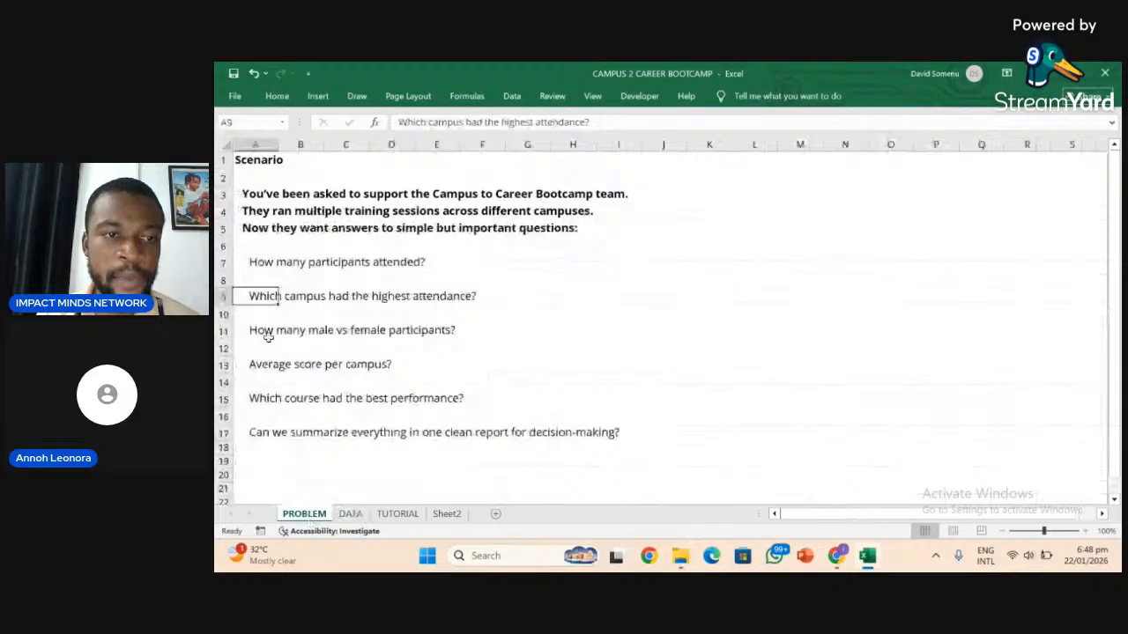
{"action": "left_click", "coordinate": [267, 335]}
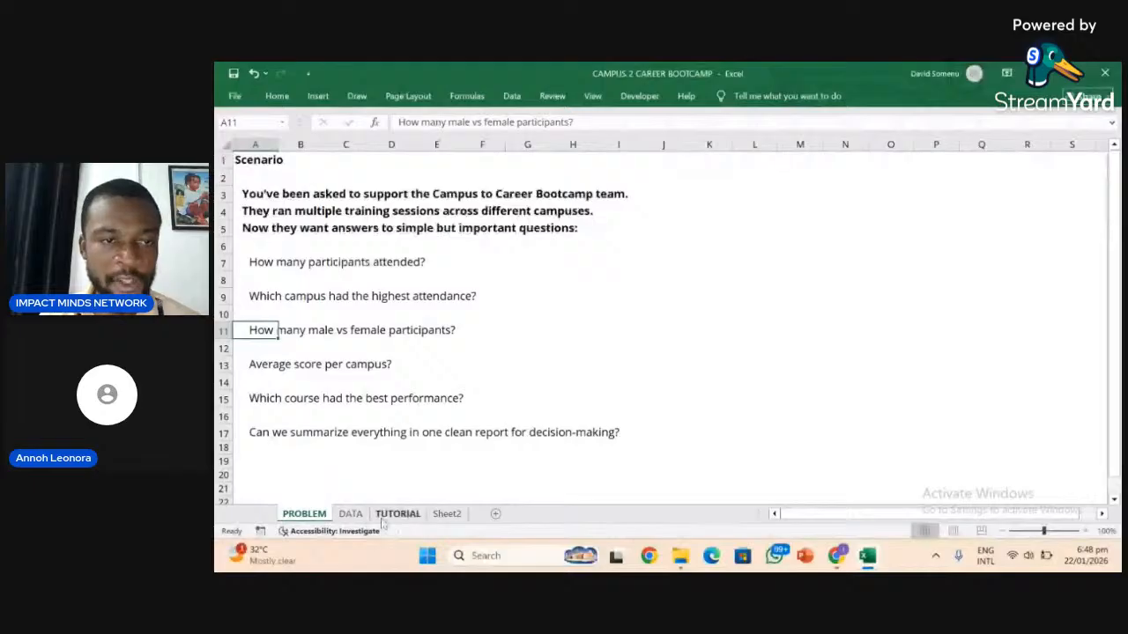
{"action": "left_click", "coordinate": [350, 514]}
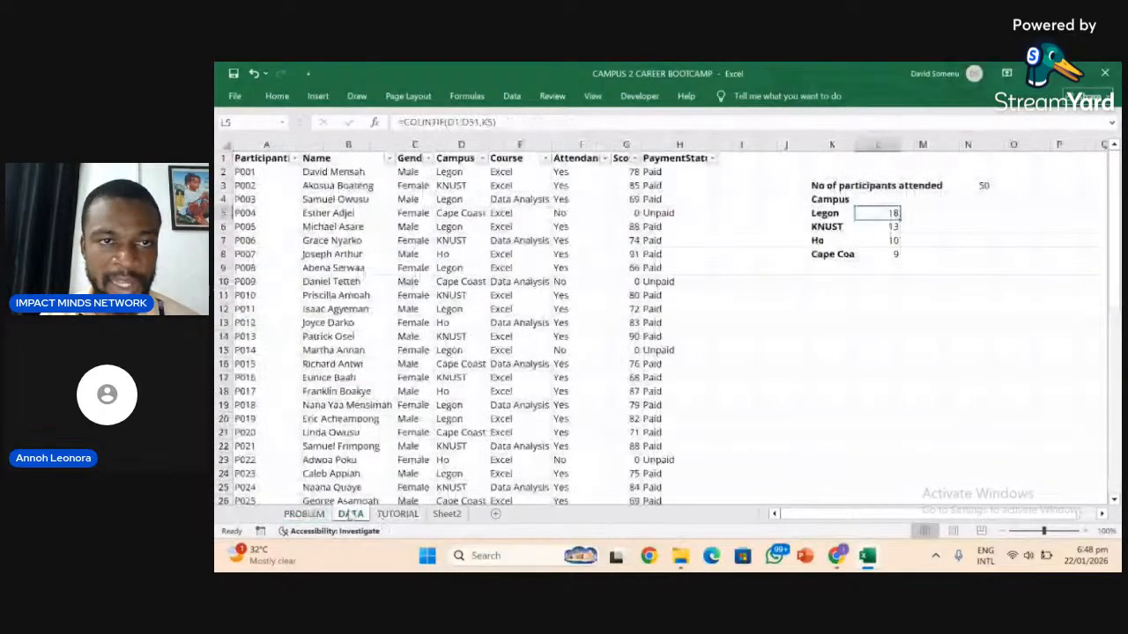
Copy the Gender column with its header from C1:C51 and paste it starting at K9, below the campus counts.
{"action": "left_click", "coordinate": [412, 182]}
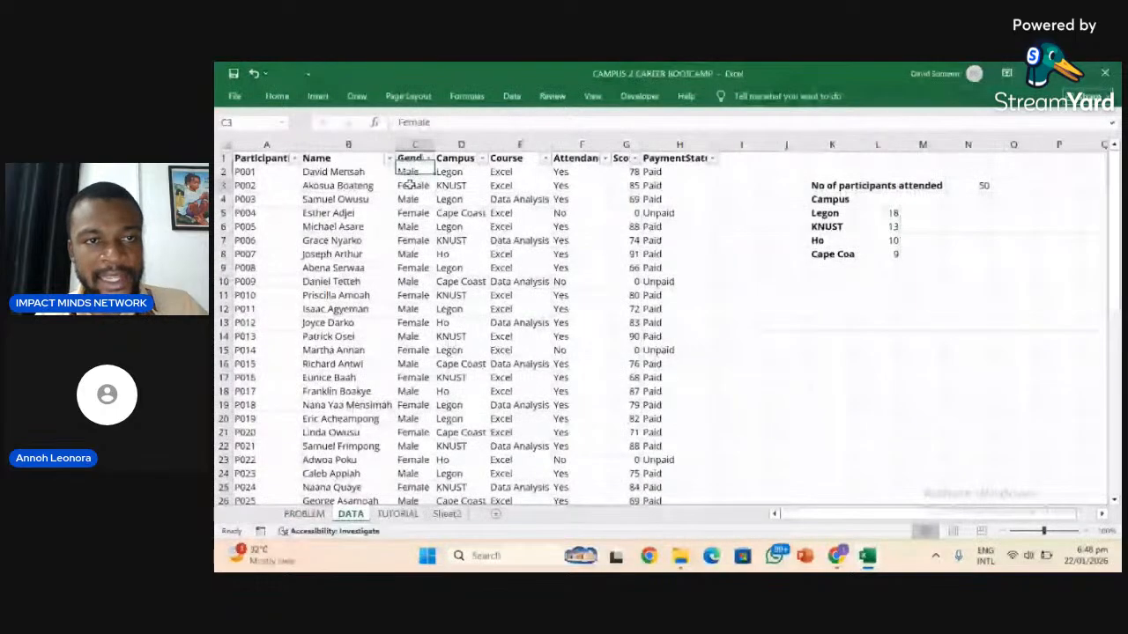
{"action": "left_click", "coordinate": [409, 172]}
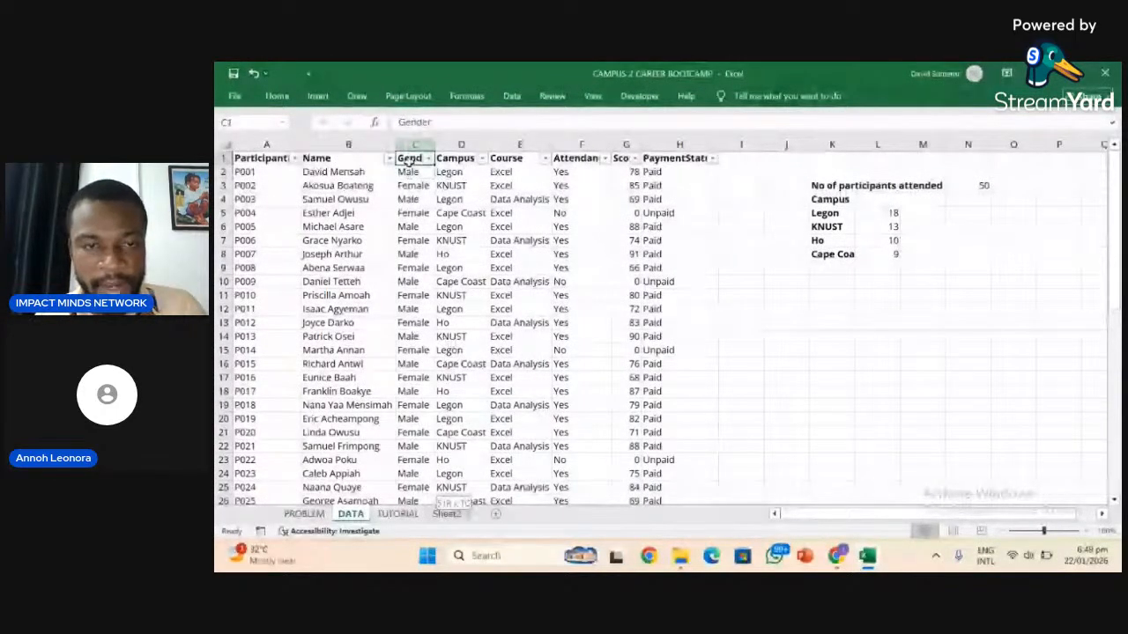
{"action": "left_click", "coordinate": [408, 159]}
{"action": "key", "text": "ctrl+shift+Down"}
{"action": "key", "text": "ctrl+c"}
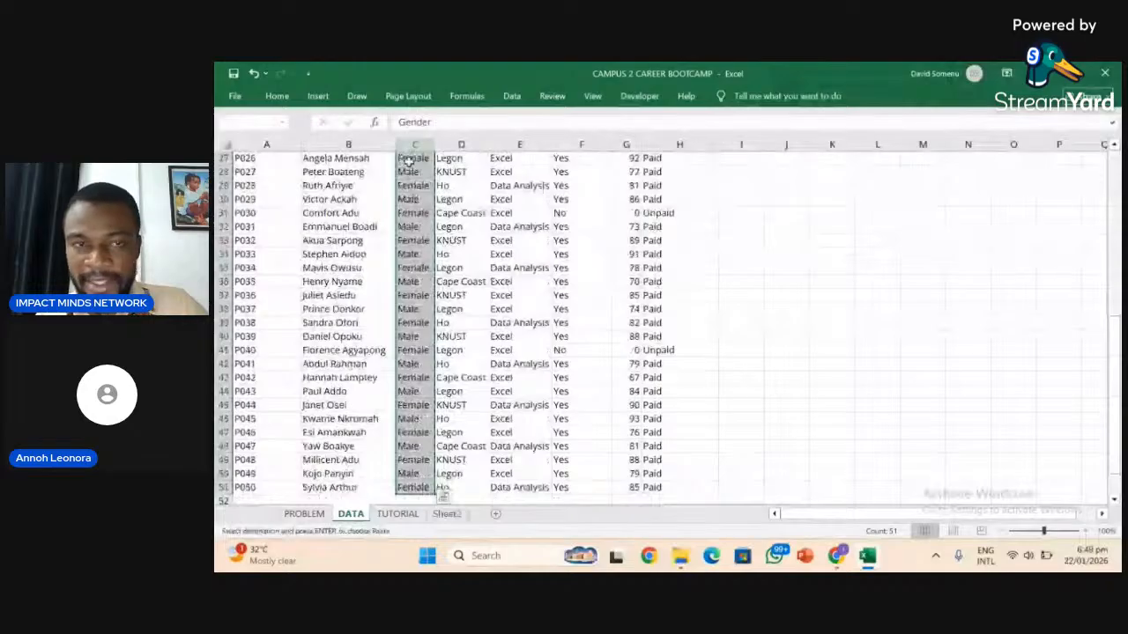
{"action": "left_click", "coordinate": [408, 158]}
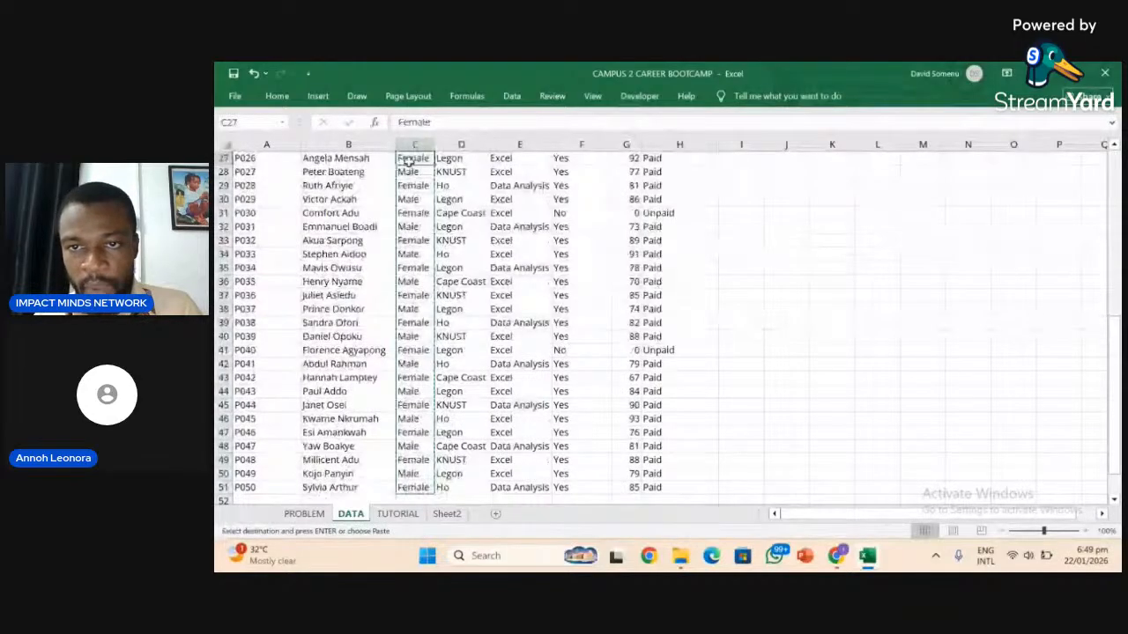
{"action": "key", "text": "ctrl+Up"}
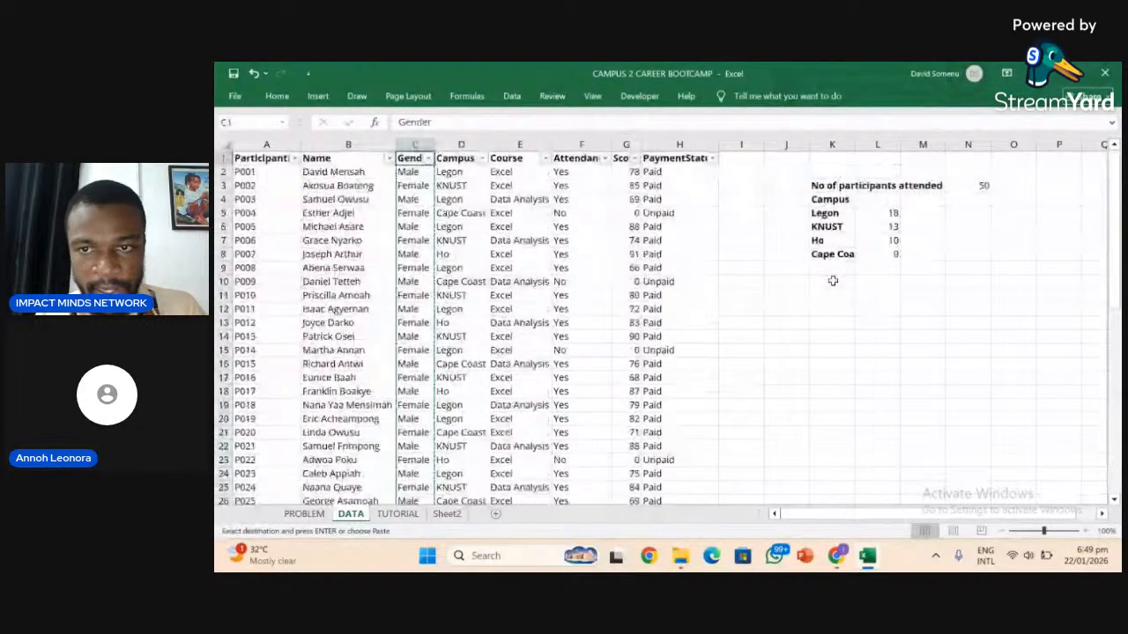
{"action": "left_click", "coordinate": [833, 280]}
{"action": "key", "text": "ctrl+v"}
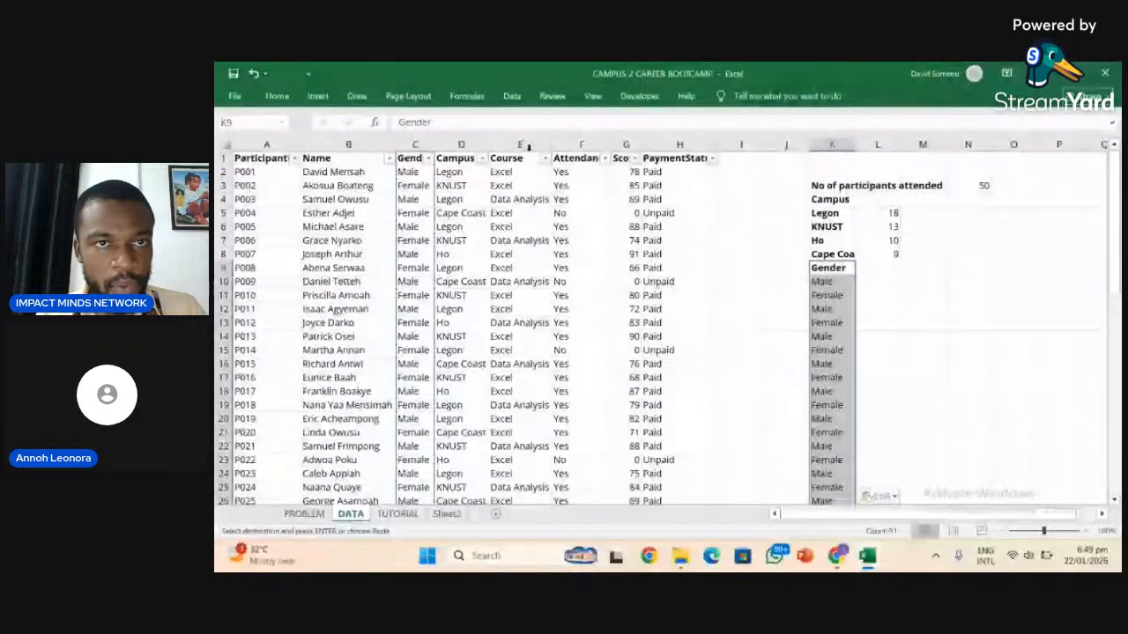
Remove the duplicates from the pasted Gender list, expanding the selection to columns K and L with both columns compared.
{"action": "left_click", "coordinate": [511, 95]}
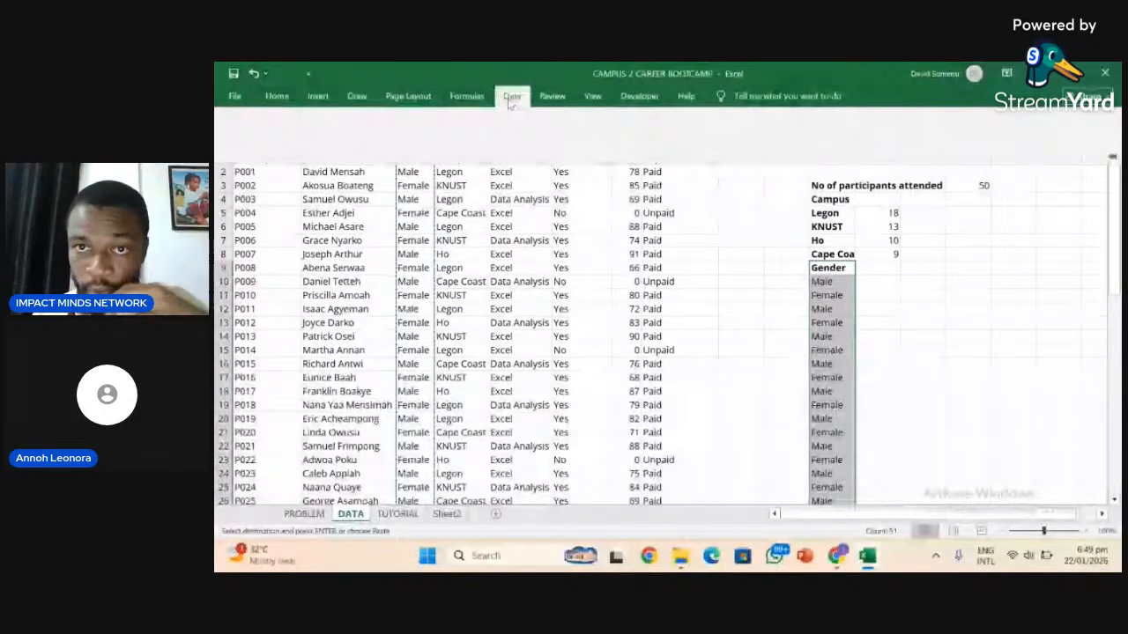
{"action": "left_click", "coordinate": [788, 134]}
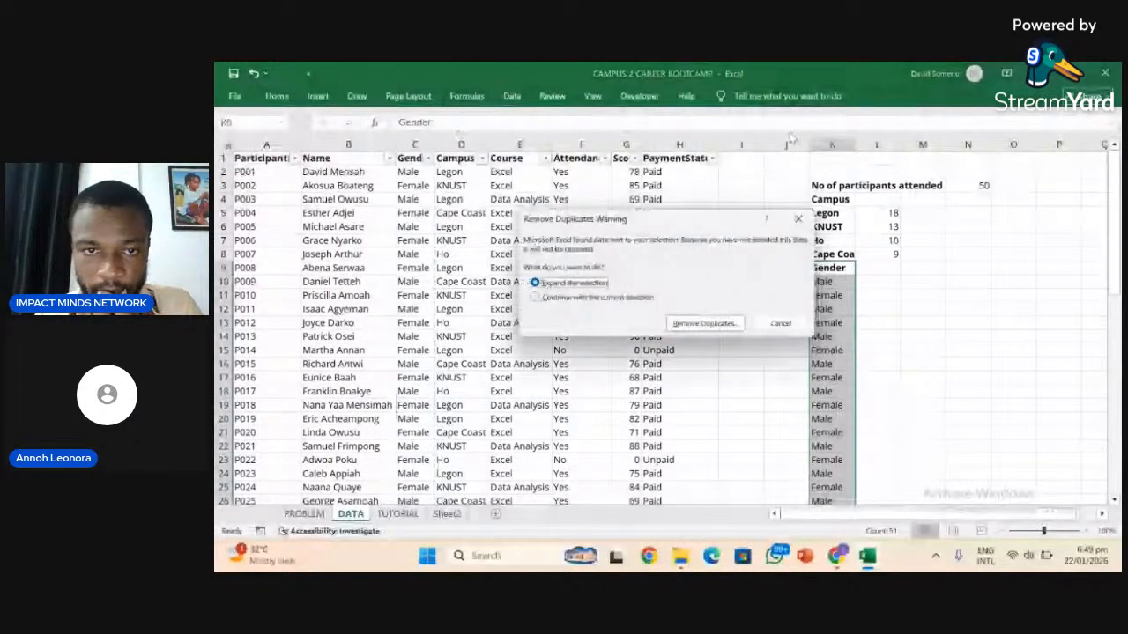
{"action": "left_click", "coordinate": [720, 323]}
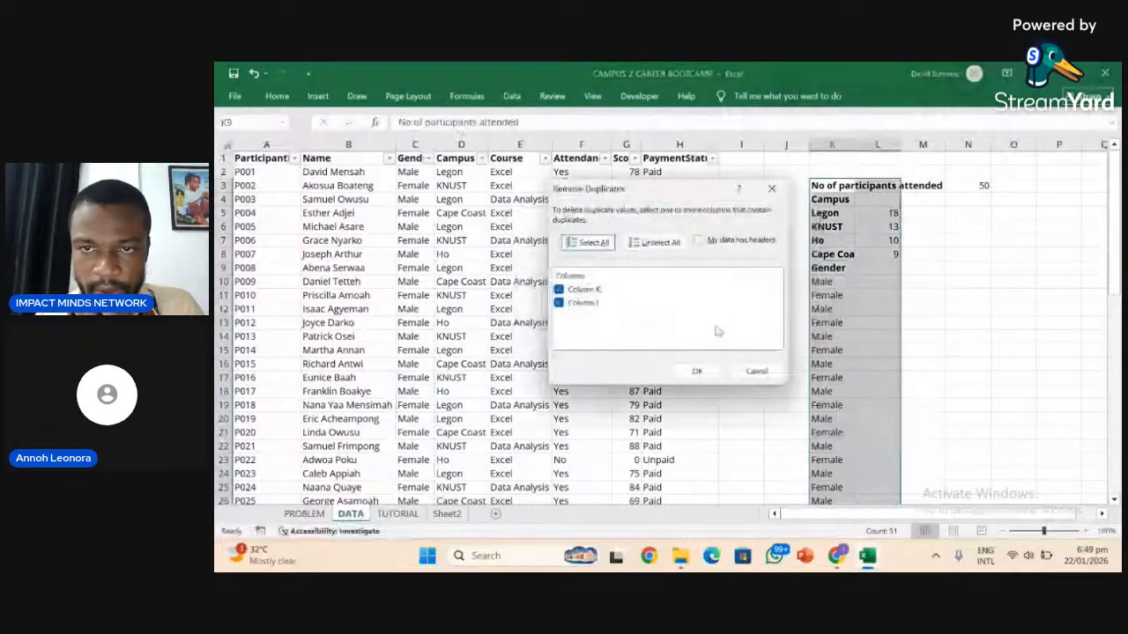
{"action": "left_click", "coordinate": [697, 371]}
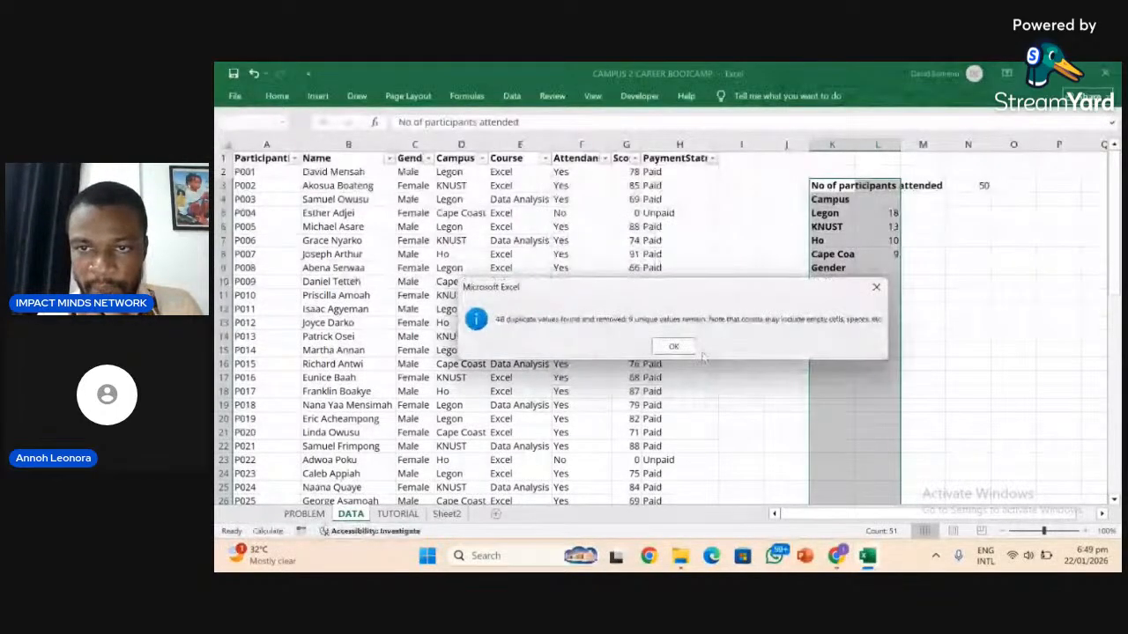
{"action": "left_click", "coordinate": [673, 346]}
{"action": "left_click", "coordinate": [846, 279]}
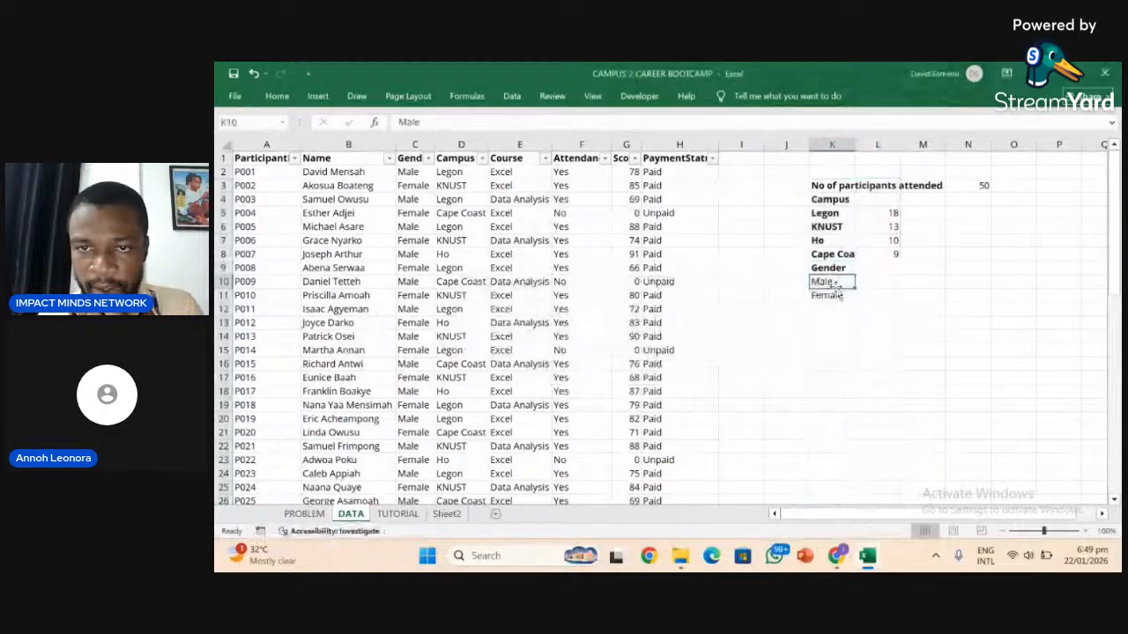
{"action": "key", "text": "Down"}
{"action": "left_click", "coordinate": [877, 281]}
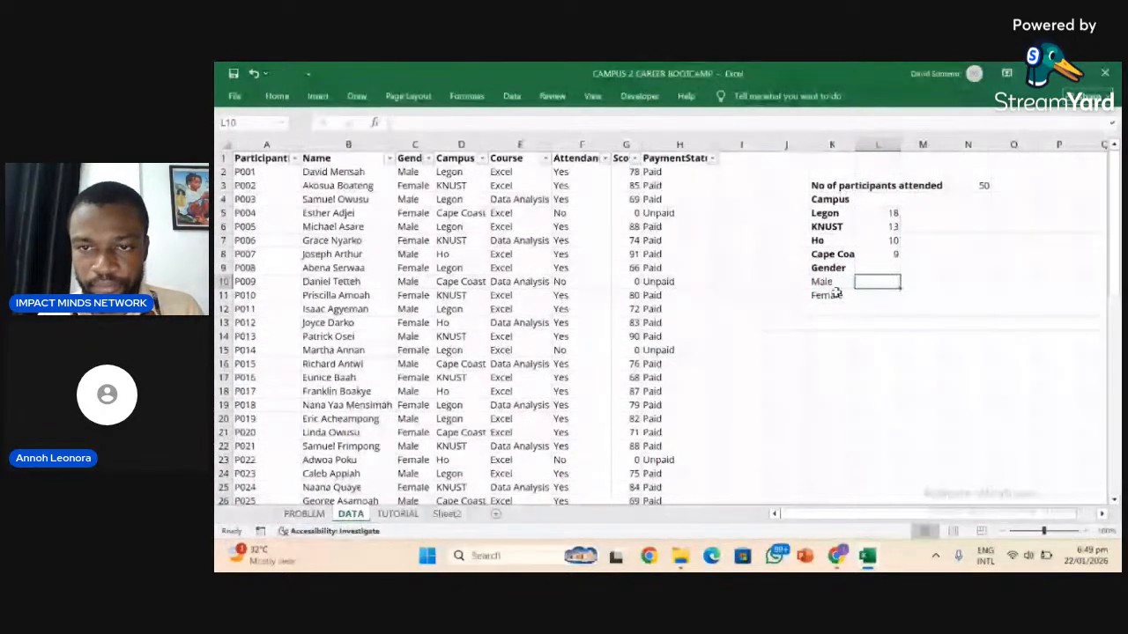
Reread the male versus female question on the PROBLEM sheet, glance at the TUTORIAL sheet and return to the DATA sheet.
{"action": "left_click", "coordinate": [304, 513]}
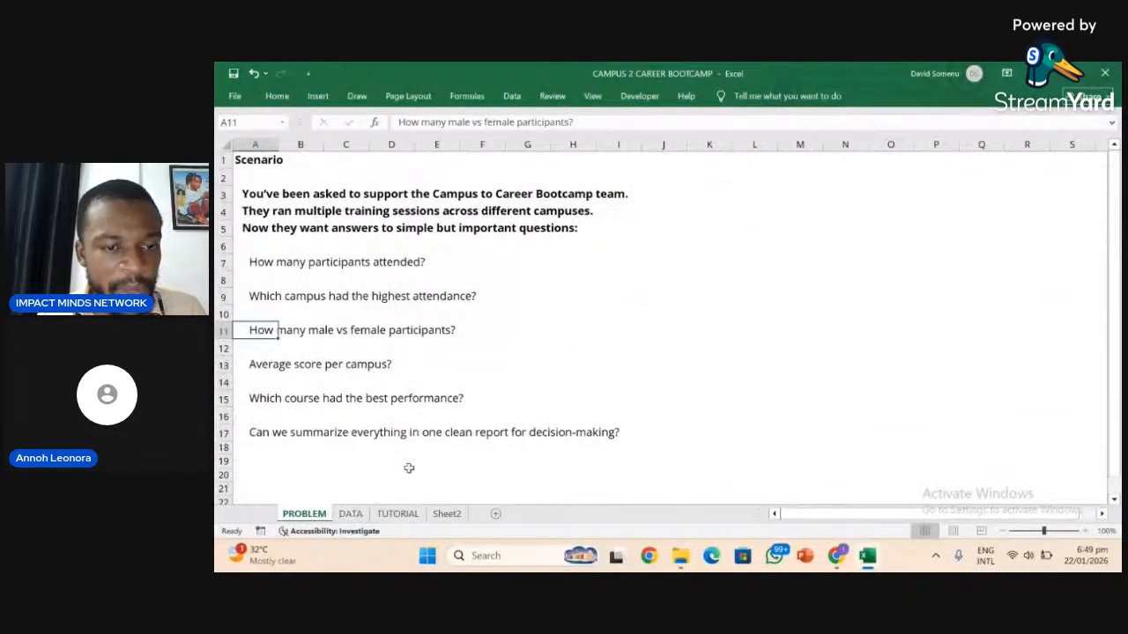
{"action": "left_click", "coordinate": [401, 516]}
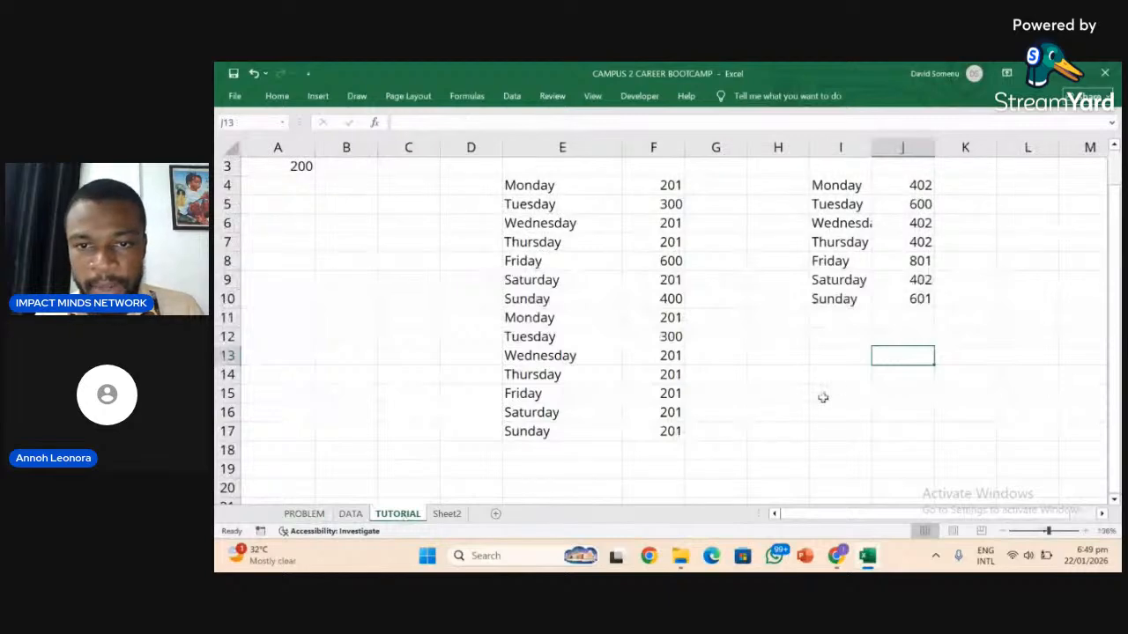
{"action": "left_click", "coordinate": [349, 514]}
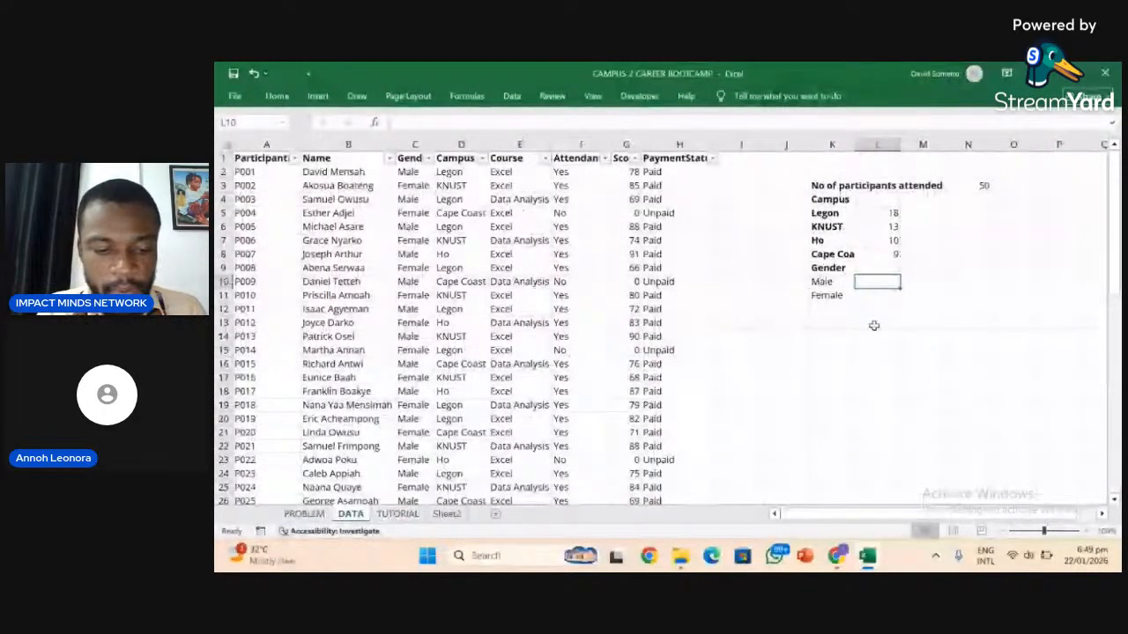
Enter =COUNTIF(C1:C51,K10) in L10 to count the male participants.
{"action": "type", "text": "=cou"}
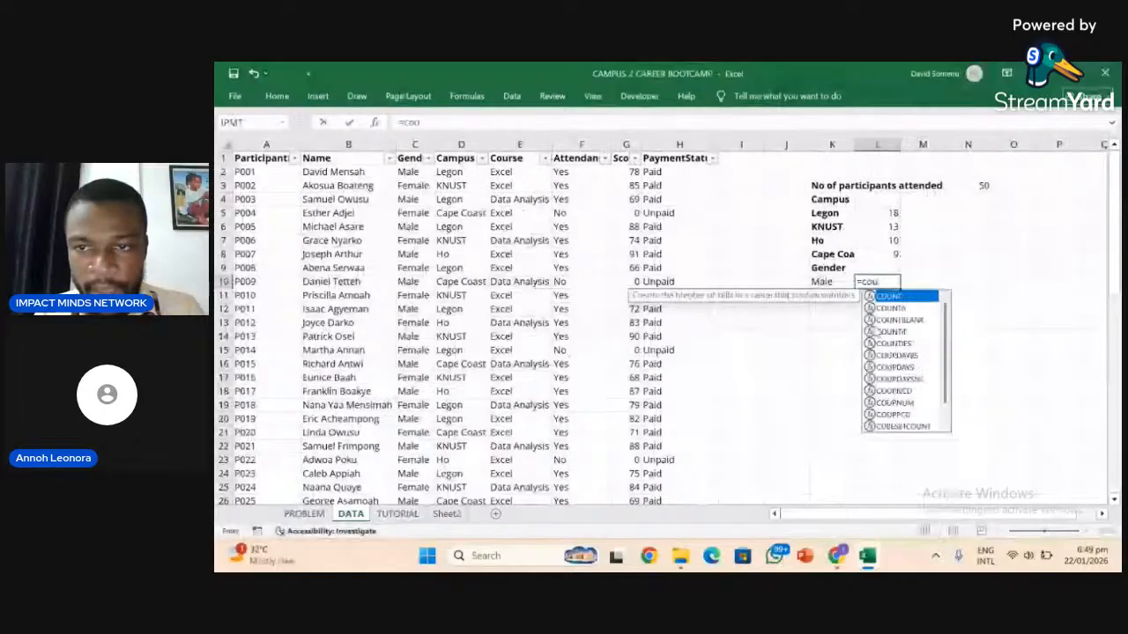
{"action": "double_click", "coordinate": [901, 333]}
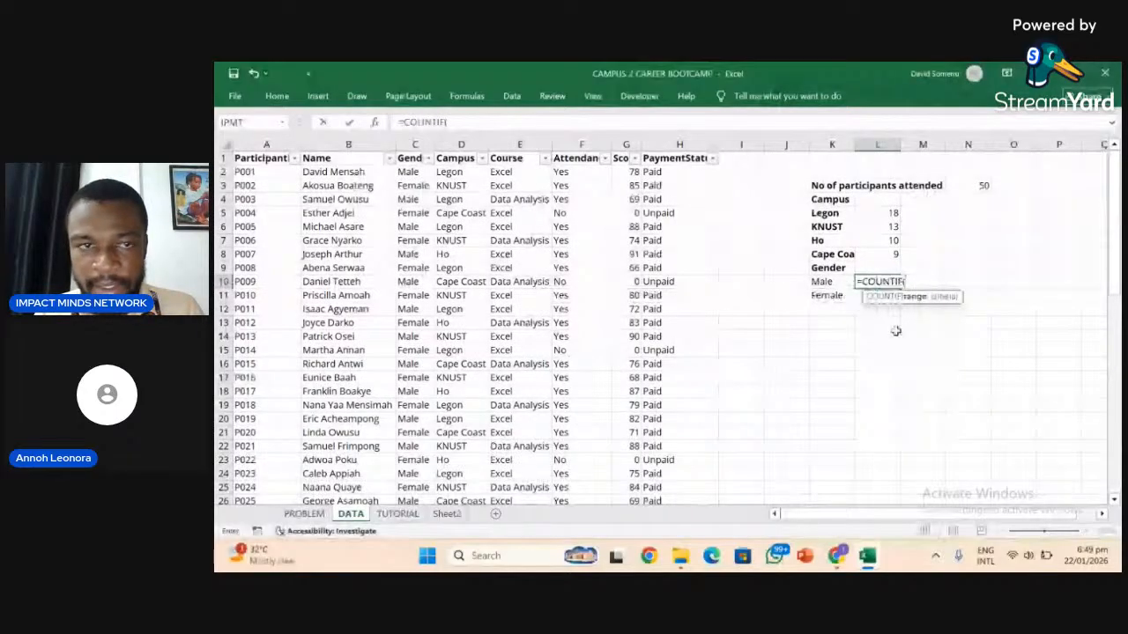
{"action": "left_click", "coordinate": [410, 159]}
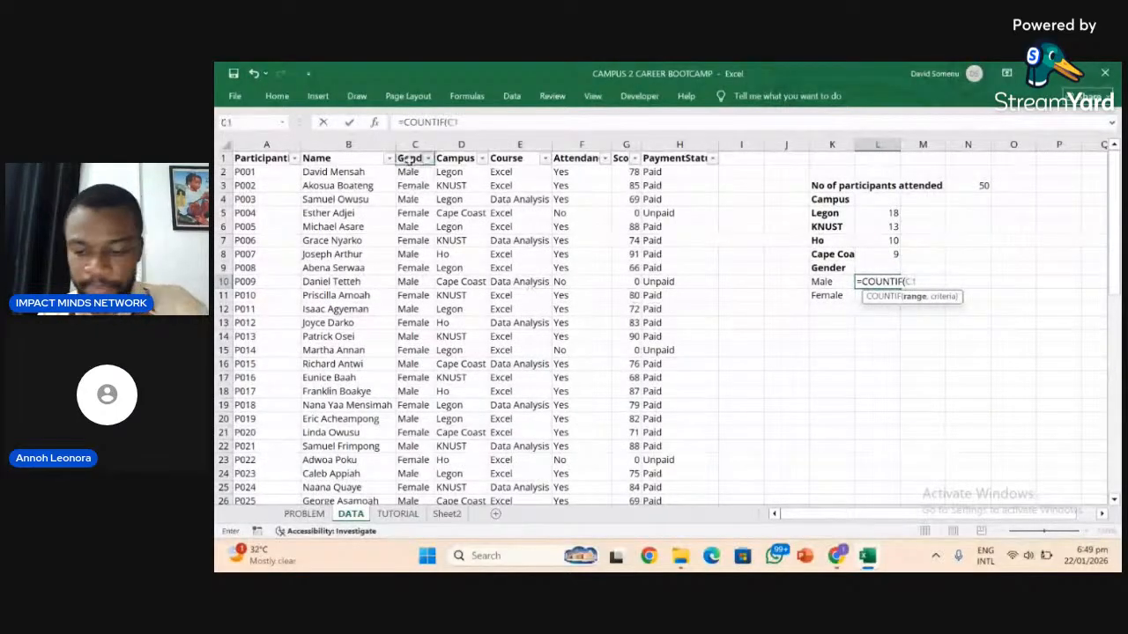
{"action": "key", "text": "ctrl+shift+Down"}
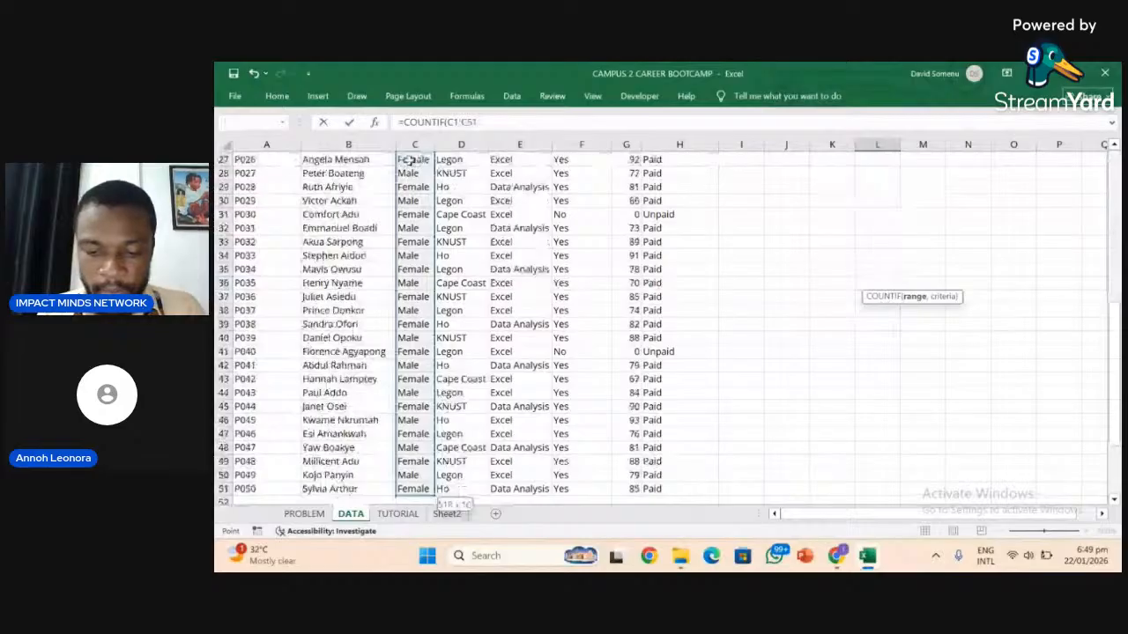
{"action": "scroll", "coordinate": [409, 159], "scroll_direction": "up", "scroll_amount": 9}
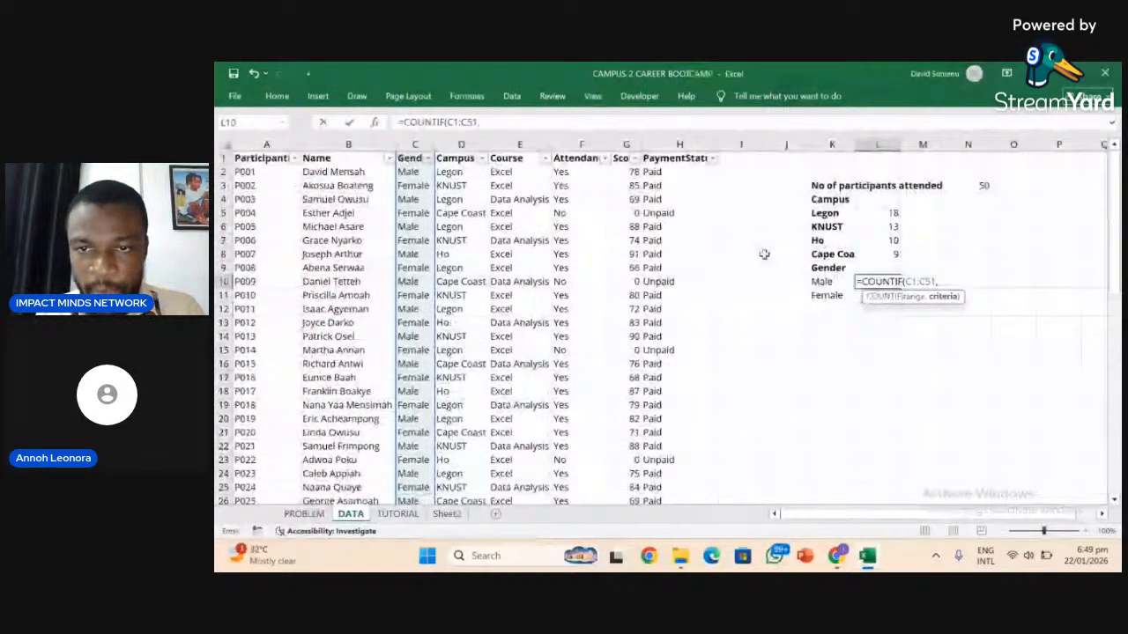
{"action": "left_click", "coordinate": [836, 281]}
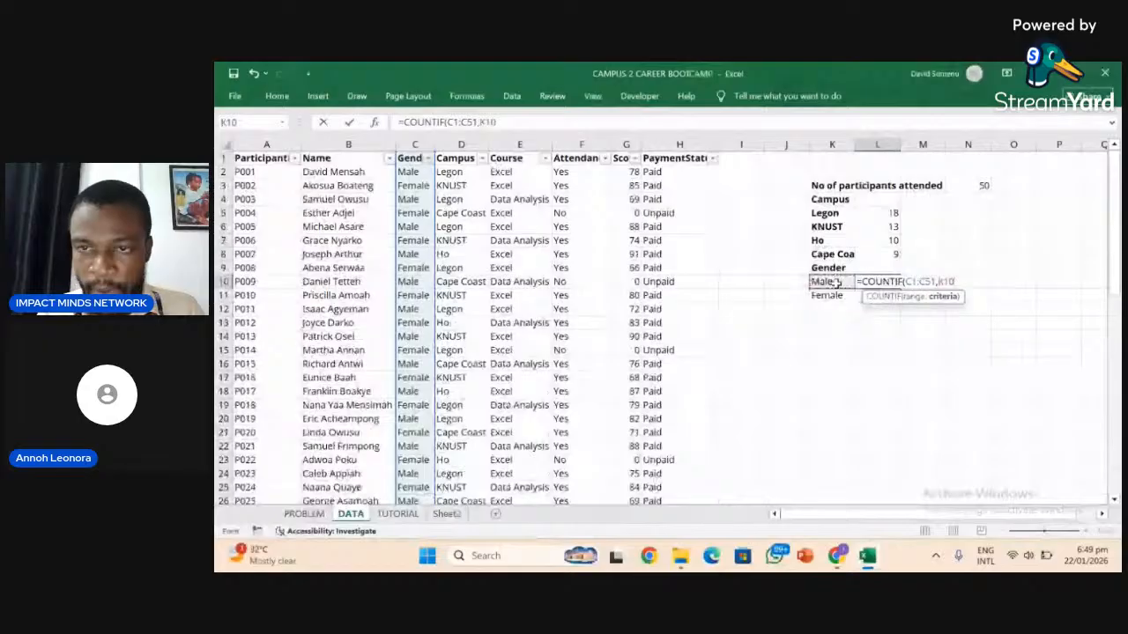
{"action": "key", "text": "Return"}
Fill the COUNTIF formula from L10 down to L11 for the female participants and check both formulas.
{"action": "left_click", "coordinate": [882, 278]}
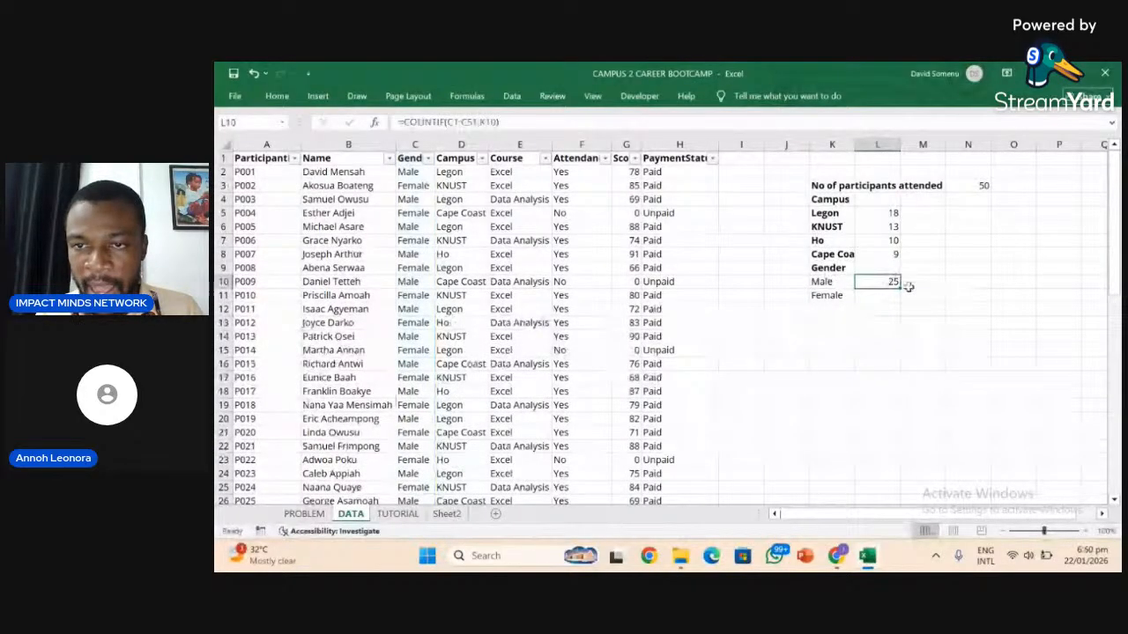
{"action": "left_click_drag", "start_coordinate": [900, 288], "coordinate": [900, 298]}
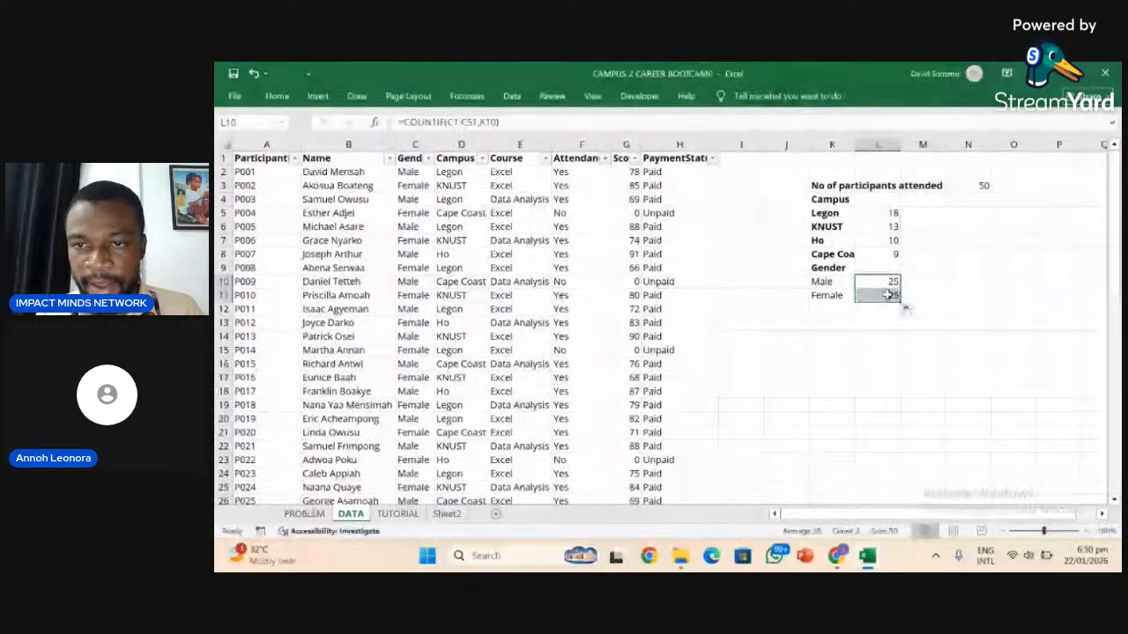
{"action": "left_click", "coordinate": [876, 295]}
{"action": "left_click", "coordinate": [870, 283]}
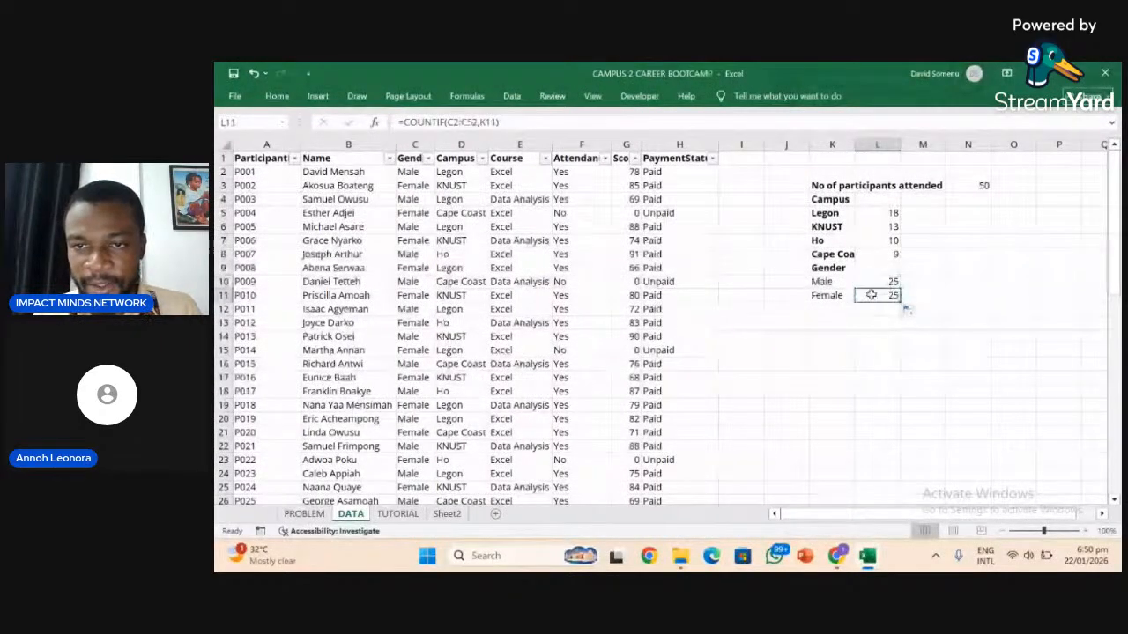
{"action": "left_click", "coordinate": [870, 295]}
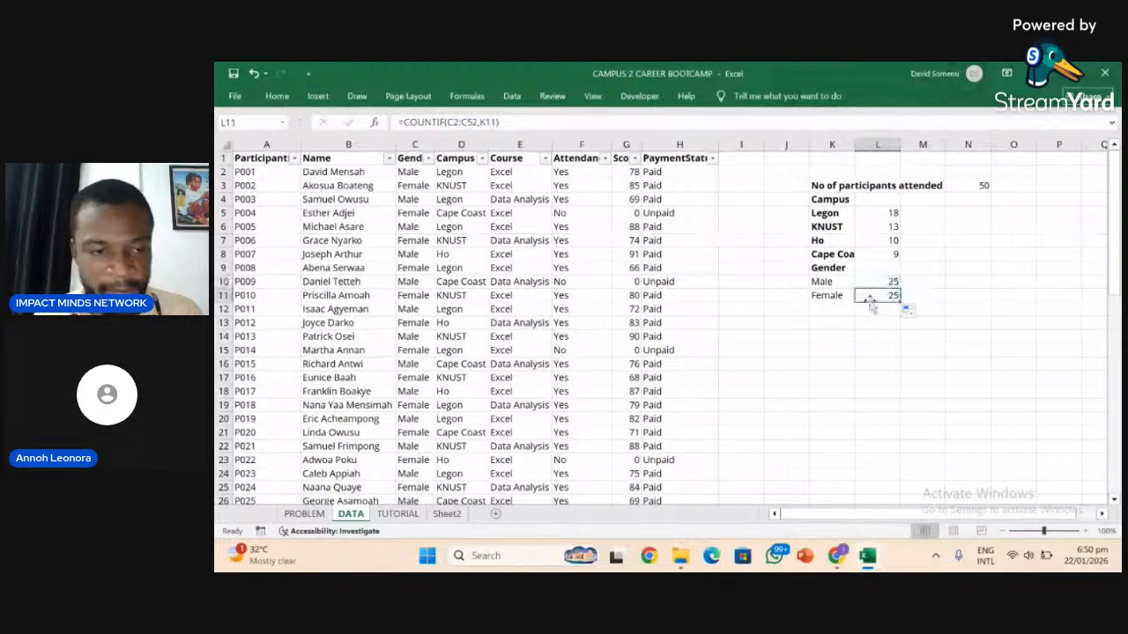
Read the question about average score per campus on the PROBLEM sheet and look over the campus entries on the DATA sheet.
{"action": "left_click", "coordinate": [304, 514]}
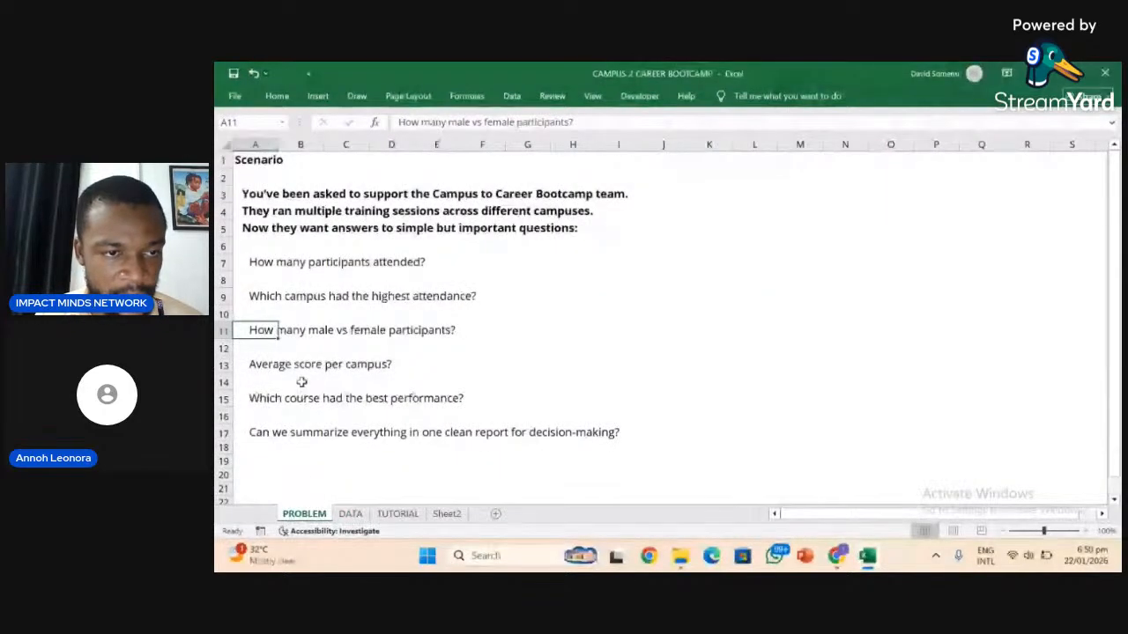
{"action": "left_click", "coordinate": [254, 365]}
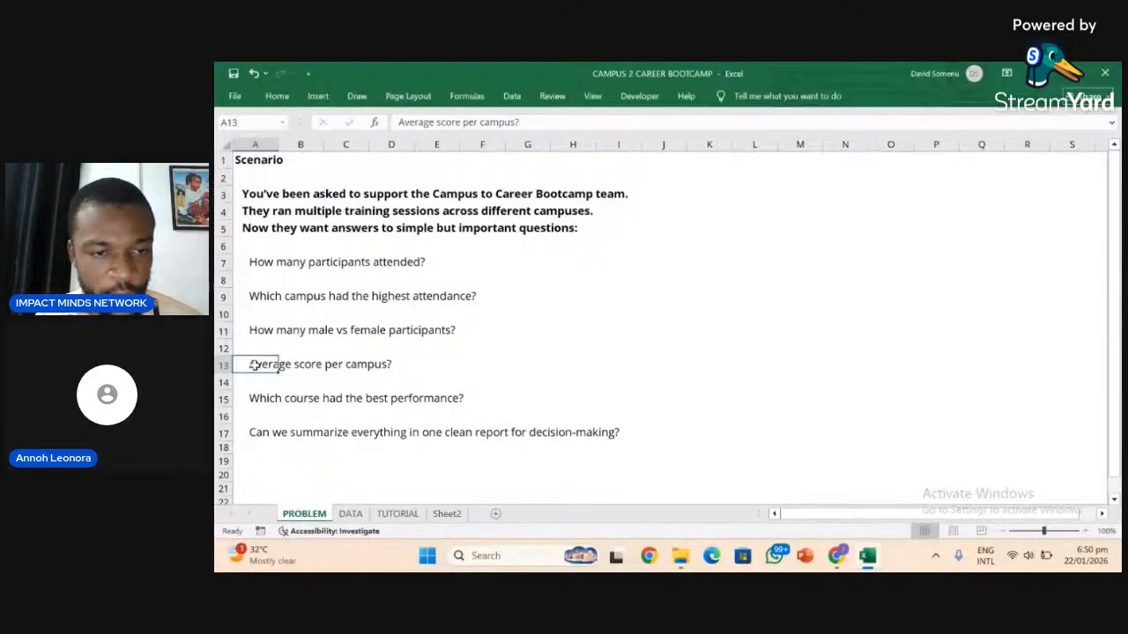
{"action": "left_click", "coordinate": [350, 515]}
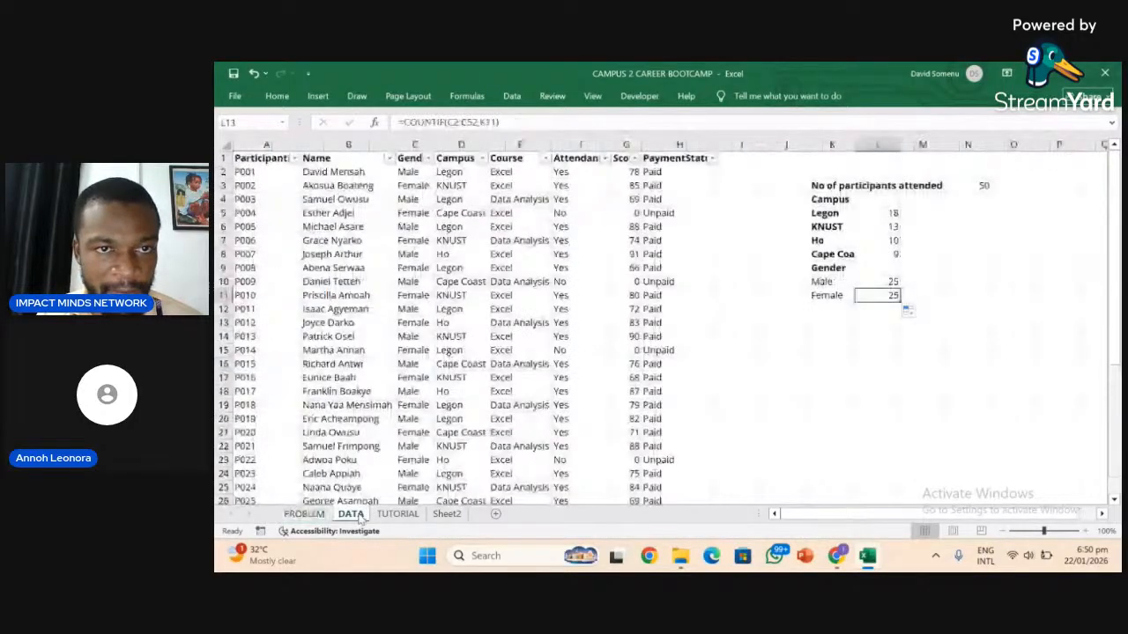
{"action": "left_click", "coordinate": [455, 173]}
{"action": "left_click", "coordinate": [458, 186]}
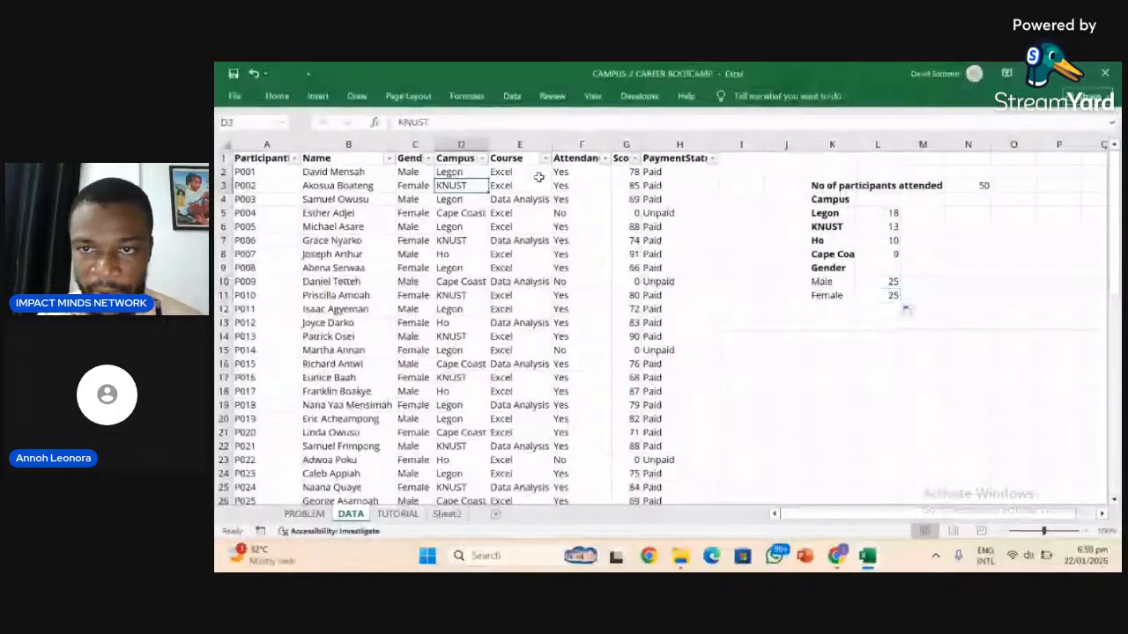
{"action": "left_click", "coordinate": [841, 215]}
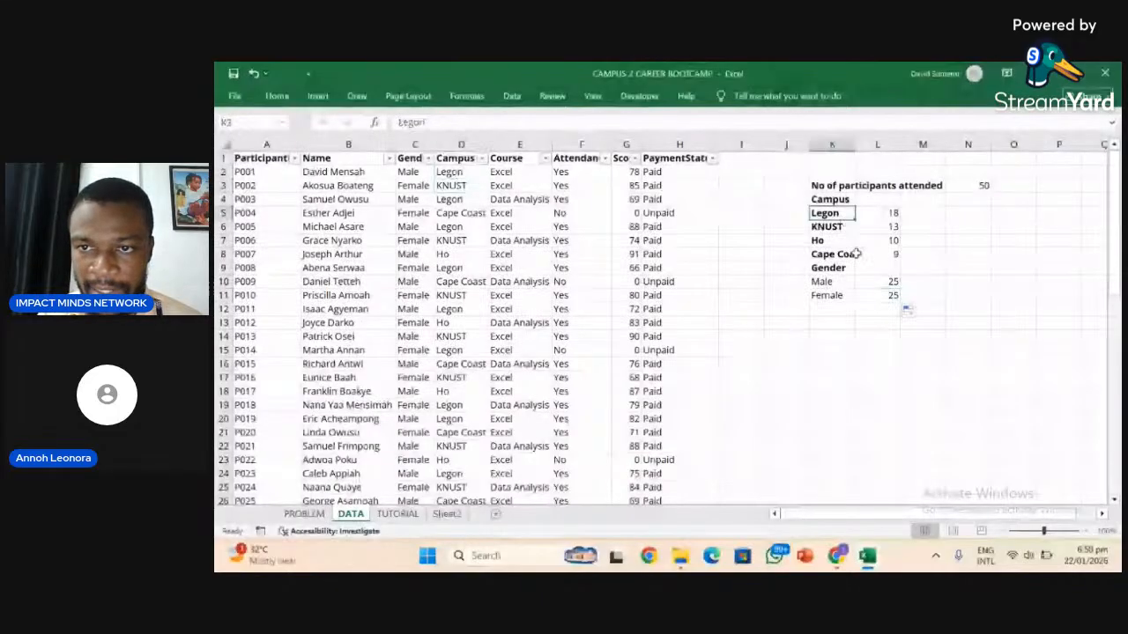
Enter =AVERAGEIF(D1:D51,K5,G1:G51) in M5 to calculate the average score for the Legon campus.
{"action": "left_click", "coordinate": [934, 212]}
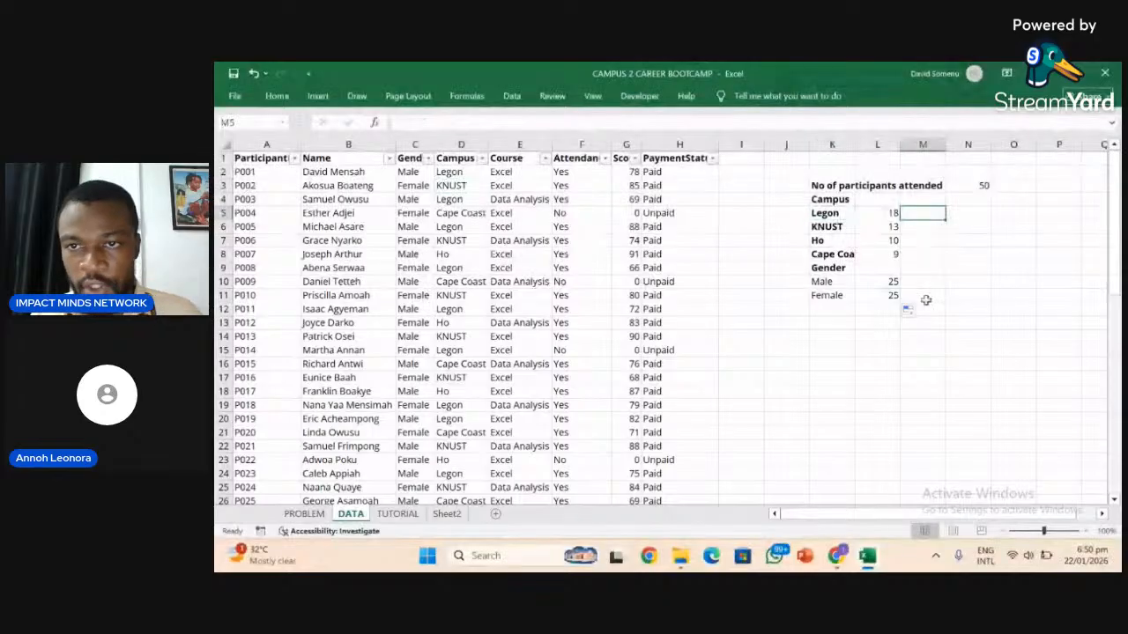
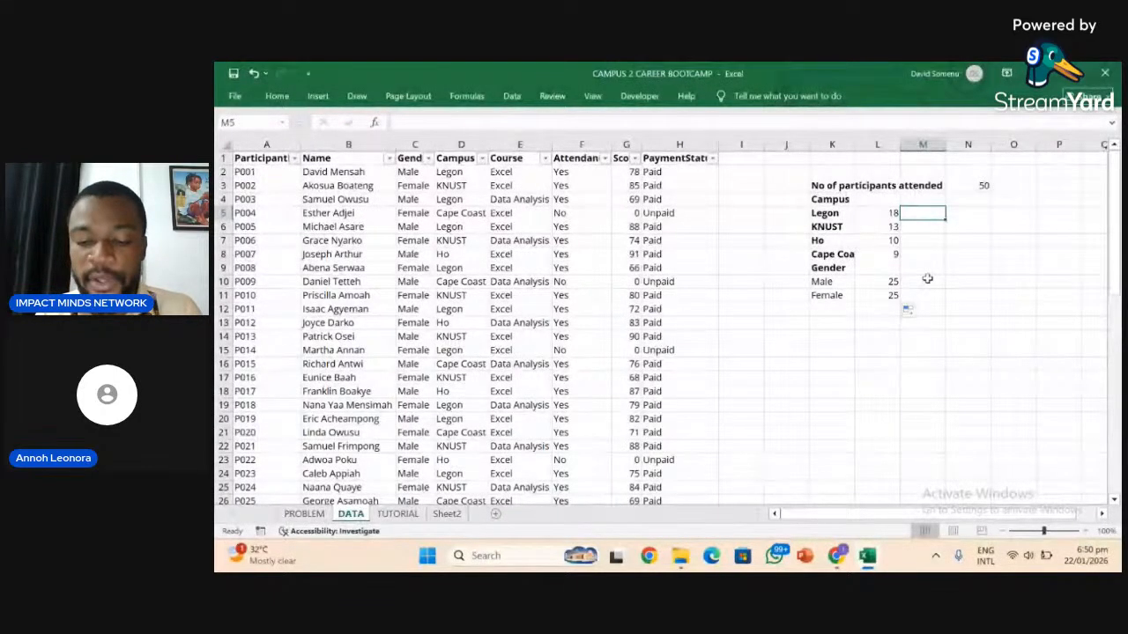
{"action": "type", "text": "=a"}
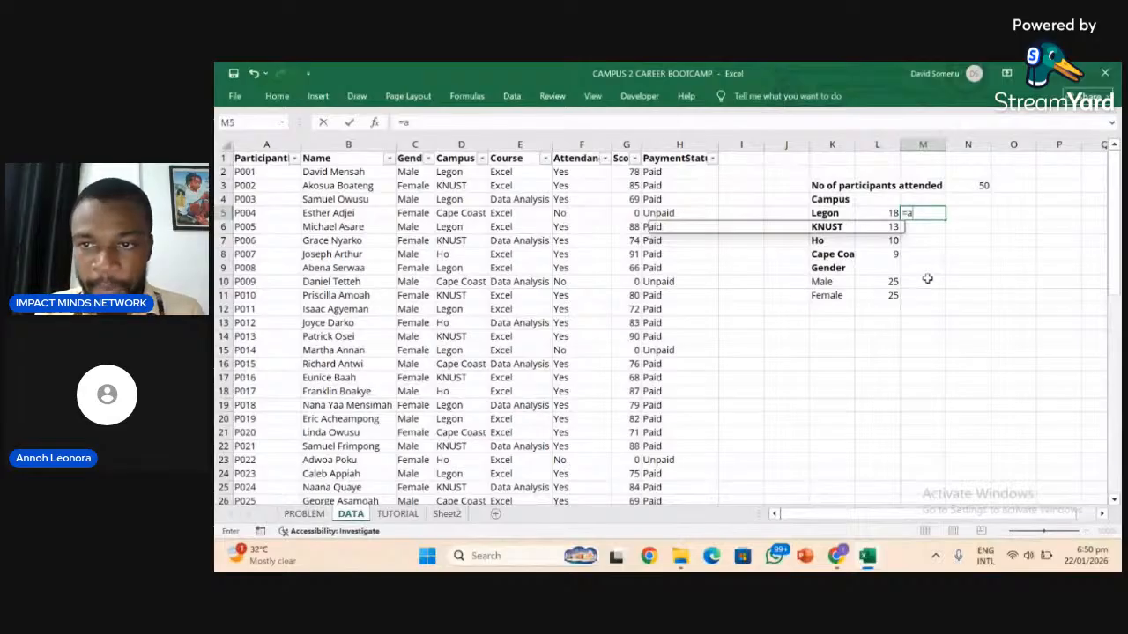
{"action": "type", "text": "ver"}
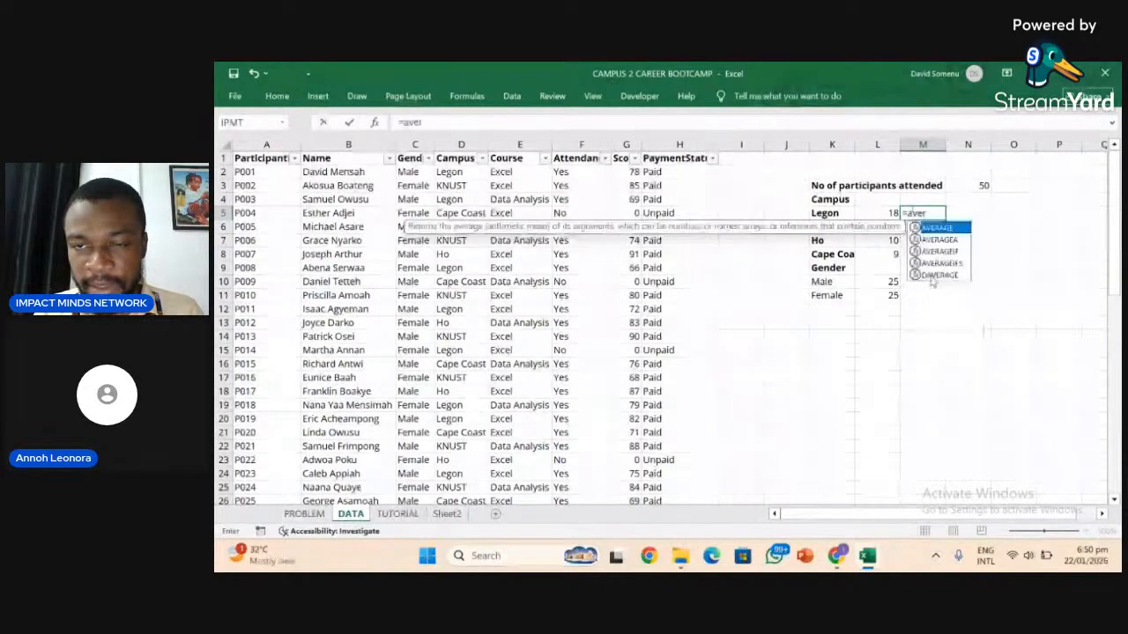
{"action": "double_click", "coordinate": [936, 263]}
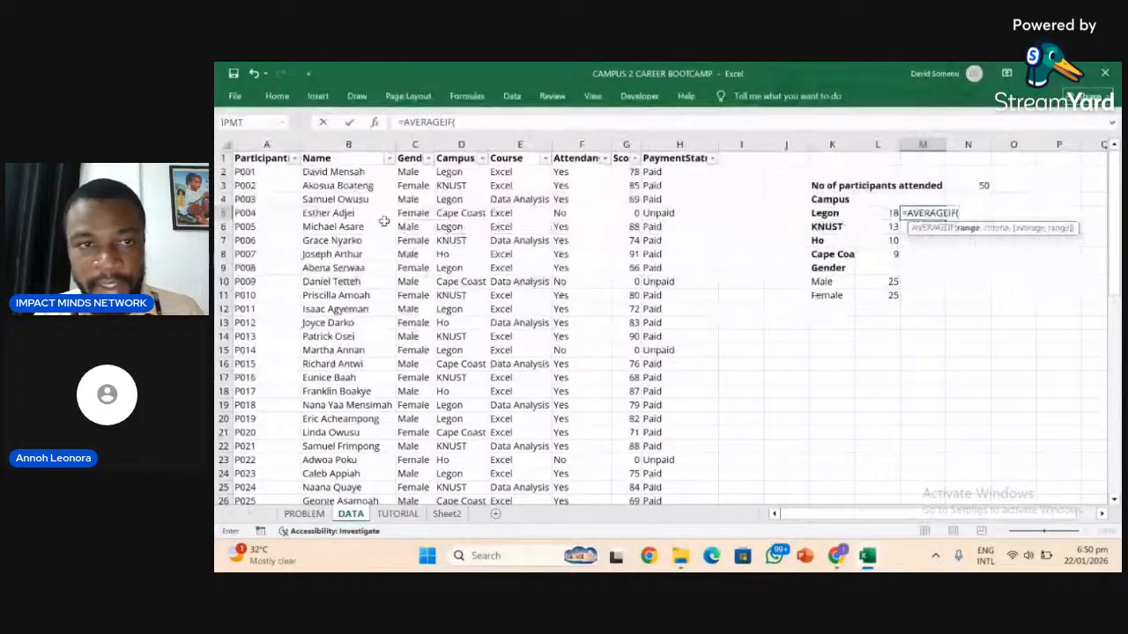
{"action": "left_click", "coordinate": [459, 160]}
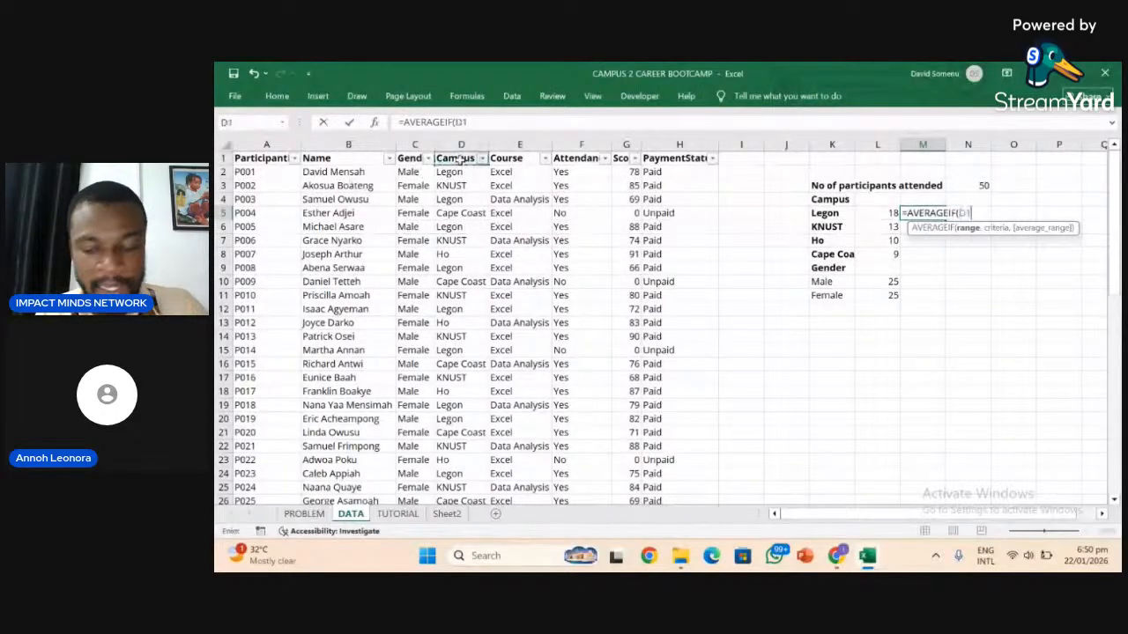
{"action": "key", "text": "ctrl+shift+Down"}
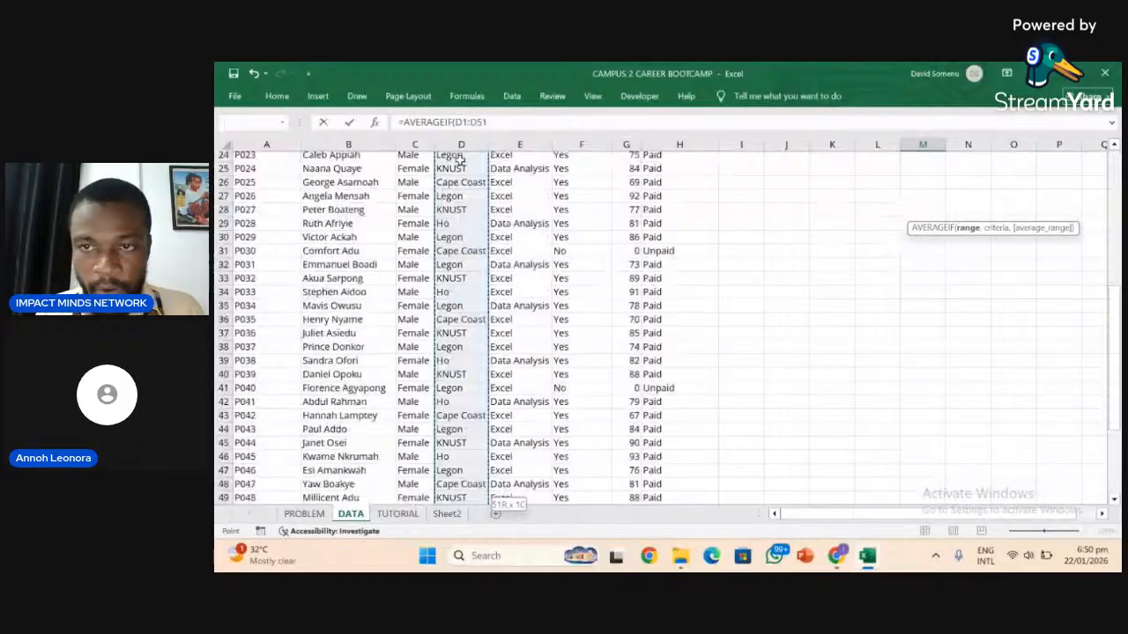
{"action": "type", "text": ","}
{"action": "scroll", "coordinate": [499, 173], "scroll_direction": "down", "scroll_amount": 1}
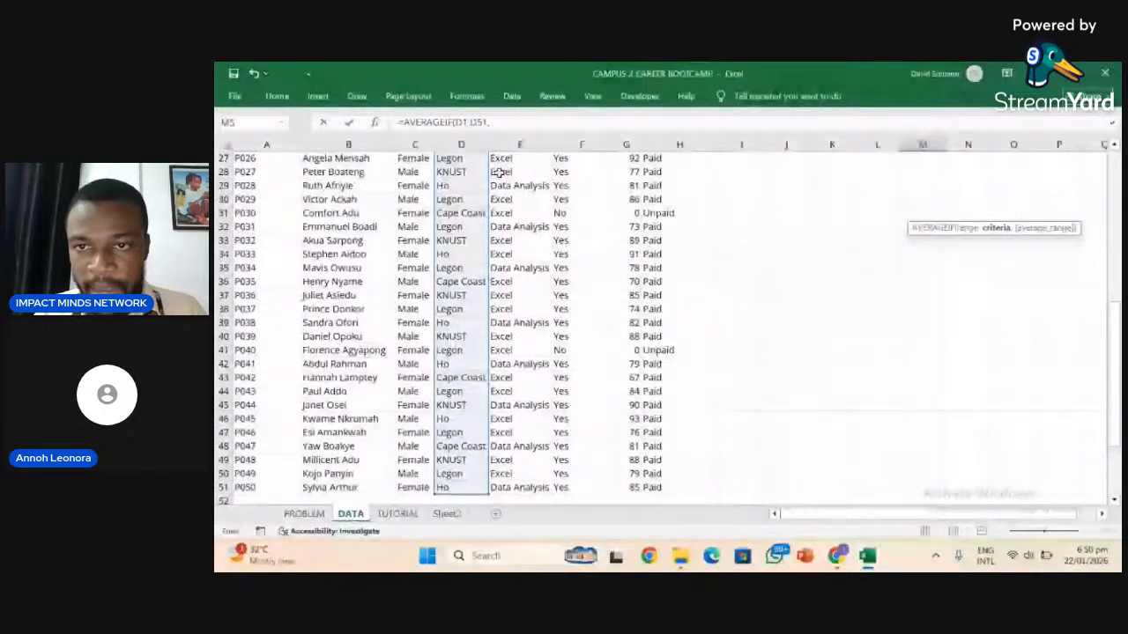
{"action": "scroll", "coordinate": [499, 172], "scroll_direction": "up", "scroll_amount": 9}
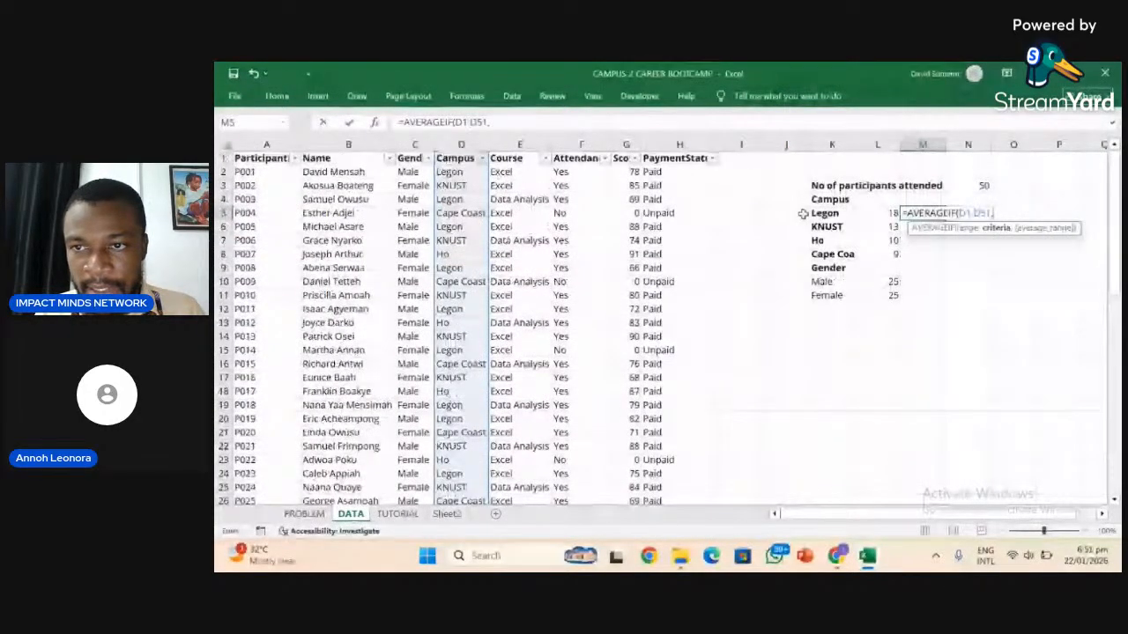
{"action": "left_click", "coordinate": [829, 214]}
{"action": "type", "text": ","}
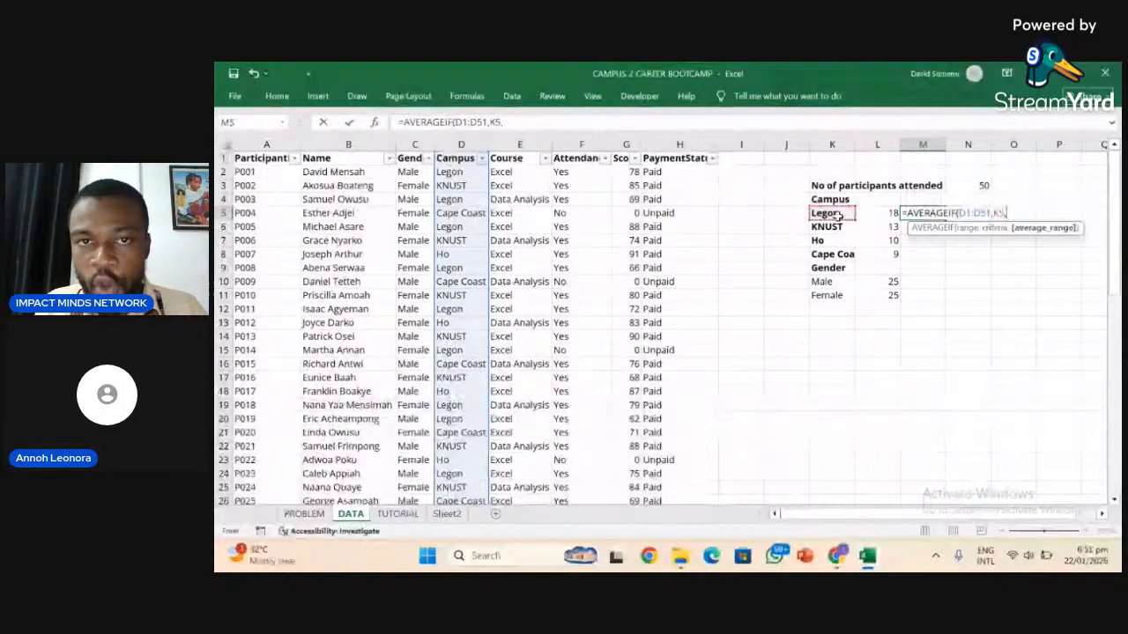
{"action": "left_click", "coordinate": [621, 159]}
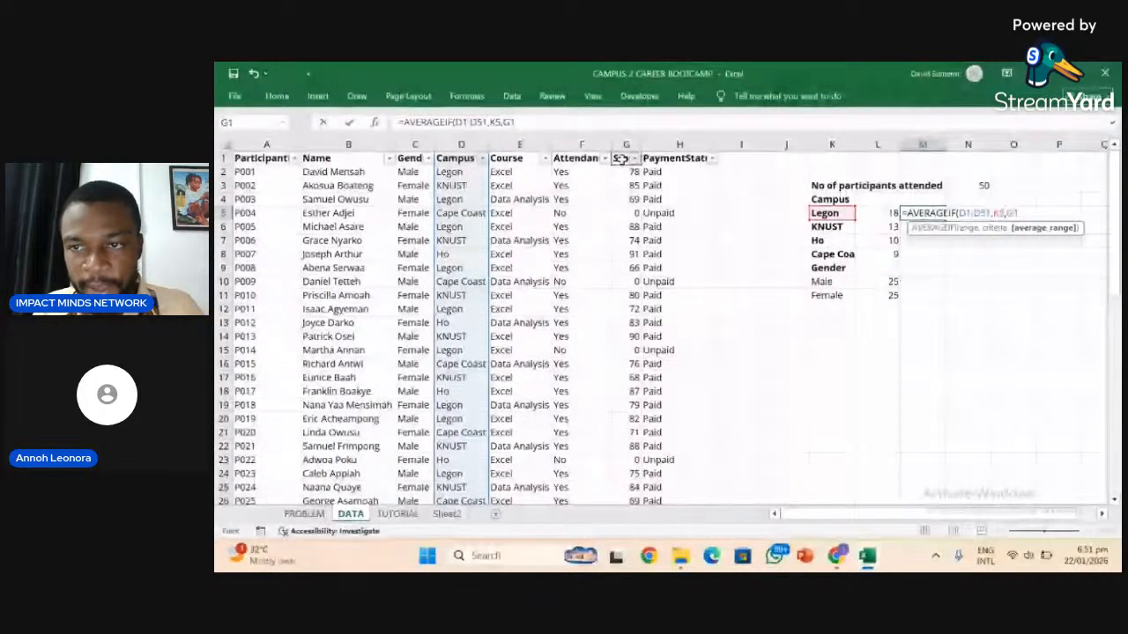
{"action": "key", "text": "ctrl+shift+Down"}
{"action": "key", "text": "Return"}
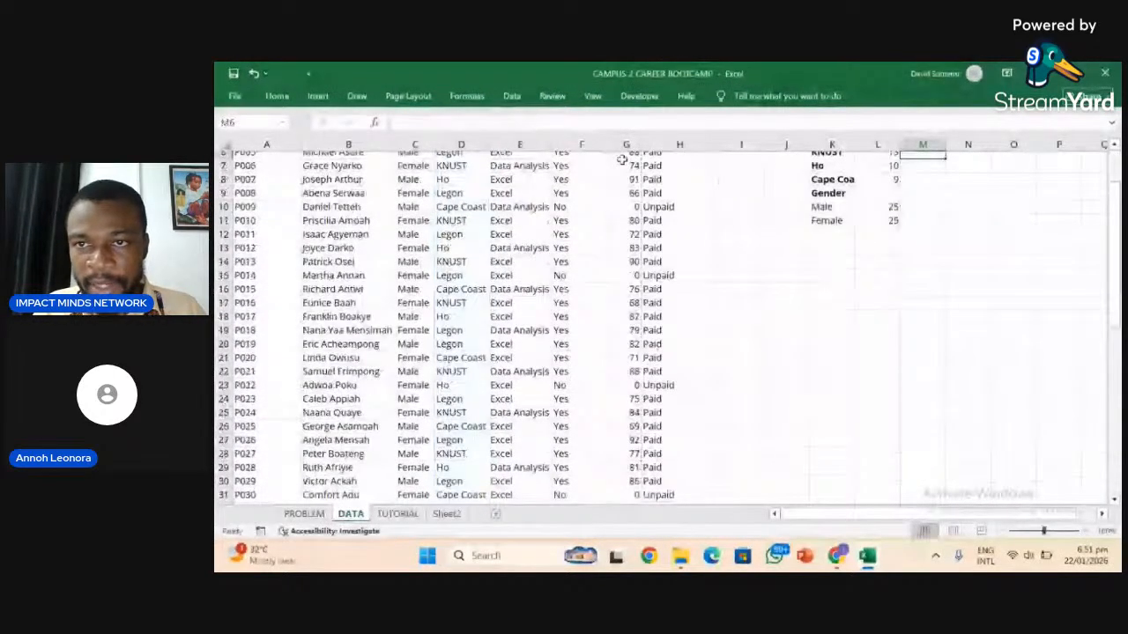
{"action": "scroll", "coordinate": [621, 159], "scroll_direction": "up", "scroll_amount": 2}
{"action": "key", "text": "Up"}
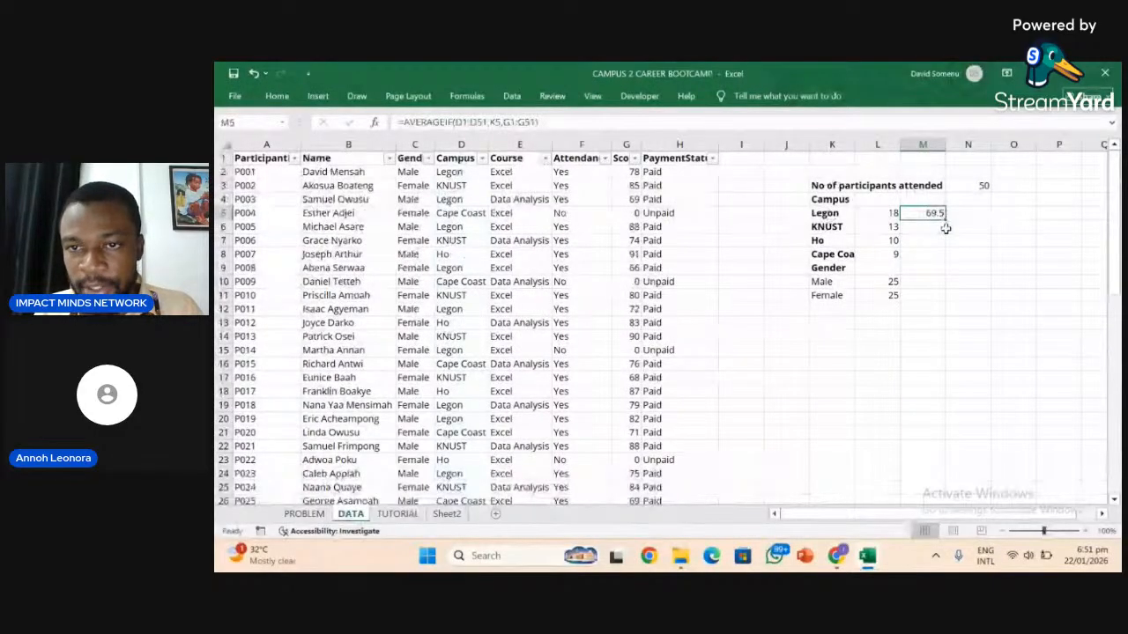
Fill the AVERAGEIF formula from M5 down to M8 for the remaining campuses.
{"action": "left_click_drag", "start_coordinate": [945, 221], "coordinate": [946, 259]}
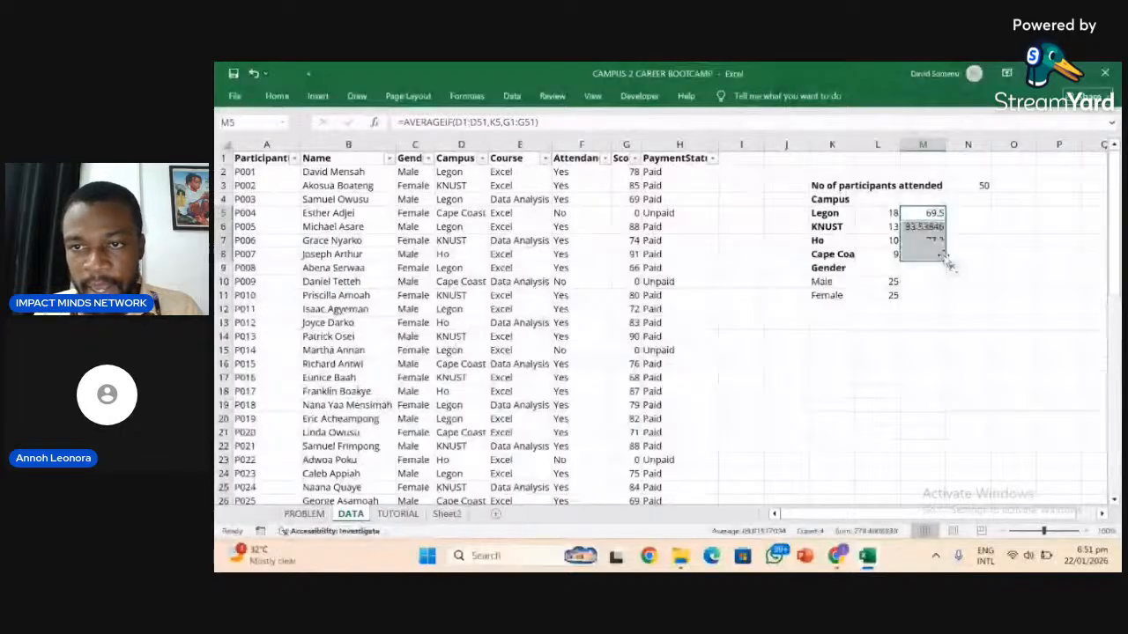
{"action": "left_click", "coordinate": [920, 254]}
{"action": "left_click", "coordinate": [917, 213]}
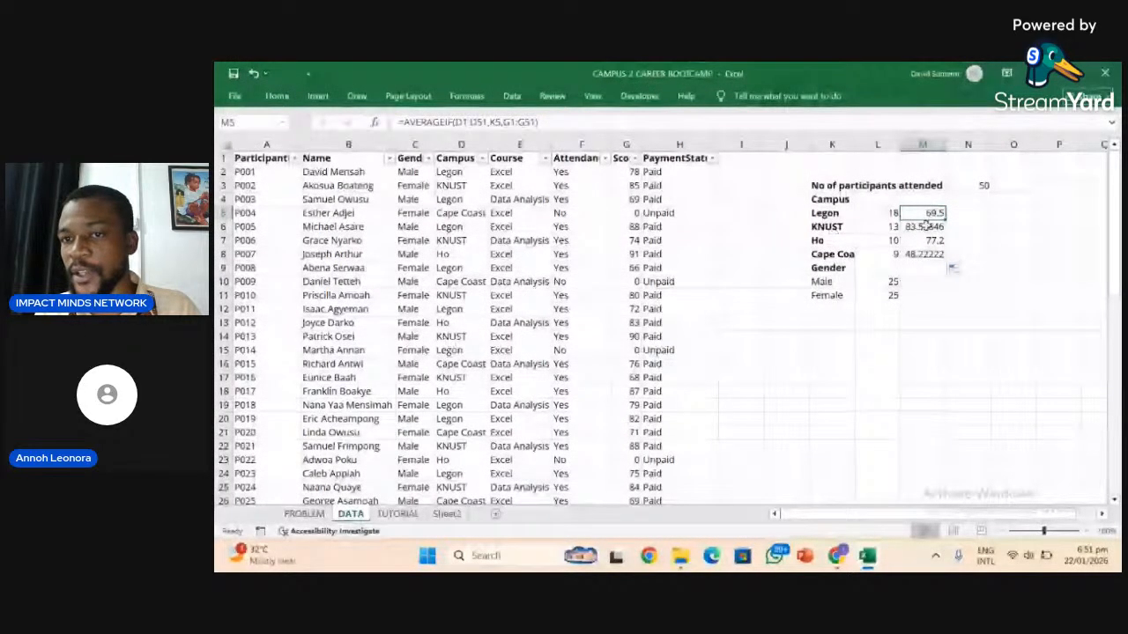
Format the campus averages in M5:M8 without decimal places and check the formulas in M5 and M6.
{"action": "left_click_drag", "start_coordinate": [925, 227], "coordinate": [927, 256]}
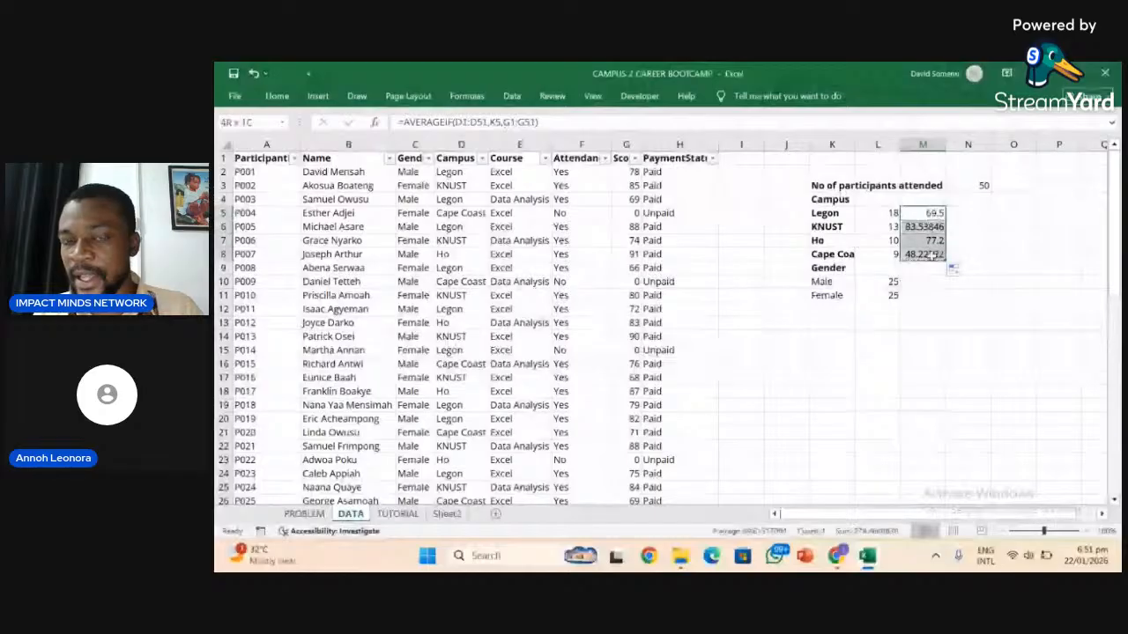
{"action": "left_click", "coordinate": [279, 96]}
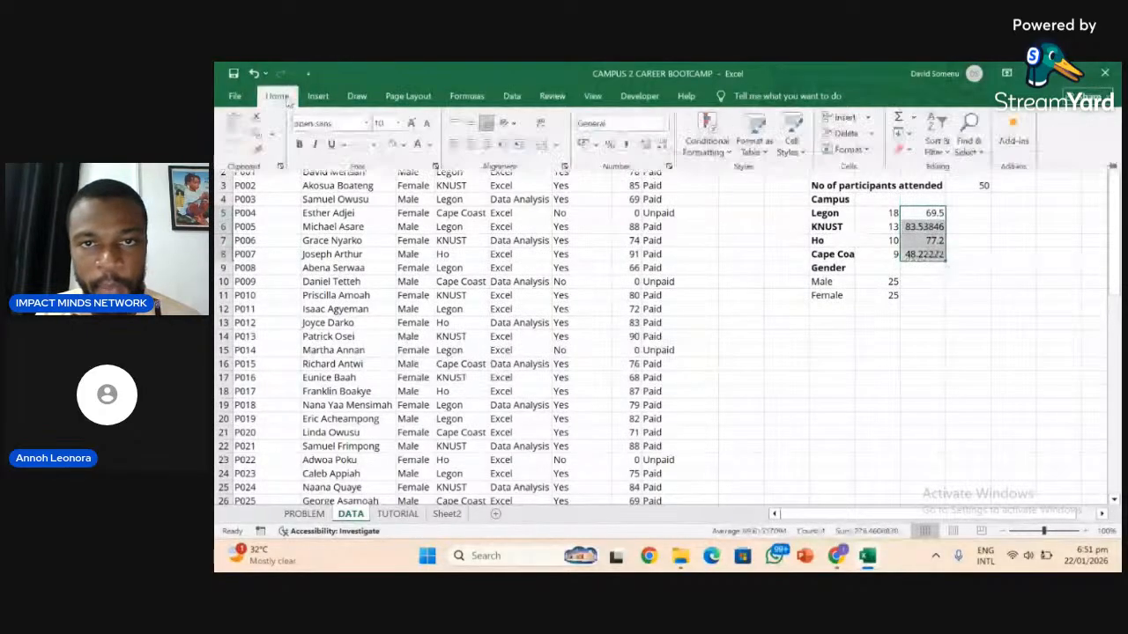
{"action": "left_click", "coordinate": [662, 148]}
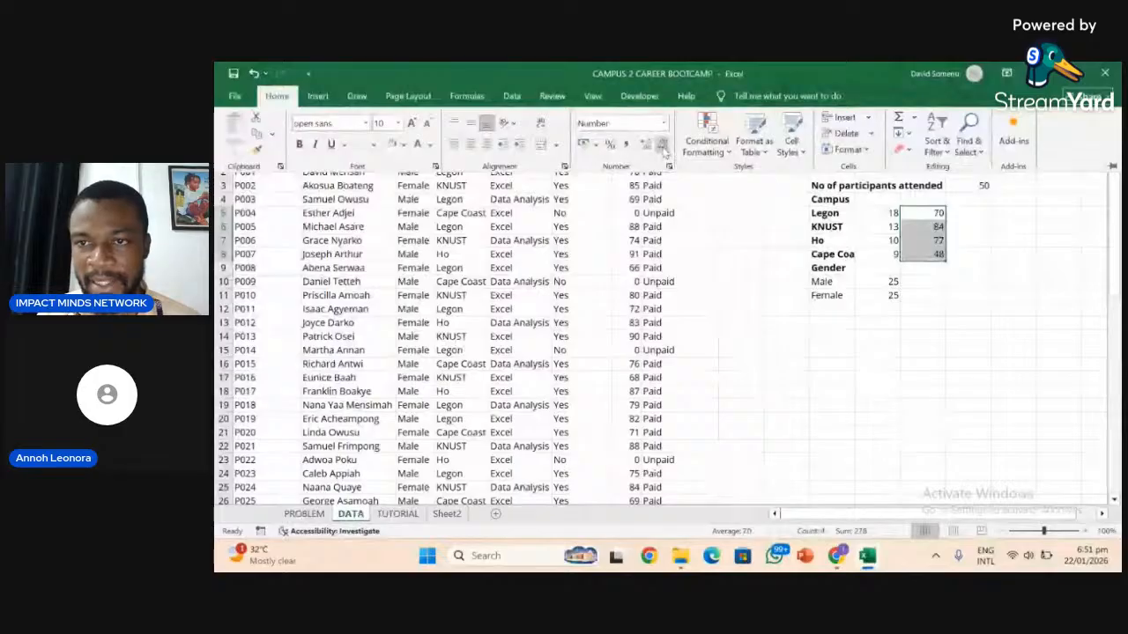
{"action": "left_click", "coordinate": [934, 223]}
{"action": "left_click", "coordinate": [933, 214]}
{"action": "left_click", "coordinate": [934, 227]}
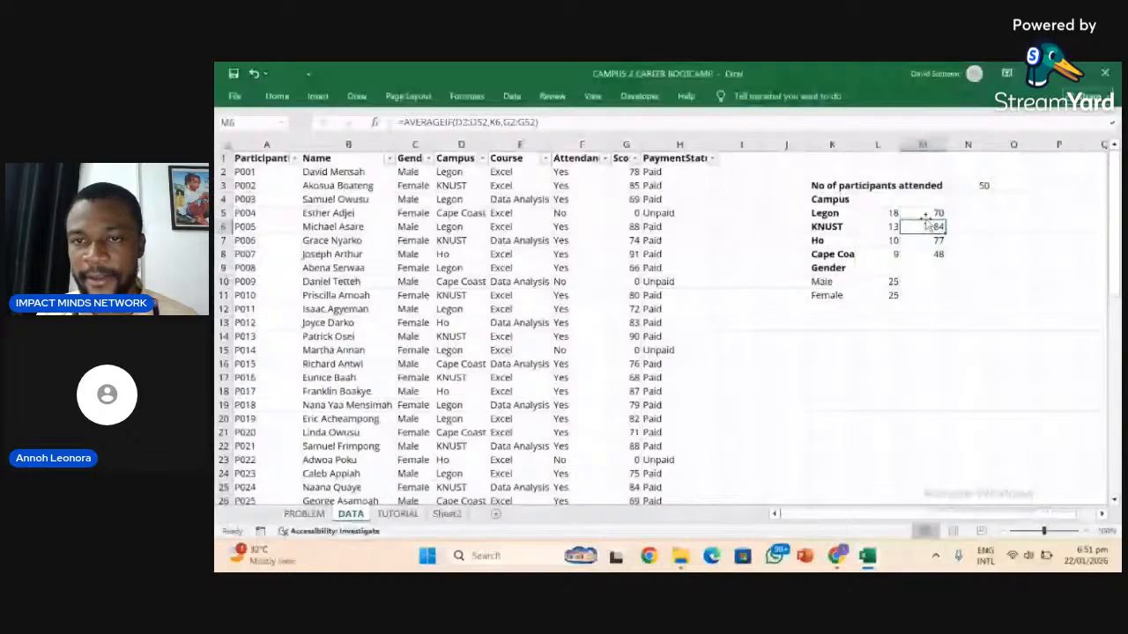
{"action": "left_click", "coordinate": [927, 215]}
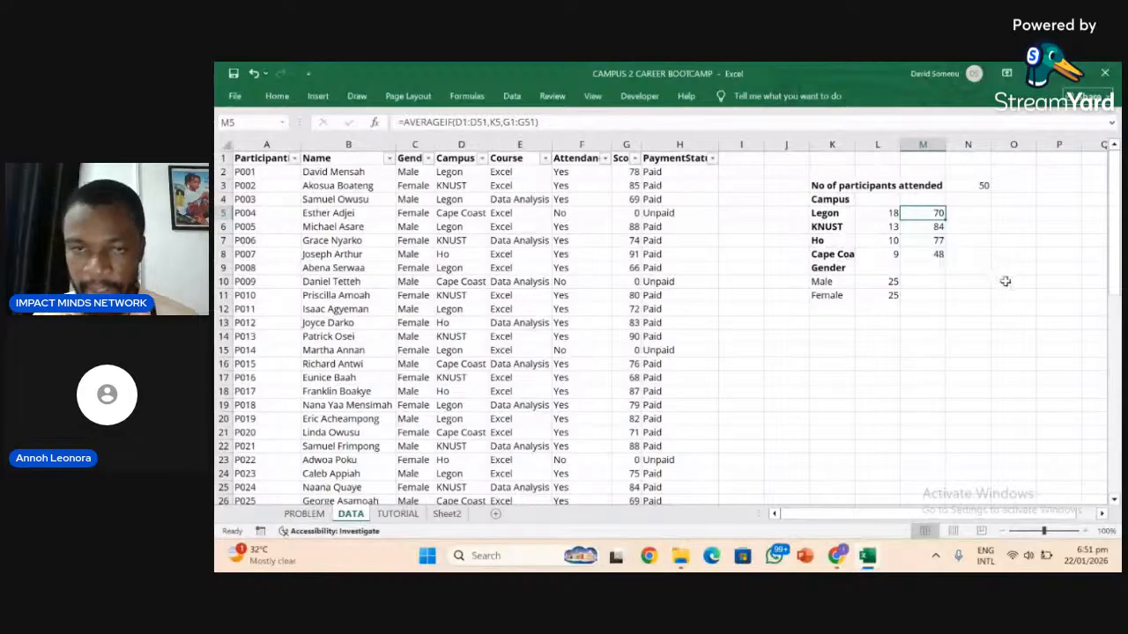
Read the question about the best-performing course on the PROBLEM sheet and look over the course entries on the DATA sheet.
{"action": "left_click", "coordinate": [316, 514]}
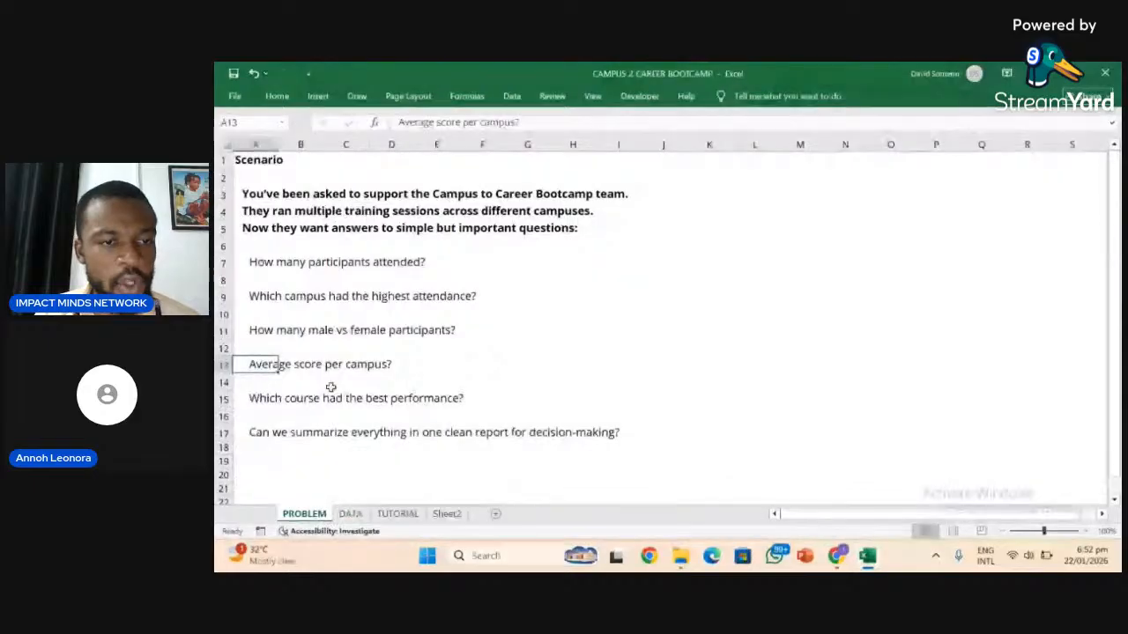
{"action": "left_click", "coordinate": [291, 397]}
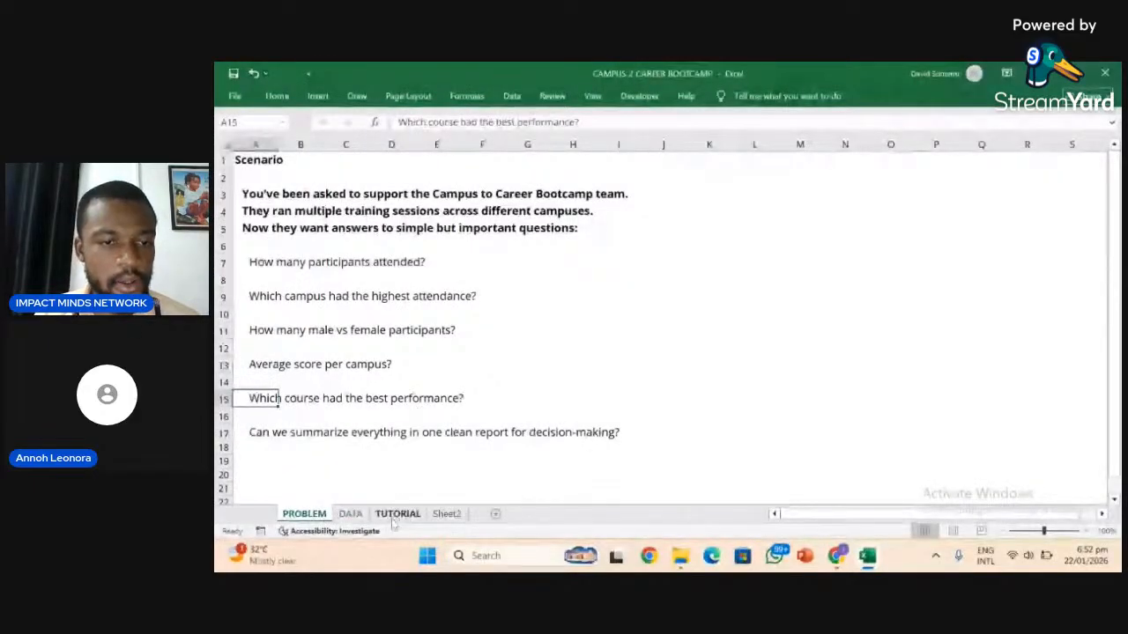
{"action": "left_click", "coordinate": [396, 518]}
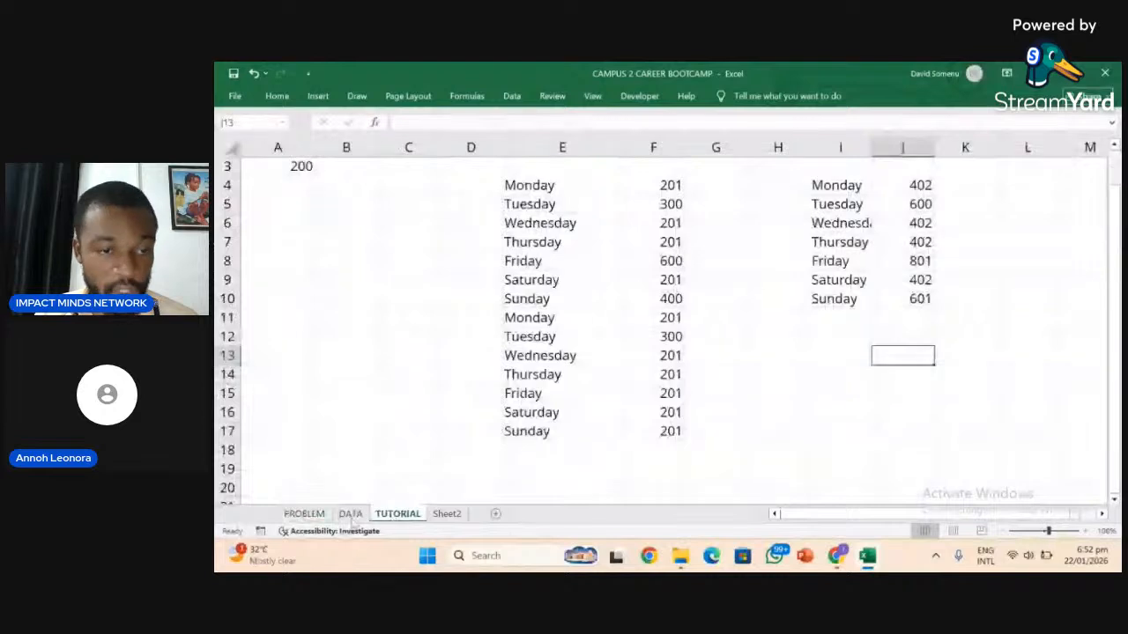
{"action": "left_click", "coordinate": [304, 513]}
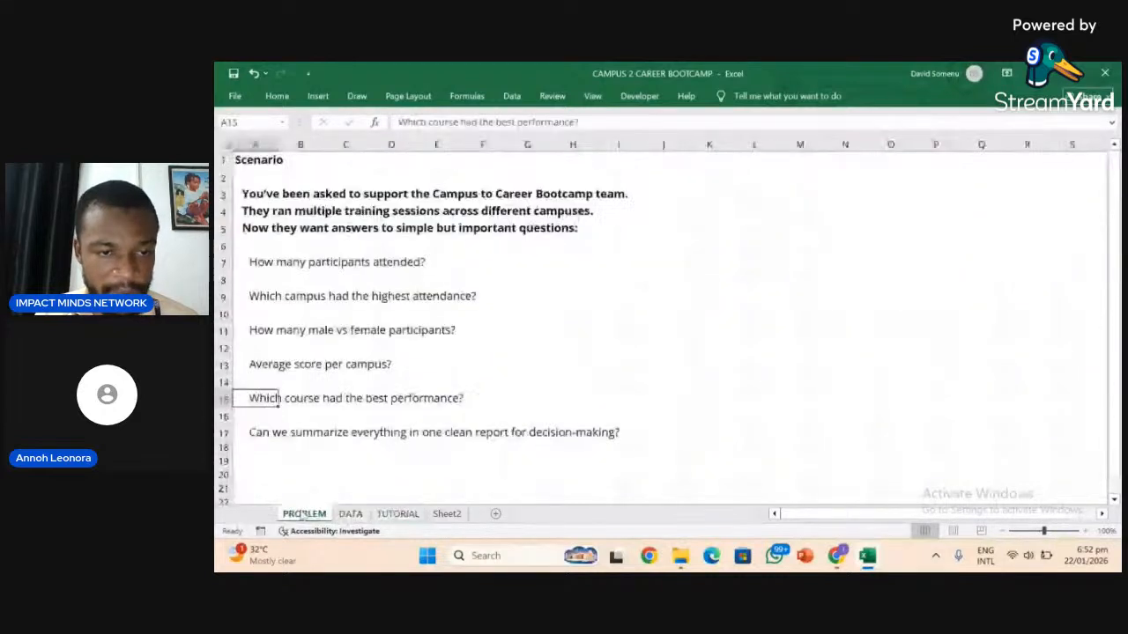
{"action": "left_click", "coordinate": [403, 519]}
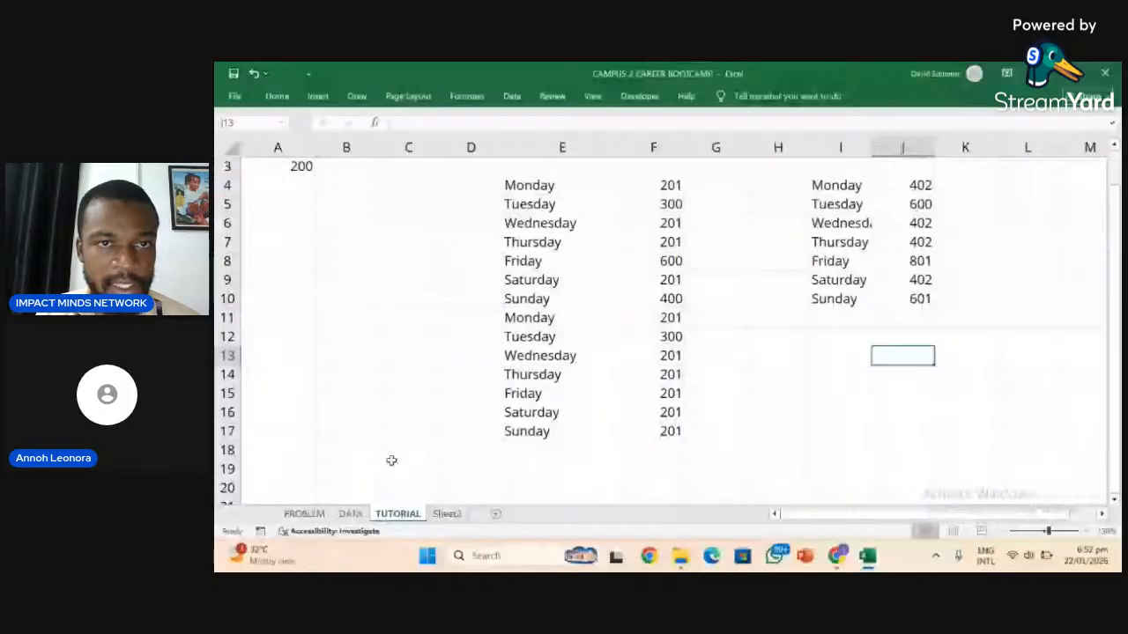
{"action": "key", "text": "ctrl+Page_Up"}
{"action": "left_click", "coordinate": [502, 174]}
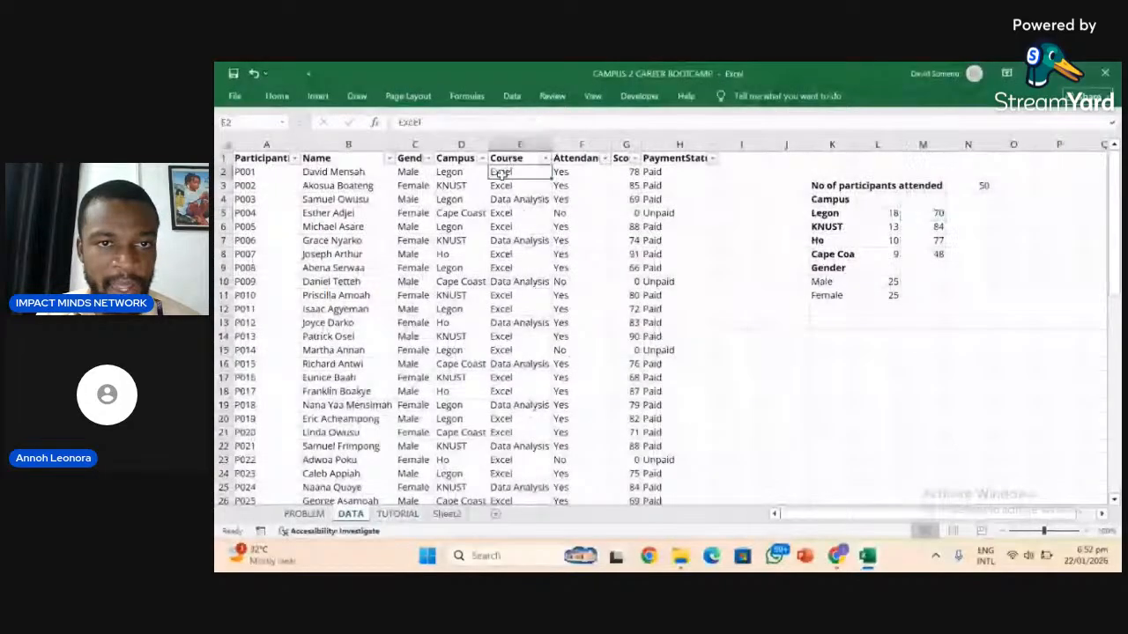
{"action": "left_click", "coordinate": [504, 198]}
Copy the Course column E1:E51, including its header, and paste it below the gender summary starting at K12.
{"action": "left_click", "coordinate": [504, 159]}
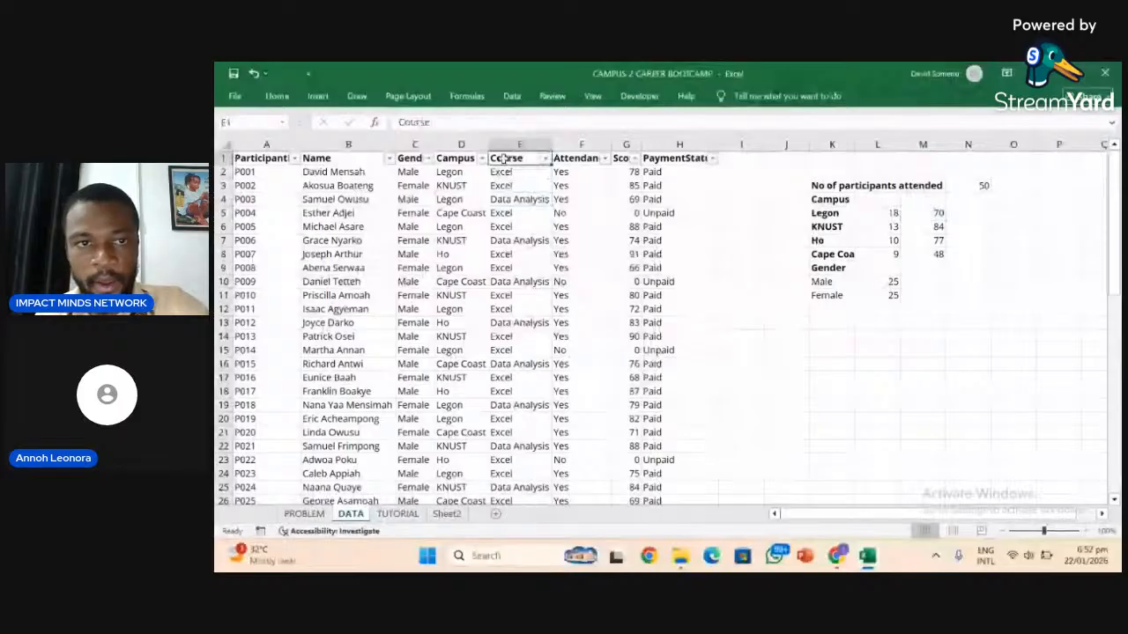
{"action": "key", "text": "ctrl+shift+Down"}
{"action": "key", "text": "ctrl+c"}
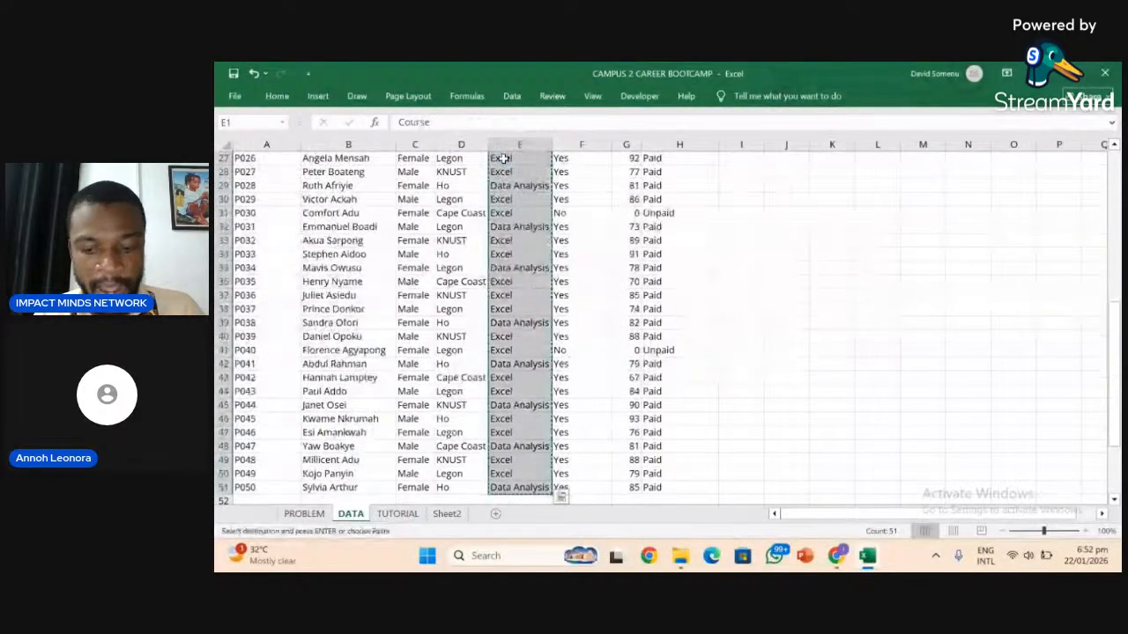
{"action": "left_click", "coordinate": [503, 159]}
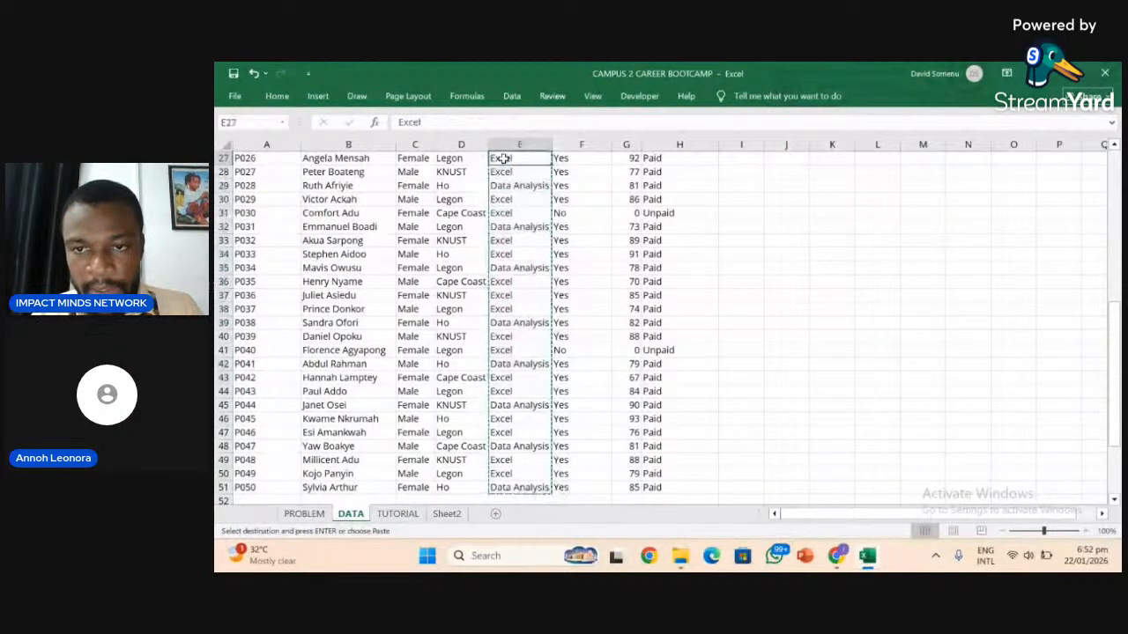
{"action": "key", "text": "ctrl+Up"}
{"action": "left_click", "coordinate": [837, 312]}
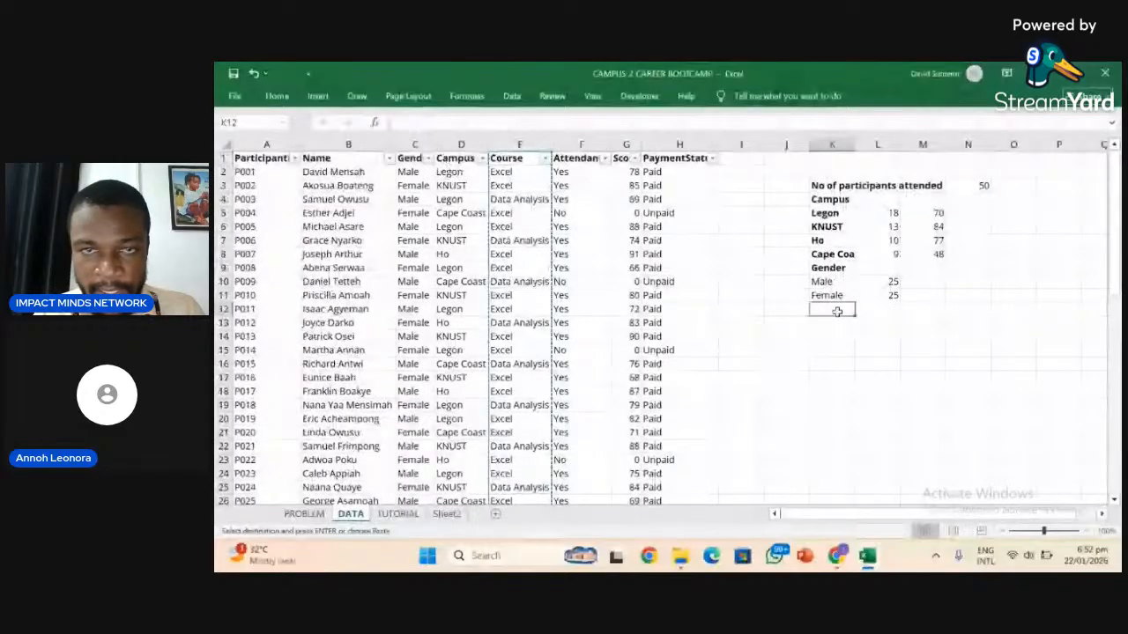
{"action": "key", "text": "ctrl+v"}
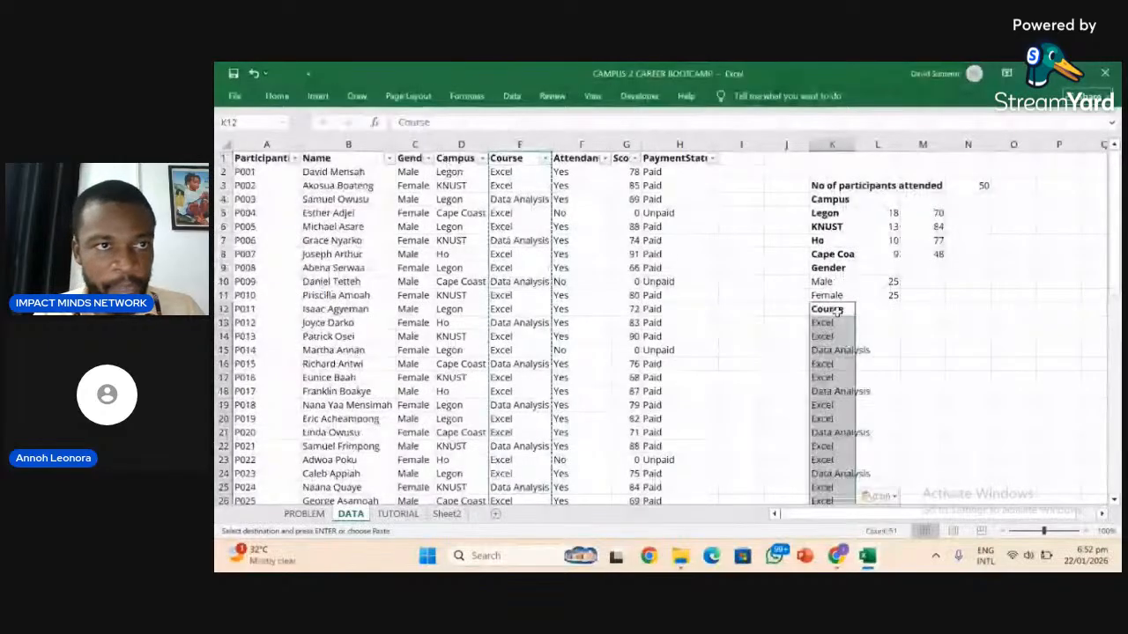
Remove duplicates from the pasted course list, expanding the selection to columns K through N.
{"action": "left_click", "coordinate": [511, 96]}
{"action": "left_click", "coordinate": [788, 133]}
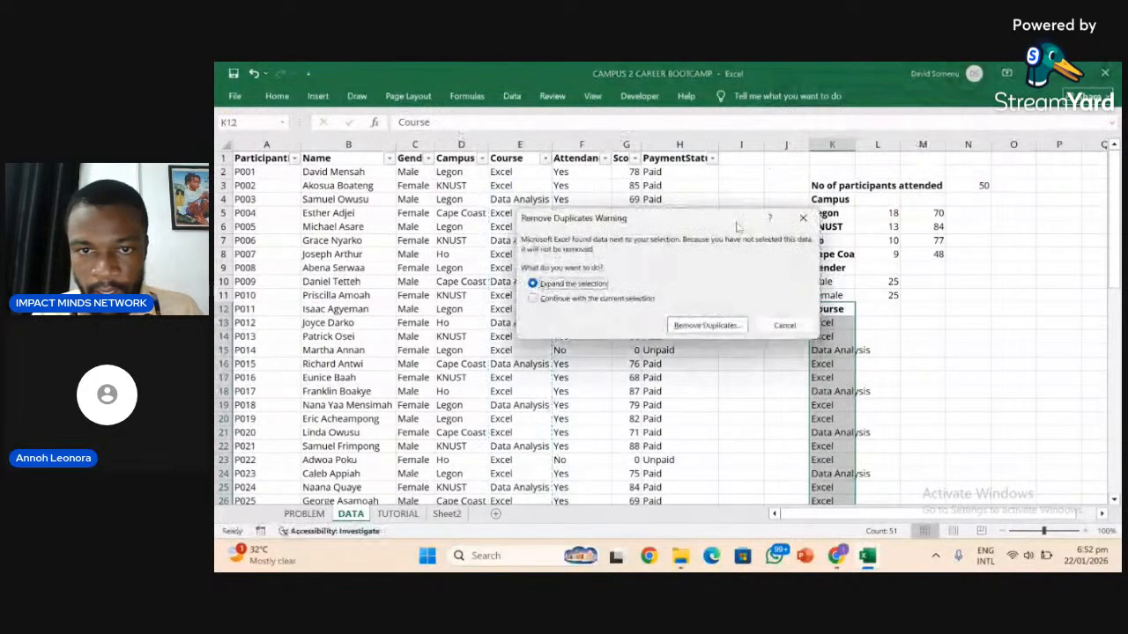
{"action": "left_click", "coordinate": [695, 325]}
{"action": "left_click", "coordinate": [696, 371]}
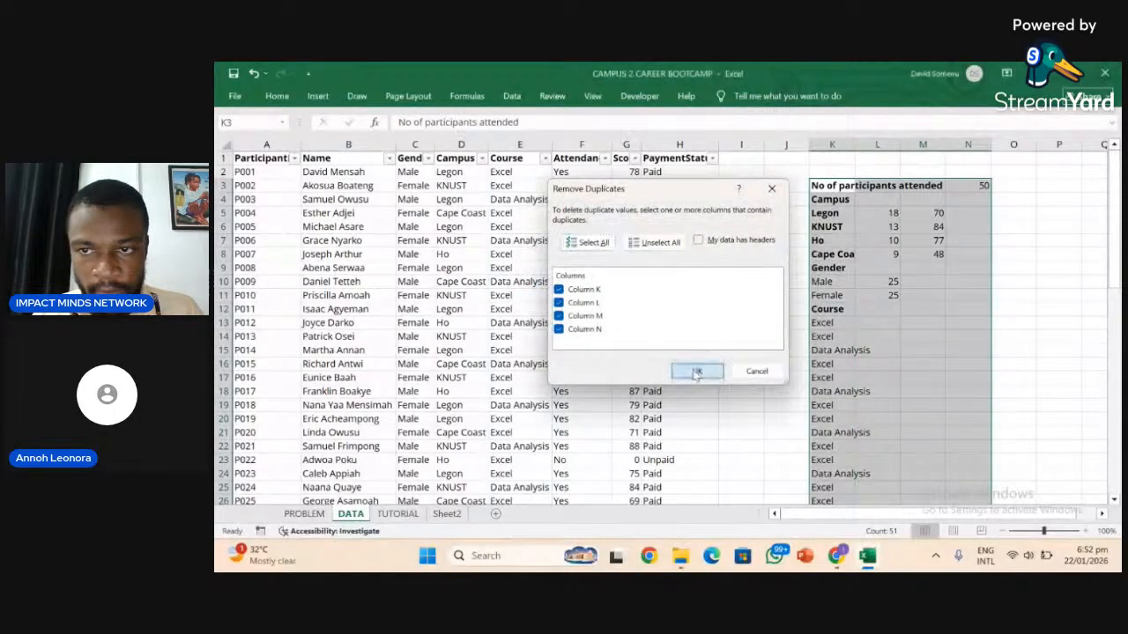
{"action": "left_click", "coordinate": [673, 348]}
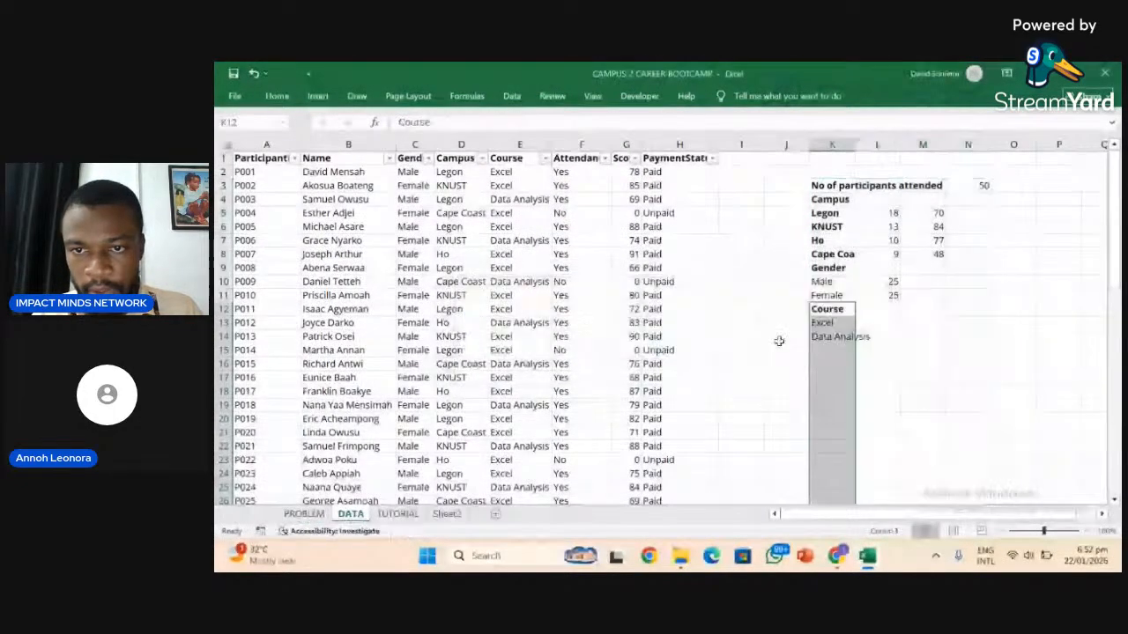
{"action": "left_click", "coordinate": [837, 335]}
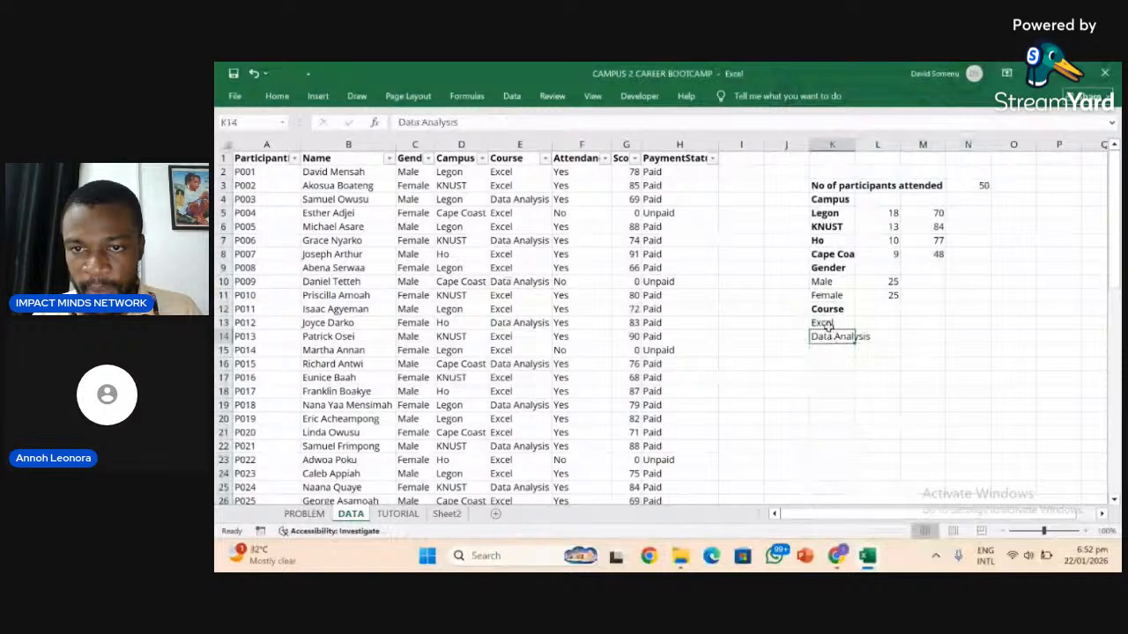
Select L13 beside the Excel course on the DATA sheet and recheck the best-performance question on the PROBLEM sheet.
{"action": "left_click", "coordinate": [824, 323]}
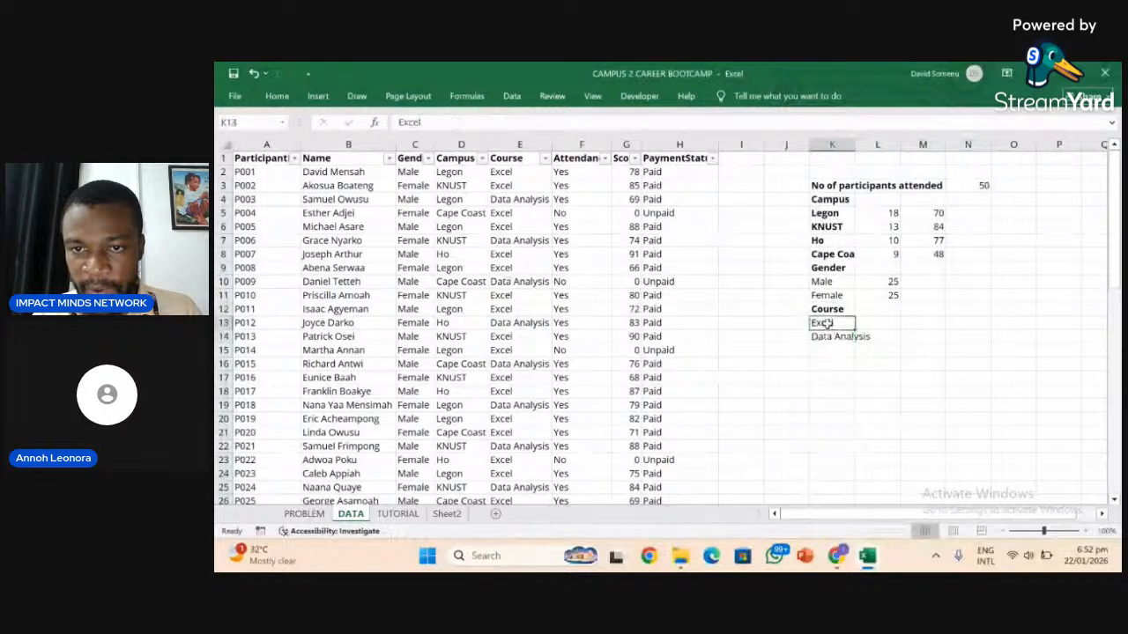
{"action": "left_click", "coordinate": [875, 323]}
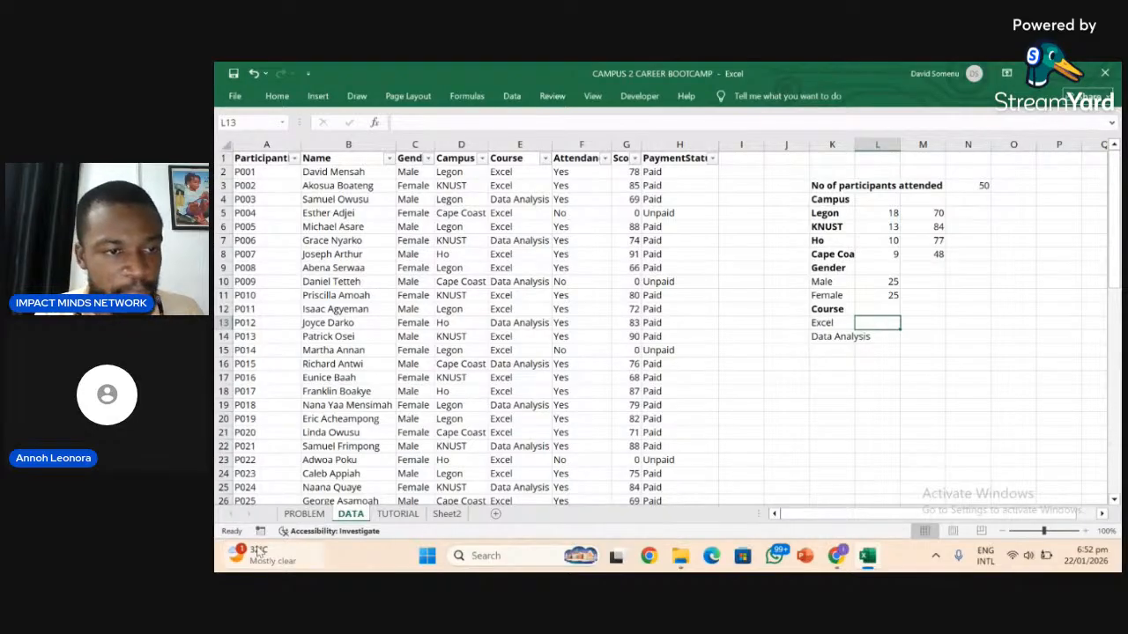
{"action": "left_click", "coordinate": [304, 514]}
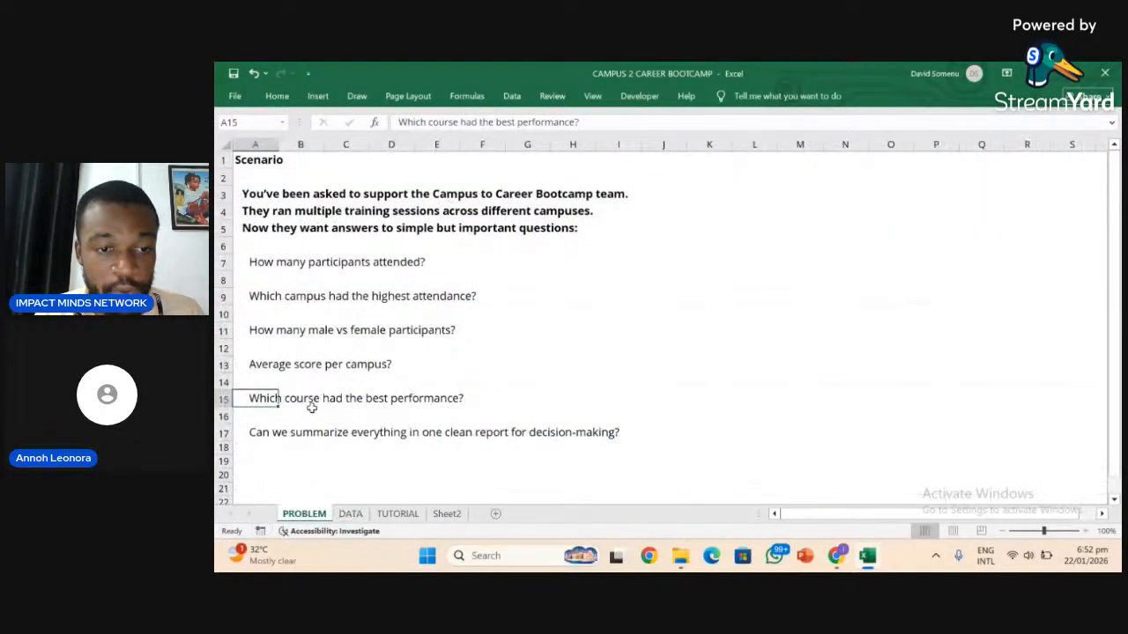
{"action": "left_click", "coordinate": [352, 516]}
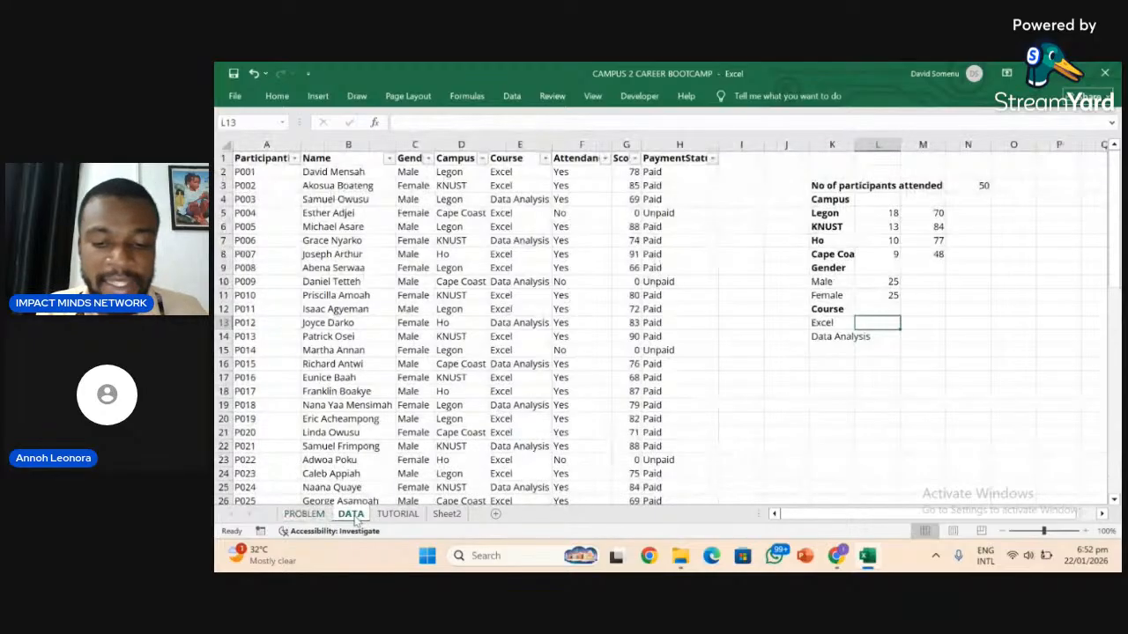
Sum the Excel course scores in L13 with SUMIF, using range E1:E51, criterion K13 and sum range G1:G51.
{"action": "type", "text": "=su"}
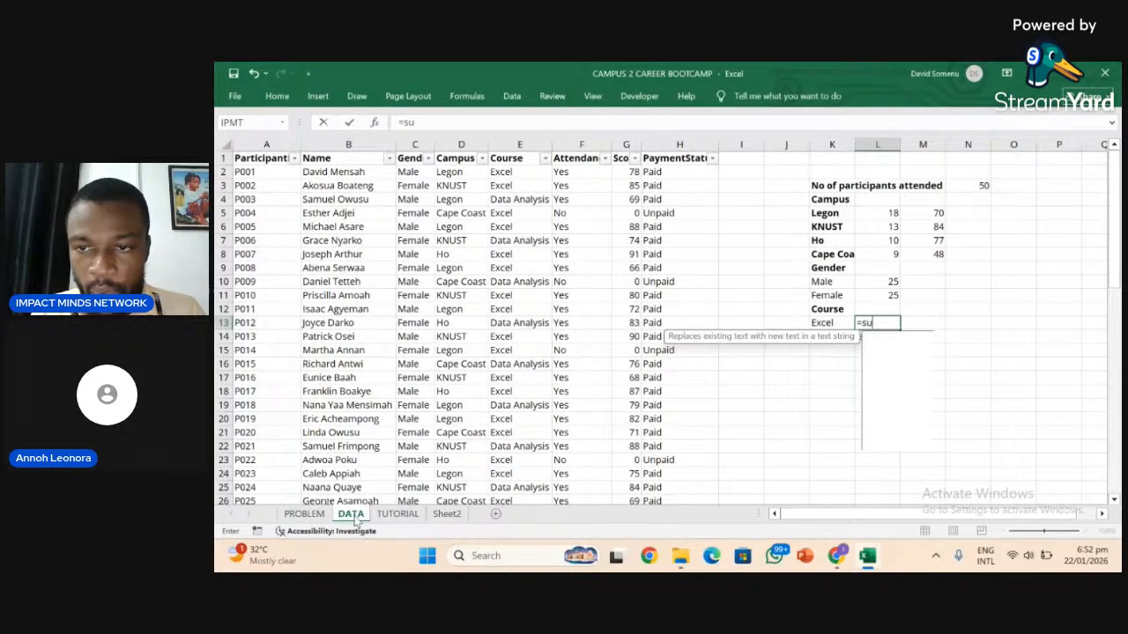
{"action": "type", "text": "mif"}
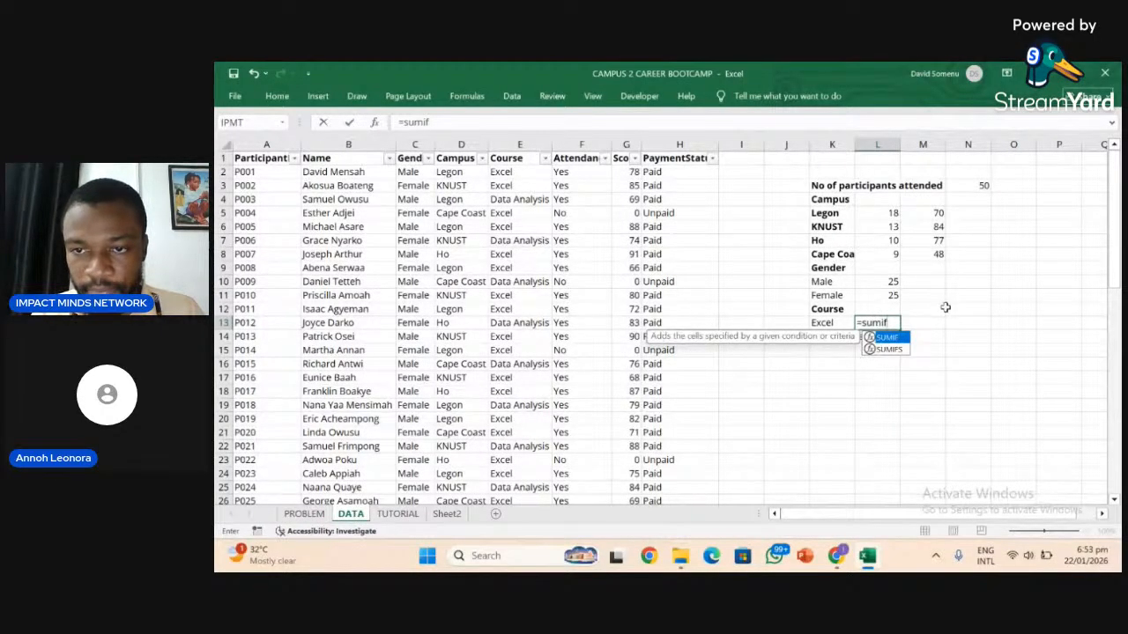
{"action": "double_click", "coordinate": [887, 338]}
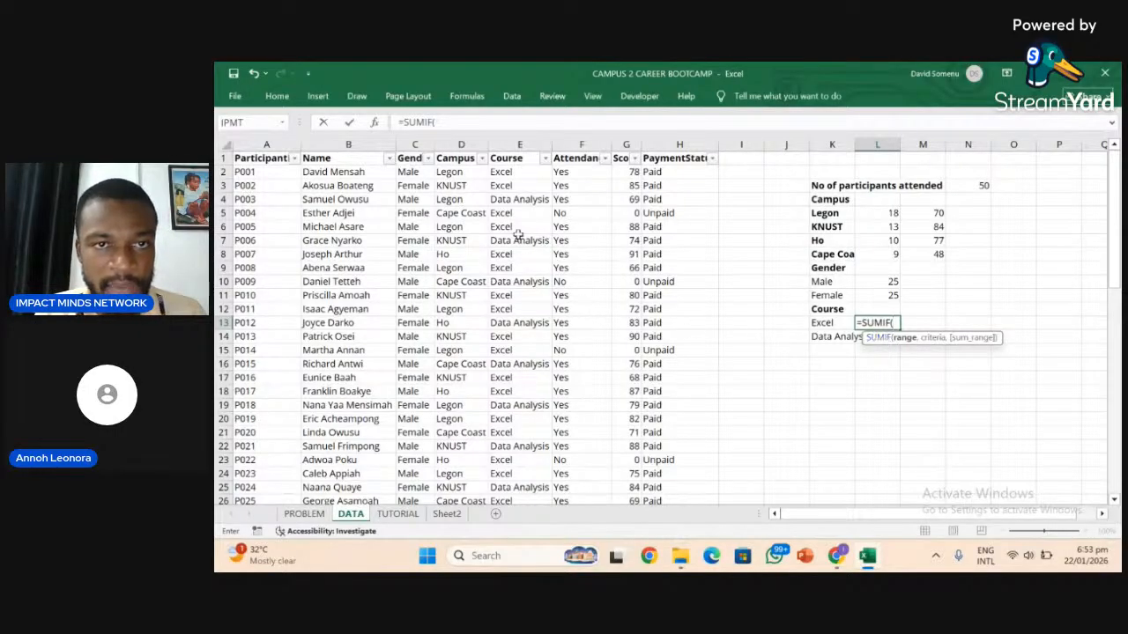
{"action": "left_click", "coordinate": [520, 157]}
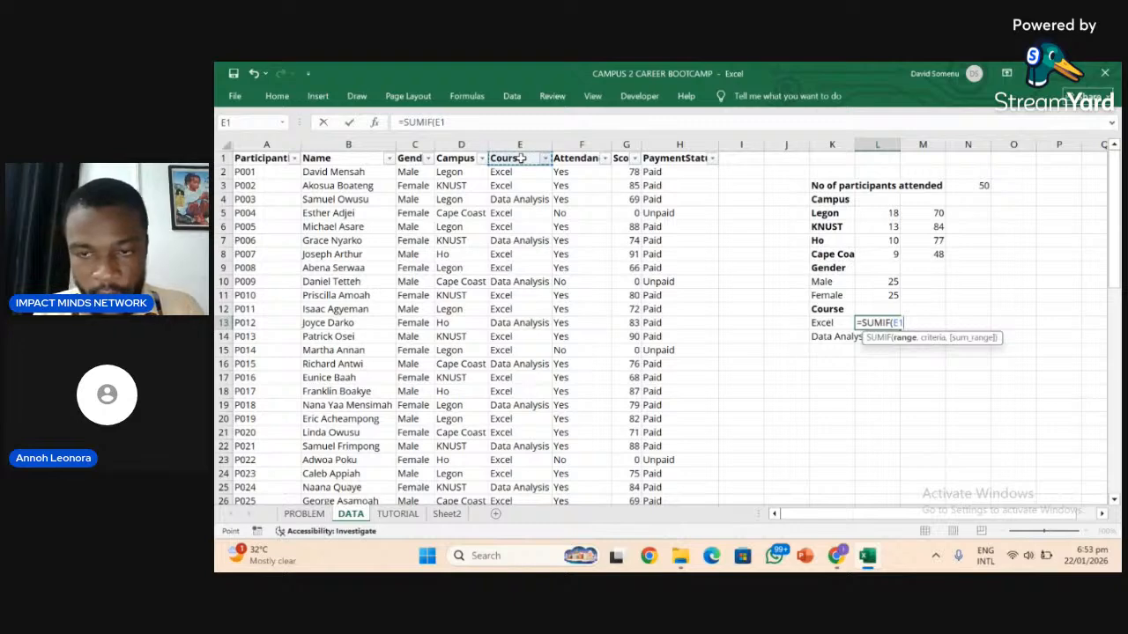
{"action": "key", "text": "ctrl+shift+Down"}
{"action": "type", "text": ","}
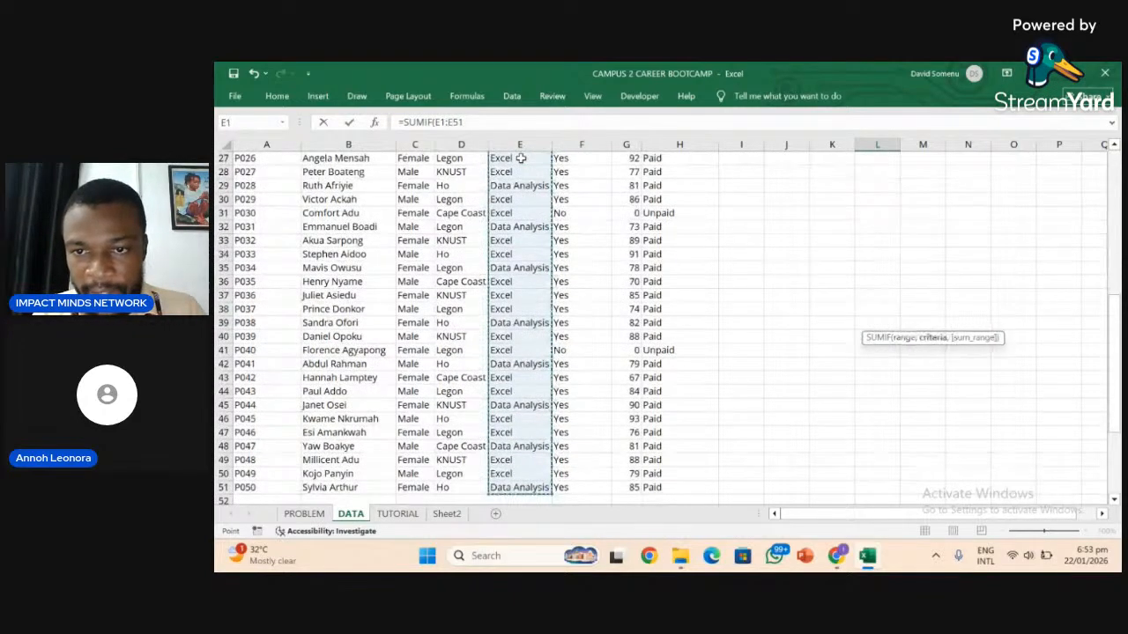
{"action": "scroll", "coordinate": [521, 157], "scroll_direction": "up", "scroll_amount": 1}
{"action": "scroll", "coordinate": [751, 262], "scroll_direction": "up", "scroll_amount": 8}
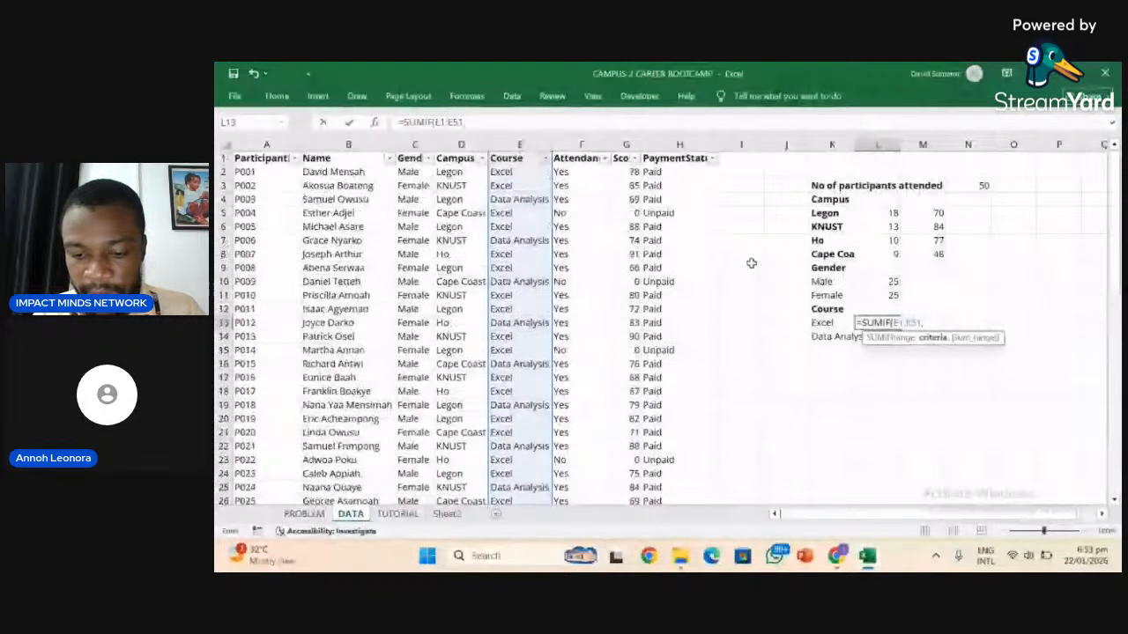
{"action": "left_click", "coordinate": [826, 323]}
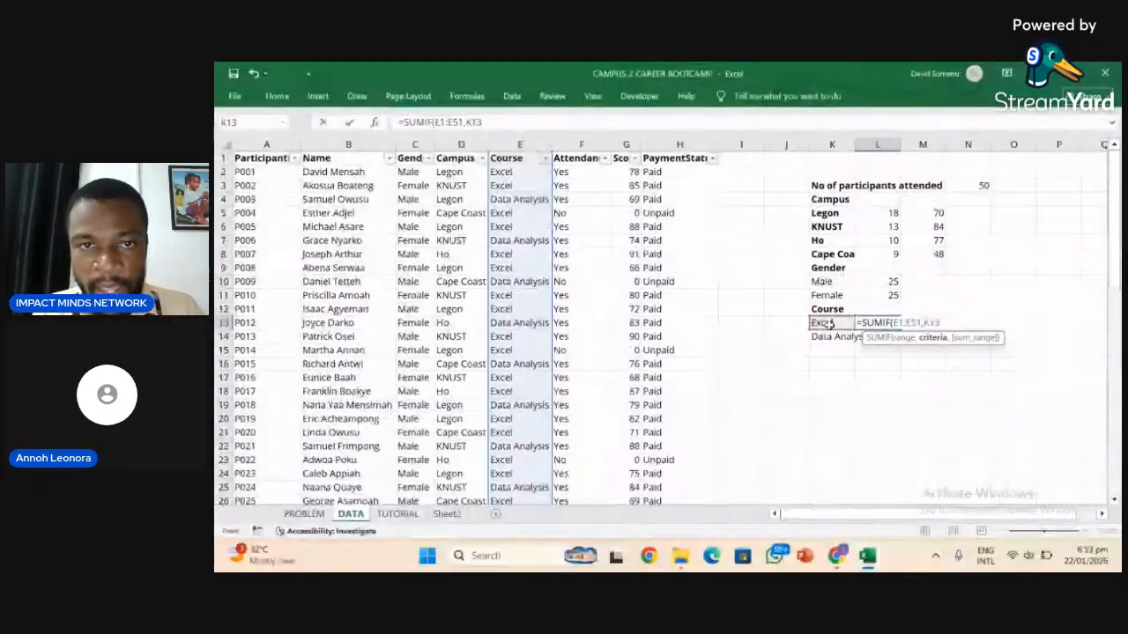
{"action": "type", "text": ","}
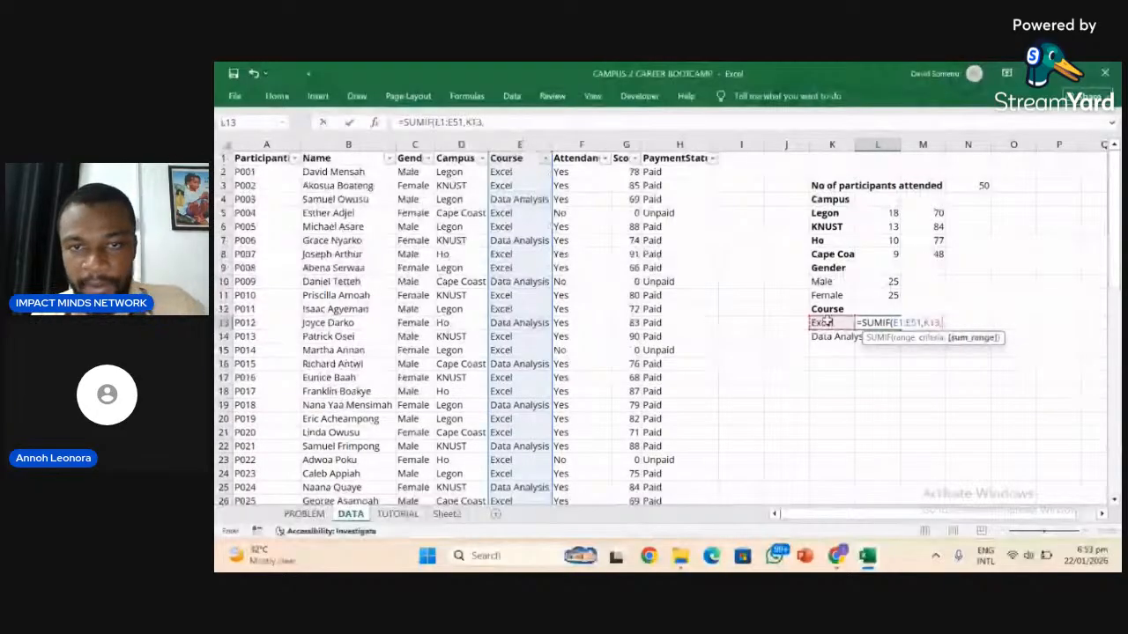
{"action": "left_click", "coordinate": [621, 157]}
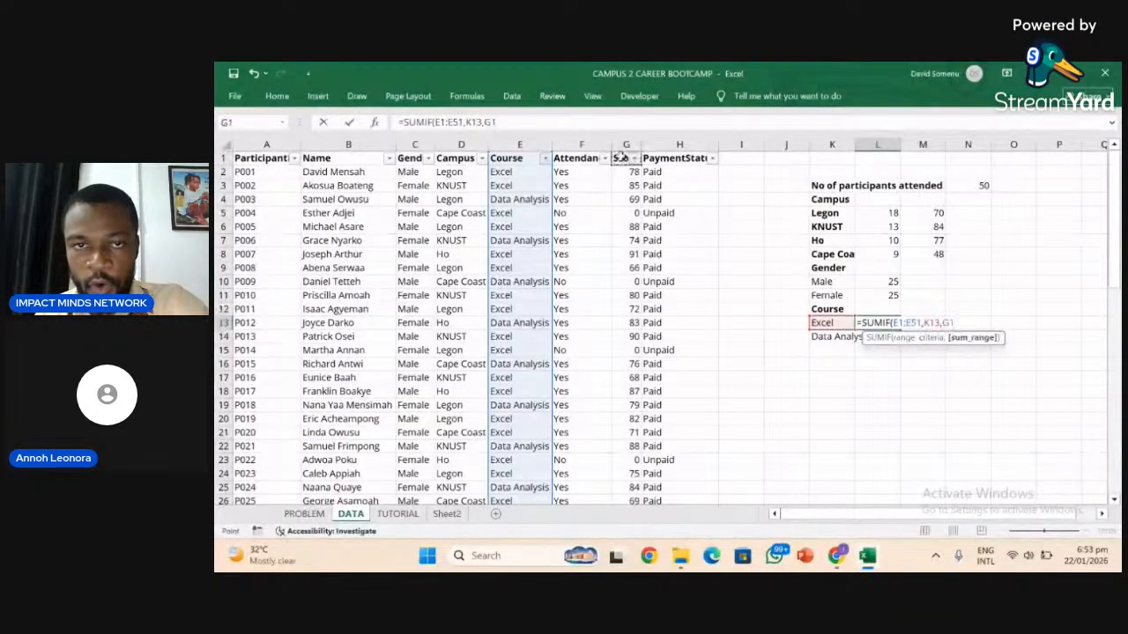
{"action": "key", "text": "ctrl+shift+Down"}
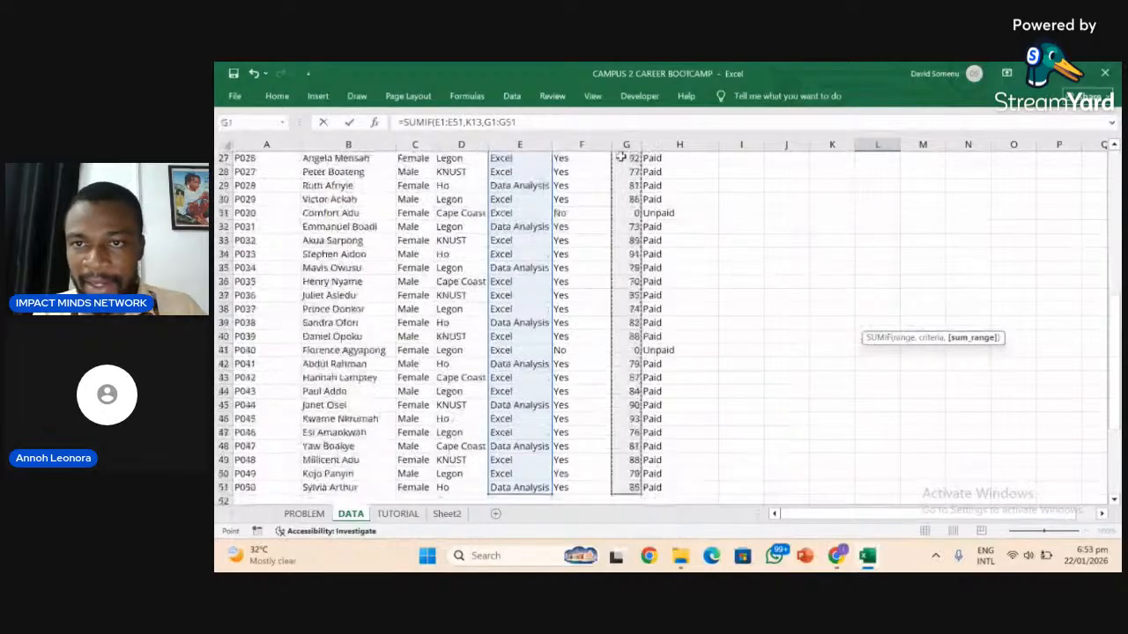
{"action": "key", "text": "Return"}
{"action": "scroll", "coordinate": [876, 227], "scroll_direction": "up", "scroll_amount": 5}
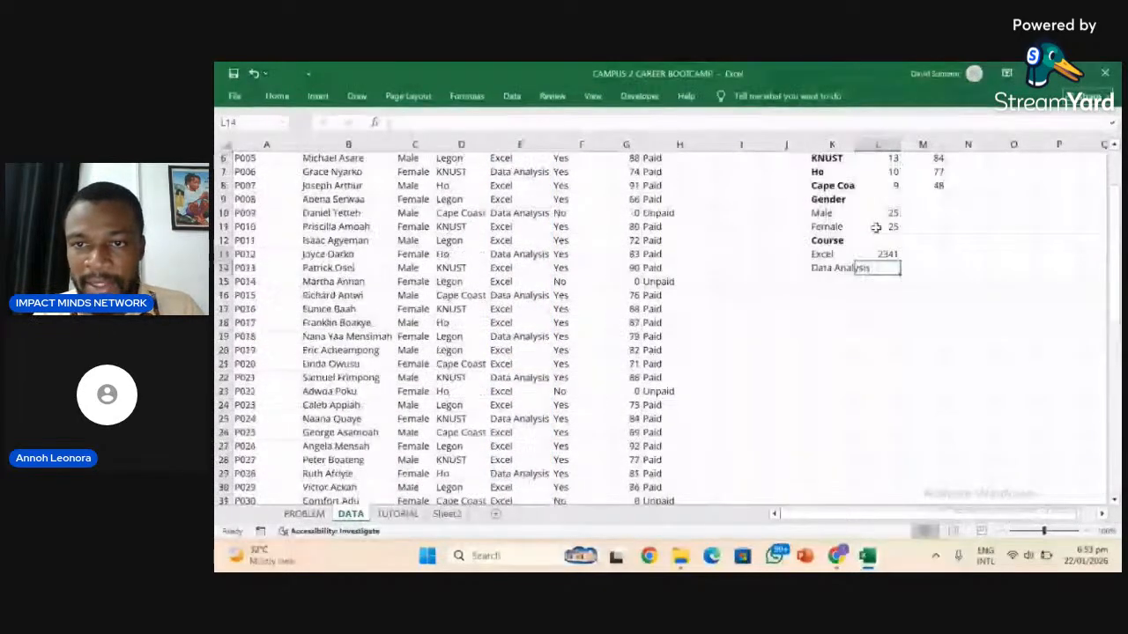
Fill the SUMIF formula from L13 down to L14 for Data Analysis and check both formulas.
{"action": "left_click", "coordinate": [872, 251]}
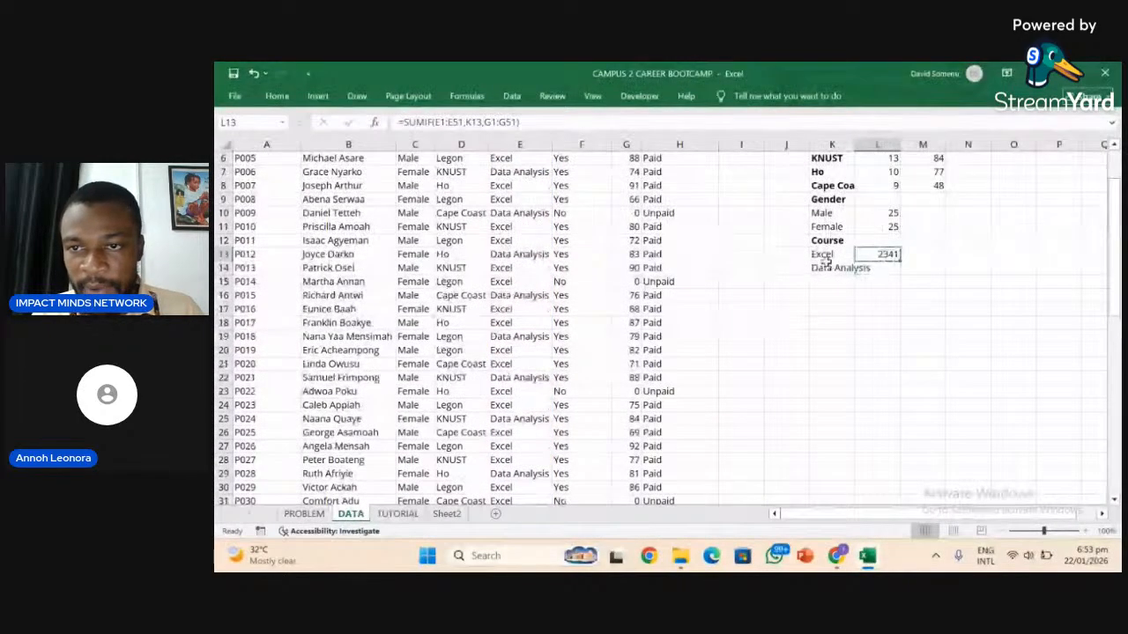
{"action": "left_click_drag", "start_coordinate": [898, 261], "coordinate": [899, 273]}
{"action": "left_click", "coordinate": [881, 268]}
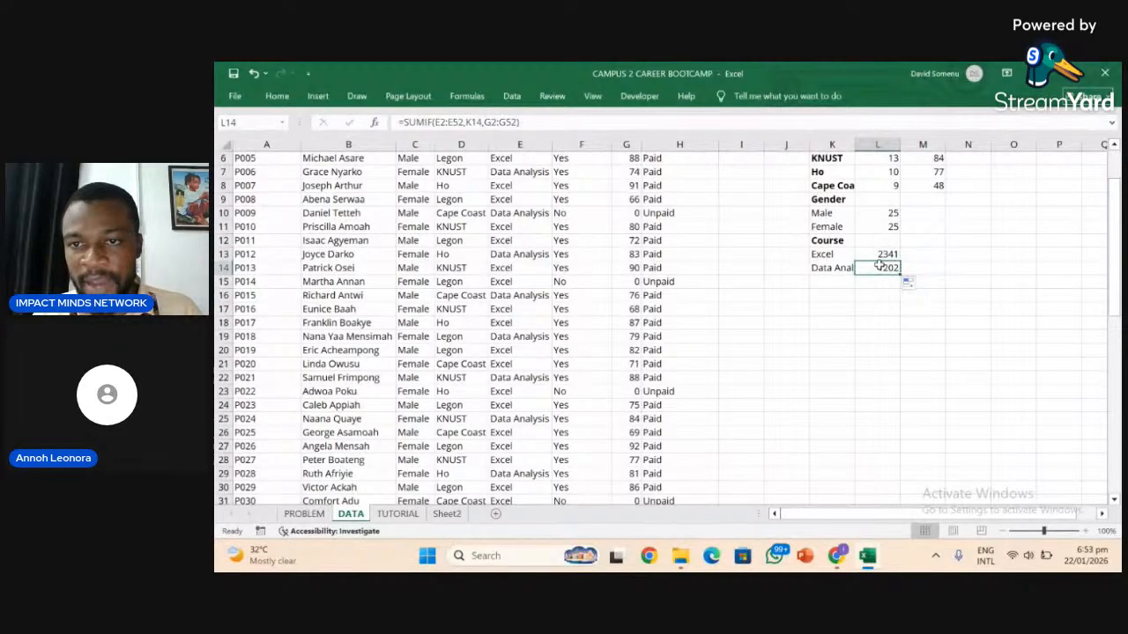
{"action": "left_click", "coordinate": [878, 254]}
{"action": "left_click", "coordinate": [882, 266]}
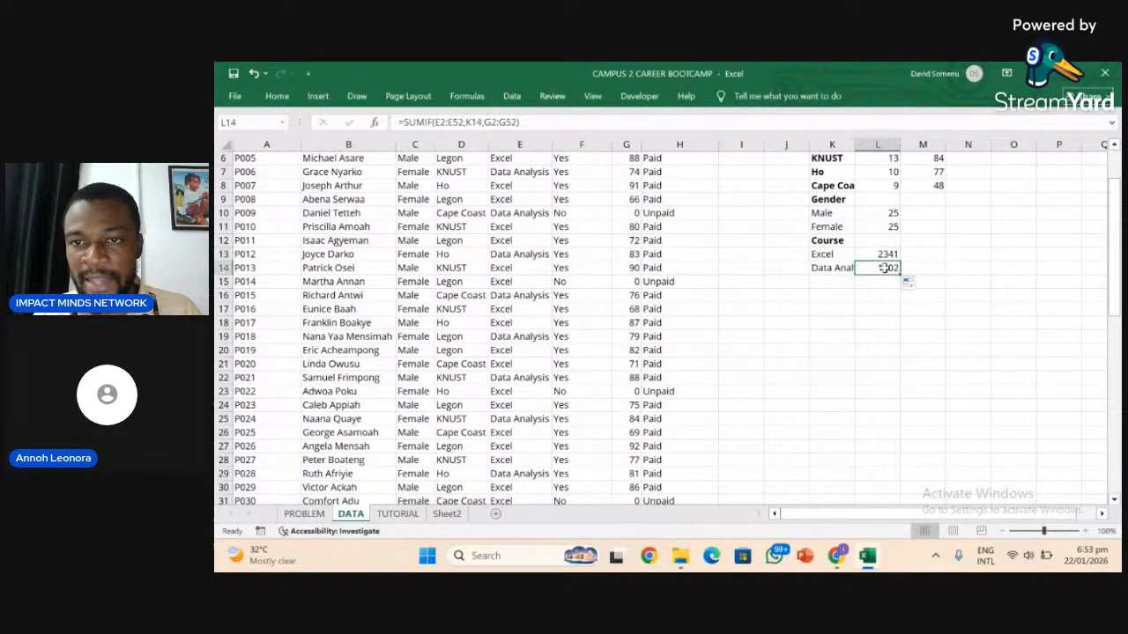
{"action": "left_click", "coordinate": [878, 254]}
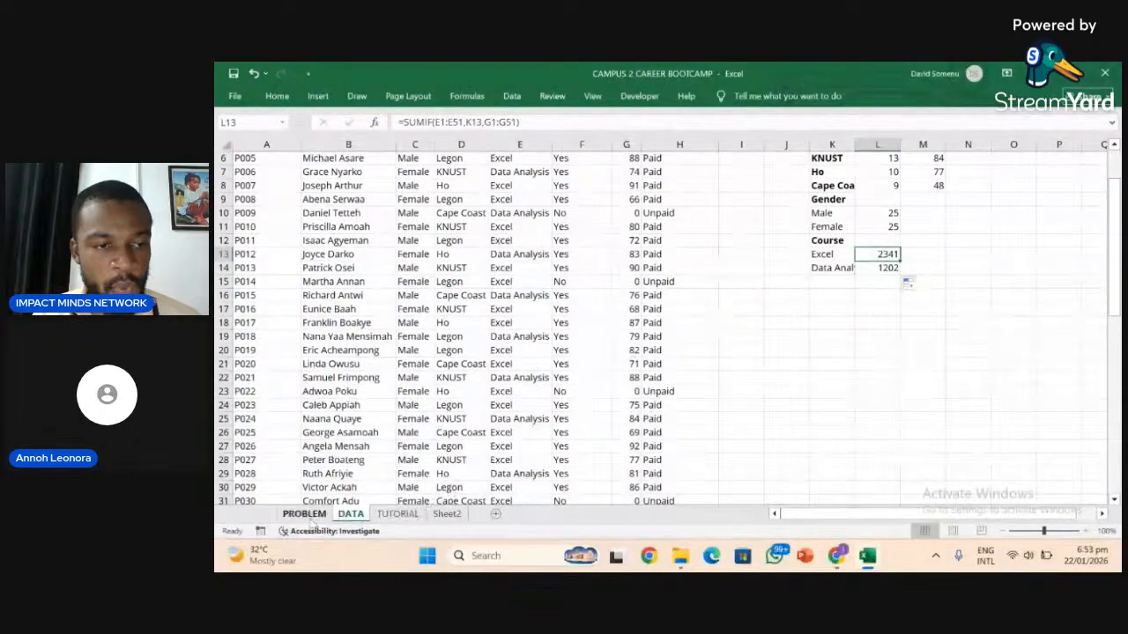
Review the PROBLEM sheet questions down to the one about a clean report, and look over the summary on the DATA sheet.
{"action": "left_click", "coordinate": [291, 516]}
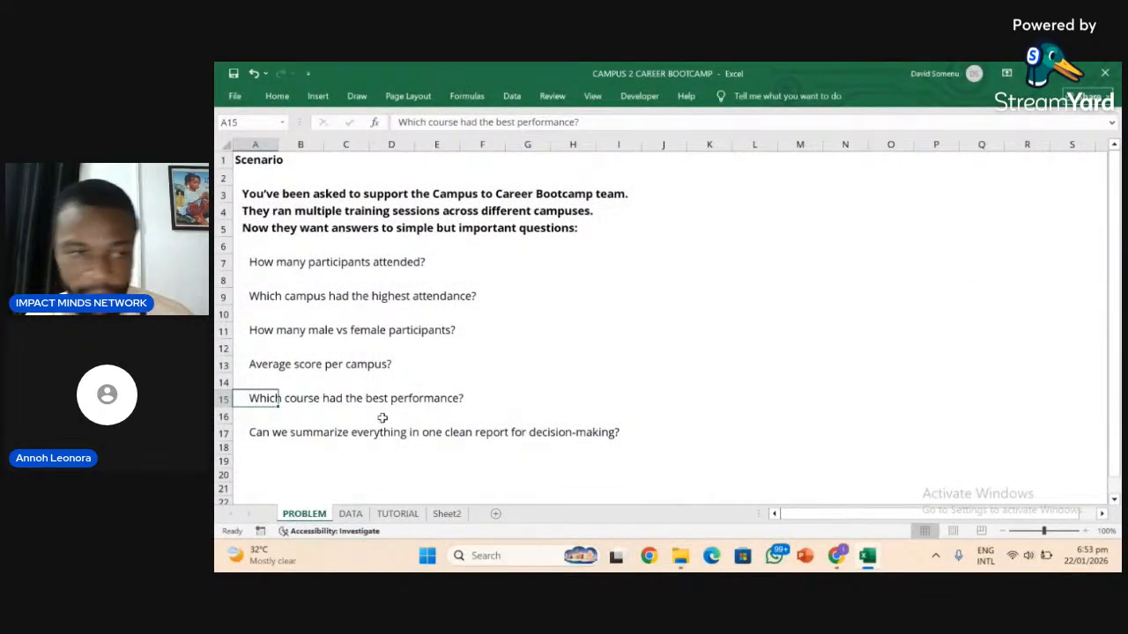
{"action": "left_click", "coordinate": [260, 432]}
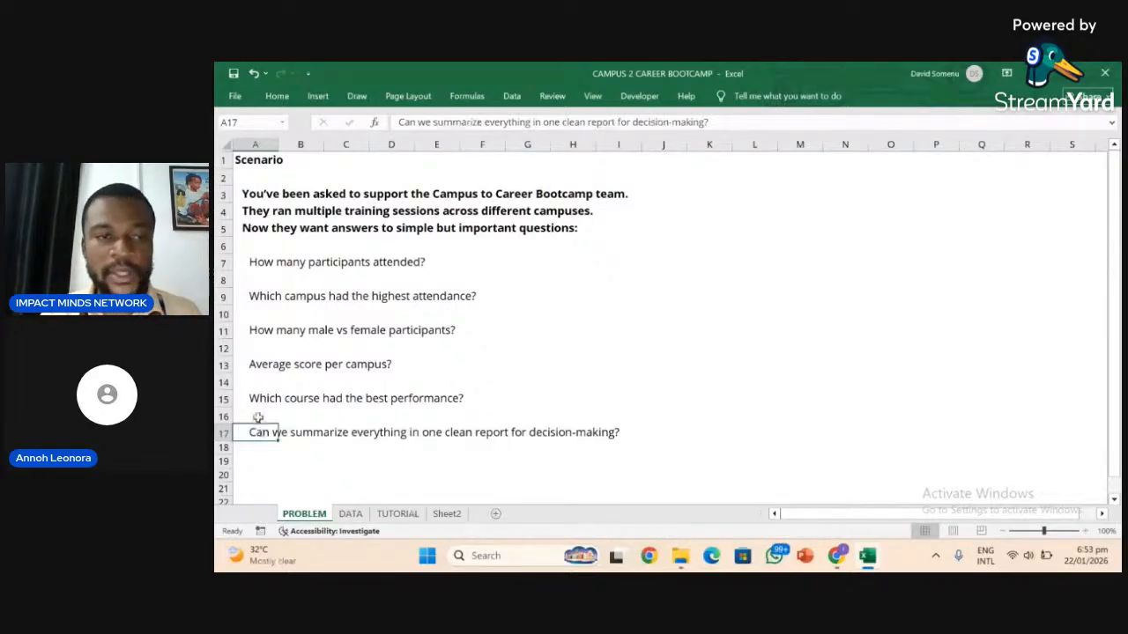
{"action": "left_click", "coordinate": [265, 262]}
{"action": "left_click", "coordinate": [268, 282]}
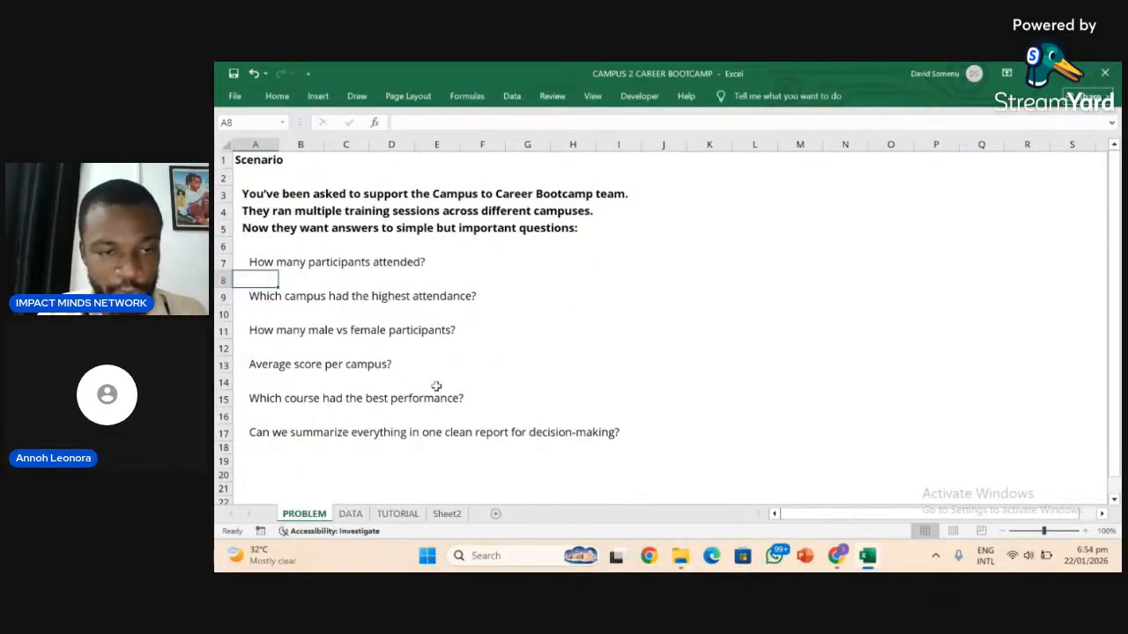
{"action": "left_click", "coordinate": [374, 442]}
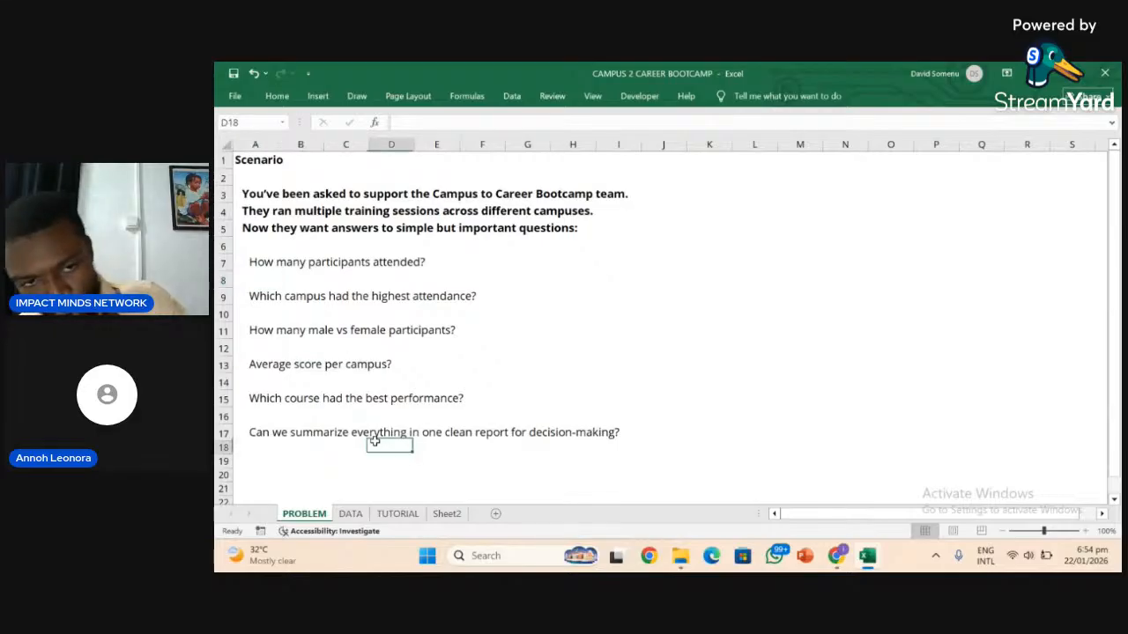
{"action": "left_click", "coordinate": [349, 435]}
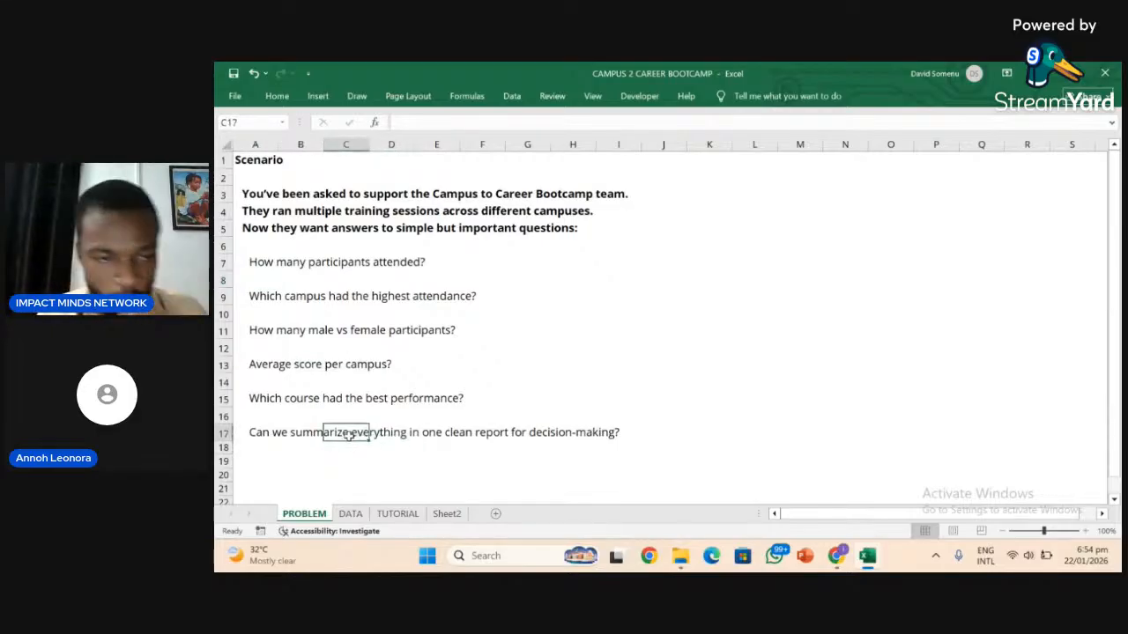
{"action": "left_click", "coordinate": [350, 513]}
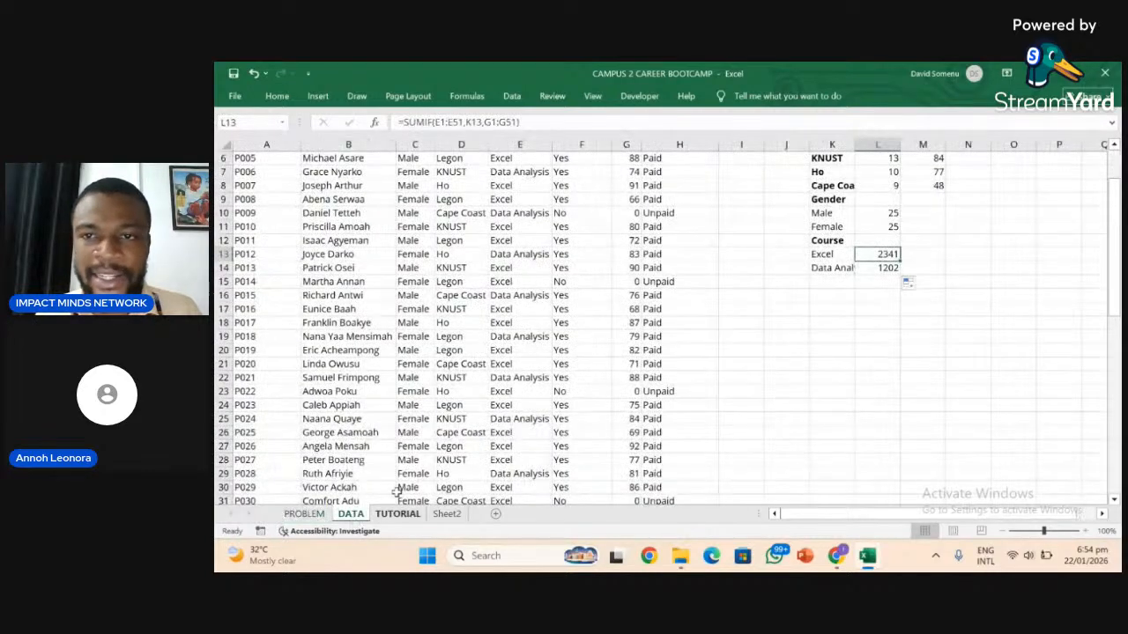
{"action": "scroll", "coordinate": [881, 199], "scroll_direction": "up", "scroll_amount": 1}
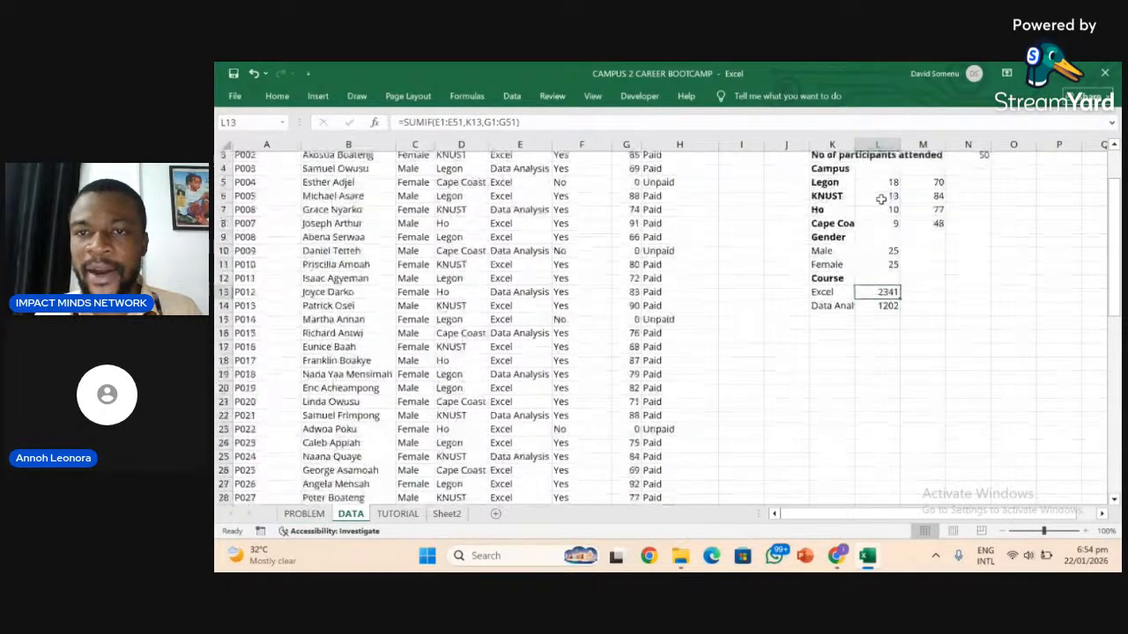
{"action": "scroll", "coordinate": [881, 199], "scroll_direction": "up", "scroll_amount": 1}
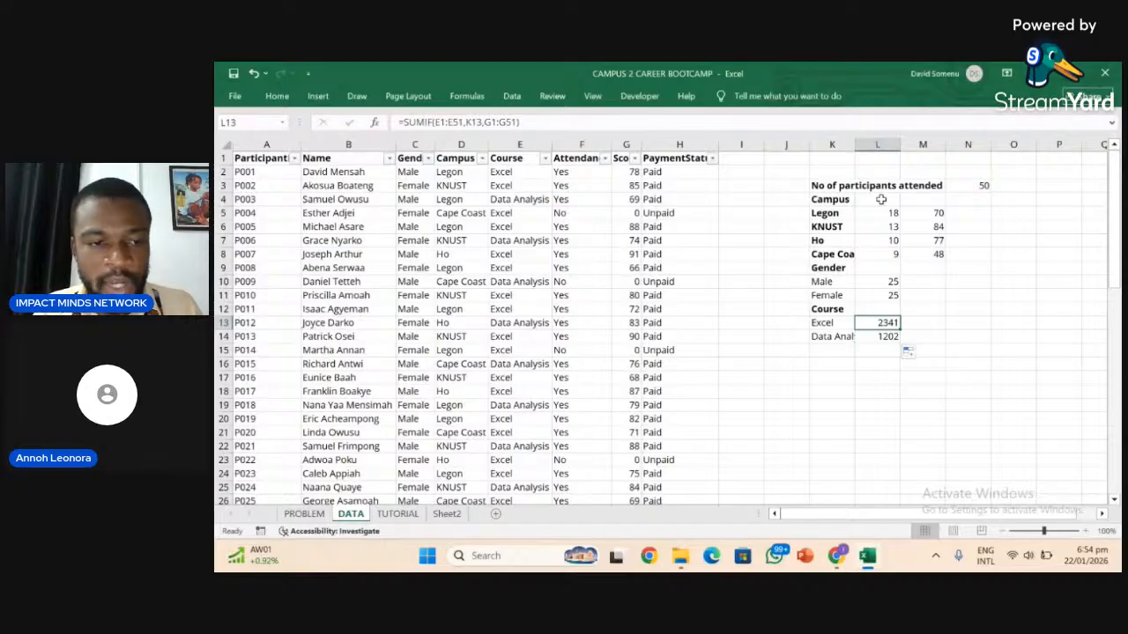
Reread the best-performing course question on the PROBLEM sheet and compare the course score totals in L13 and L14 on the DATA sheet.
{"action": "left_click", "coordinate": [304, 513]}
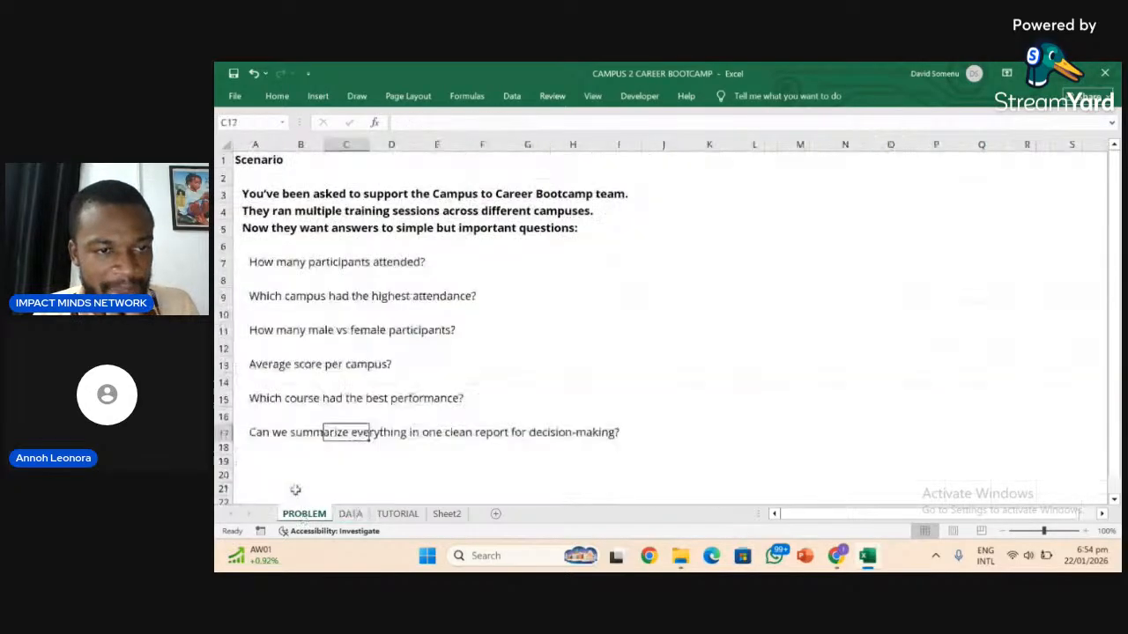
{"action": "left_click", "coordinate": [274, 399]}
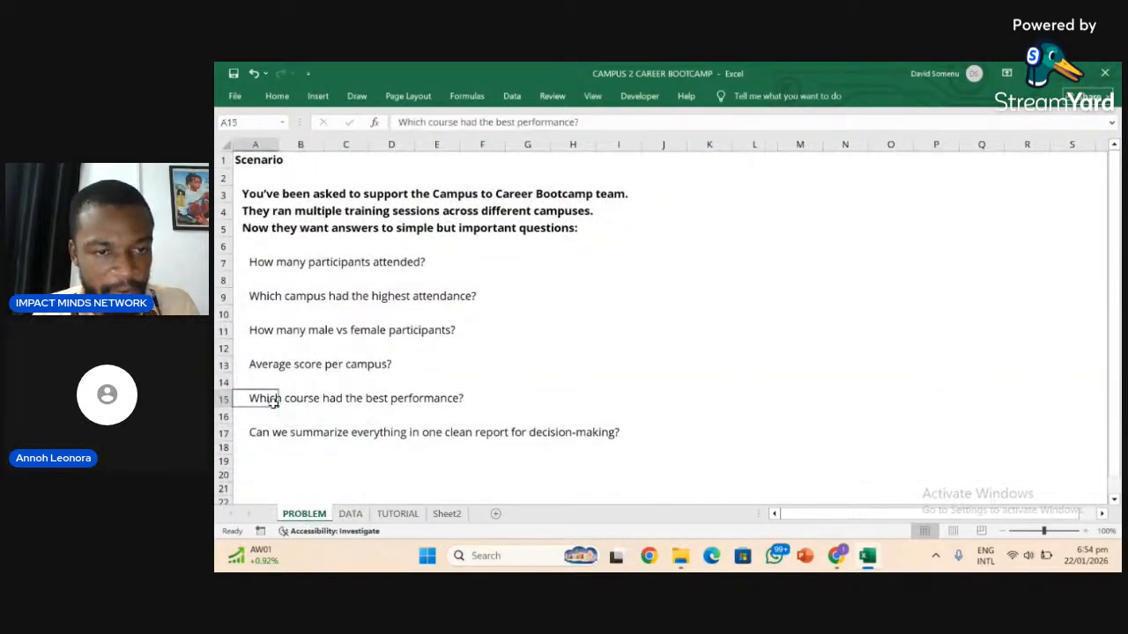
{"action": "left_click", "coordinate": [359, 517]}
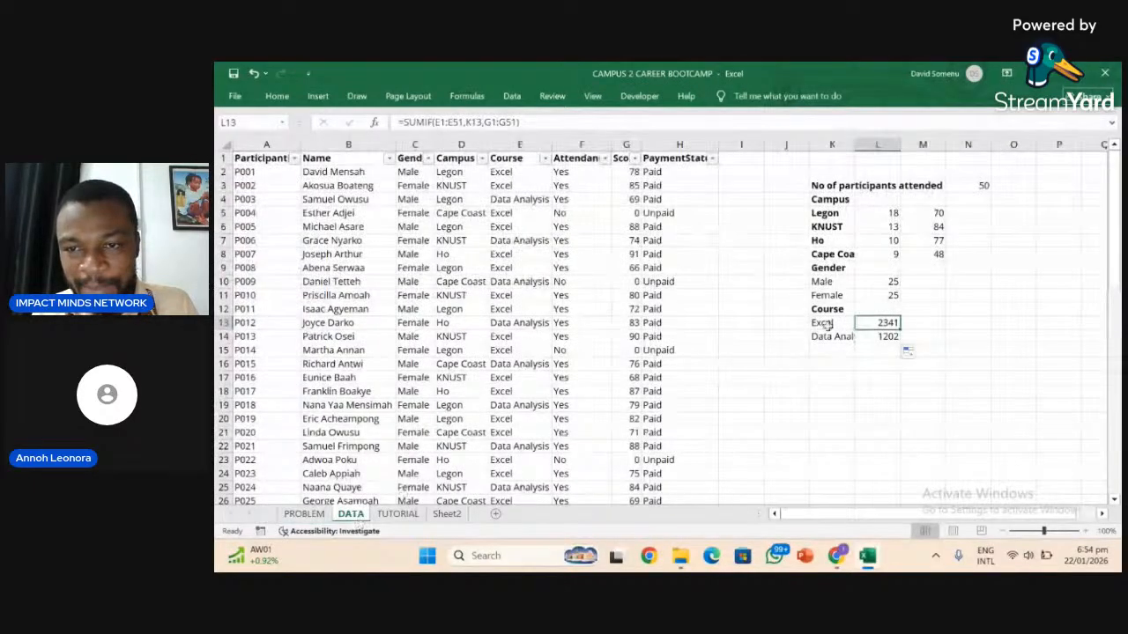
{"action": "left_click", "coordinate": [879, 337]}
{"action": "left_click", "coordinate": [882, 323]}
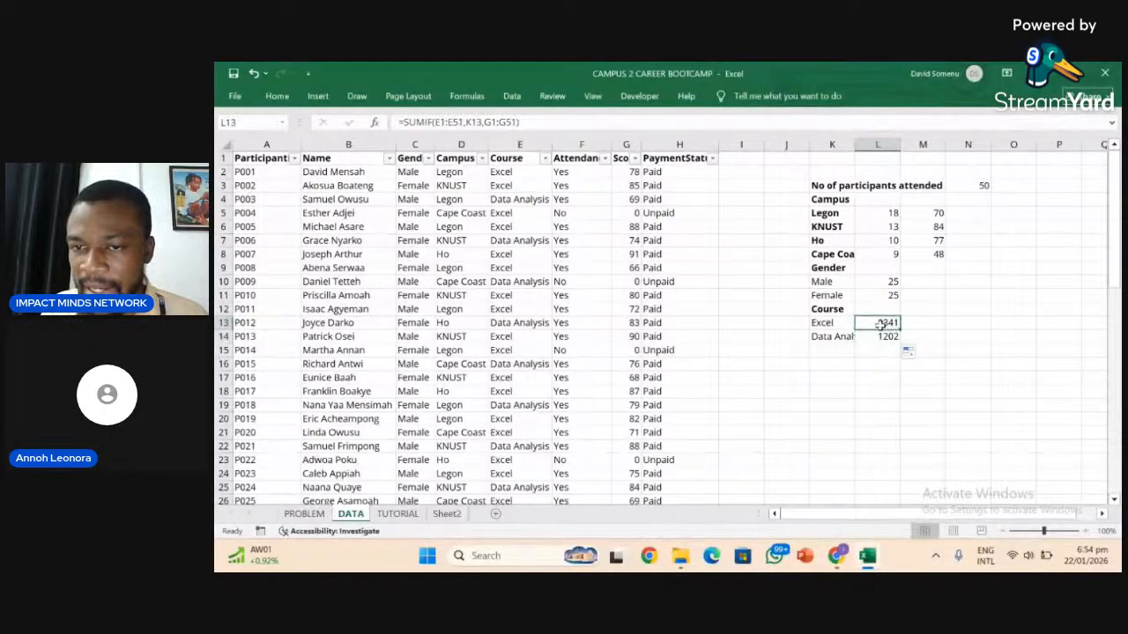
{"action": "left_click", "coordinate": [881, 334]}
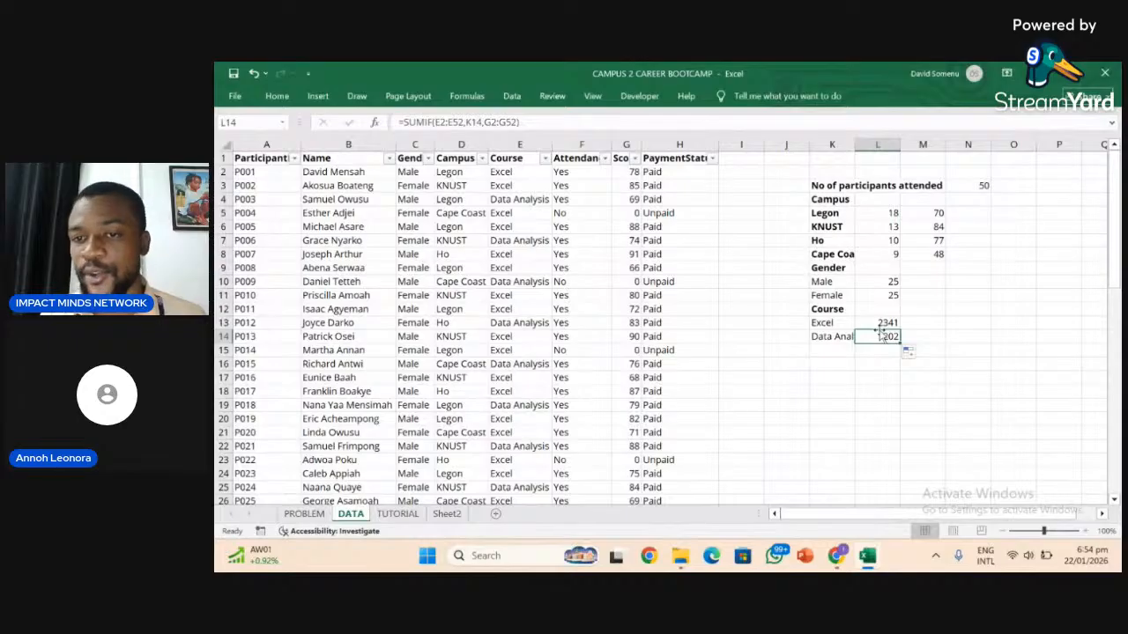
{"action": "left_click", "coordinate": [877, 323]}
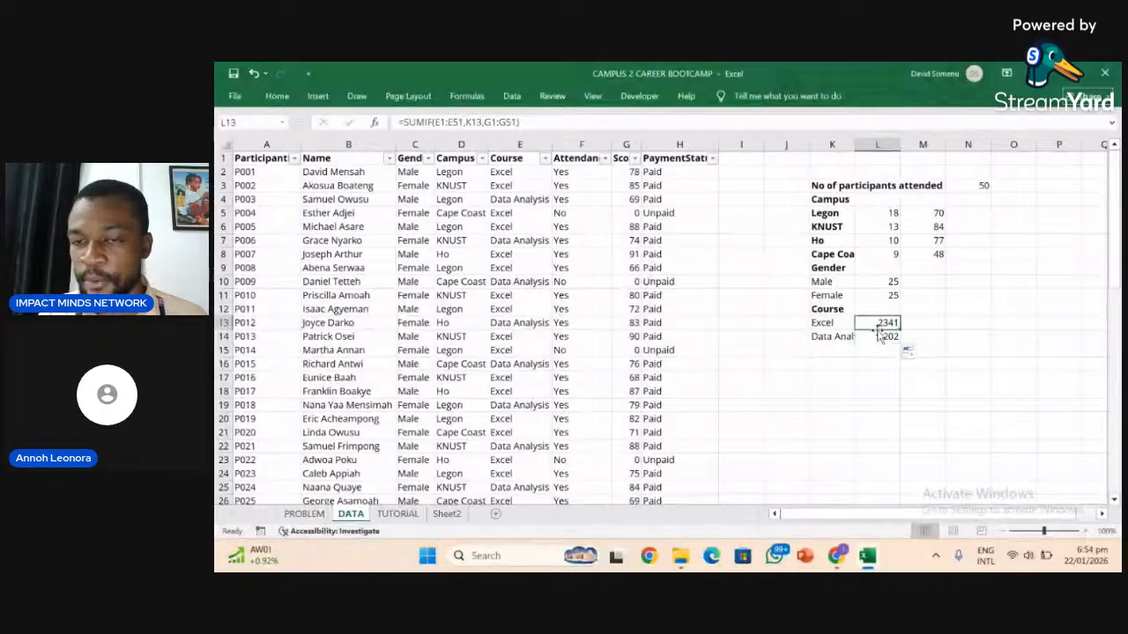
{"action": "left_click", "coordinate": [881, 338]}
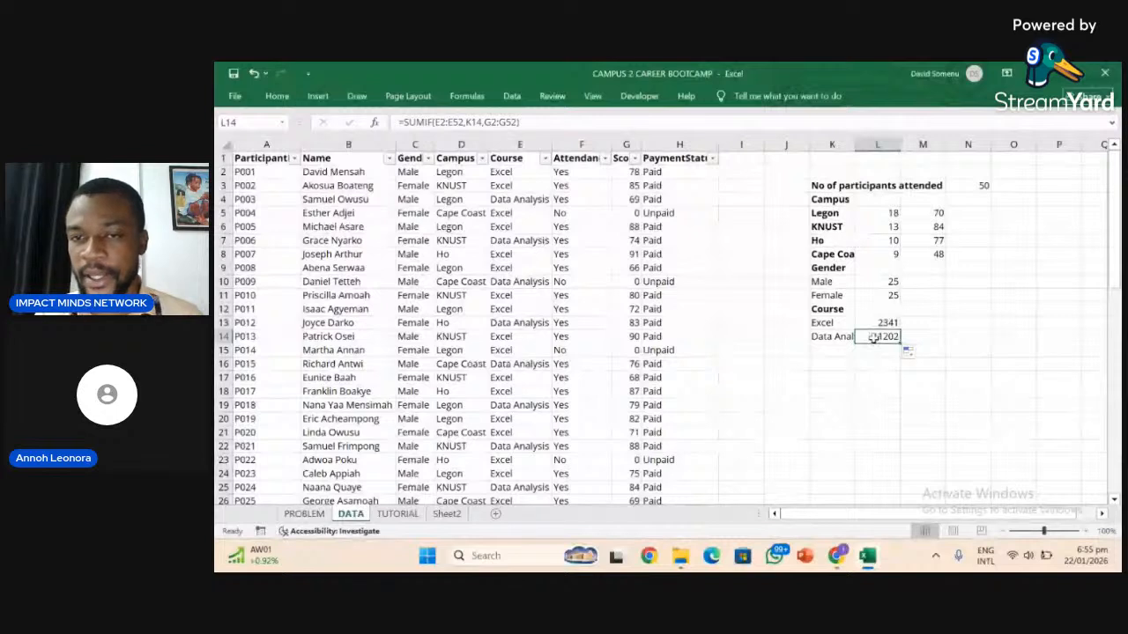
{"action": "left_click", "coordinate": [825, 324]}
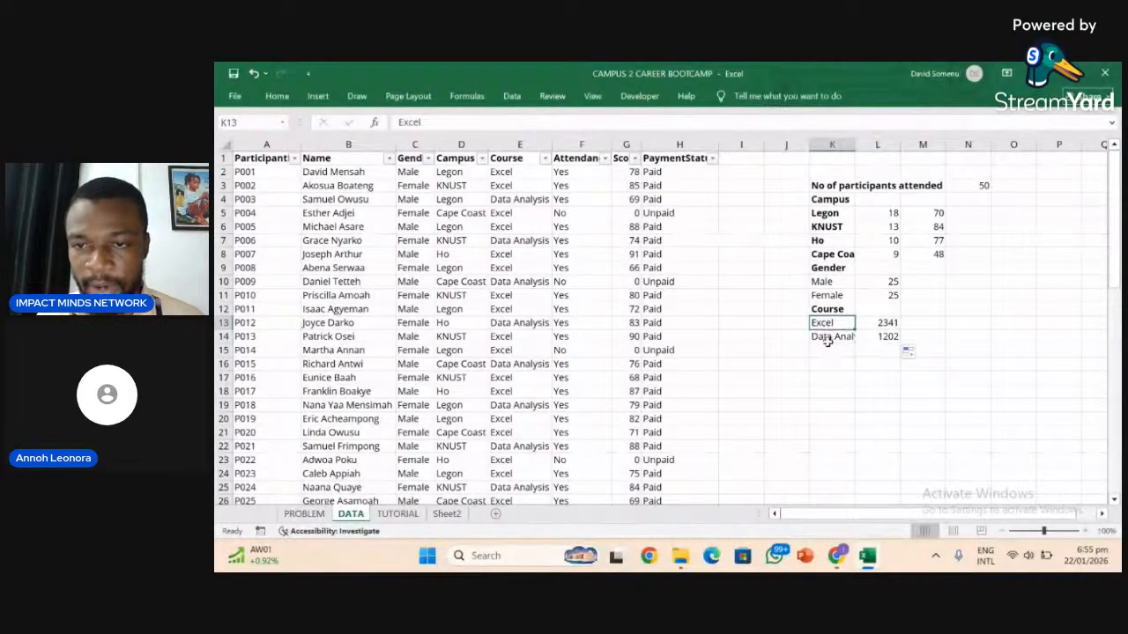
Compare the Excel and Data Analysis score totals in L13 and L14 together with their SUMIF formulas.
{"action": "left_click", "coordinate": [829, 341]}
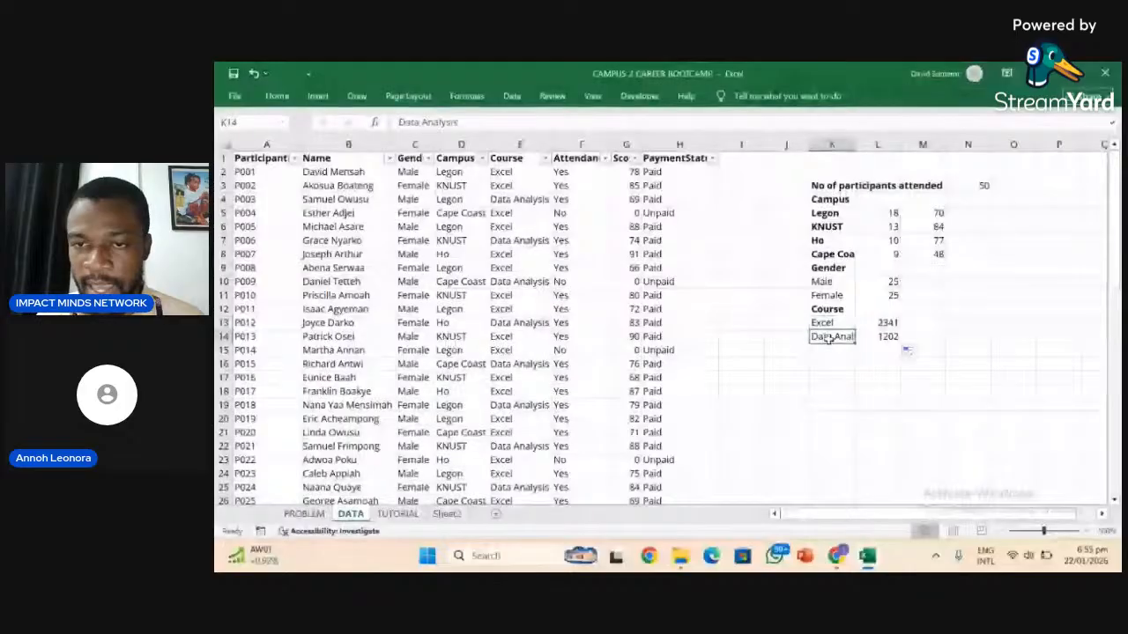
{"action": "left_click", "coordinate": [878, 323]}
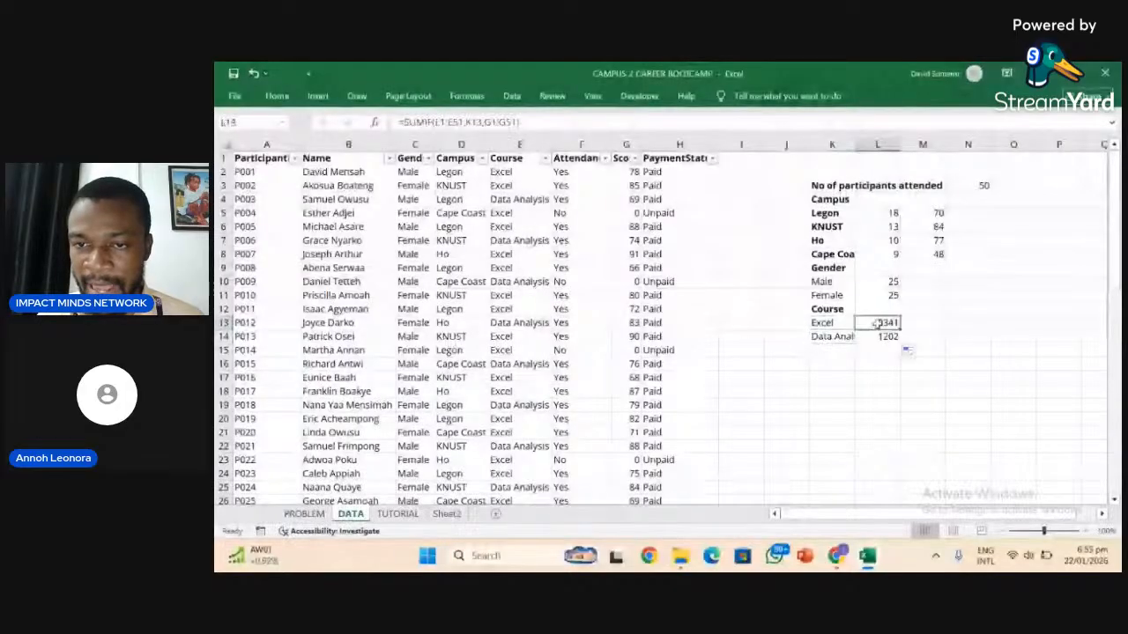
{"action": "left_click", "coordinate": [884, 337]}
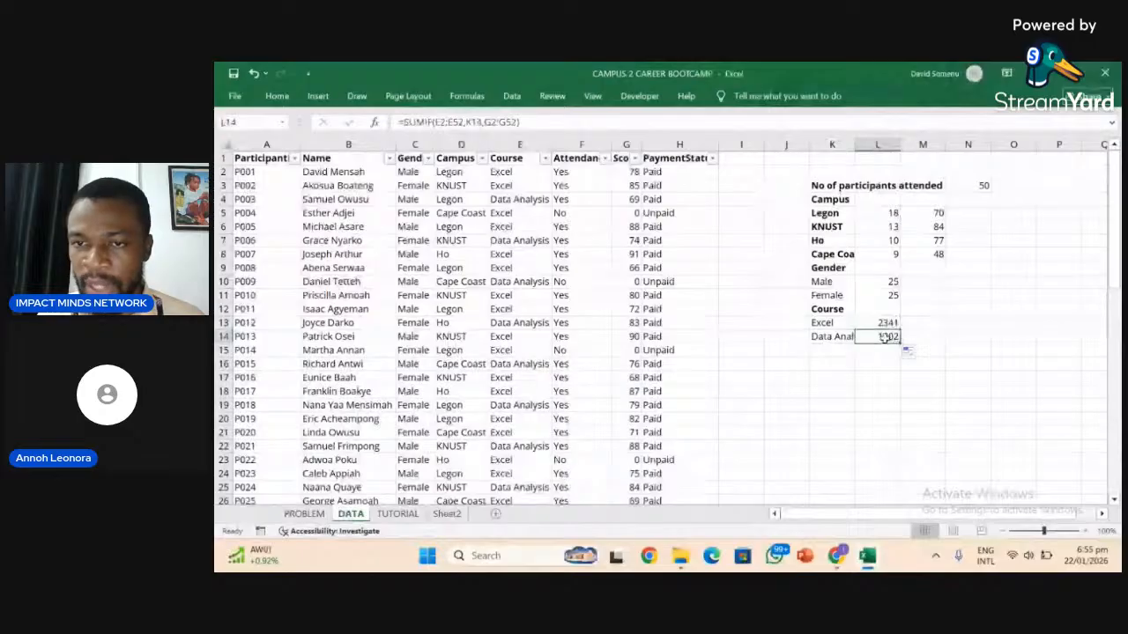
{"action": "left_click", "coordinate": [877, 325]}
{"action": "left_click", "coordinate": [875, 338]}
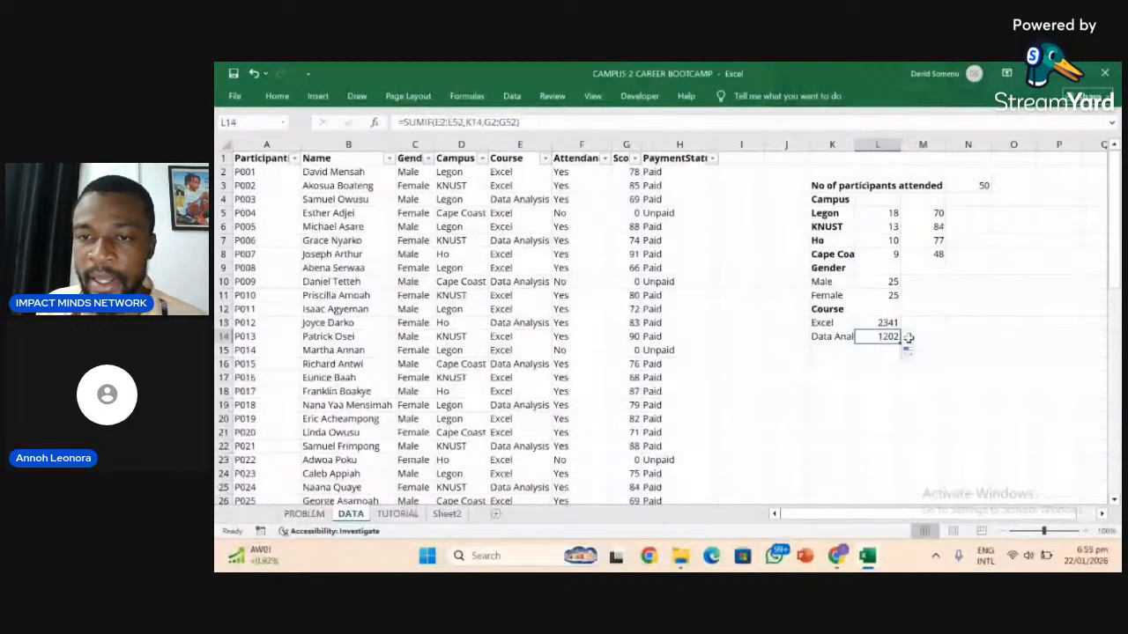
{"action": "left_click", "coordinate": [888, 326]}
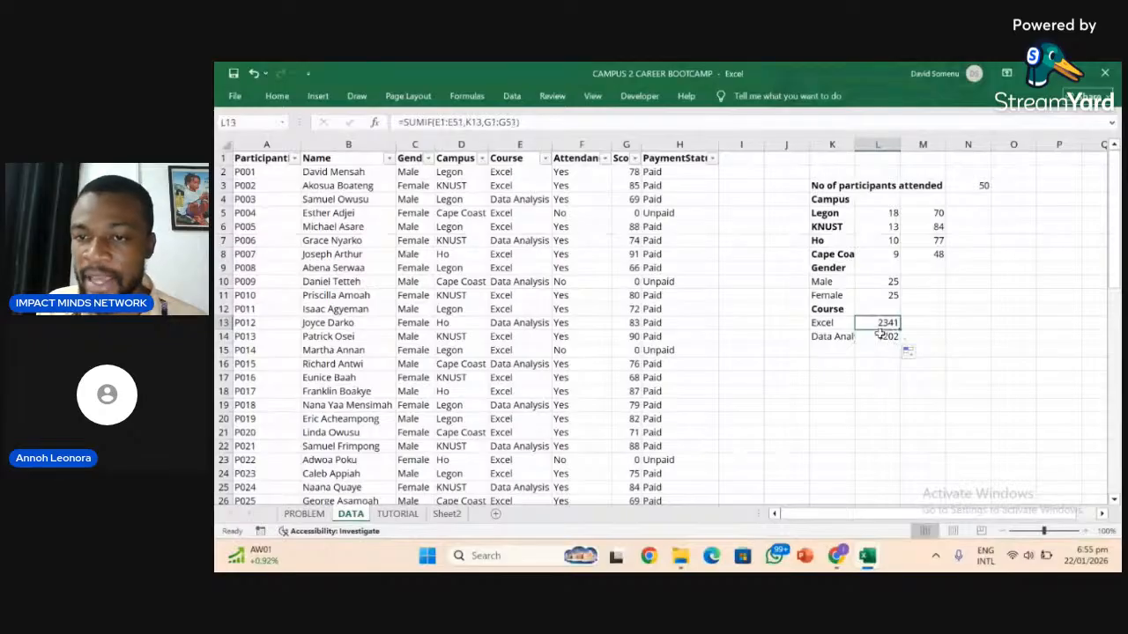
{"action": "left_click", "coordinate": [873, 337]}
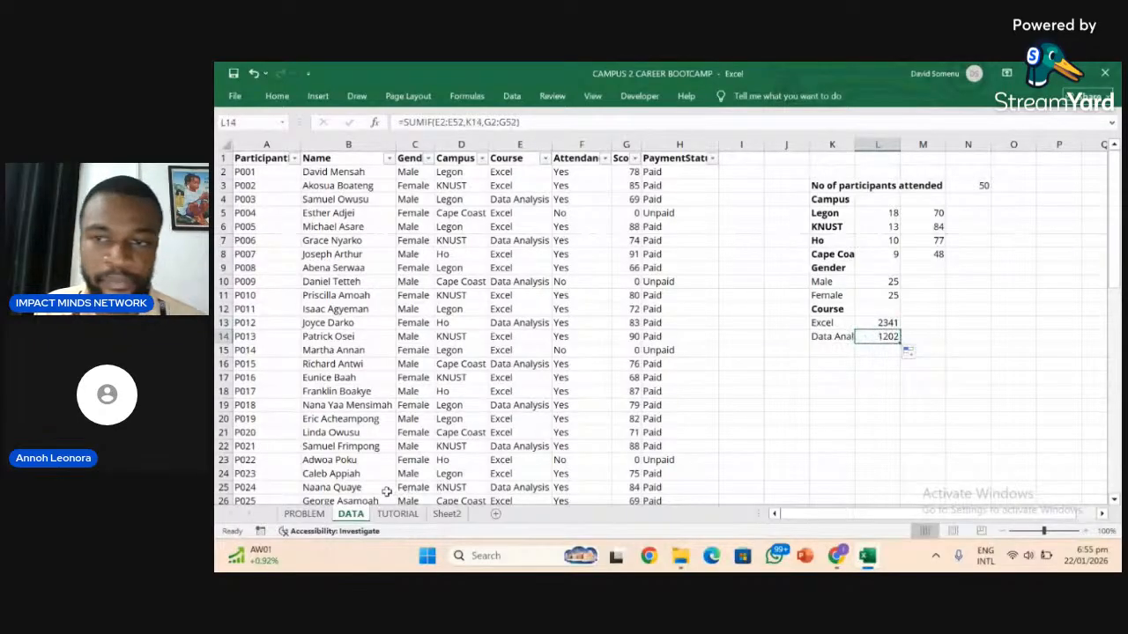
Review the KNUST and Ho average scores in M6 and M7 against the PROBLEM sheet questions on campus averages and one clean report.
{"action": "left_click", "coordinate": [303, 515]}
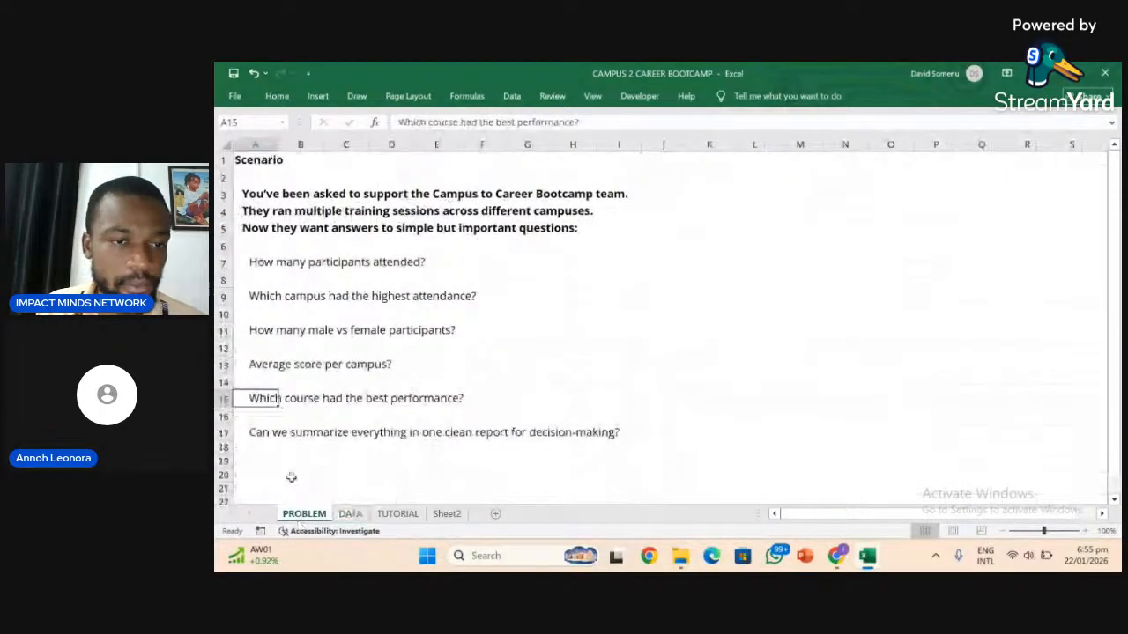
{"action": "left_click", "coordinate": [275, 368]}
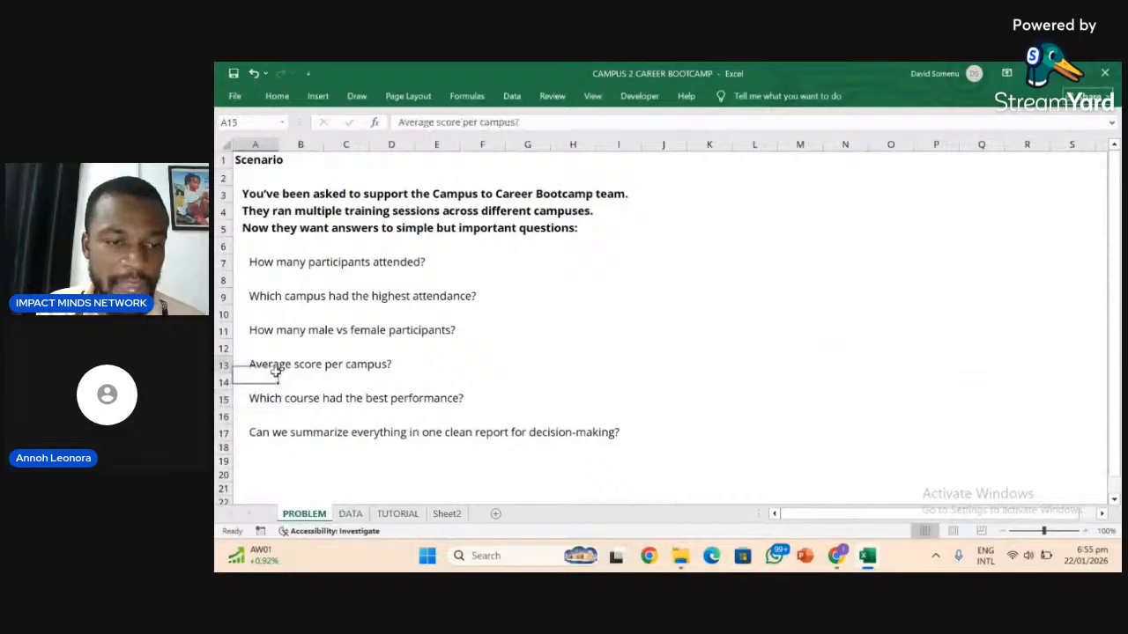
{"action": "left_click", "coordinate": [351, 515]}
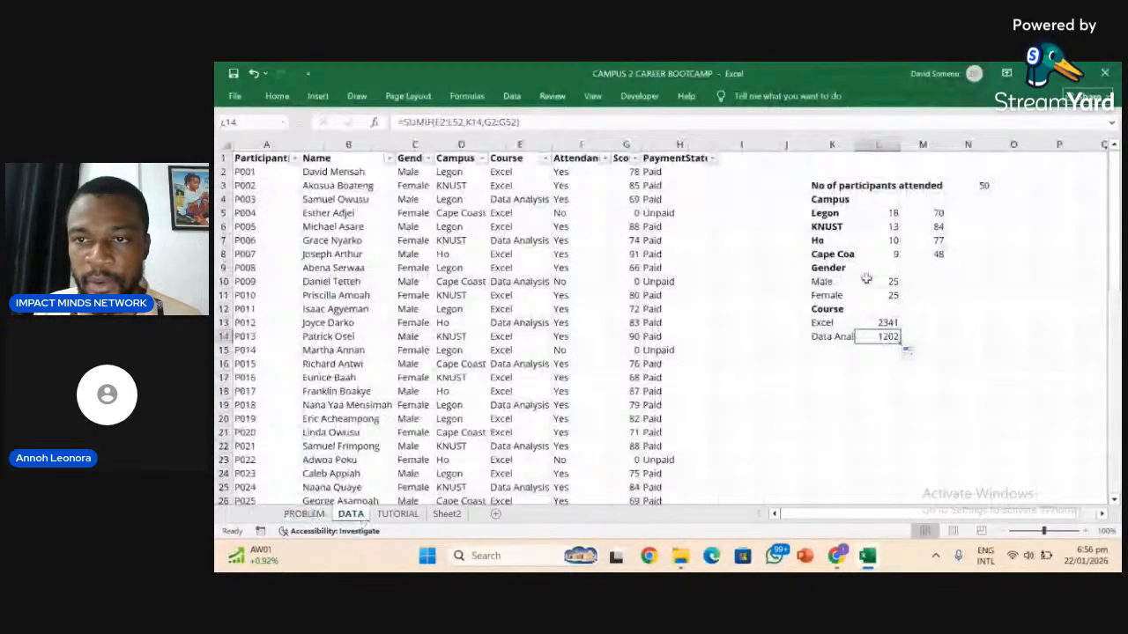
{"action": "left_click", "coordinate": [930, 227]}
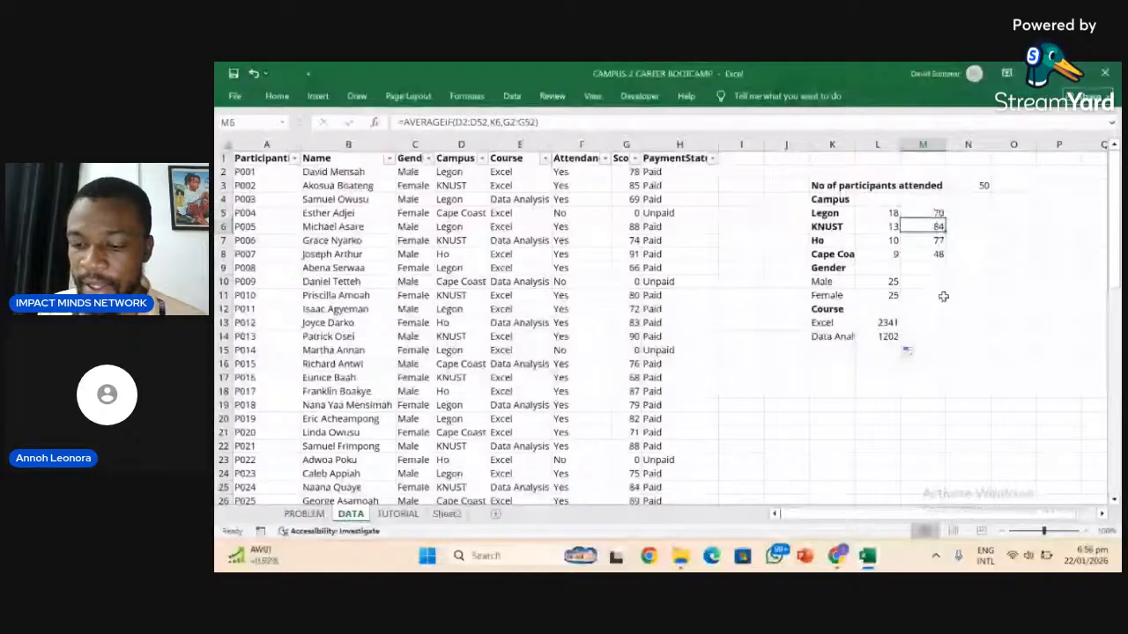
{"action": "key", "text": "Down"}
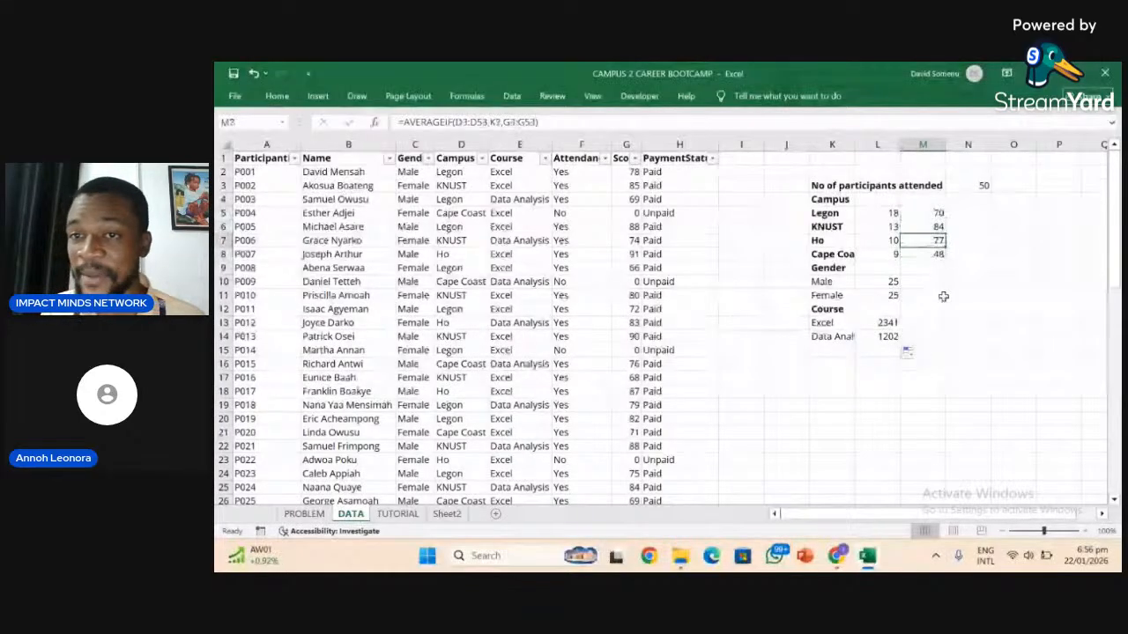
{"action": "key", "text": "Up"}
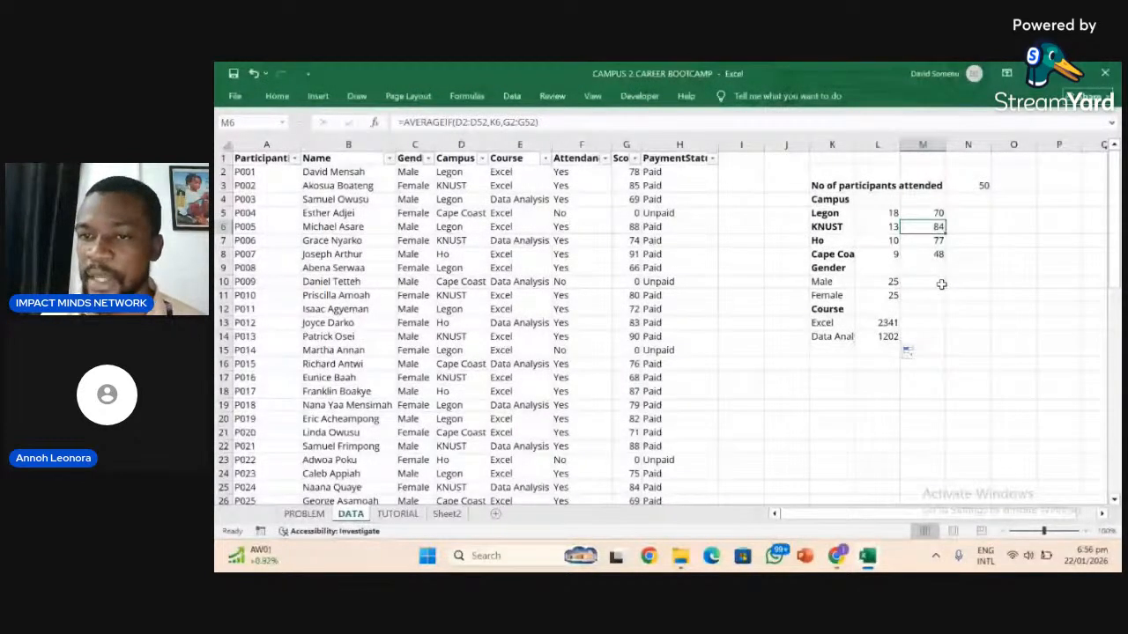
{"action": "left_click", "coordinate": [923, 240]}
{"action": "key", "text": "Up"}
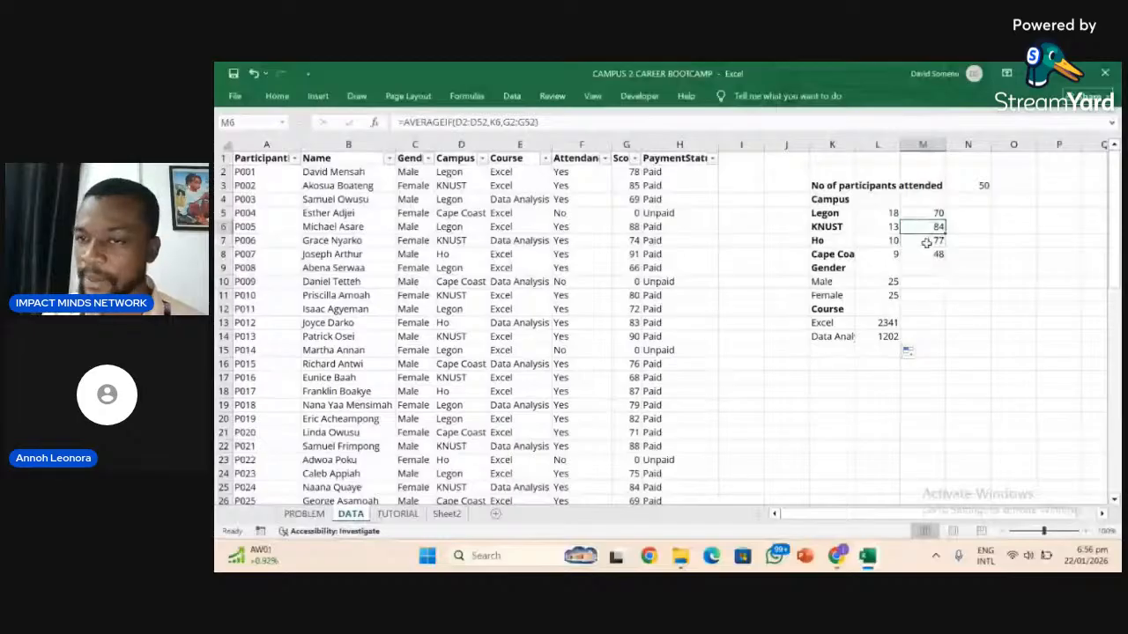
{"action": "left_click", "coordinate": [926, 242]}
{"action": "left_click", "coordinate": [920, 226]}
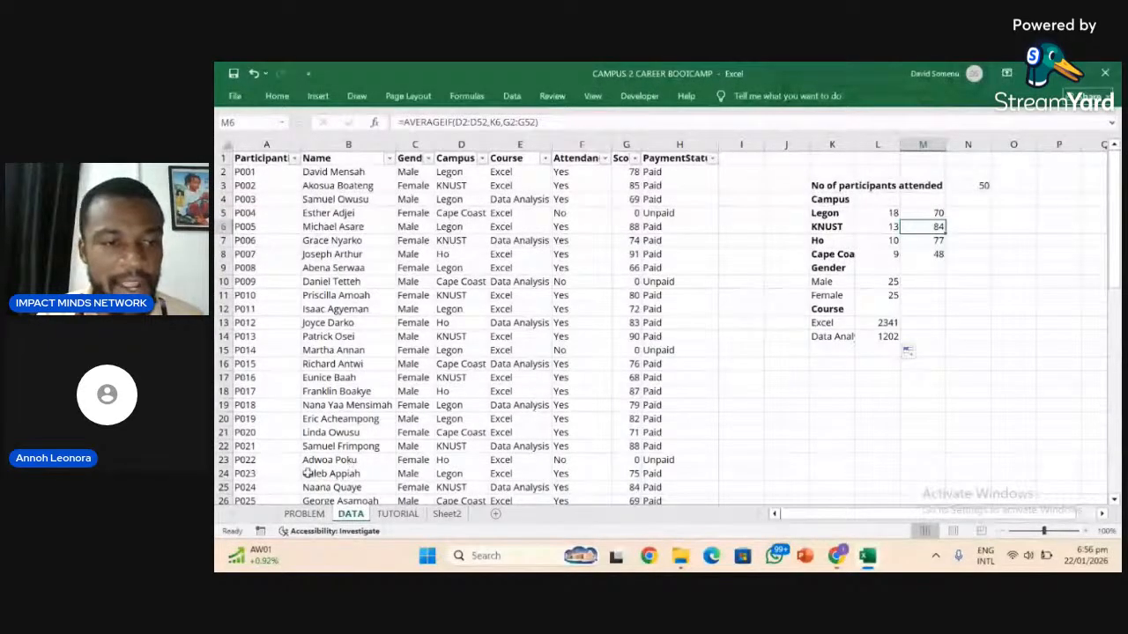
{"action": "left_click", "coordinate": [305, 514]}
{"action": "left_click", "coordinate": [307, 434]}
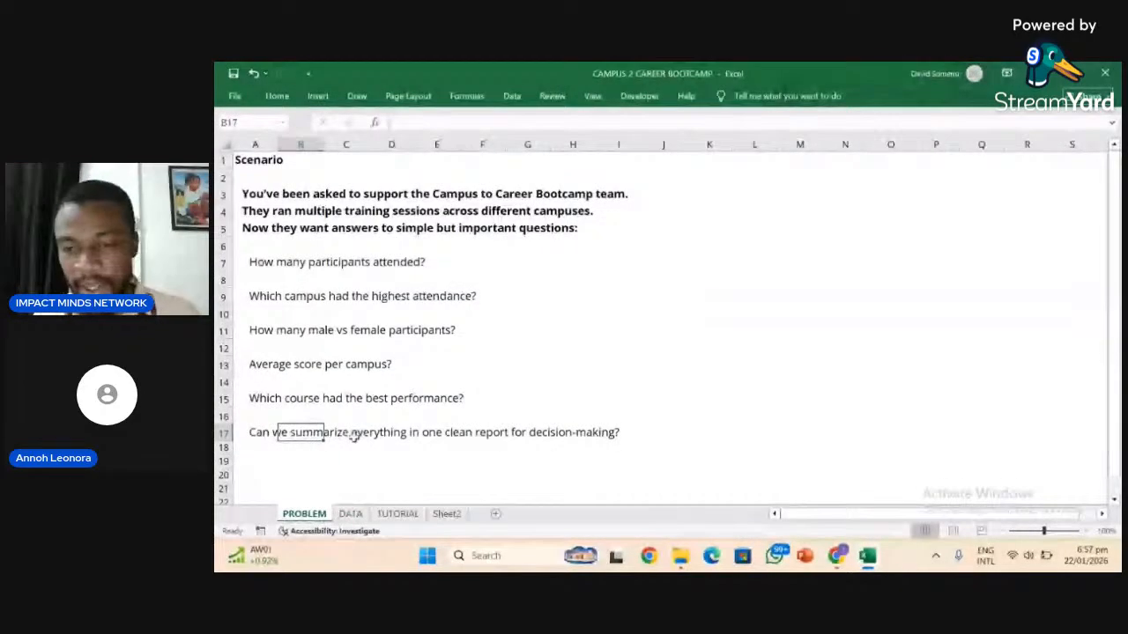
Switch to the StreamYard studio in the browser and remove the shared screen from the live stage.
{"action": "mouse_move", "coordinate": [837, 566]}
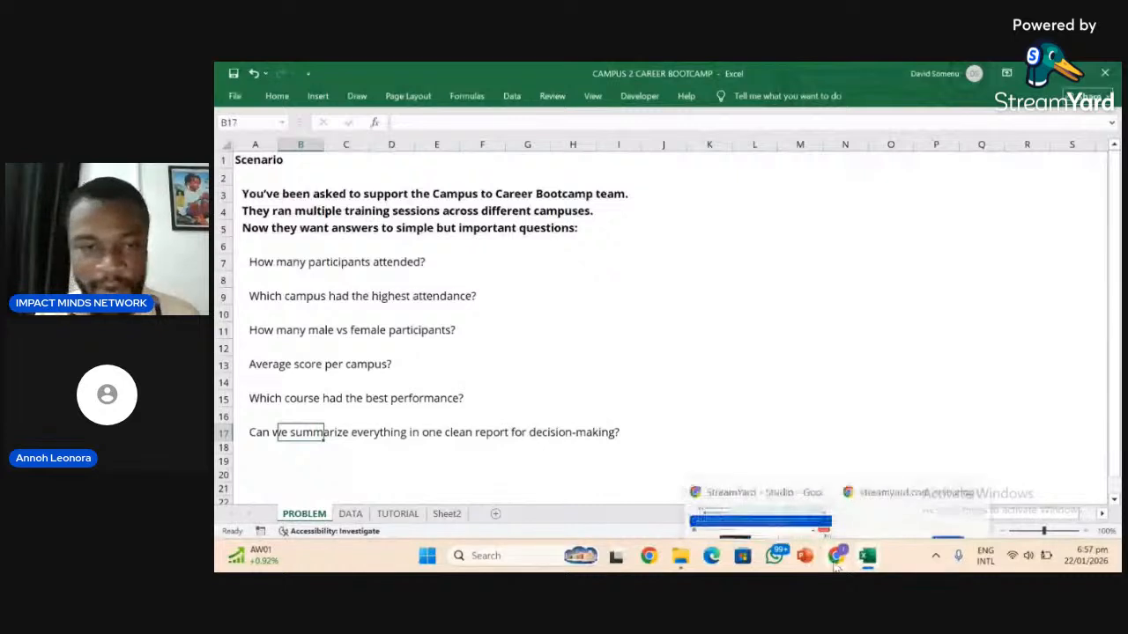
{"action": "left_click", "coordinate": [759, 484]}
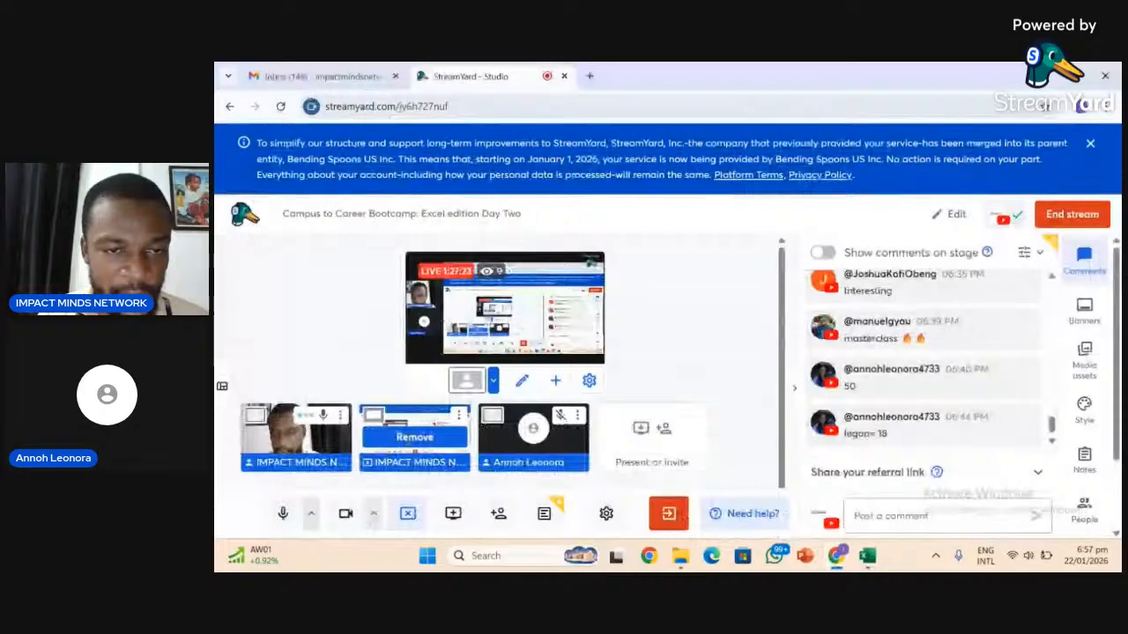
{"action": "left_click", "coordinate": [410, 438]}
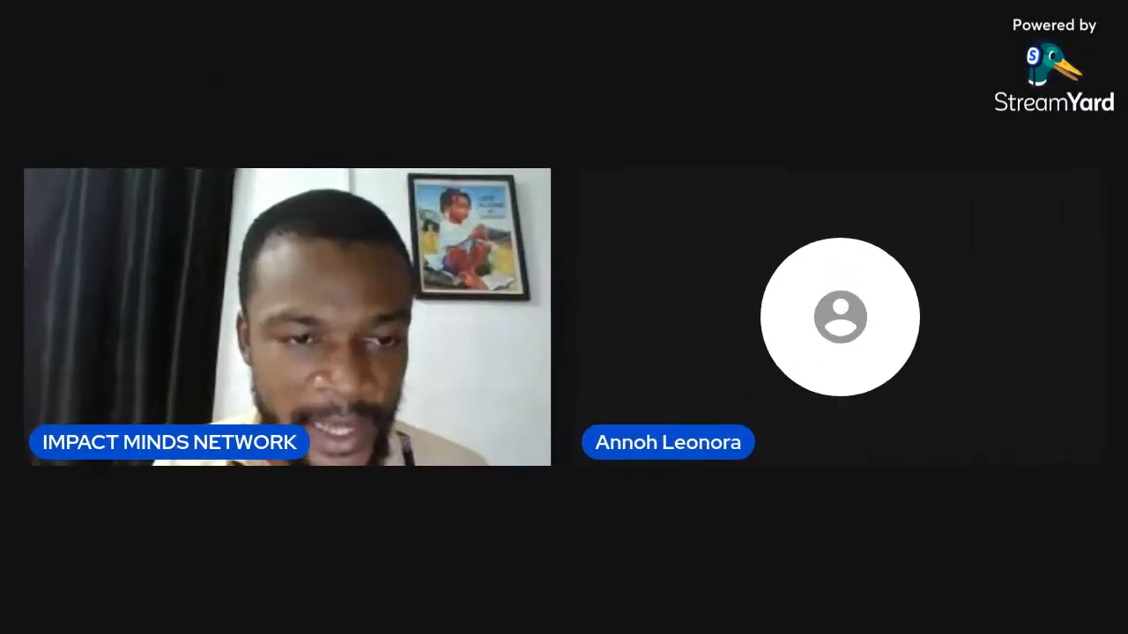